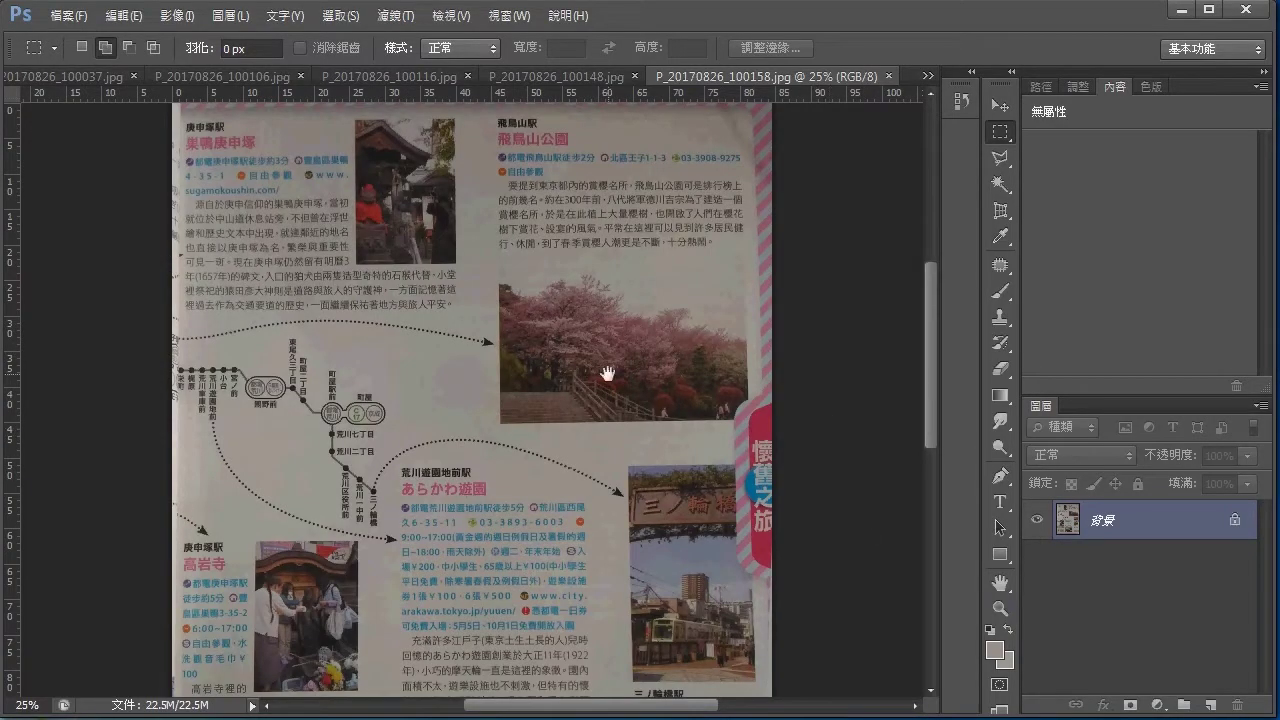
# Zoom in on the scanned page and duplicate it onto a new layer.
pyautogui.moveTo(609, 375); pyautogui.dragTo(646, 417)
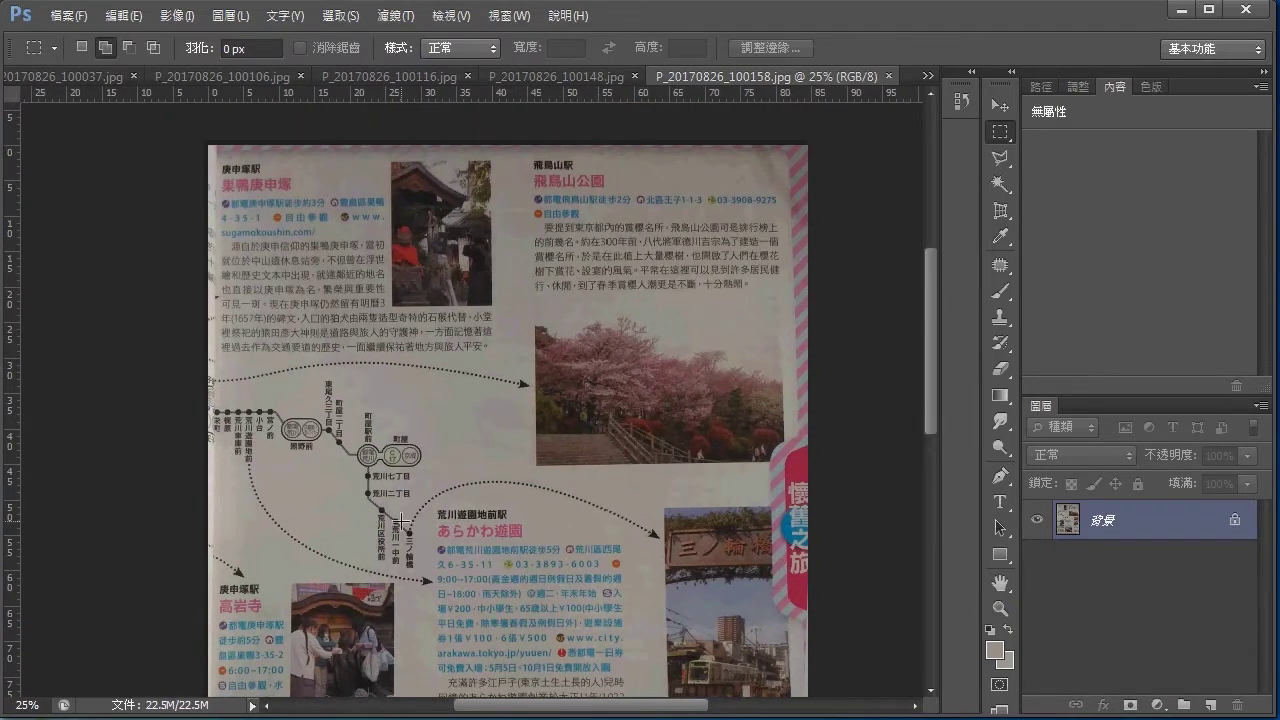
pyautogui.hotkey('ctrl', '+')
pyautogui.moveTo(517, 417); pyautogui.dragTo(522, 527)
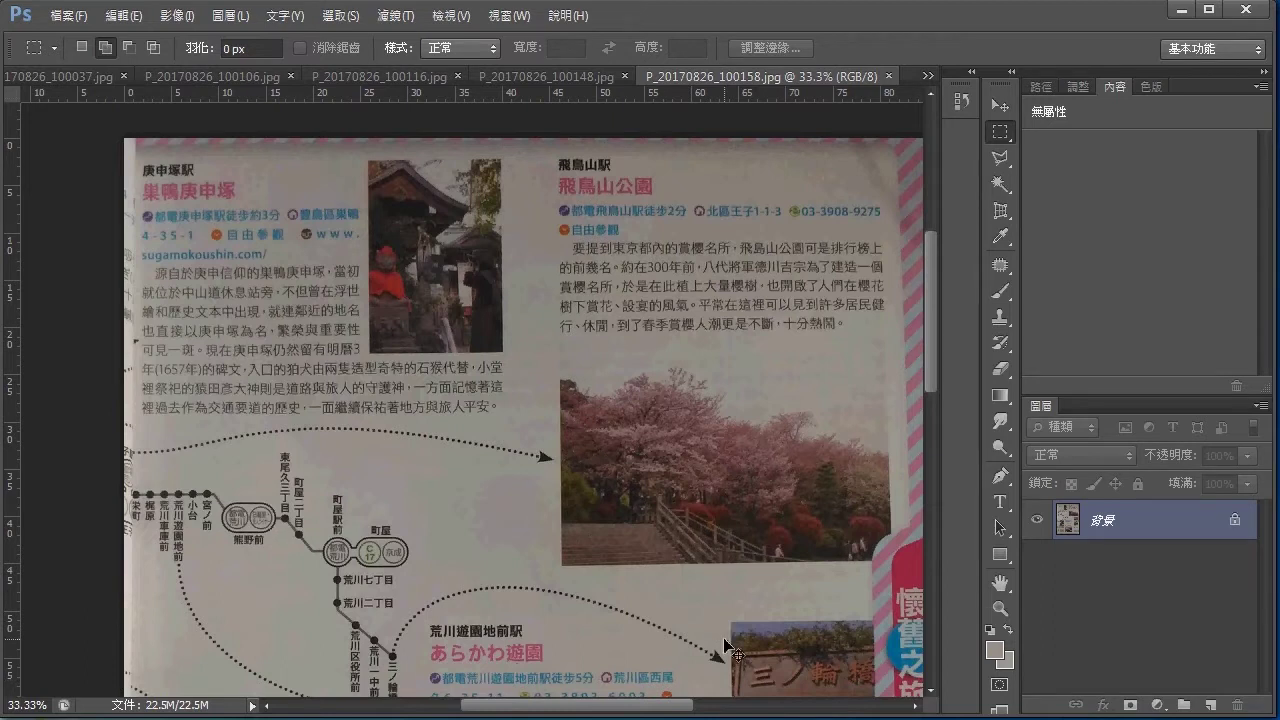
pyautogui.hotkey('ctrl', 'j')
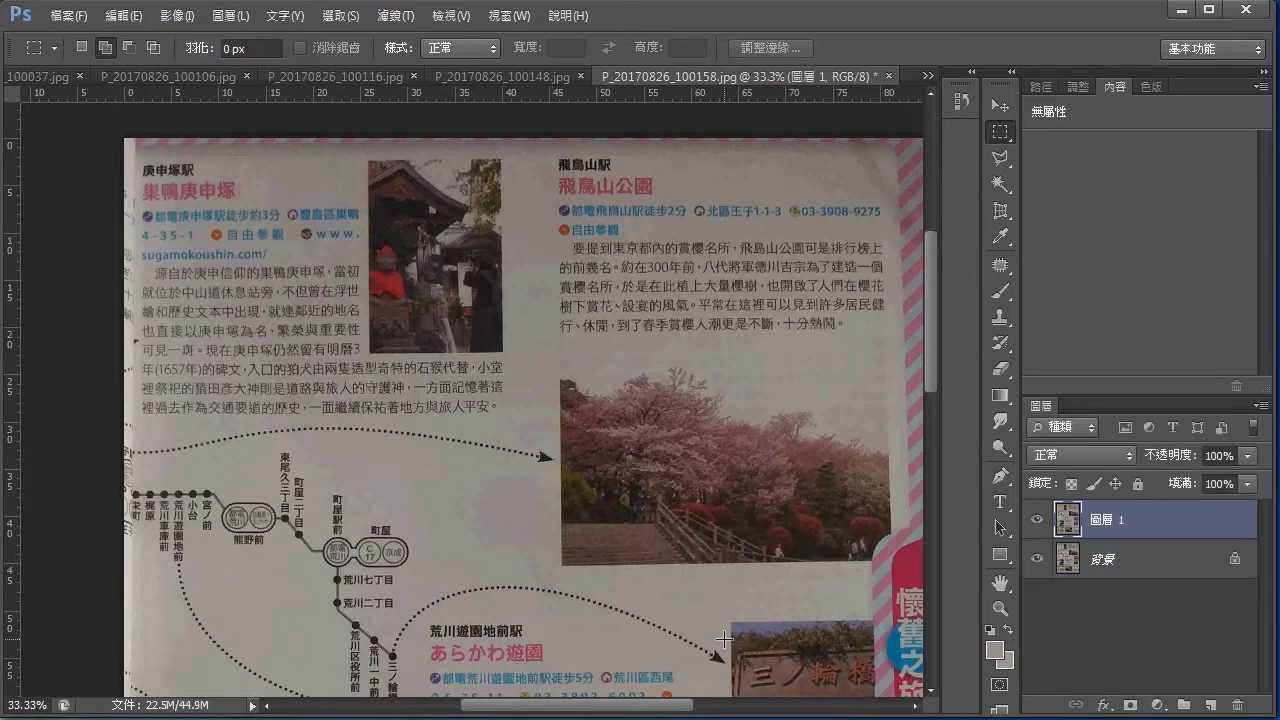
# In Levels for the copy, sample the yellowed paper as the white point.
pyautogui.hotkey('ctrl', 'l')
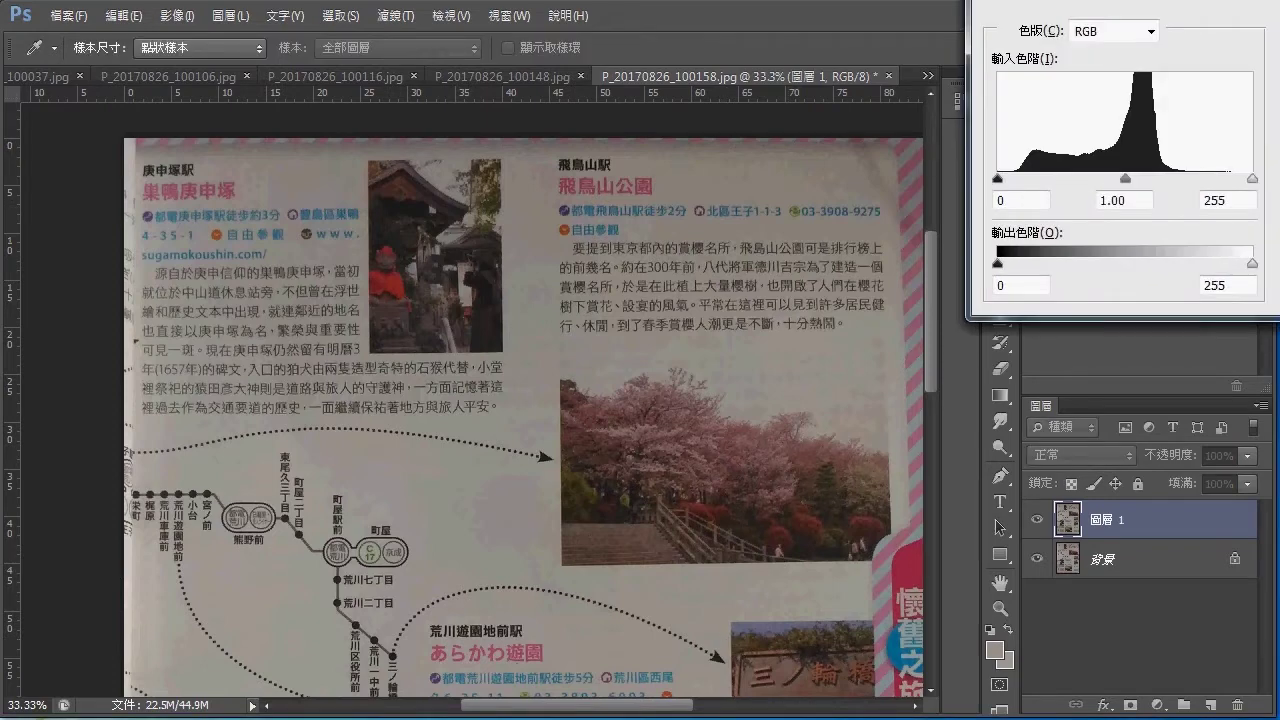
pyautogui.moveTo(1055, 5); pyautogui.dragTo(705, 138)
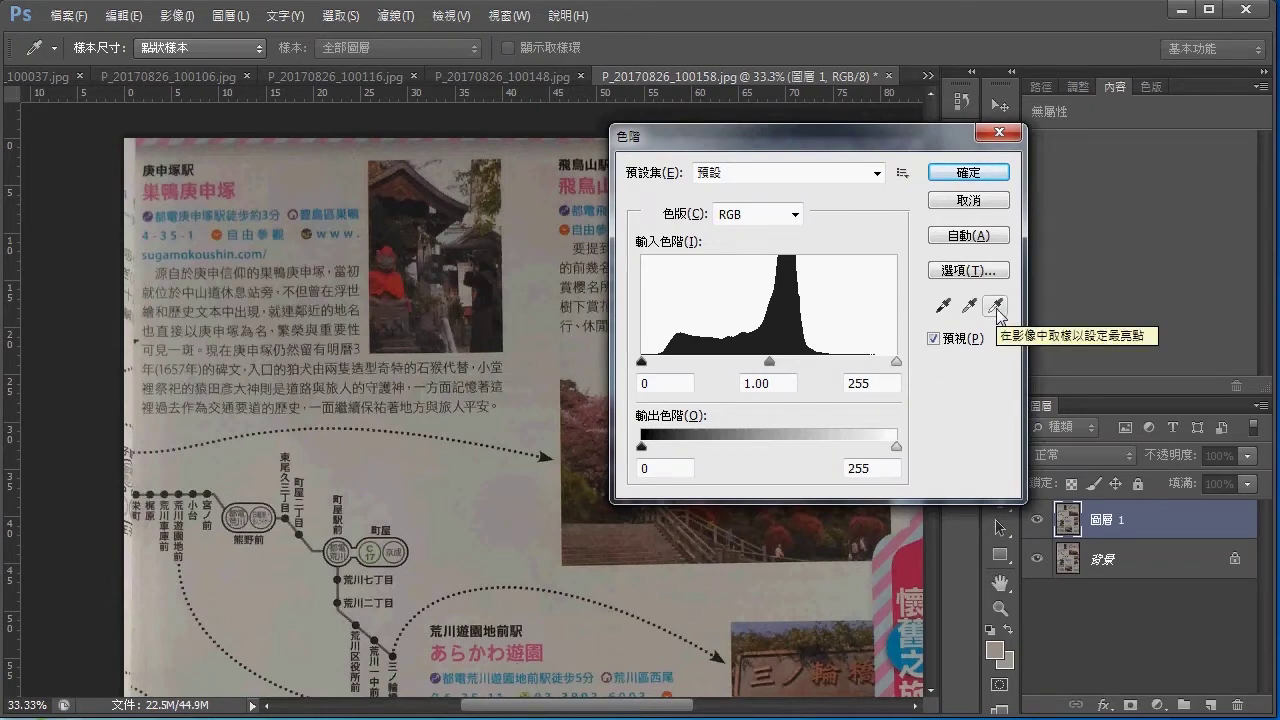
pyautogui.click(996, 309)
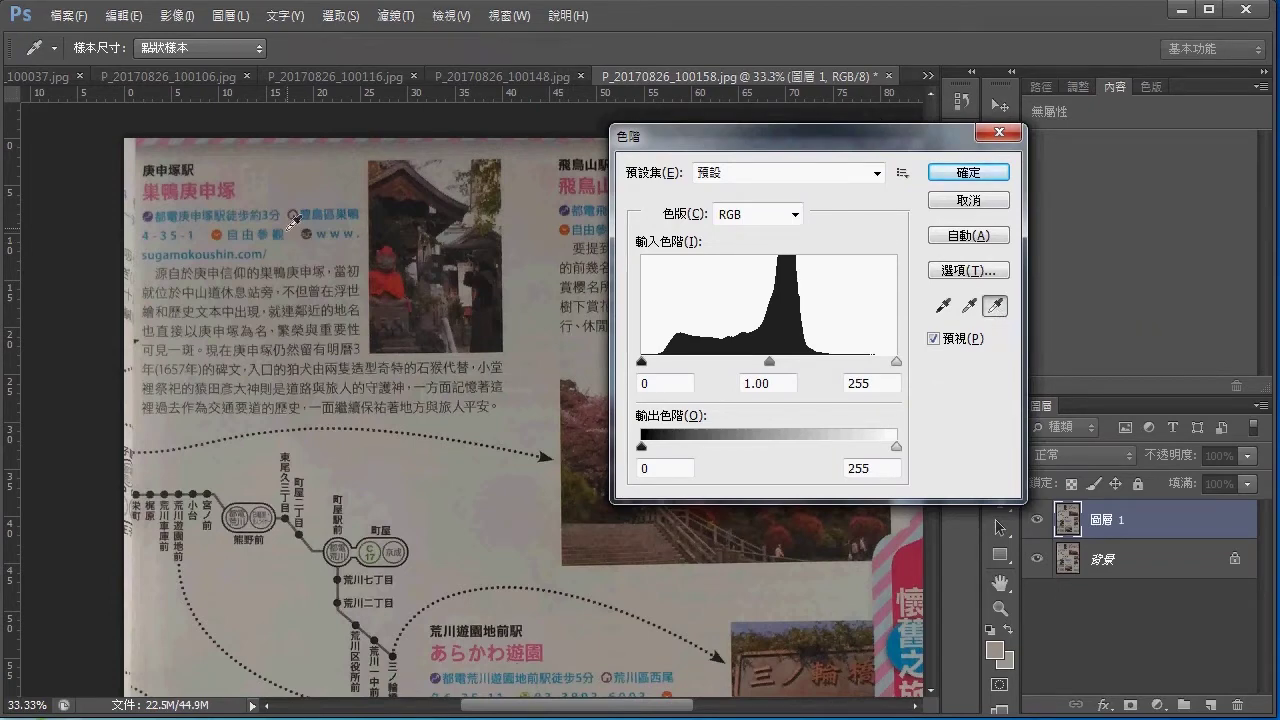
pyautogui.click(313, 168)
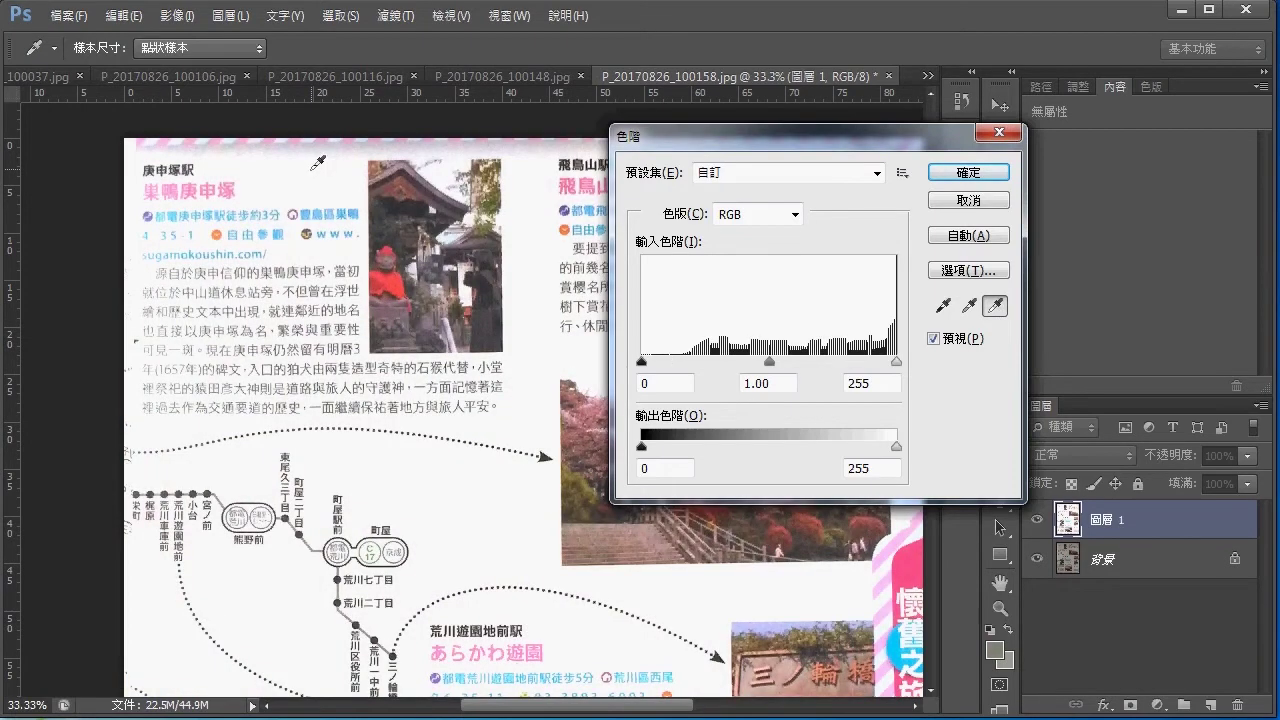
pyautogui.click(304, 254)
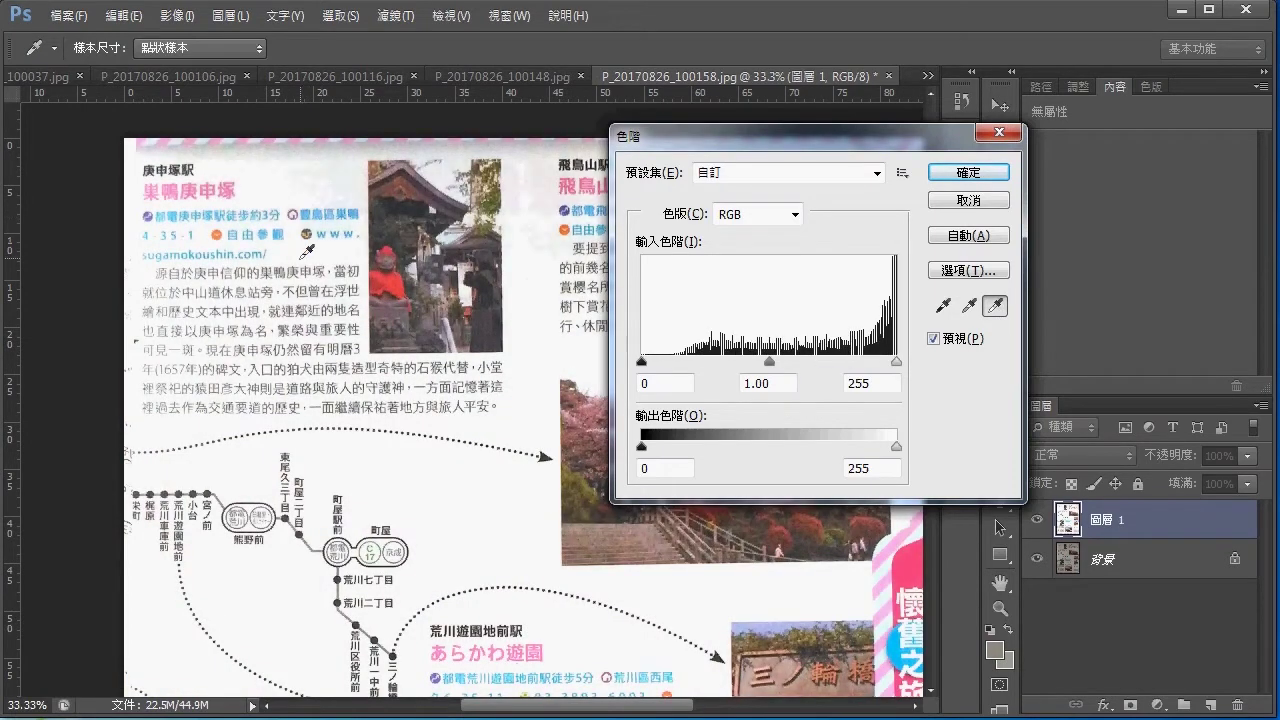
pyautogui.click(317, 184)
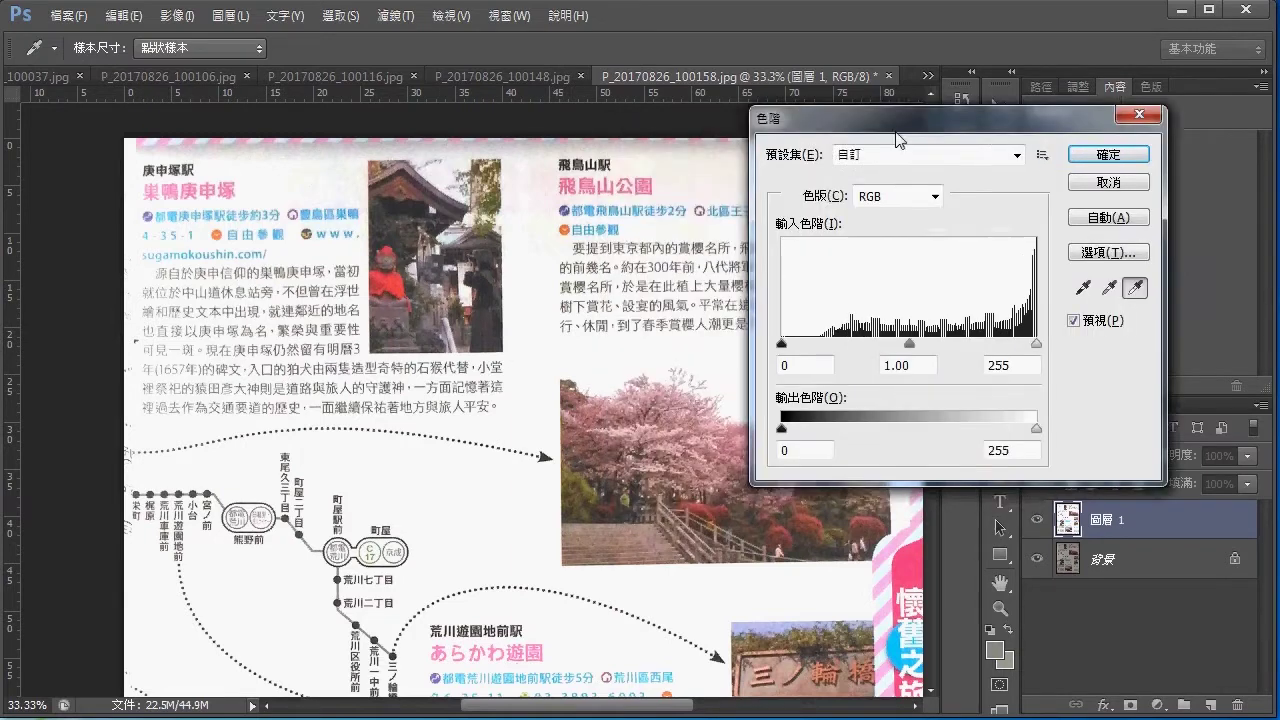
pyautogui.moveTo(757, 160); pyautogui.dragTo(1123, 113)
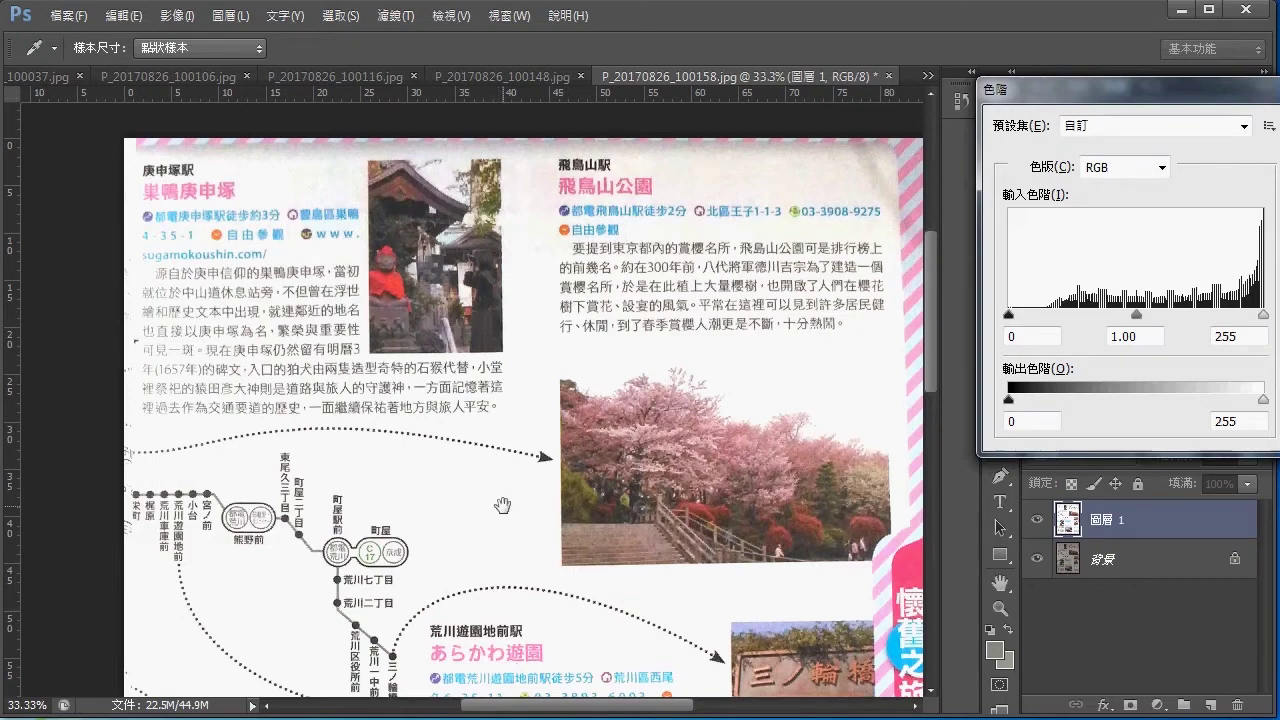
pyautogui.moveTo(504, 570); pyautogui.dragTo(520, 470)
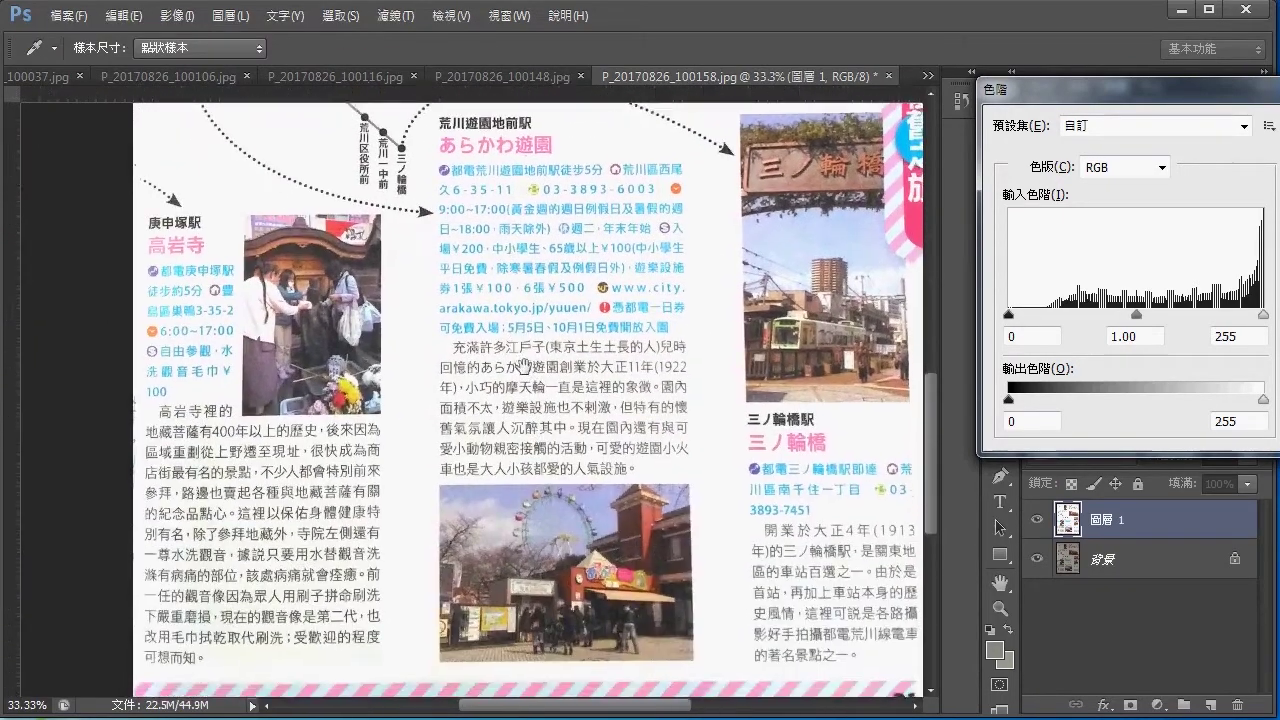
pyautogui.moveTo(643, 622); pyautogui.dragTo(590, 405)
pyautogui.scroll(3, 582, 395)
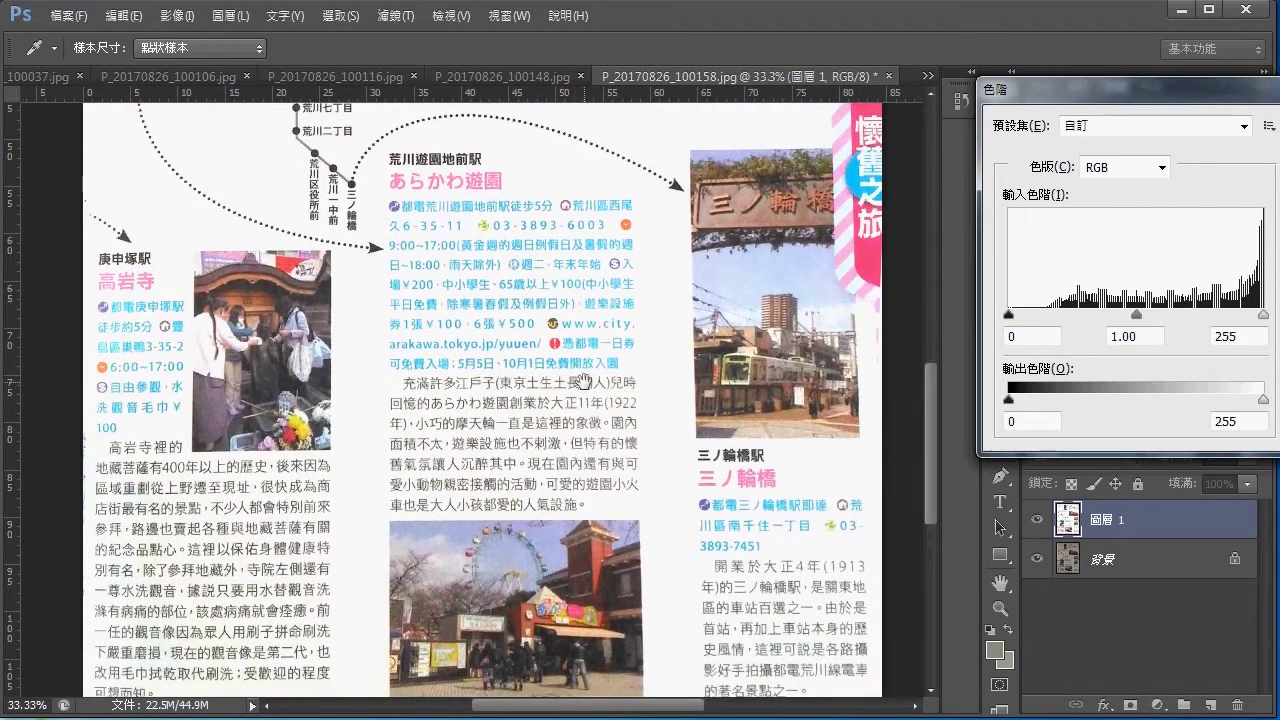
pyautogui.scroll(-3, 586, 360)
pyautogui.scroll(-2, 594, 330)
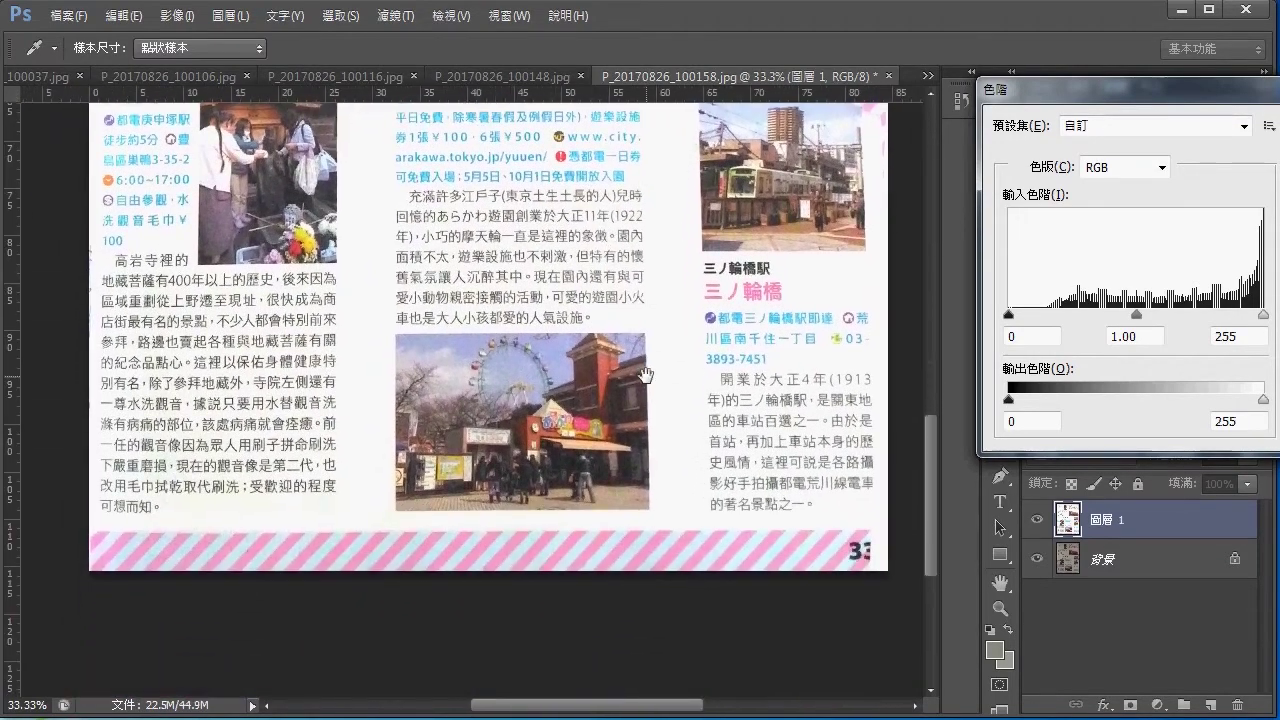
pyautogui.scroll(4, 130, 250)
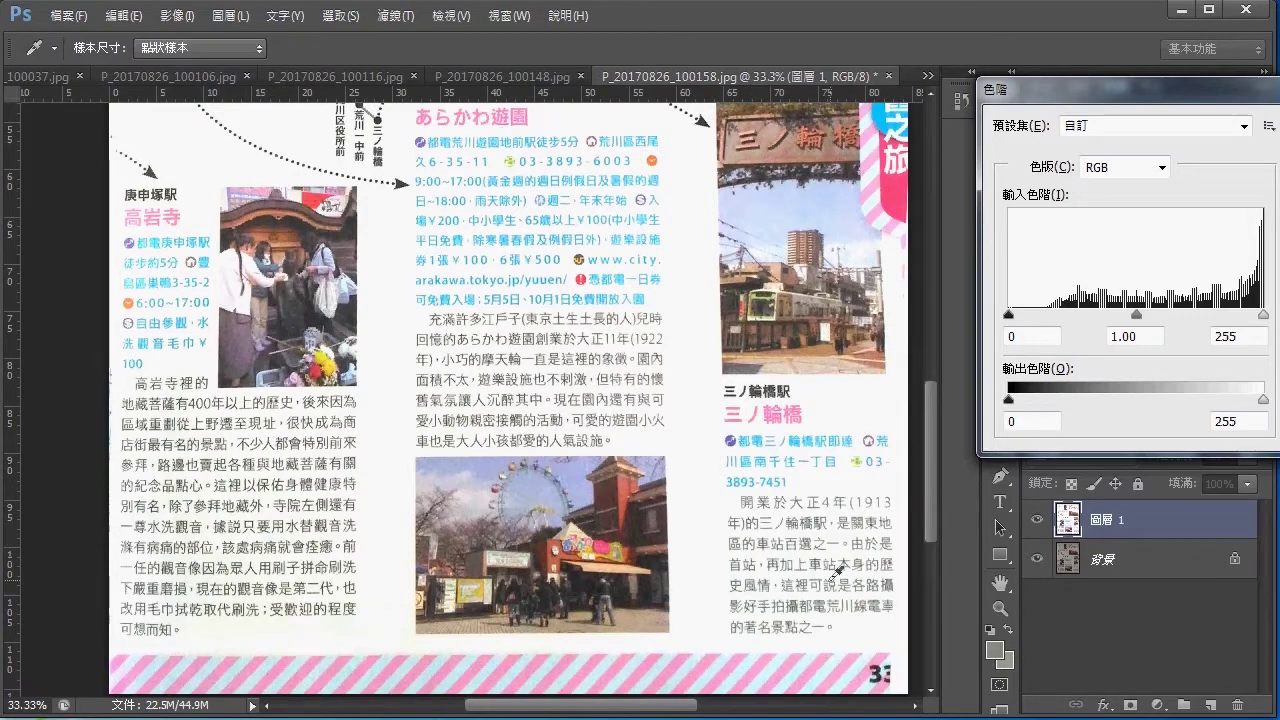
pyautogui.moveTo(677, 343)
pyautogui.mouseDown()
pyautogui.moveTo(610, 489)
pyautogui.moveTo(580, 602)
pyautogui.mouseUp()
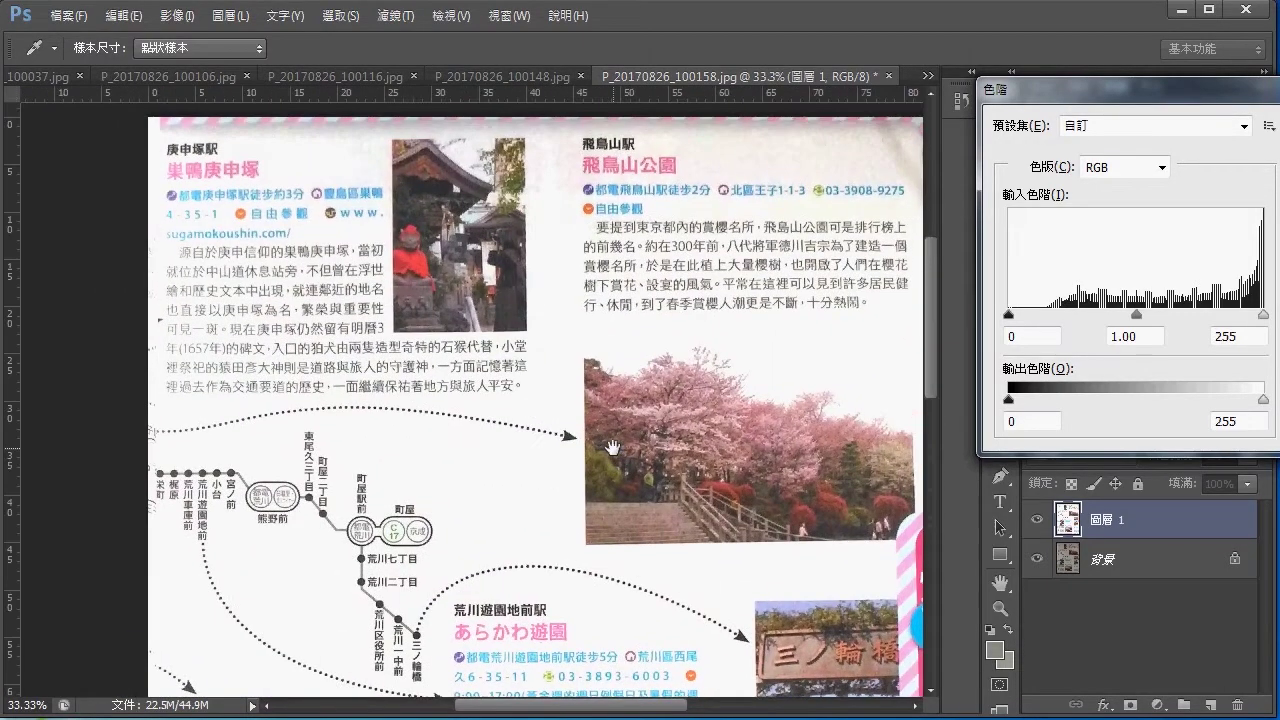
pyautogui.moveTo(1064, 89); pyautogui.dragTo(610, 152)
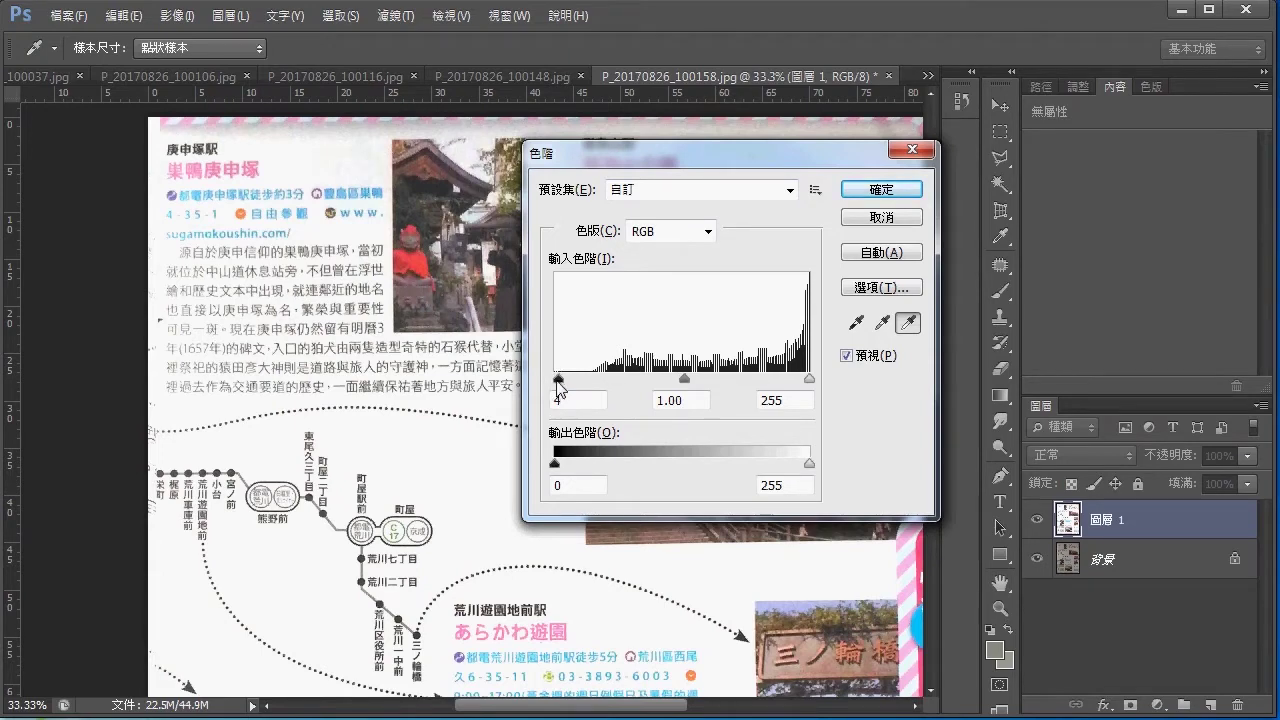
# Raise the Levels black input to 34, check the page sections, and apply it.
pyautogui.moveTo(555, 381)
pyautogui.mouseDown()
pyautogui.moveTo(590, 380)
pyautogui.moveTo(589, 398)
pyautogui.mouseUp()
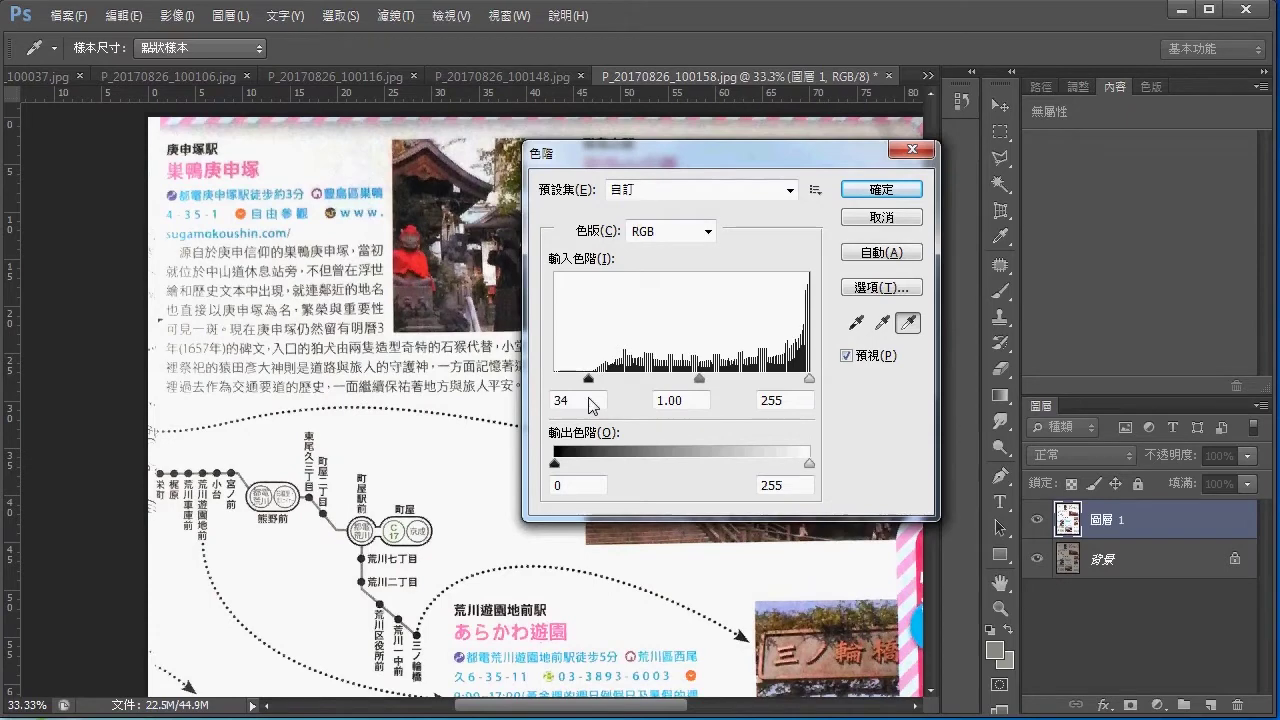
pyautogui.click(591, 402)
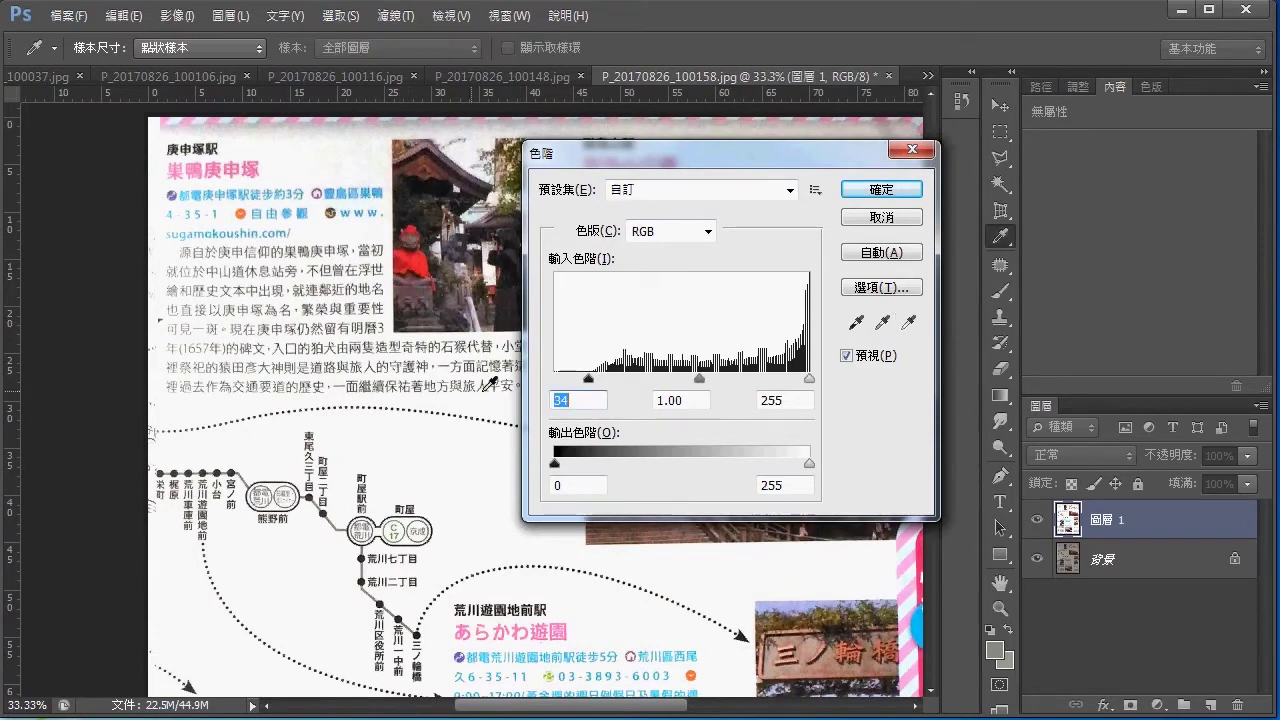
pyautogui.hscroll(5, 457, 457)
pyautogui.moveTo(359, 353)
pyautogui.mouseDown()
pyautogui.moveTo(232, 333)
pyautogui.moveTo(310, 374)
pyautogui.moveTo(390, 220)
pyautogui.mouseUp()
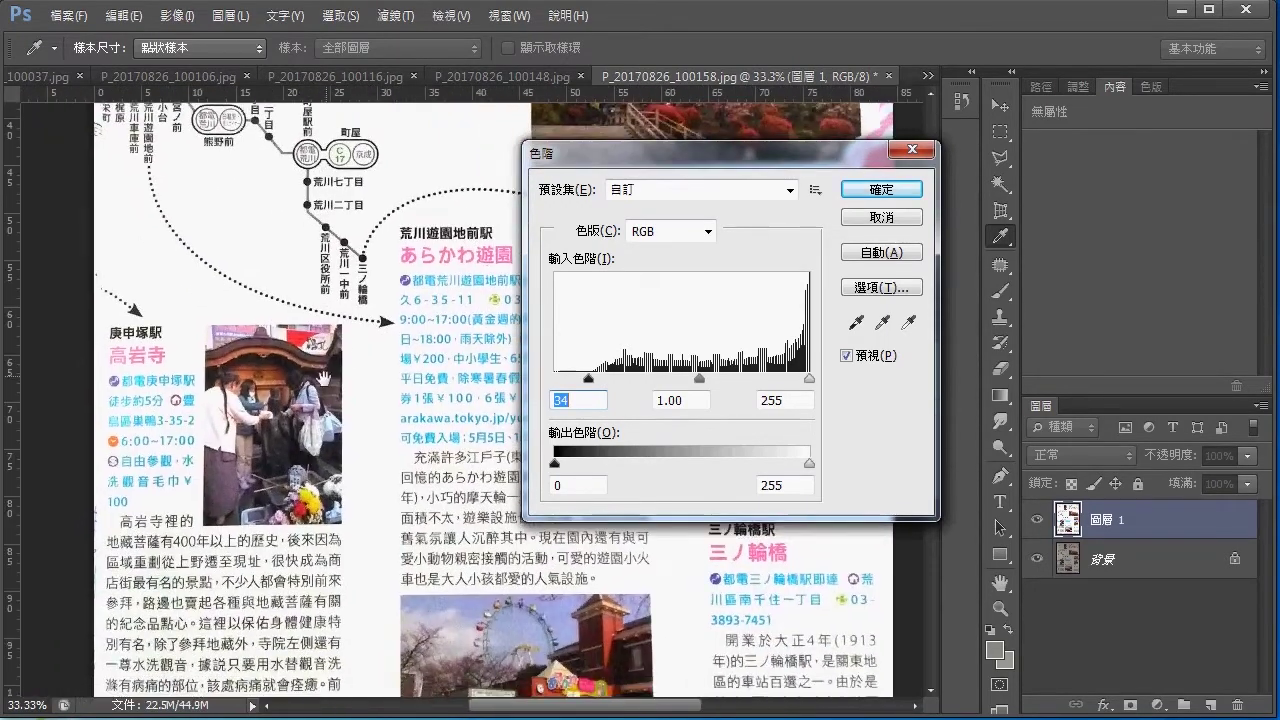
pyautogui.moveTo(340, 378)
pyautogui.mouseDown()
pyautogui.moveTo(332, 264)
pyautogui.moveTo(304, 174)
pyautogui.mouseUp()
pyautogui.moveTo(520, 333)
pyautogui.mouseDown()
pyautogui.moveTo(328, 410)
pyautogui.moveTo(247, 480)
pyautogui.mouseUp()
pyautogui.moveTo(320, 230)
pyautogui.mouseDown()
pyautogui.moveTo(326, 393)
pyautogui.moveTo(340, 365)
pyautogui.mouseUp()
pyautogui.moveTo(375, 266); pyautogui.dragTo(354, 362)
pyautogui.moveTo(354, 300); pyautogui.dragTo(356, 362)
pyautogui.moveTo(200, 340)
pyautogui.mouseDown()
pyautogui.moveTo(380, 345)
pyautogui.moveTo(384, 328)
pyautogui.moveTo(336, 316)
pyautogui.moveTo(349, 275)
pyautogui.mouseUp()
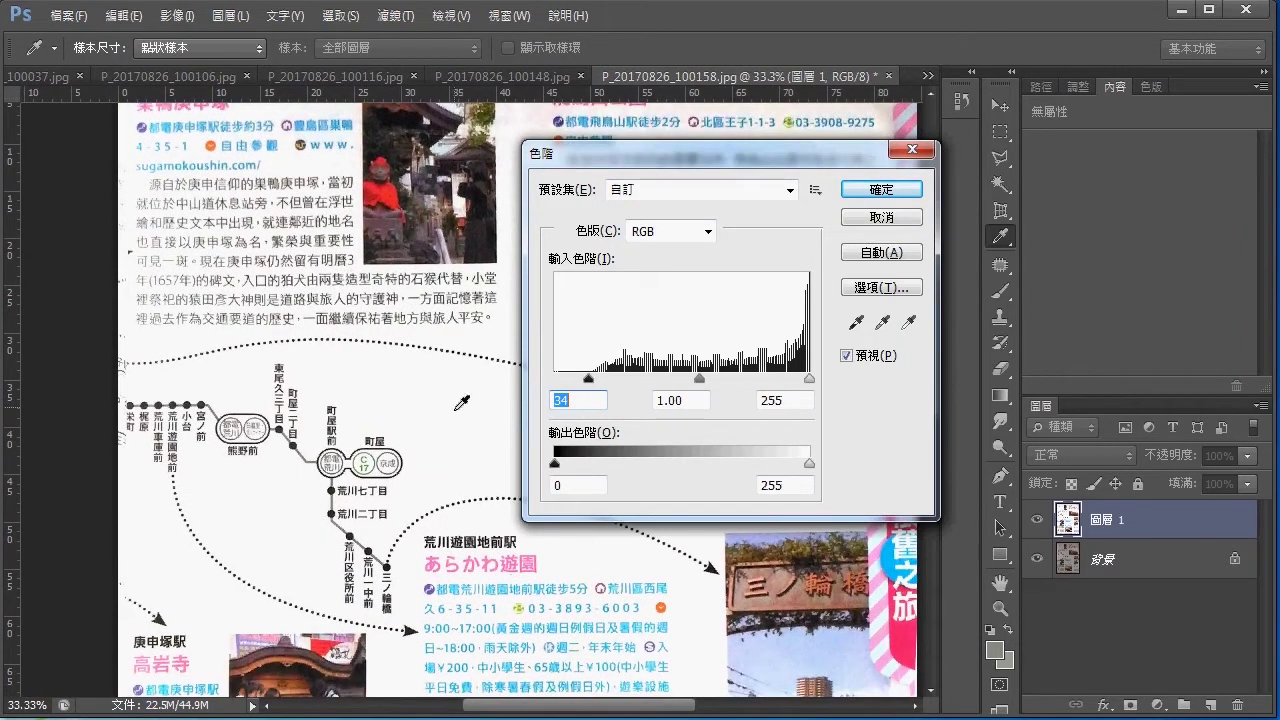
pyautogui.moveTo(449, 291); pyautogui.dragTo(404, 346)
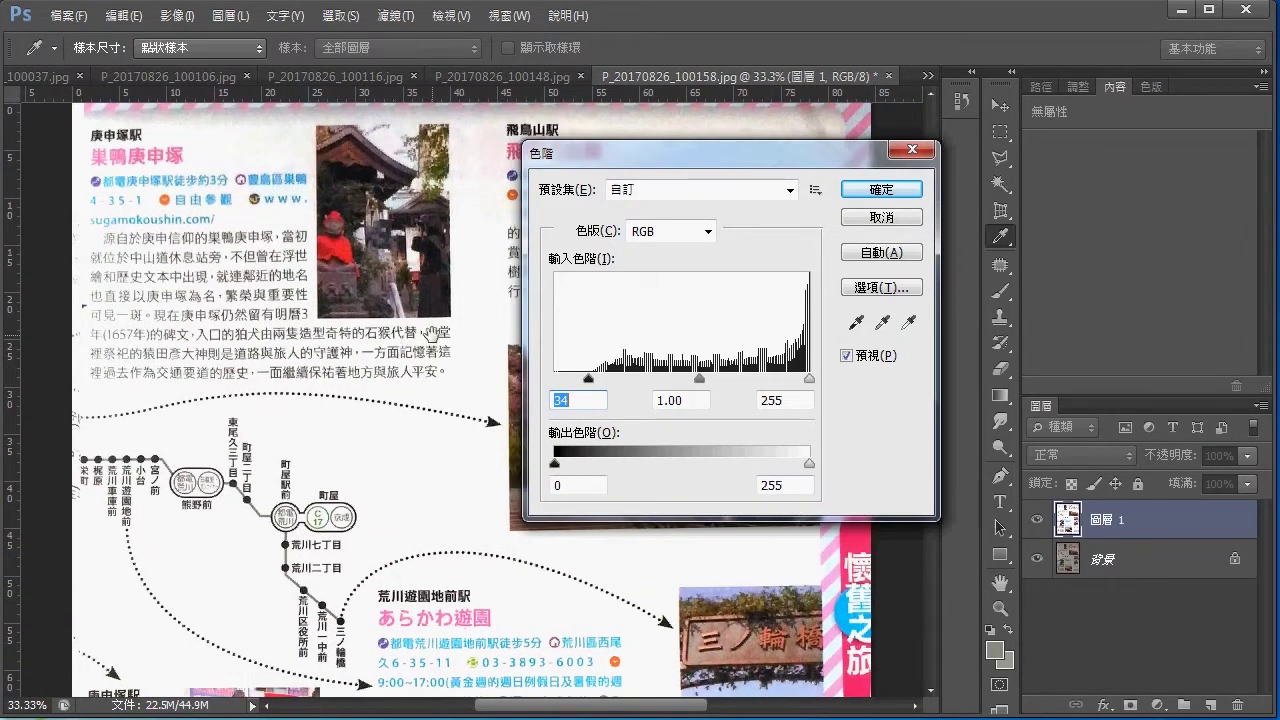
pyautogui.click(884, 190)
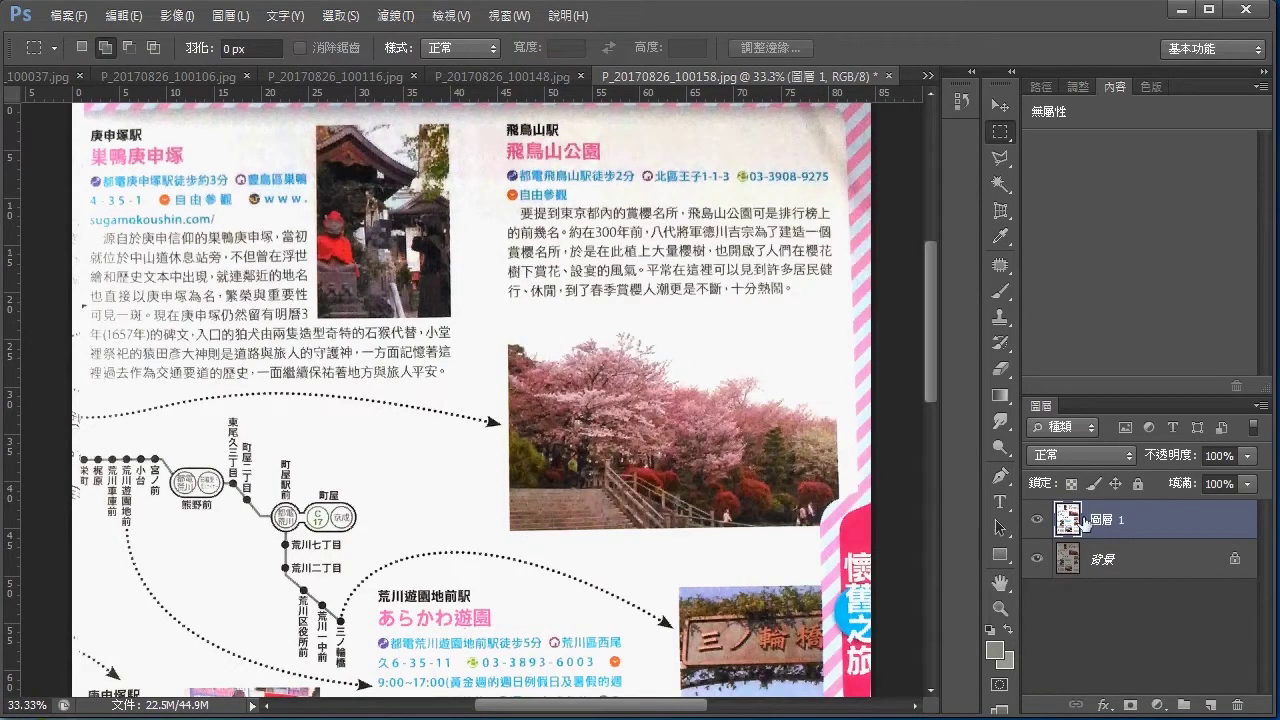
# Hide the brightened 圖層 1 so the original yellowed scan shows.
pyautogui.click(1042, 519)
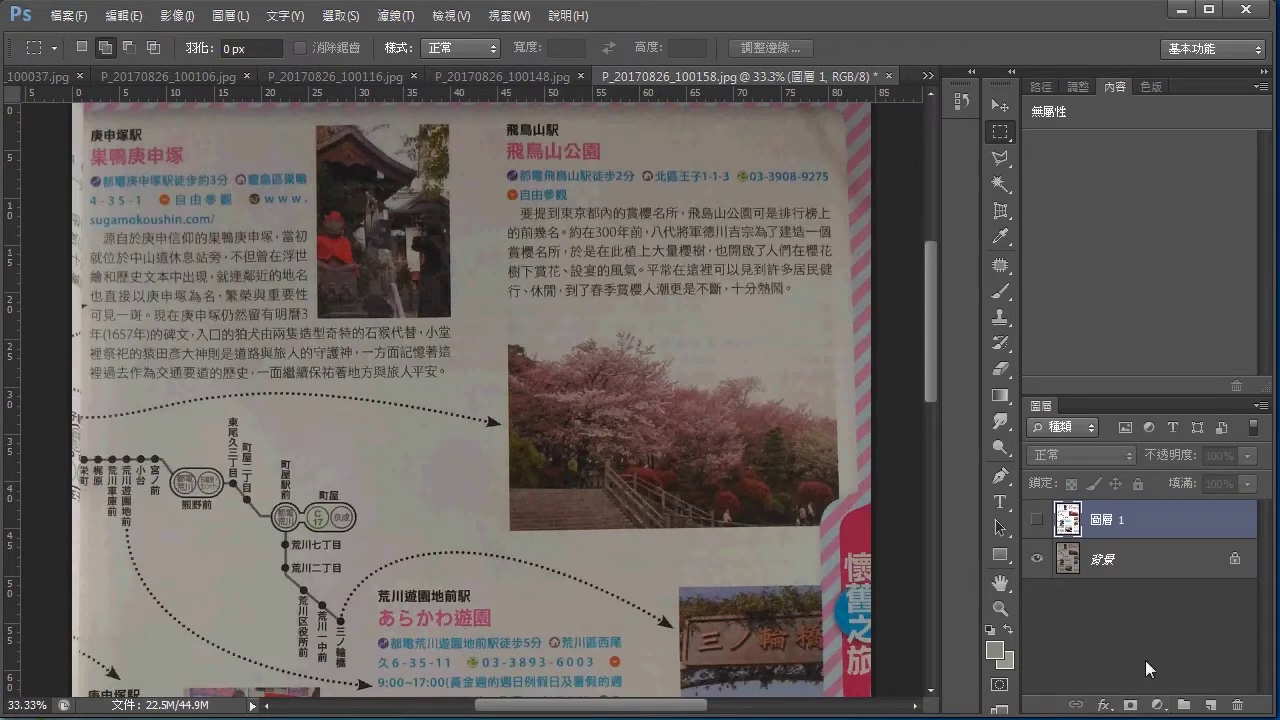
pyautogui.click(1157, 706)
# Add a trial Levels adjustment layer and toggle it to compare.
pyautogui.click(1155, 705)
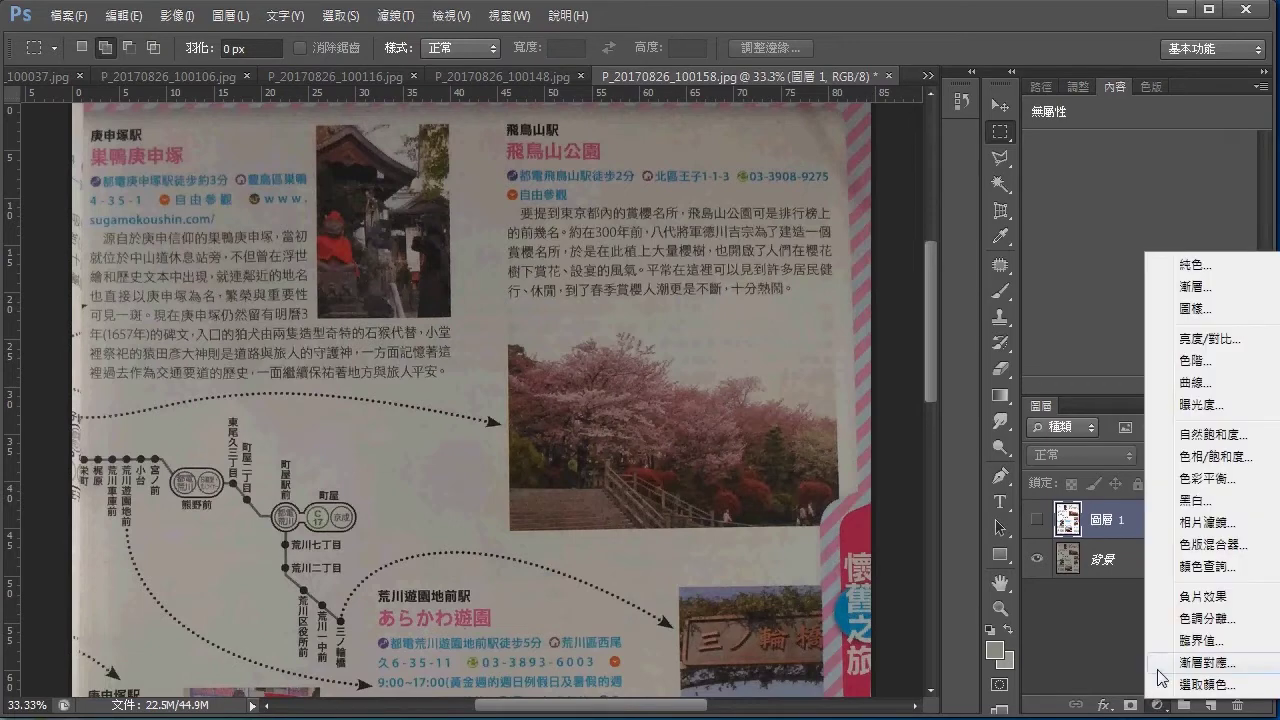
pyautogui.click(1197, 362)
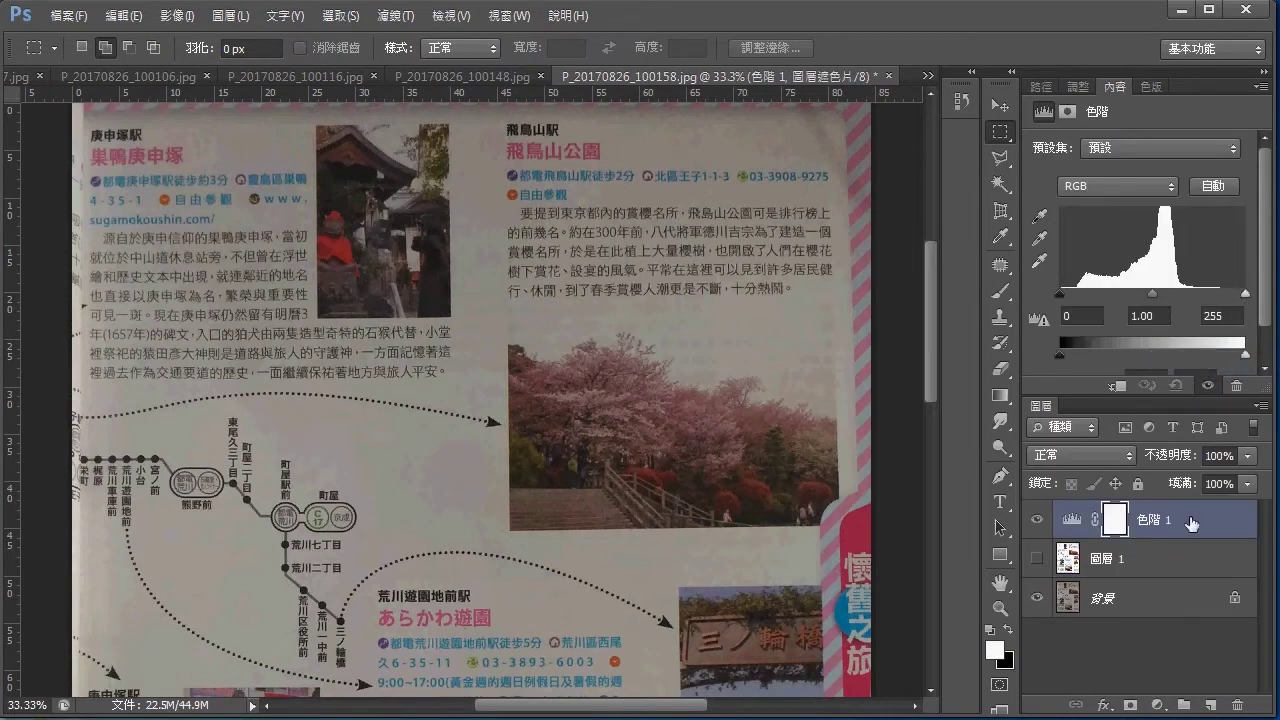
pyautogui.click(1034, 520)
pyautogui.click(1034, 520)
# Delete the Levels layer and its mask, reshow 圖層 1, and go to P_20170826_100148.jpg.
pyautogui.click(1238, 708)
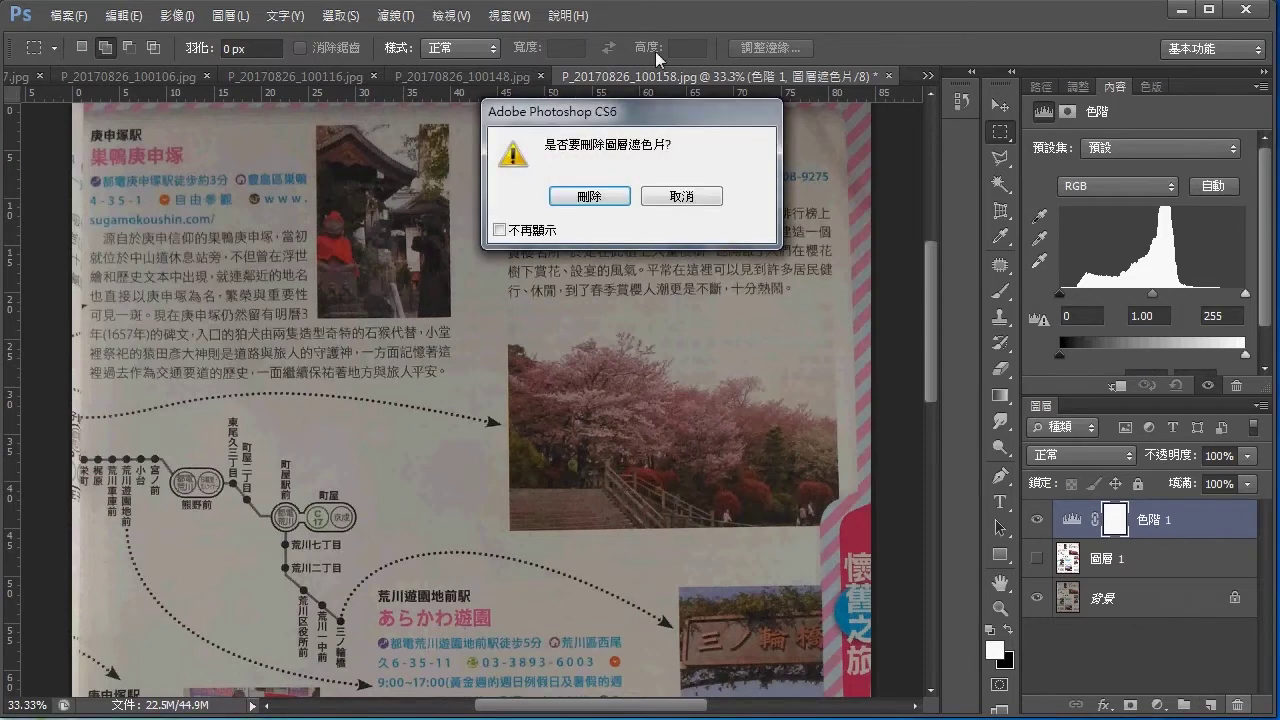
pyautogui.click(588, 196)
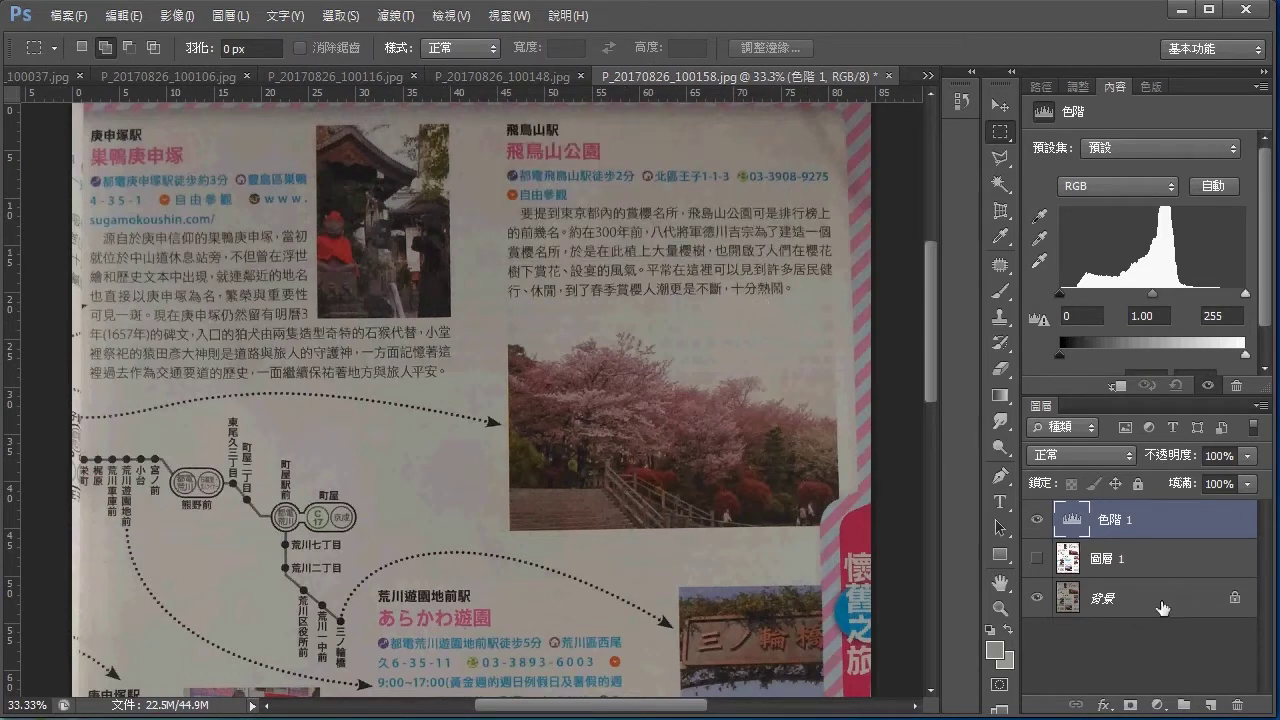
pyautogui.click(1237, 708)
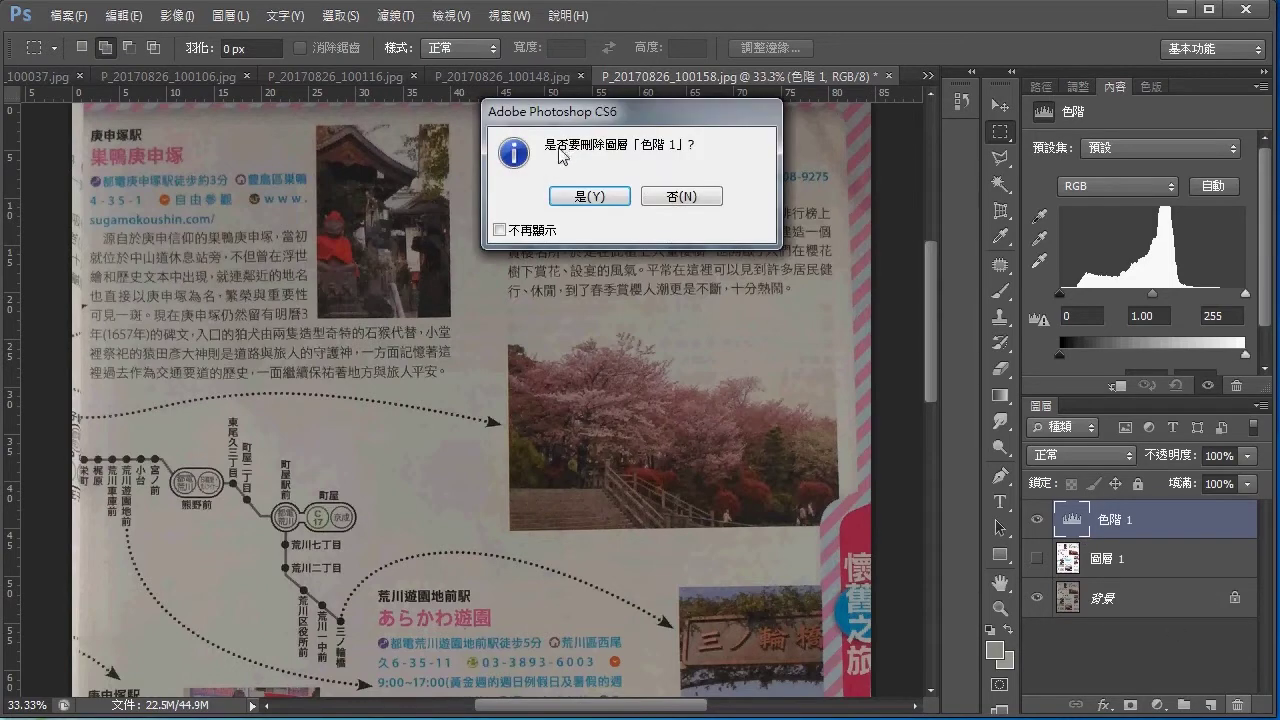
pyautogui.click(596, 196)
pyautogui.click(1036, 519)
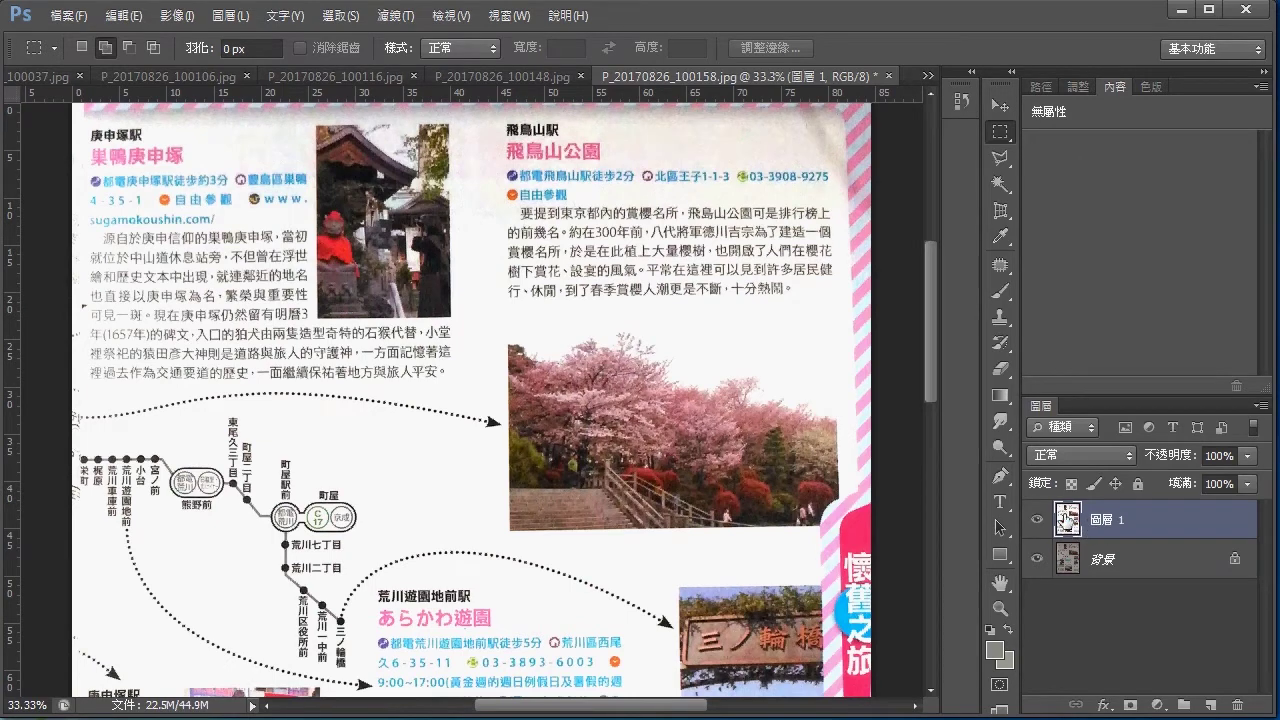
pyautogui.click(505, 80)
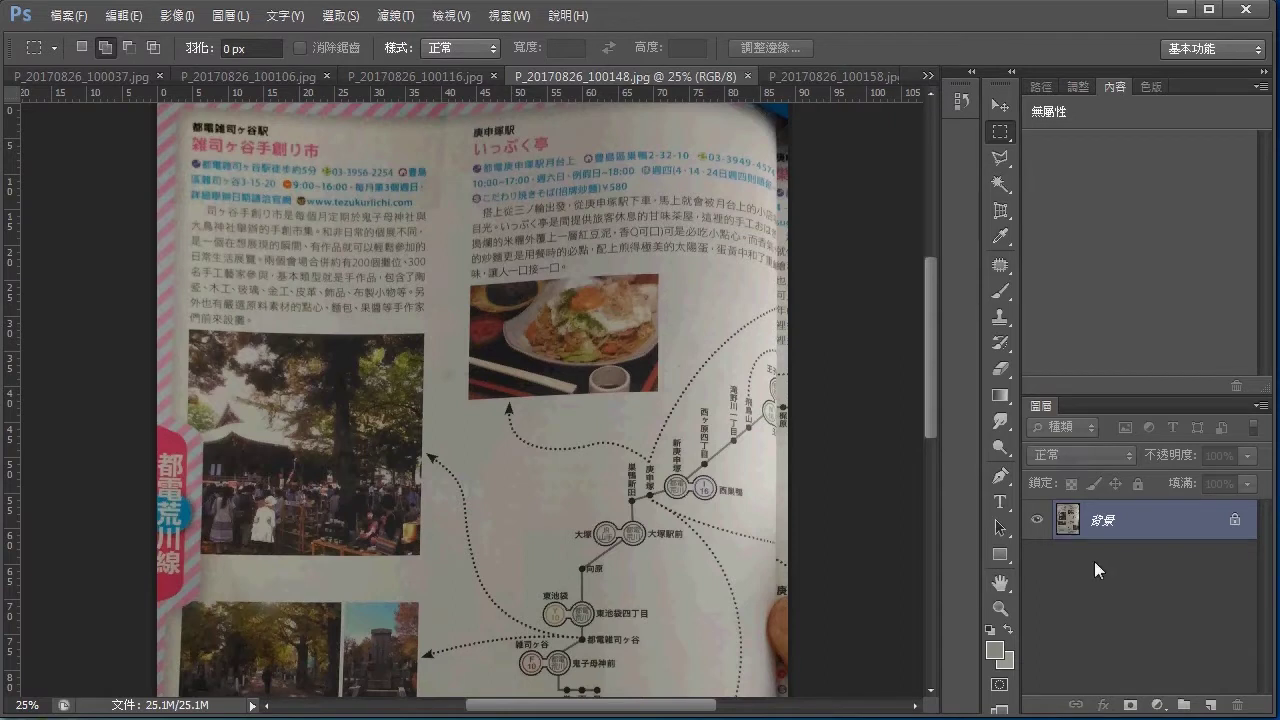
# Duplicate the background to 圖層 1, preview a Levels brightening at 50% zoom, then cancel it.
pyautogui.hotkey('ctrl', 'j')
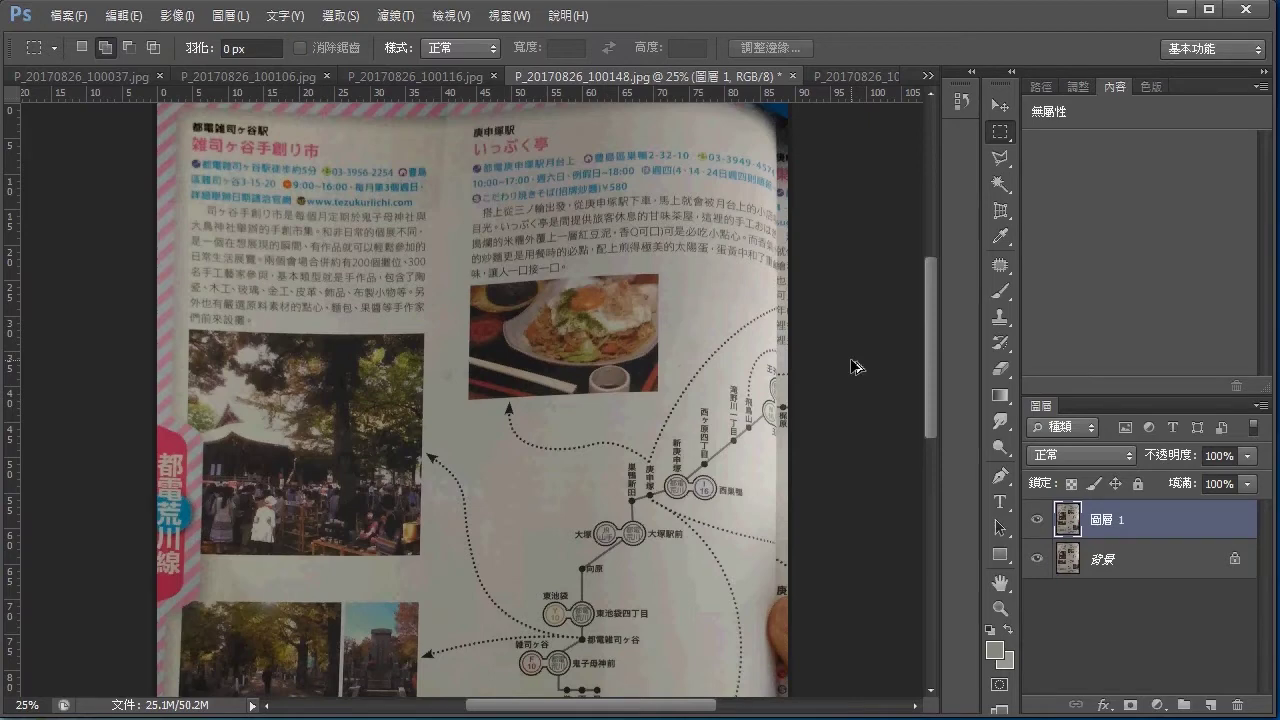
pyautogui.hotkey('ctrl', 'l')
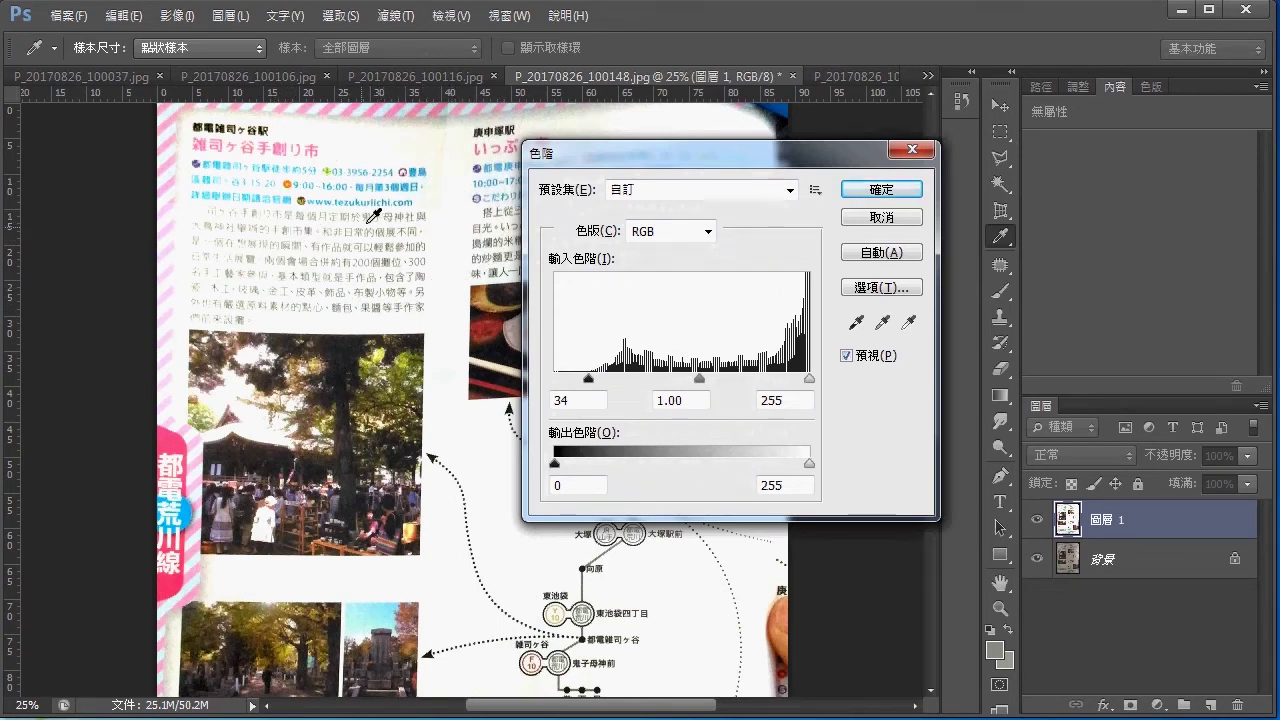
pyautogui.moveTo(435, 553)
pyautogui.mouseDown()
pyautogui.moveTo(451, 474)
pyautogui.moveTo(398, 305)
pyautogui.mouseUp()
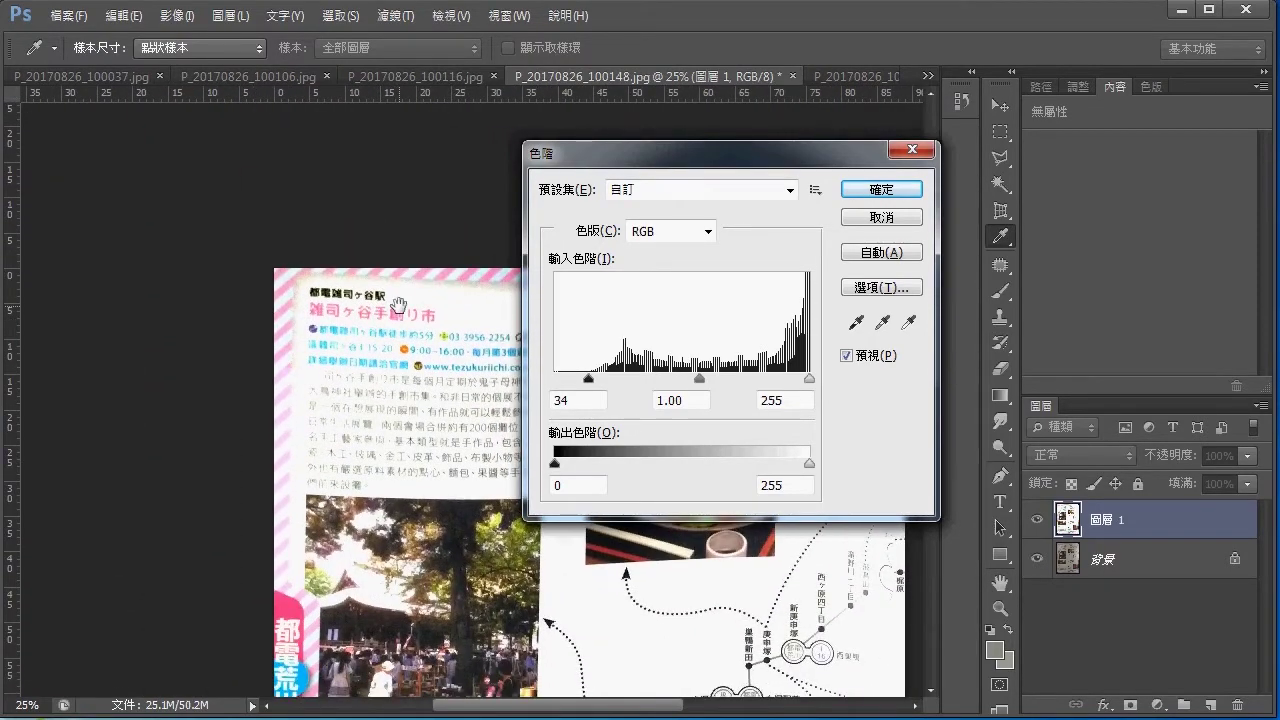
pyautogui.hotkey('ctrl', '+')
pyautogui.hotkey('ctrl', '+')
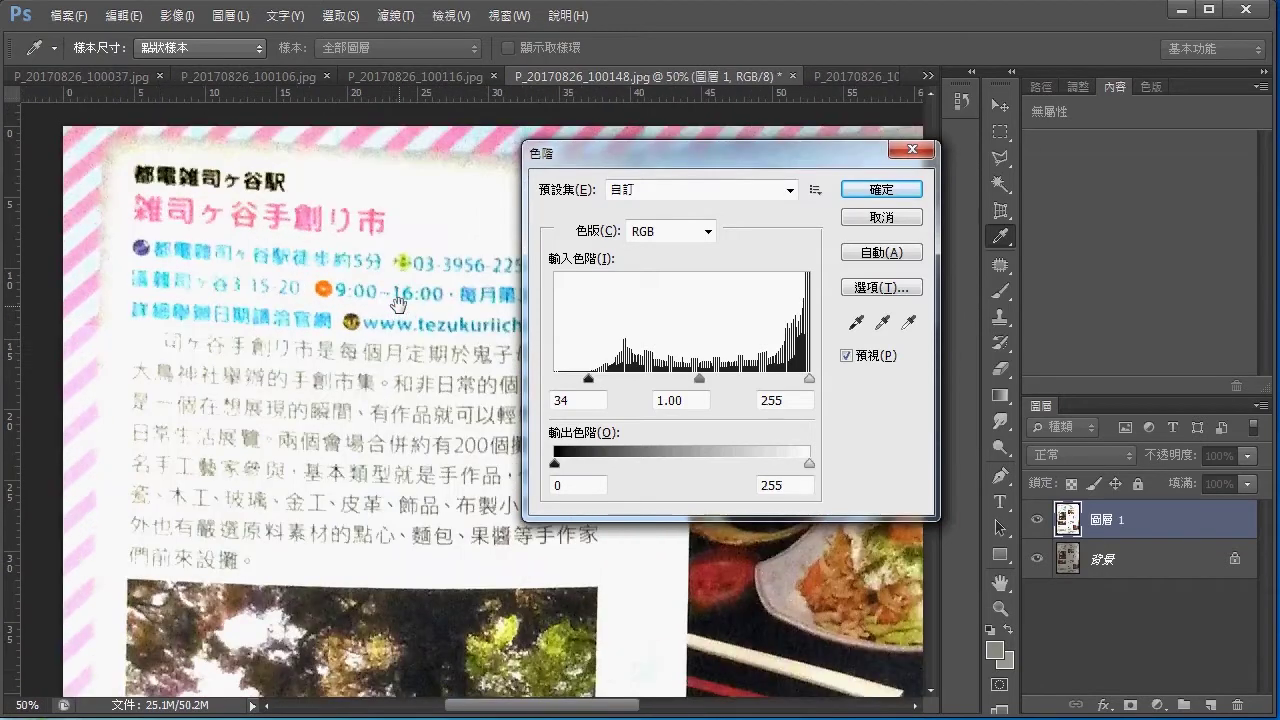
pyautogui.moveTo(289, 411); pyautogui.dragTo(291, 358)
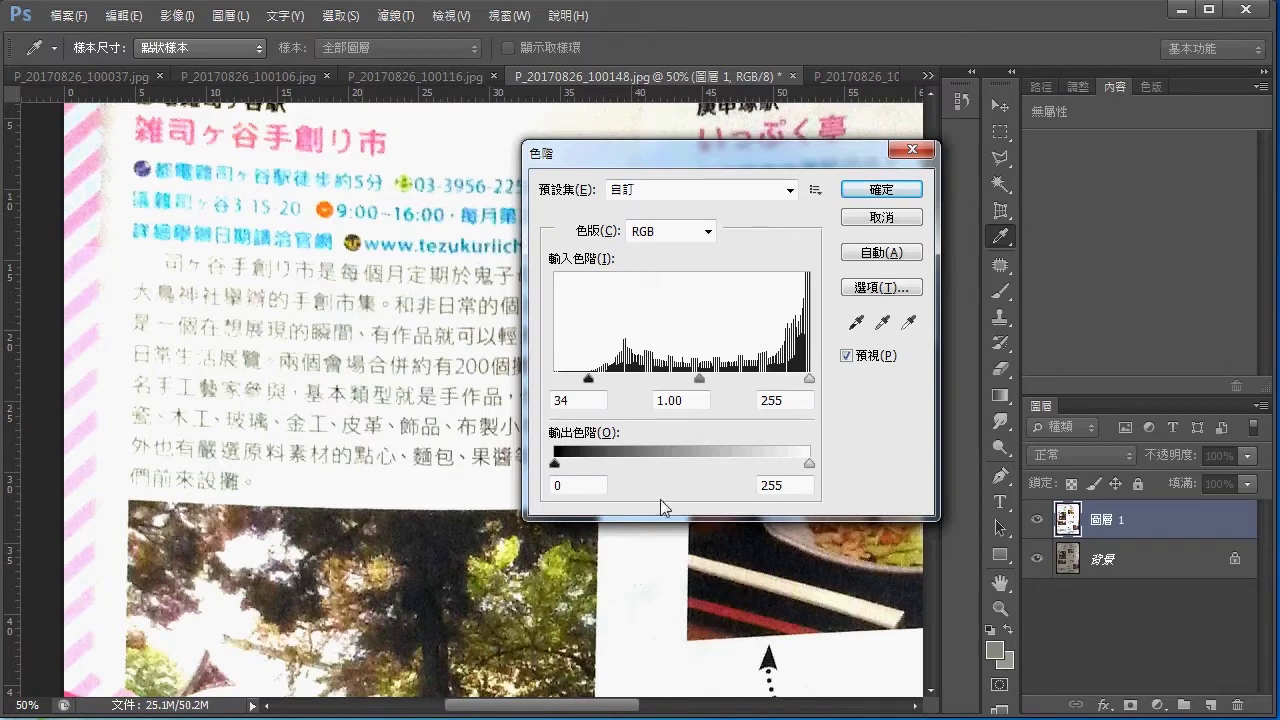
pyautogui.click(878, 218)
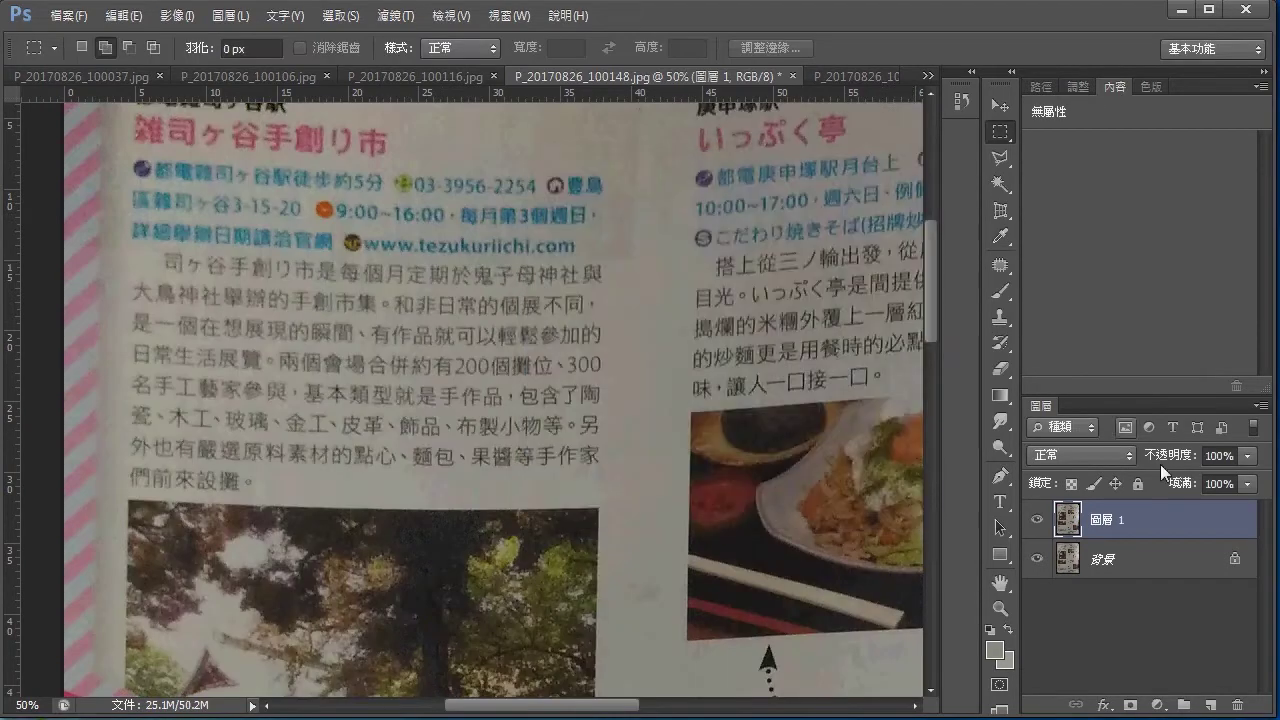
# Toggle 圖層 1 off and on to compare, then return to P_20170826_100158.jpg.
pyautogui.click(1036, 519)
pyautogui.click(1036, 519)
pyautogui.scroll(1, 474, 425)
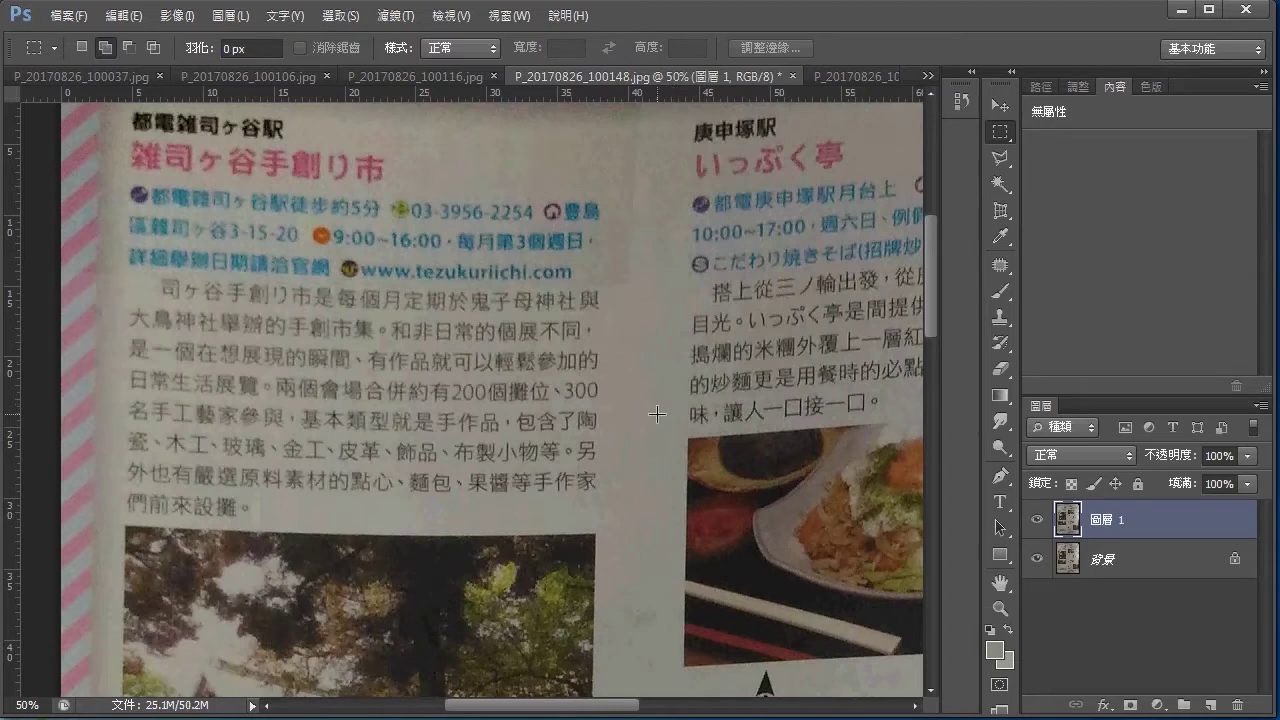
pyautogui.click(827, 75)
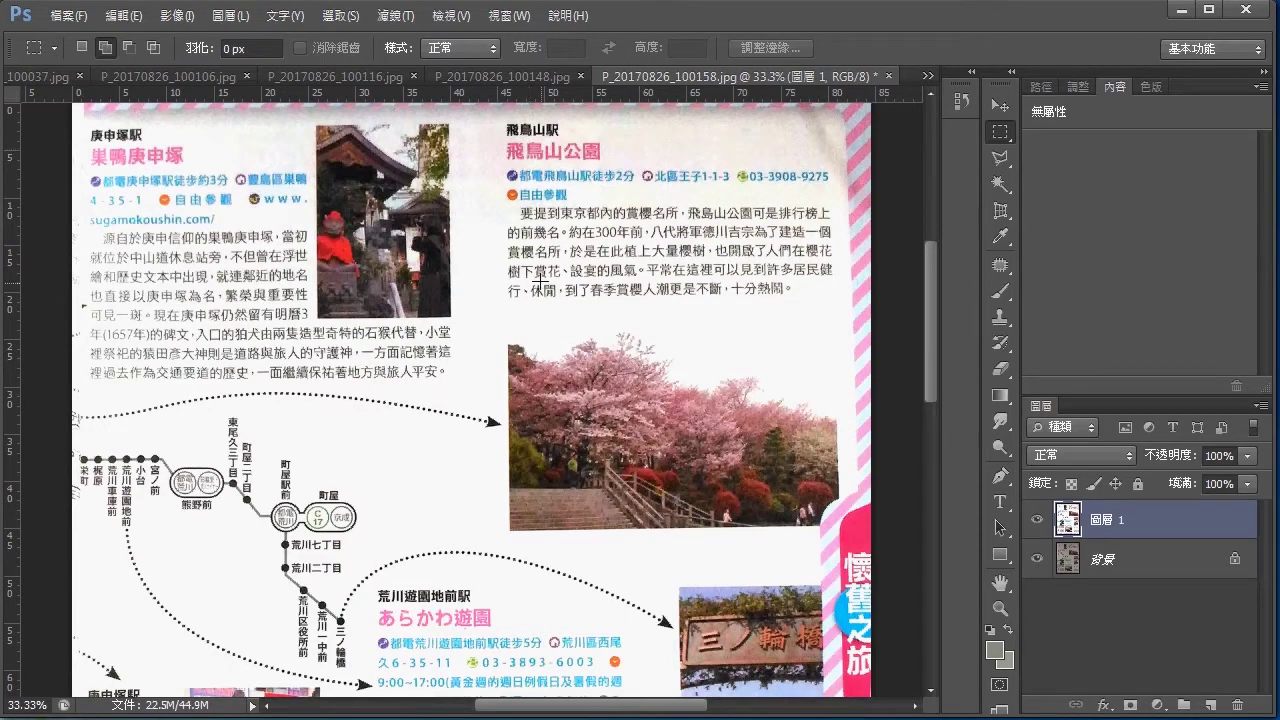
# Pan across the 100158 page, compare it with 100148, then duplicate 圖層 1.
pyautogui.moveTo(597, 385); pyautogui.dragTo(551, 154)
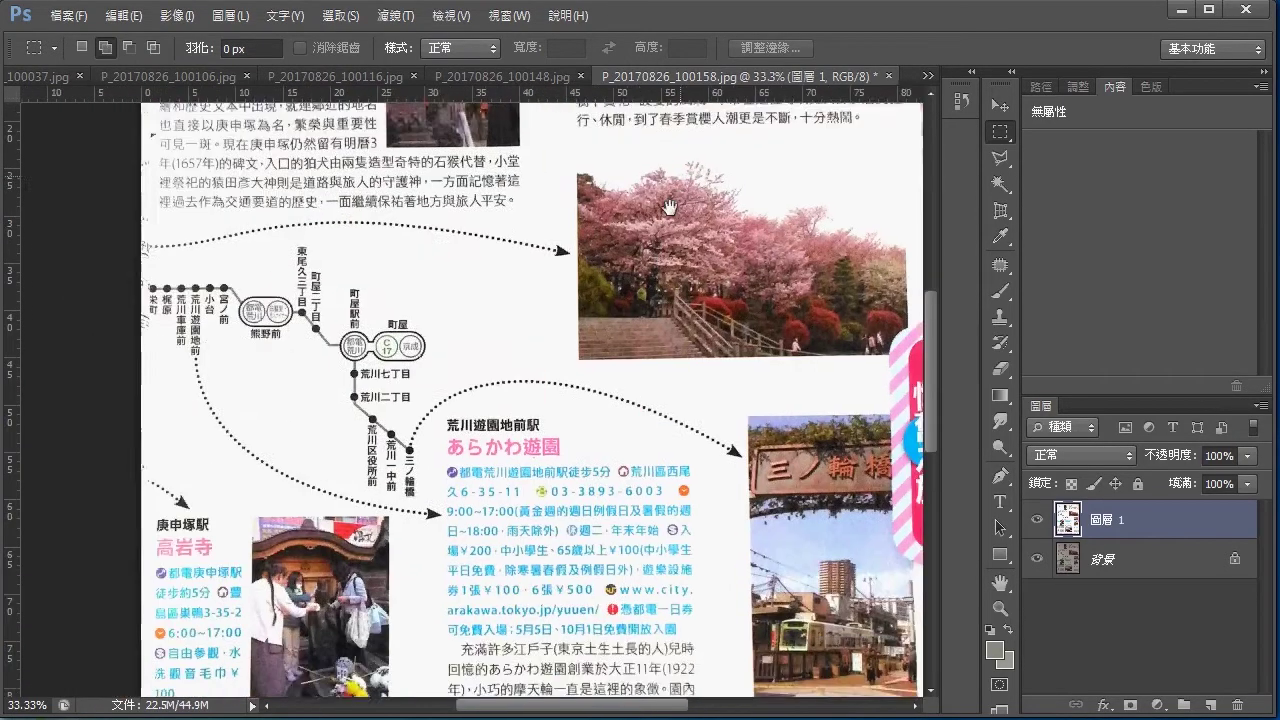
pyautogui.moveTo(484, 278)
pyautogui.mouseDown()
pyautogui.moveTo(457, 177)
pyautogui.moveTo(510, 497)
pyautogui.mouseUp()
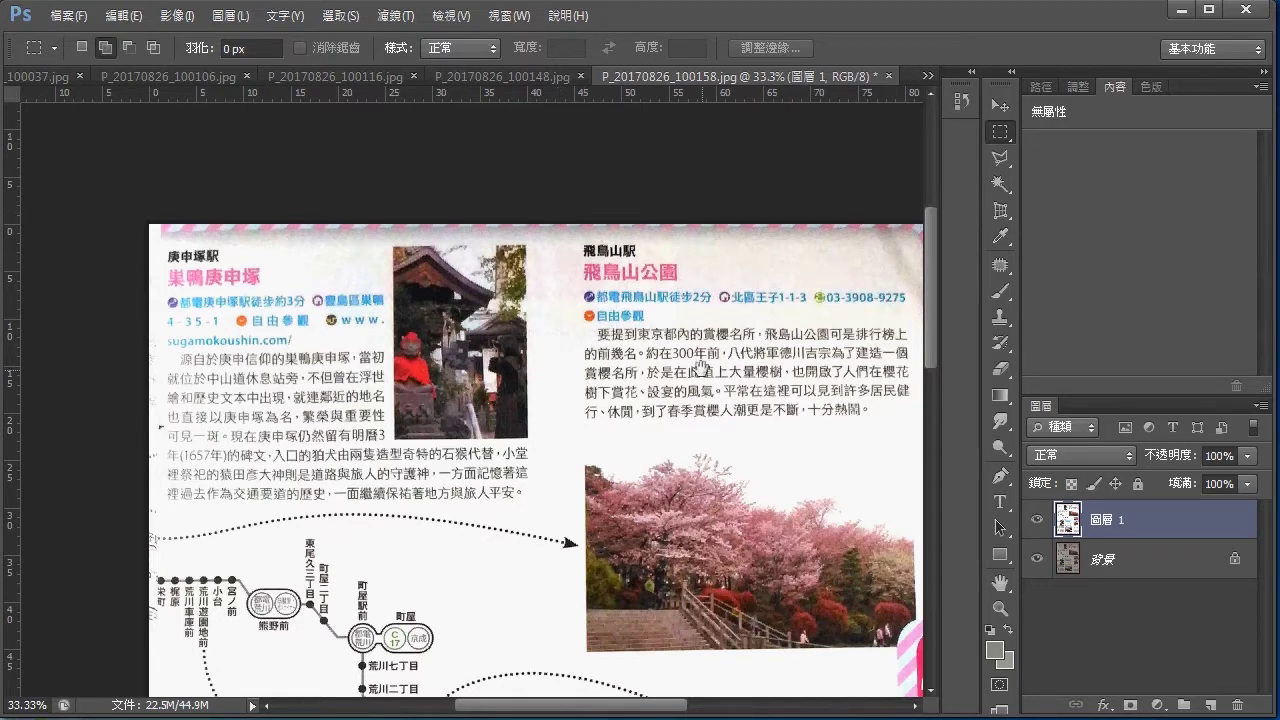
pyautogui.moveTo(689, 372); pyautogui.dragTo(646, 290)
pyautogui.moveTo(662, 348); pyautogui.dragTo(676, 330)
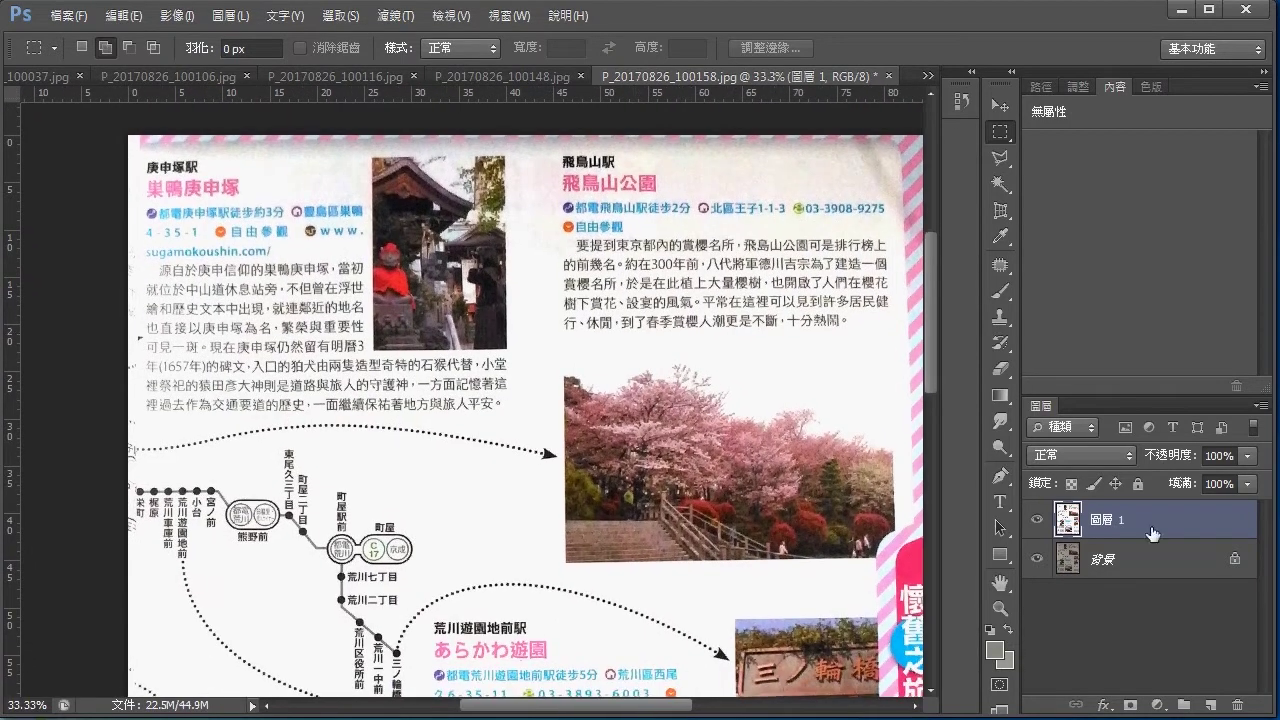
pyautogui.click(491, 76)
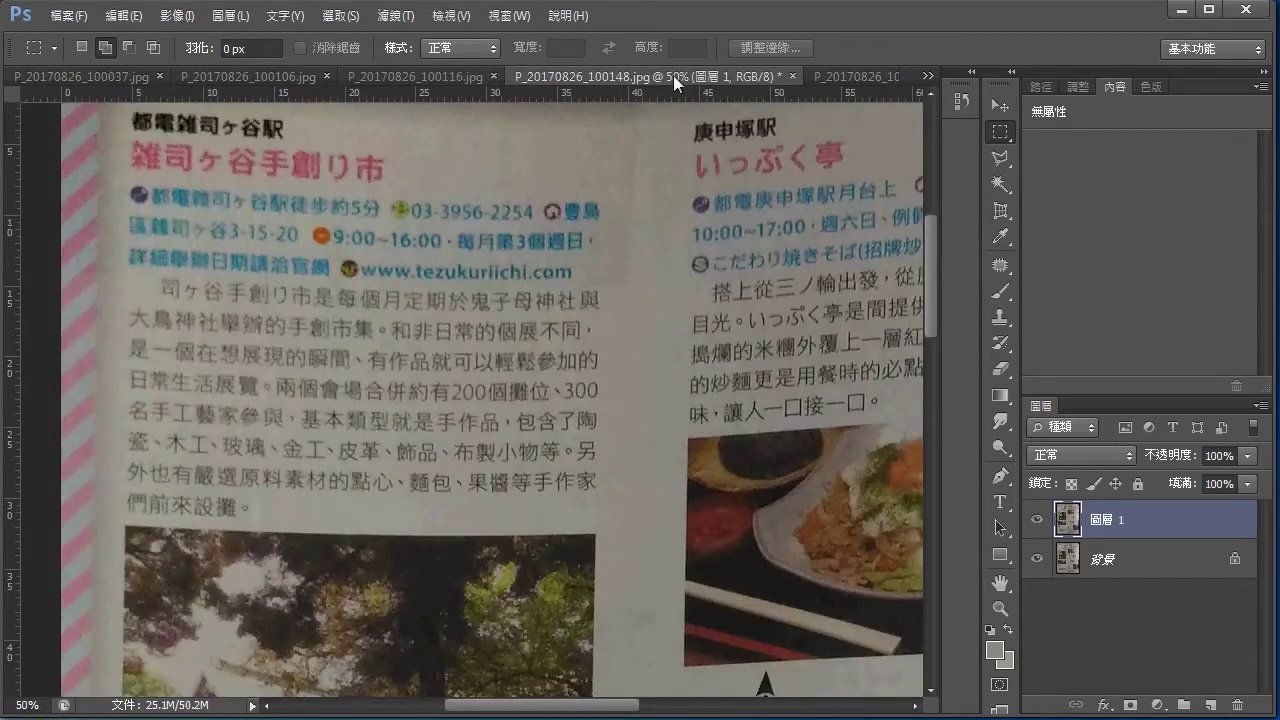
pyautogui.click(851, 76)
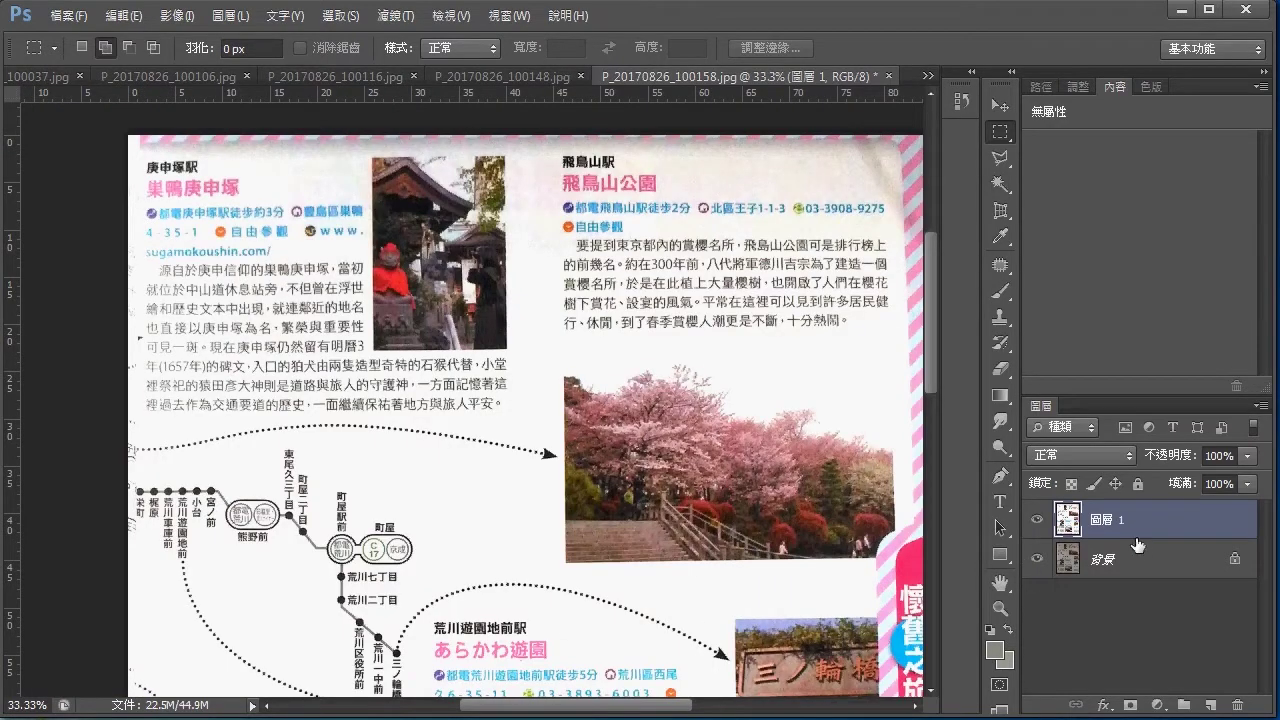
pyautogui.hotkey('ctrl', 'j')
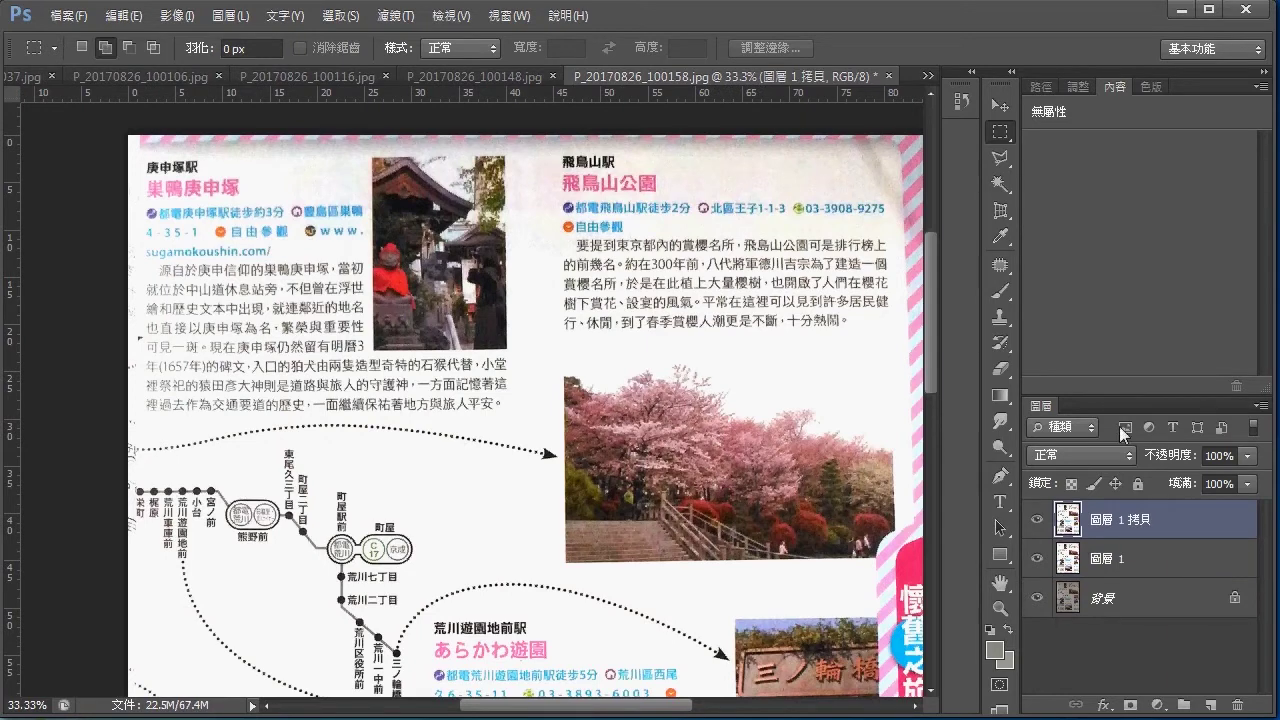
# Set 圖層 1 拷貝 to Multiply (色彩增值) and give it an all-black mask.
pyautogui.click(1072, 456)
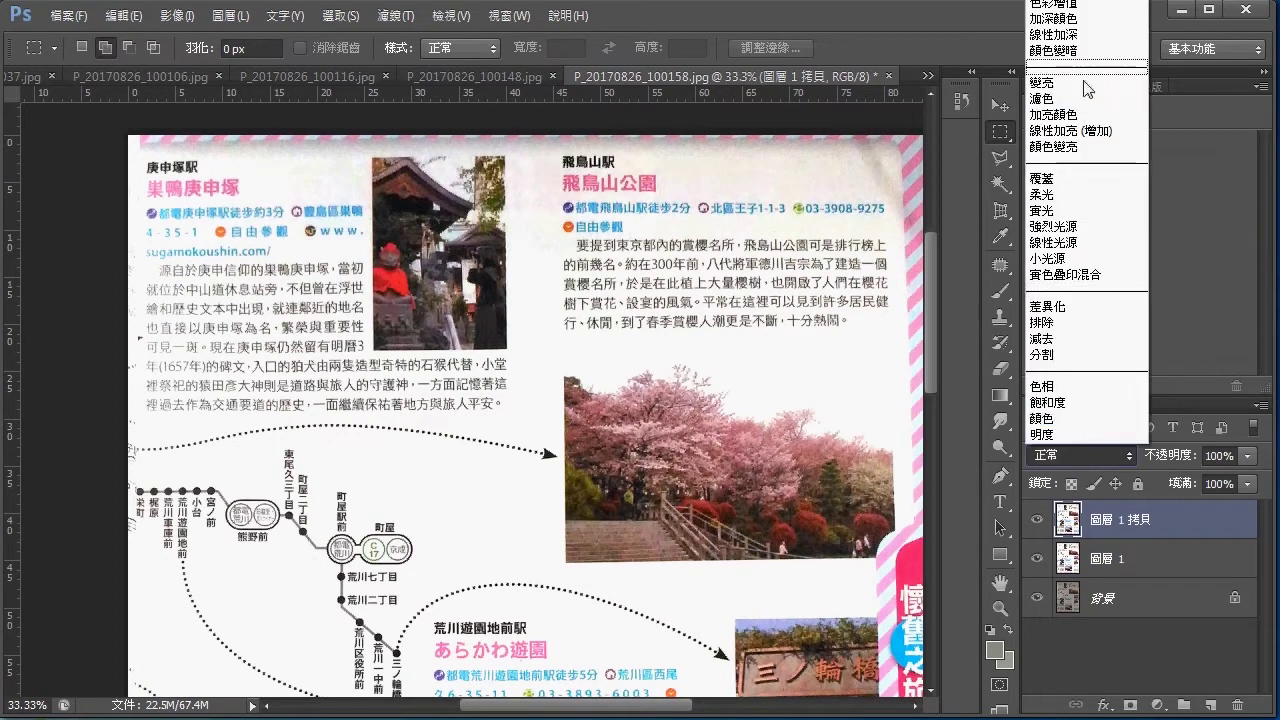
pyautogui.click(1060, 5)
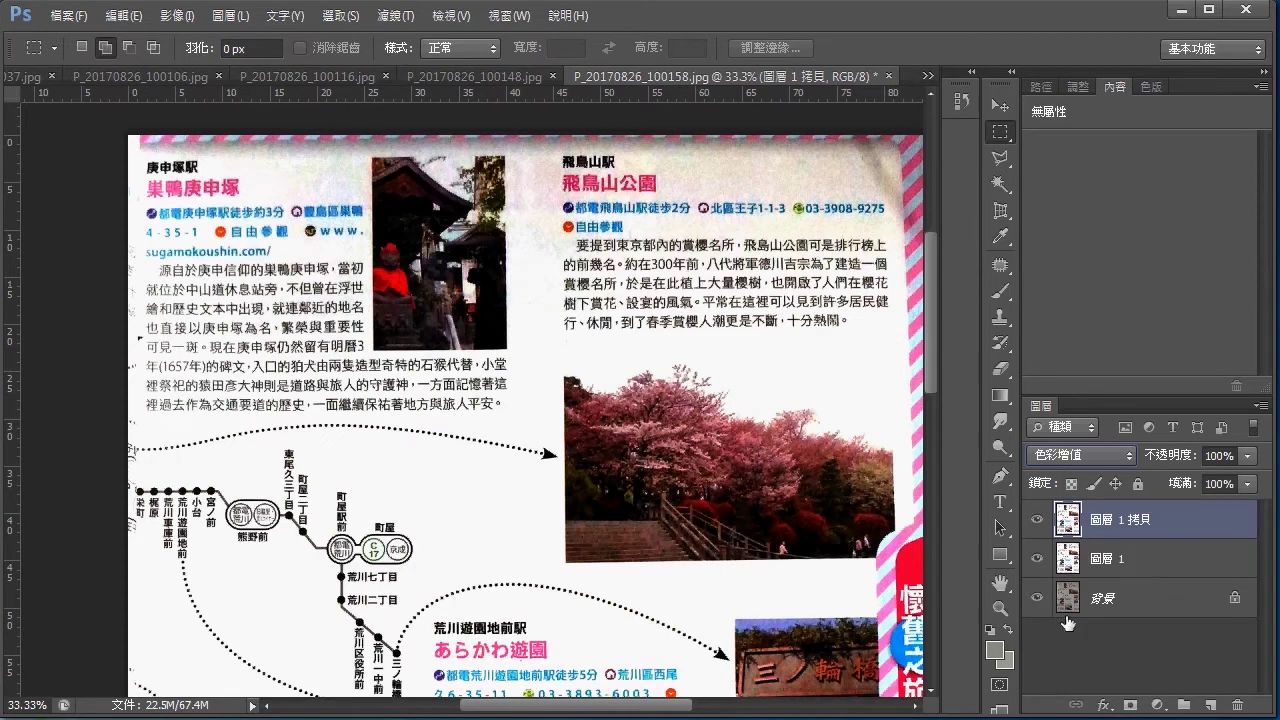
pyautogui.click(1131, 706)
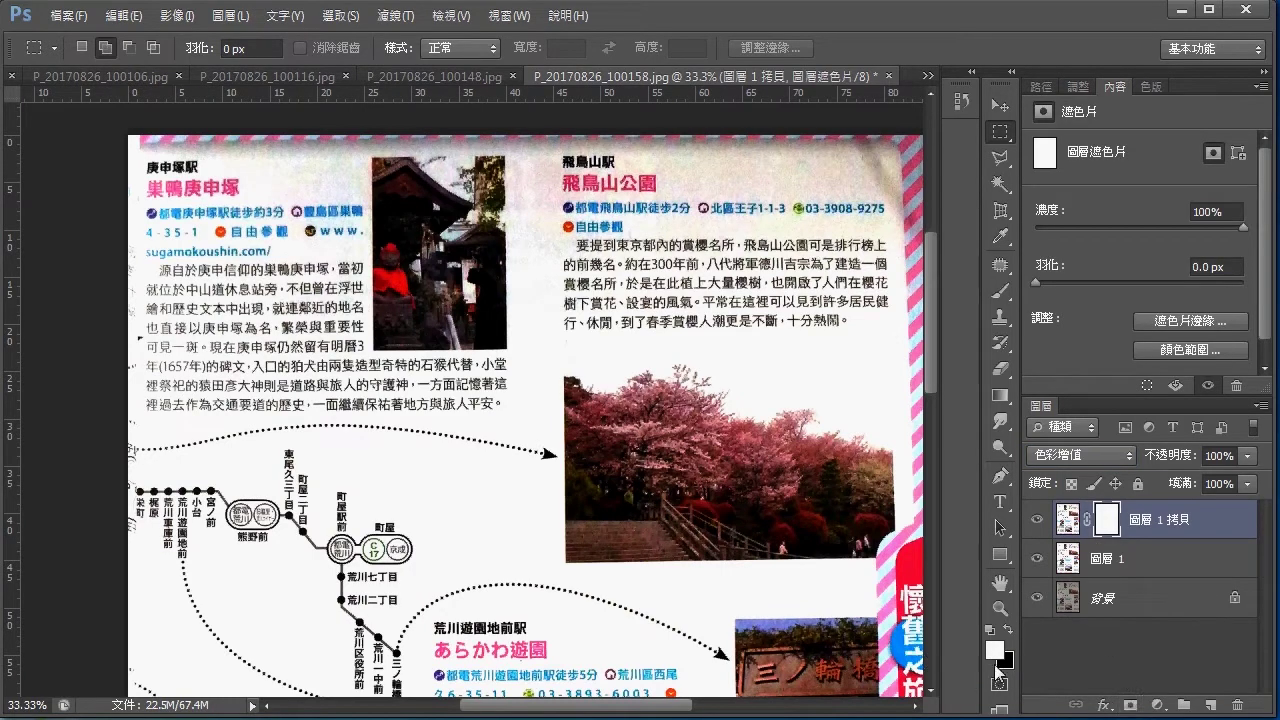
pyautogui.press('x')
pyautogui.hotkey('ctrl', 'i')
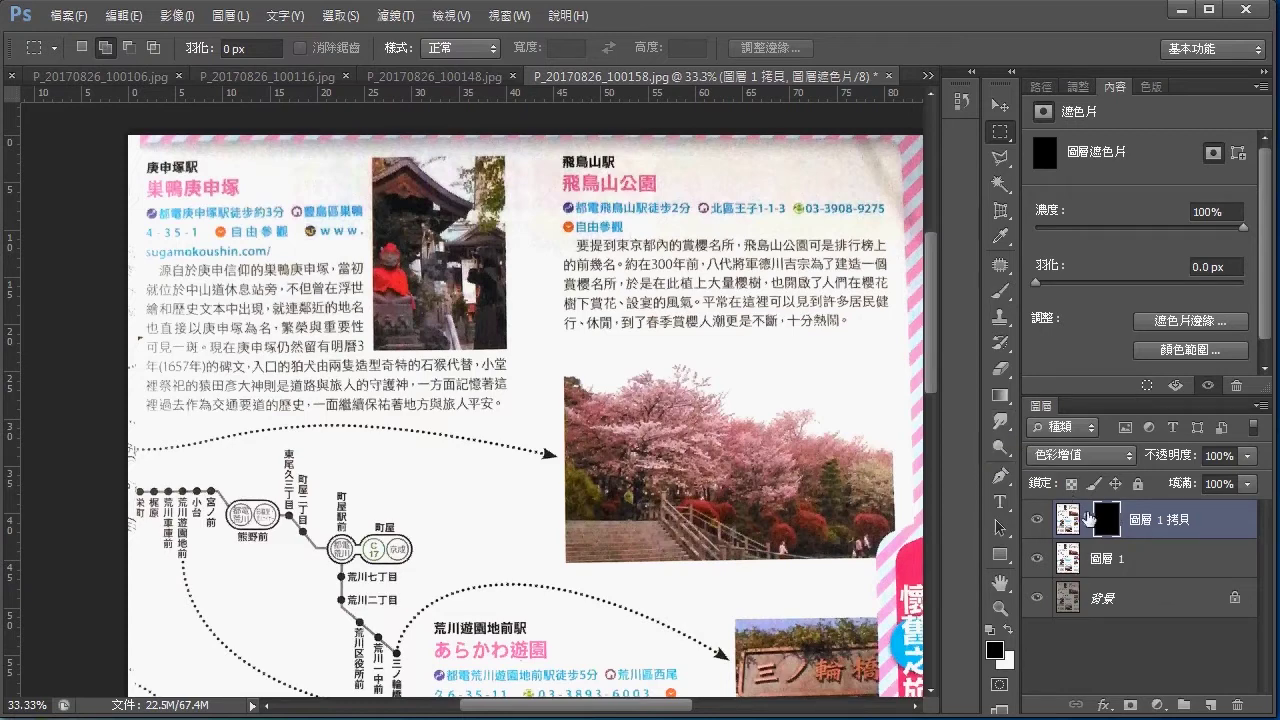
pyautogui.click(1038, 520)
# Paint white with a size-100 brush on the mask over the 庚申塚 and 飛鳥山公園 text.
pyautogui.click(1038, 520)
pyautogui.click(1001, 298)
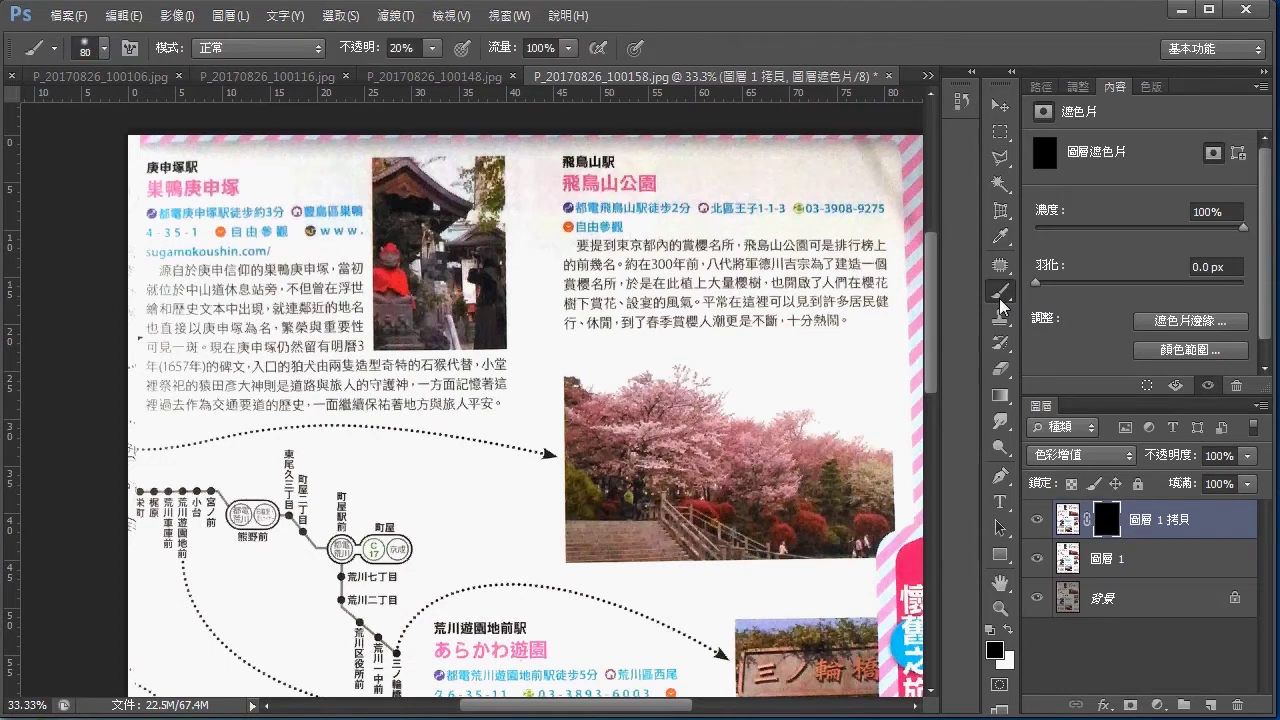
pyautogui.click(1008, 629)
pyautogui.press(']')
pyautogui.press(']')
pyautogui.press(']')
pyautogui.press(']')
pyautogui.press(']')
pyautogui.press(']')
pyautogui.press(']')
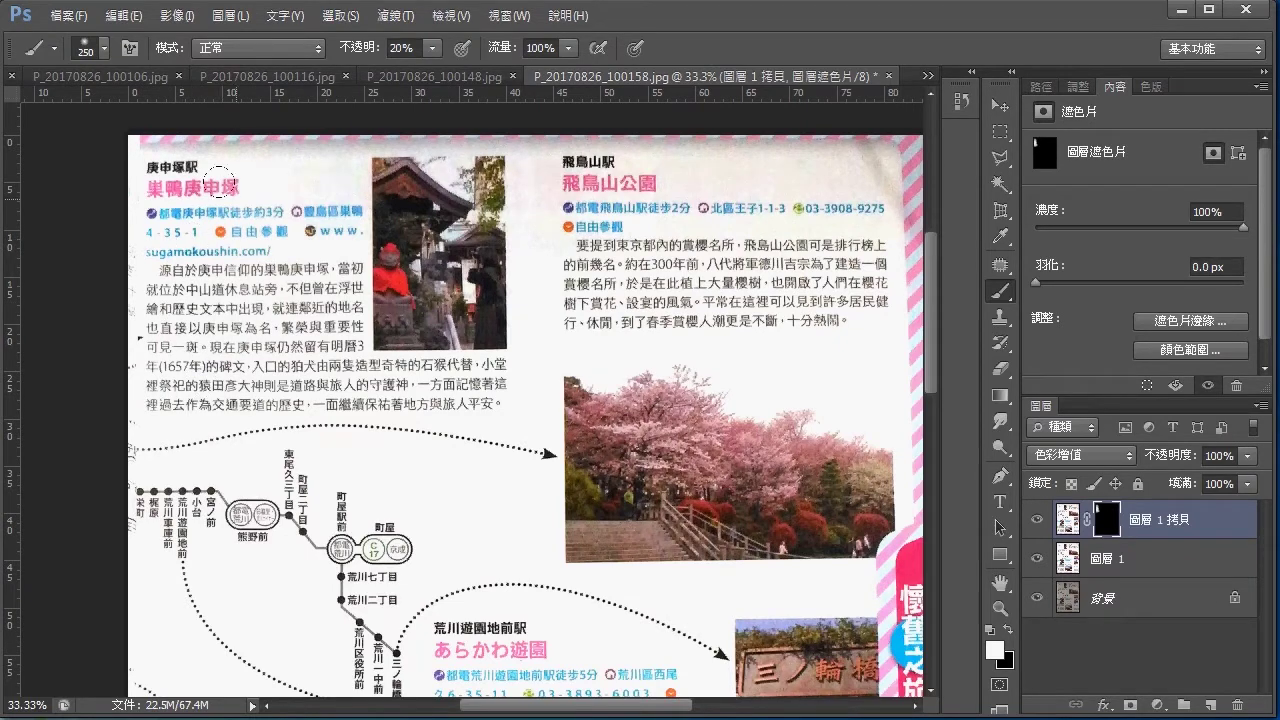
pyautogui.moveTo(218, 181); pyautogui.dragTo(152, 230)
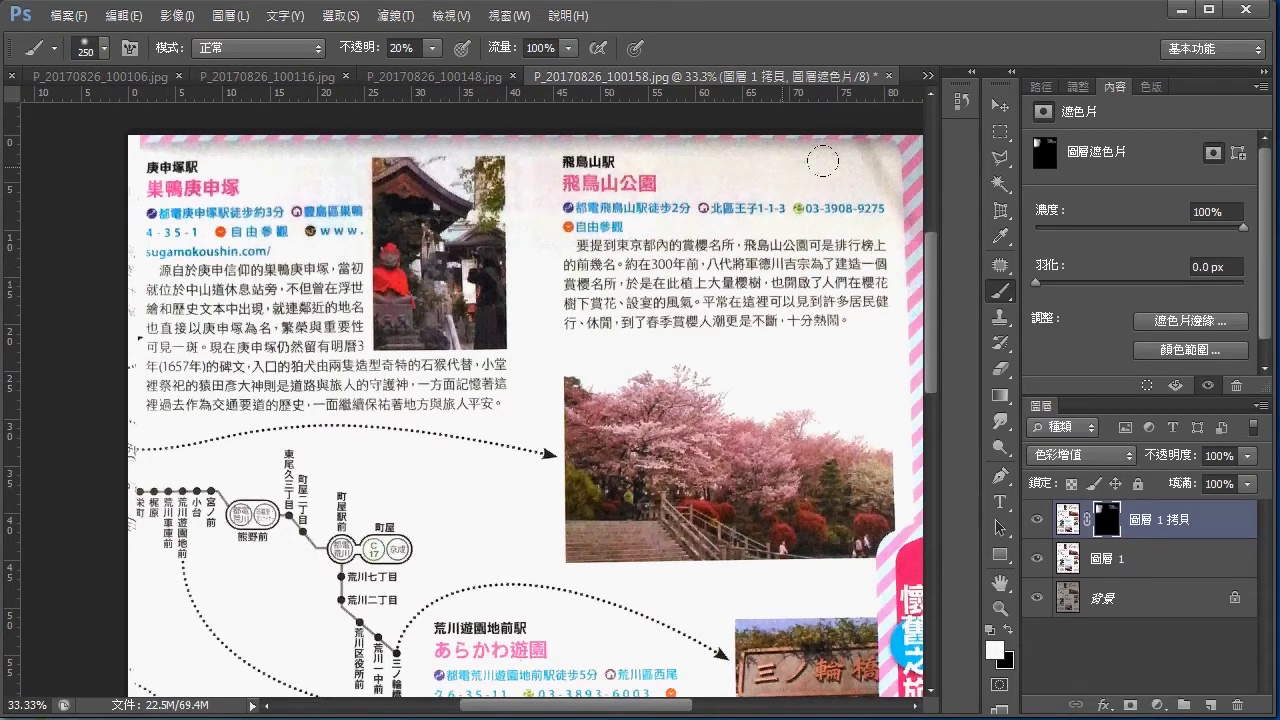
pyautogui.moveTo(754, 327); pyautogui.dragTo(821, 338)
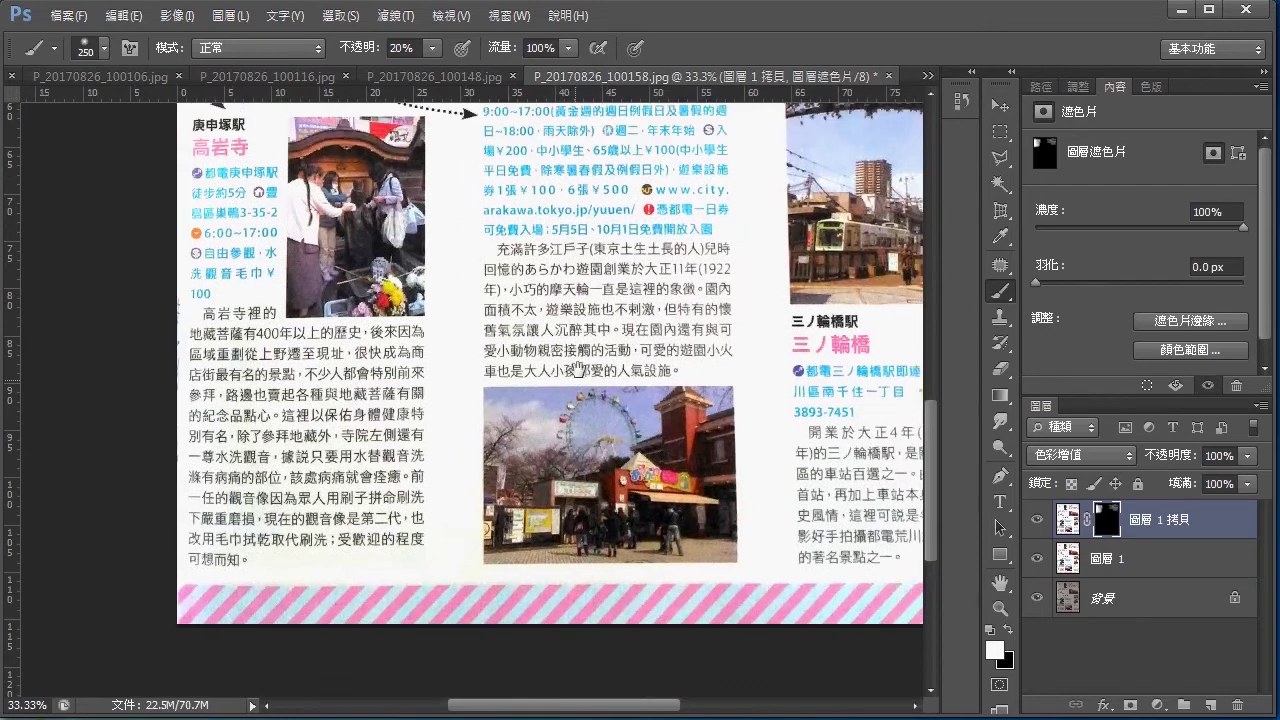
pyautogui.moveTo(589, 318); pyautogui.dragTo(559, 284)
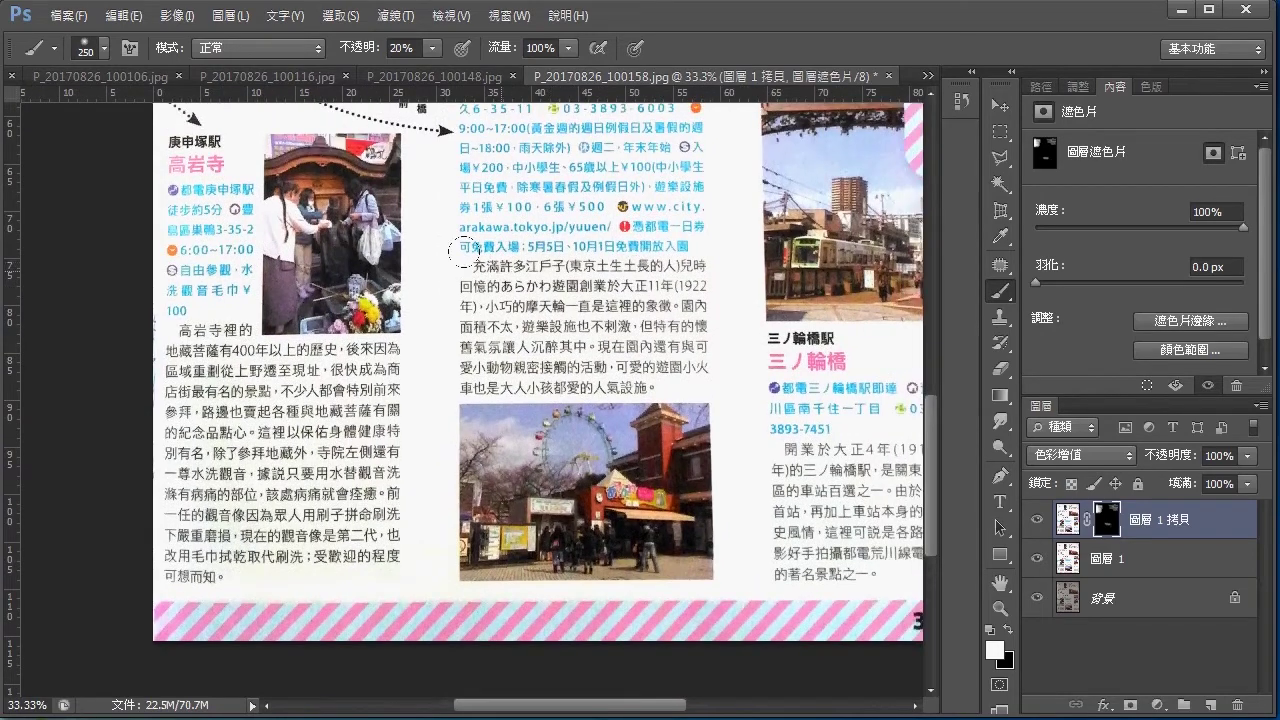
pyautogui.moveTo(617, 168); pyautogui.dragTo(599, 268)
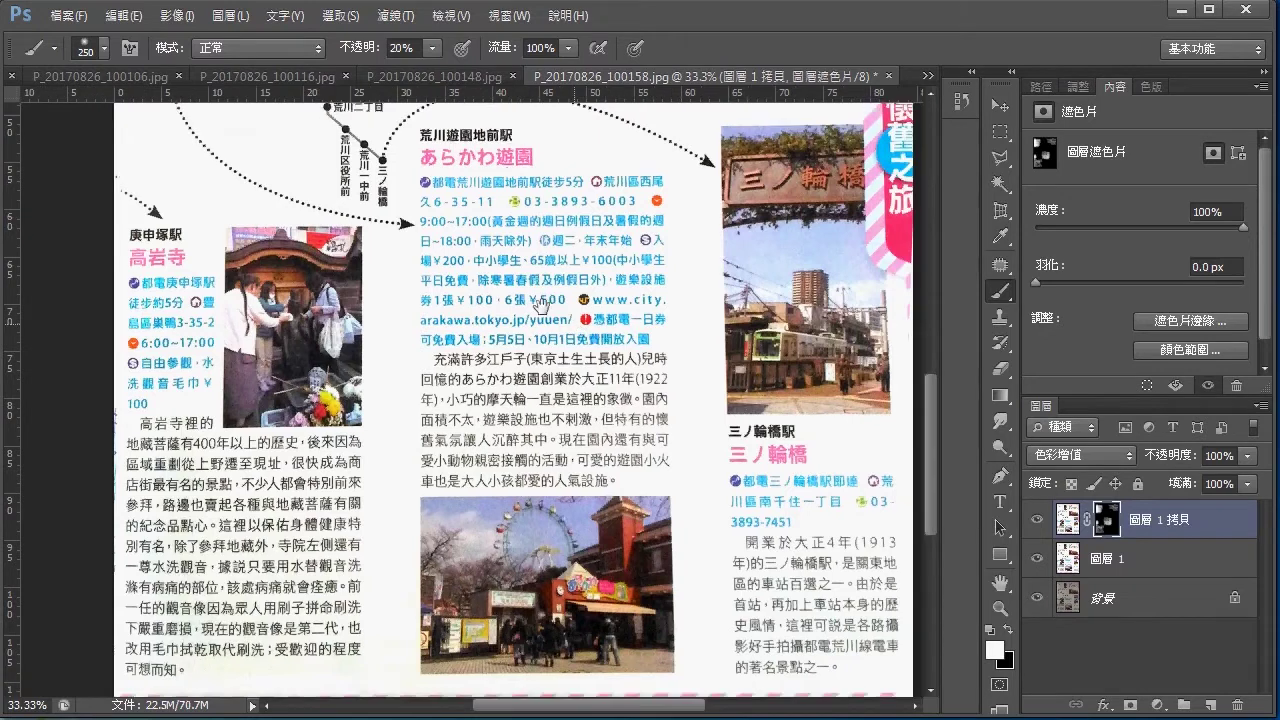
pyautogui.scroll(-2, 609, 410)
pyautogui.hscroll(3, 609, 410)
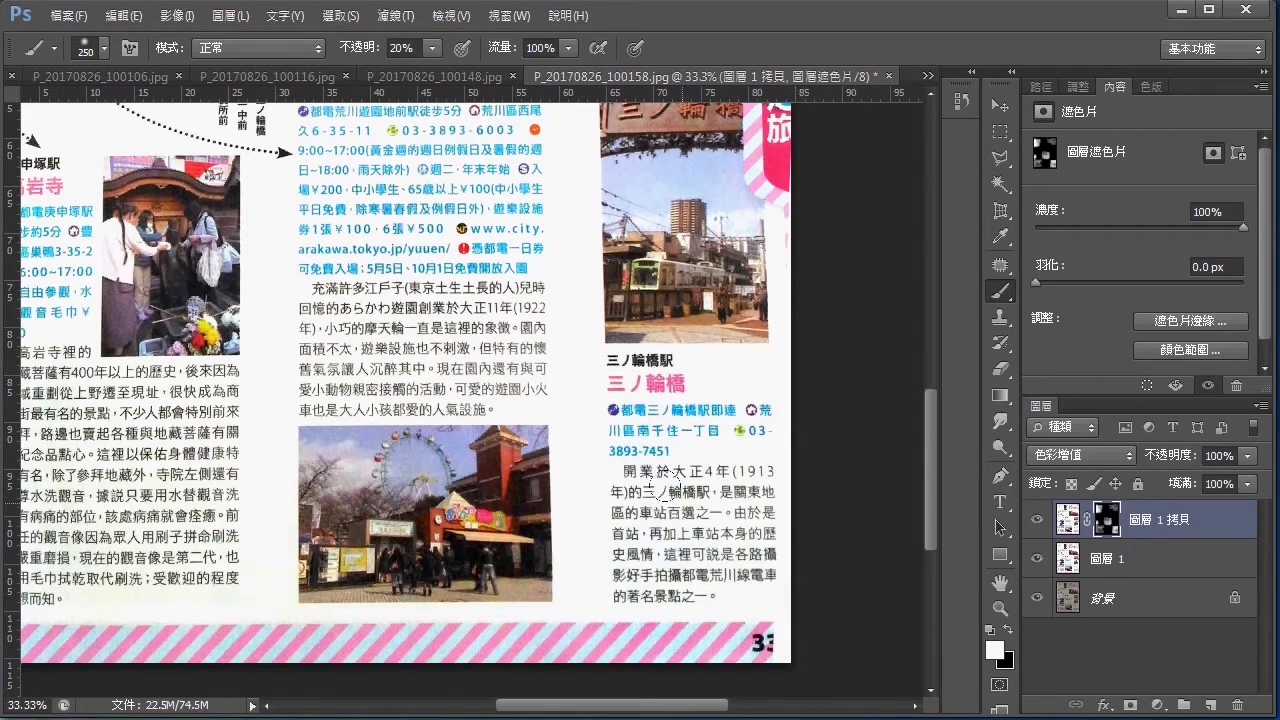
pyautogui.moveTo(783, 402); pyautogui.dragTo(798, 530)
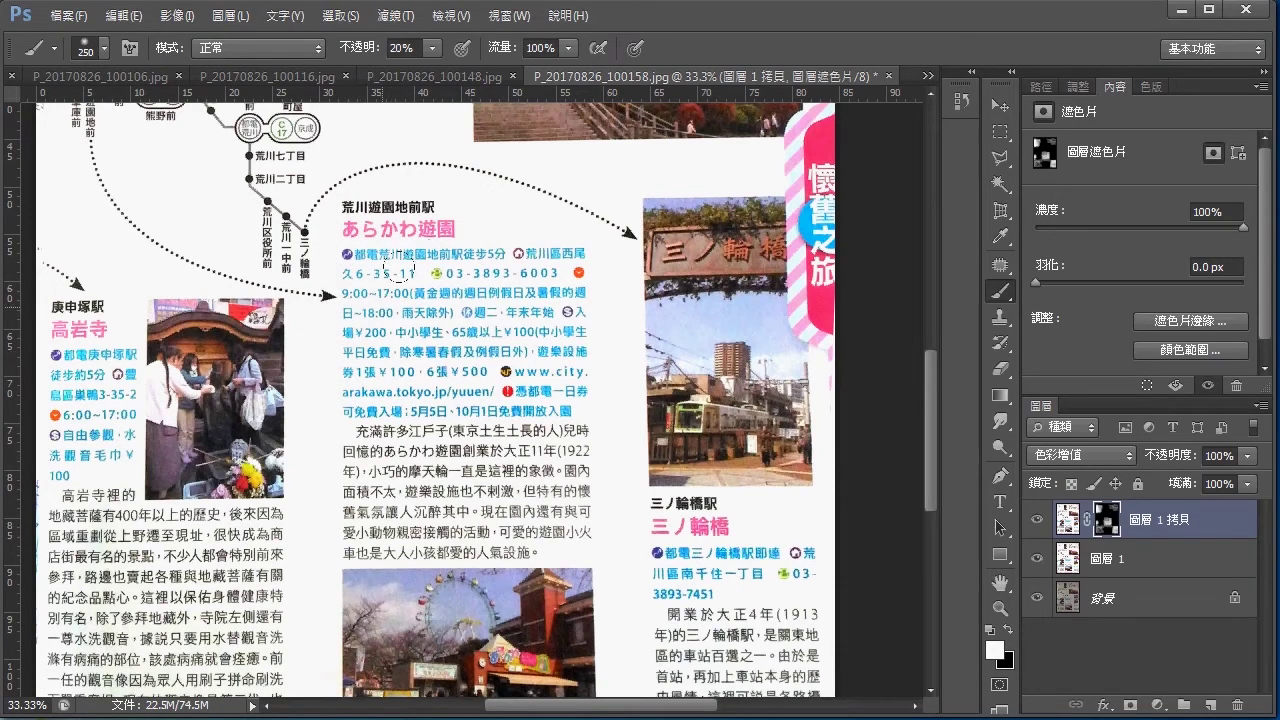
pyautogui.moveTo(497, 250); pyautogui.dragTo(517, 345)
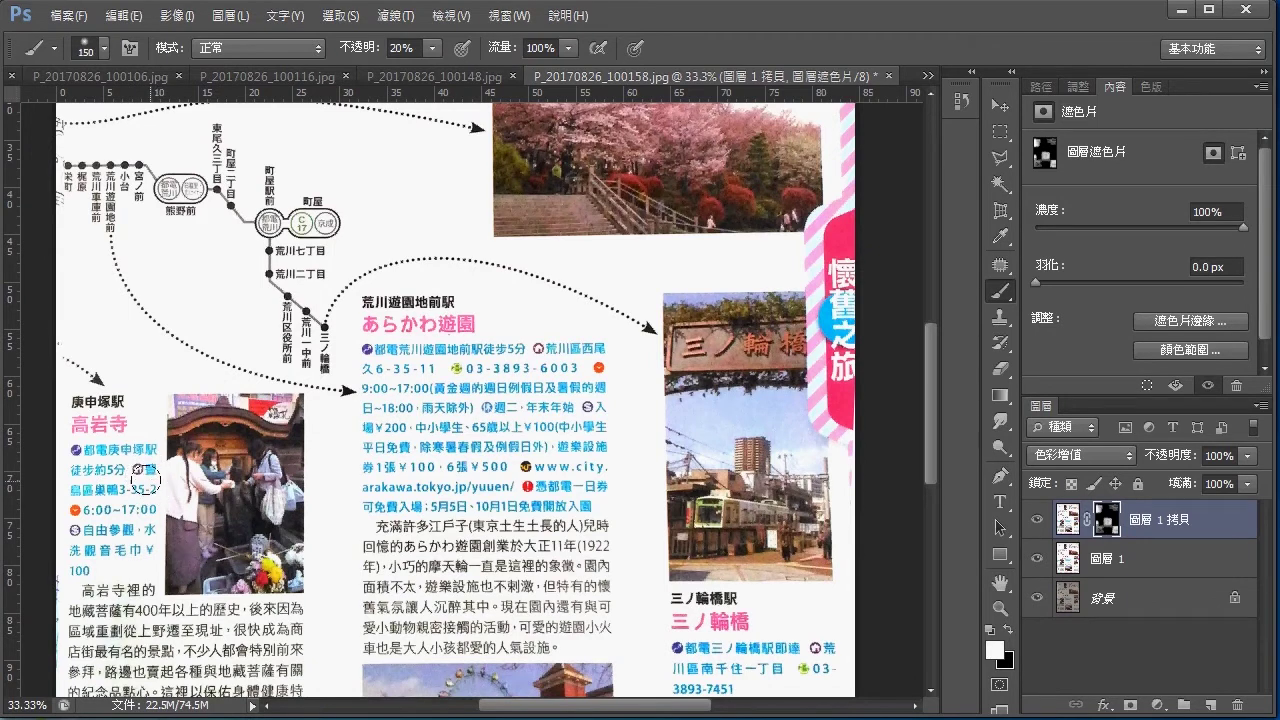
pyautogui.moveTo(299, 374); pyautogui.dragTo(367, 290)
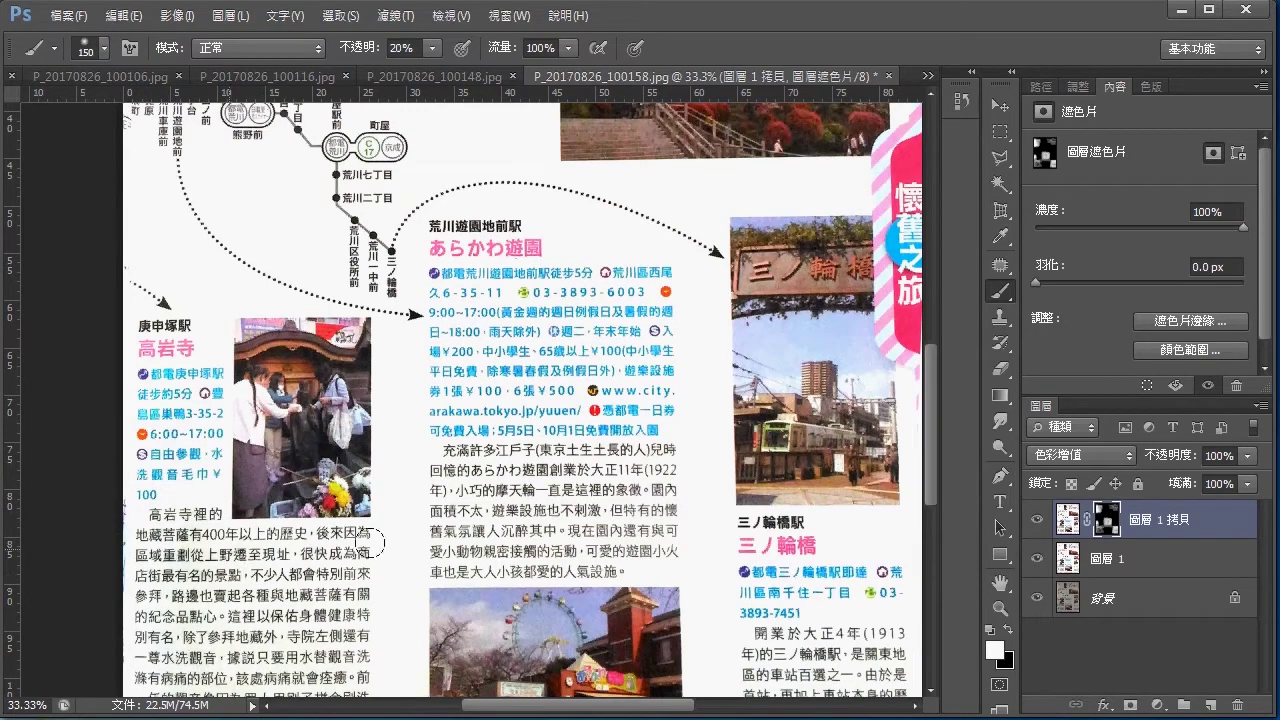
pyautogui.moveTo(375, 530); pyautogui.dragTo(415, 357)
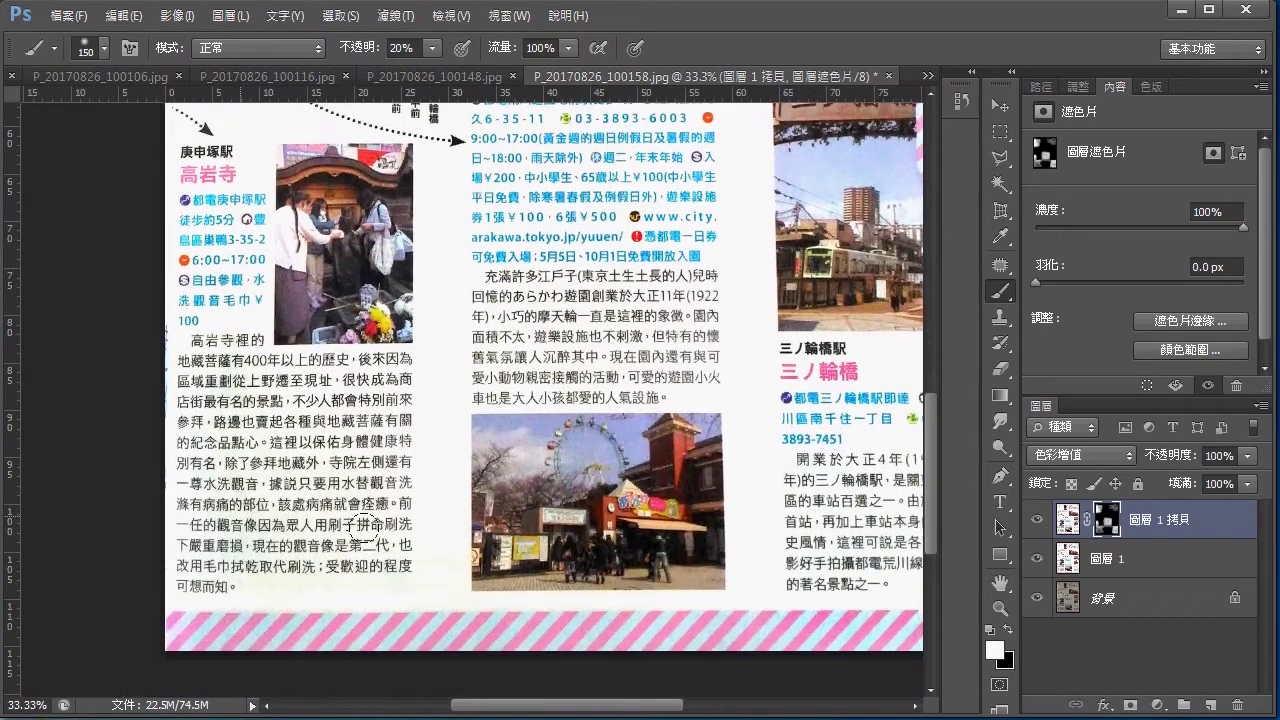
pyautogui.moveTo(508, 335); pyautogui.dragTo(472, 437)
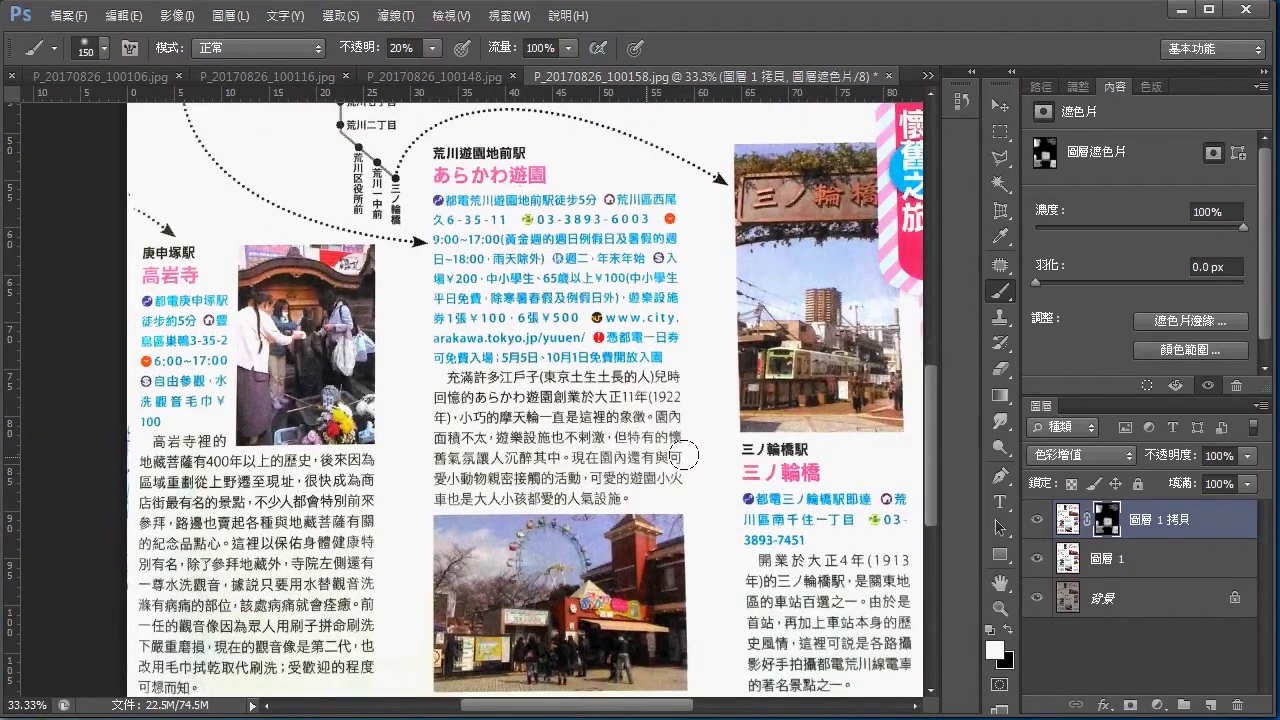
pyautogui.moveTo(735, 340); pyautogui.dragTo(539, 144)
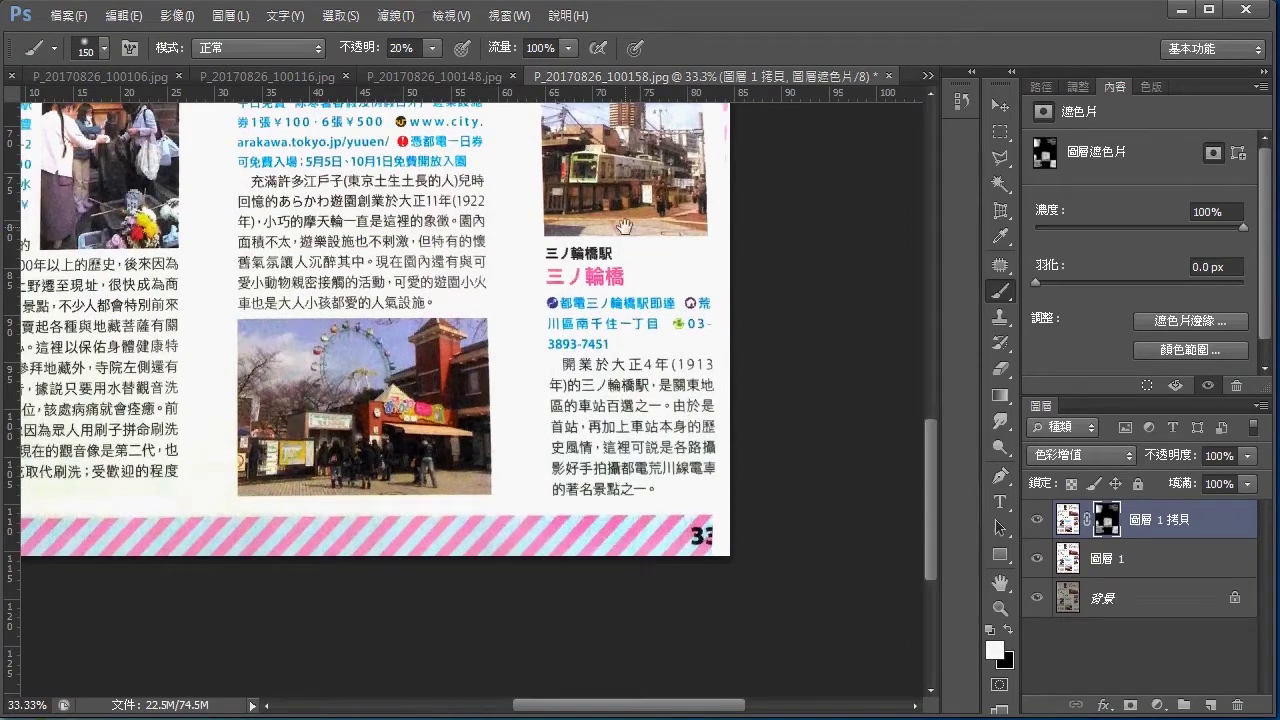
pyautogui.moveTo(624, 224); pyautogui.dragTo(730, 262)
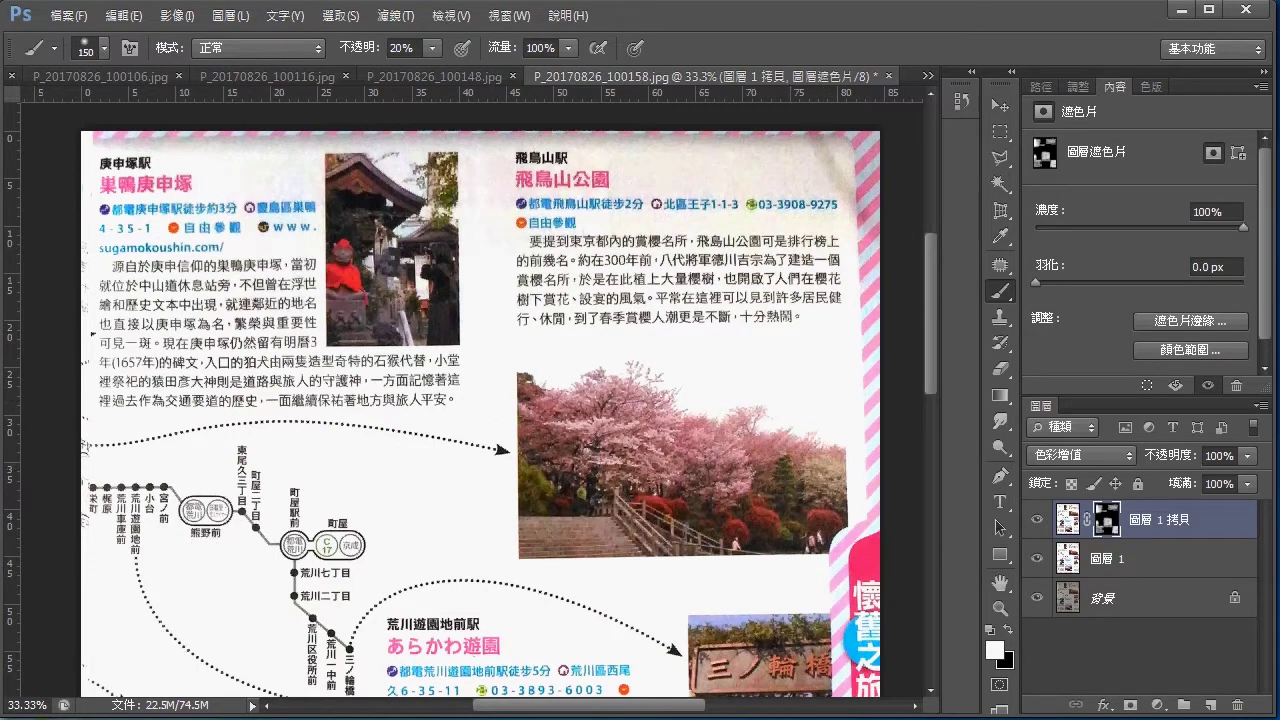
pyautogui.keyDown('shift'); pyautogui.click(1132, 613); pyautogui.keyUp('shift')
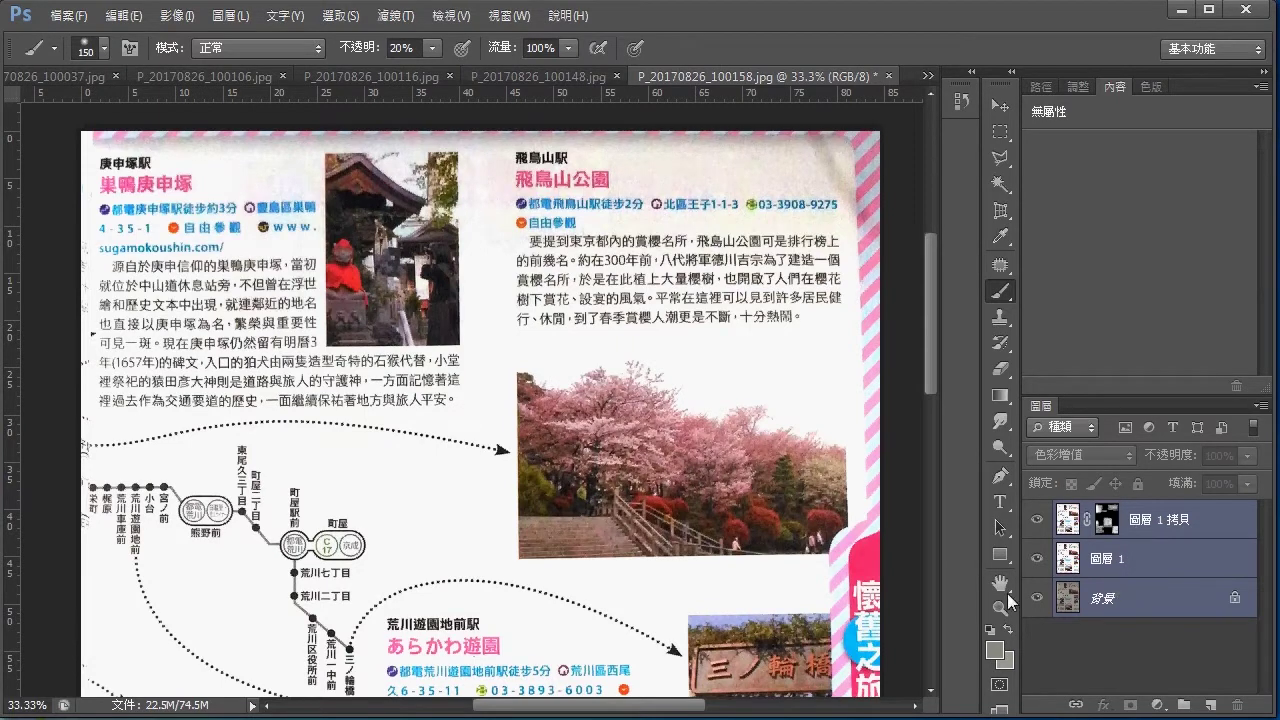
# Merge page 100158's layers into one with Ctrl+E and save it.
pyautogui.hotkey('ctrl', 'e')
pyautogui.hotkey('ctrl', 's')
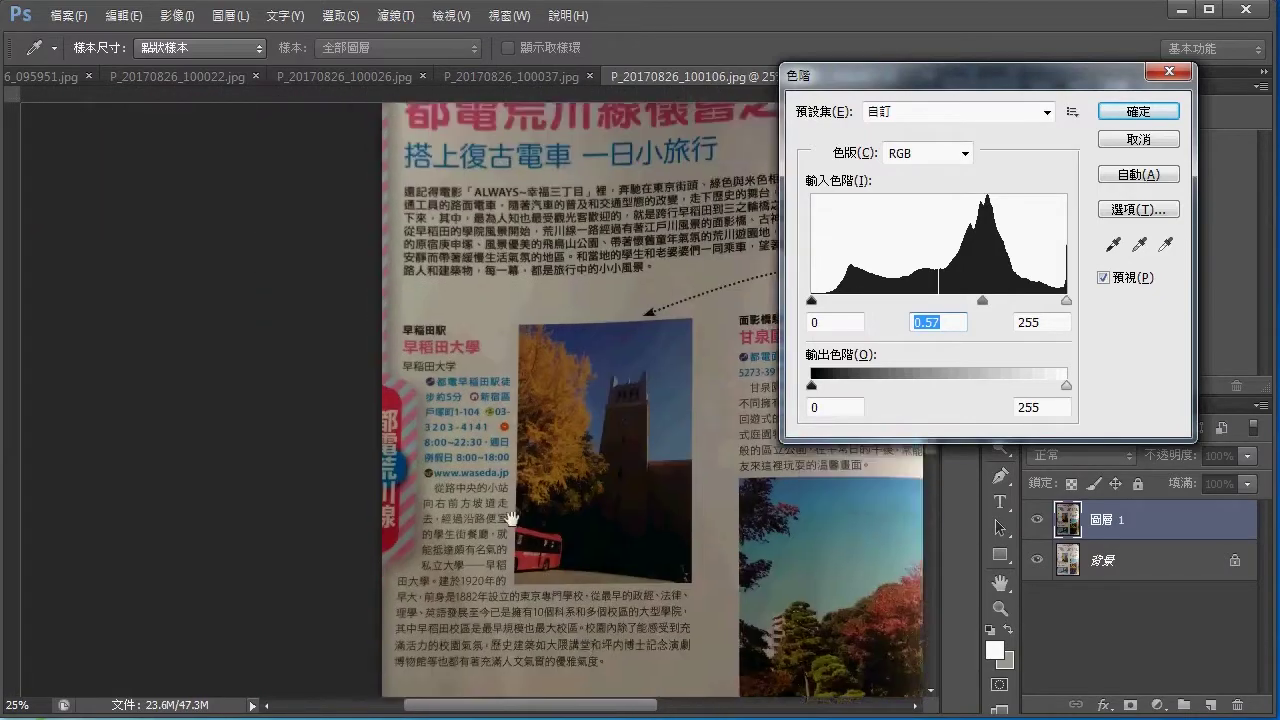
# Raise the Levels black input to 8 while previewing the magazine page.
pyautogui.moveTo(512, 518); pyautogui.dragTo(600, 690)
pyautogui.moveTo(627, 515)
pyautogui.mouseDown()
pyautogui.moveTo(538, 360)
pyautogui.moveTo(509, 401)
pyautogui.moveTo(517, 448)
pyautogui.mouseUp()
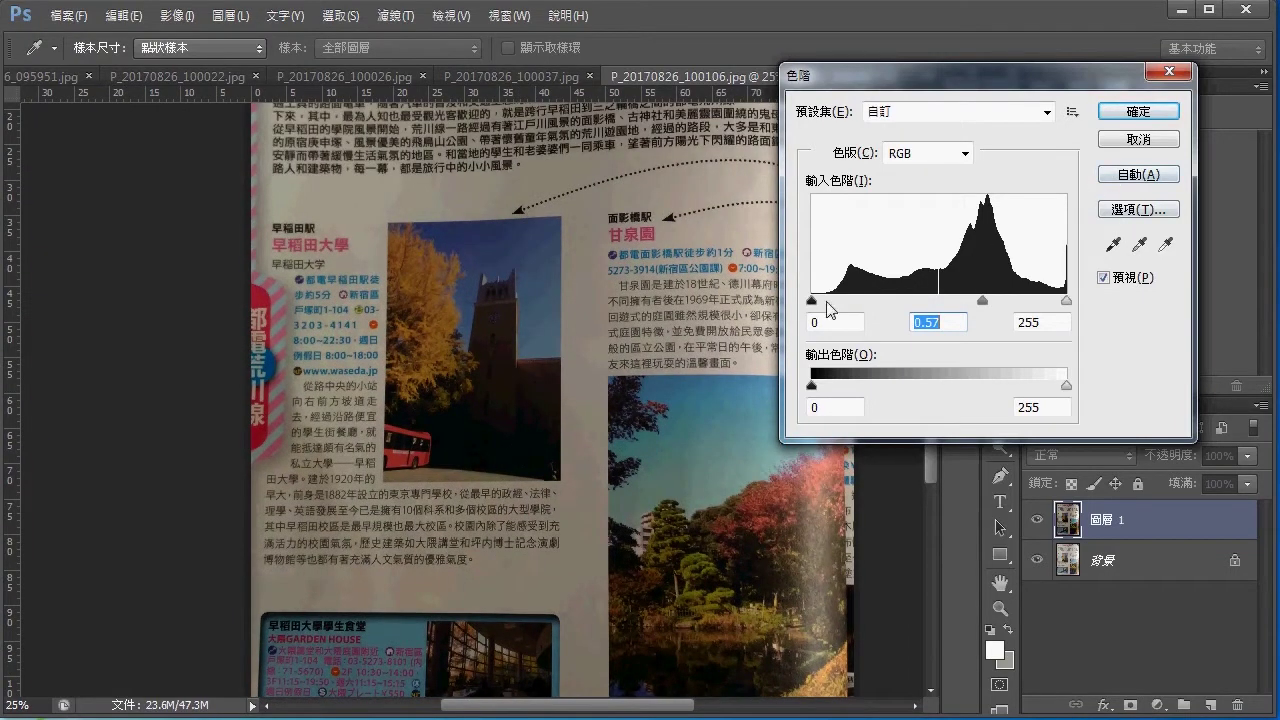
pyautogui.moveTo(813, 302)
pyautogui.mouseDown()
pyautogui.moveTo(841, 313)
pyautogui.moveTo(823, 313)
pyautogui.mouseUp()
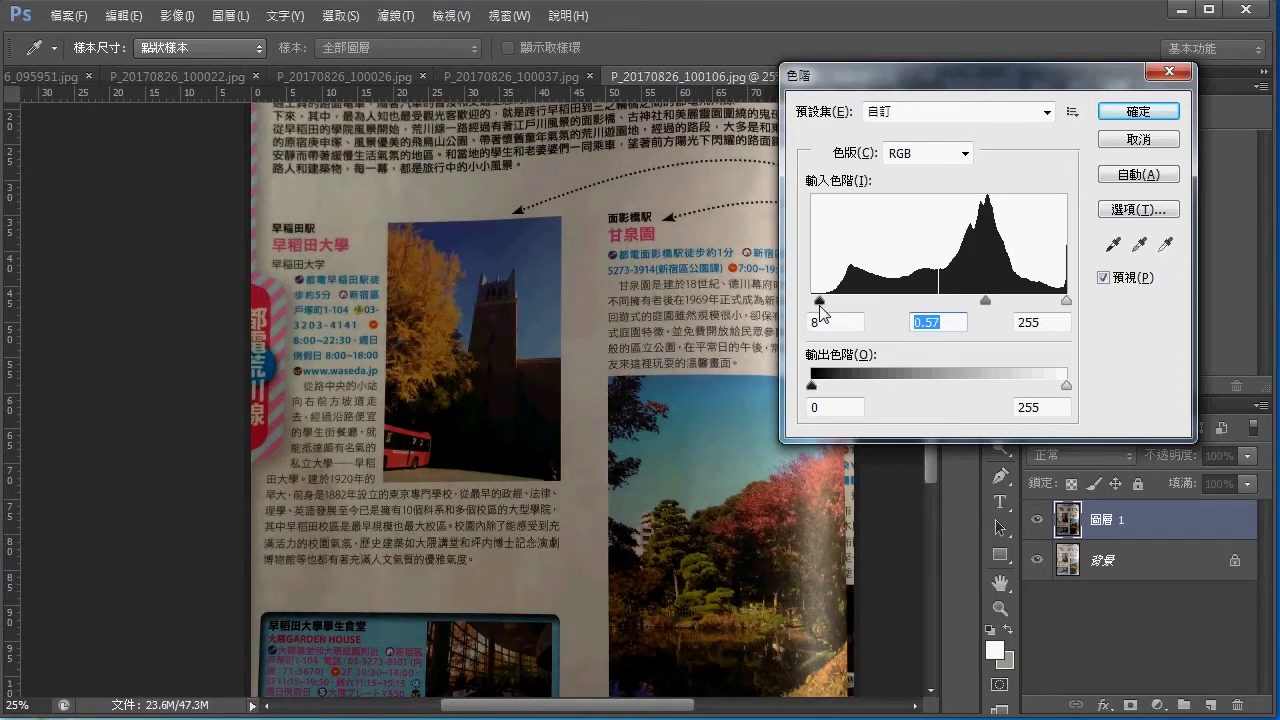
# Zoom in to check the page detail, fit the whole page again, and apply the Levels.
pyautogui.moveTo(514, 320); pyautogui.dragTo(470, 516)
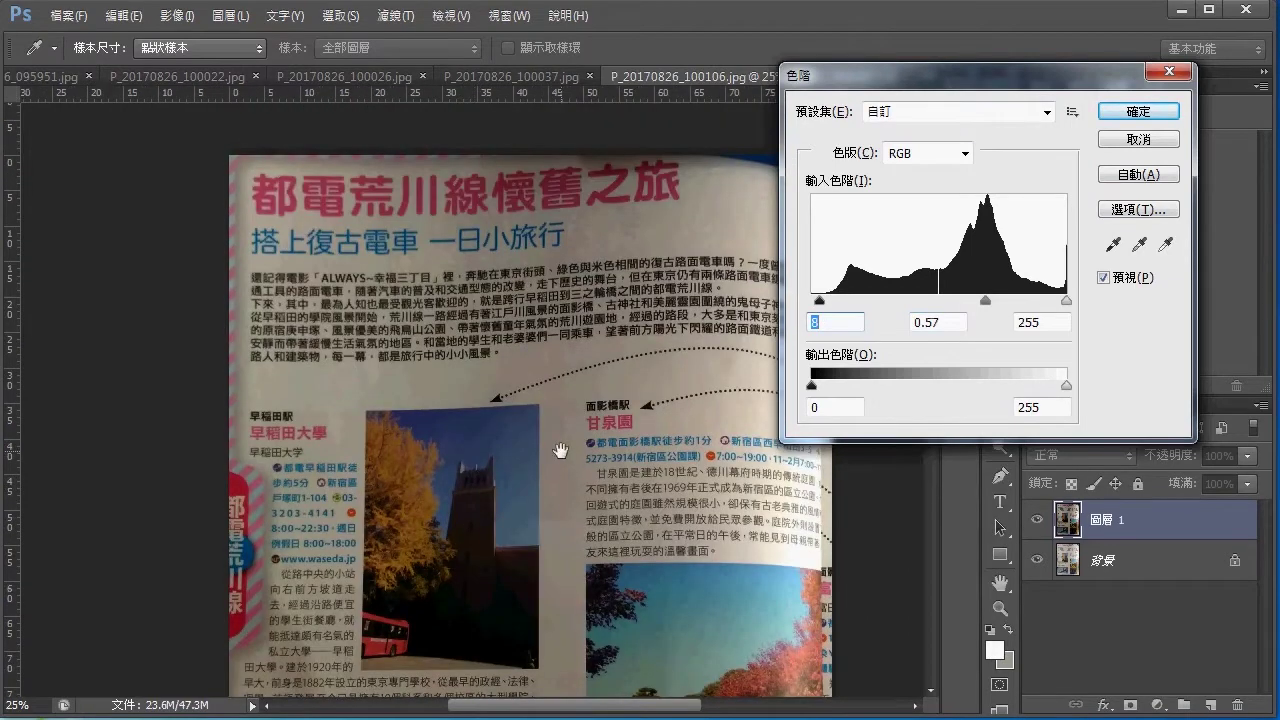
pyautogui.hotkey('ctrl', '+')
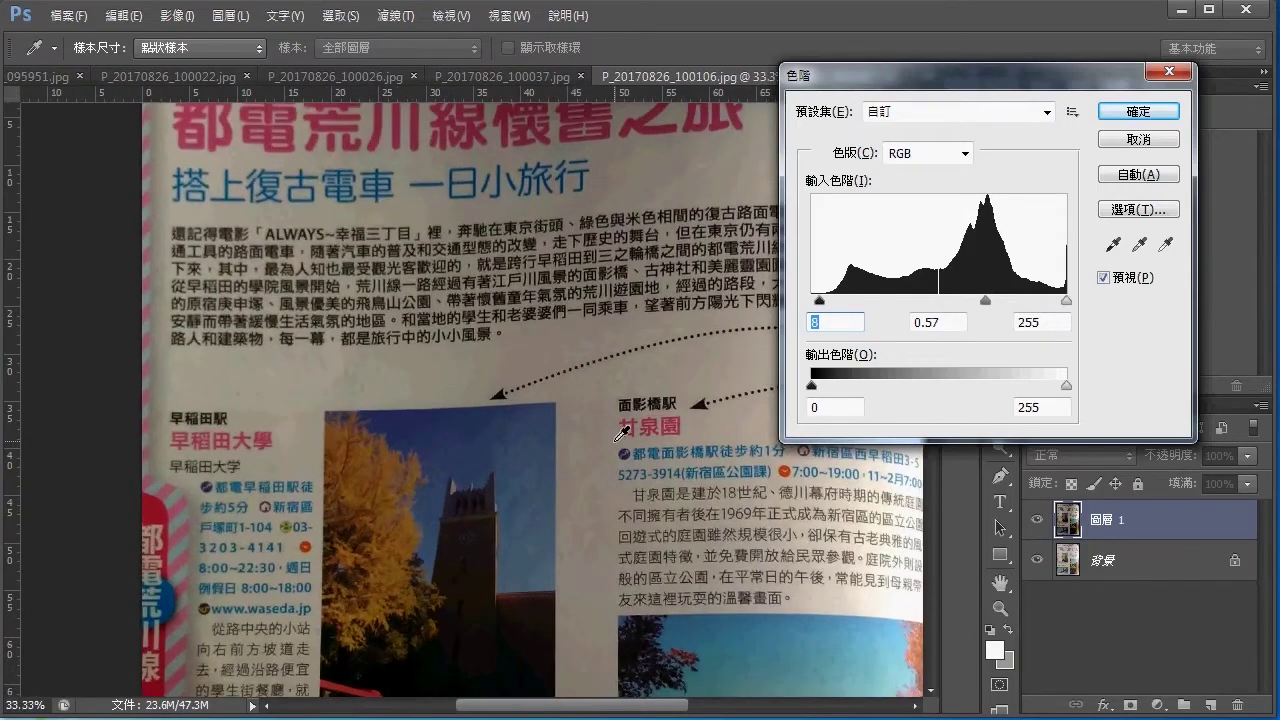
pyautogui.hotkey('ctrl', '+')
pyautogui.scroll(-5, 578, 525)
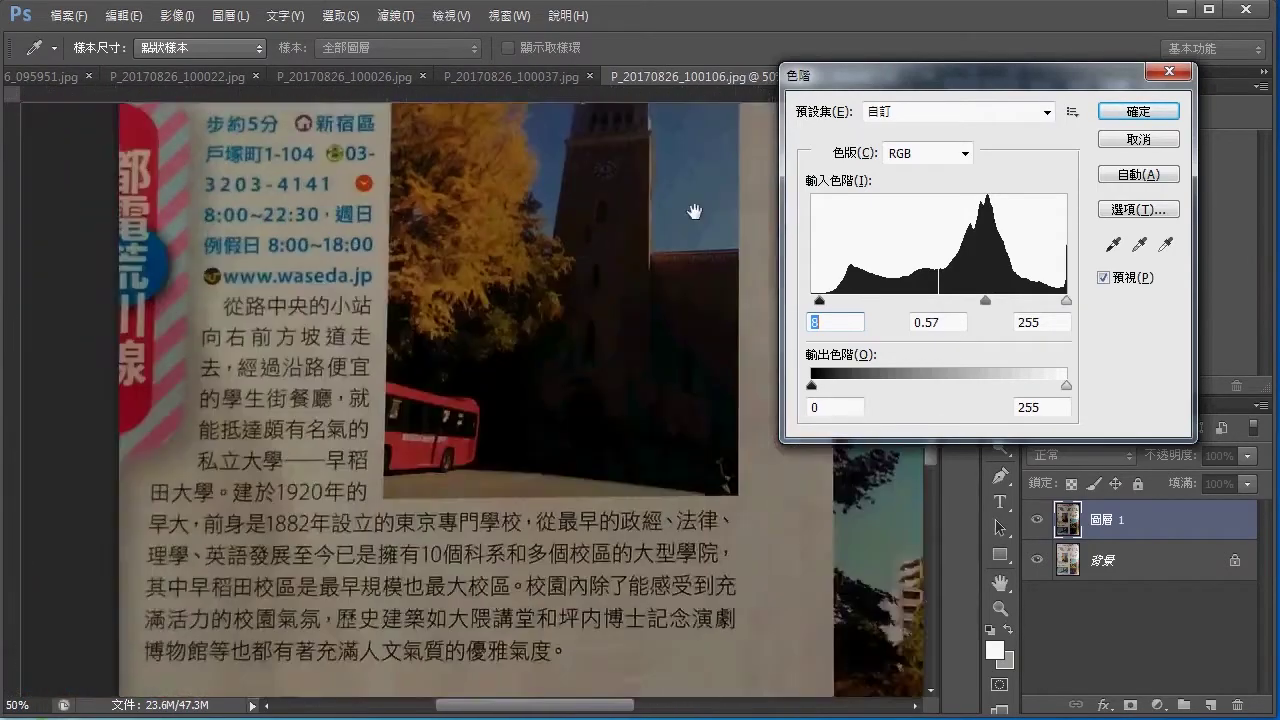
pyautogui.scroll(-5, 586, 457)
pyautogui.scroll(-3, 560, 560)
pyautogui.scroll(-3, 520, 672)
pyautogui.moveTo(745, 168); pyautogui.dragTo(627, 252)
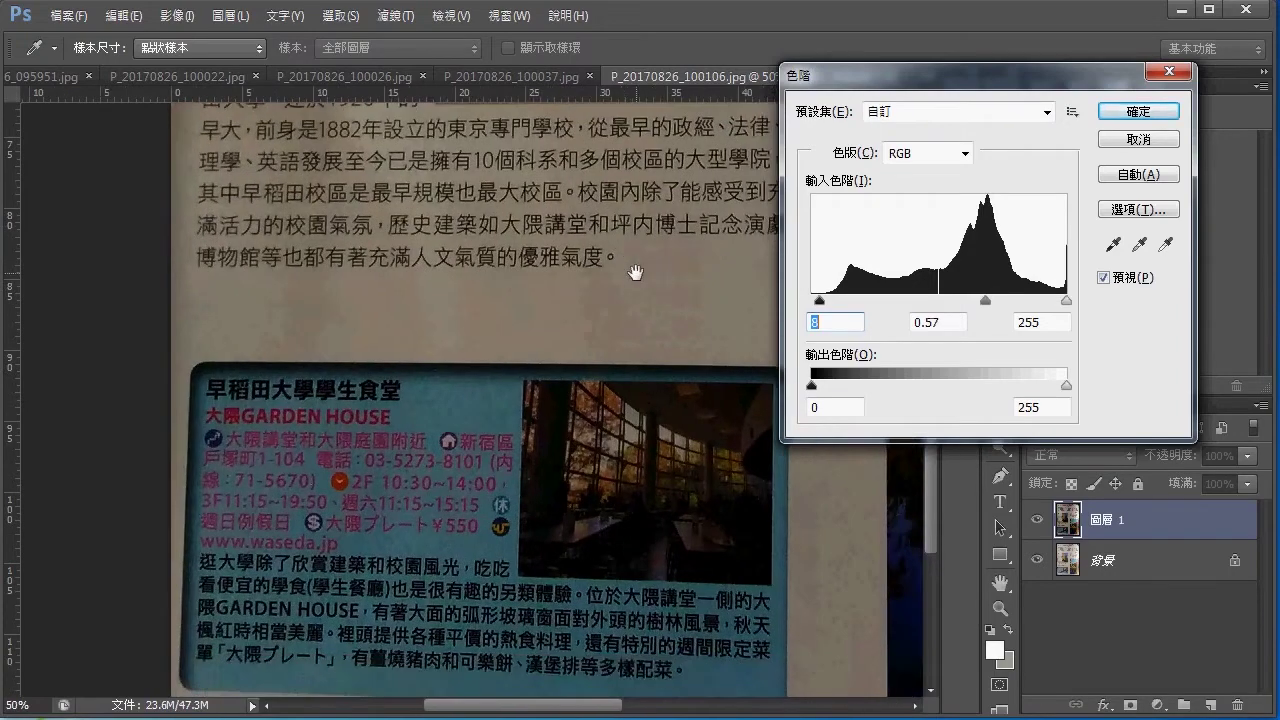
pyautogui.moveTo(627, 252); pyautogui.dragTo(586, 538)
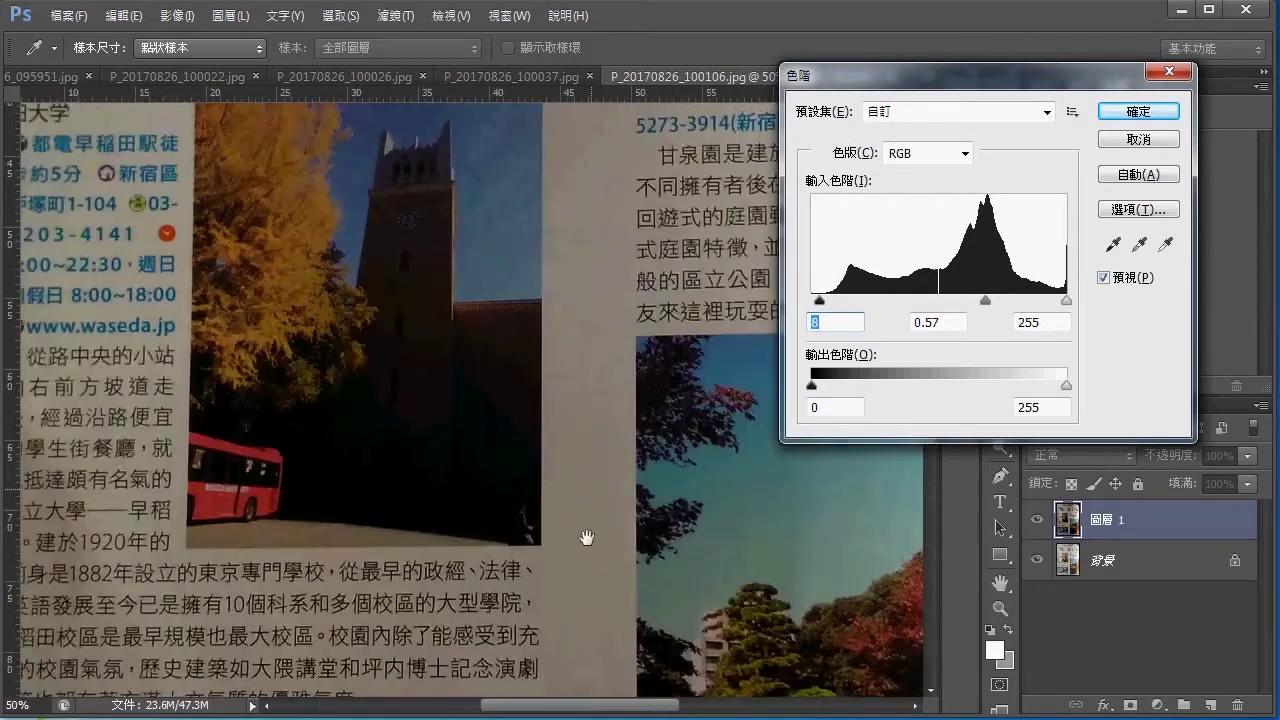
pyautogui.moveTo(678, 272); pyautogui.dragTo(618, 537)
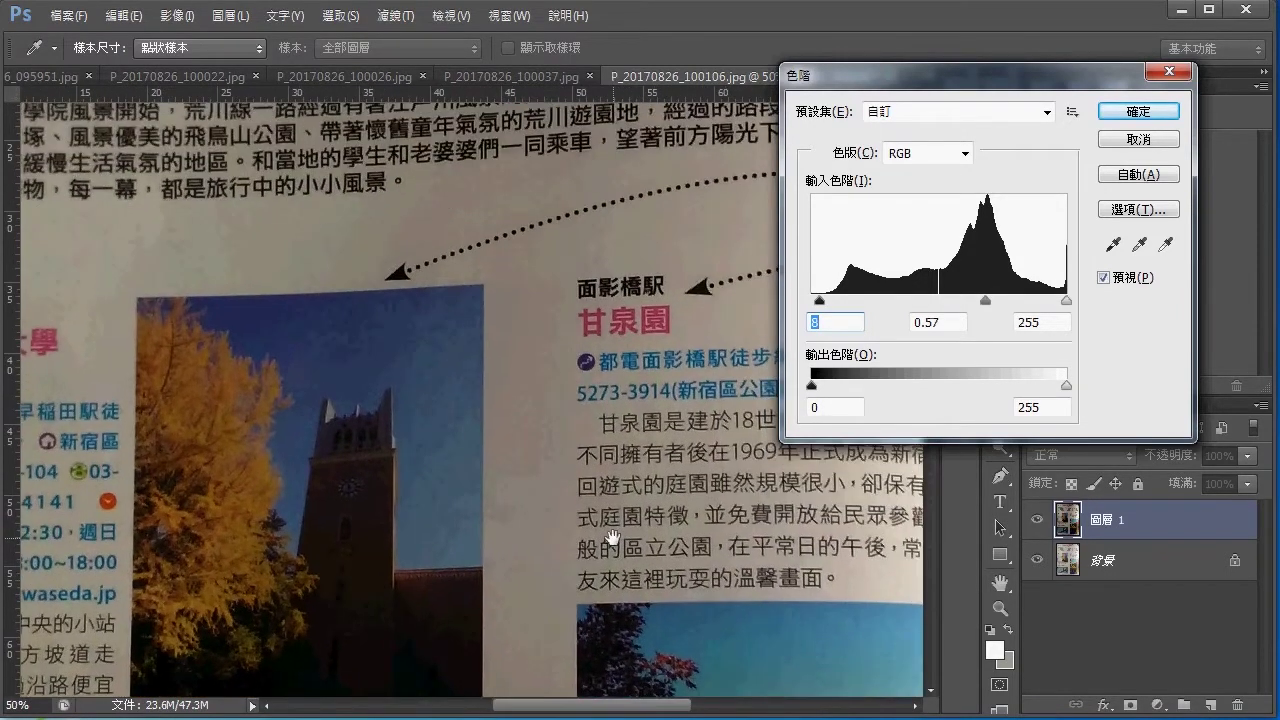
pyautogui.hotkey('ctrl', '0')
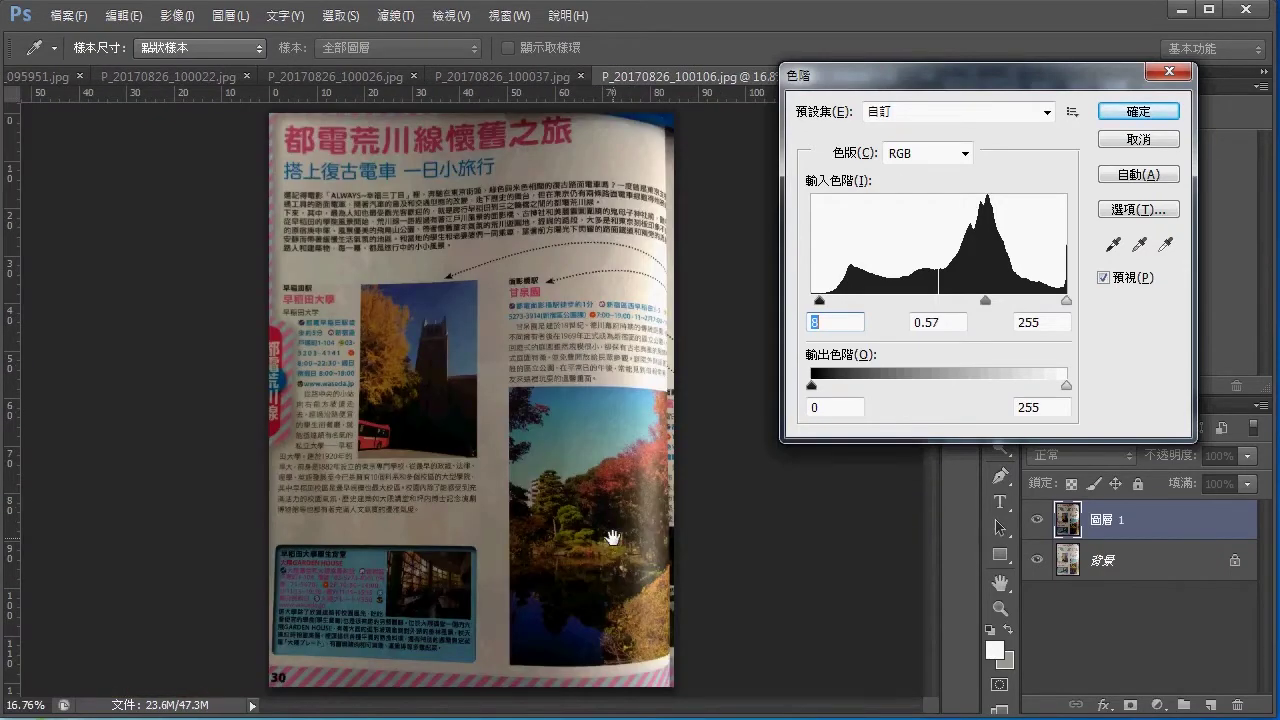
pyautogui.click(1140, 112)
pyautogui.press('b')
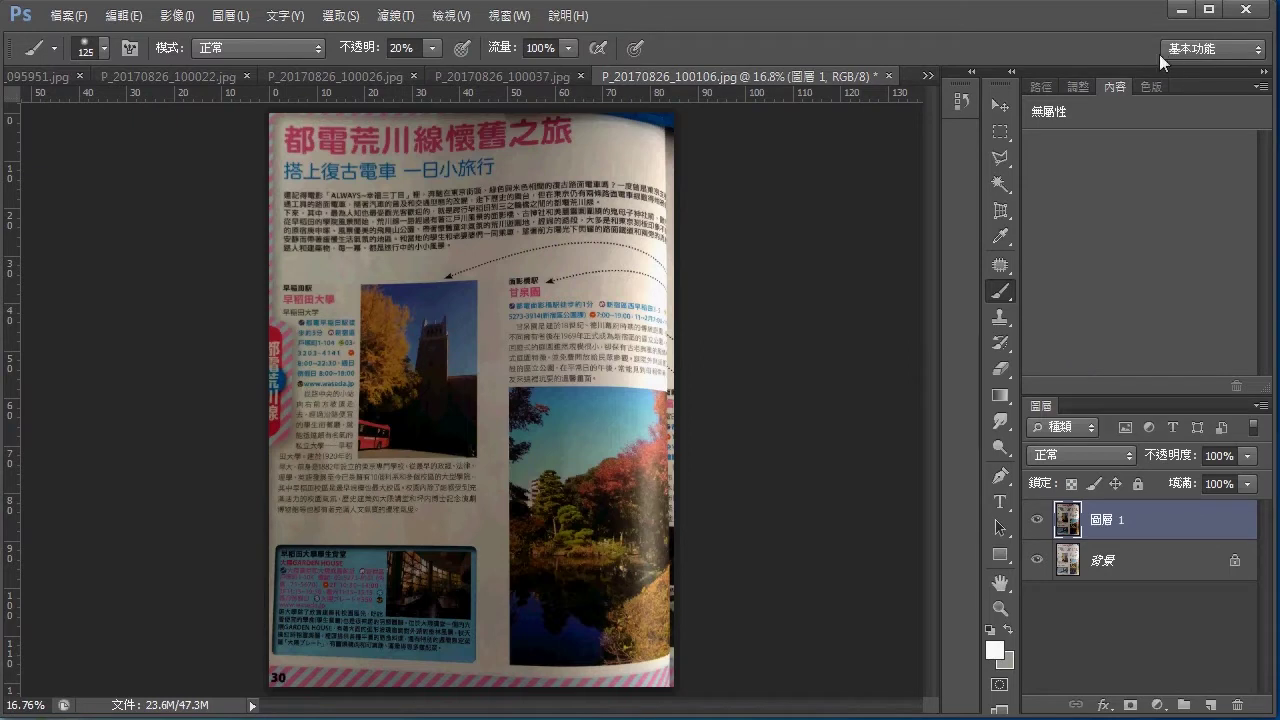
# Outline the page's right strip freehand with the Patch tool, then try the Lasso and Polygonal Lasso variants.
pyautogui.click(1000, 265)
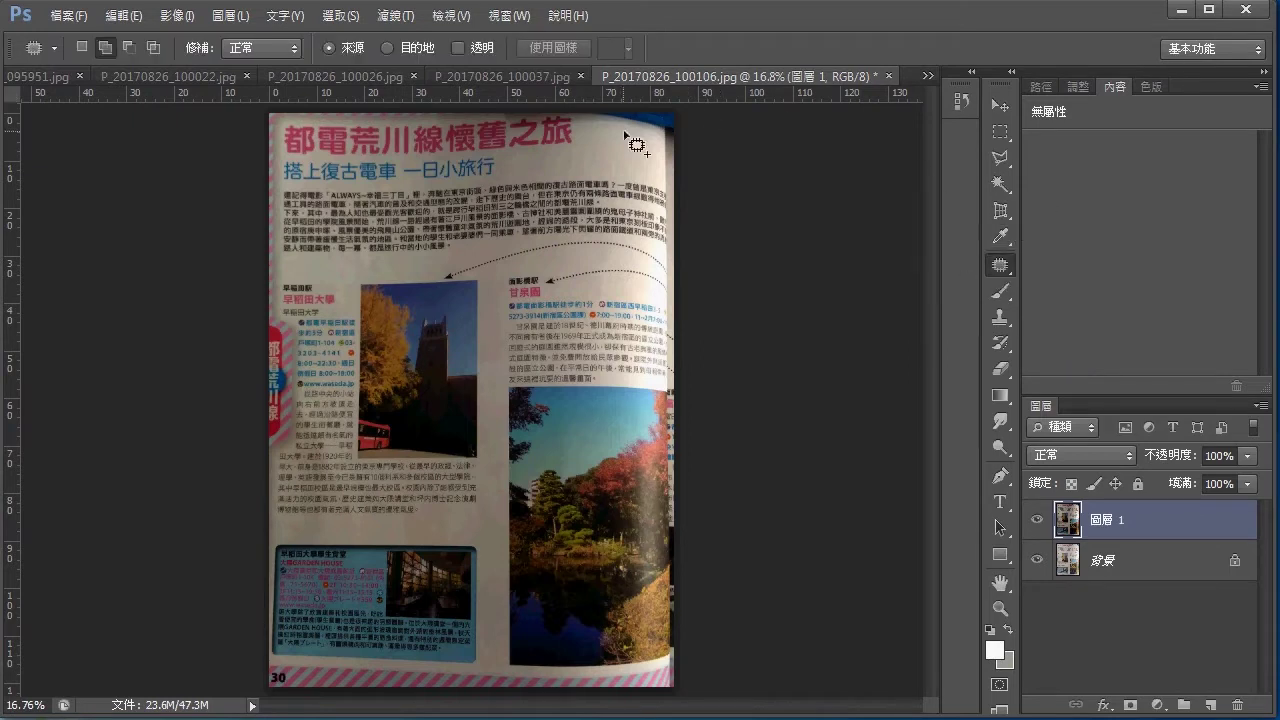
pyautogui.moveTo(613, 113)
pyautogui.mouseDown()
pyautogui.moveTo(603, 160)
pyautogui.moveTo(638, 570)
pyautogui.moveTo(620, 688)
pyautogui.moveTo(280, 705)
pyautogui.moveTo(260, 517)
pyautogui.moveTo(277, 340)
pyautogui.moveTo(310, 232)
pyautogui.moveTo(303, 163)
pyautogui.moveTo(331, 105)
pyautogui.moveTo(600, 95)
pyautogui.mouseUp()
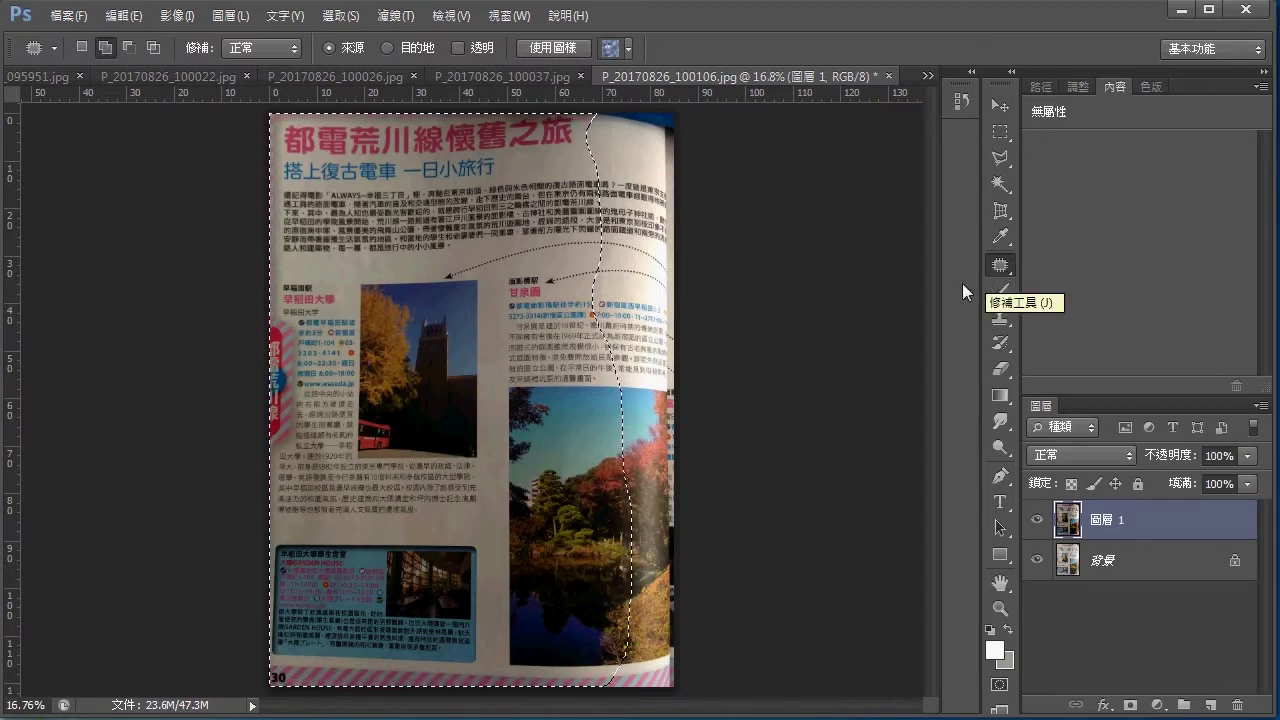
pyautogui.click(1013, 158)
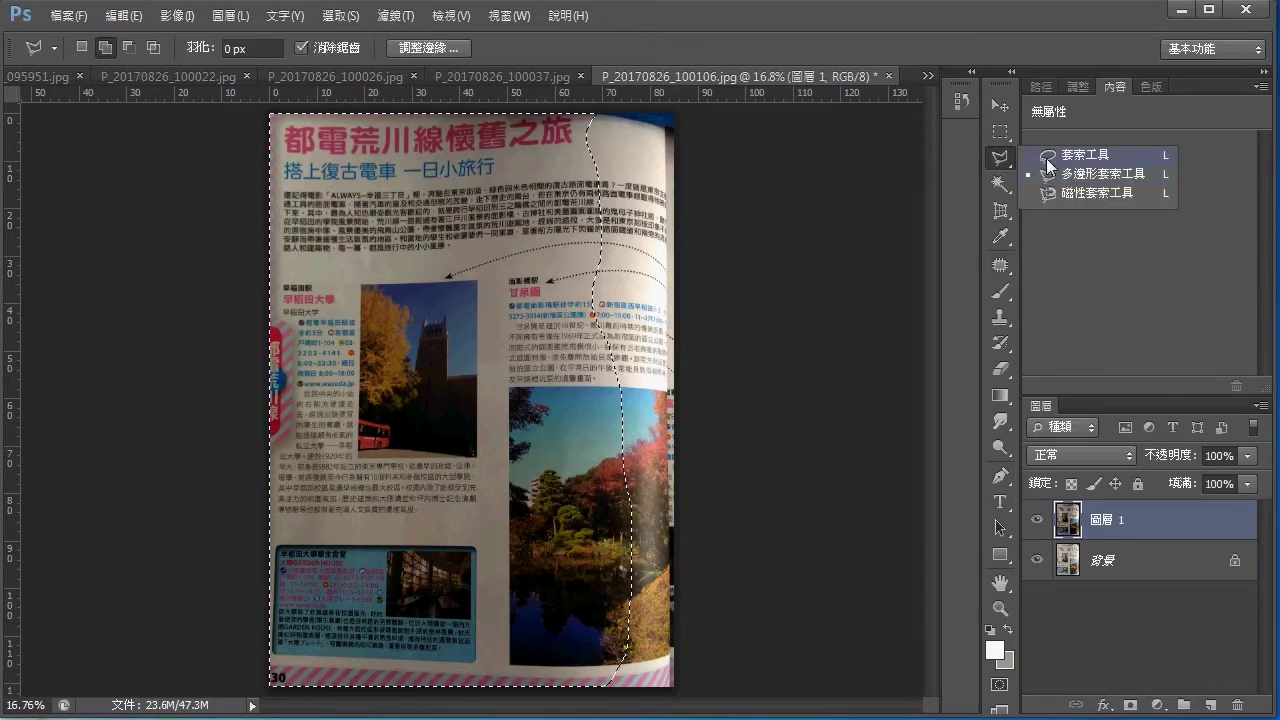
pyautogui.click(1049, 158)
pyautogui.click(1003, 159)
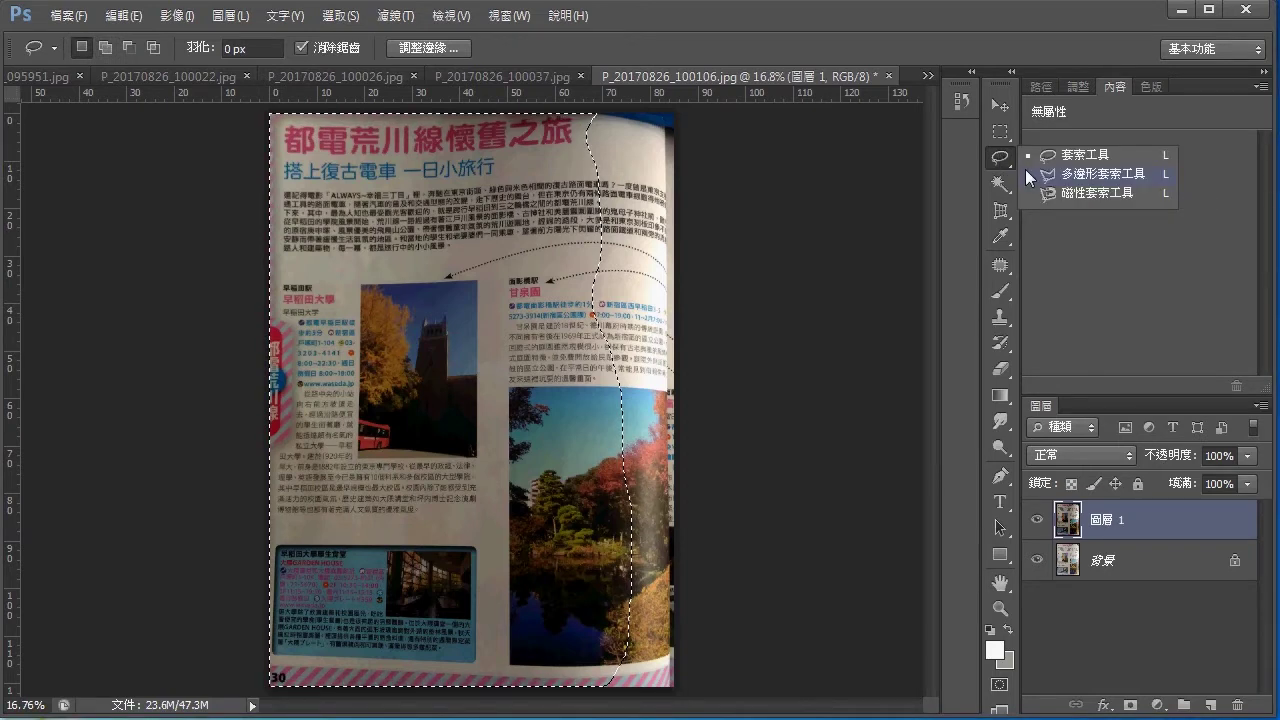
pyautogui.click(1025, 169)
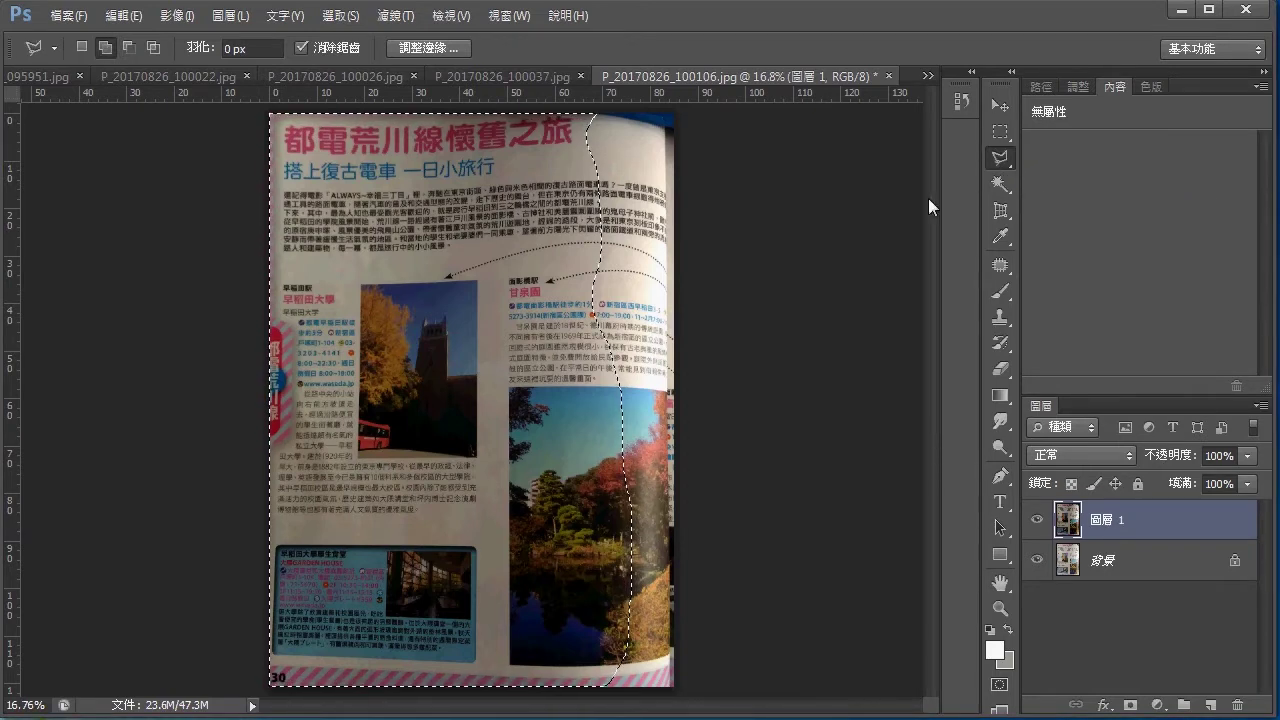
pyautogui.click(993, 156)
pyautogui.click(1051, 158)
pyautogui.click(1001, 158)
pyautogui.click(1045, 176)
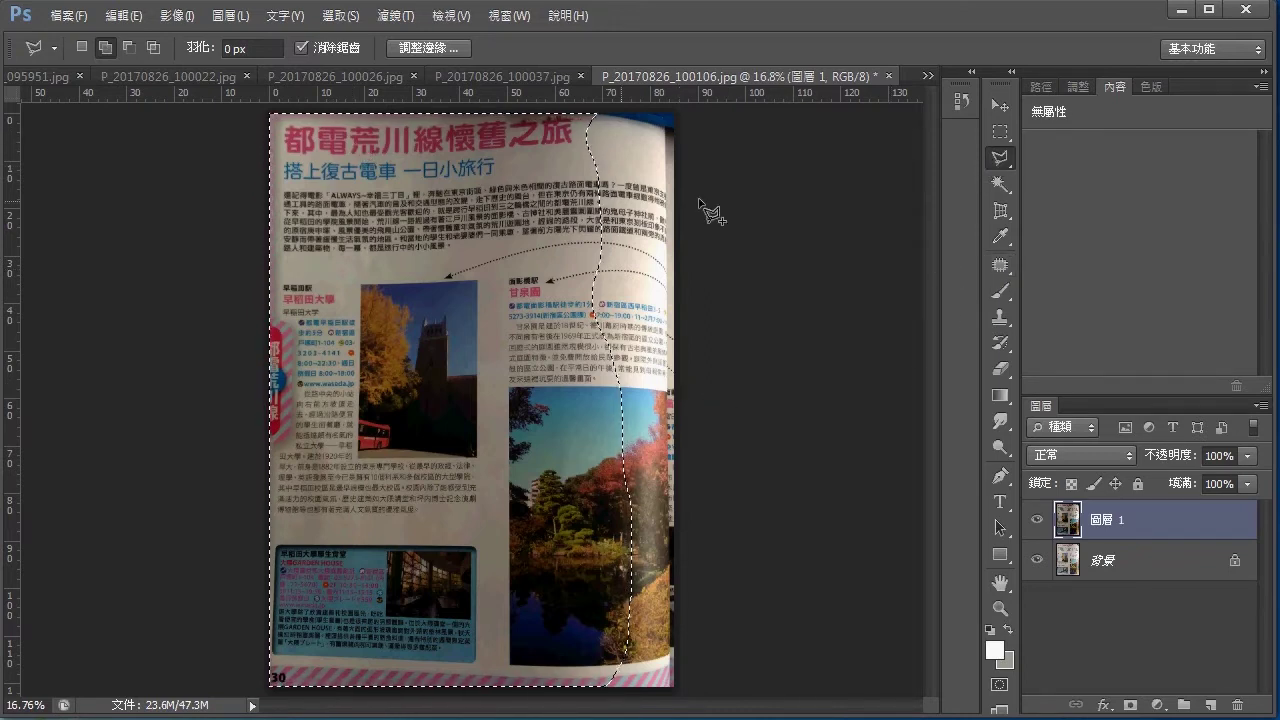
# Return to the Patch tool and set the selection mode to Add to selection.
pyautogui.click(1009, 270)
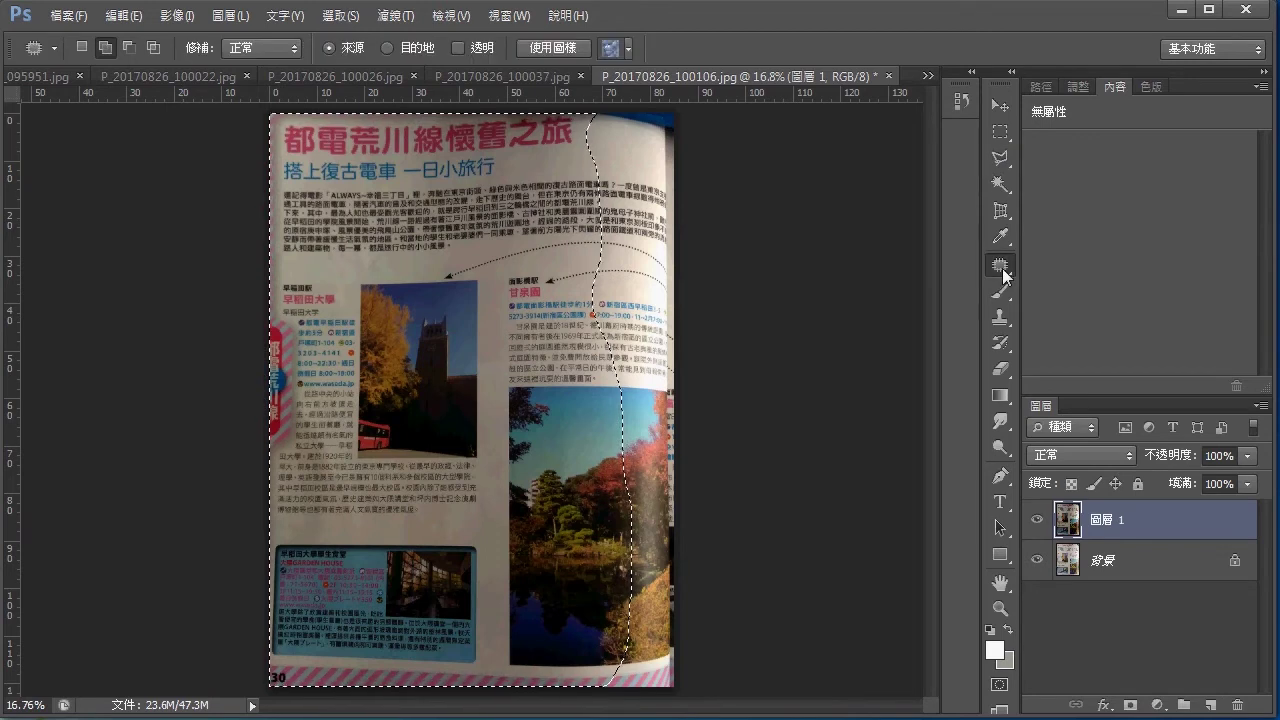
pyautogui.click(97, 49)
pyautogui.click(1157, 705)
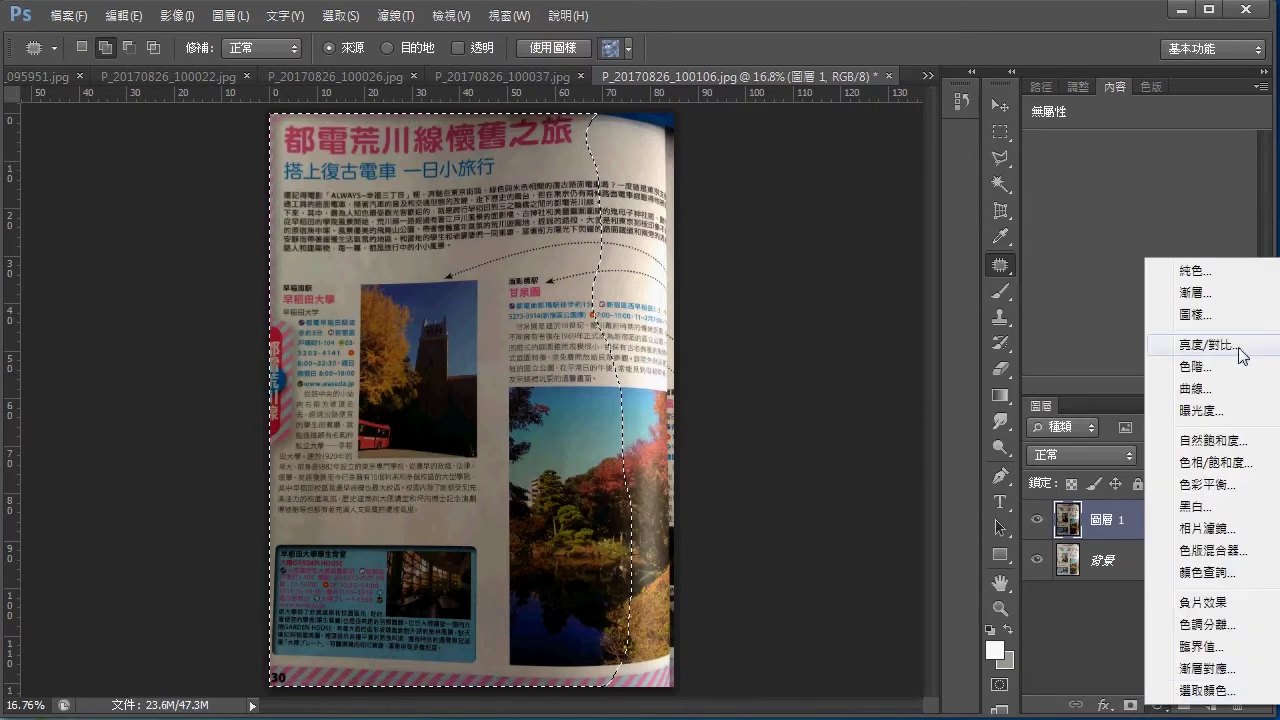
# Add a Brightness/Contrast adjustment layer at brightness 25 and zoom in on the magazine title.
pyautogui.click(1205, 345)
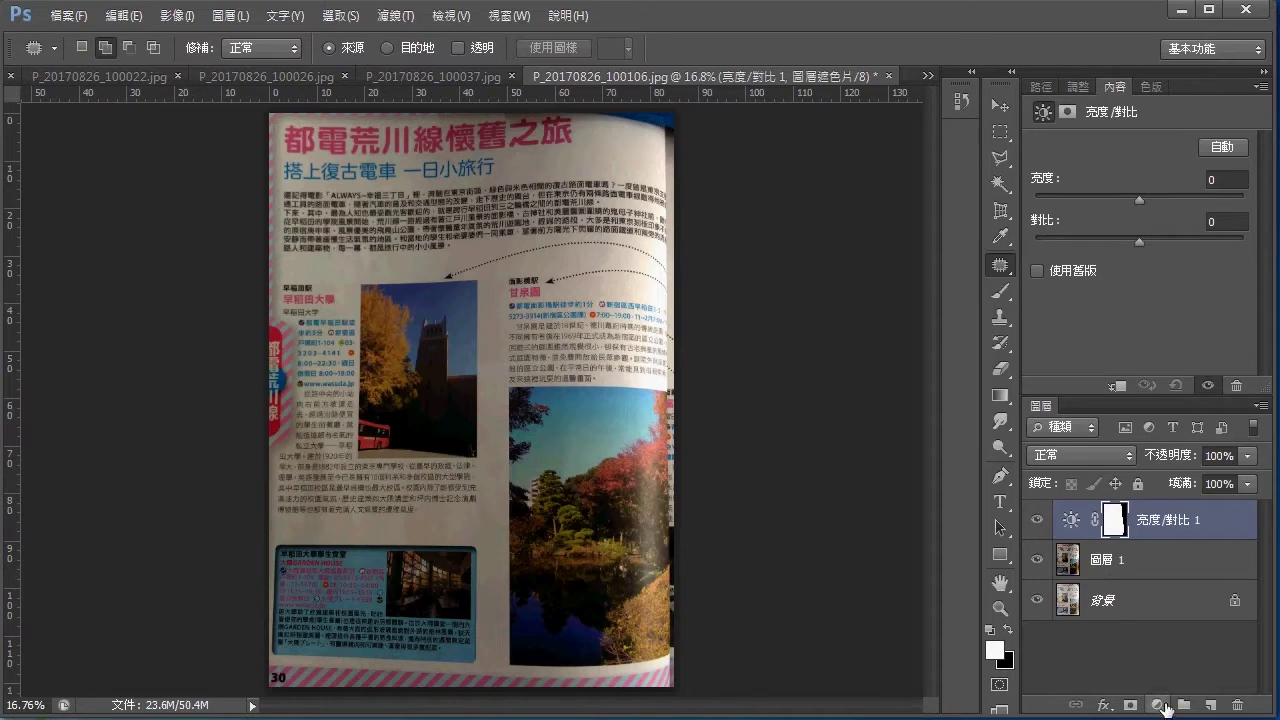
pyautogui.moveTo(1141, 204); pyautogui.dragTo(1160, 195)
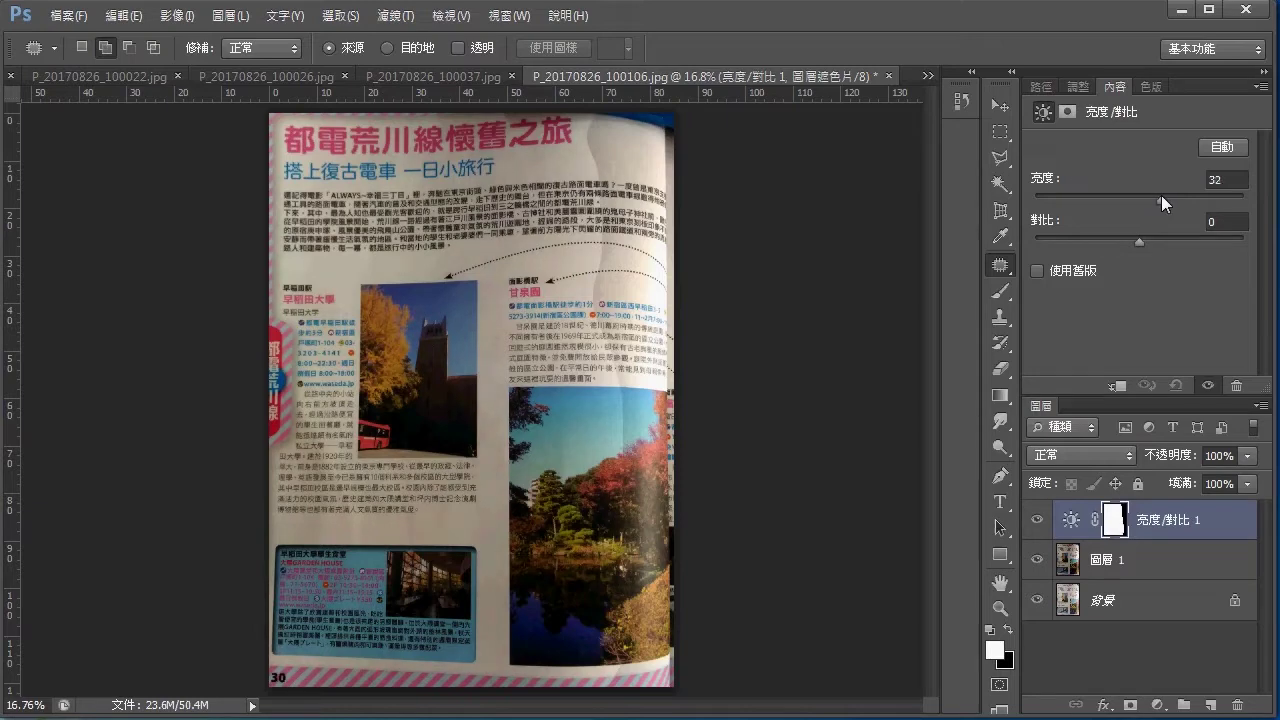
pyautogui.moveTo(1161, 196); pyautogui.dragTo(1155, 203)
pyautogui.hotkey('ctrl', '+')
pyautogui.hotkey('ctrl', '+')
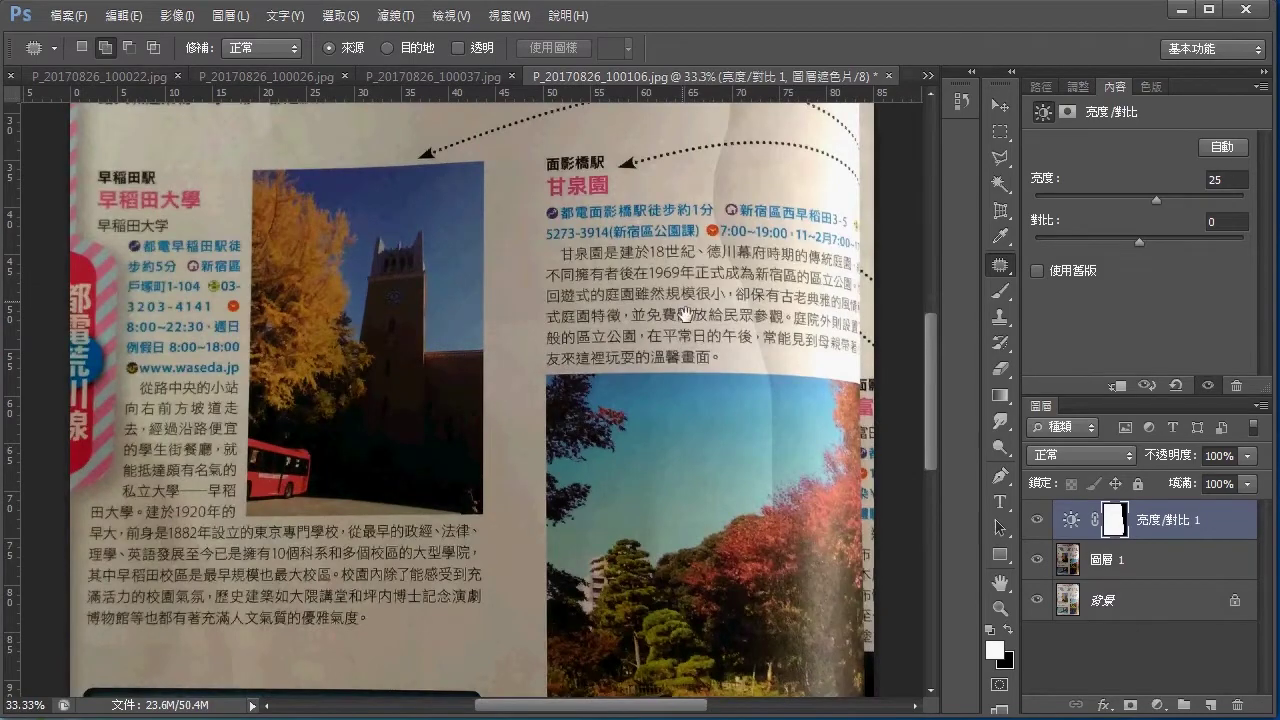
pyautogui.moveTo(686, 314); pyautogui.dragTo(766, 609)
pyautogui.moveTo(753, 414)
pyautogui.mouseDown()
pyautogui.moveTo(571, 343)
pyautogui.moveTo(563, 295)
pyautogui.mouseUp()
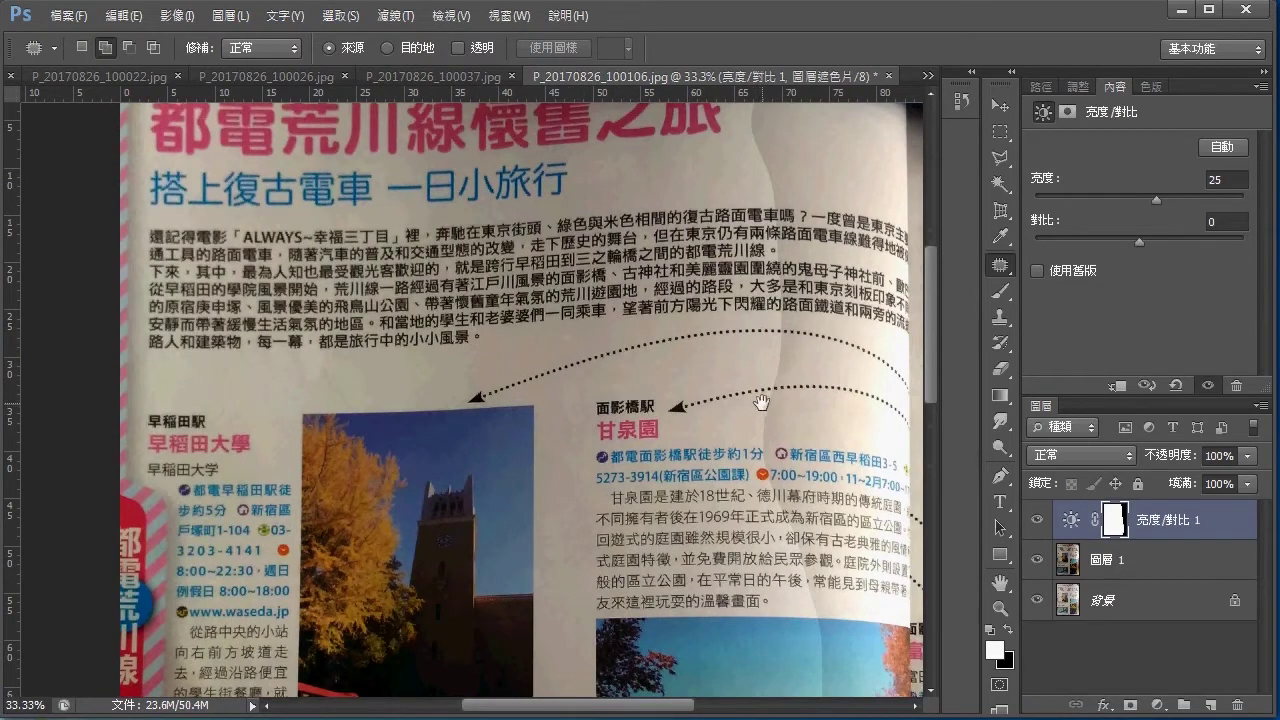
pyautogui.moveTo(583, 374); pyautogui.dragTo(575, 424)
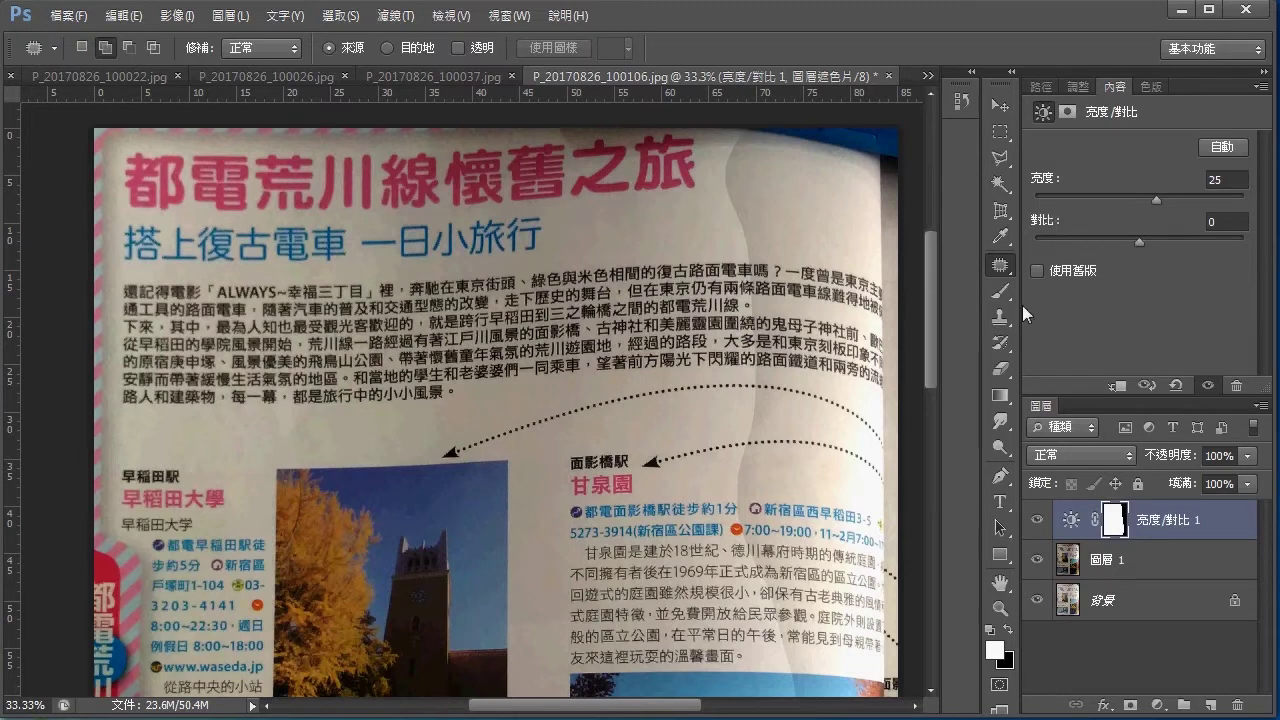
# Toggle 亮度/對比 1 off and on to compare, then select the 背景 layer.
pyautogui.click(1037, 519)
pyautogui.click(1037, 519)
pyautogui.click(1124, 612)
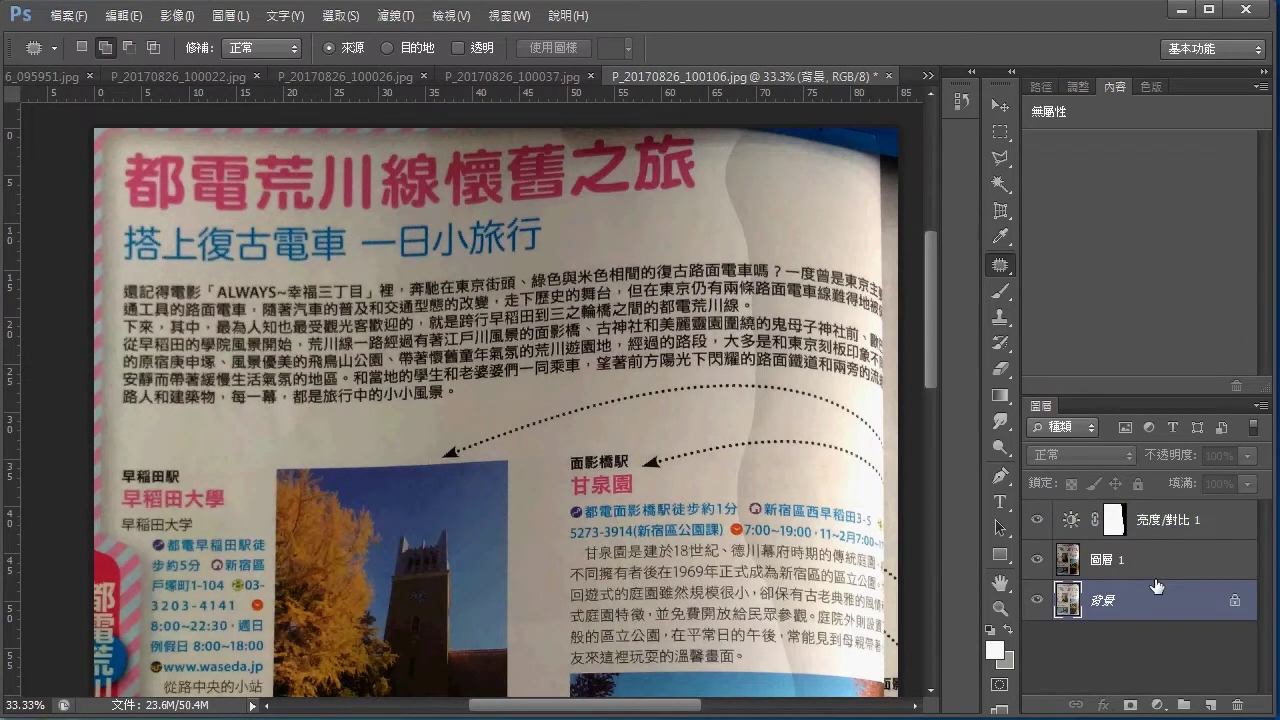
# Duplicate 背景, move the 背景 拷貝 copy to the top of the stack, and hide it.
pyautogui.hotkey('ctrl', 'j')
pyautogui.moveTo(1157, 585); pyautogui.dragTo(1197, 547)
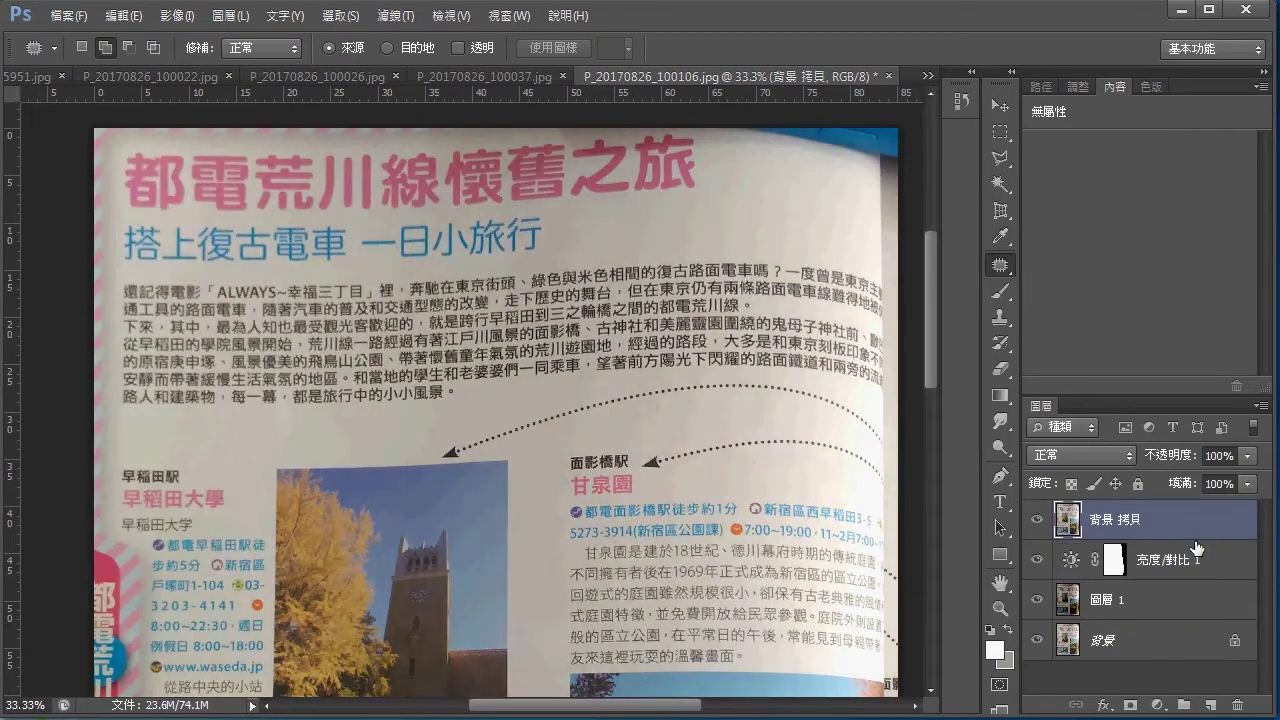
pyautogui.click(1037, 519)
pyautogui.click(1037, 519)
pyautogui.click(1037, 519)
pyautogui.click(1037, 519)
pyautogui.click(1037, 519)
pyautogui.click(1037, 519)
pyautogui.click(1037, 519)
pyautogui.click(1037, 519)
pyautogui.click(1037, 519)
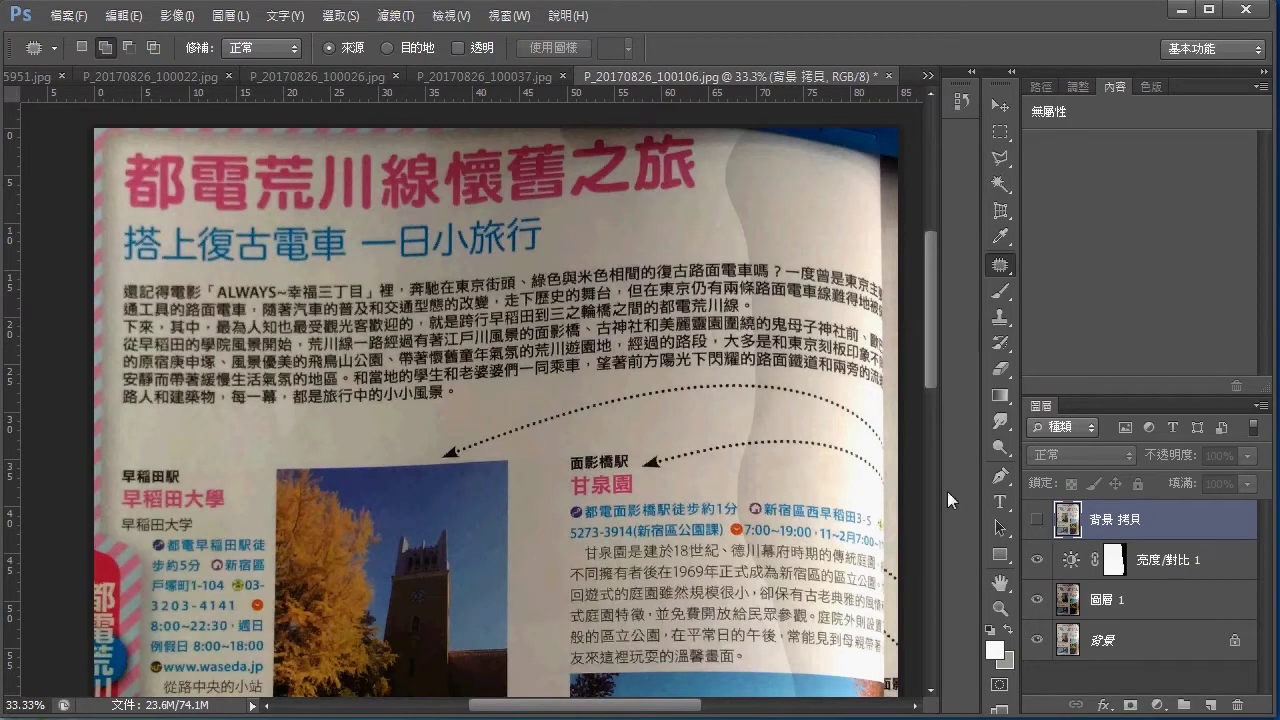
# Target the 亮度/對比 1 layer mask and set up a 200 px Brush.
pyautogui.click(1113, 565)
pyautogui.scroll(-1, 915, 548)
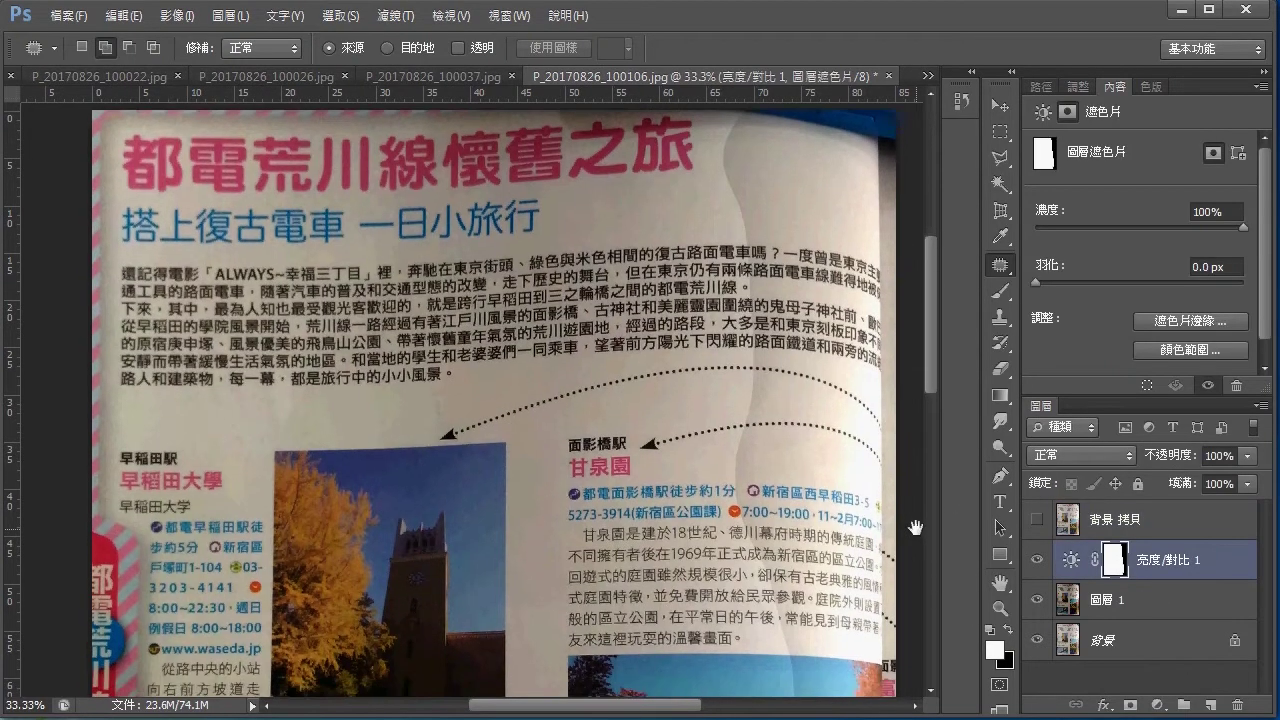
pyautogui.click(1000, 291)
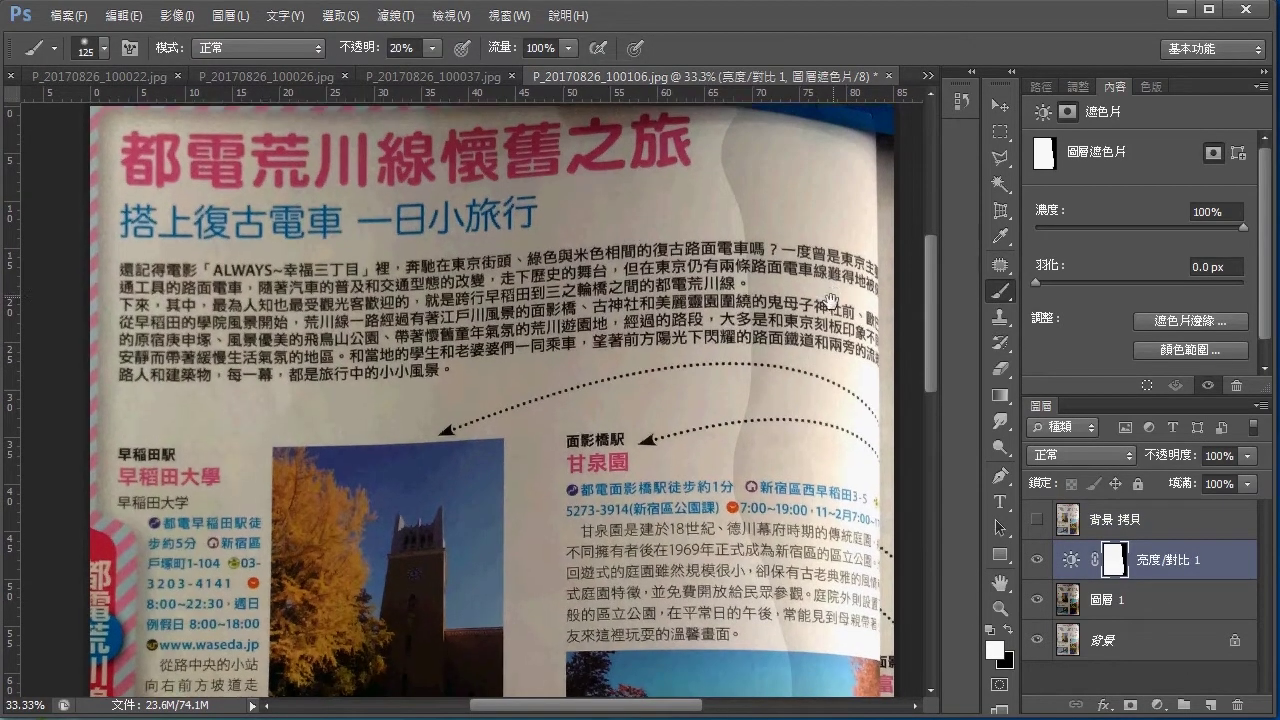
pyautogui.scroll(3, 740, 298)
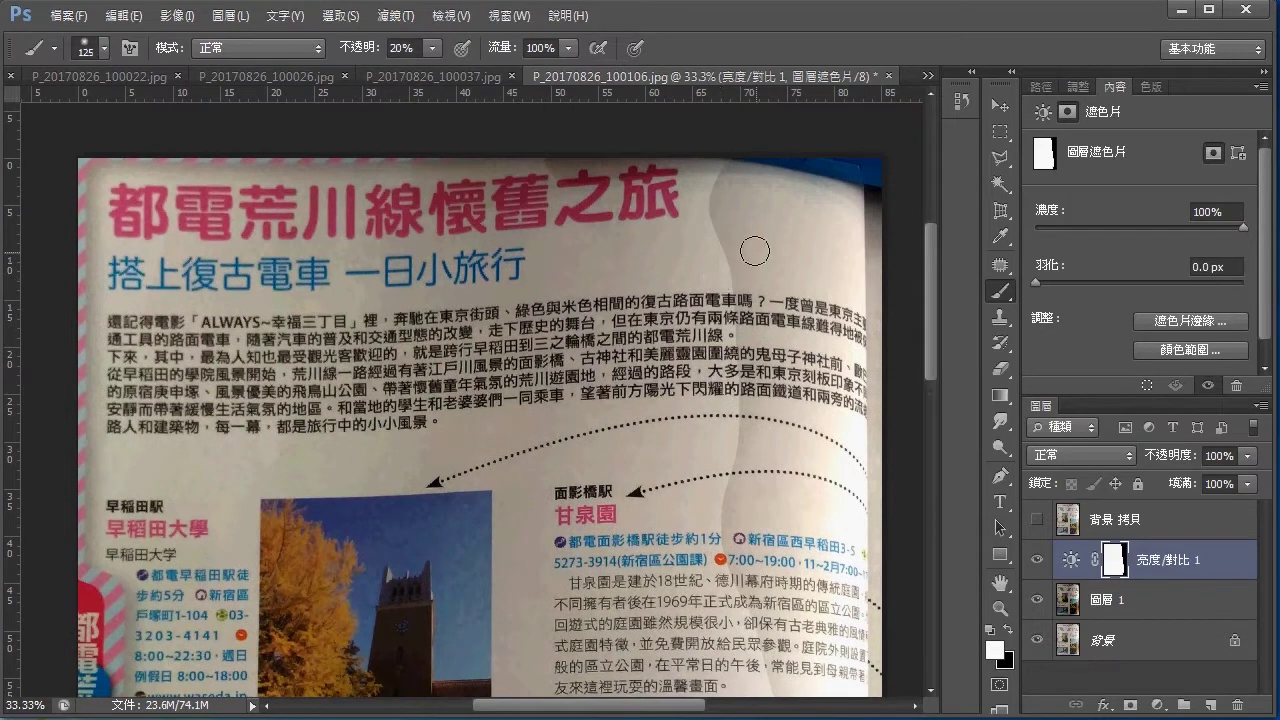
pyautogui.press(']')
pyautogui.press(']')
pyautogui.press(']')
pyautogui.moveTo(800, 557); pyautogui.dragTo(774, 495)
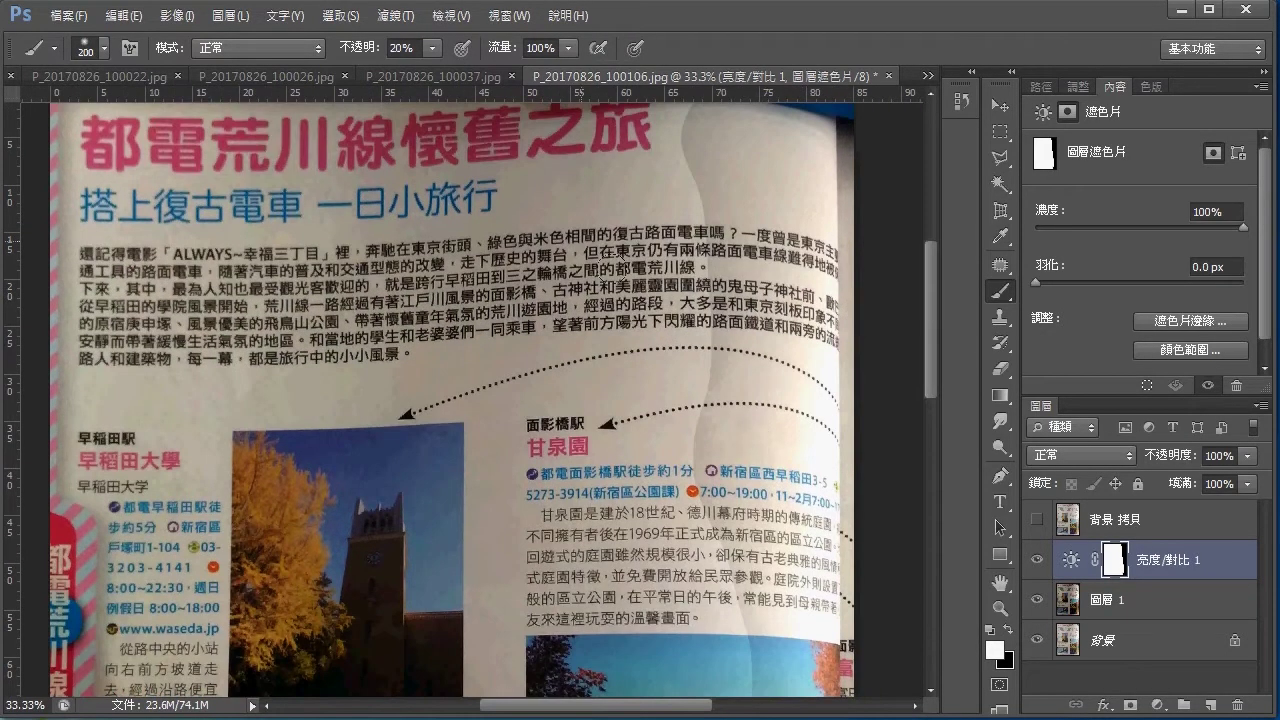
# Soften the 亮度/對比 1 mask with a 92.0-pixel Gaussian Blur (高斯模糊).
pyautogui.click(398, 16)
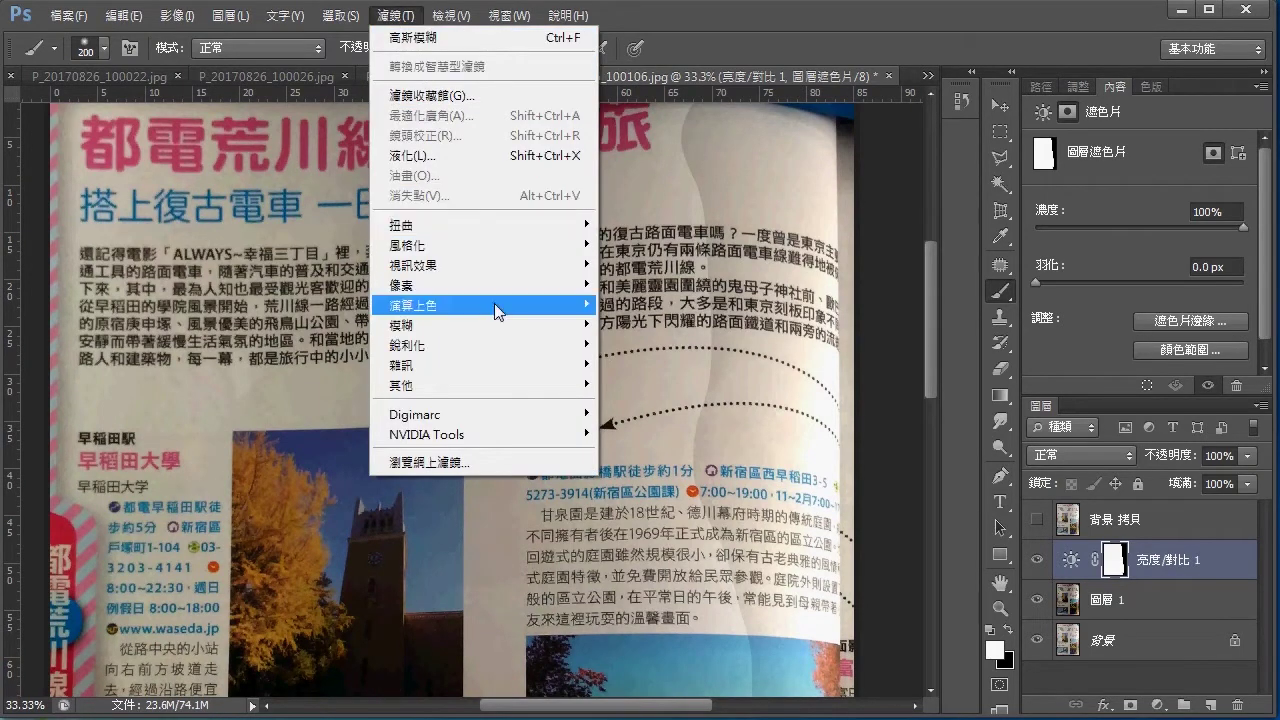
pyautogui.moveTo(480, 325)
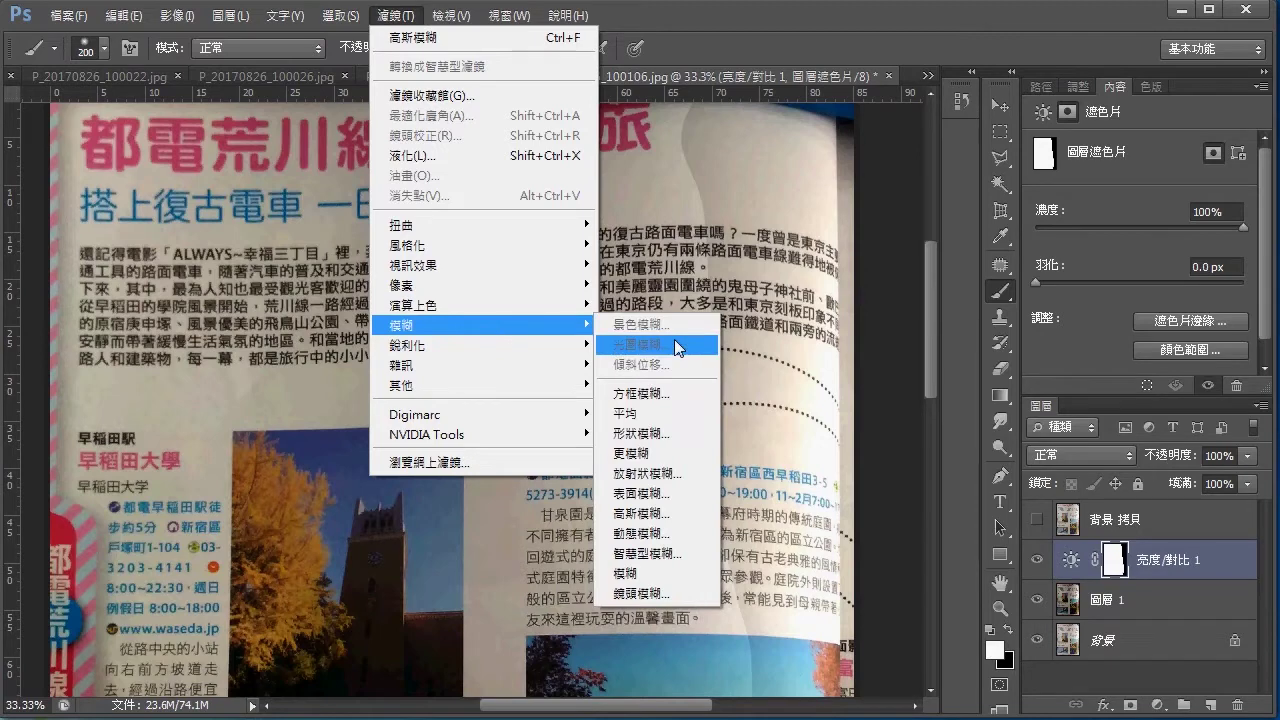
pyautogui.click(665, 515)
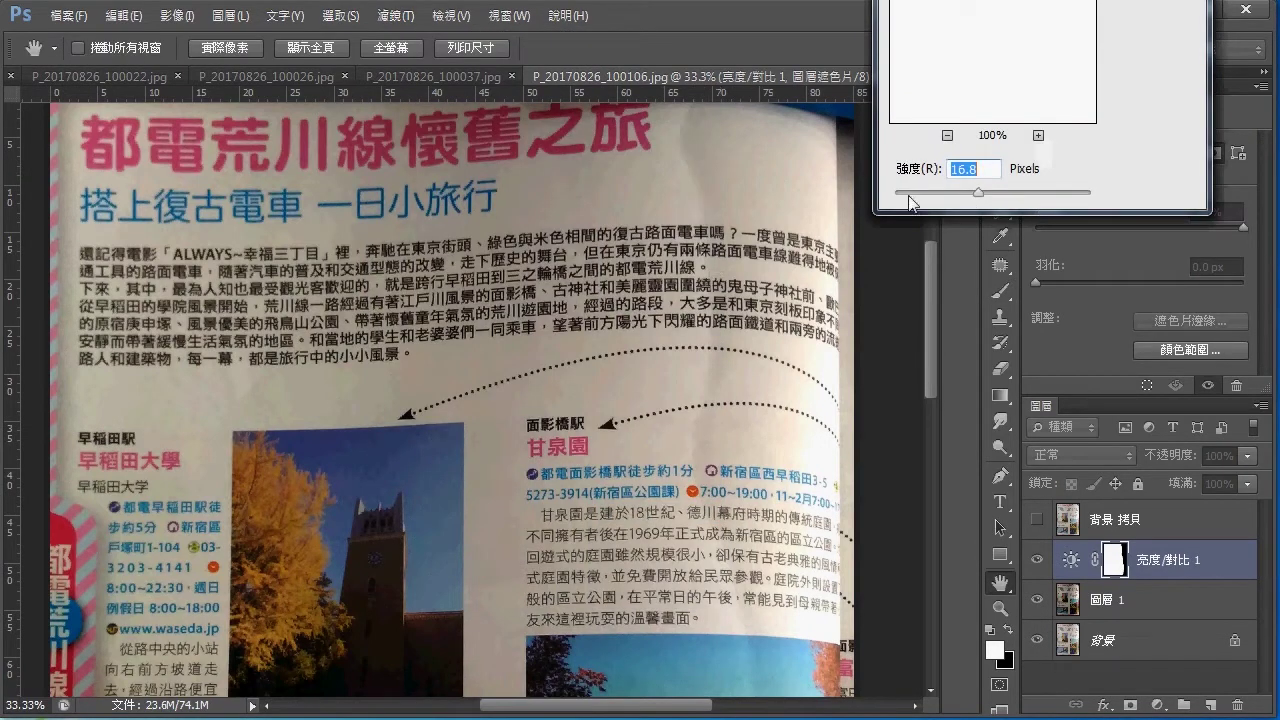
pyautogui.click(1011, 194)
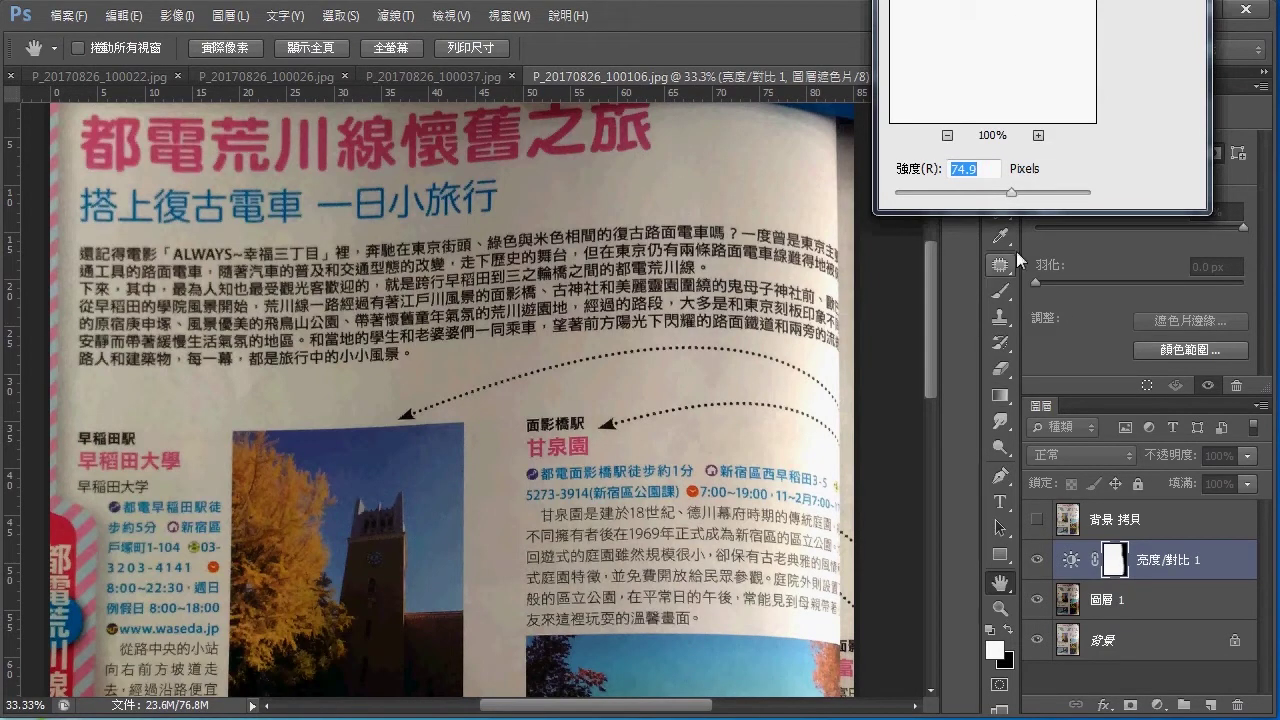
pyautogui.moveTo(996, 194); pyautogui.dragTo(1004, 190)
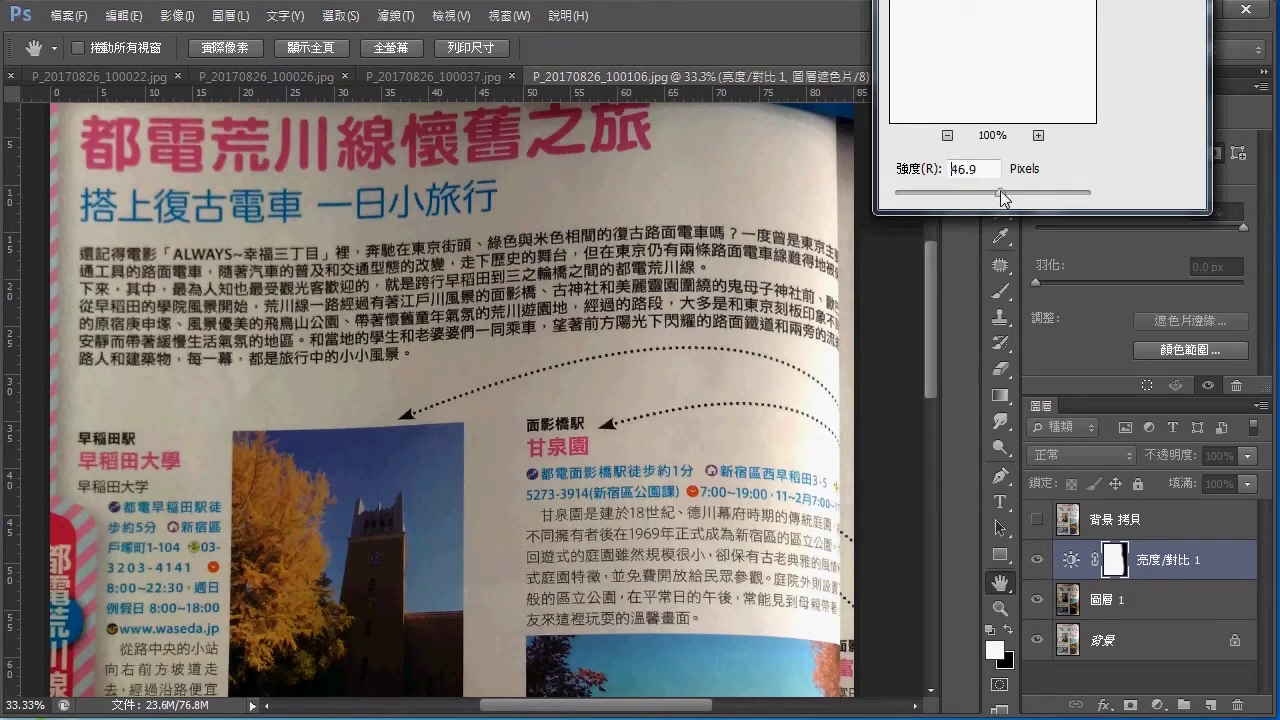
pyautogui.moveTo(1008, 200); pyautogui.dragTo(1019, 203)
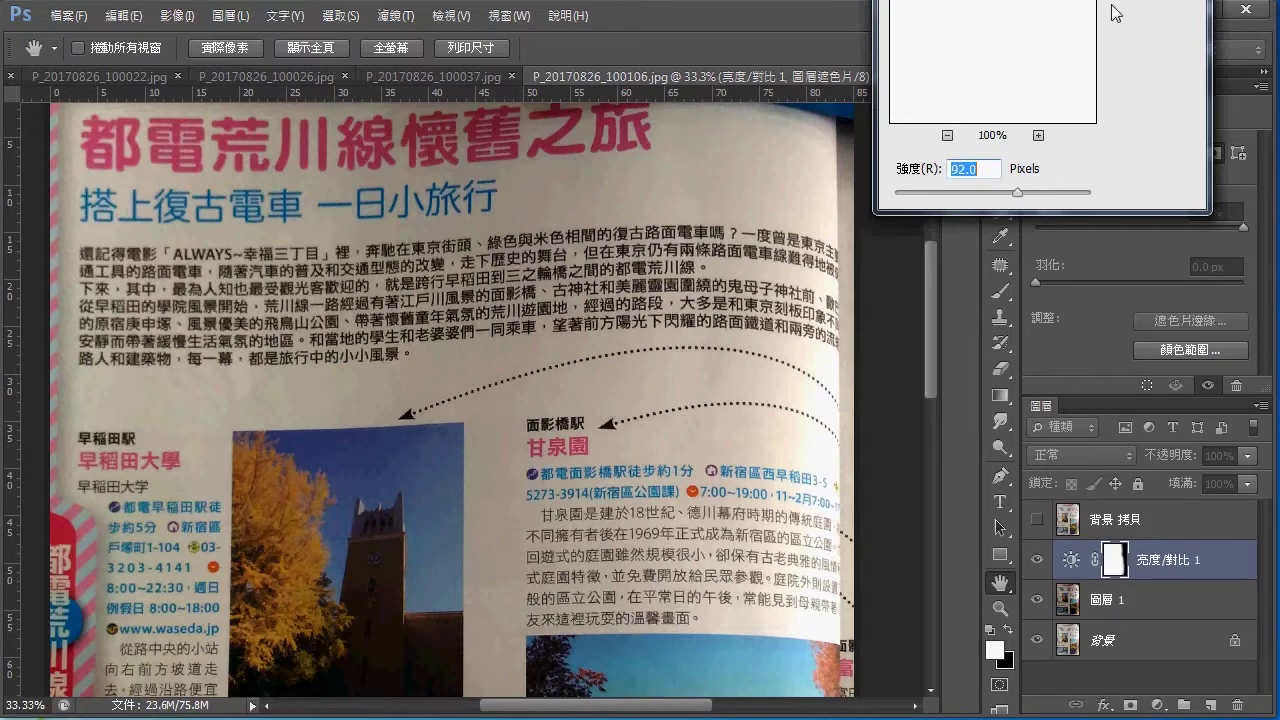
pyautogui.press('Return')
pyautogui.press('b')
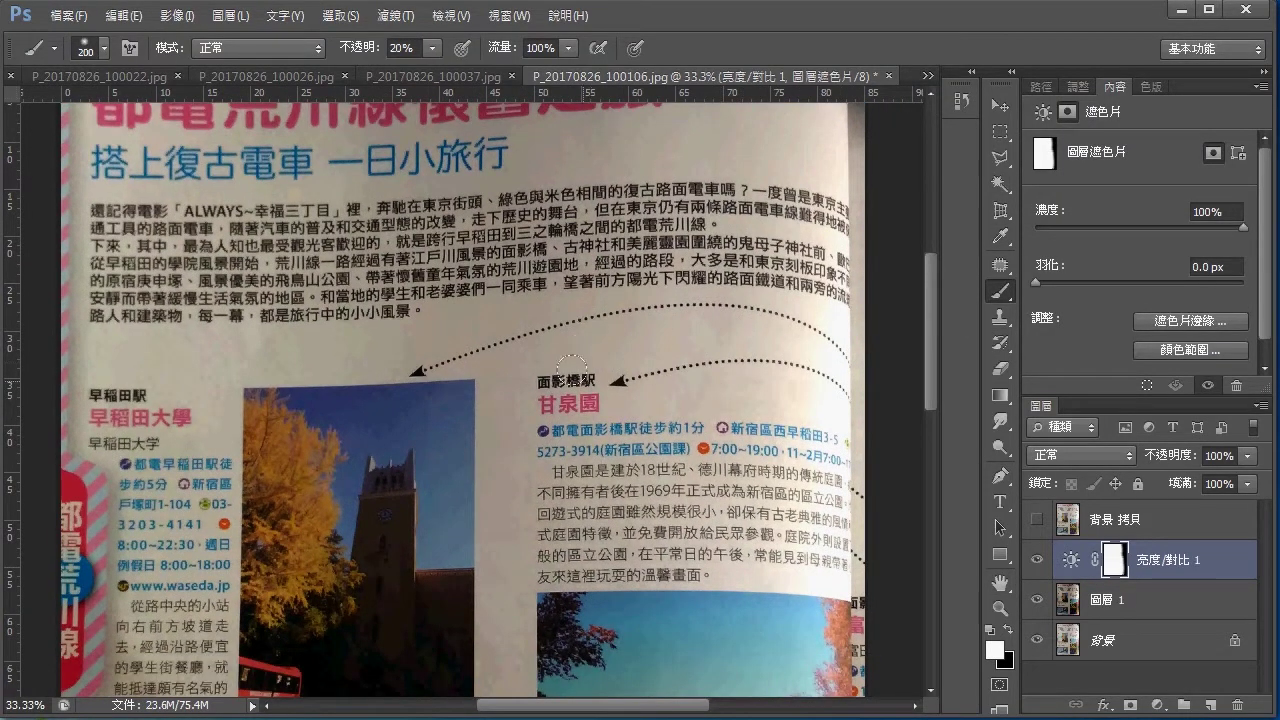
# Zoom out, enlarge the brush to 500 px, and leave white as the foreground colour.
pyautogui.hotkey('ctrl', '-')
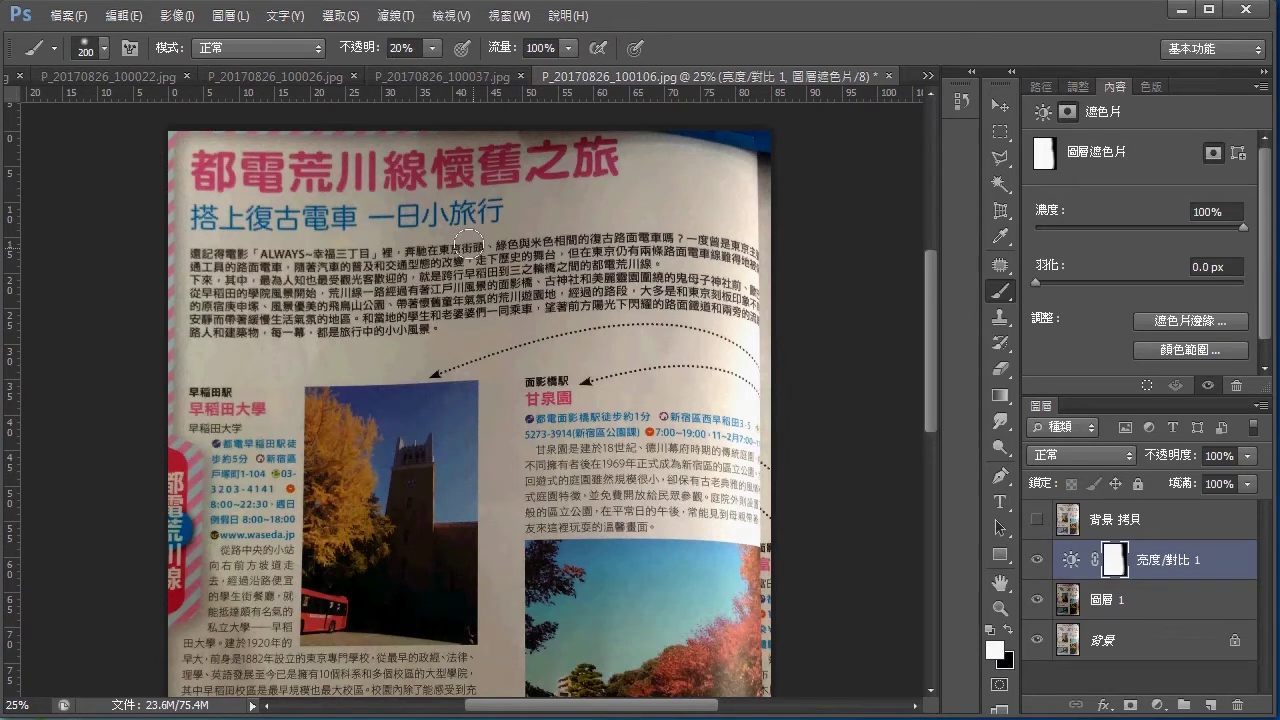
pyautogui.press(']')
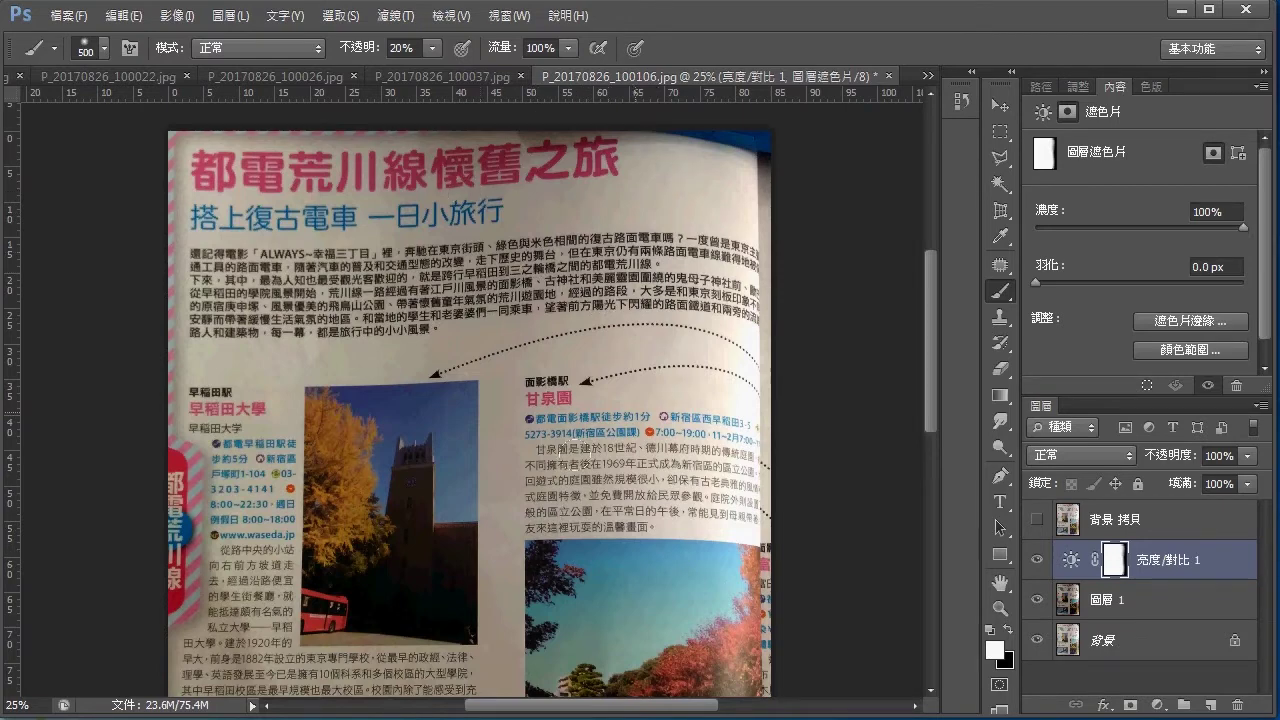
pyautogui.press('x')
pyautogui.moveTo(921, 380); pyautogui.dragTo(880, 57)
pyautogui.moveTo(846, 137); pyautogui.dragTo(800, 428)
pyautogui.moveTo(816, 340)
pyautogui.mouseDown()
pyautogui.moveTo(843, 500)
pyautogui.moveTo(877, 337)
pyautogui.mouseUp()
pyautogui.press('x')
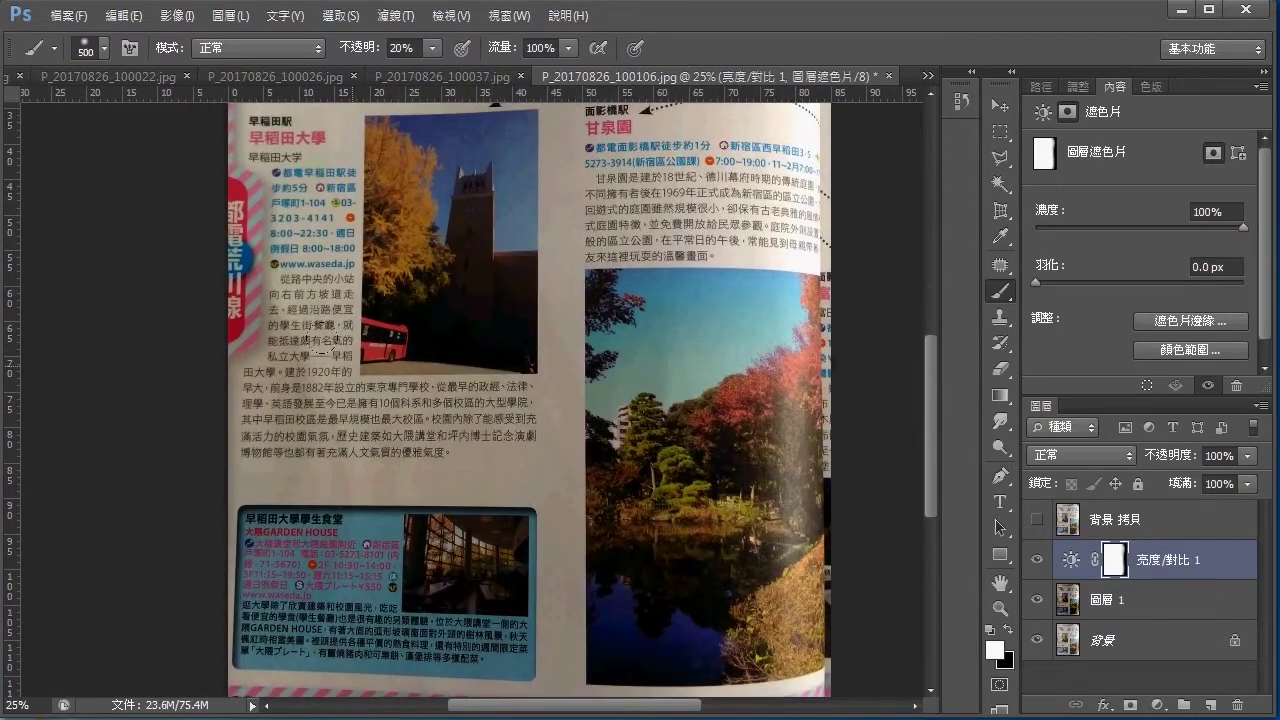
# Zoom to 33.33% and centre the view on the 甘泉園 article.
pyautogui.moveTo(590, 120)
pyautogui.mouseDown()
pyautogui.moveTo(586, 543)
pyautogui.moveTo(586, 229)
pyautogui.moveTo(671, 189)
pyautogui.moveTo(681, 114)
pyautogui.mouseUp()
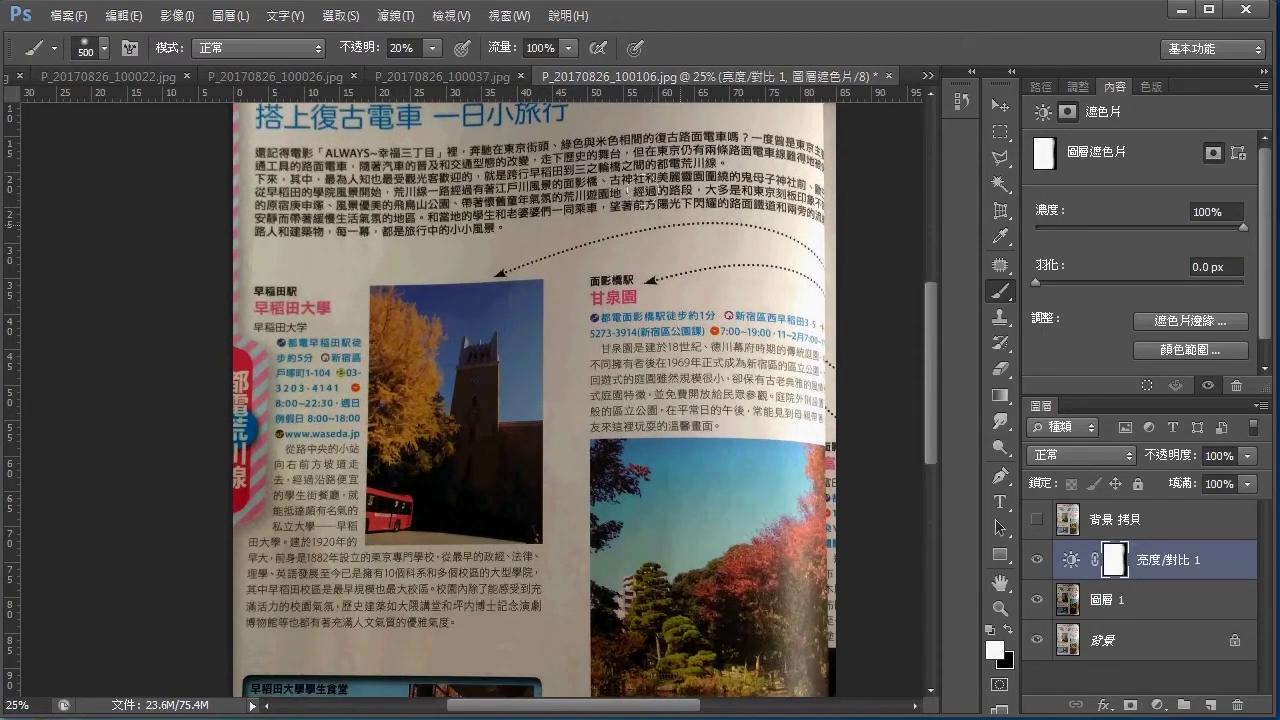
pyautogui.hotkey('ctrl', '+')
pyautogui.moveTo(657, 309)
pyautogui.mouseDown()
pyautogui.moveTo(480, 300)
pyautogui.moveTo(517, 310)
pyautogui.mouseUp()
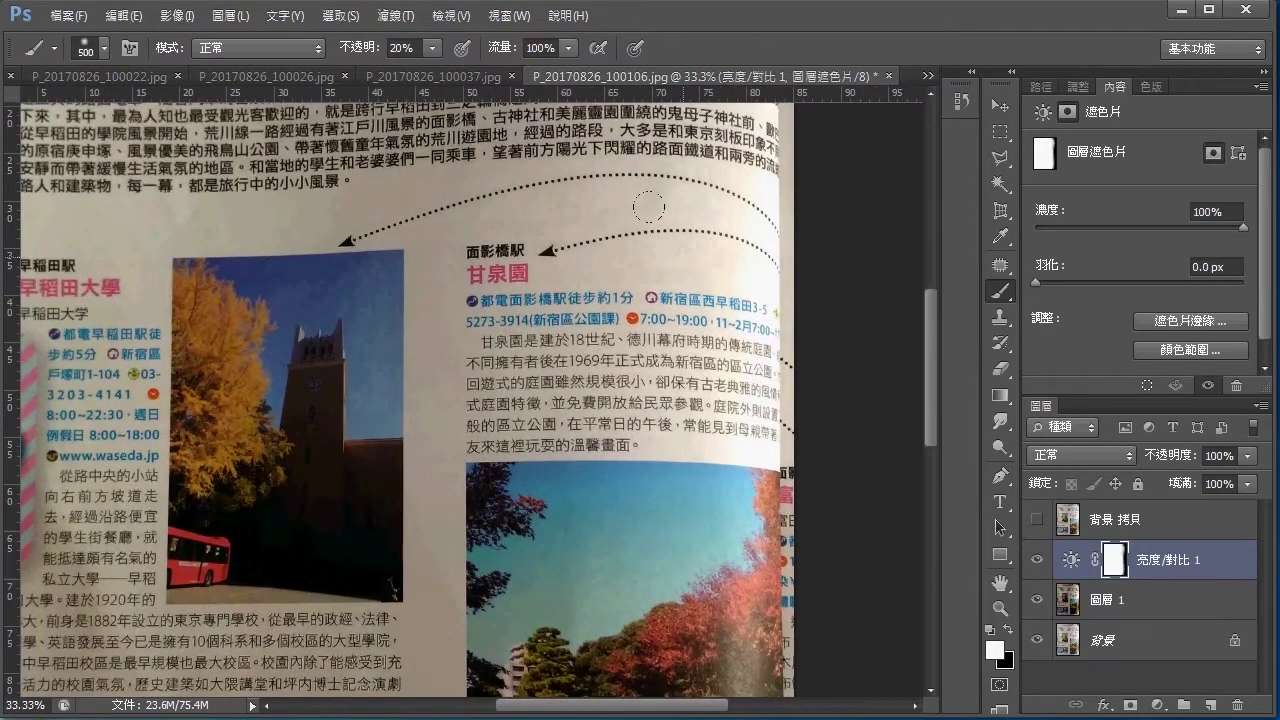
pyautogui.moveTo(596, 393); pyautogui.dragTo(708, 269)
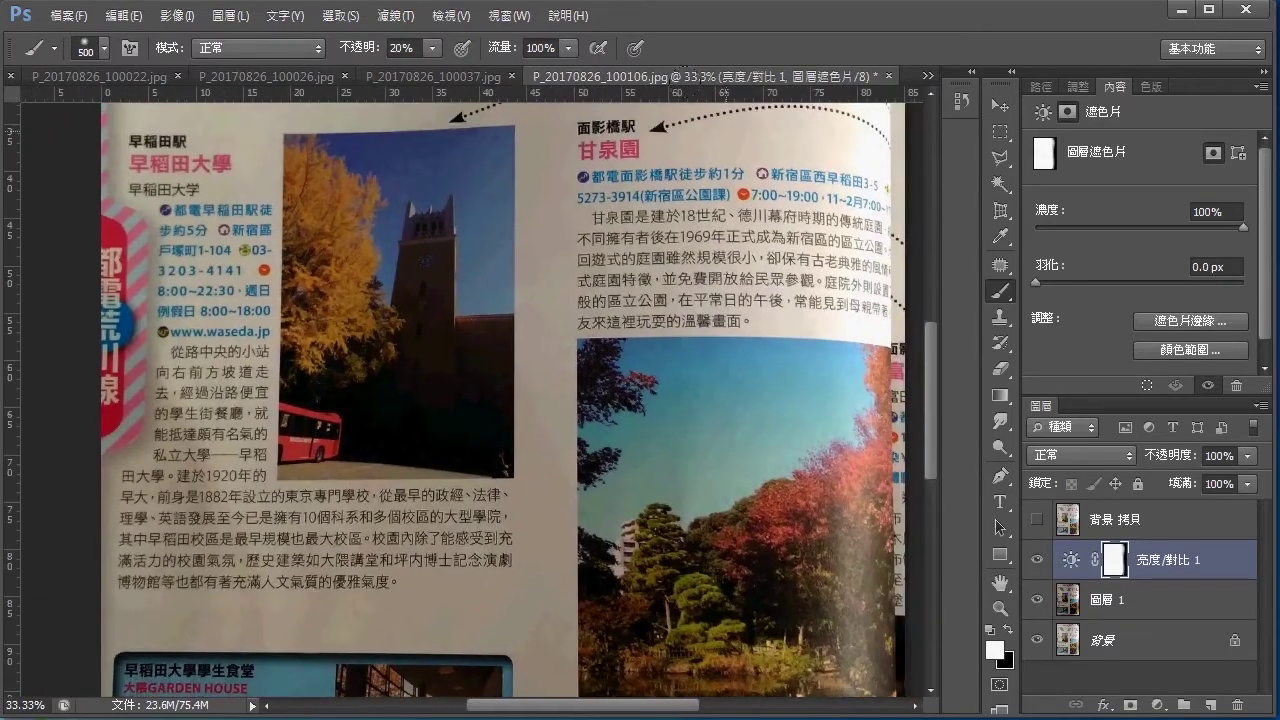
pyautogui.moveTo(801, 390)
pyautogui.mouseDown()
pyautogui.moveTo(694, 457)
pyautogui.moveTo(749, 266)
pyautogui.moveTo(871, 678)
pyautogui.mouseUp()
pyautogui.moveTo(760, 250); pyautogui.dragTo(712, 363)
pyautogui.moveTo(712, 200); pyautogui.dragTo(587, 426)
pyautogui.moveTo(620, 300); pyautogui.dragTo(594, 428)
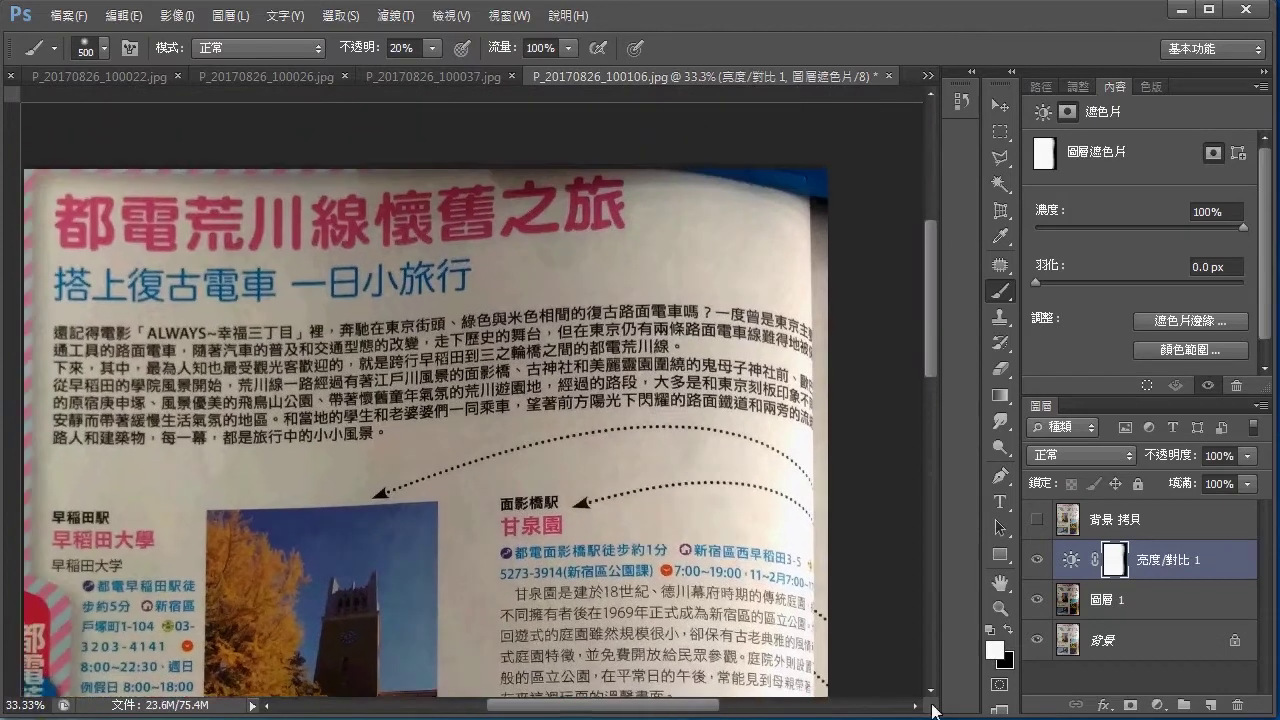
pyautogui.moveTo(755, 514); pyautogui.dragTo(815, 473)
pyautogui.moveTo(765, 430); pyautogui.dragTo(775, 345)
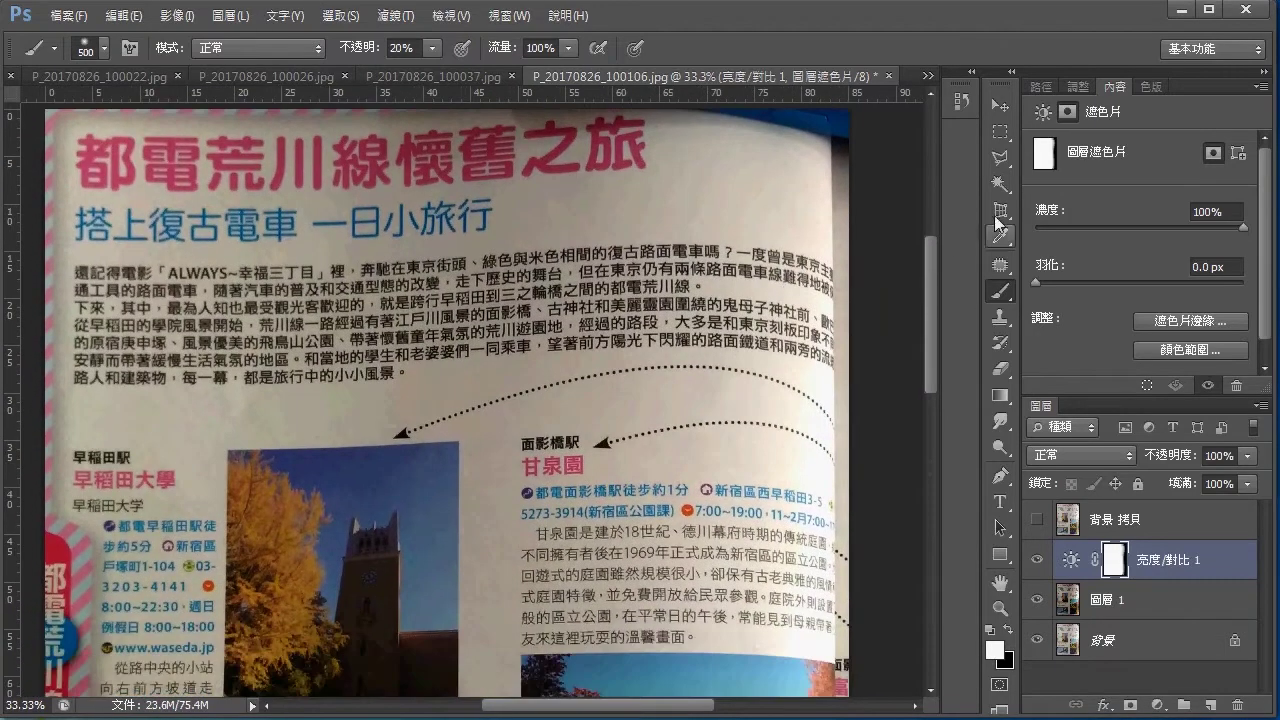
pyautogui.click(999, 133)
# Select a rectangle around the 甘泉園 article and add a Levels layer with black input 48.
pyautogui.moveTo(499, 401); pyautogui.dragTo(896, 652)
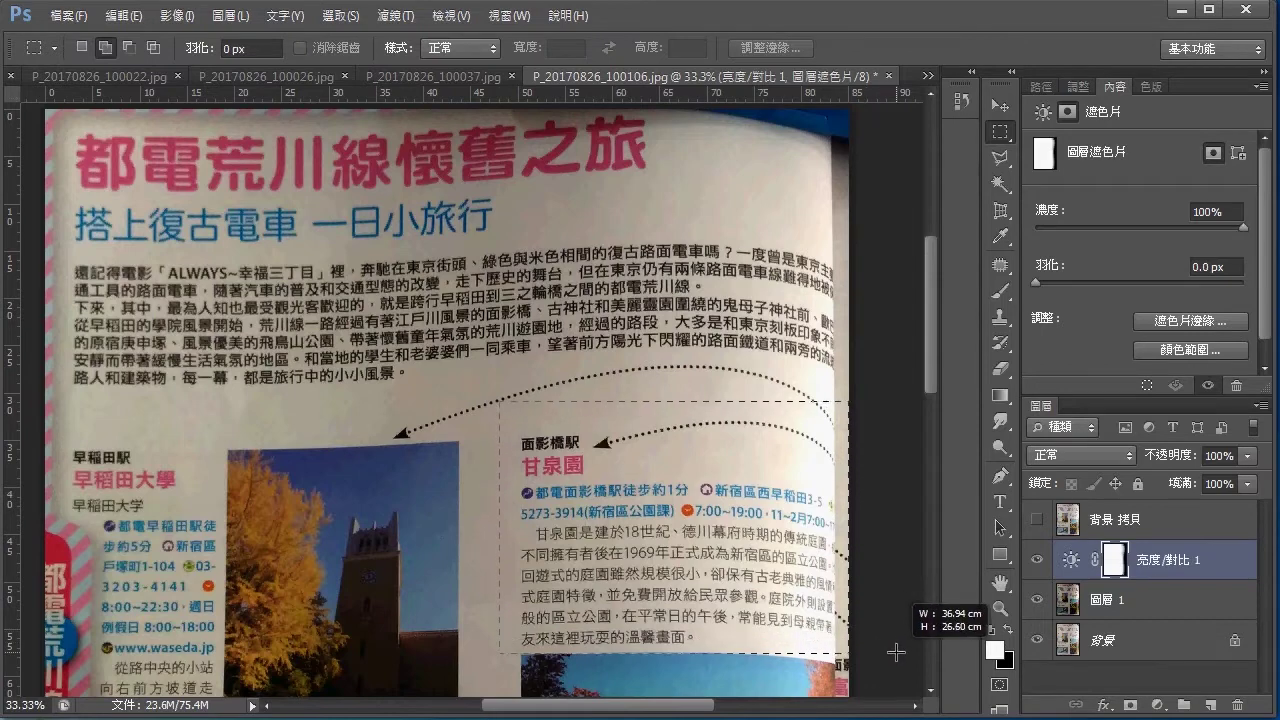
pyautogui.moveTo(896, 652); pyautogui.dragTo(903, 649)
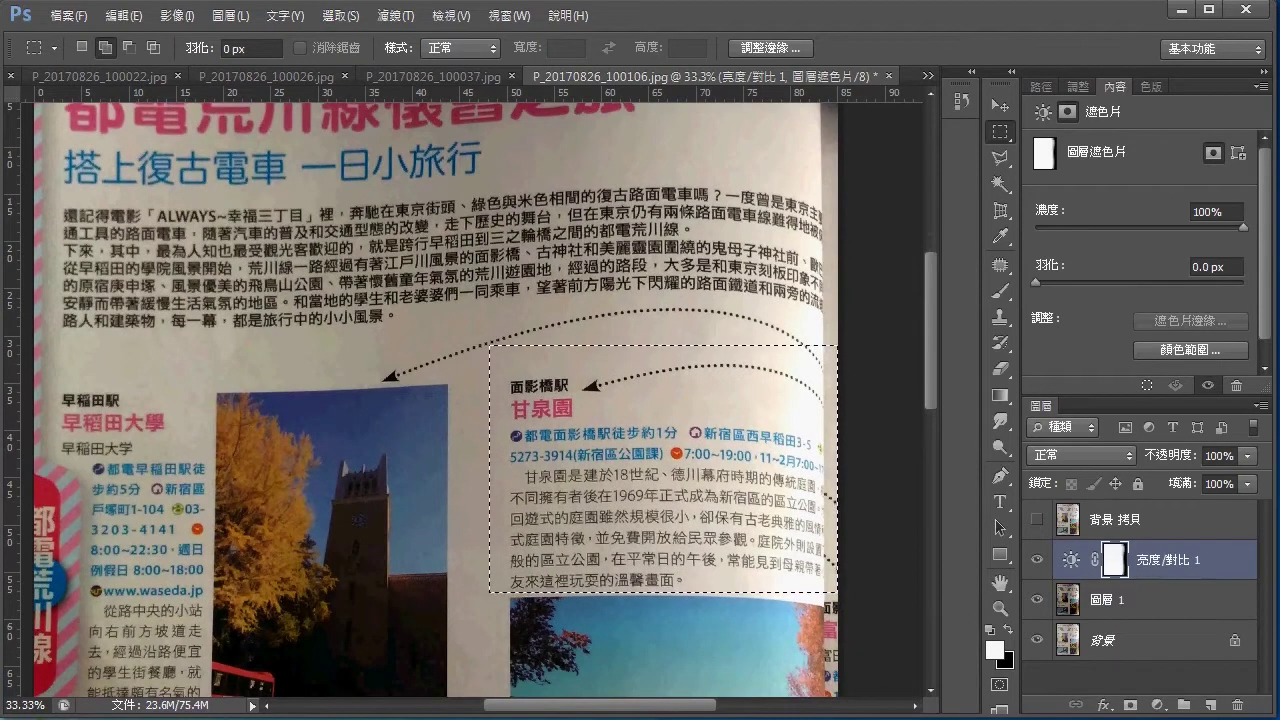
pyautogui.click(1157, 705)
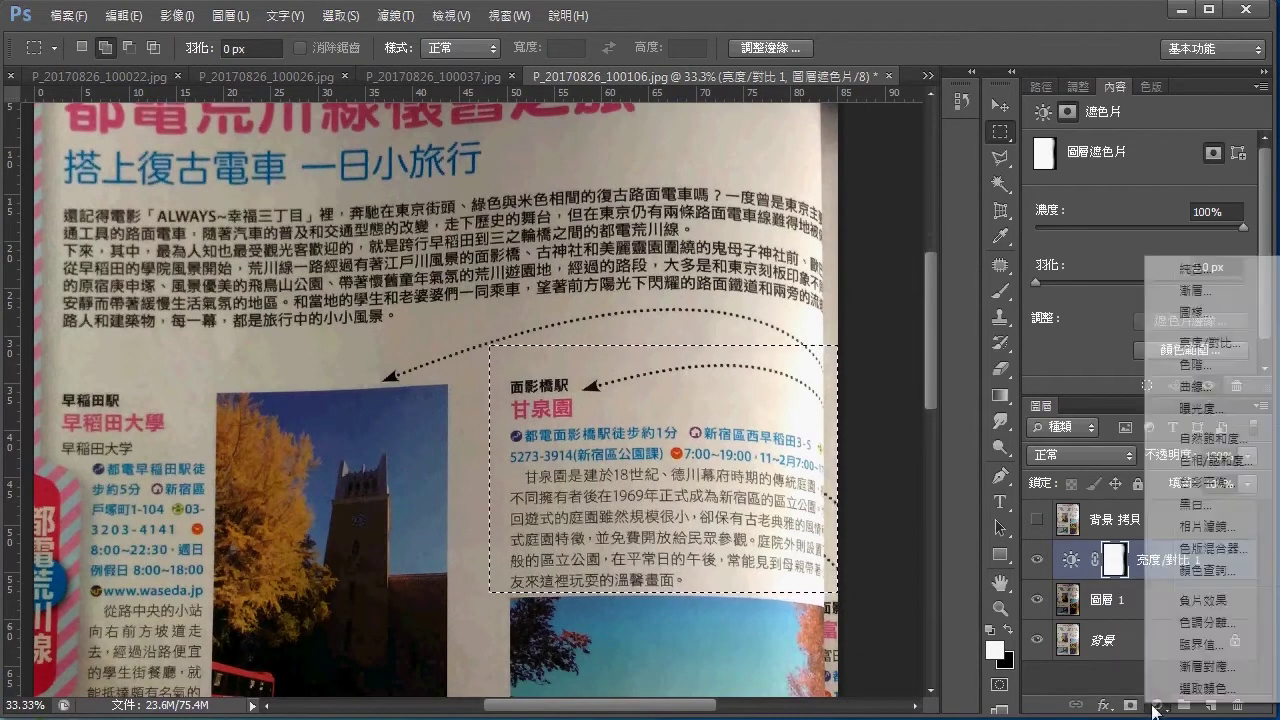
pyautogui.click(1203, 374)
pyautogui.moveTo(1060, 294); pyautogui.dragTo(1088, 294)
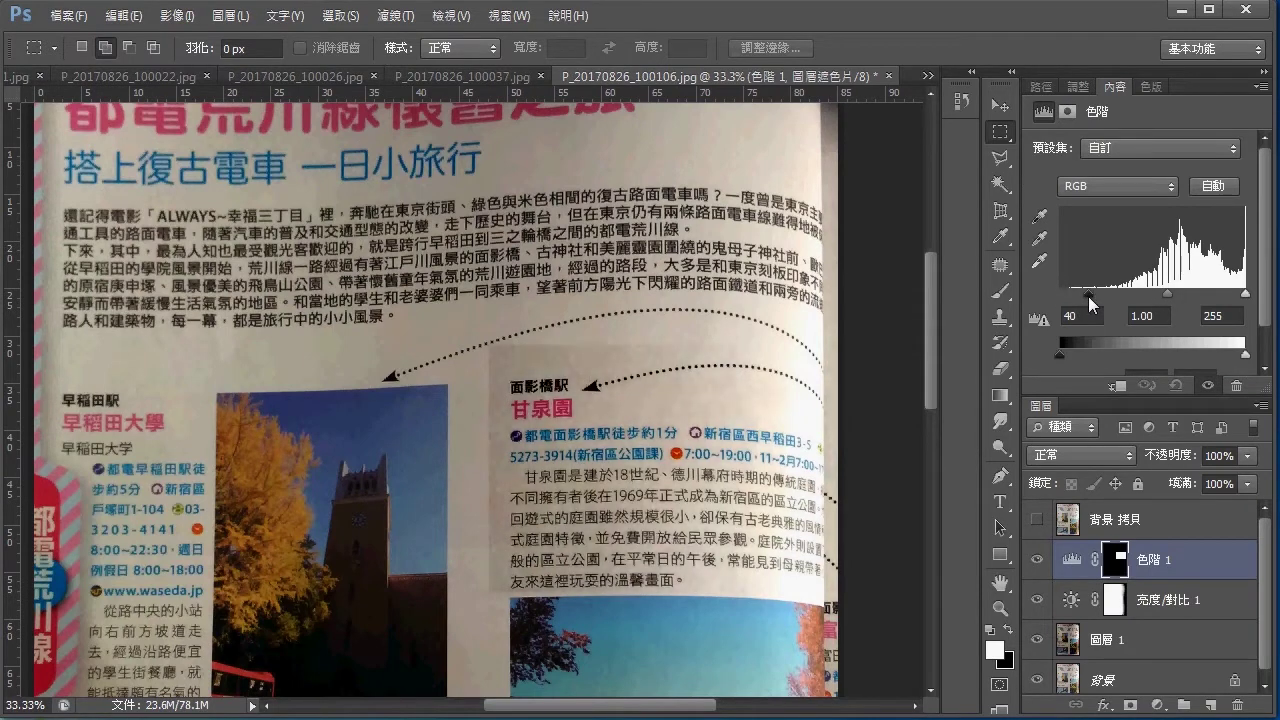
pyautogui.moveTo(1089, 296); pyautogui.dragTo(1094, 297)
pyautogui.moveTo(755, 480)
pyautogui.mouseDown()
pyautogui.moveTo(665, 310)
pyautogui.moveTo(855, 480)
pyautogui.moveTo(714, 280)
pyautogui.mouseUp()
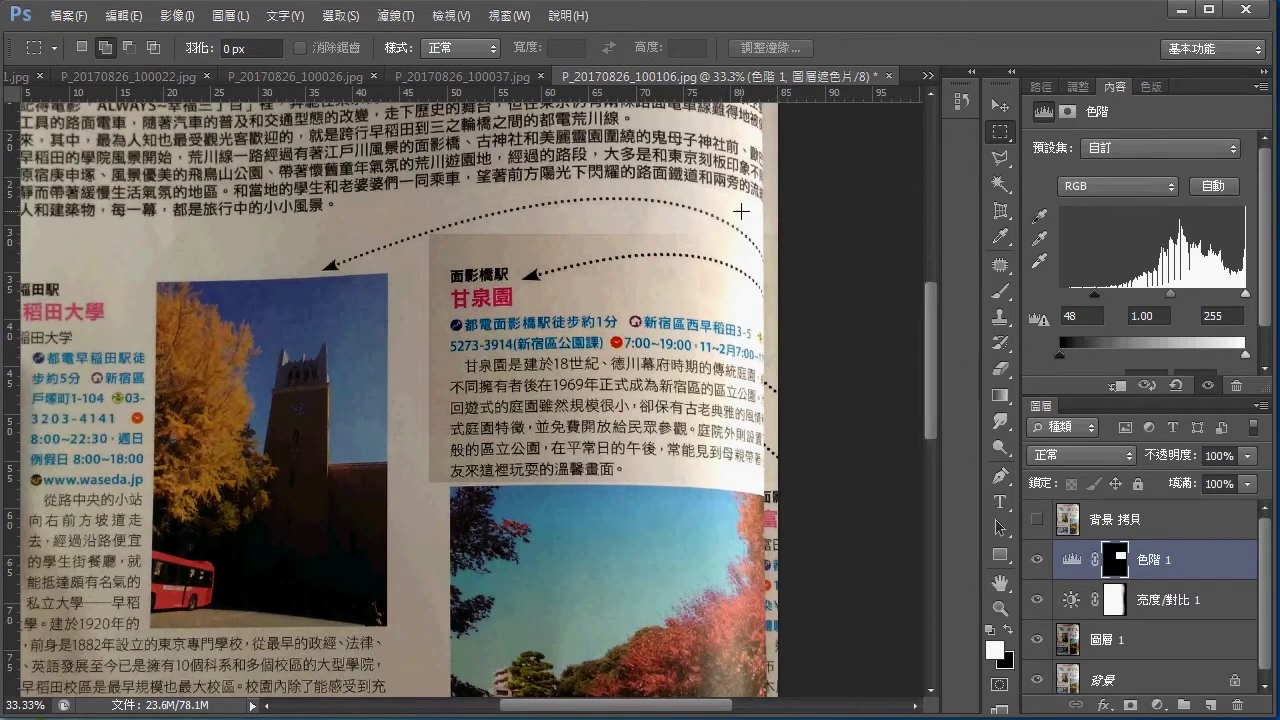
pyautogui.moveTo(623, 260); pyautogui.dragTo(777, 386)
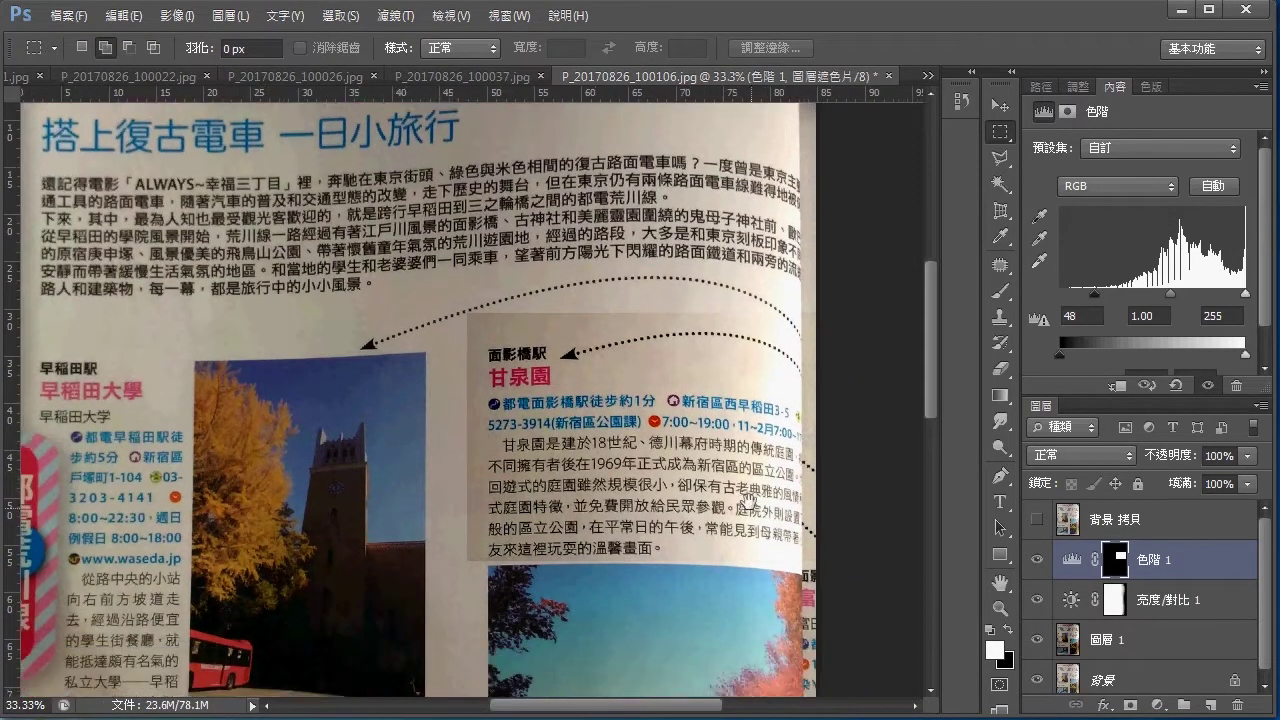
pyautogui.moveTo(749, 499); pyautogui.dragTo(747, 489)
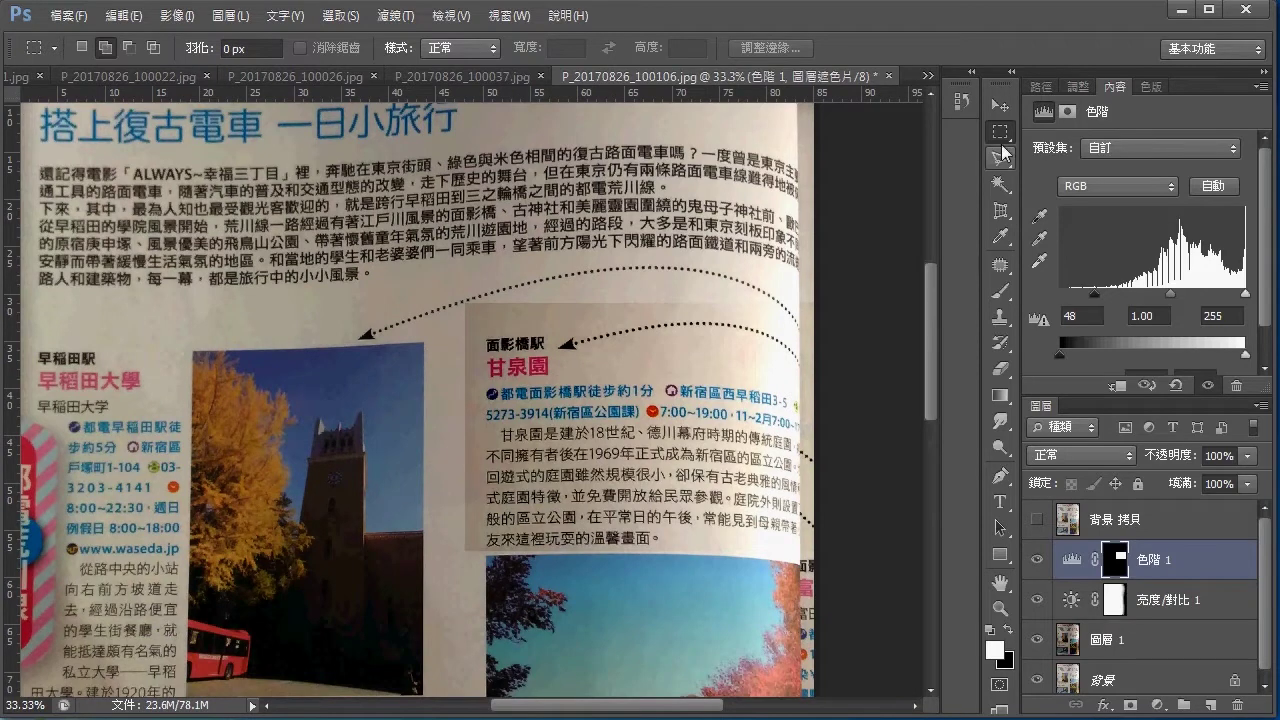
pyautogui.click(1000, 264)
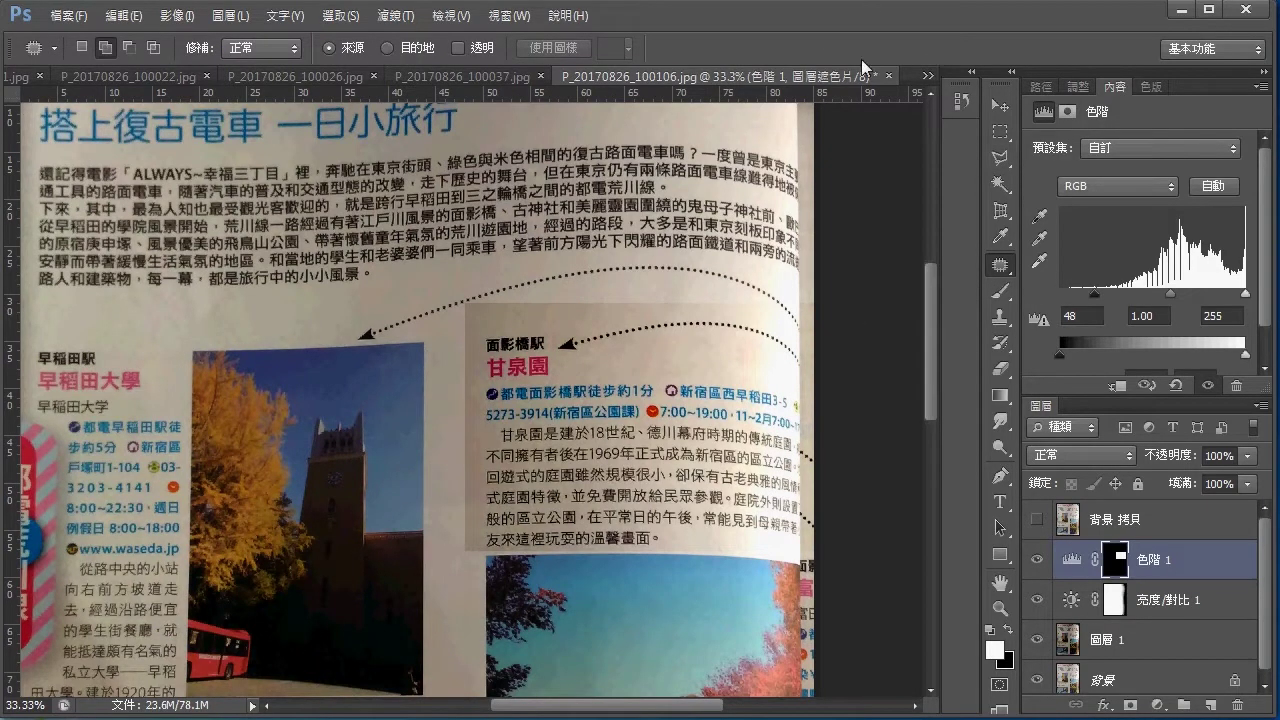
# Lasso around the 甘泉園 text box, then subtract a strip along the right page edge.
pyautogui.moveTo(771, 282)
pyautogui.mouseDown()
pyautogui.moveTo(772, 592)
pyautogui.moveTo(615, 615)
pyautogui.moveTo(495, 570)
pyautogui.moveTo(421, 489)
pyautogui.moveTo(510, 255)
pyautogui.moveTo(655, 287)
pyautogui.mouseUp()
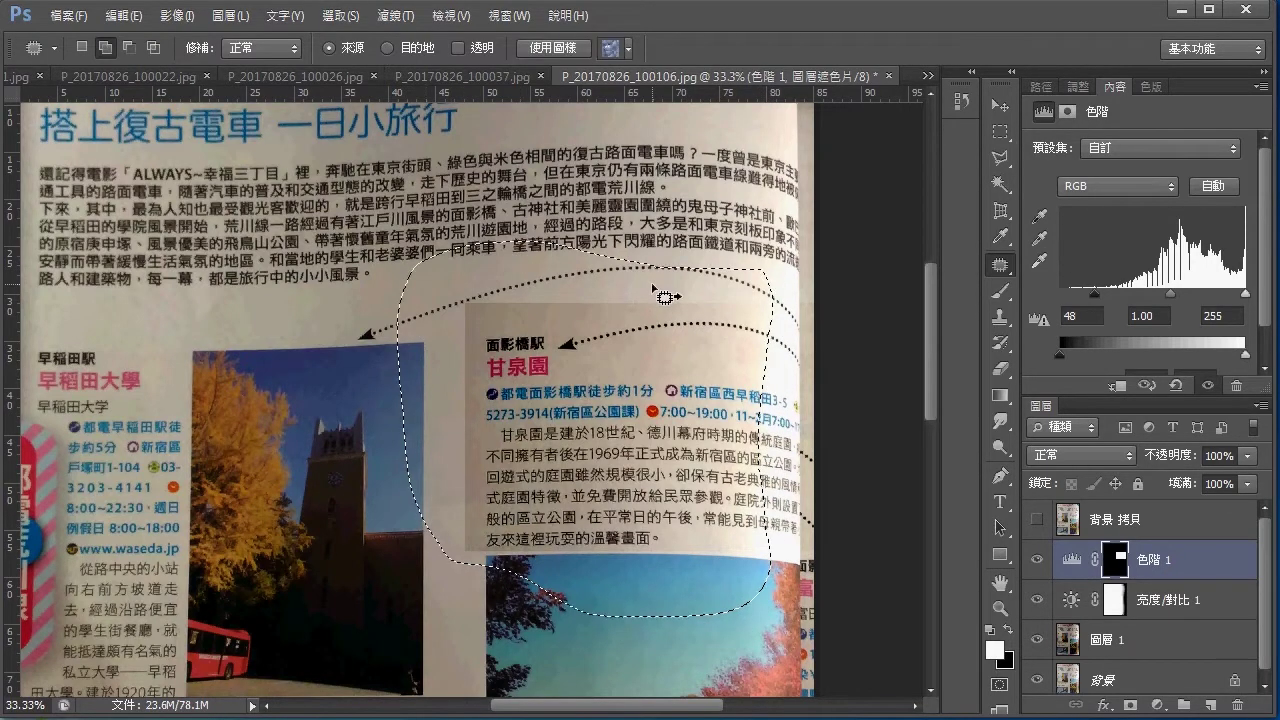
pyautogui.moveTo(822, 325)
pyautogui.mouseDown()
pyautogui.moveTo(793, 331)
pyautogui.moveTo(771, 404)
pyautogui.moveTo(766, 595)
pyautogui.moveTo(837, 667)
pyautogui.mouseUp()
pyautogui.moveTo(818, 478)
pyautogui.mouseDown()
pyautogui.moveTo(812, 432)
pyautogui.moveTo(776, 455)
pyautogui.moveTo(765, 571)
pyautogui.moveTo(814, 657)
pyautogui.mouseUp()
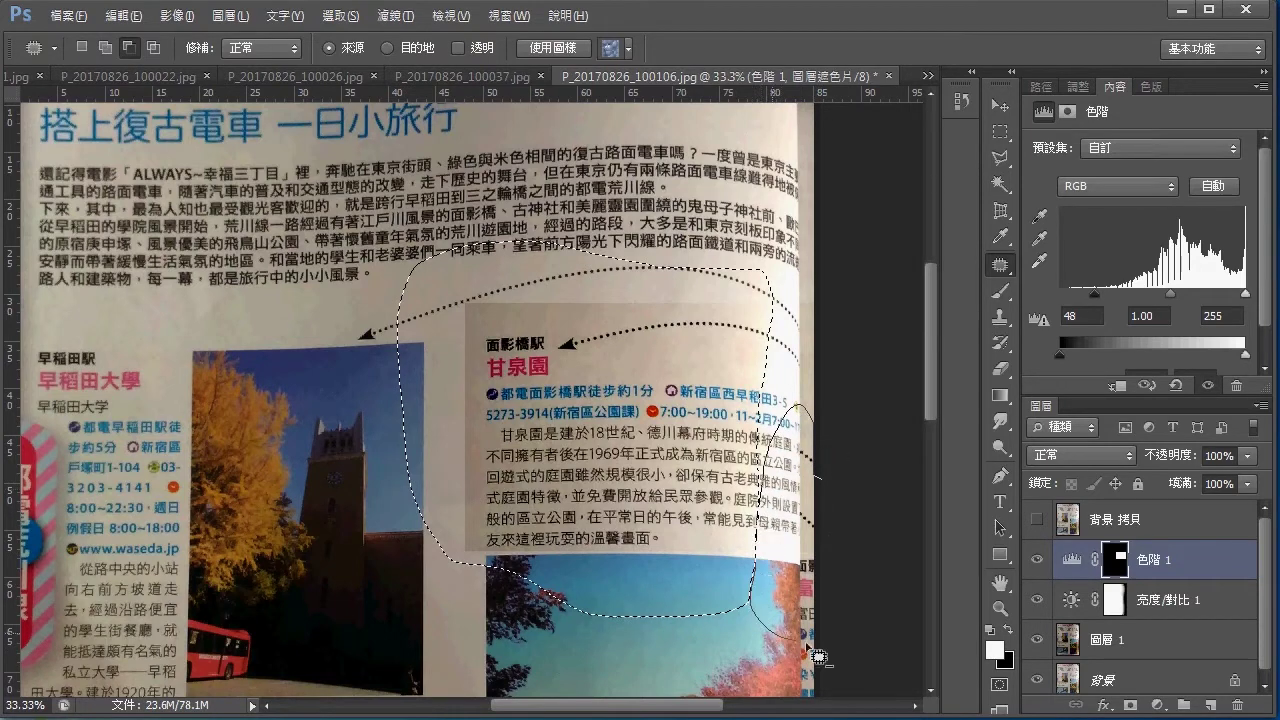
pyautogui.moveTo(817, 363); pyautogui.dragTo(786, 304)
pyautogui.moveTo(774, 347); pyautogui.dragTo(776, 570)
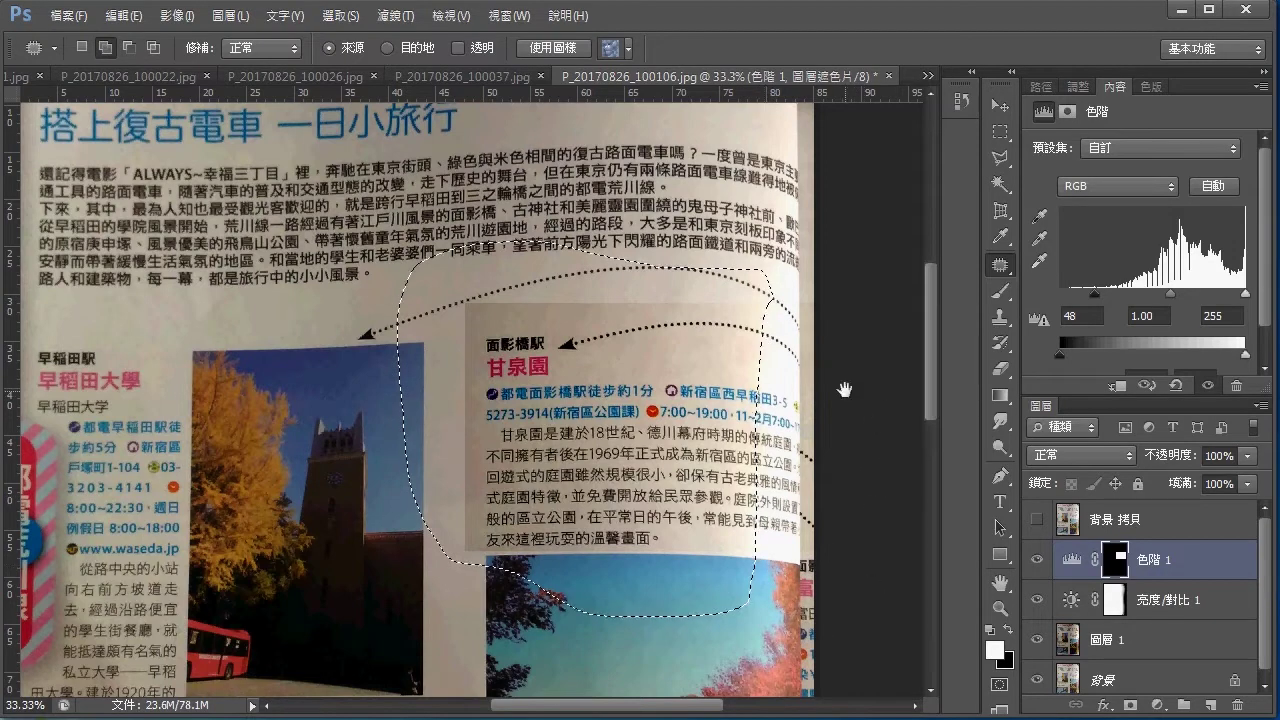
pyautogui.moveTo(857, 380); pyautogui.dragTo(869, 360)
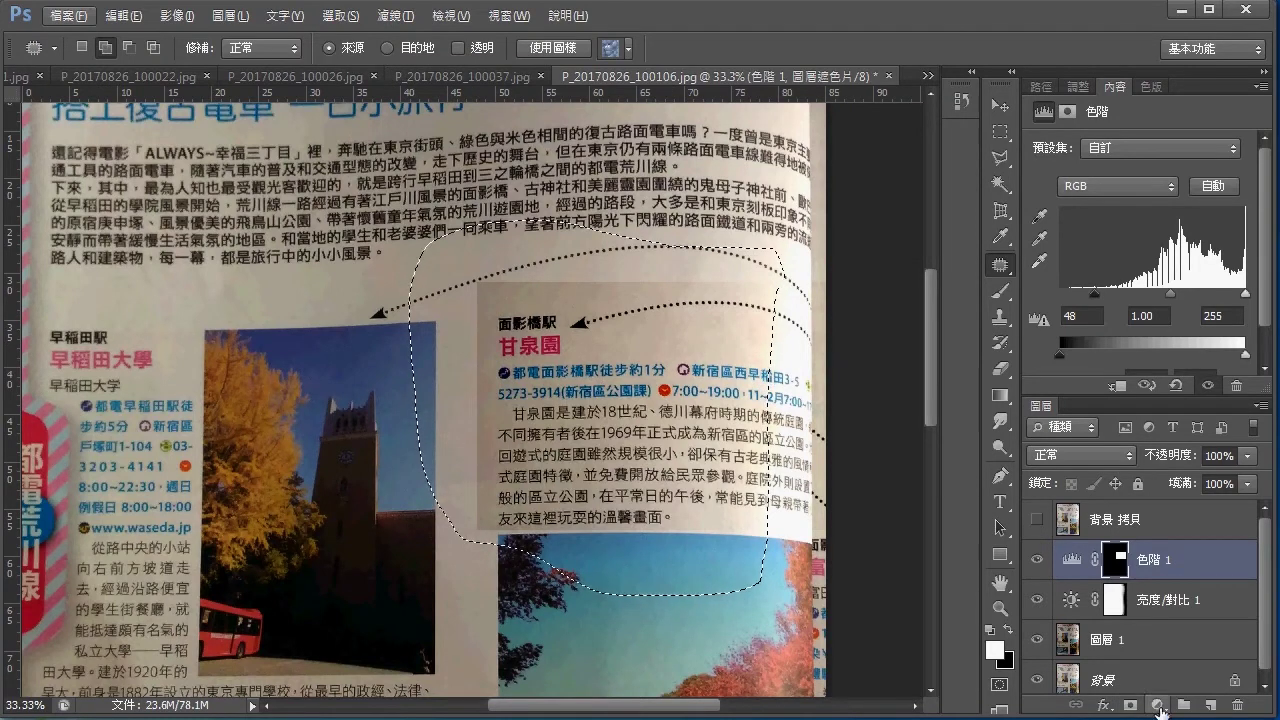
# Add a Brightness/Contrast layer for the selected text-box area with brightness 82.
pyautogui.click(1157, 705)
pyautogui.click(1205, 347)
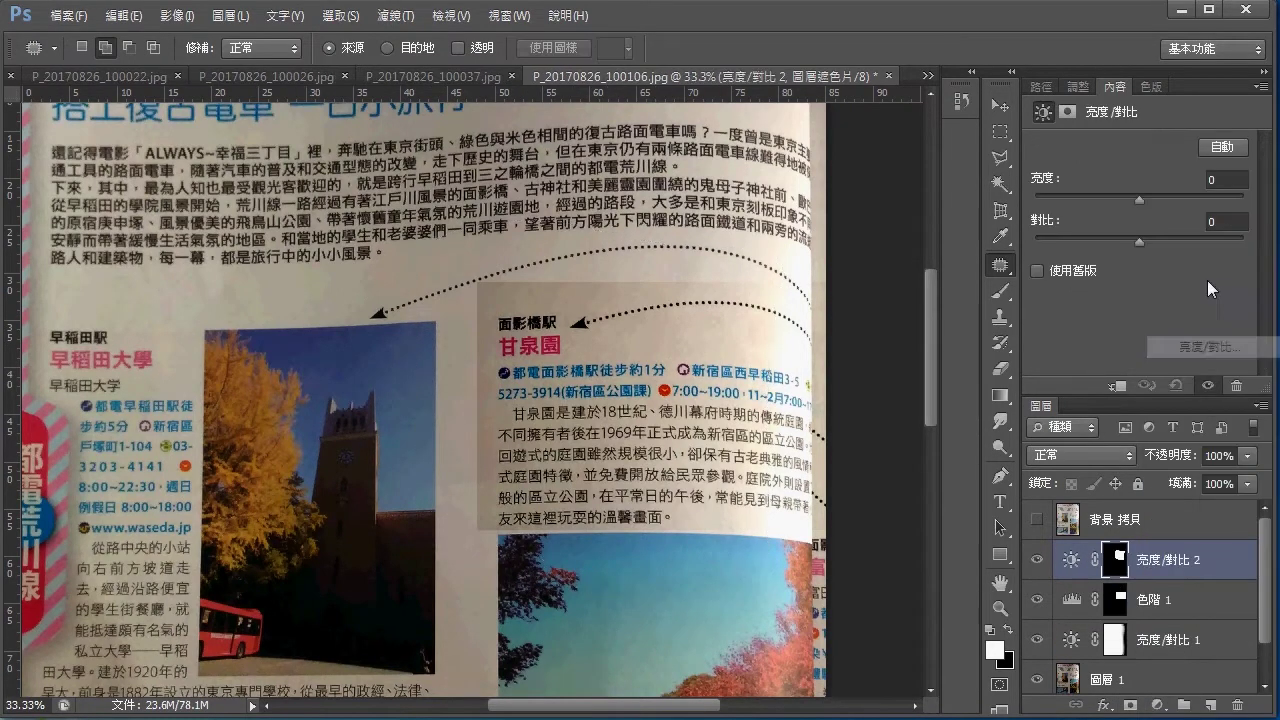
pyautogui.moveTo(1139, 195); pyautogui.dragTo(1151, 196)
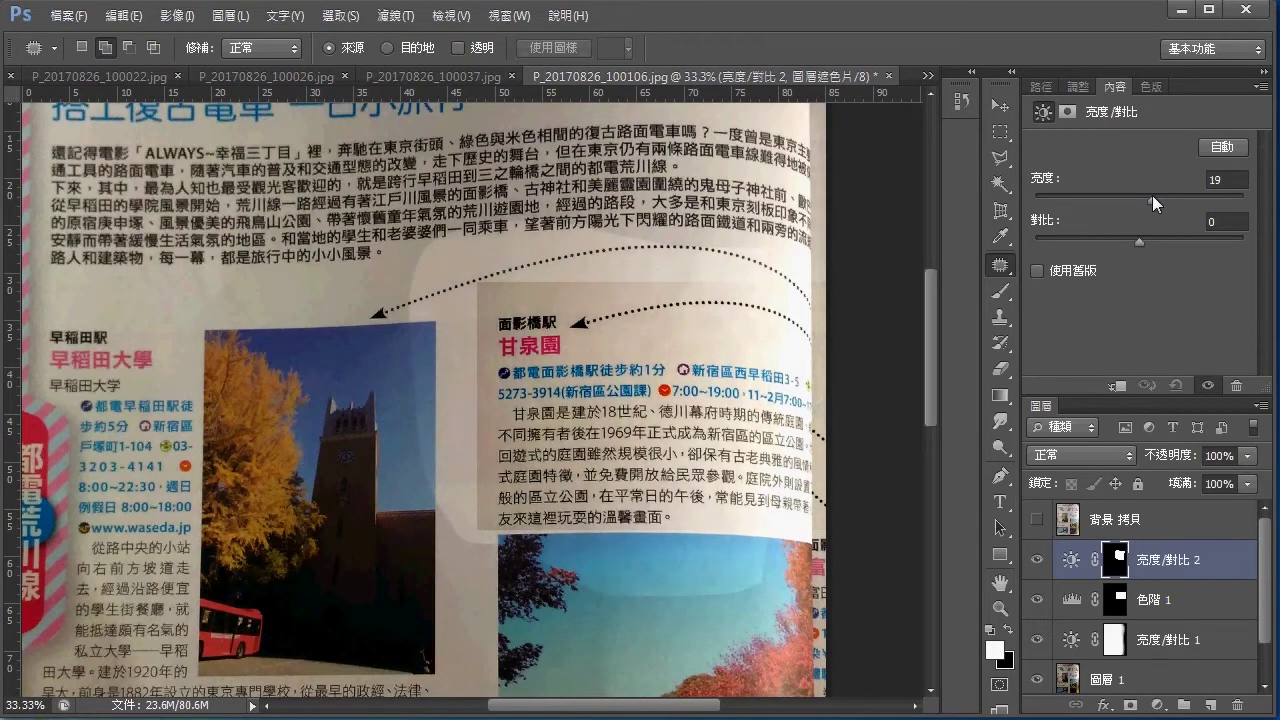
pyautogui.moveTo(1151, 196); pyautogui.dragTo(1188, 182)
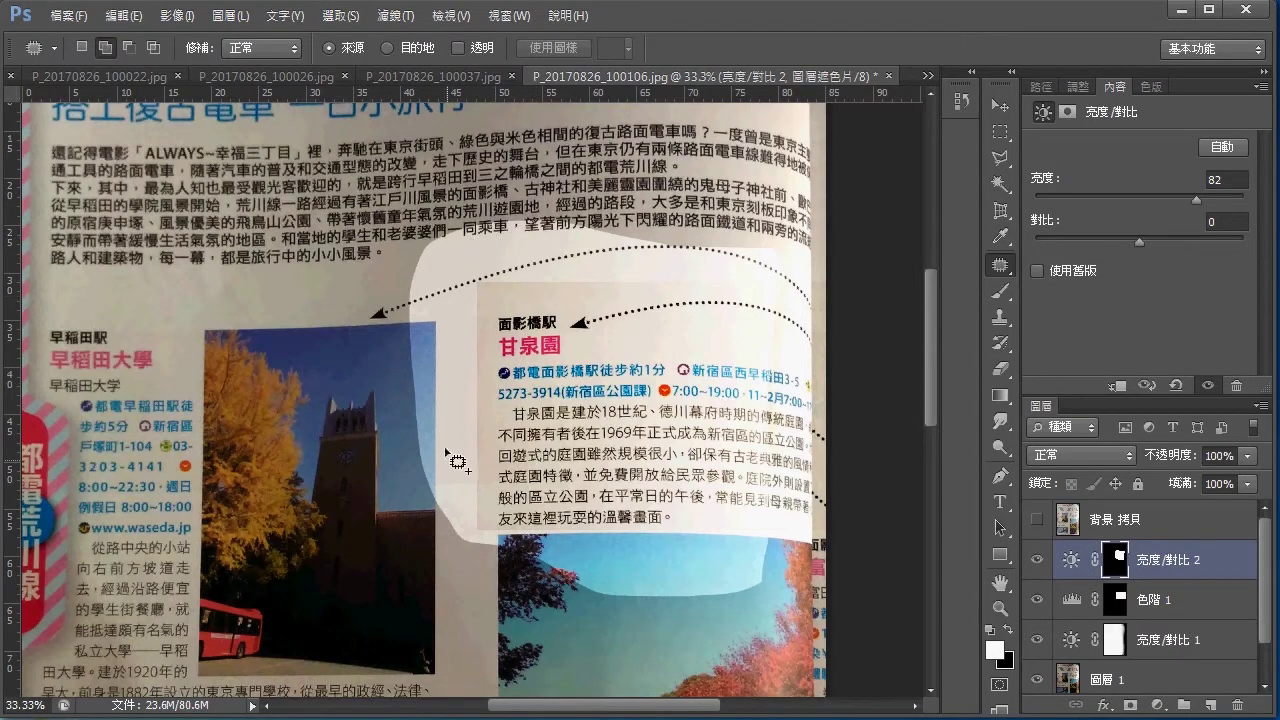
# Clip the new 亮度/對比 2 layer to the 色階 1 Levels layer.
pyautogui.moveTo(1110, 560); pyautogui.dragTo(1086, 578)
pyautogui.press('alt')
pyautogui.moveTo(1086, 577); pyautogui.dragTo(1071, 575)
pyautogui.keyDown('alt'); pyautogui.click(1071, 572); pyautogui.keyUp('alt')
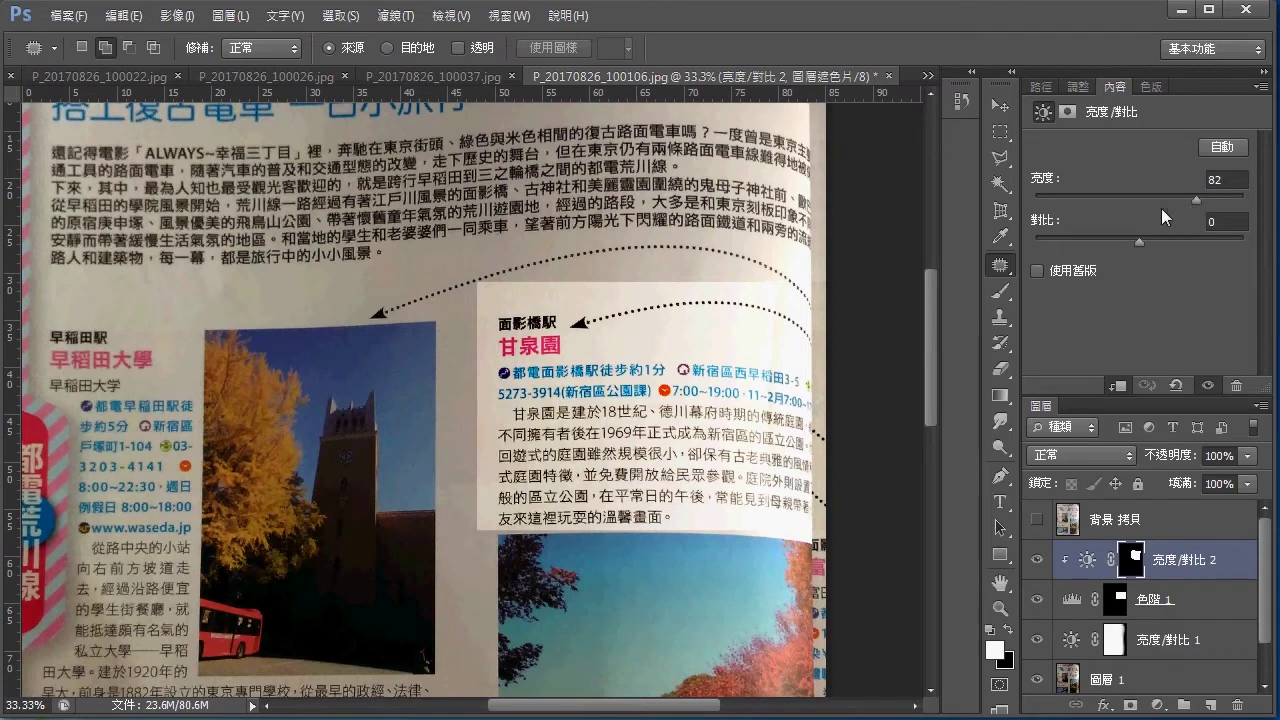
# Paint faint black strokes on the 亮度/對比 2 mask near the 面影橋駅 text box.
pyautogui.click(1001, 291)
pyautogui.click(1131, 559)
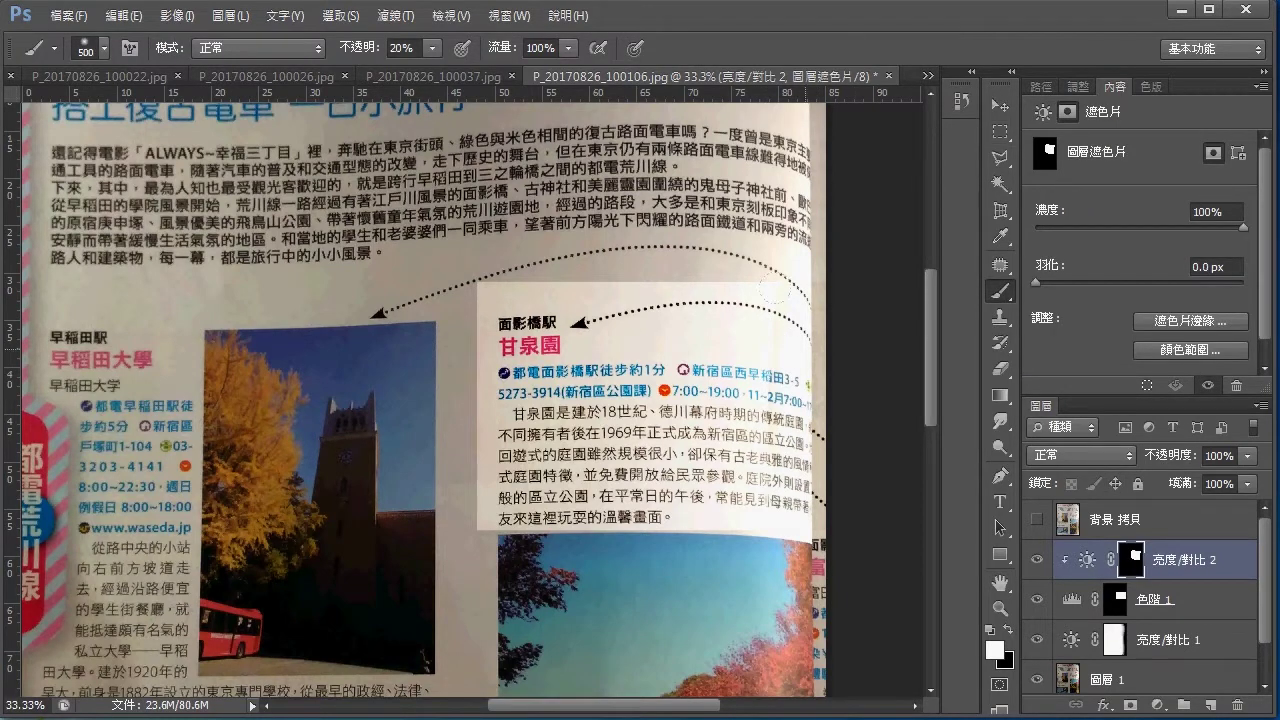
pyautogui.press('x')
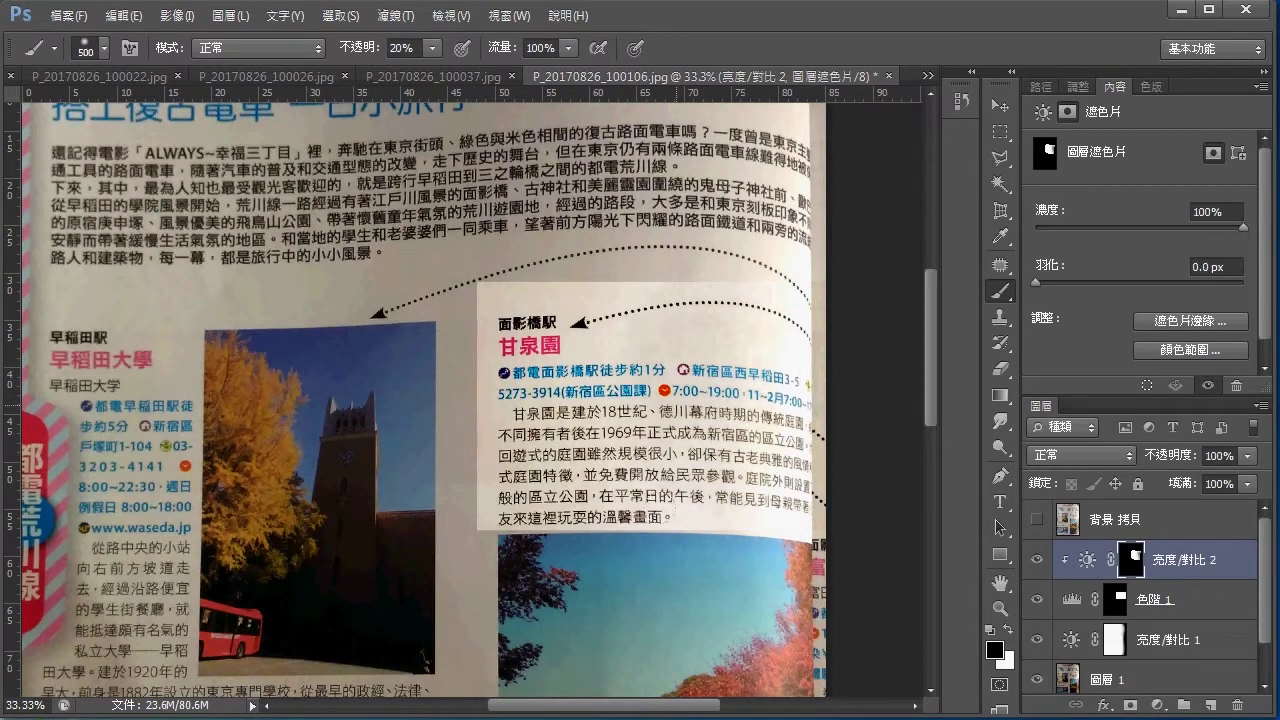
pyautogui.moveTo(607, 296); pyautogui.dragTo(648, 271)
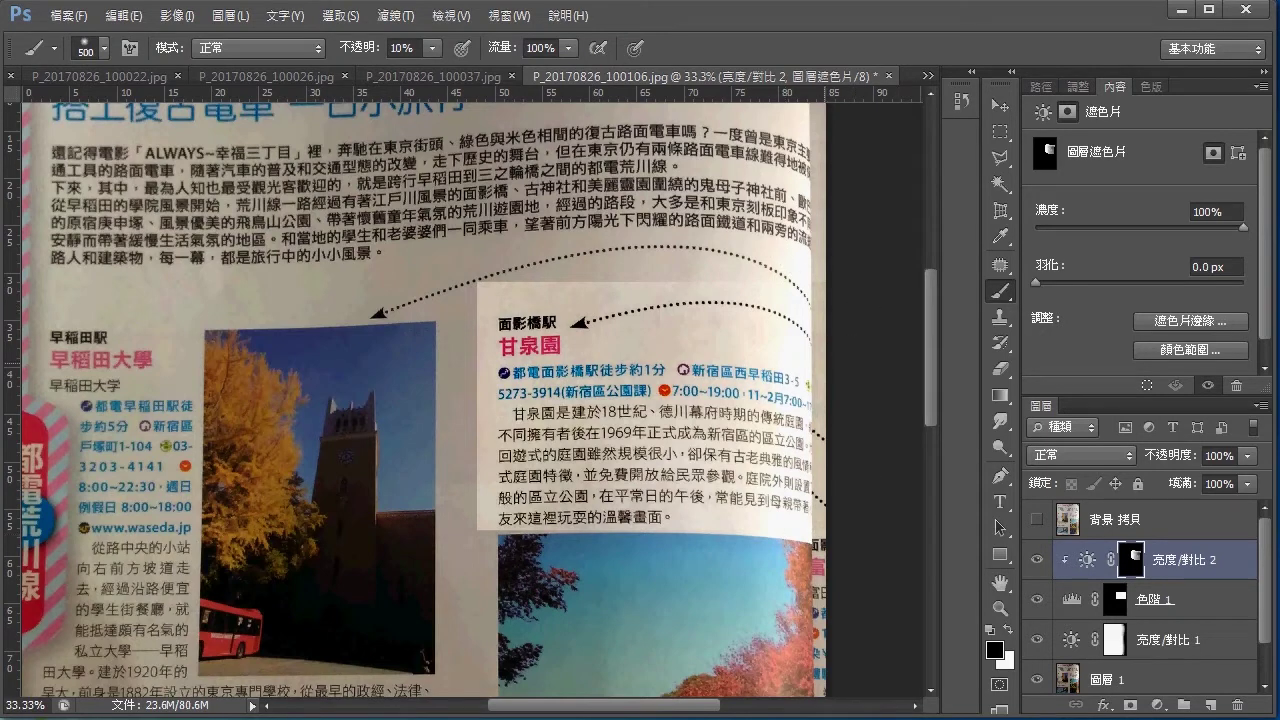
pyautogui.press('x')
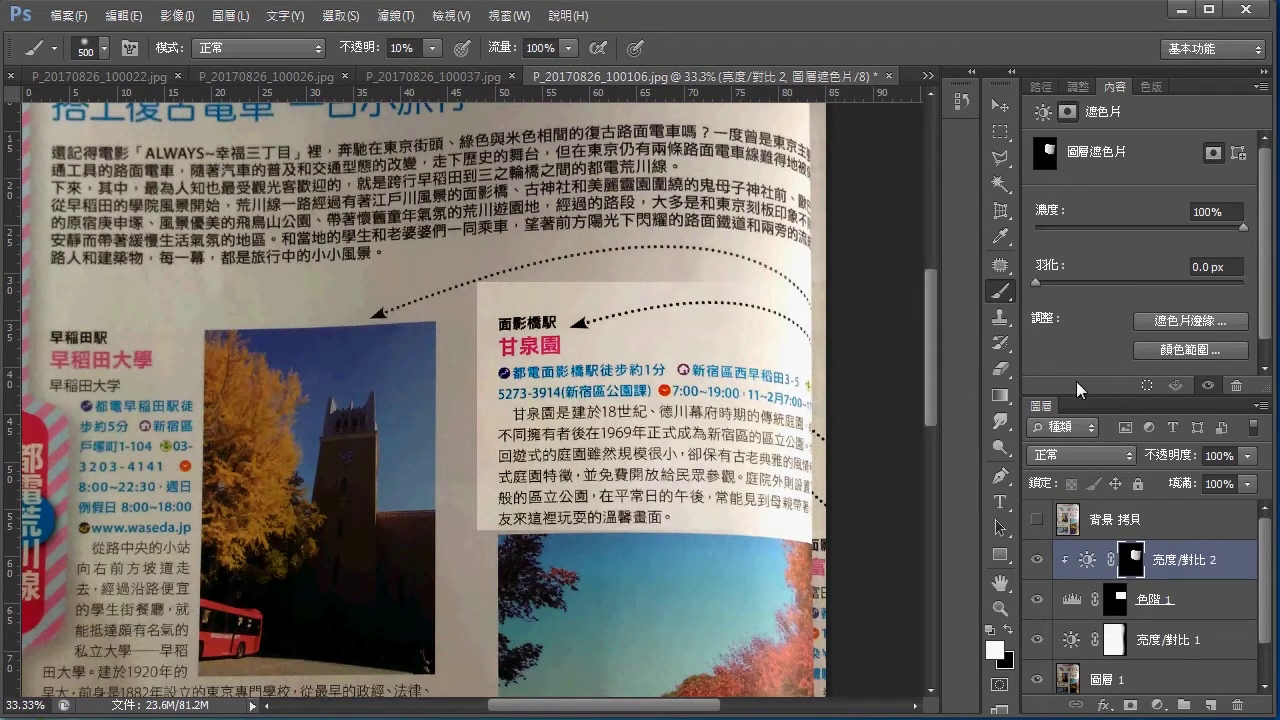
# Toggle the 亮度/對比 2 layer's visibility repeatedly to compare the brightening.
pyautogui.click(1032, 570)
pyautogui.click(1033, 570)
pyautogui.click(1035, 560)
pyautogui.click(1033, 572)
pyautogui.click(1033, 572)
pyautogui.click(1033, 574)
pyautogui.click(1033, 574)
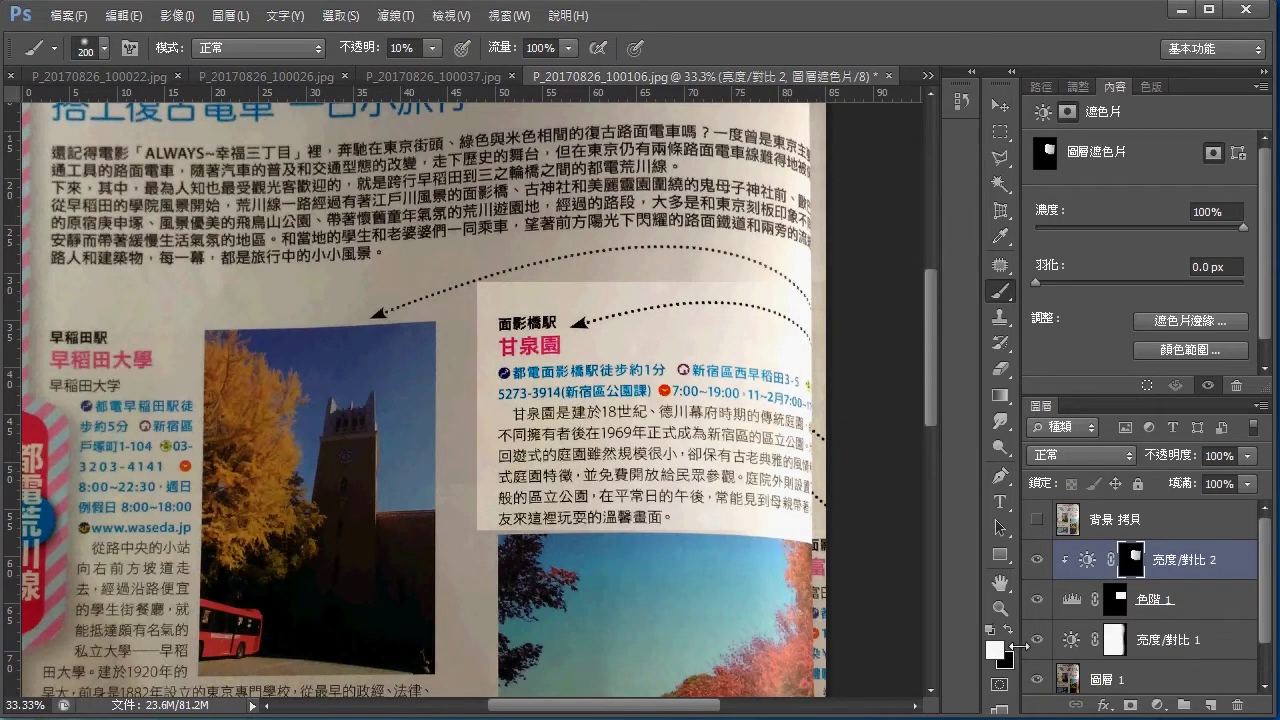
# Toggle the Background copy on and off to compare against the original, leaving it hidden.
pyautogui.click(1036, 520)
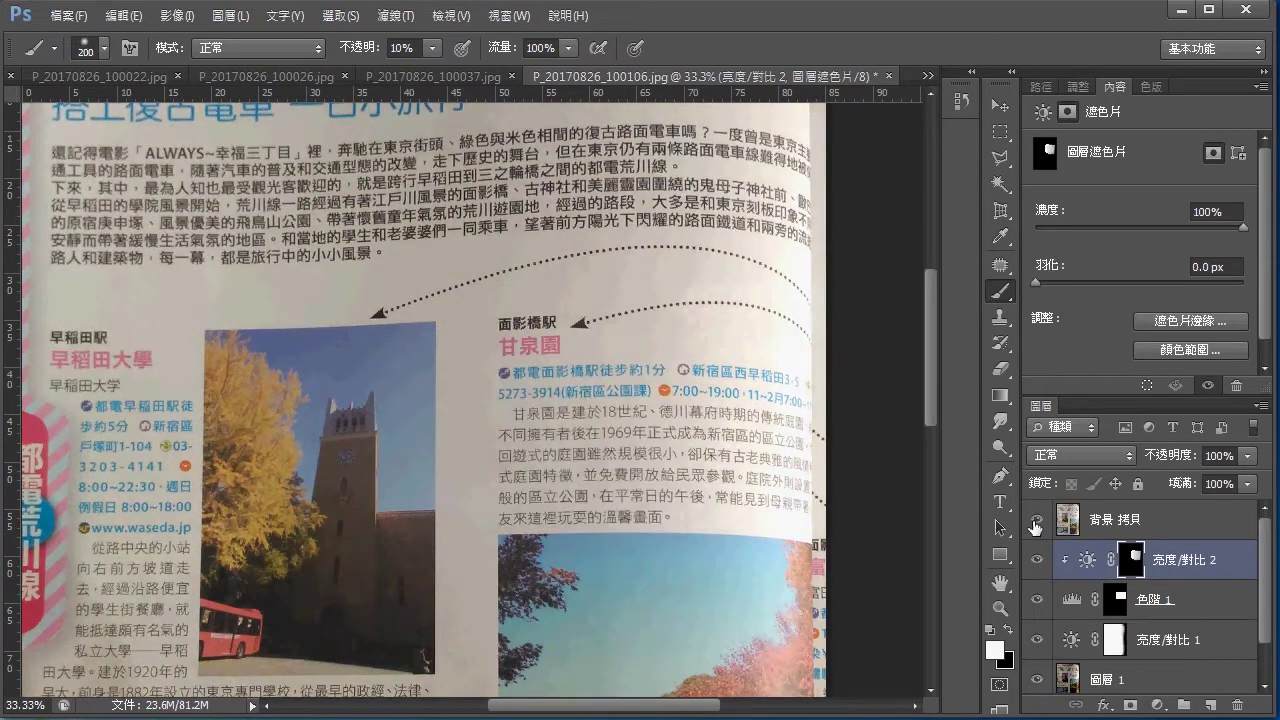
pyautogui.click(1036, 520)
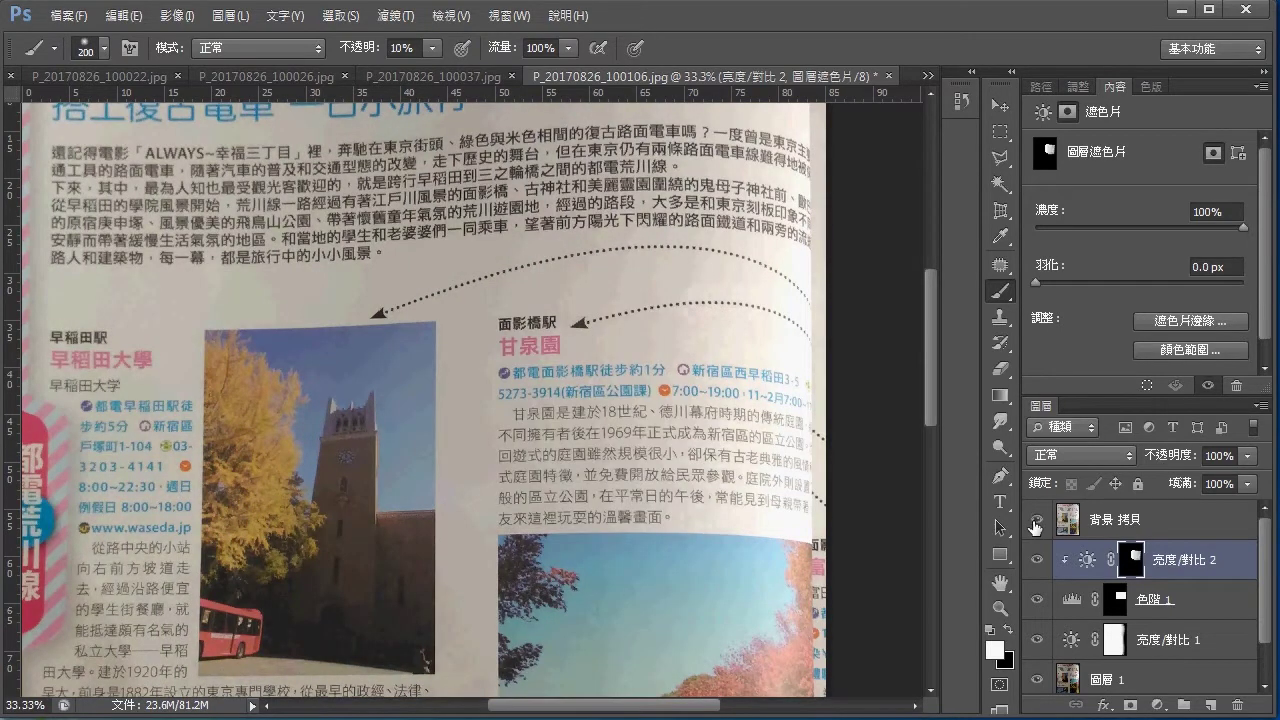
pyautogui.click(1036, 520)
pyautogui.click(1036, 520)
pyautogui.click(1036, 520)
# Look over the page and select the Levels 1 adjustment layer to show its settings.
pyautogui.moveTo(766, 413)
pyautogui.mouseDown()
pyautogui.moveTo(846, 490)
pyautogui.moveTo(873, 494)
pyautogui.mouseUp()
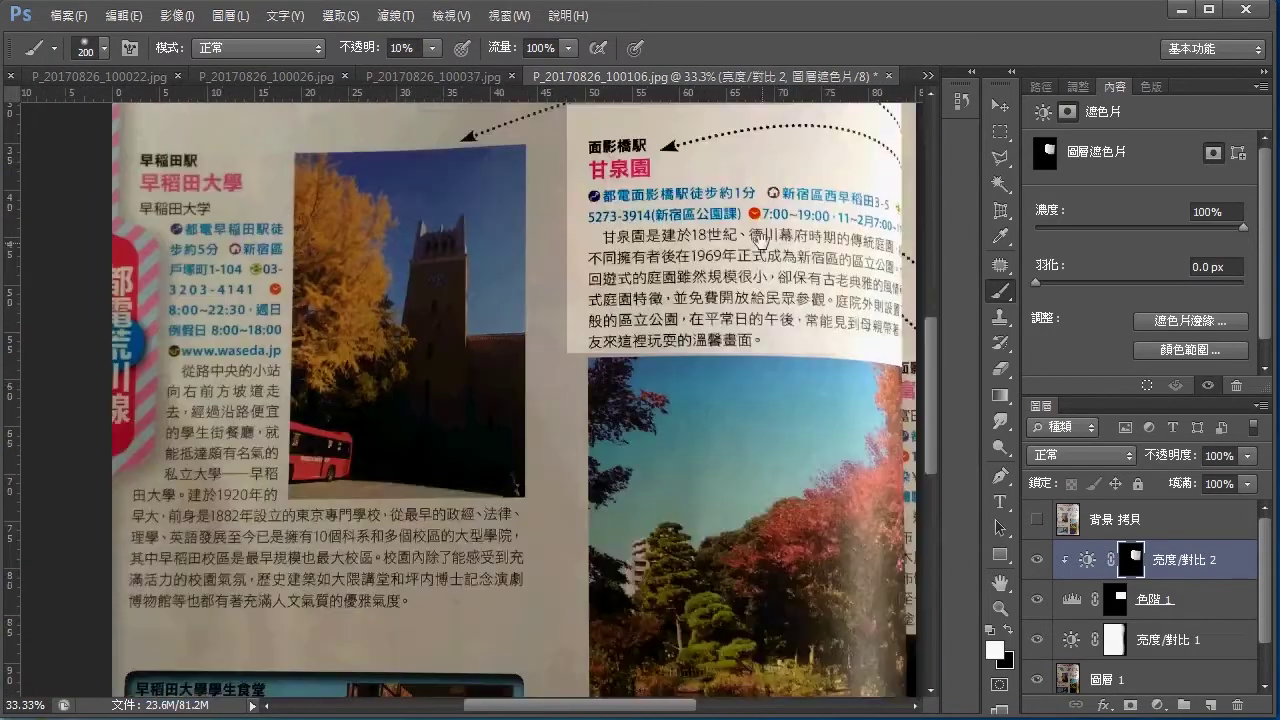
pyautogui.moveTo(748, 519)
pyautogui.mouseDown()
pyautogui.moveTo(651, 457)
pyautogui.moveTo(660, 563)
pyautogui.mouseUp()
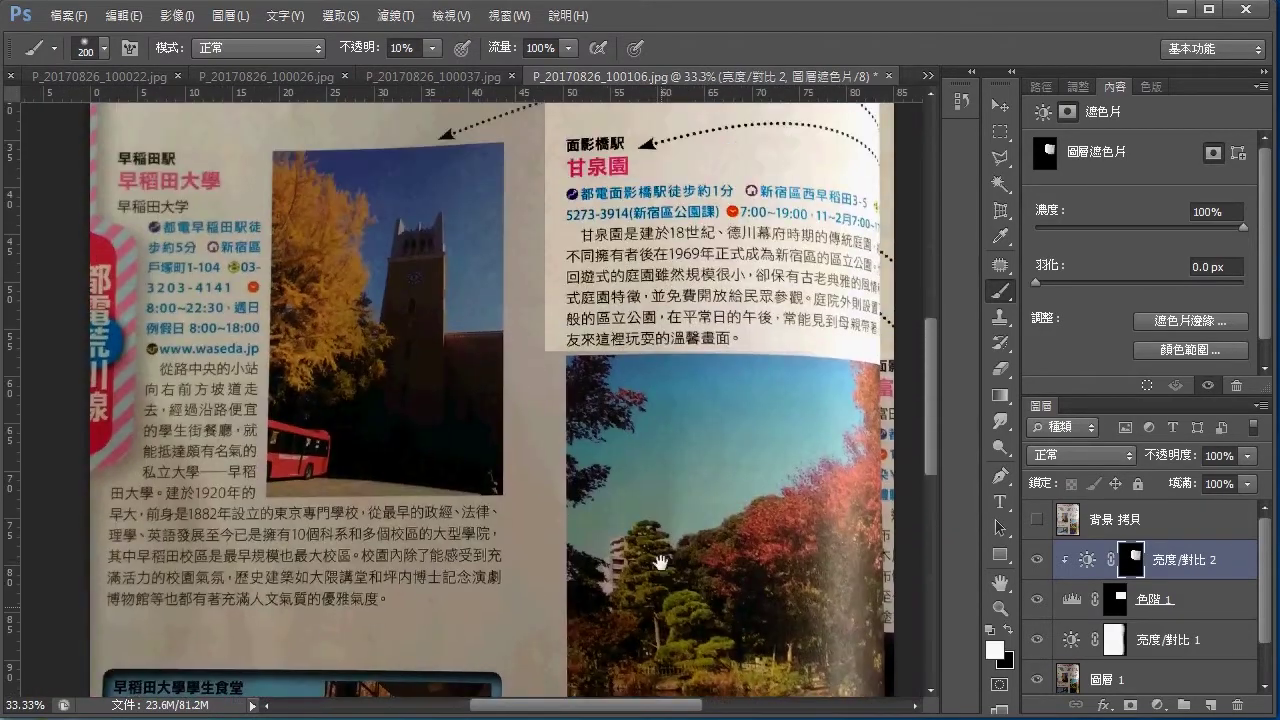
pyautogui.moveTo(745, 488); pyautogui.dragTo(753, 616)
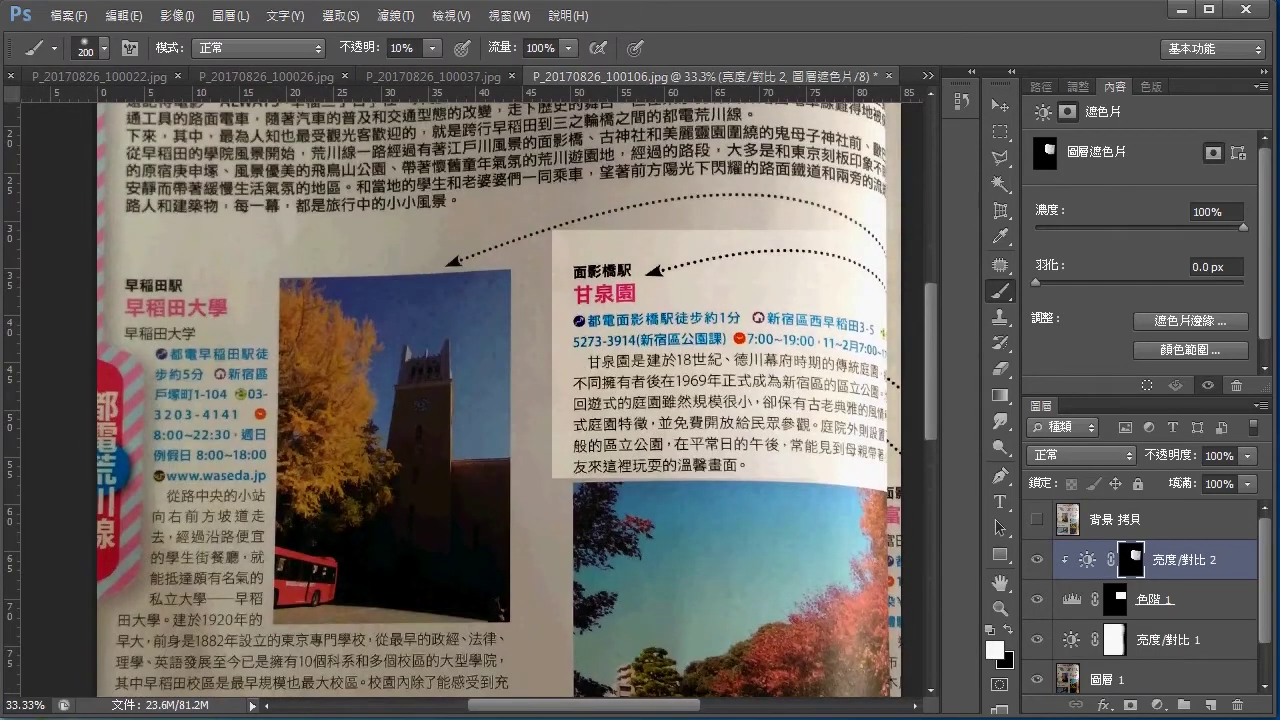
pyautogui.click(1121, 600)
pyautogui.moveTo(1118, 604); pyautogui.dragTo(1120, 606)
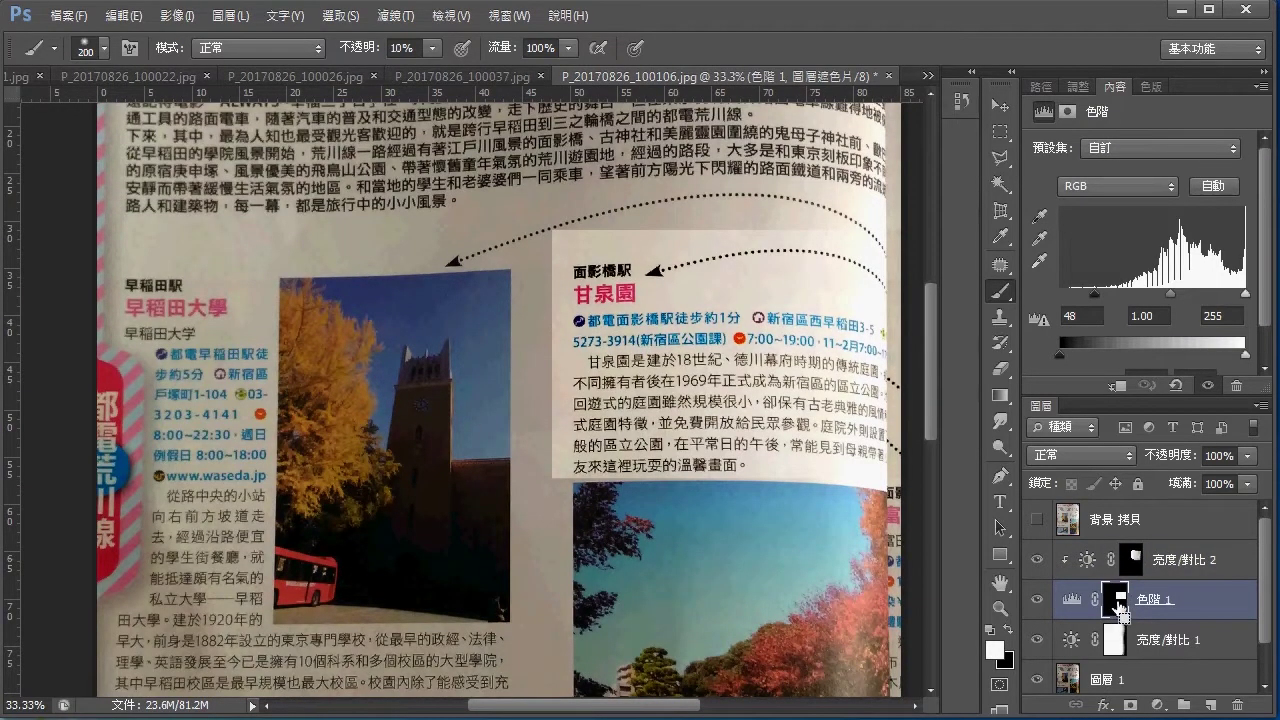
# Load the Levels 1 mask as a selection and invert it to everything outside the text box.
pyautogui.keyDown('ctrl'); pyautogui.click(1120, 605); pyautogui.keyUp('ctrl')
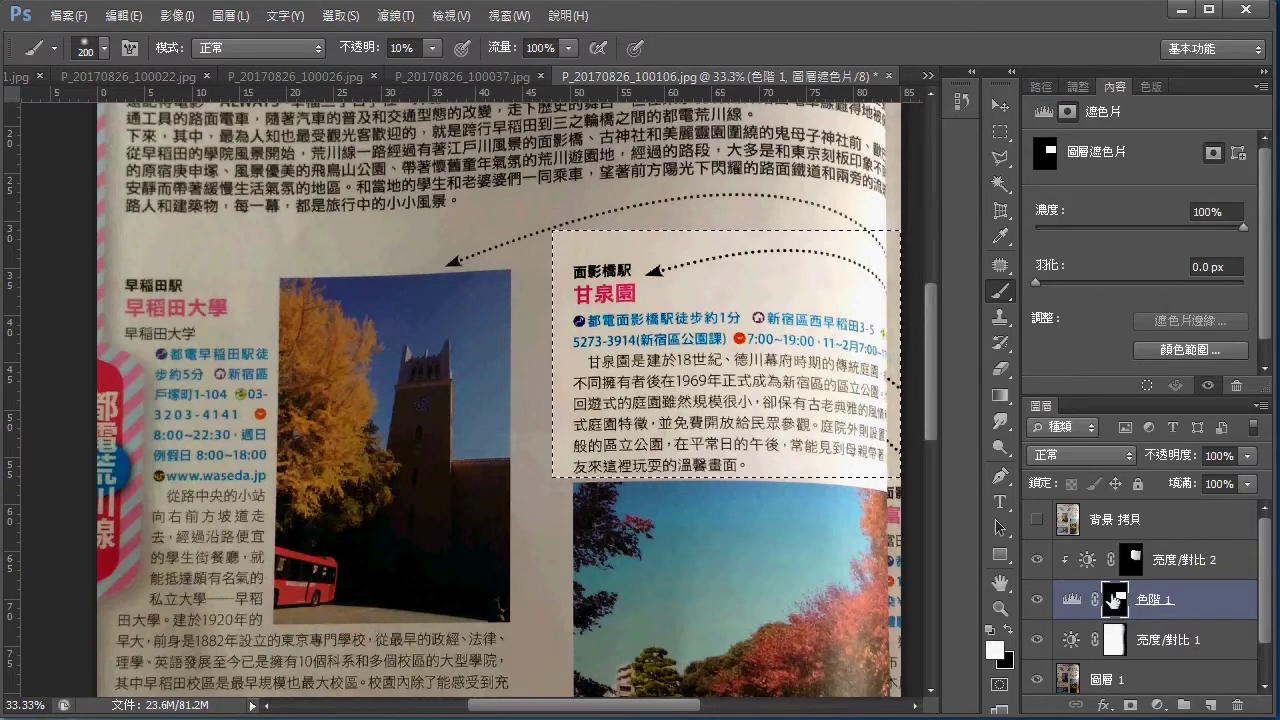
pyautogui.moveTo(822, 471); pyautogui.dragTo(824, 555)
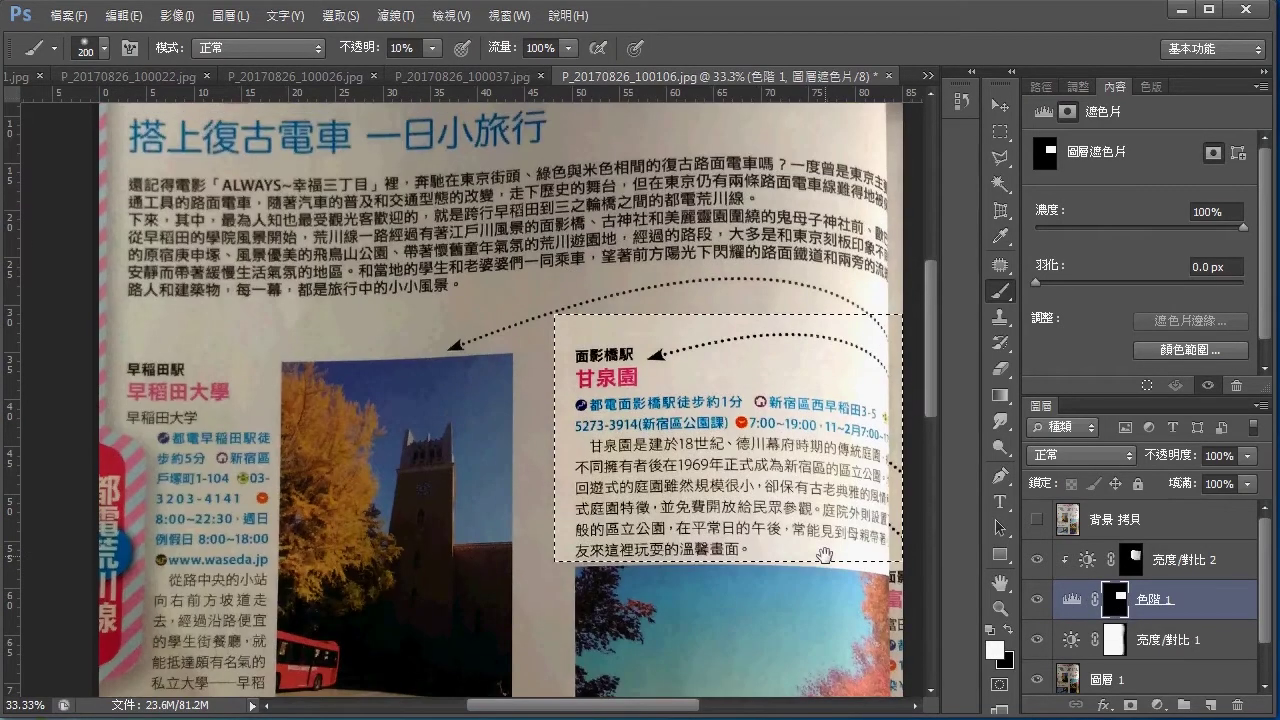
pyautogui.moveTo(785, 362); pyautogui.dragTo(794, 456)
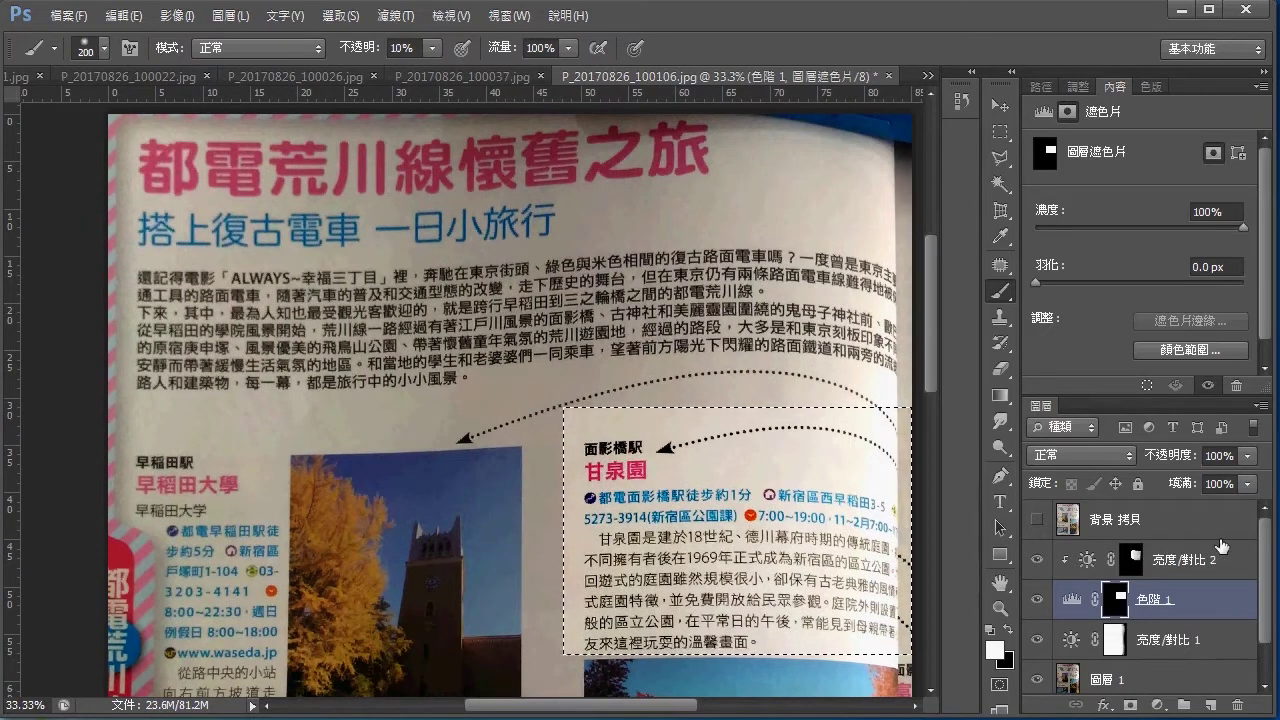
pyautogui.hotkey('ctrl', 'shift', 'i')
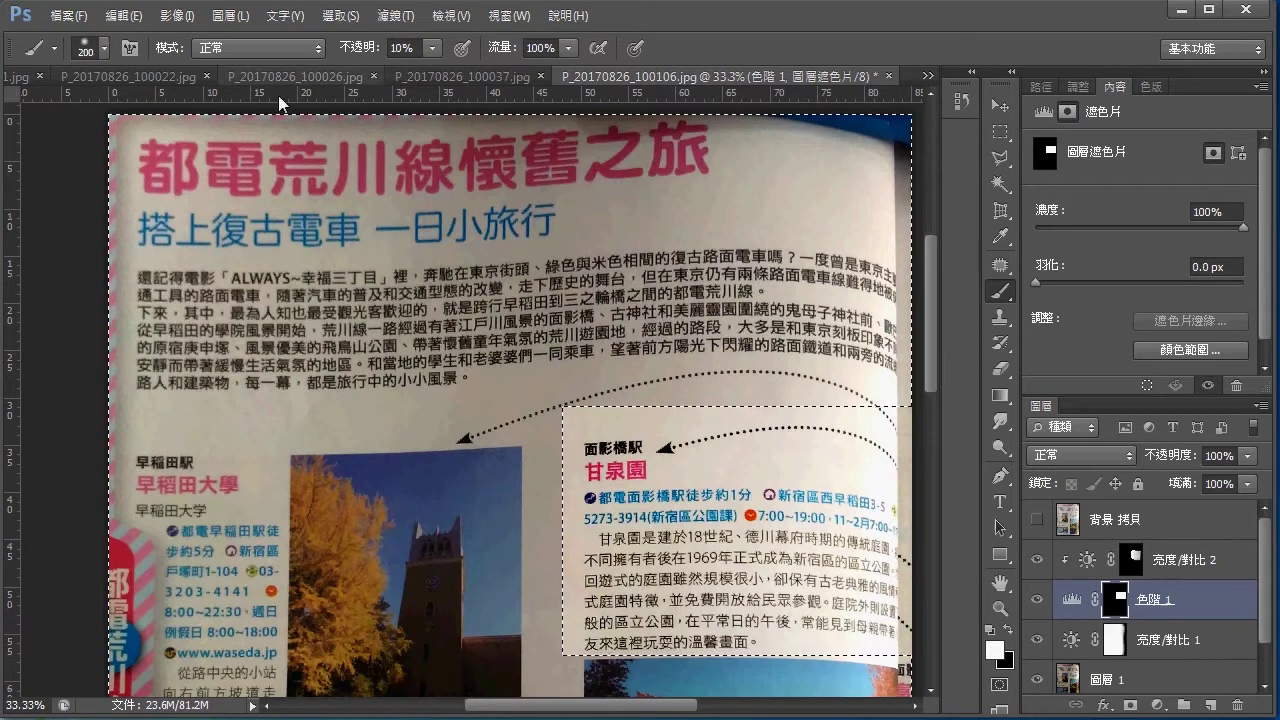
# Select the 亮度/對比 2 layer as the place for a new adjustment layer.
pyautogui.click(360, 25)
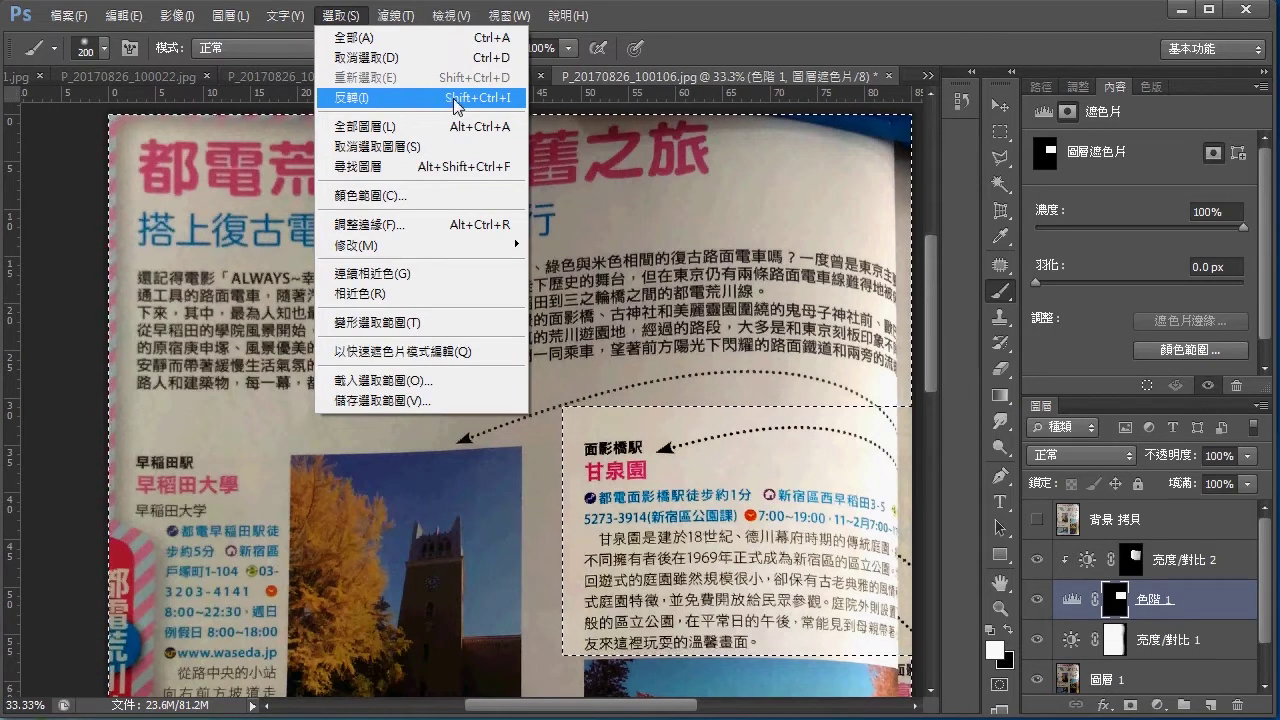
pyautogui.click(712, 56)
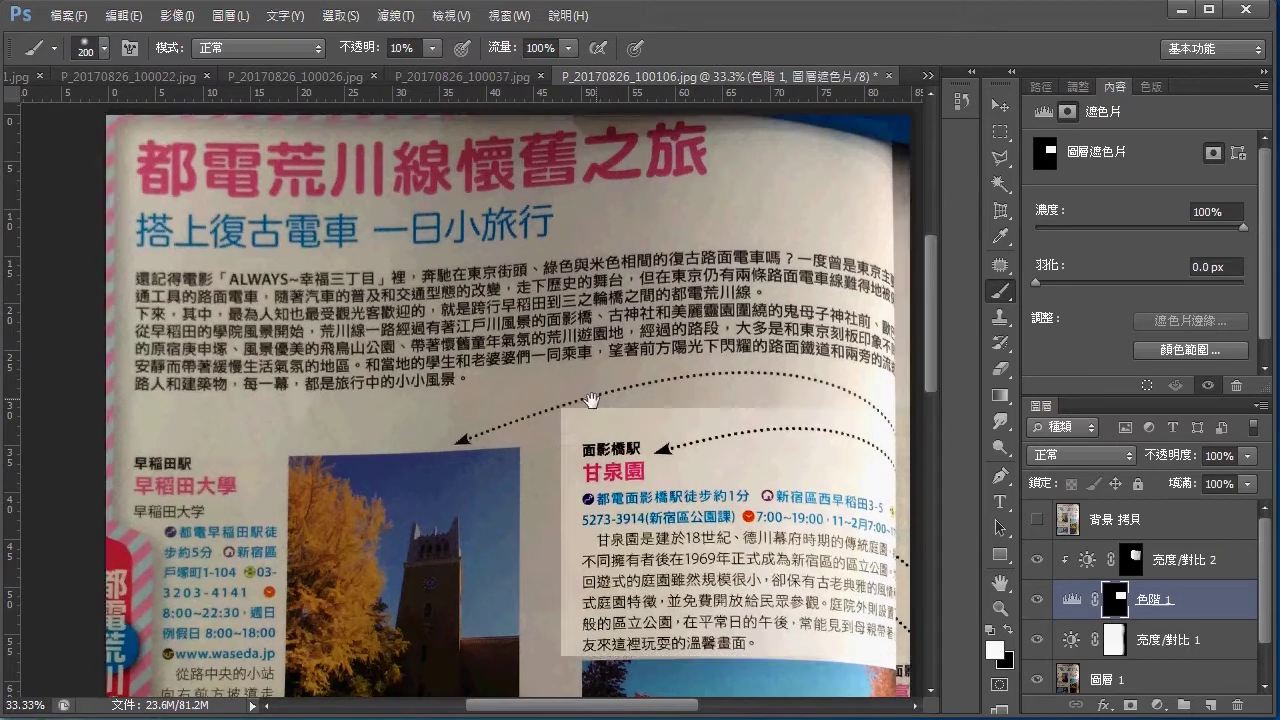
pyautogui.hscroll(2, 600, 380)
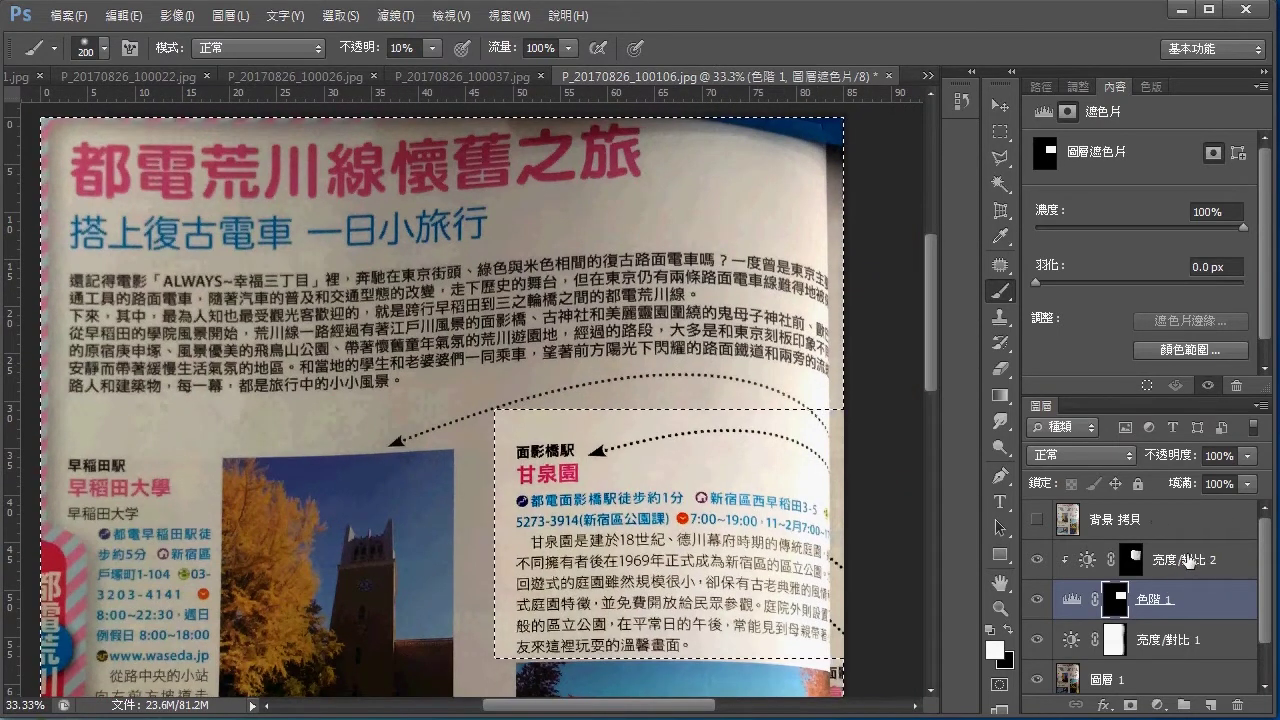
pyautogui.click(1185, 562)
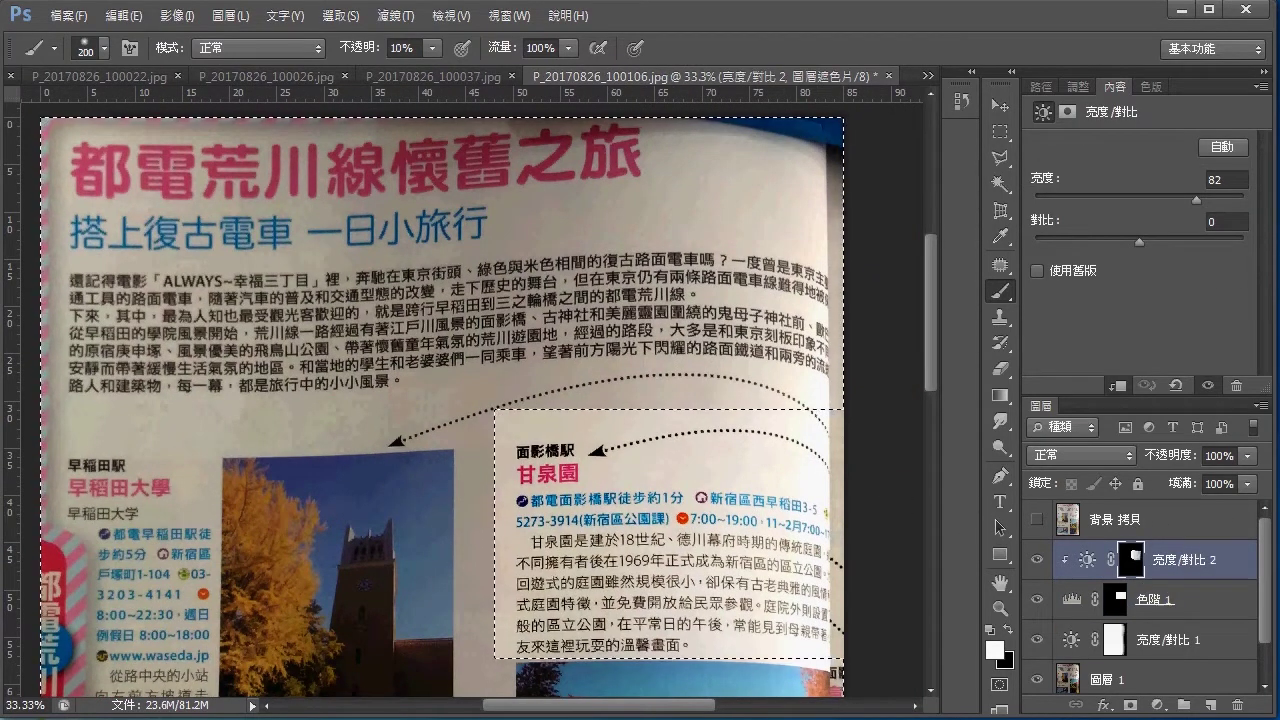
pyautogui.click(1157, 705)
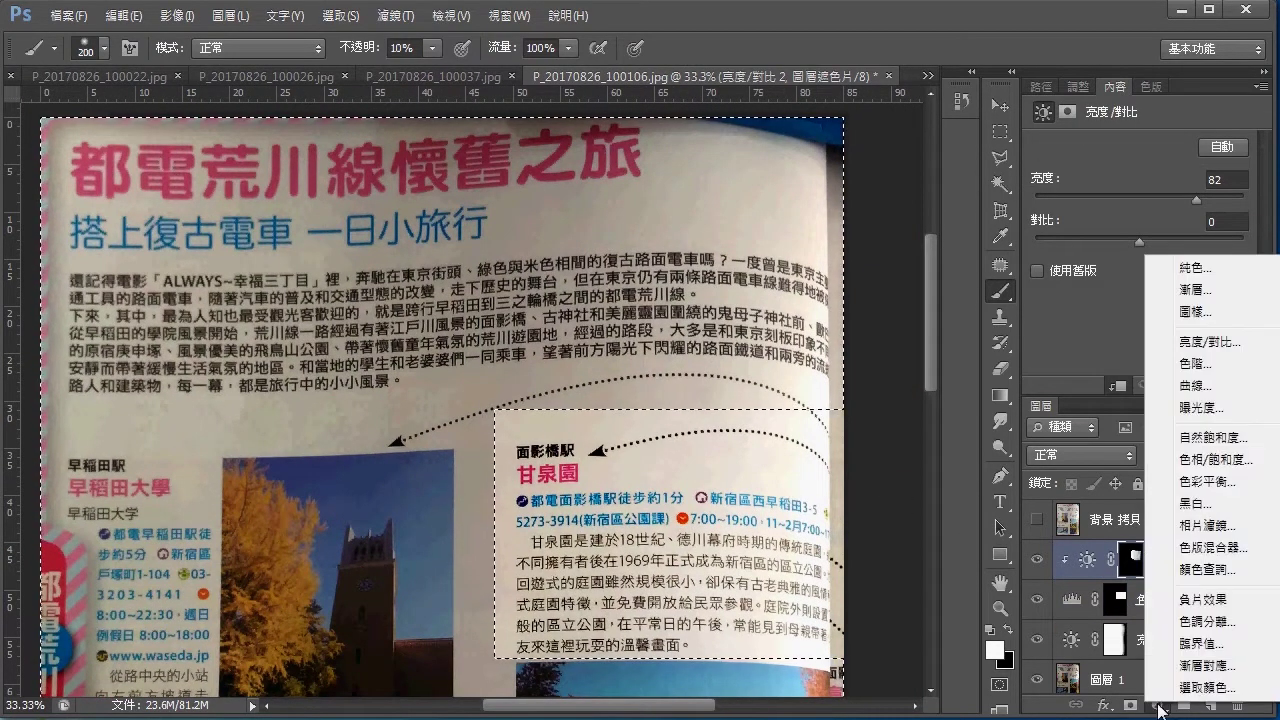
# Add a 亮度/對比 3 Brightness/Contrast layer and settle its brightness at 45.
pyautogui.click(1212, 342)
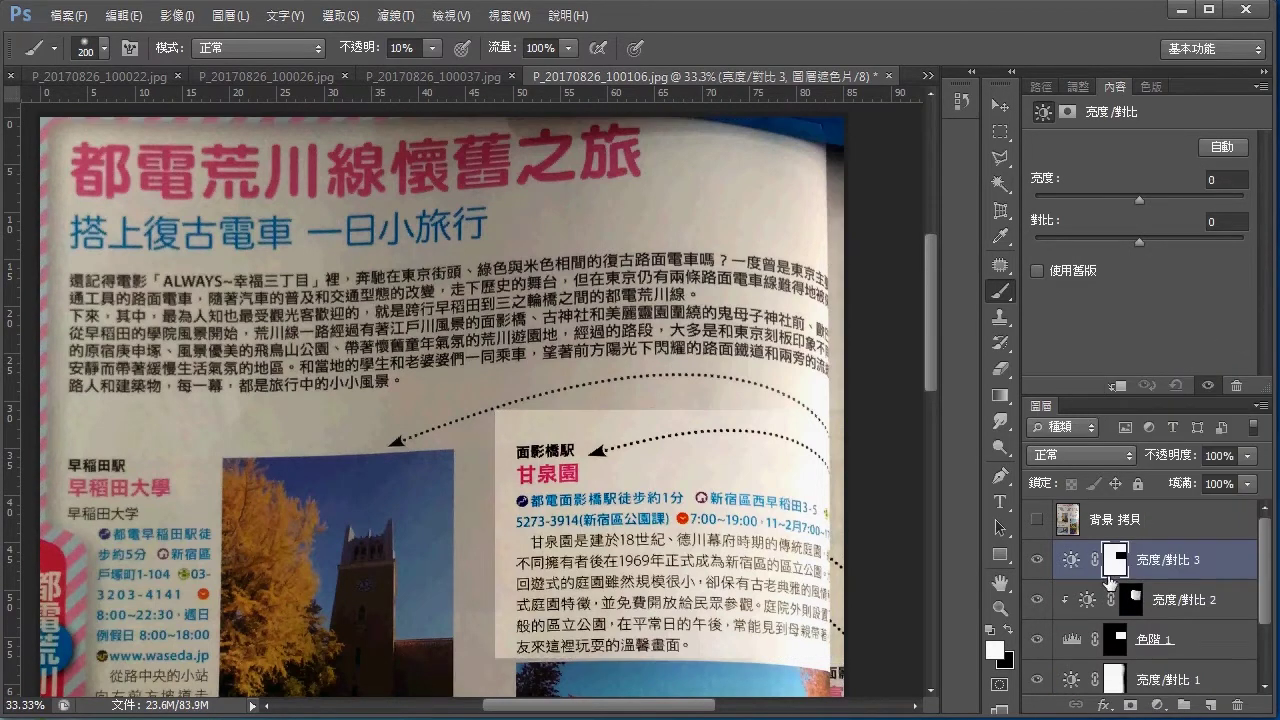
pyautogui.moveTo(470, 392); pyautogui.dragTo(646, 424)
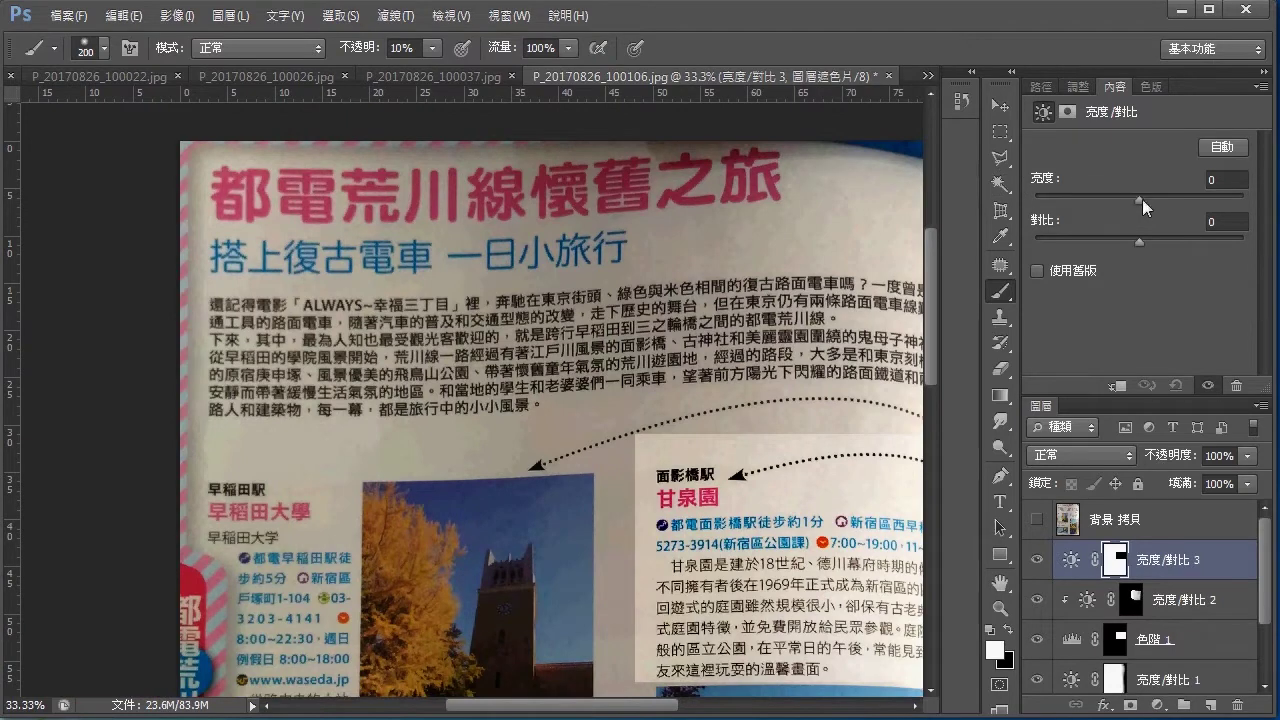
pyautogui.moveTo(1142, 199); pyautogui.dragTo(1169, 199)
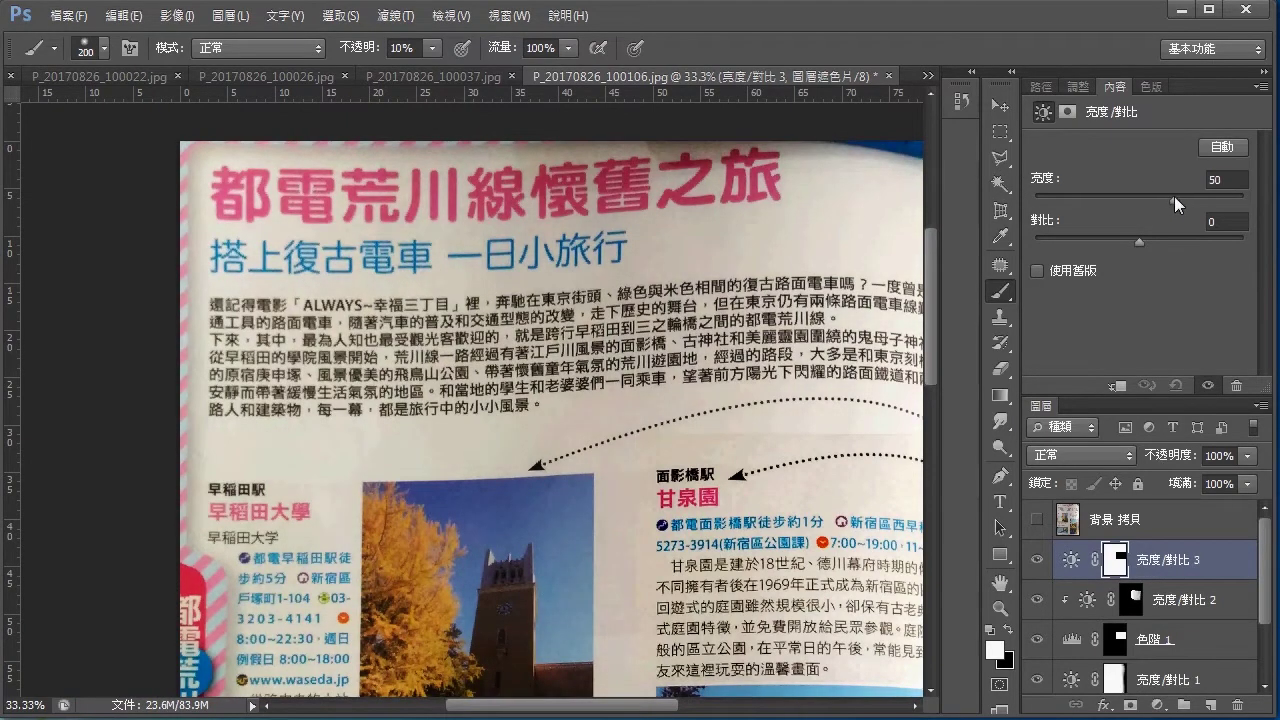
pyautogui.moveTo(1174, 196); pyautogui.dragTo(1170, 195)
pyautogui.moveTo(705, 546)
pyautogui.mouseDown()
pyautogui.moveTo(482, 382)
pyautogui.moveTo(606, 496)
pyautogui.mouseUp()
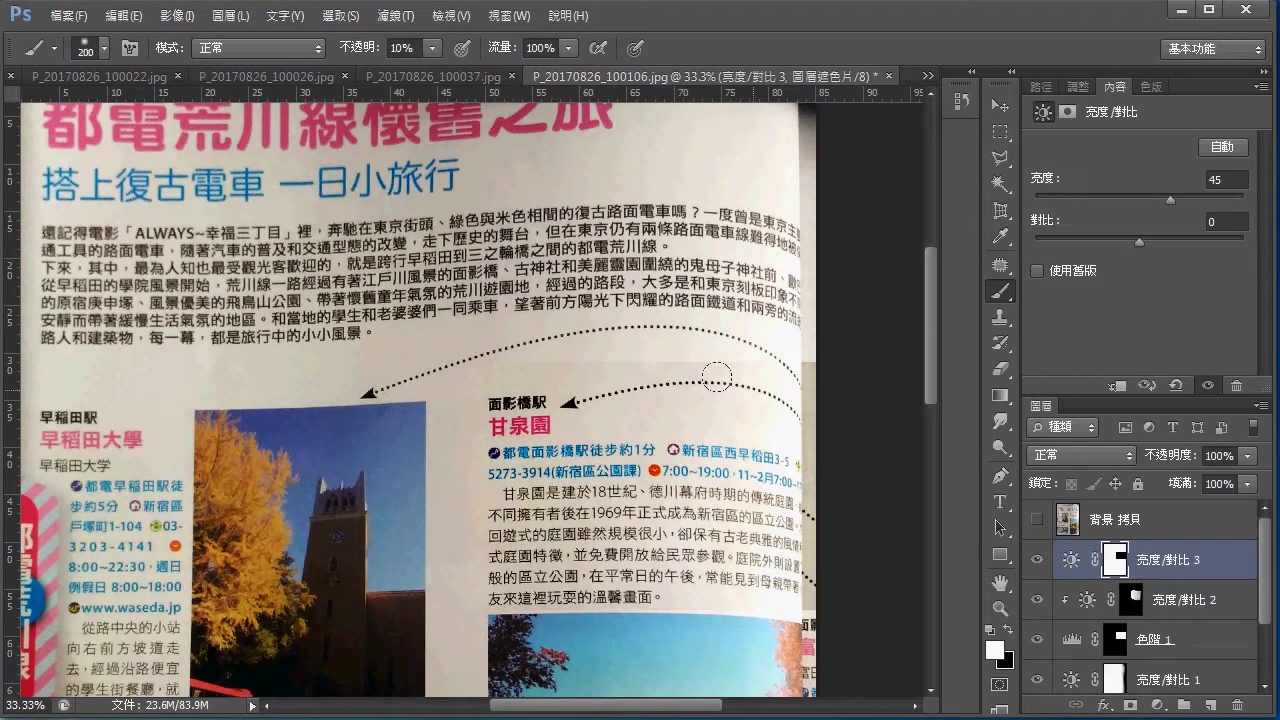
pyautogui.scroll(-1, 871, 505)
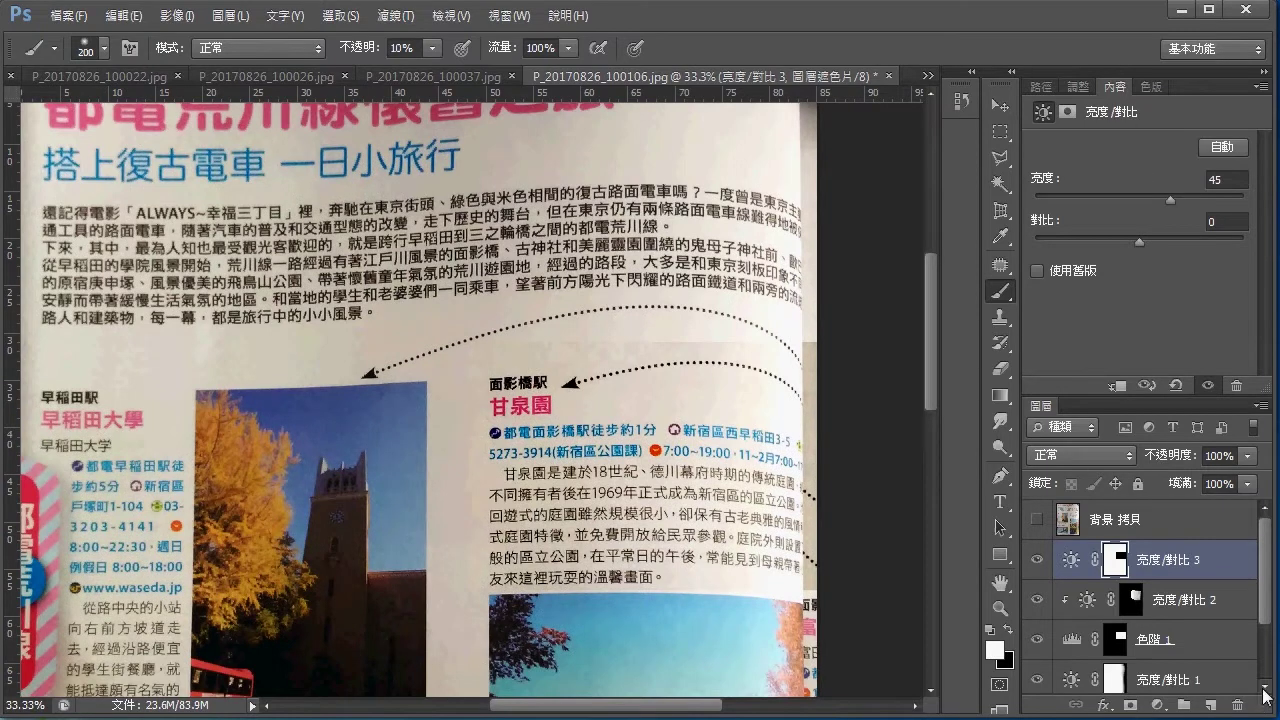
# Make black the foreground colour on the 色階 1 mask, then toggle 亮度/對比 3 to compare.
pyautogui.click(1116, 640)
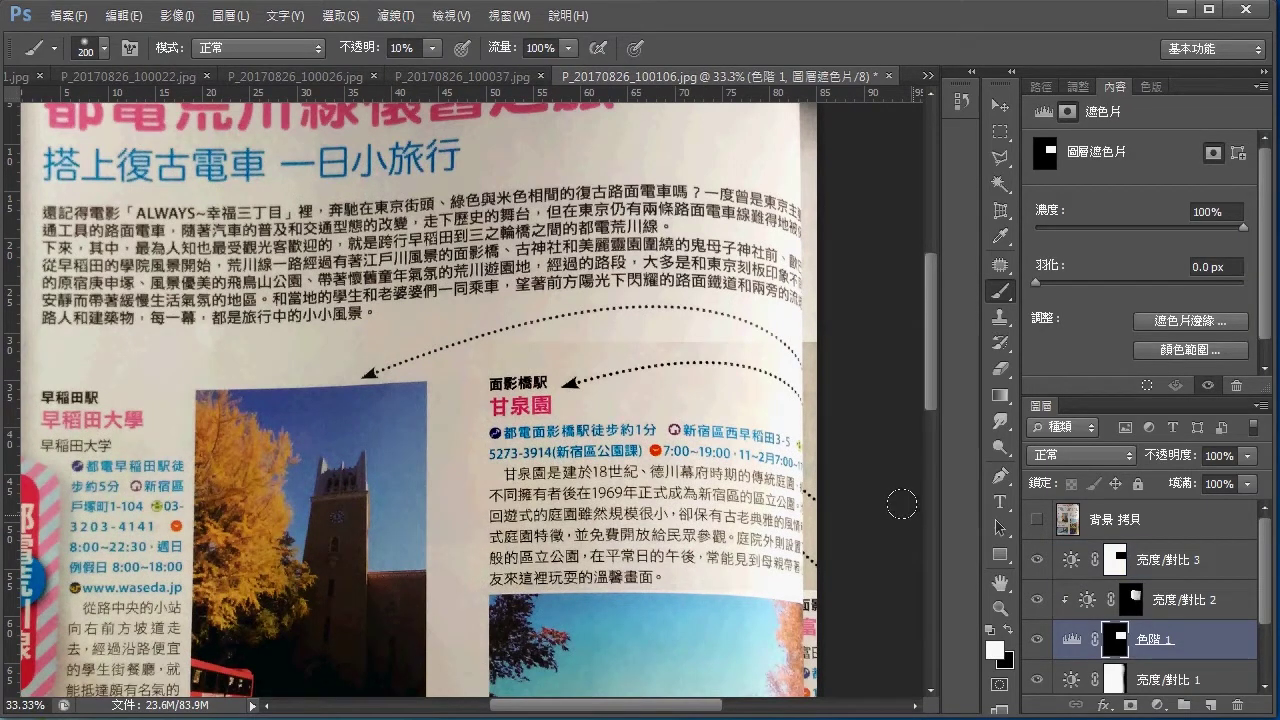
pyautogui.press('x')
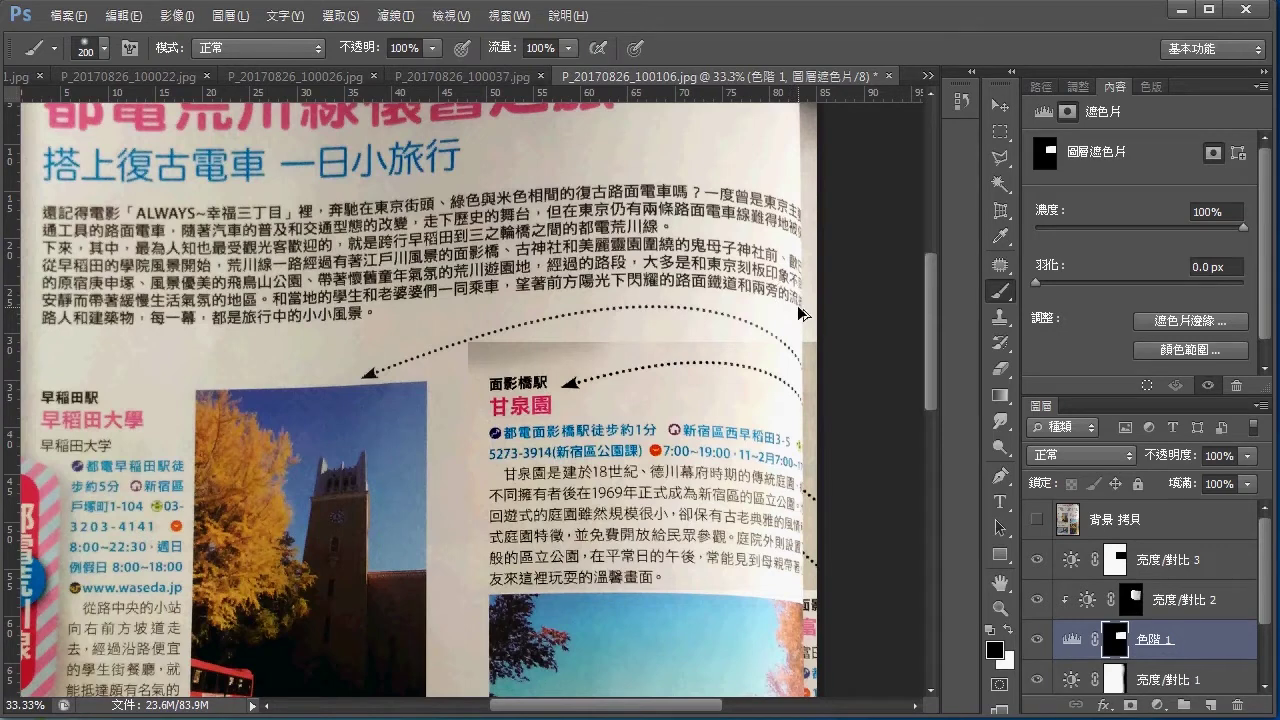
pyautogui.hotkey('alt', ']')
pyautogui.hotkey('alt', ']')
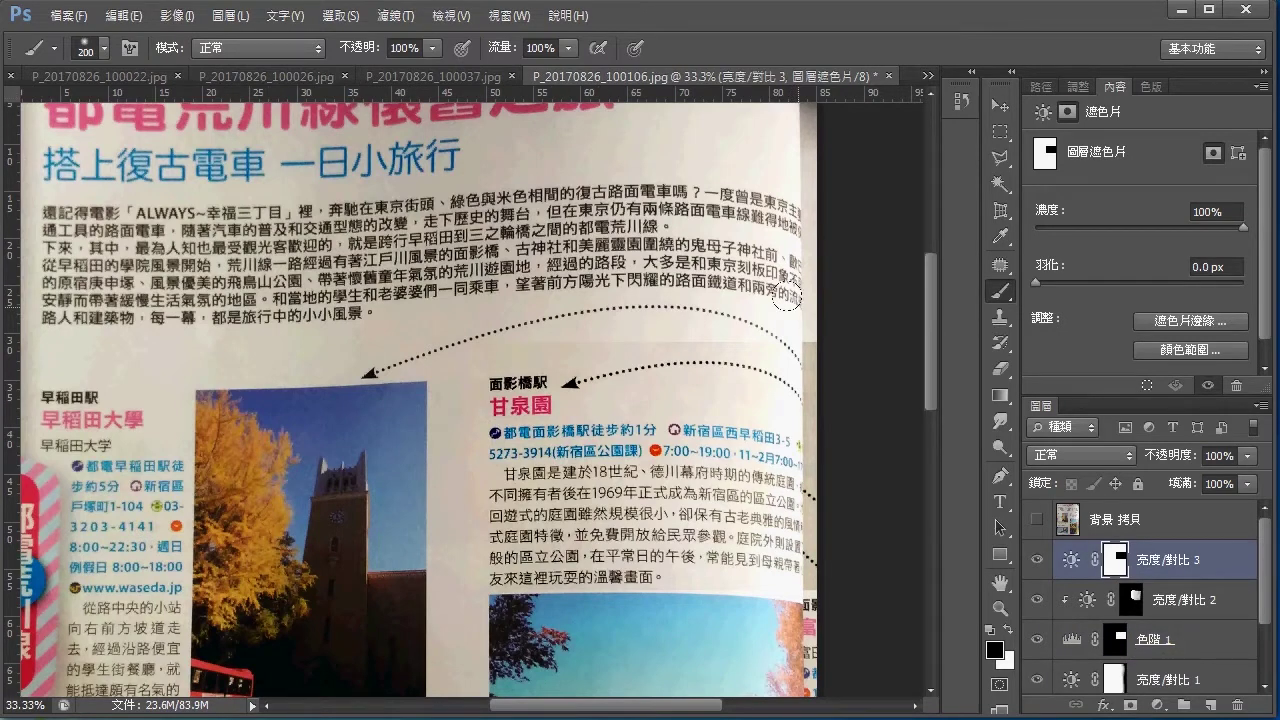
pyautogui.click(1038, 561)
pyautogui.click(1038, 561)
pyautogui.moveTo(785, 482)
pyautogui.mouseDown()
pyautogui.moveTo(832, 414)
pyautogui.moveTo(735, 446)
pyautogui.mouseUp()
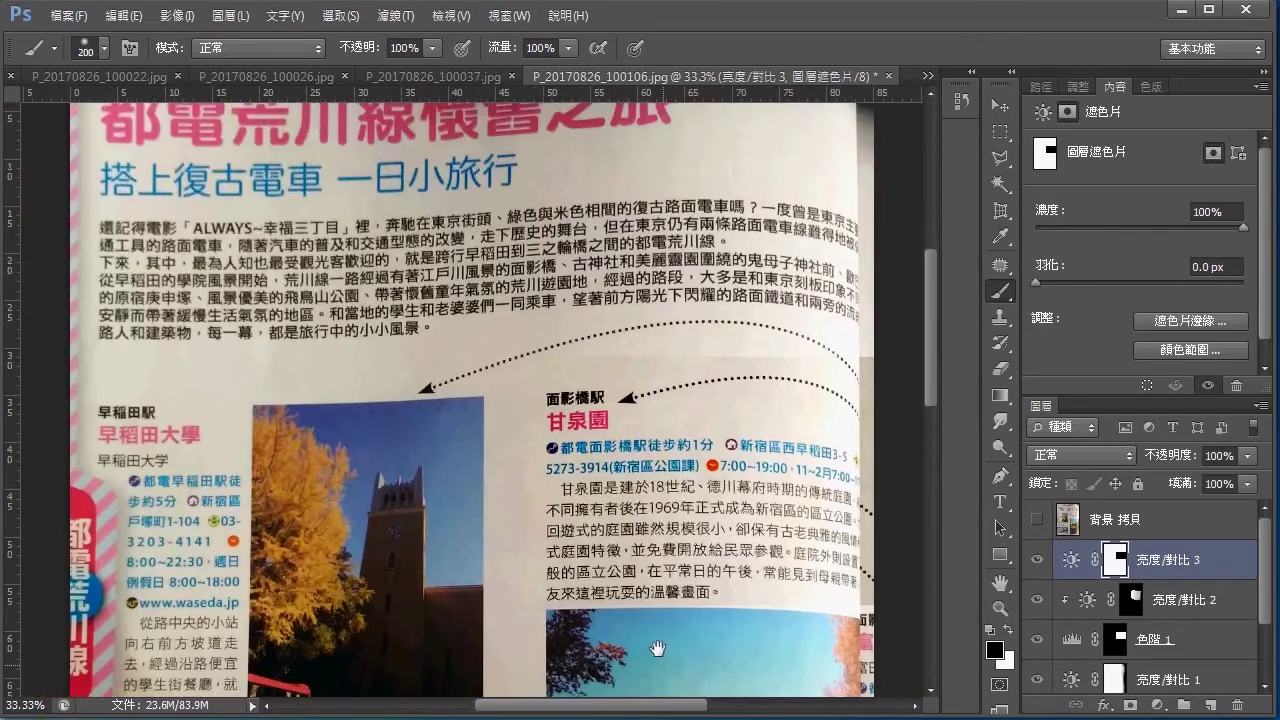
pyautogui.moveTo(735, 446); pyautogui.dragTo(656, 640)
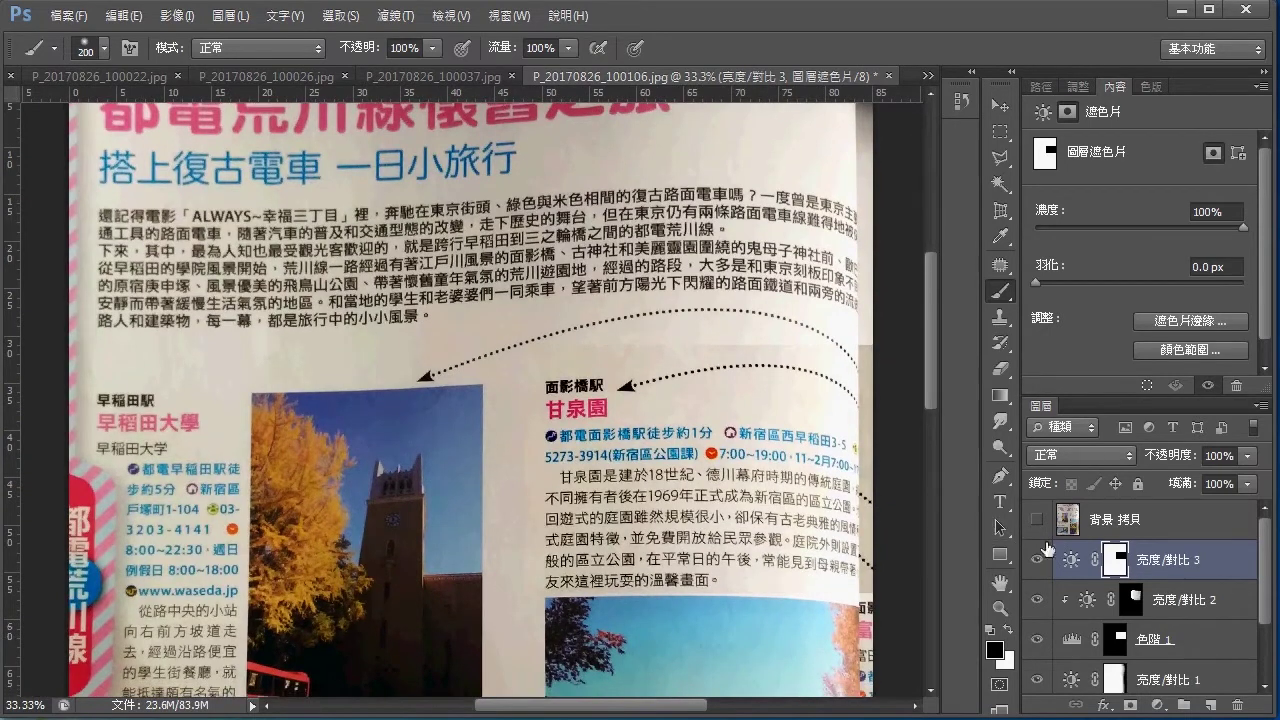
# Compare 亮度/對比 3 on and off, leave it hidden, and select the 色階 1 mask.
pyautogui.click(1037, 559)
pyautogui.click(1037, 559)
pyautogui.click(1037, 560)
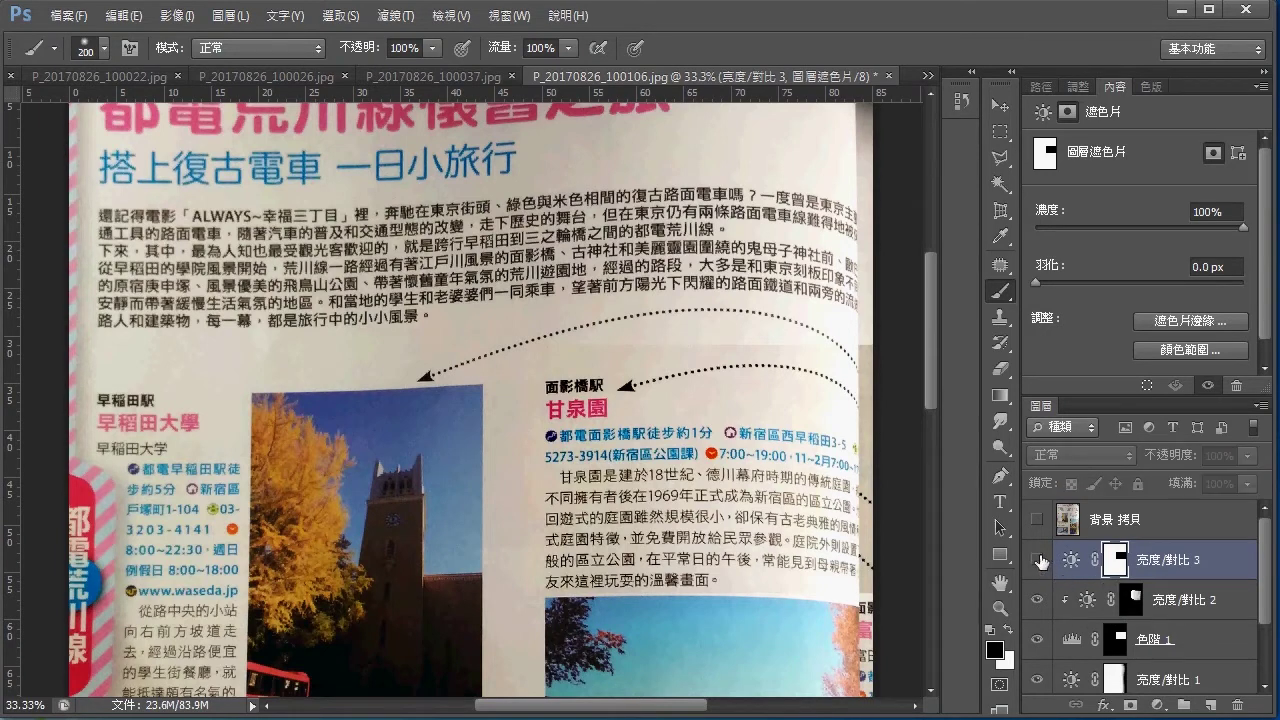
pyautogui.click(1117, 650)
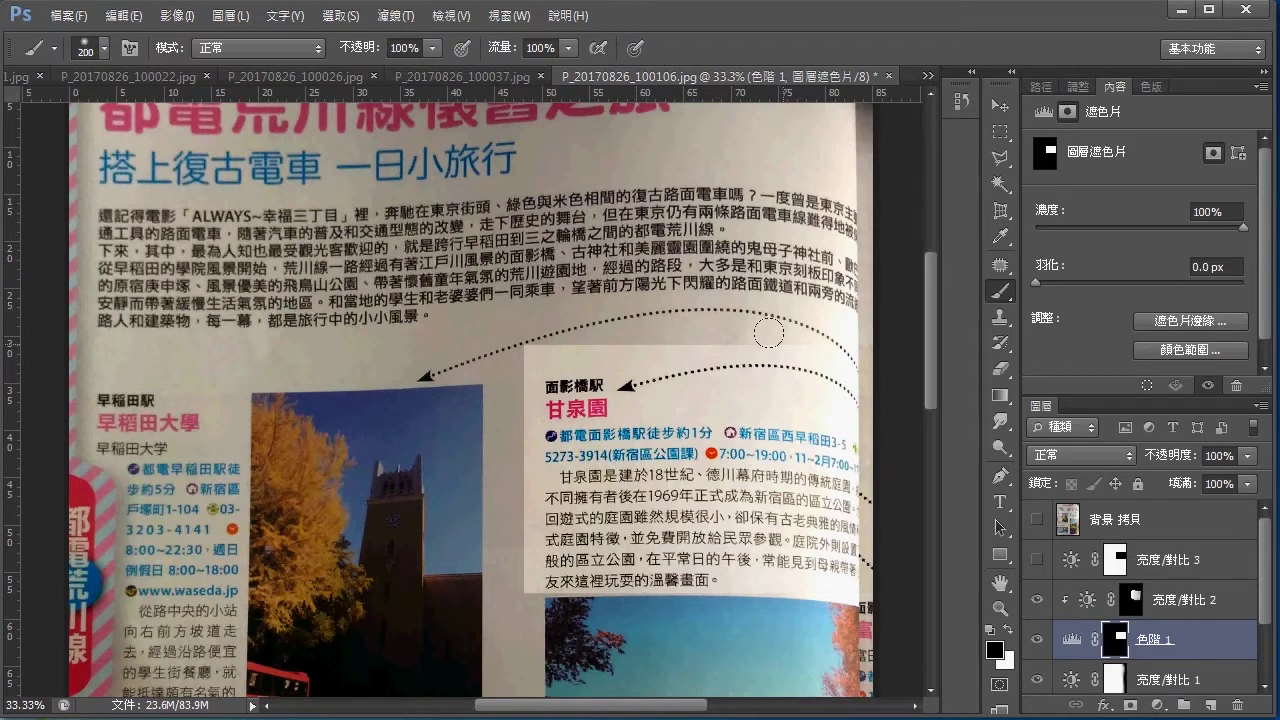
# Paint black with a soft 100 px brush along the box and sky-photo edges.
pyautogui.moveTo(490, 345); pyautogui.dragTo(725, 350)
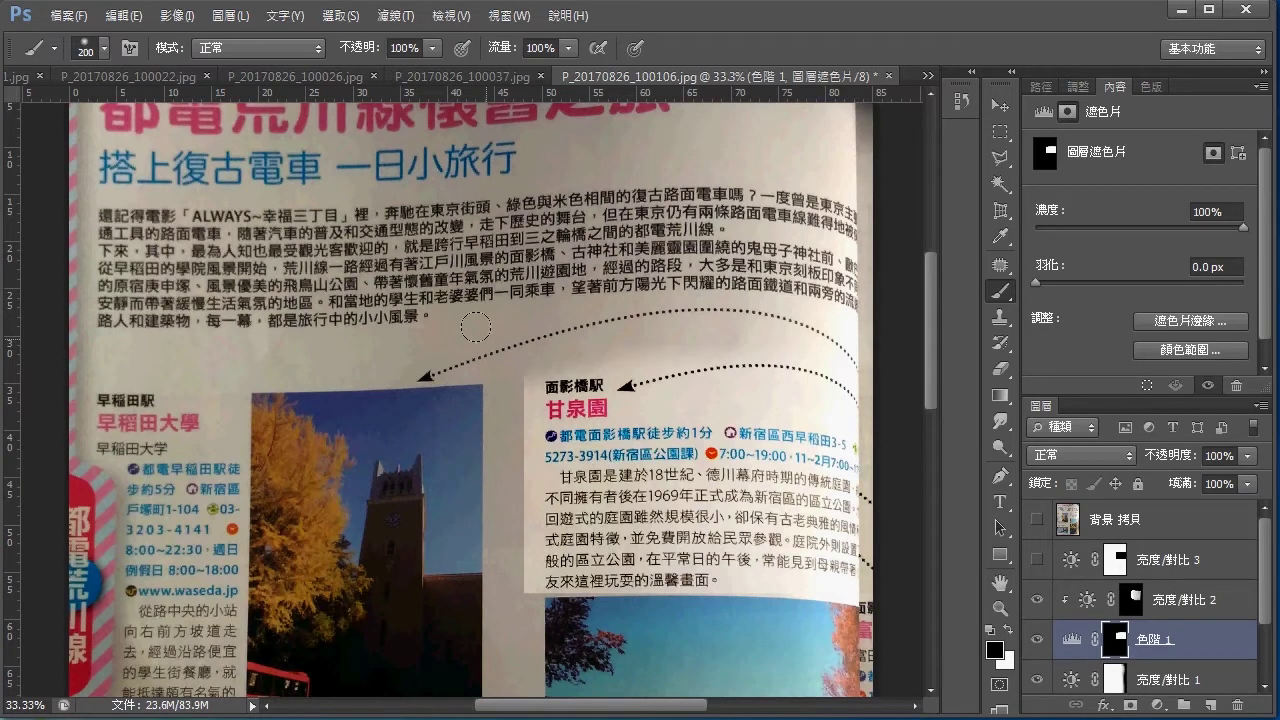
pyautogui.moveTo(481, 444); pyautogui.dragTo(490, 481)
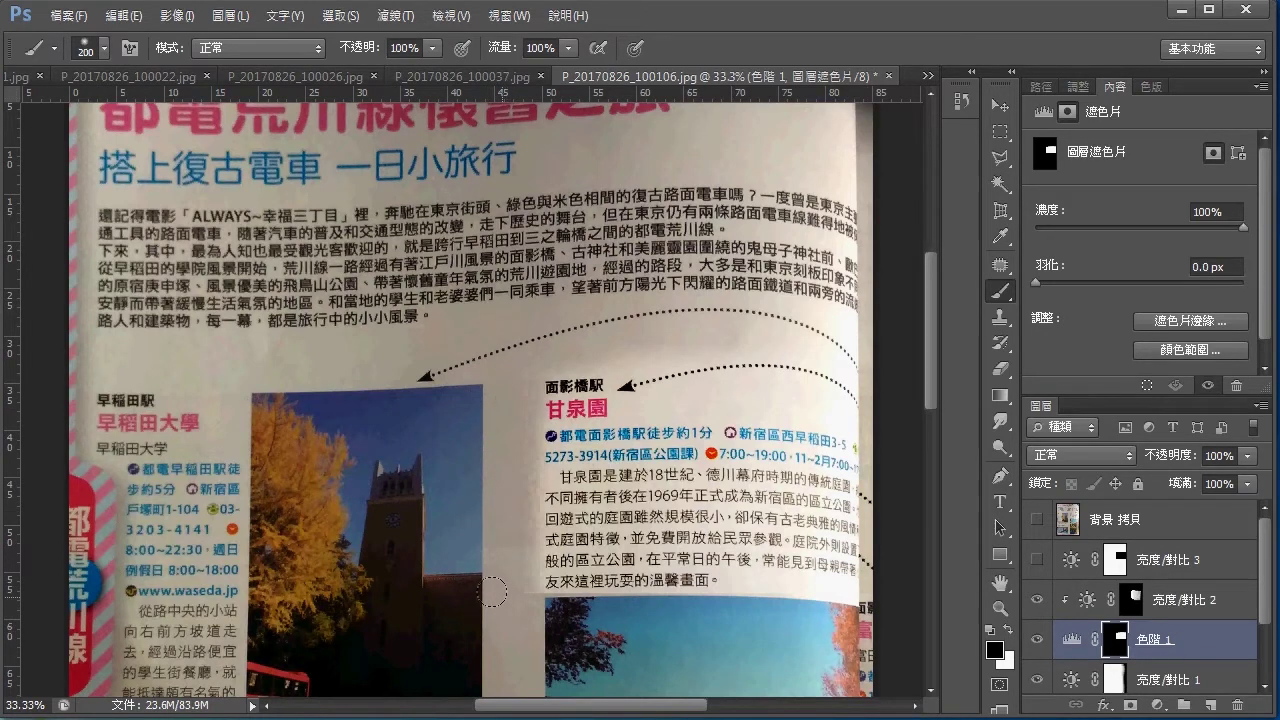
pyautogui.press('[')
pyautogui.press('[')
pyautogui.press('[')
pyautogui.moveTo(538, 612)
pyautogui.mouseDown()
pyautogui.moveTo(817, 603)
pyautogui.moveTo(885, 630)
pyautogui.mouseUp()
pyautogui.moveTo(530, 612); pyautogui.dragTo(561, 656)
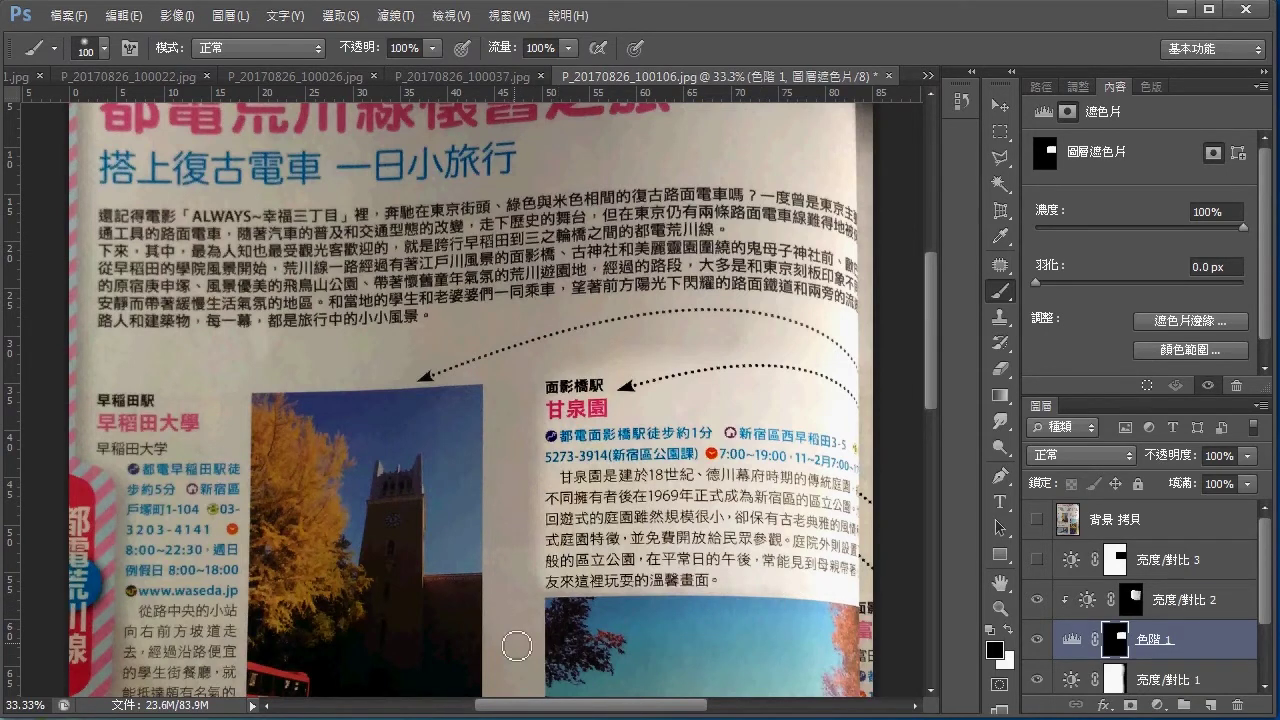
pyautogui.rightClick(630, 289)
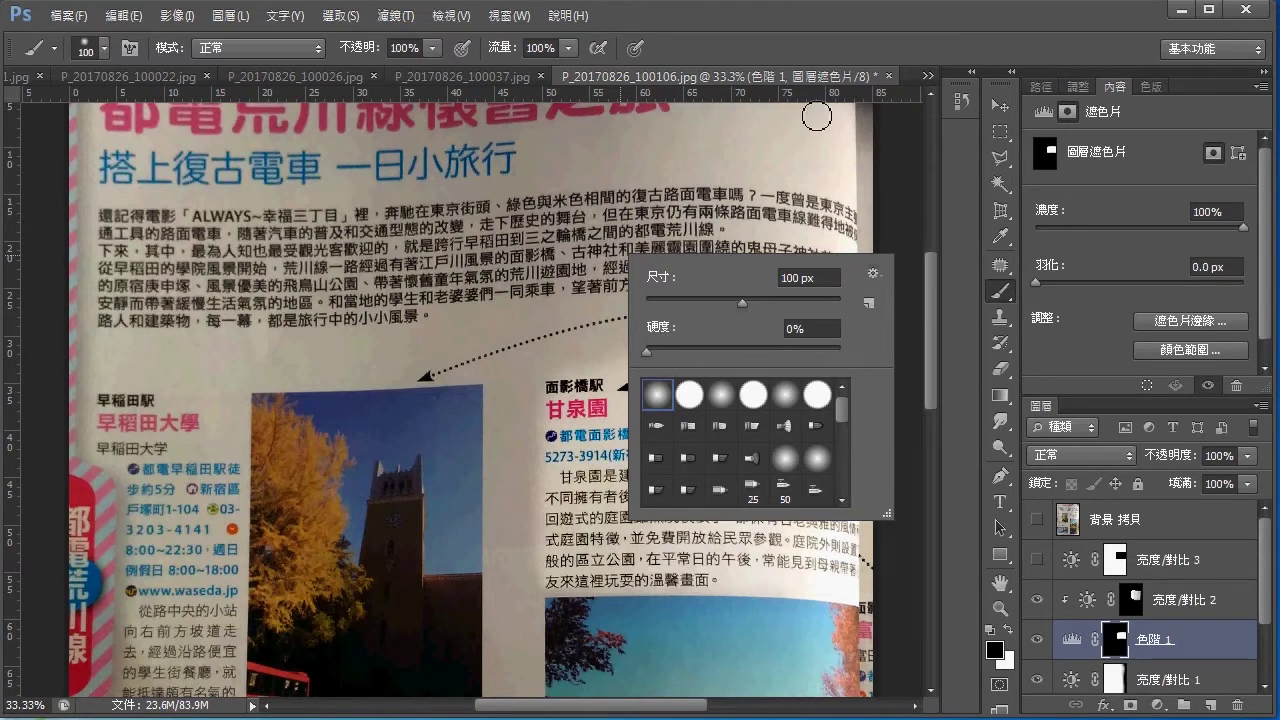
pyautogui.click(810, 58)
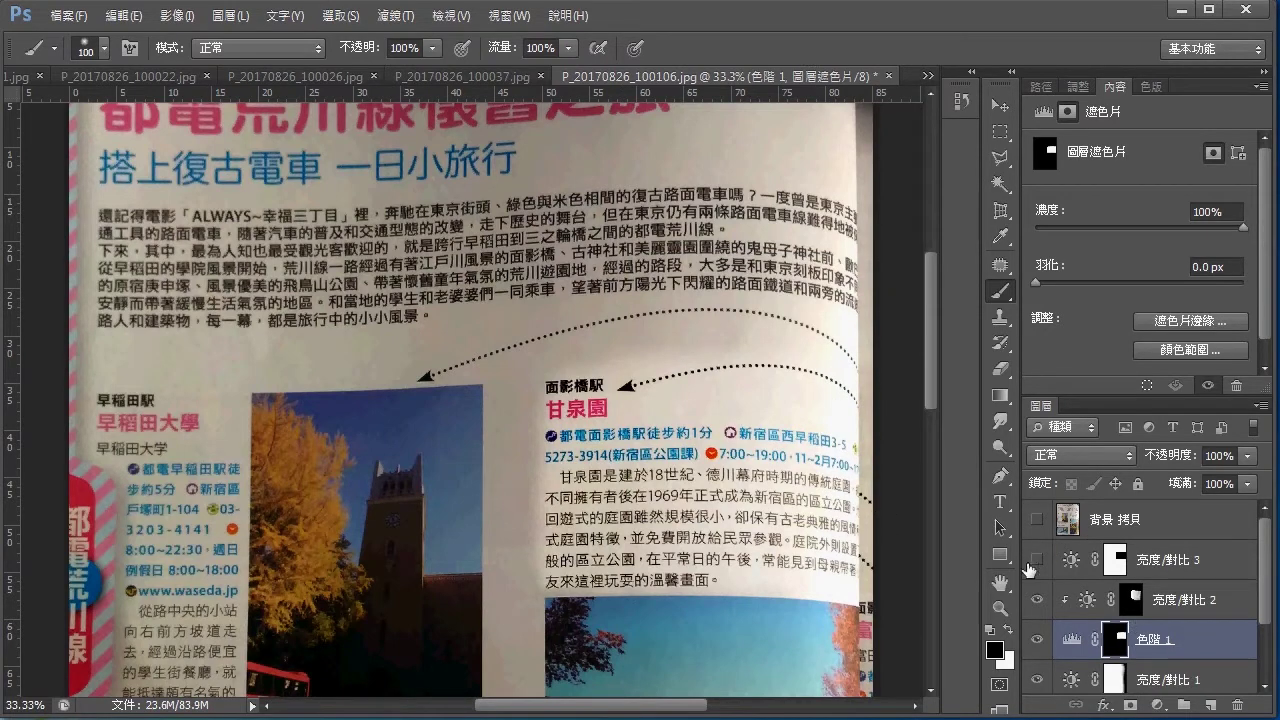
# Load the 色階 1 mask as a selection and delete 亮度/對比 3's existing mask.
pyautogui.moveTo(1112, 640); pyautogui.dragTo(1113, 648)
pyautogui.keyDown('ctrl'); pyautogui.click(1113, 648); pyautogui.keyUp('ctrl')
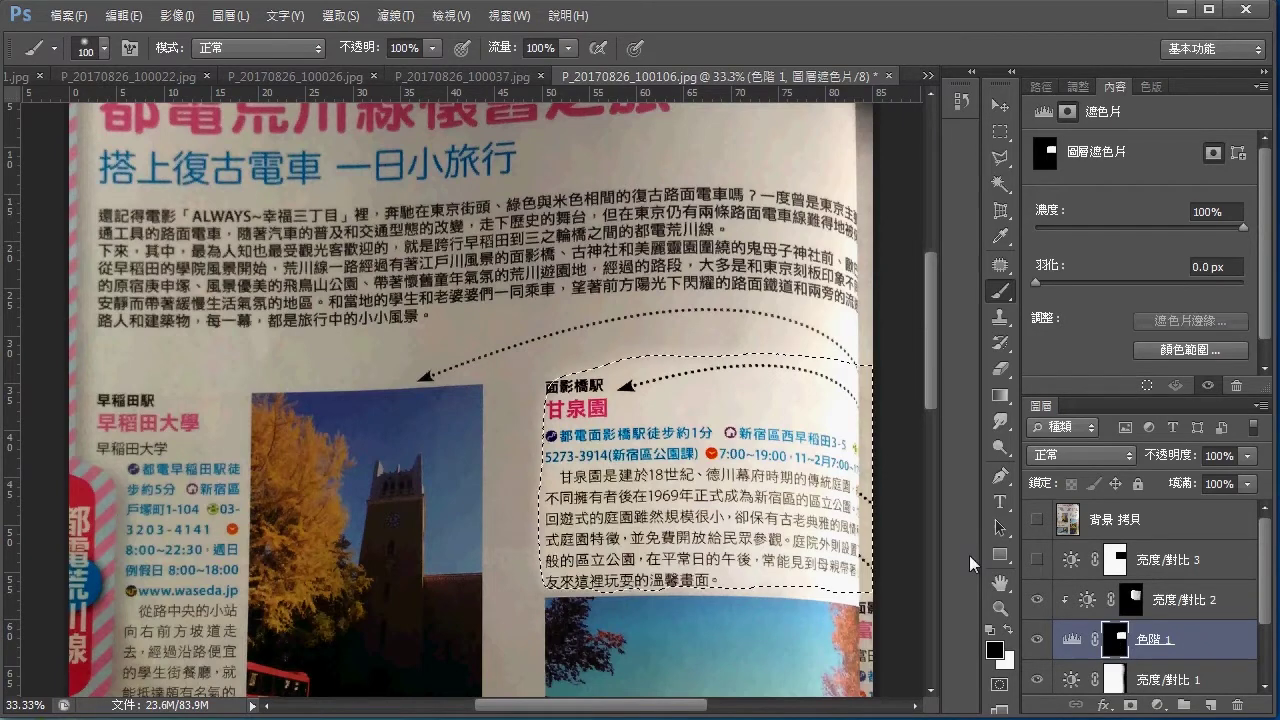
pyautogui.click(1037, 560)
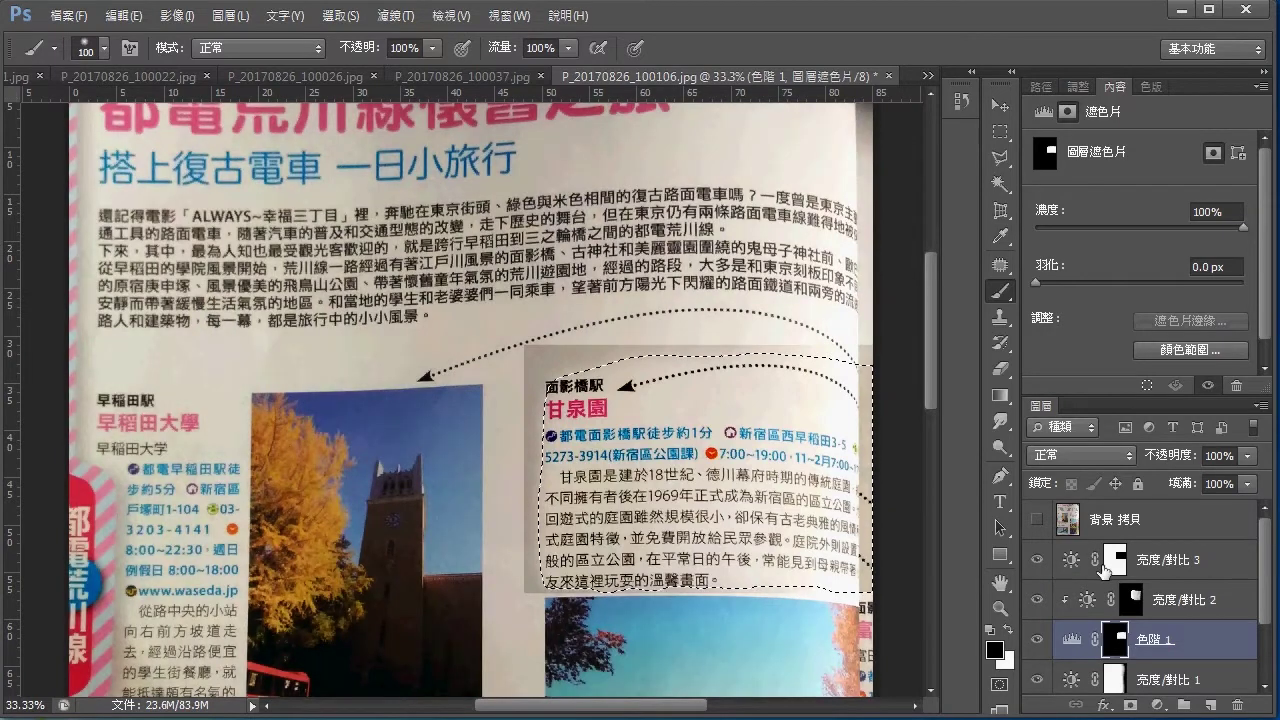
pyautogui.click(1115, 562)
pyautogui.rightClick(1117, 565)
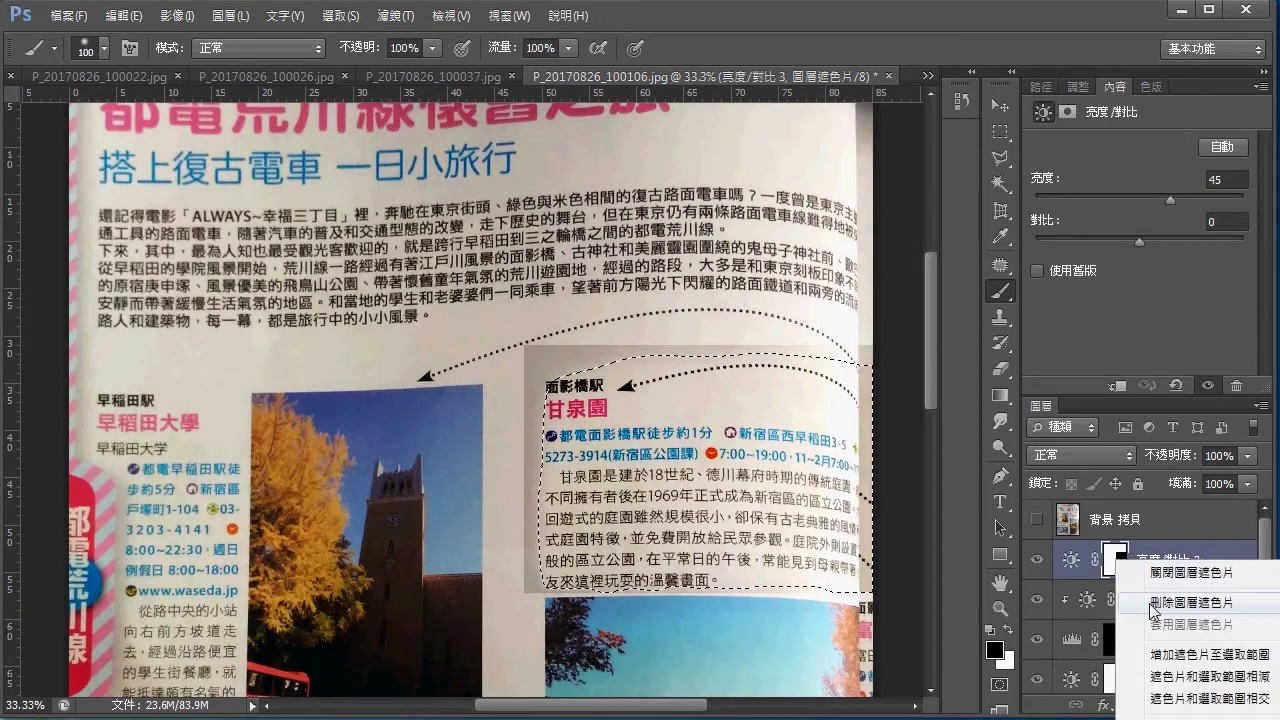
pyautogui.click(1152, 603)
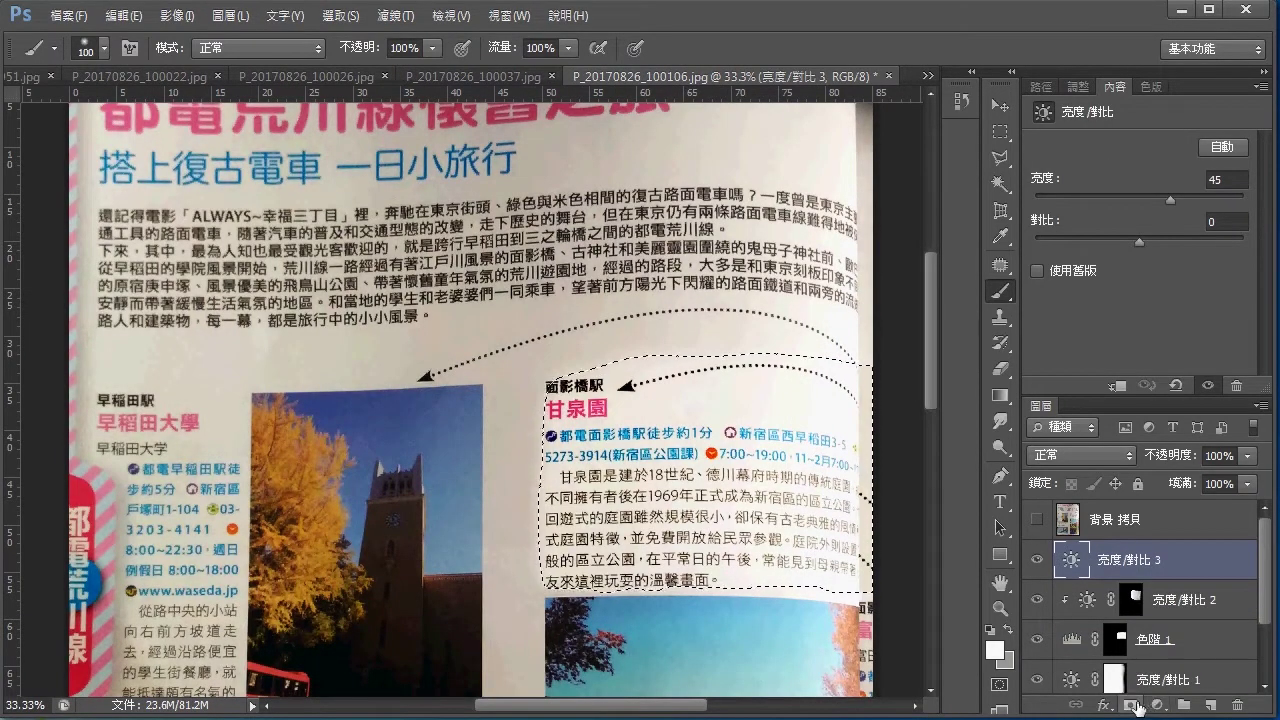
# Add and invert a selection mask on 亮度/對比 3, then delete it and hide the layer.
pyautogui.click(1131, 705)
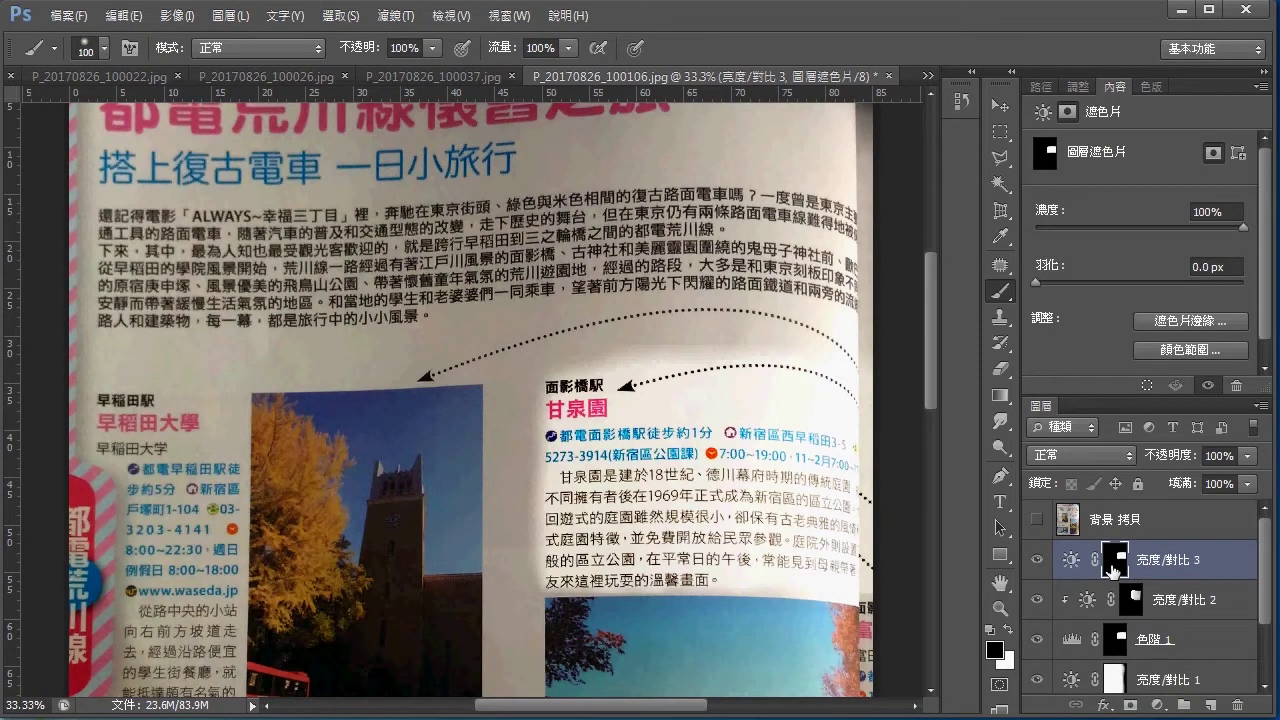
pyautogui.moveTo(1120, 570); pyautogui.dragTo(1123, 577)
pyautogui.hotkey('ctrl', 'i')
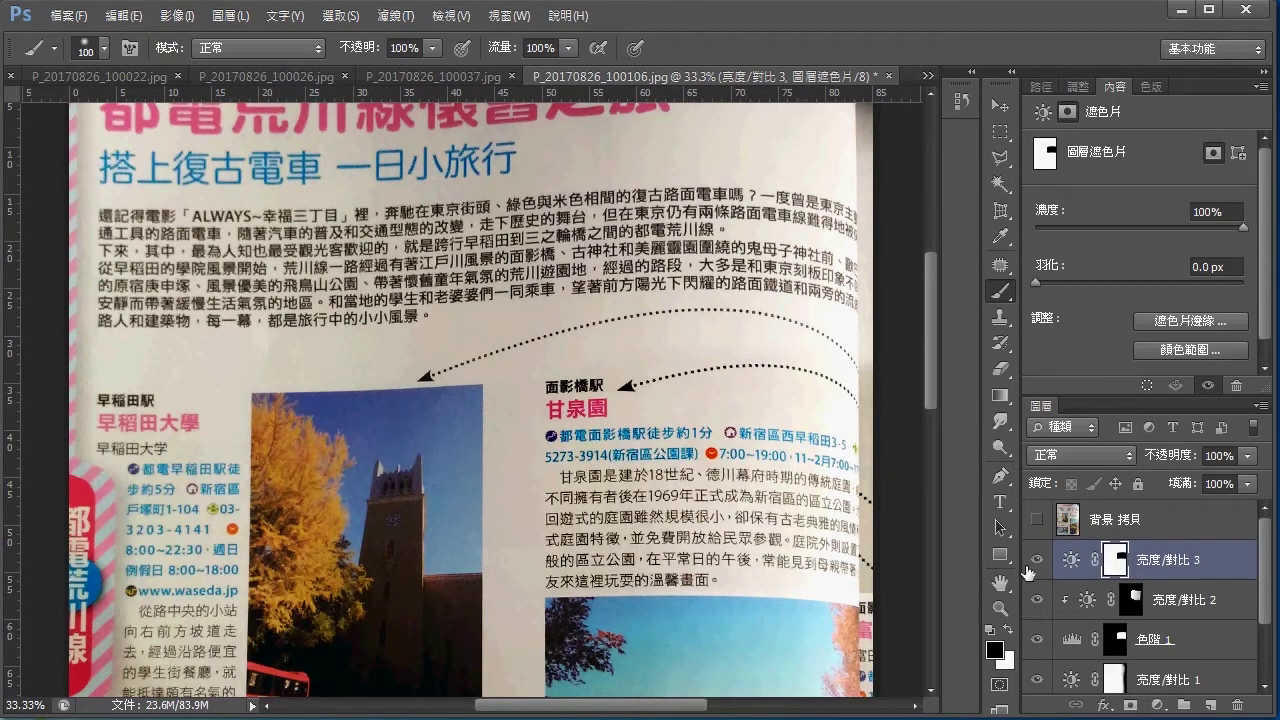
pyautogui.rightClick(1117, 556)
pyautogui.click(1157, 594)
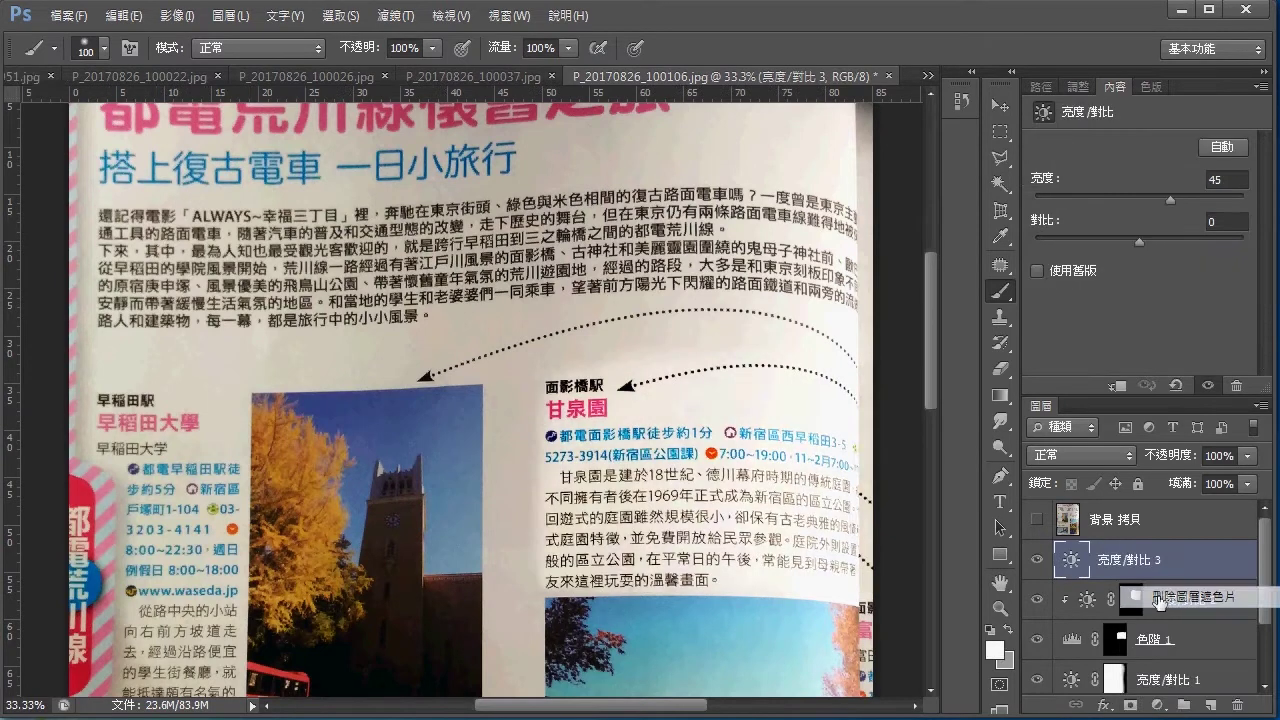
pyautogui.click(1036, 560)
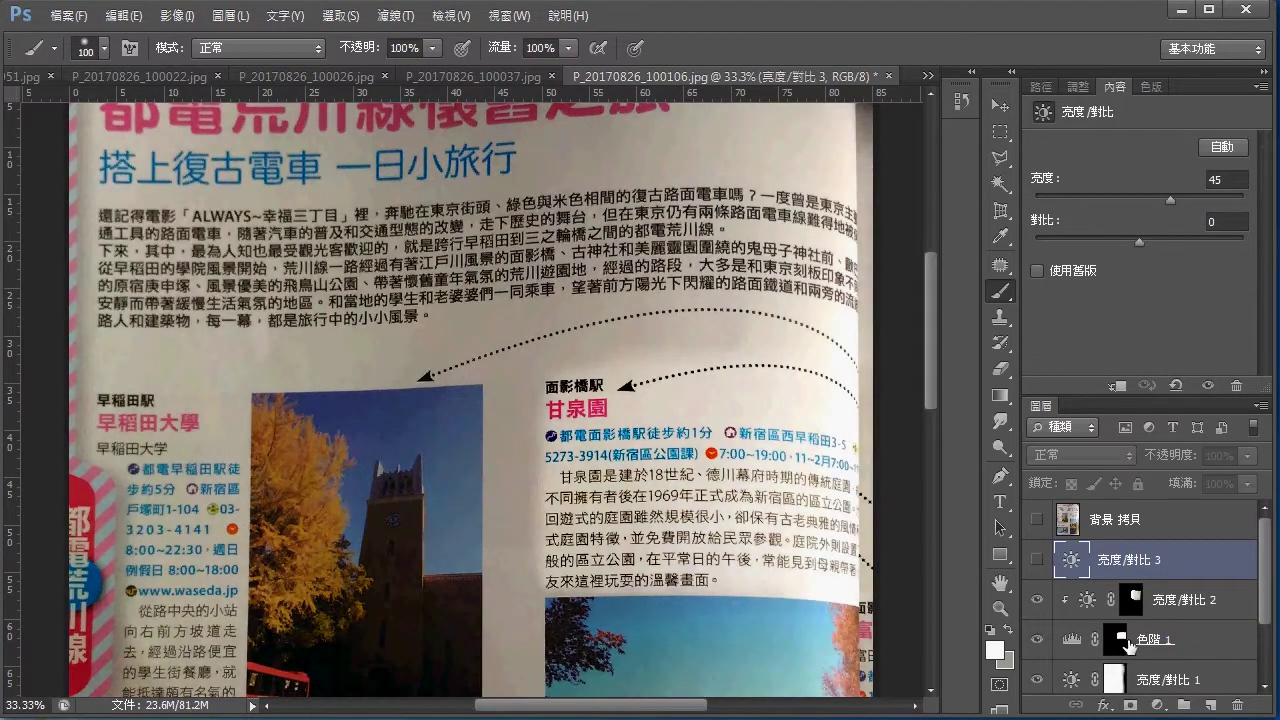
pyautogui.click(1122, 640)
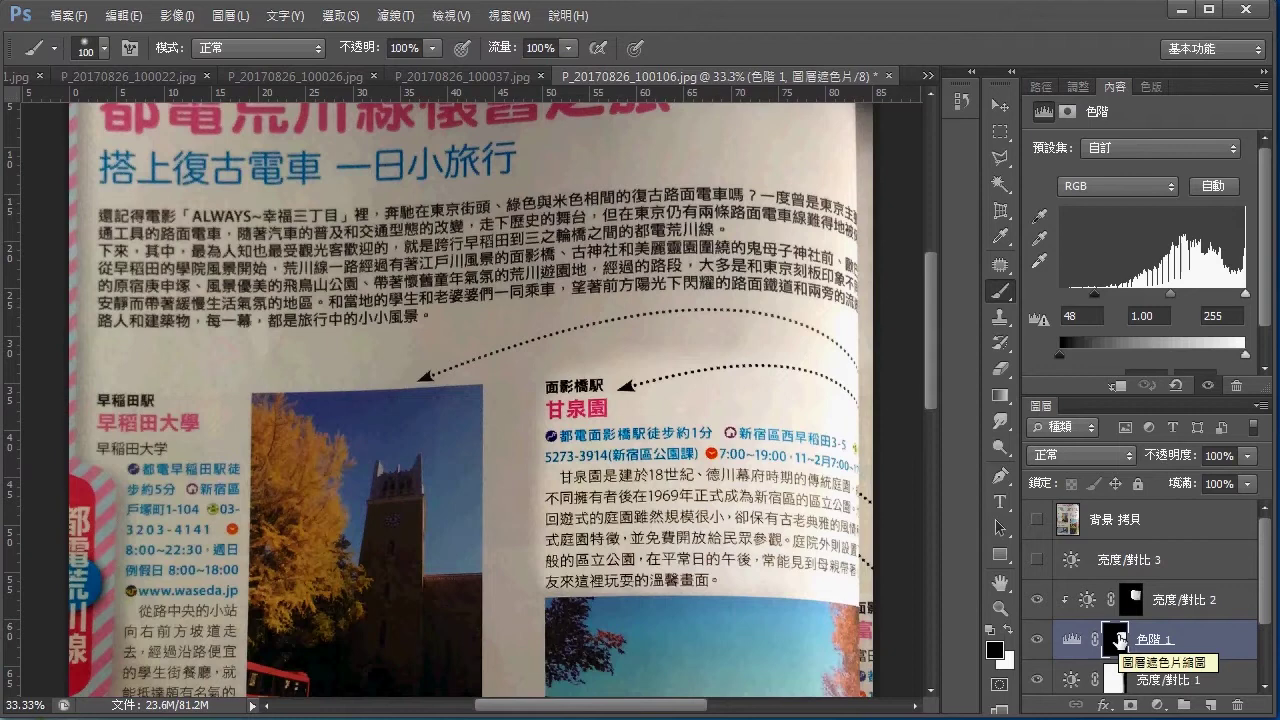
# Enlarge the soft brush to 300 px on the 色階 1 mask, then load that mask as a selection.
pyautogui.click(1120, 641)
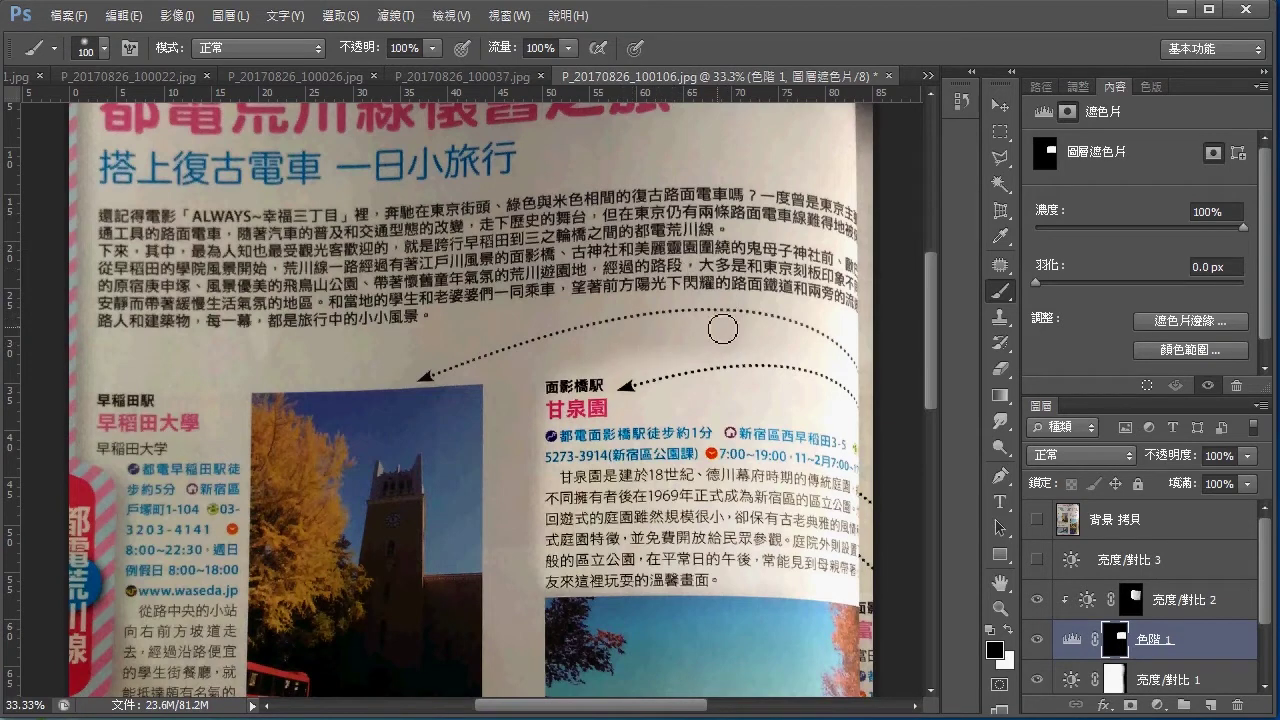
pyautogui.press(']')
pyautogui.press(']')
pyautogui.press(']')
pyautogui.rightClick(683, 299)
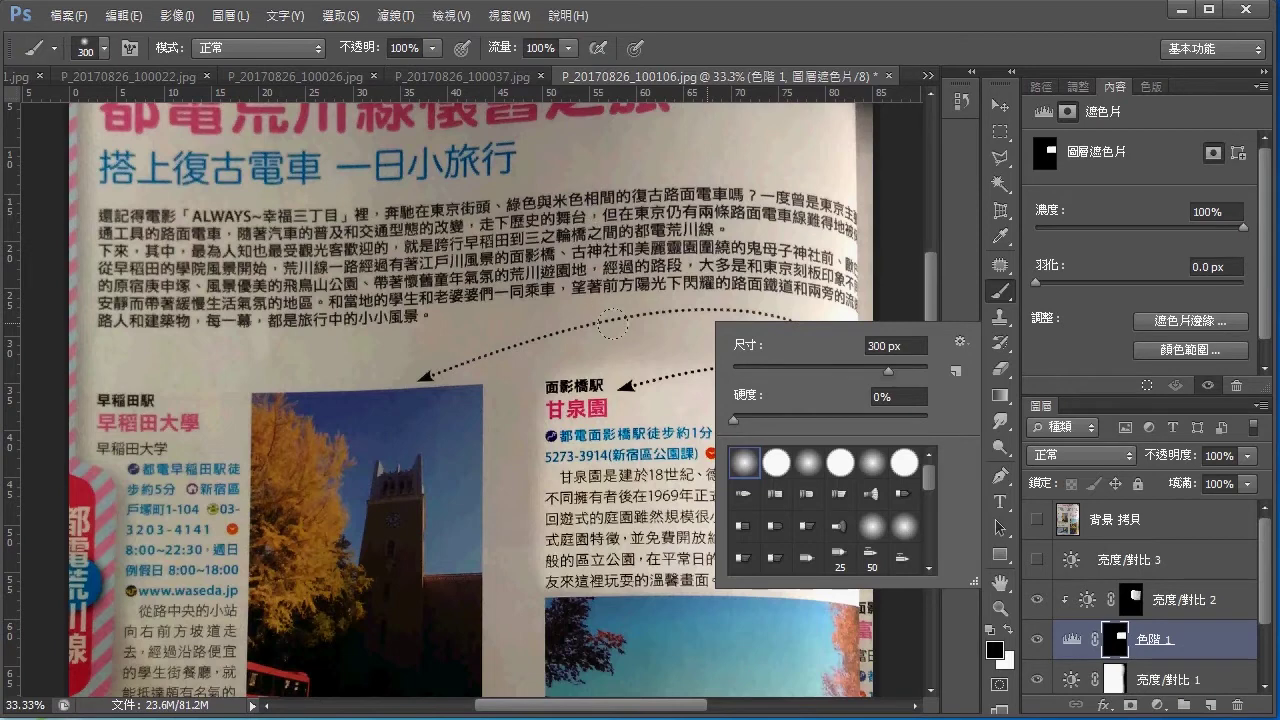
pyautogui.press('Return')
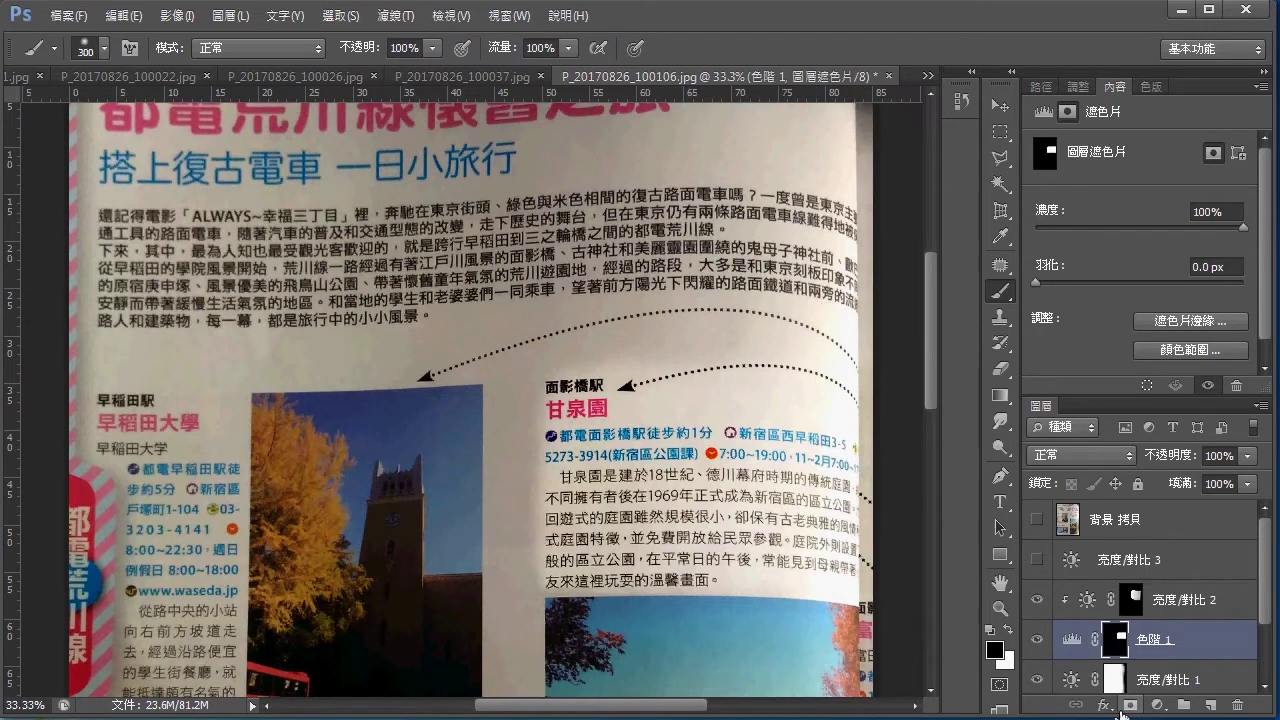
pyautogui.keyDown('ctrl'); pyautogui.click(1113, 645); pyautogui.keyUp('ctrl')
# Show 亮度/對比 3, give it an inverted mask from the selection, and set brightness to 42.
pyautogui.click(1037, 564)
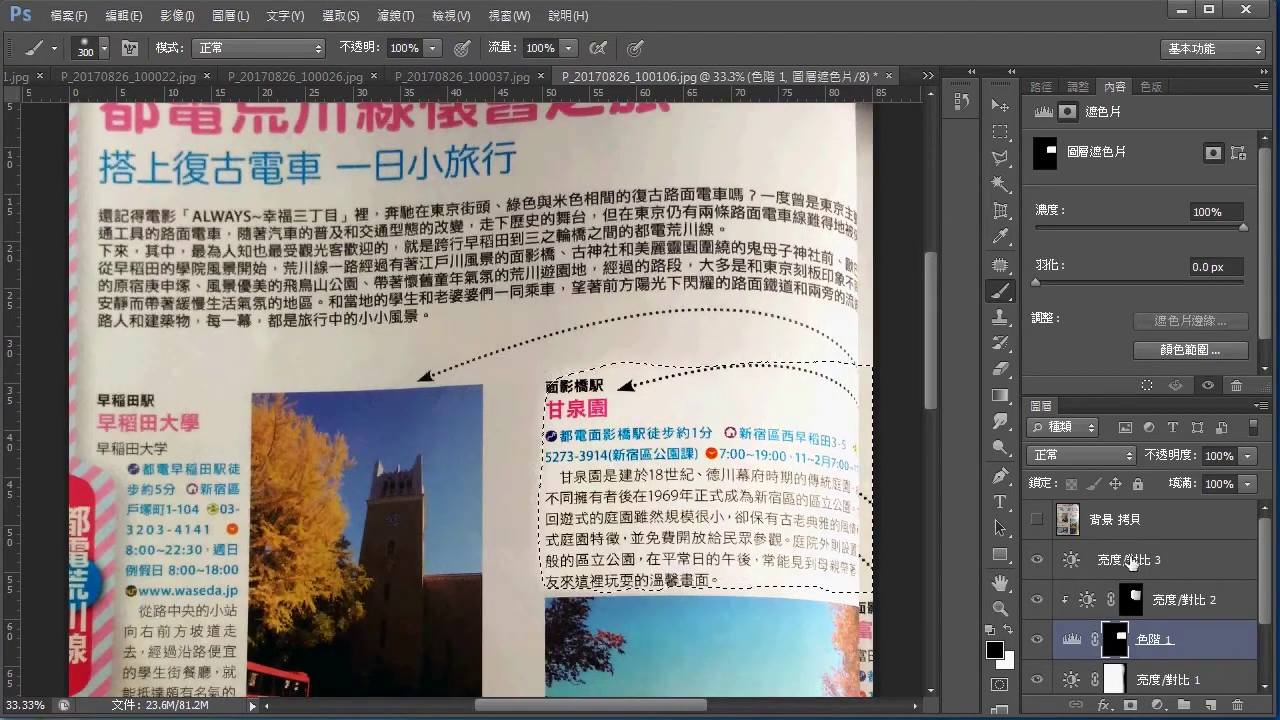
pyautogui.click(1135, 561)
pyautogui.click(1131, 704)
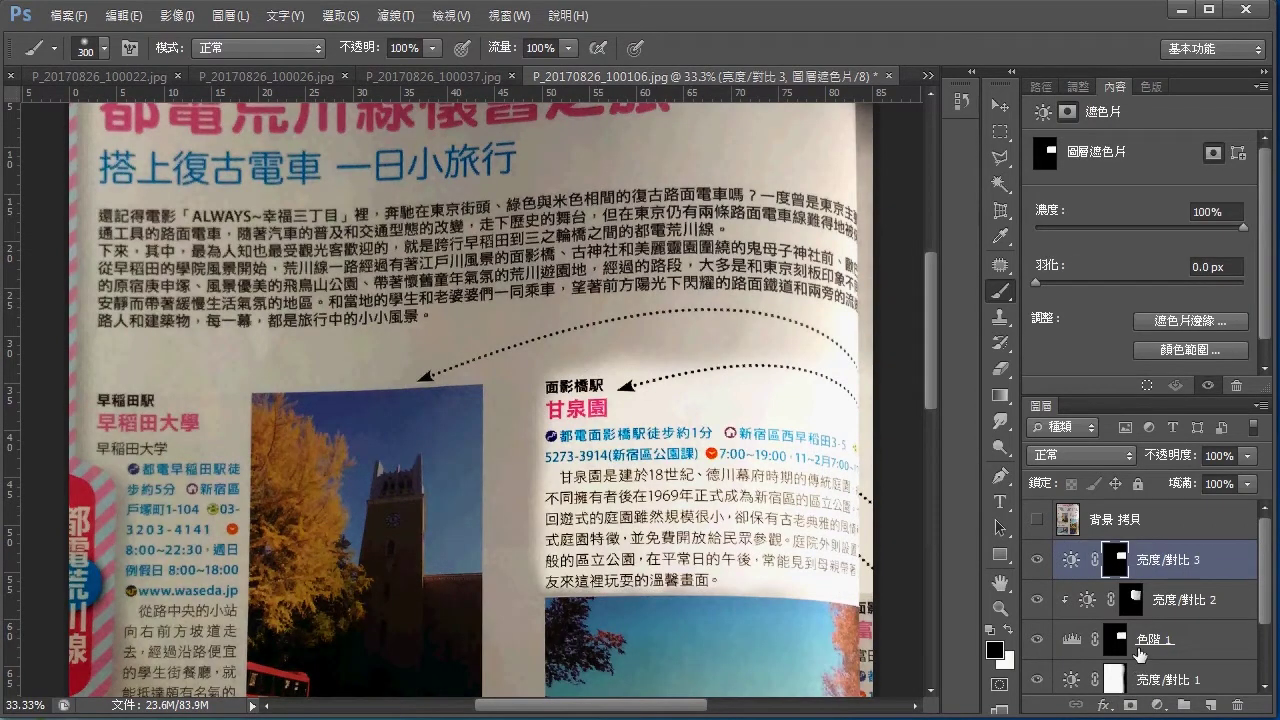
pyautogui.hotkey('ctrl', 'i')
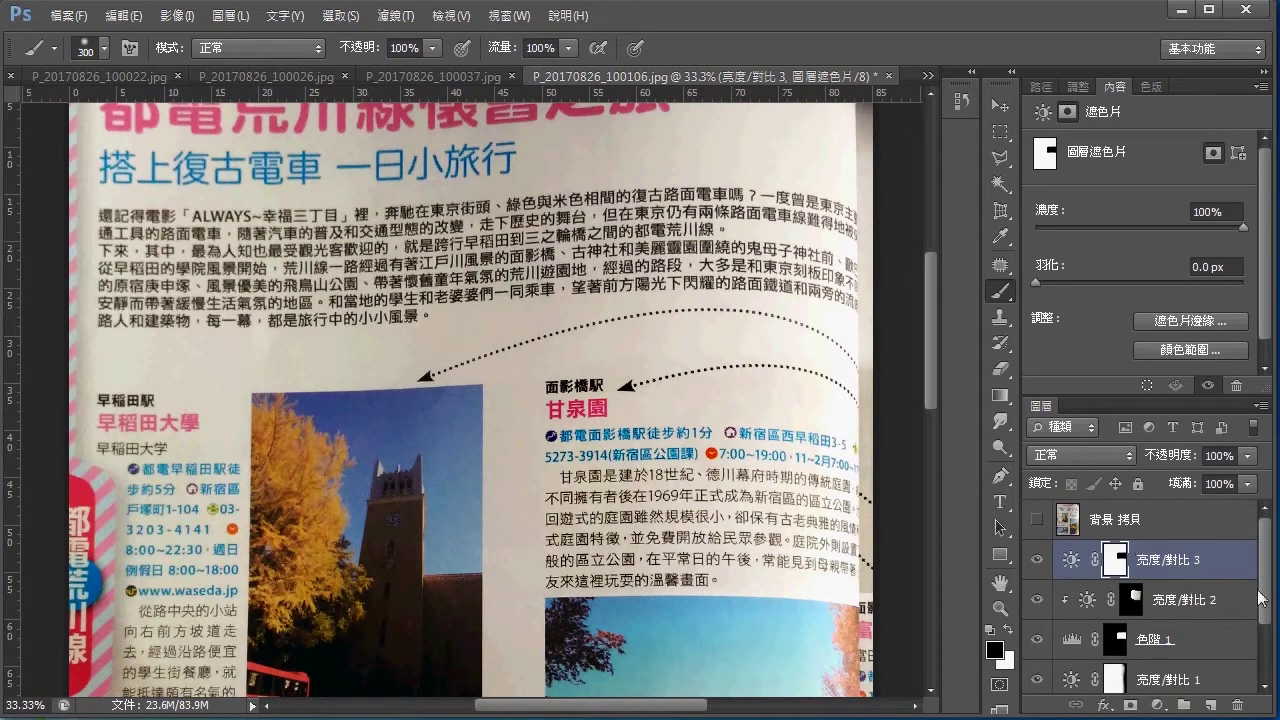
pyautogui.click(1071, 560)
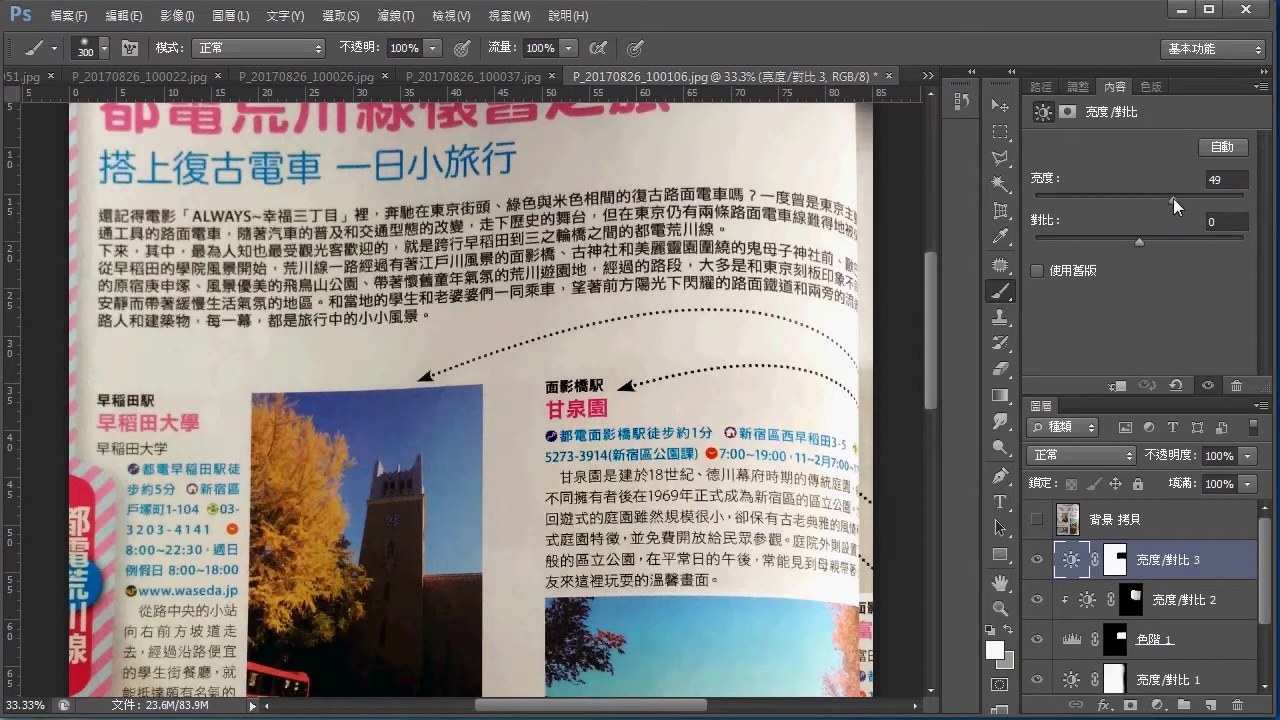
pyautogui.moveTo(1176, 205); pyautogui.dragTo(1165, 216)
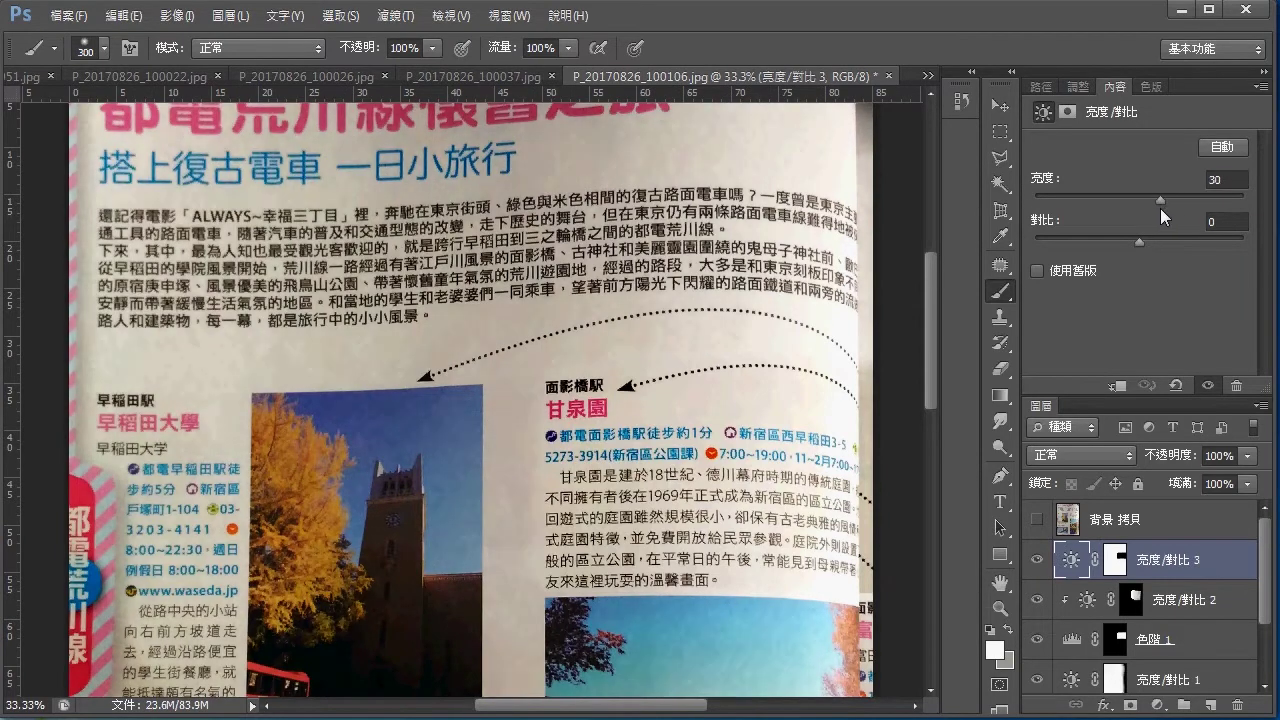
pyautogui.moveTo(1164, 208); pyautogui.dragTo(1168, 205)
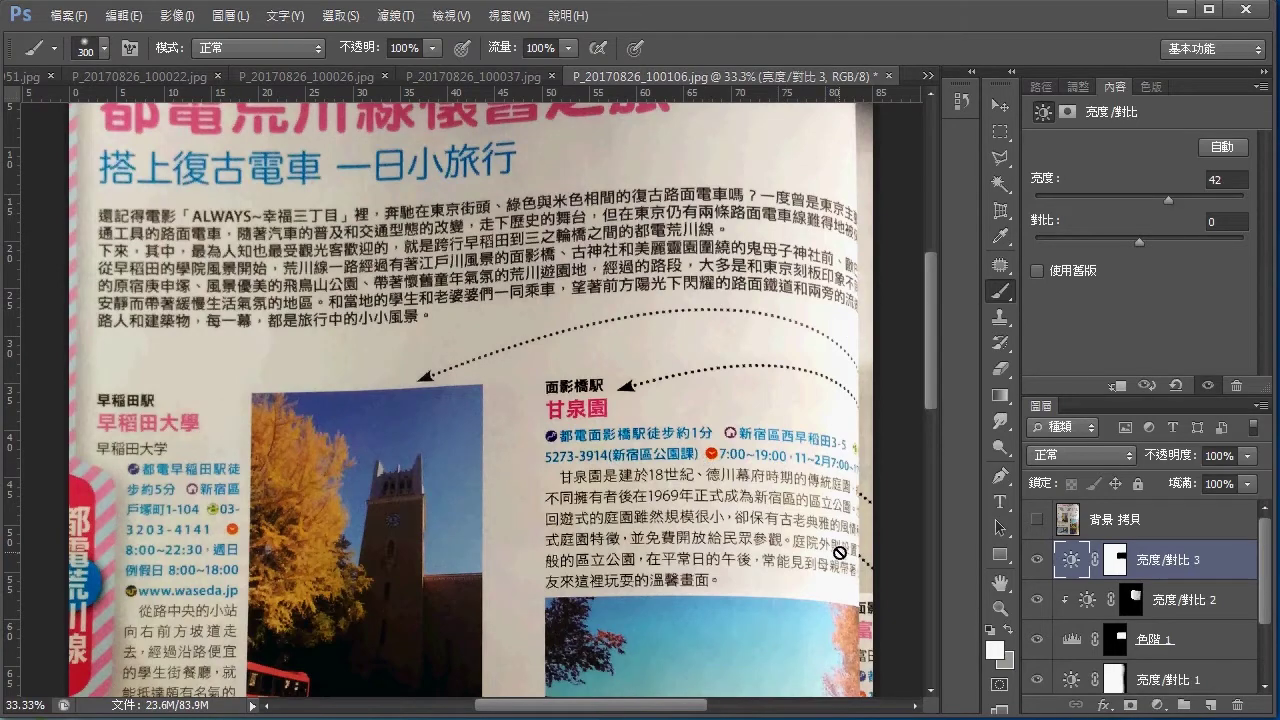
pyautogui.moveTo(749, 589)
pyautogui.mouseDown()
pyautogui.moveTo(774, 556)
pyautogui.moveTo(733, 515)
pyautogui.mouseUp()
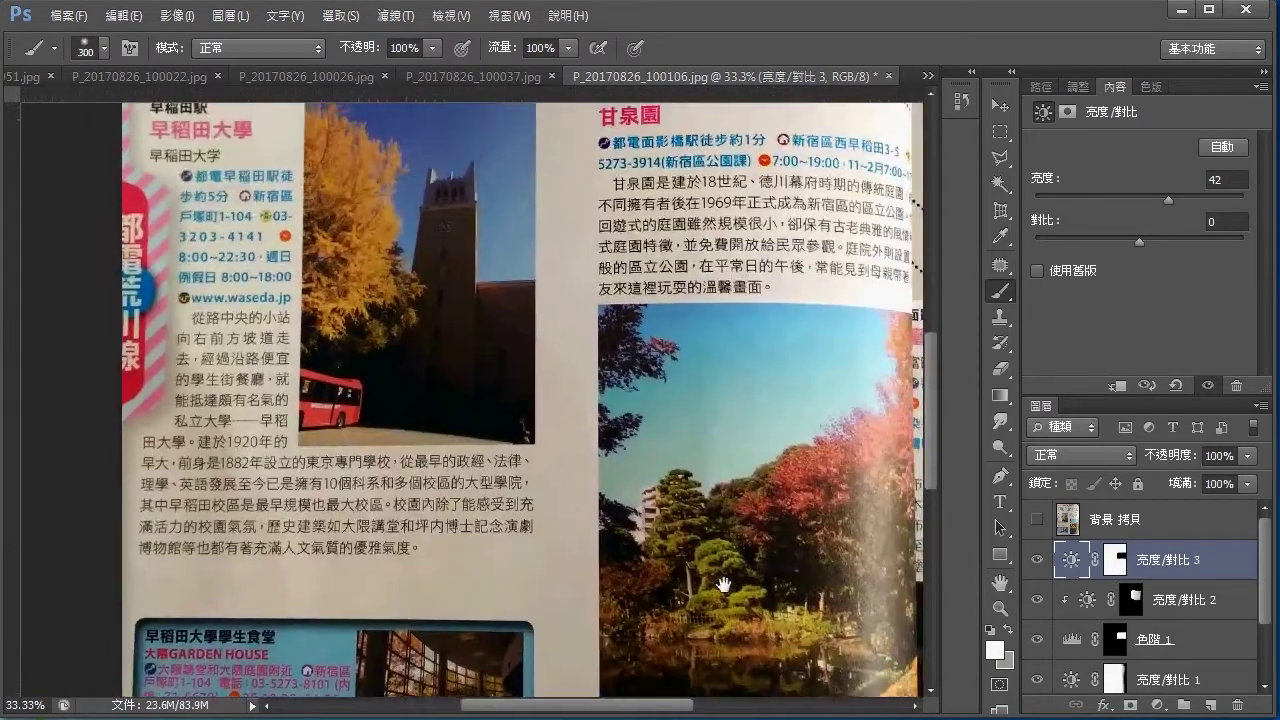
pyautogui.hotkey('ctrl', '-')
pyautogui.hotkey('ctrl', '-')
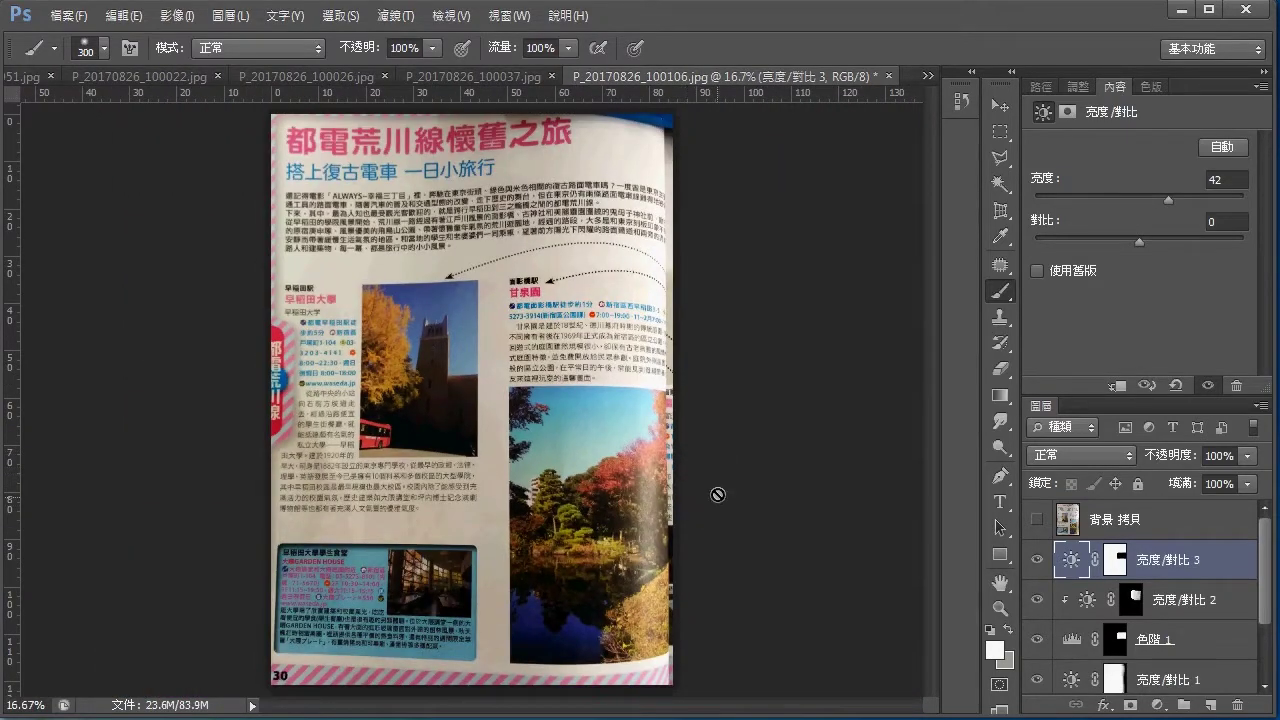
pyautogui.hotkey('ctrl', '+')
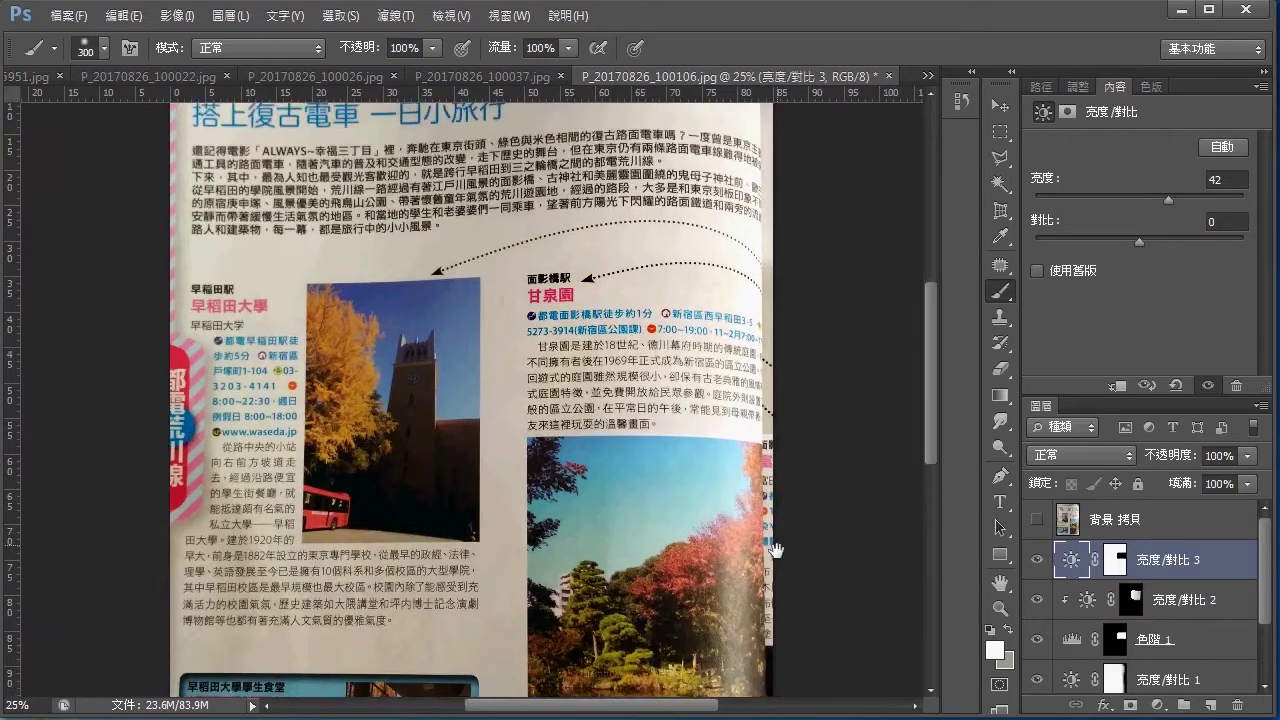
pyautogui.moveTo(795, 540)
pyautogui.mouseDown()
pyautogui.moveTo(784, 378)
pyautogui.moveTo(832, 500)
pyautogui.moveTo(818, 375)
pyautogui.mouseUp()
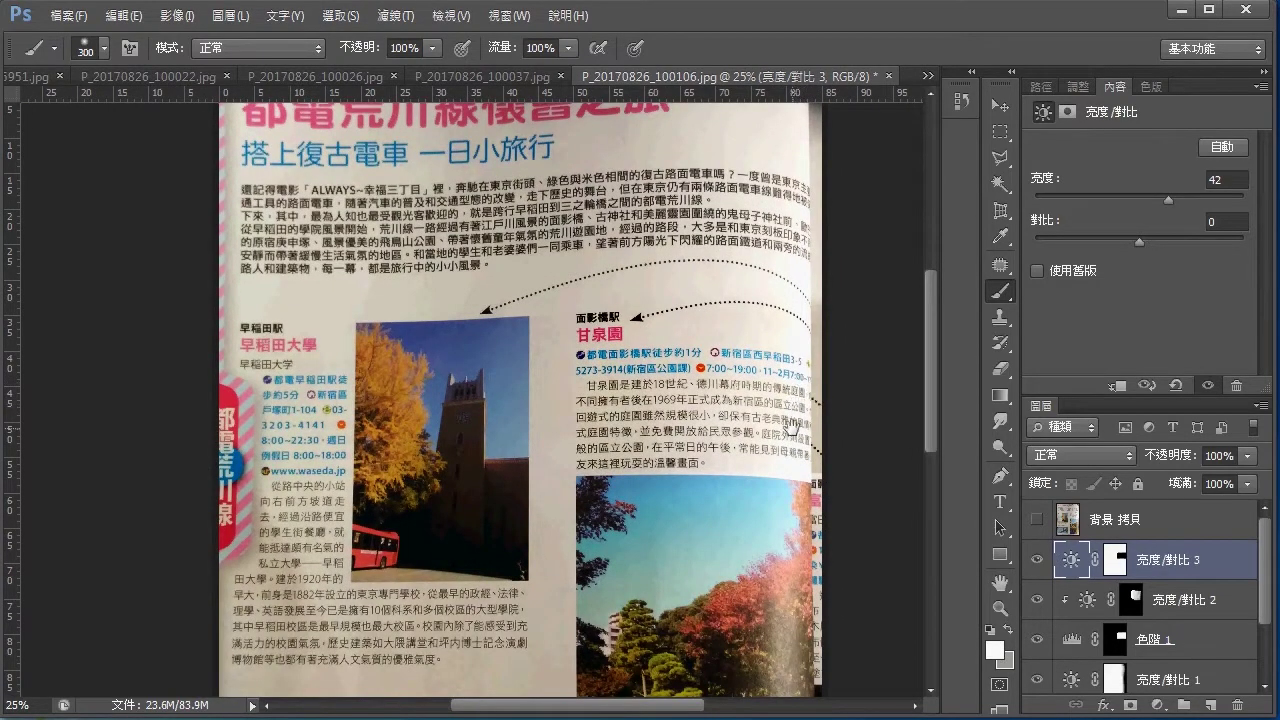
pyautogui.moveTo(787, 419)
pyautogui.mouseDown()
pyautogui.moveTo(802, 470)
pyautogui.moveTo(855, 428)
pyautogui.mouseUp()
pyautogui.moveTo(829, 485); pyautogui.dragTo(823, 519)
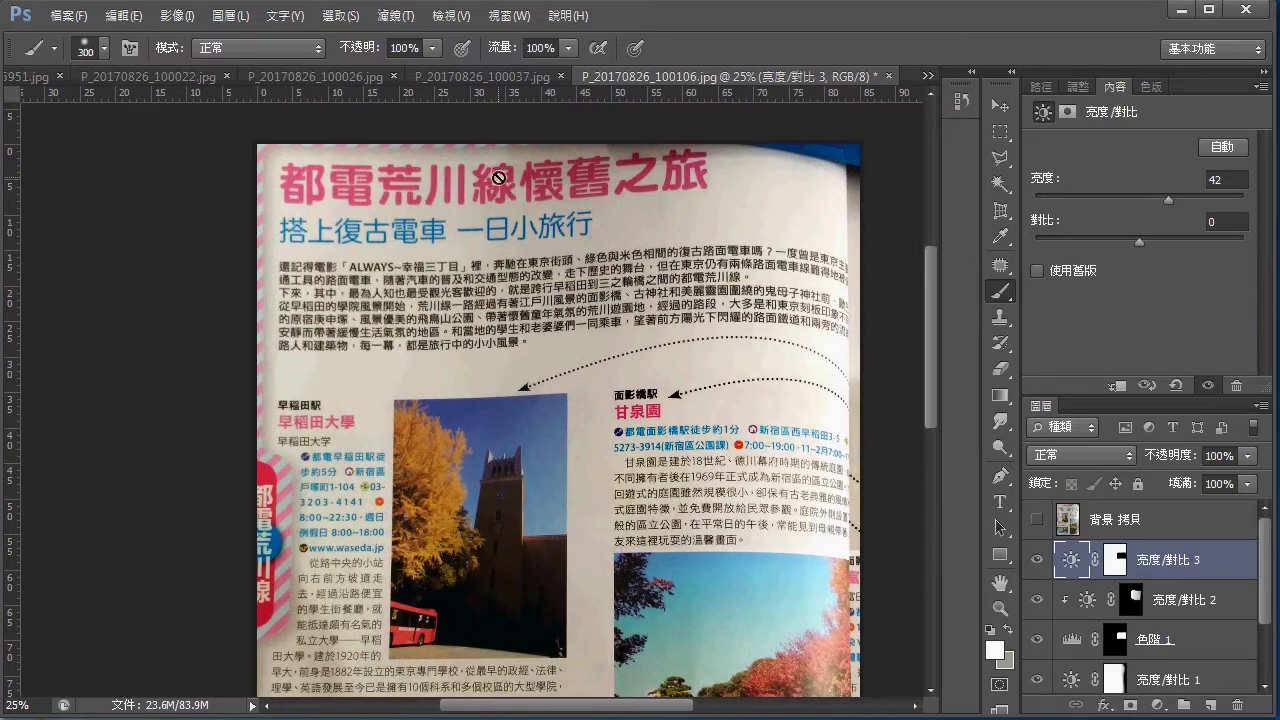
pyautogui.moveTo(733, 651); pyautogui.dragTo(694, 500)
pyautogui.moveTo(694, 580)
pyautogui.mouseDown()
pyautogui.moveTo(724, 325)
pyautogui.moveTo(729, 480)
pyautogui.mouseUp()
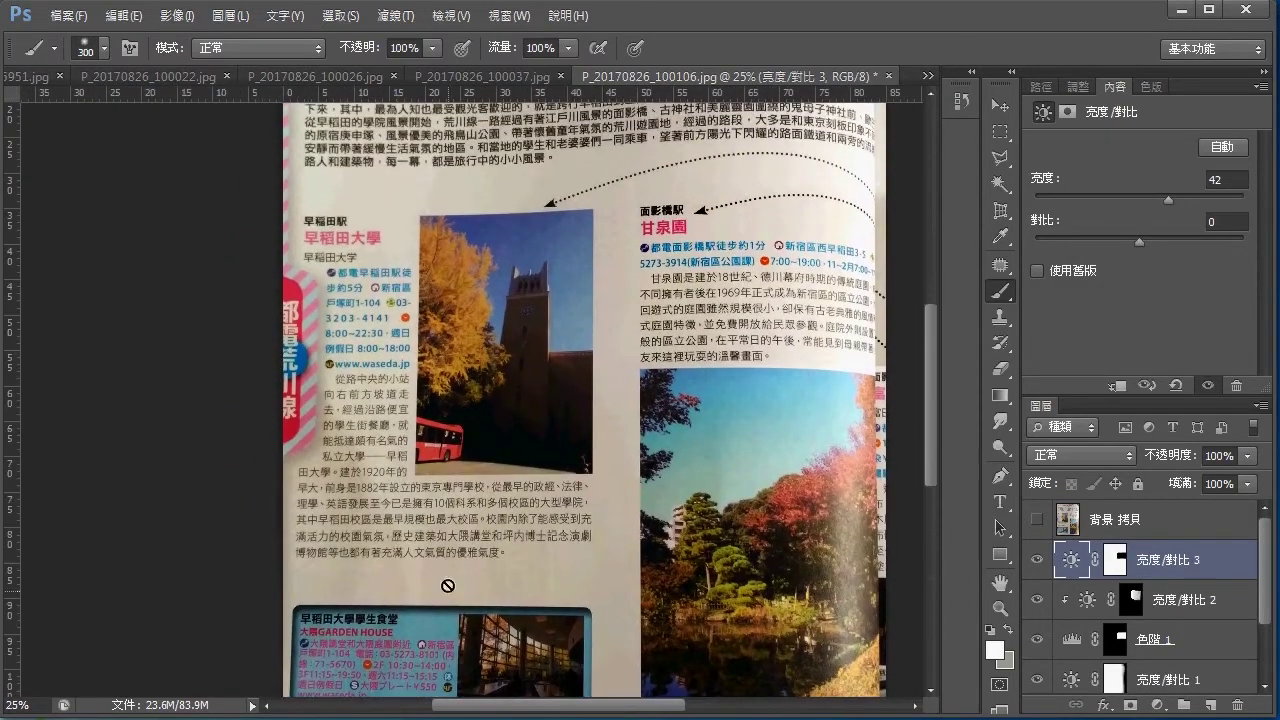
pyautogui.moveTo(609, 588); pyautogui.dragTo(594, 423)
pyautogui.moveTo(677, 463); pyautogui.dragTo(667, 578)
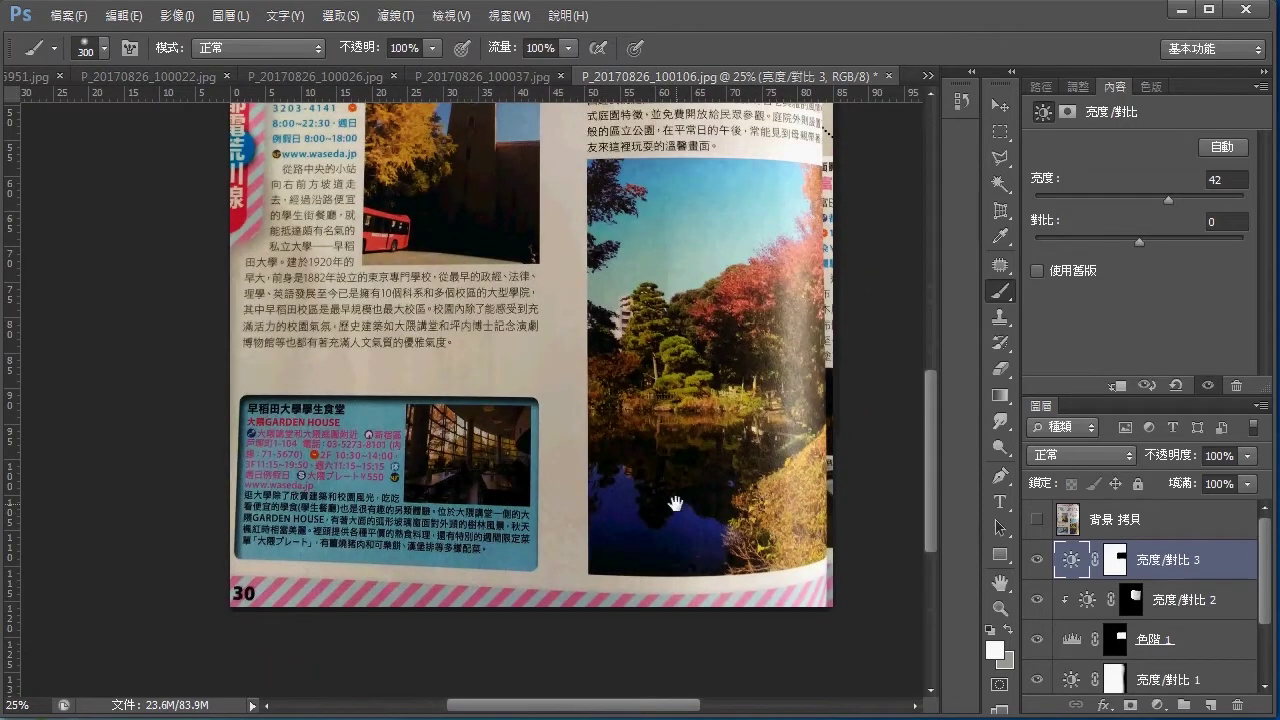
pyautogui.moveTo(671, 500); pyautogui.dragTo(708, 537)
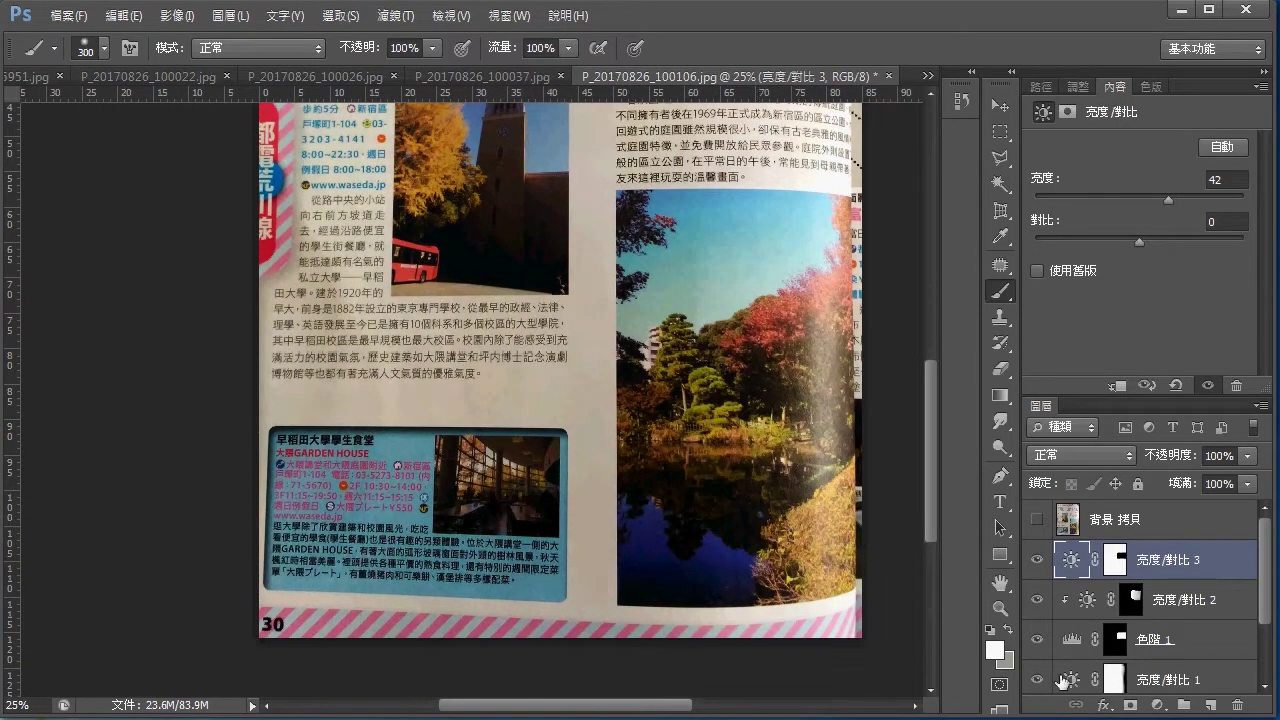
pyautogui.click(1037, 521)
pyautogui.click(1037, 521)
pyautogui.click(1037, 522)
pyautogui.click(1038, 522)
# Outline the dark left area of the page with a freehand Patch tool selection.
pyautogui.click(998, 265)
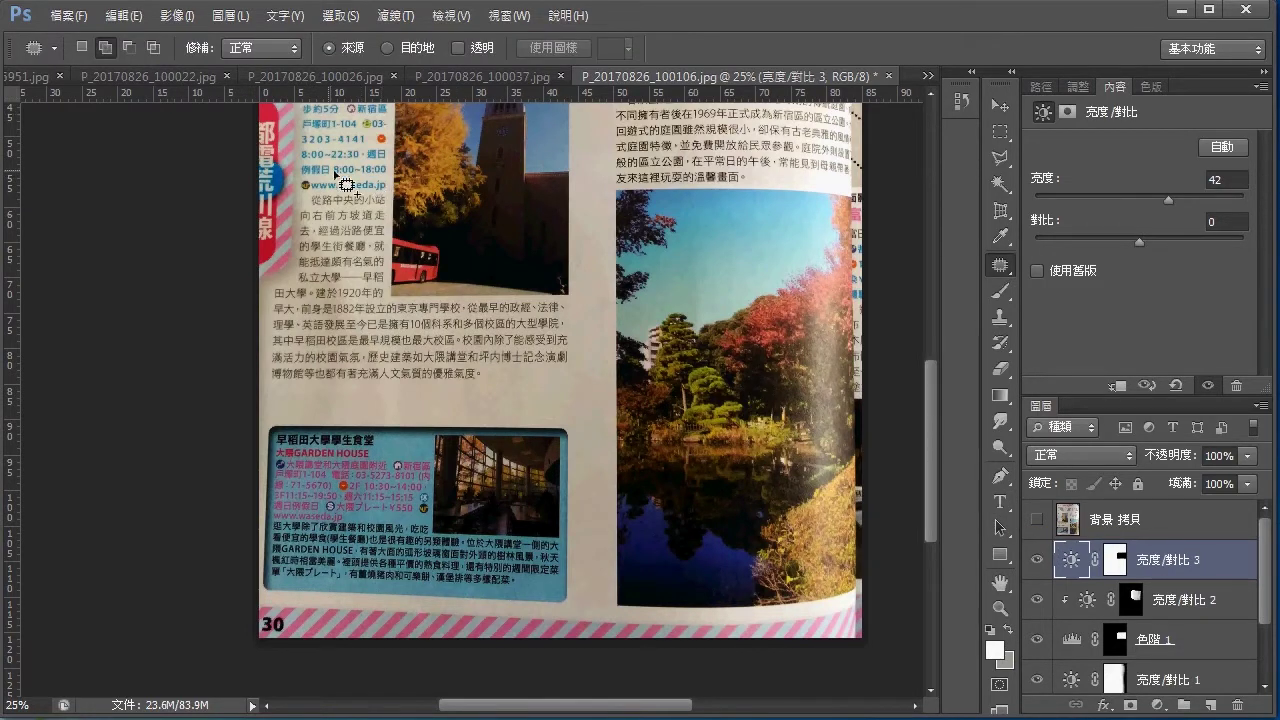
pyautogui.moveTo(260, 150)
pyautogui.mouseDown()
pyautogui.moveTo(360, 318)
pyautogui.moveTo(380, 377)
pyautogui.moveTo(380, 494)
pyautogui.moveTo(314, 601)
pyautogui.moveTo(177, 580)
pyautogui.moveTo(163, 517)
pyautogui.mouseUp()
pyautogui.scroll(1, 539, 216)
pyautogui.scroll(4, 556, 300)
pyautogui.moveTo(555, 327); pyautogui.dragTo(568, 472)
pyautogui.moveTo(570, 360); pyautogui.dragTo(584, 218)
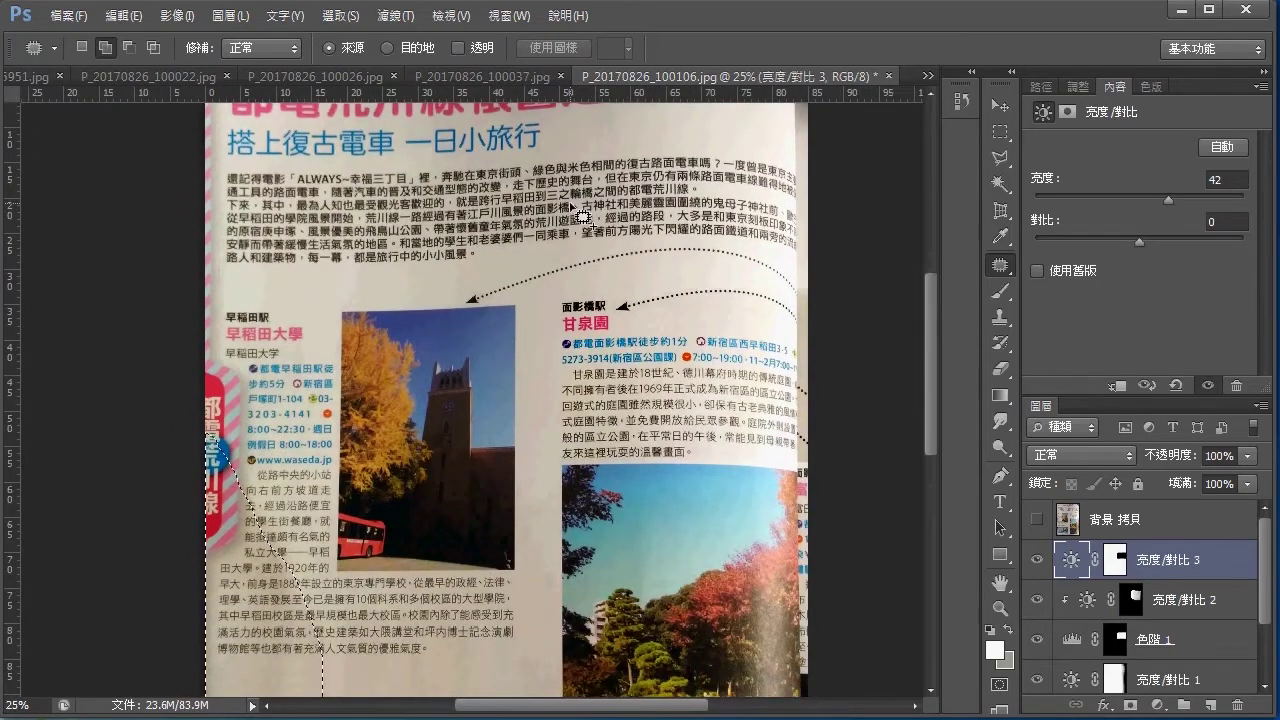
# Add a 亮度/對比 4 Brightness/Contrast layer for that area with brightness 22.
pyautogui.click(1158, 705)
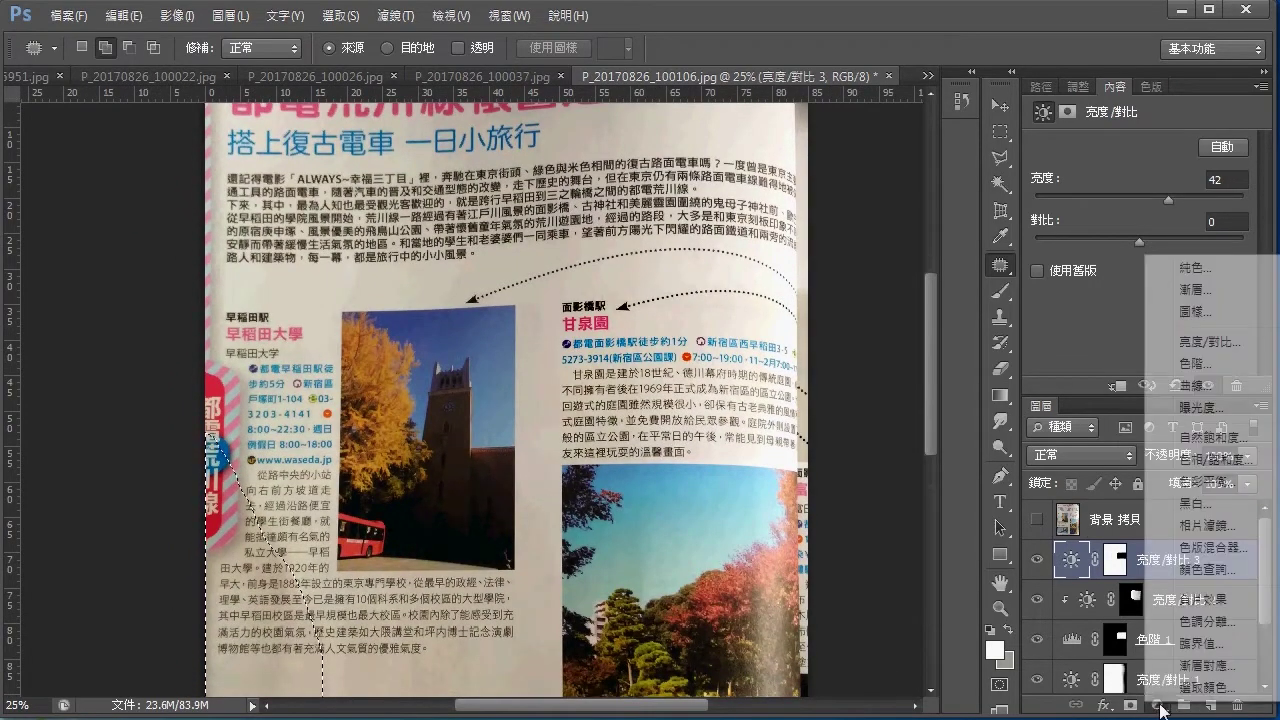
pyautogui.click(1245, 342)
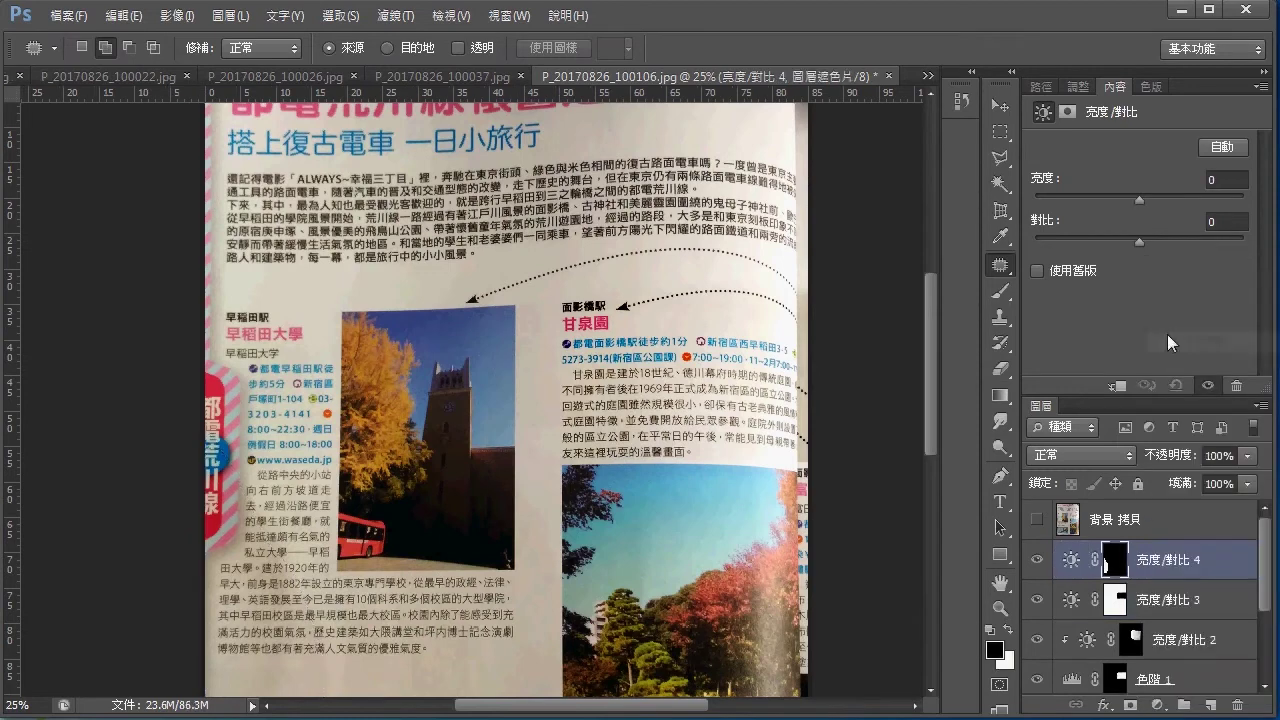
pyautogui.moveTo(1139, 200); pyautogui.dragTo(1158, 207)
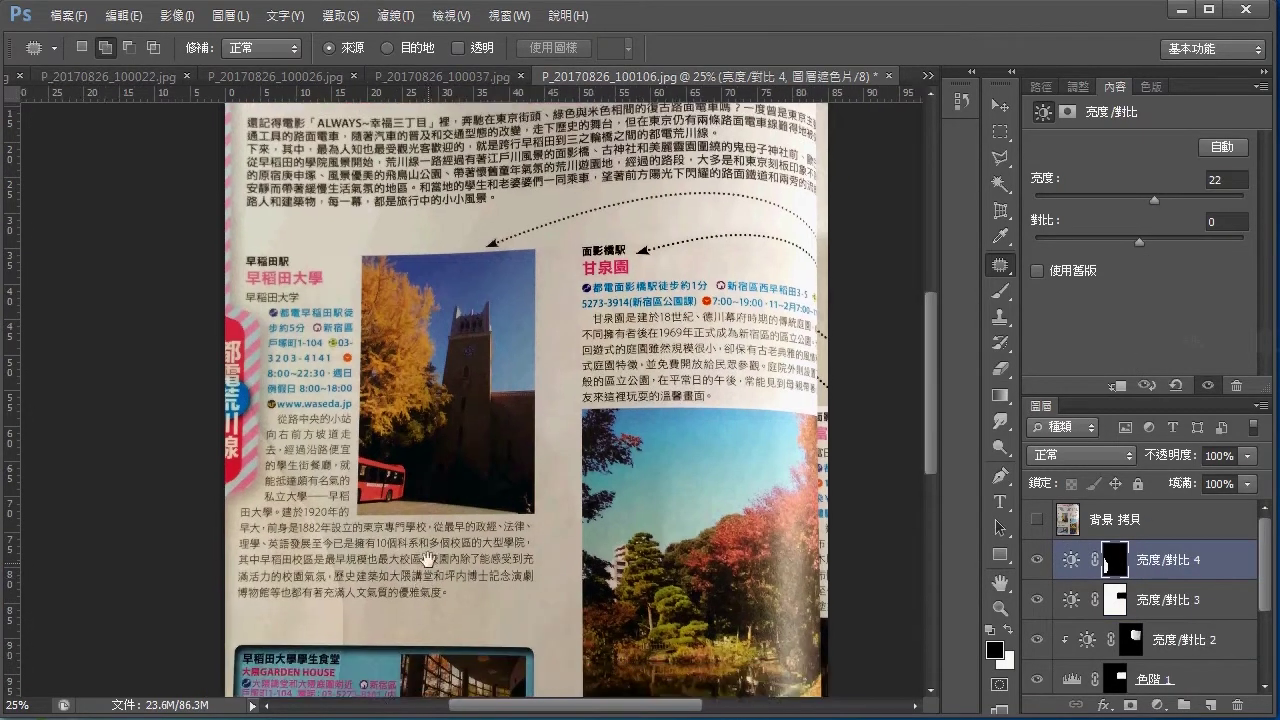
pyautogui.scroll(-2, 343, 525)
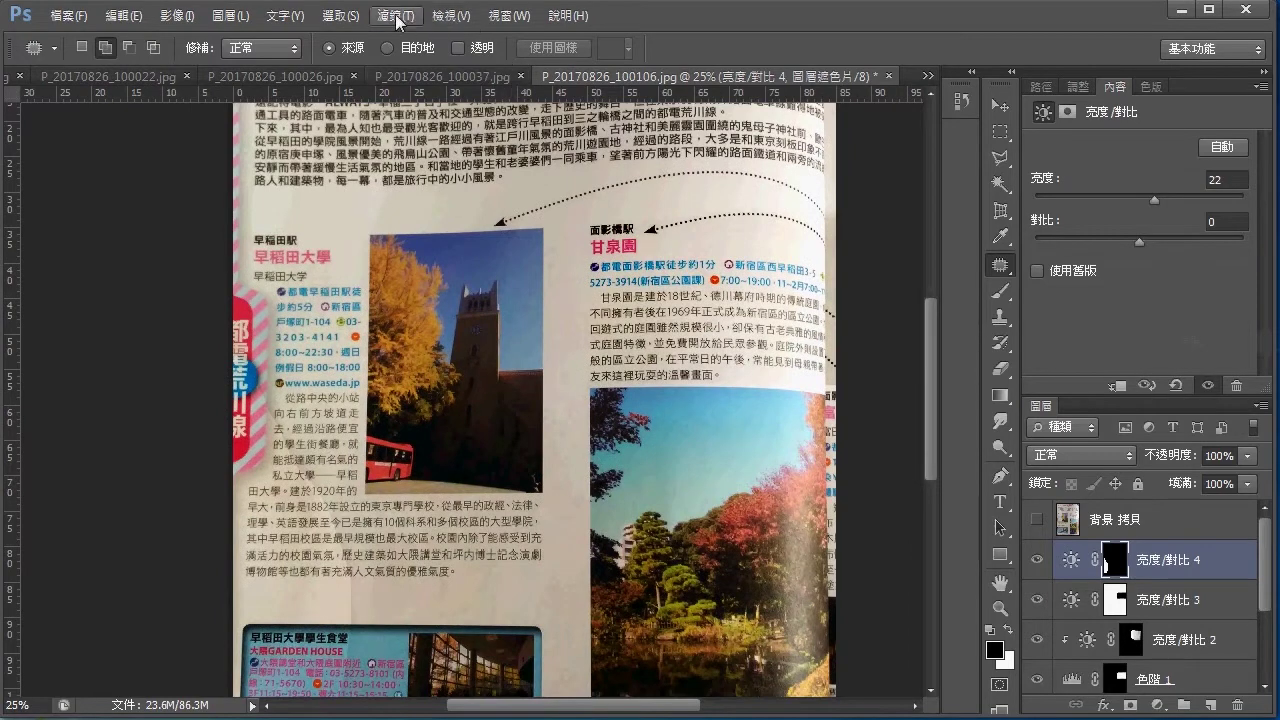
pyautogui.click(393, 15)
pyautogui.click(443, 40)
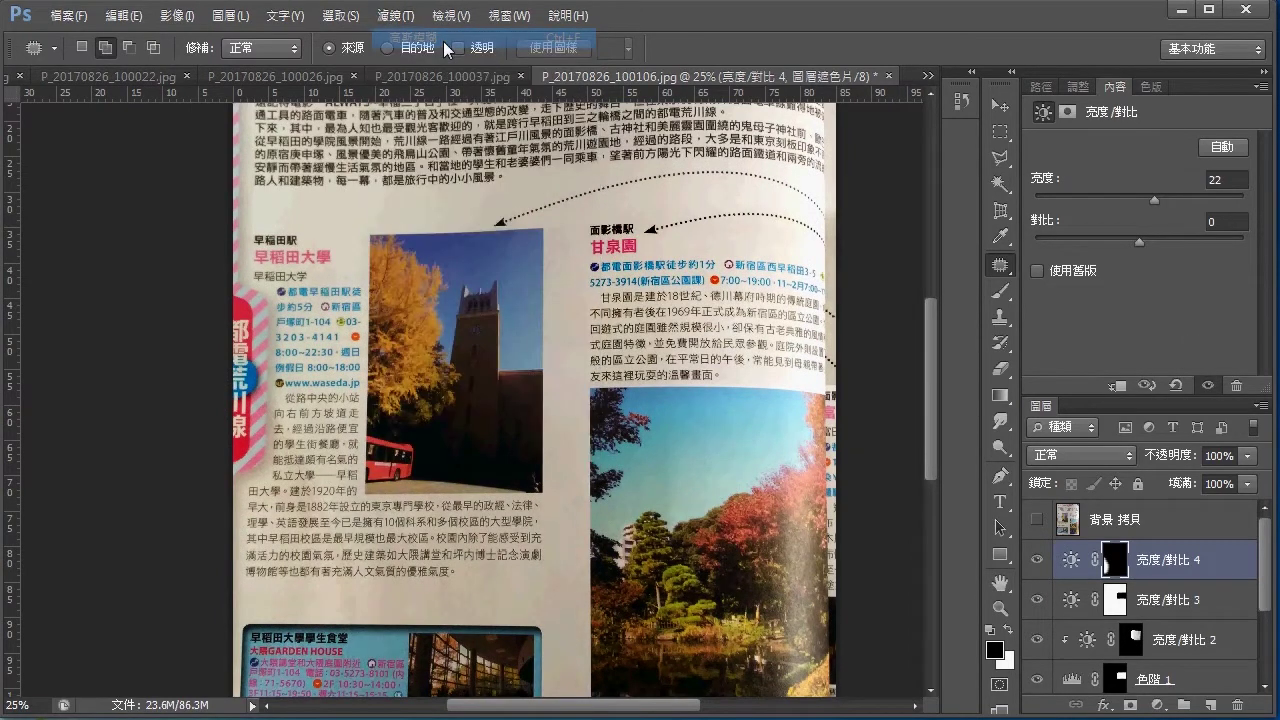
pyautogui.scroll(-1, 507, 537)
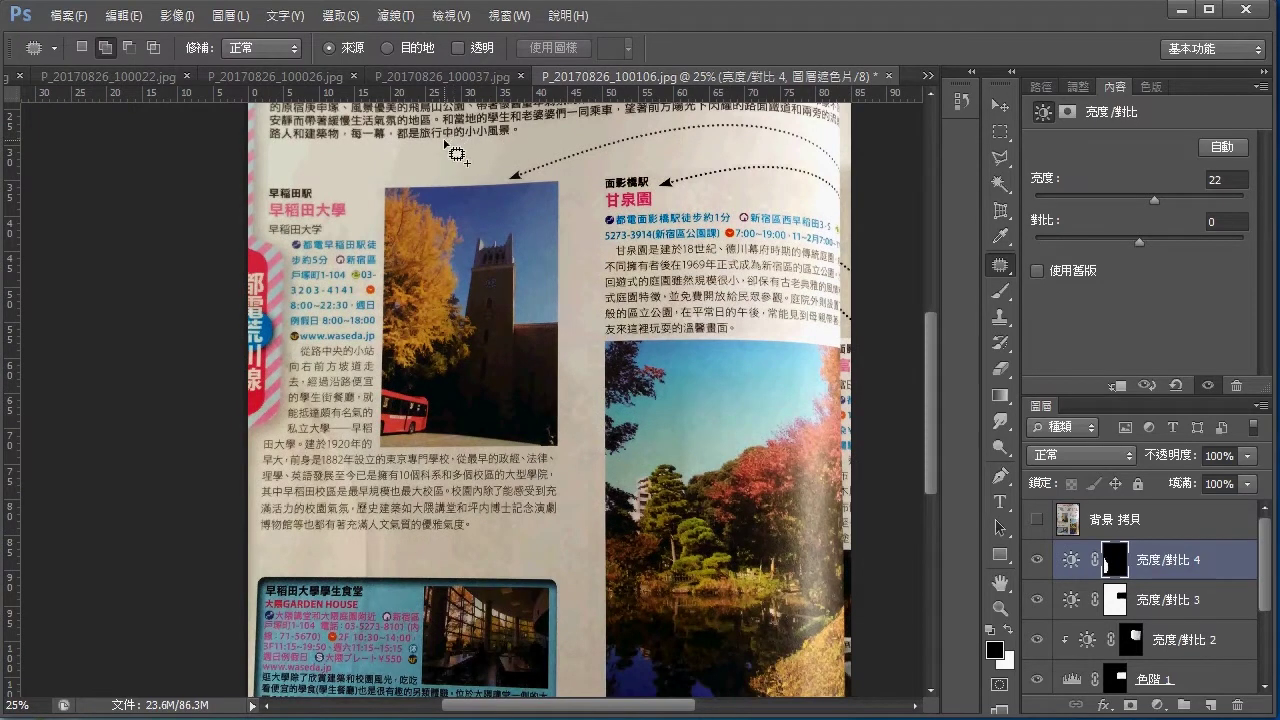
pyautogui.click(384, 19)
pyautogui.moveTo(480, 325)
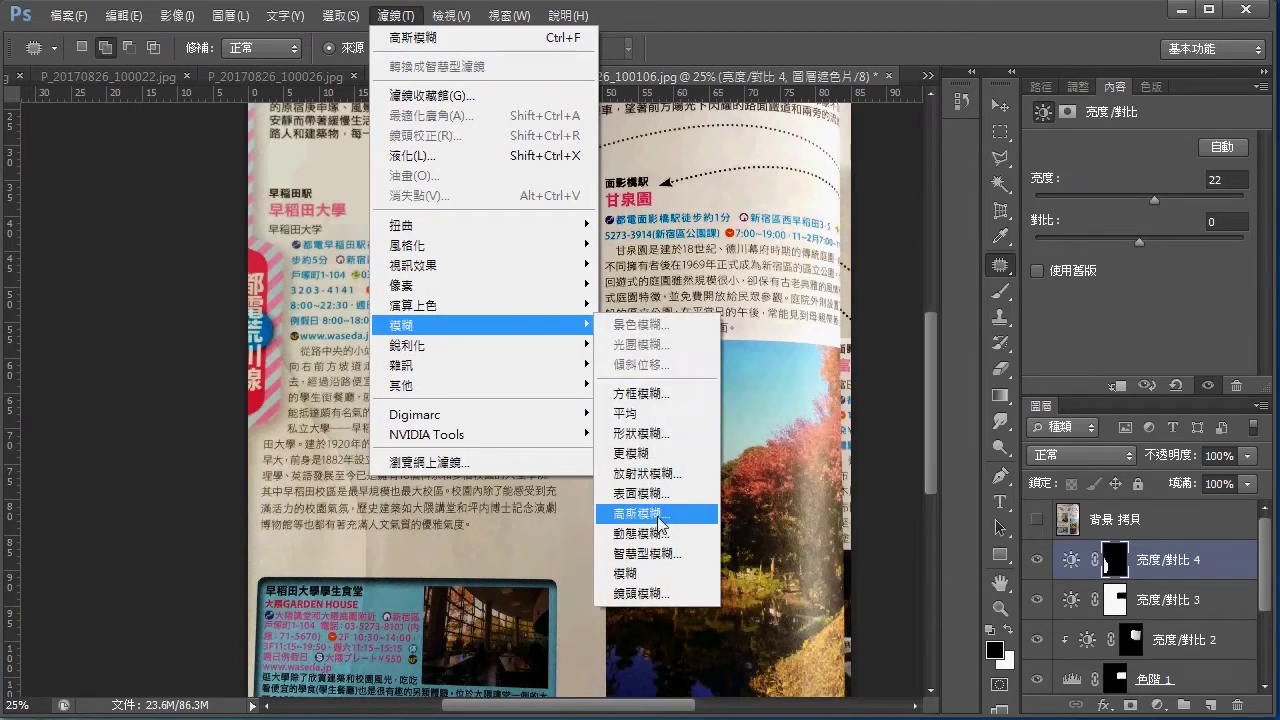
# Try Gaussian Blur radii on the mask but cancel, then take the Brush with white foreground.
pyautogui.click(640, 513)
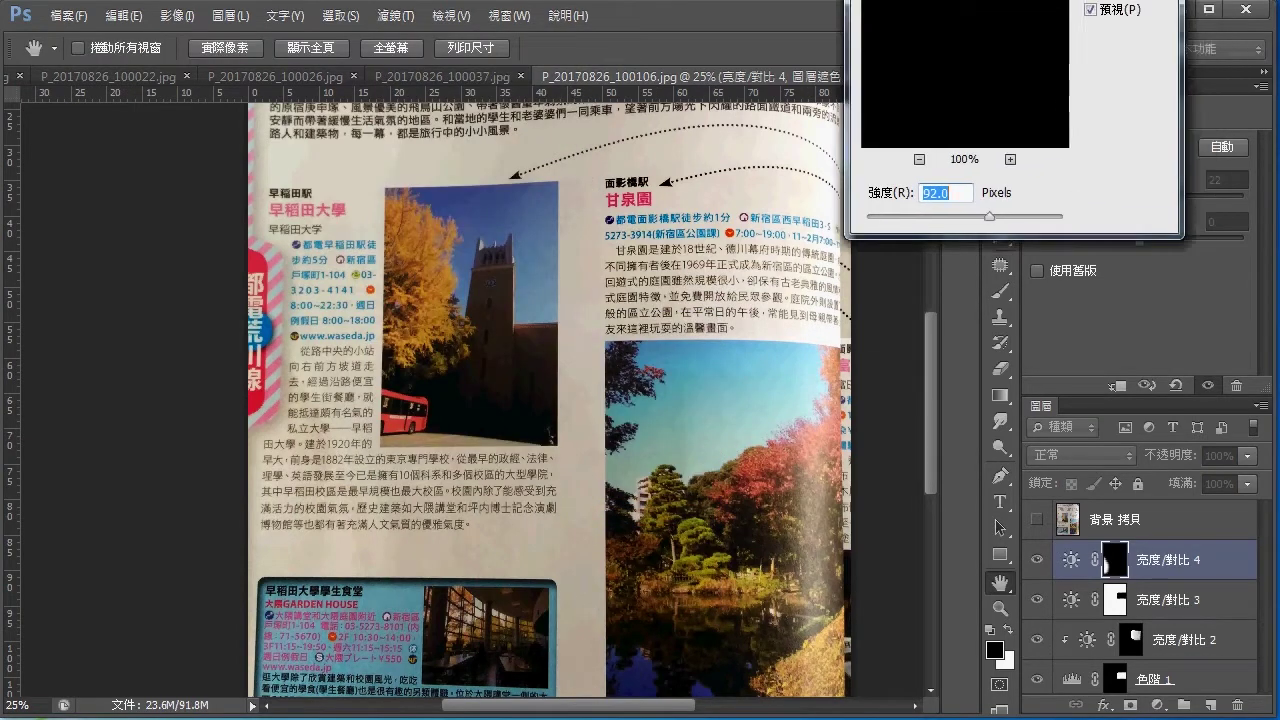
pyautogui.moveTo(972, 2); pyautogui.dragTo(705, 63)
pyautogui.moveTo(704, 357); pyautogui.dragTo(692, 360)
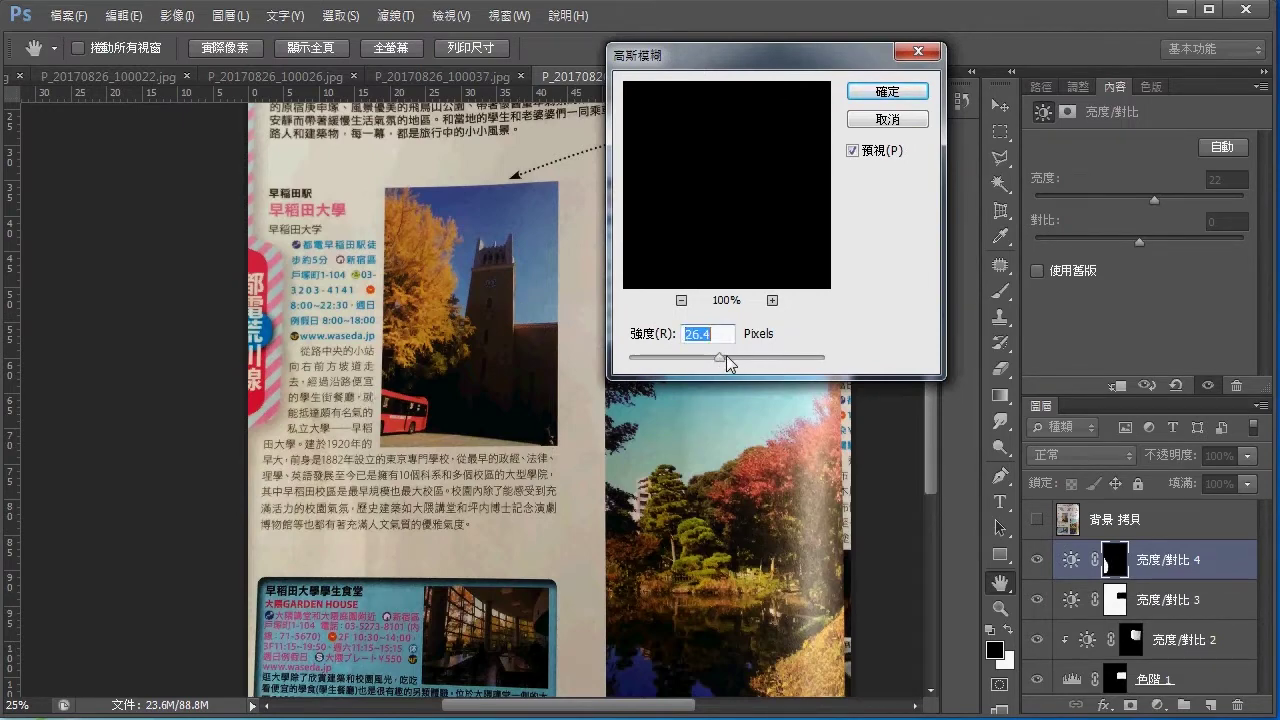
pyautogui.moveTo(726, 355); pyautogui.dragTo(658, 355)
pyautogui.press('BackSpace')
pyautogui.click(900, 120)
pyautogui.click(989, 294)
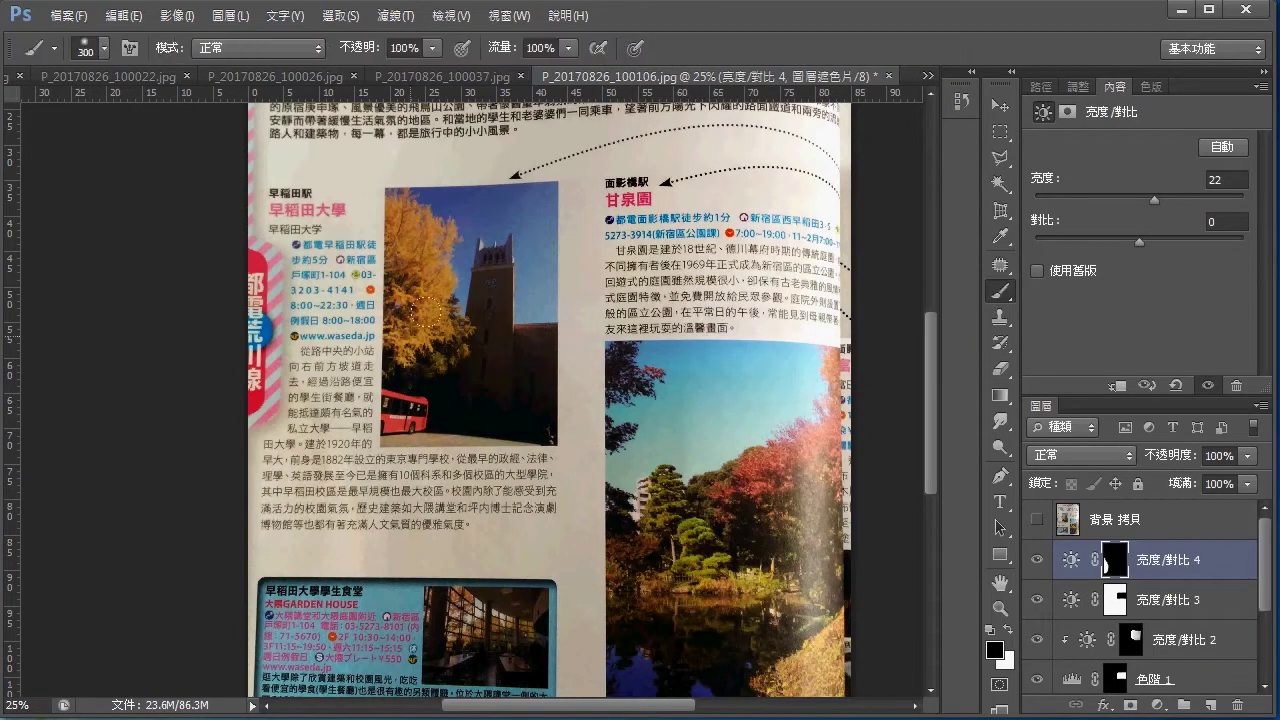
pyautogui.press('x')
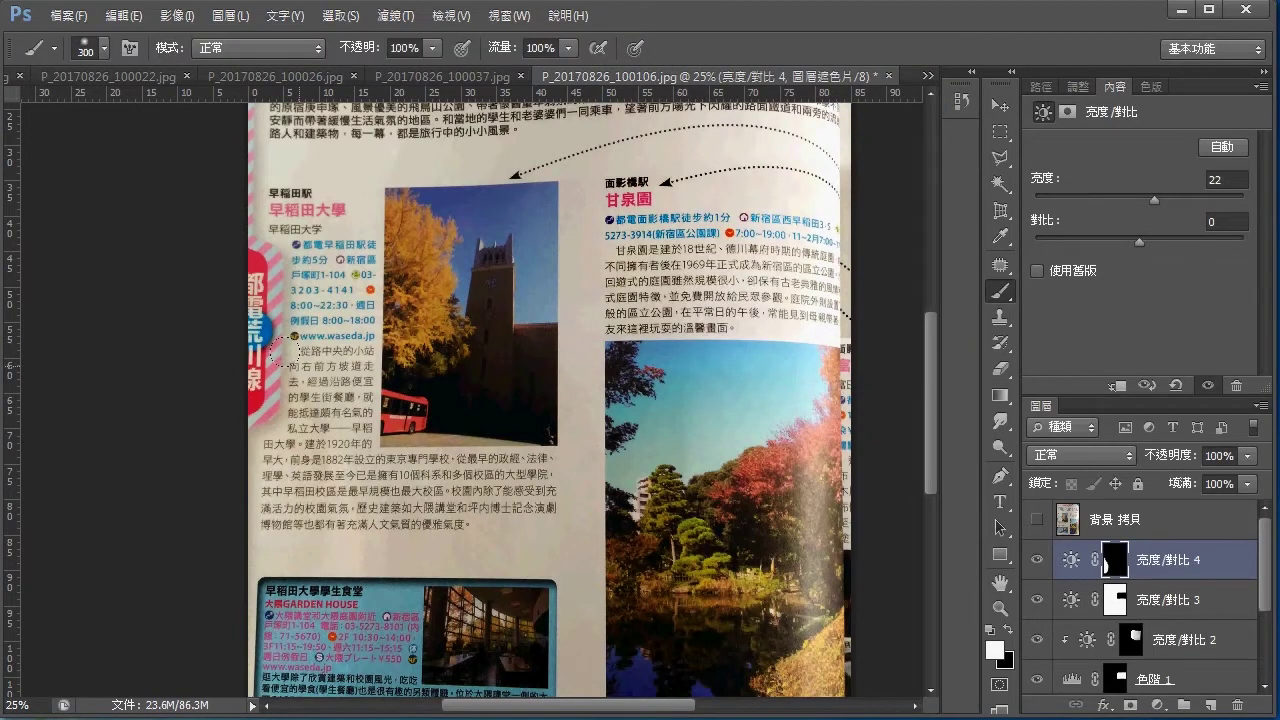
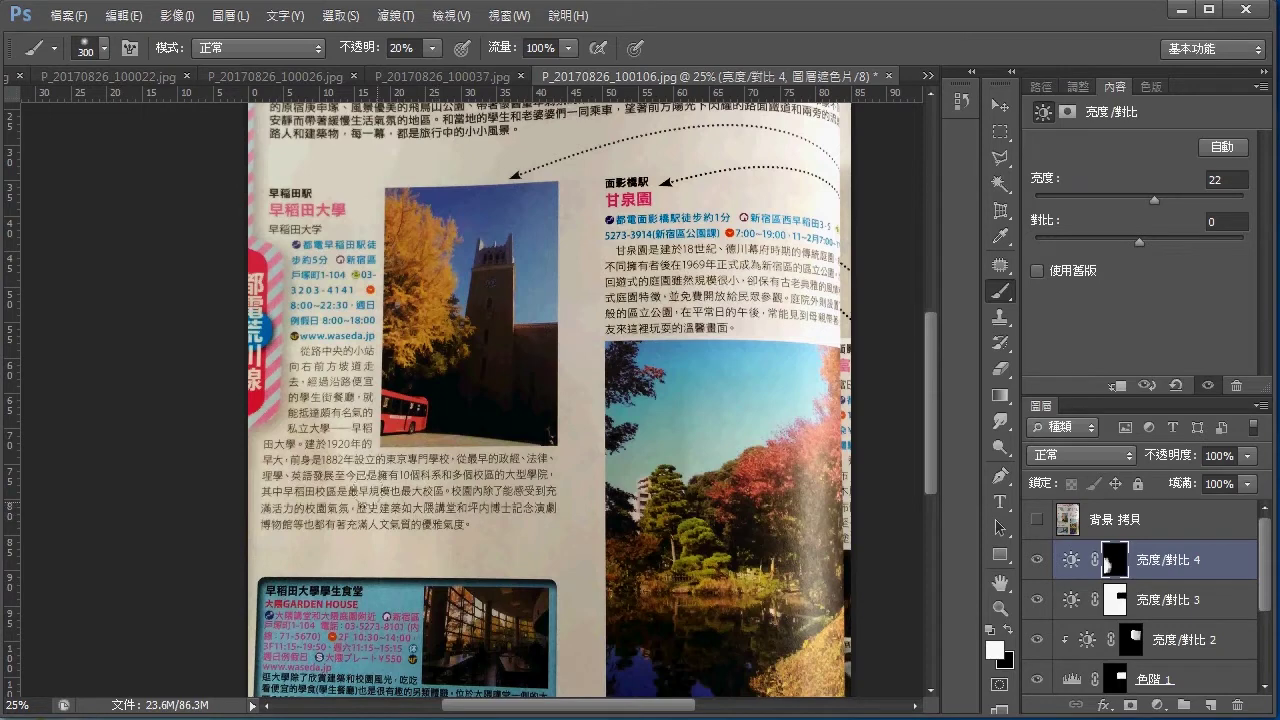
# Zoom out to the whole page and enlarge the brush to 400 px.
pyautogui.hscroll(-5, 357, 642)
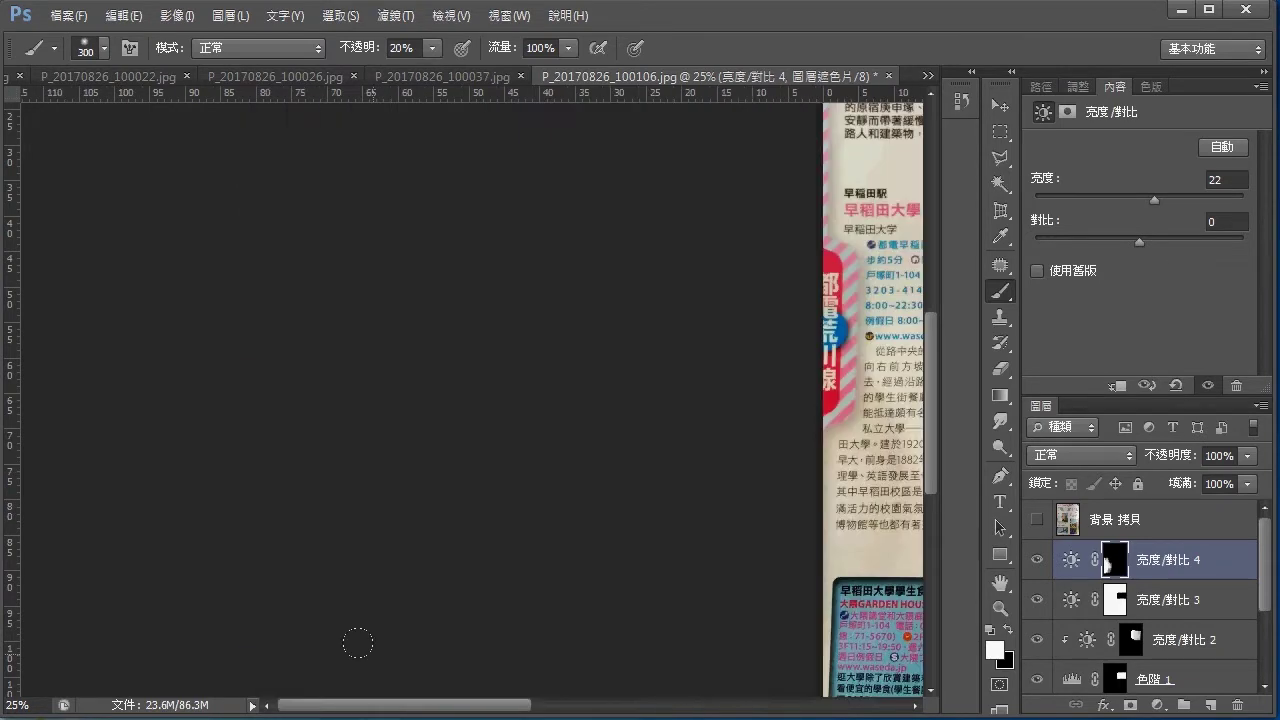
pyautogui.hscroll(5, 722, 333)
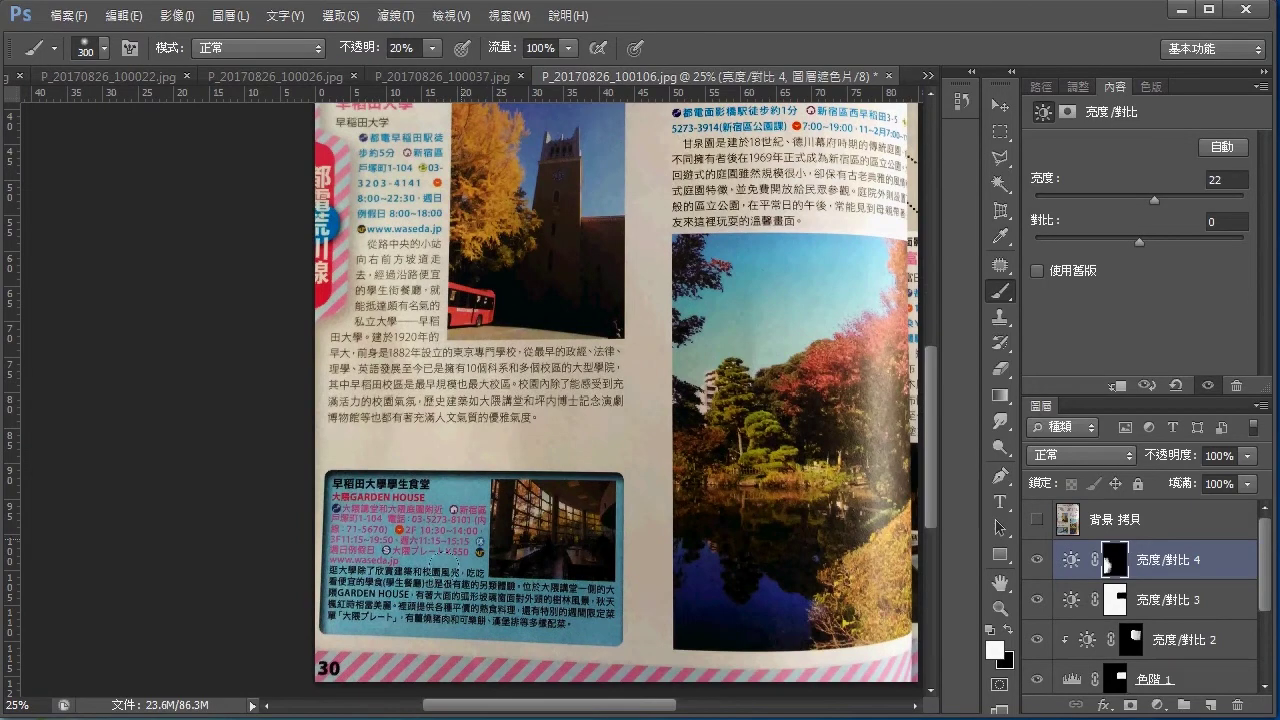
pyautogui.moveTo(455, 372); pyautogui.dragTo(432, 521)
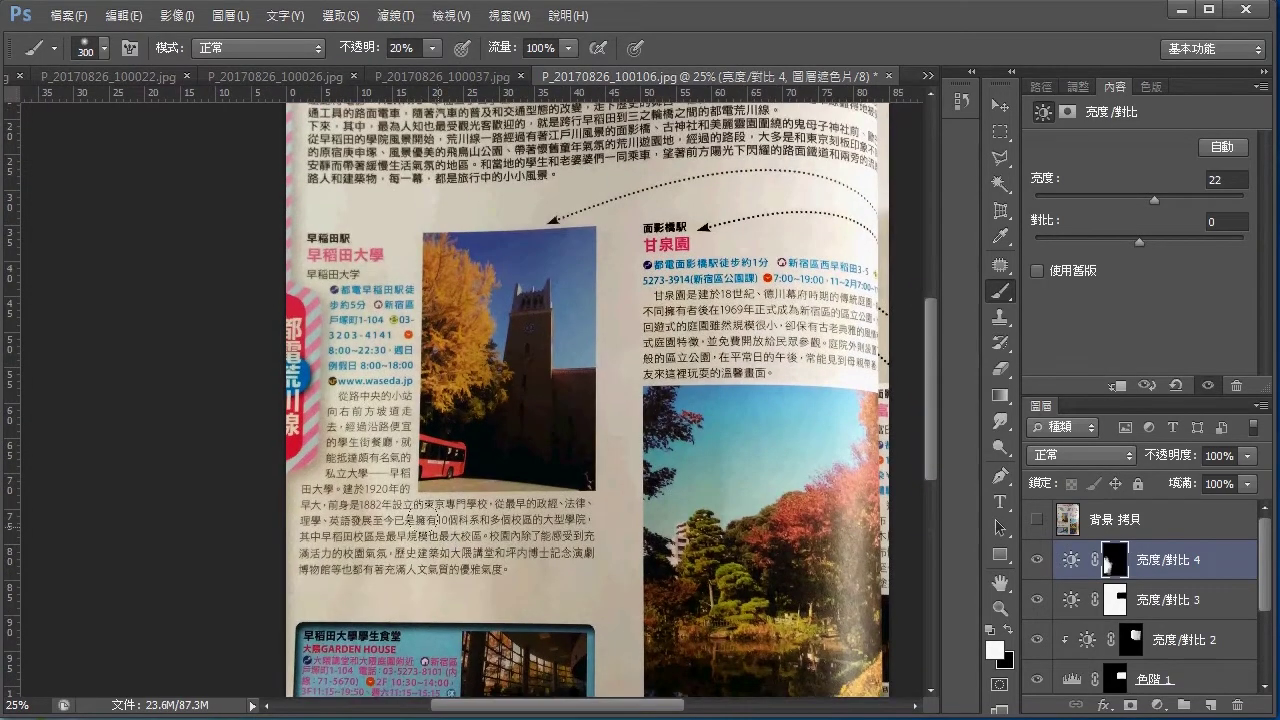
pyautogui.moveTo(560, 400); pyautogui.dragTo(523, 512)
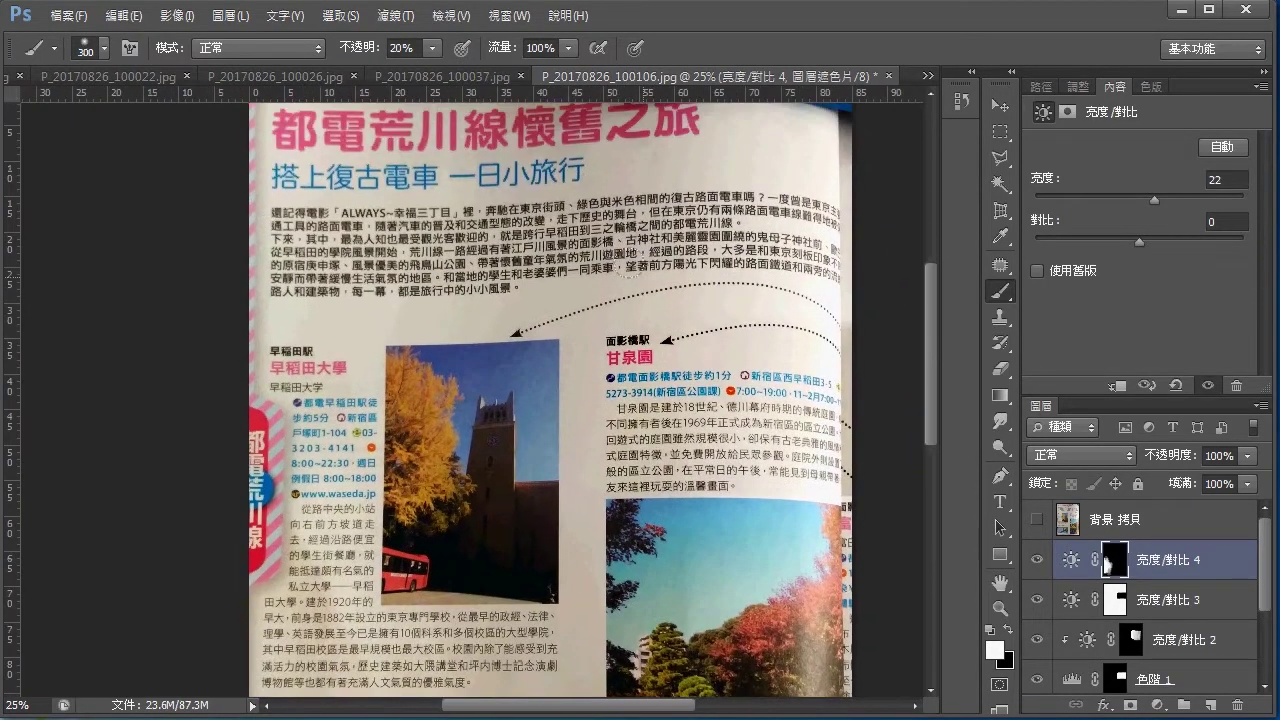
pyautogui.hotkey('ctrl', '-')
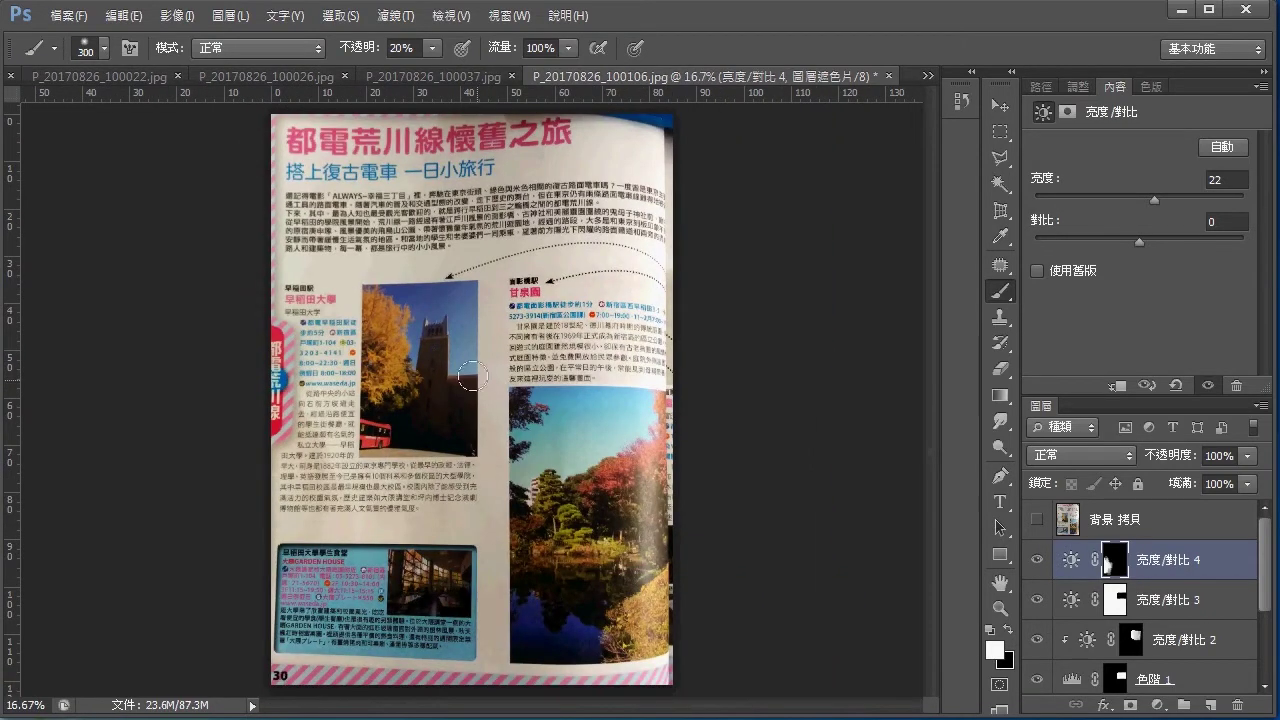
pyautogui.press(']')
# Paint the 亮度/對比 4 mask white across the page and raise brightness to 78.
pyautogui.moveTo(427, 248); pyautogui.dragTo(445, 180)
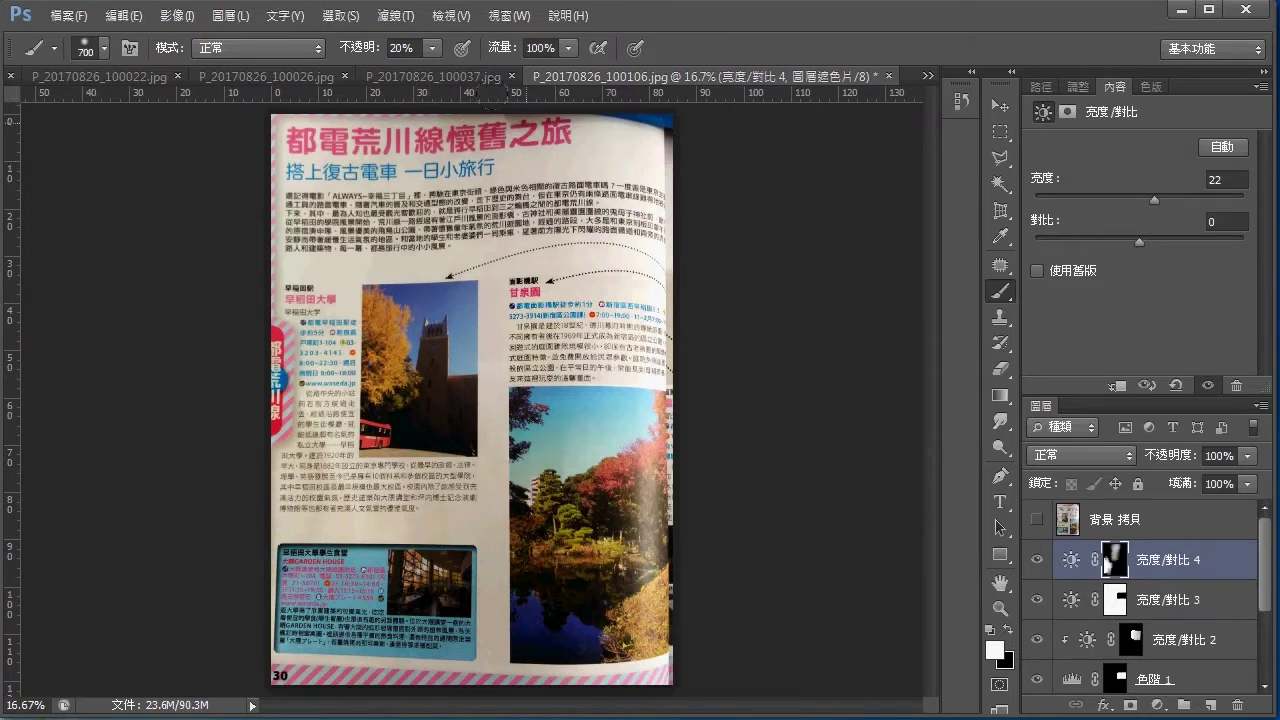
pyautogui.moveTo(493, 507); pyautogui.dragTo(491, 604)
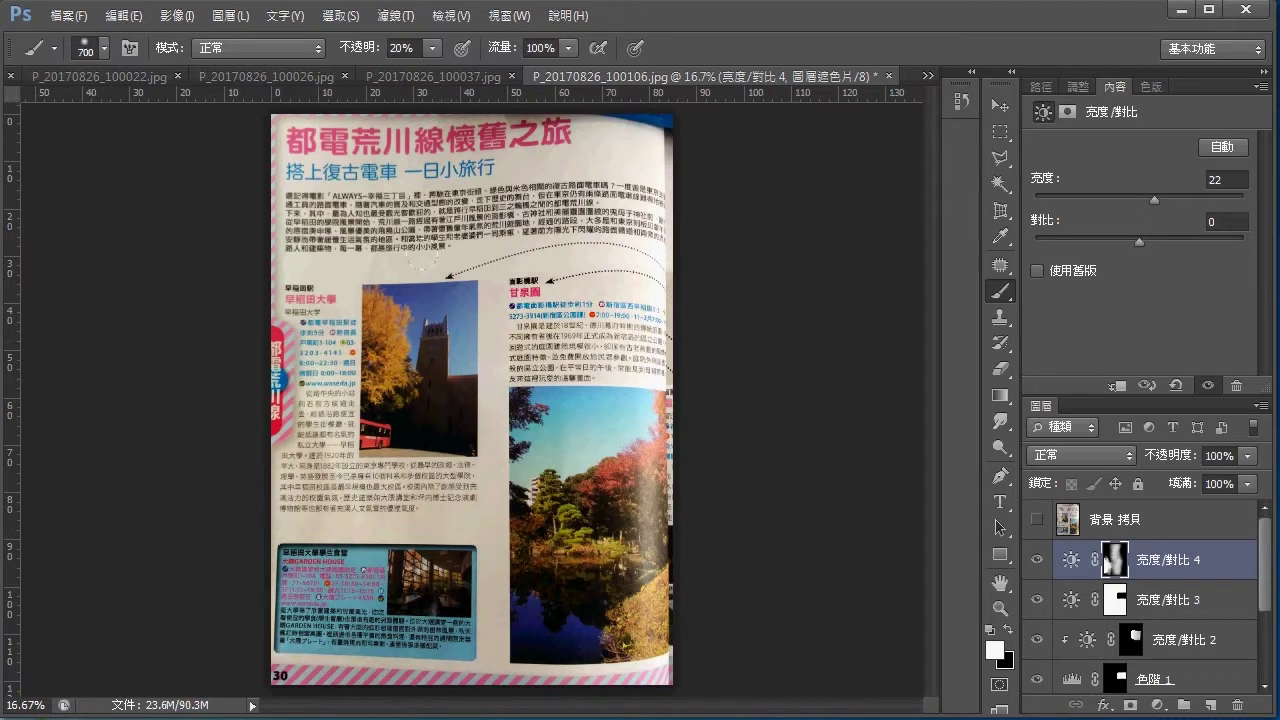
pyautogui.moveTo(397, 293); pyautogui.dragTo(417, 651)
pyautogui.moveTo(1163, 199); pyautogui.dragTo(1178, 201)
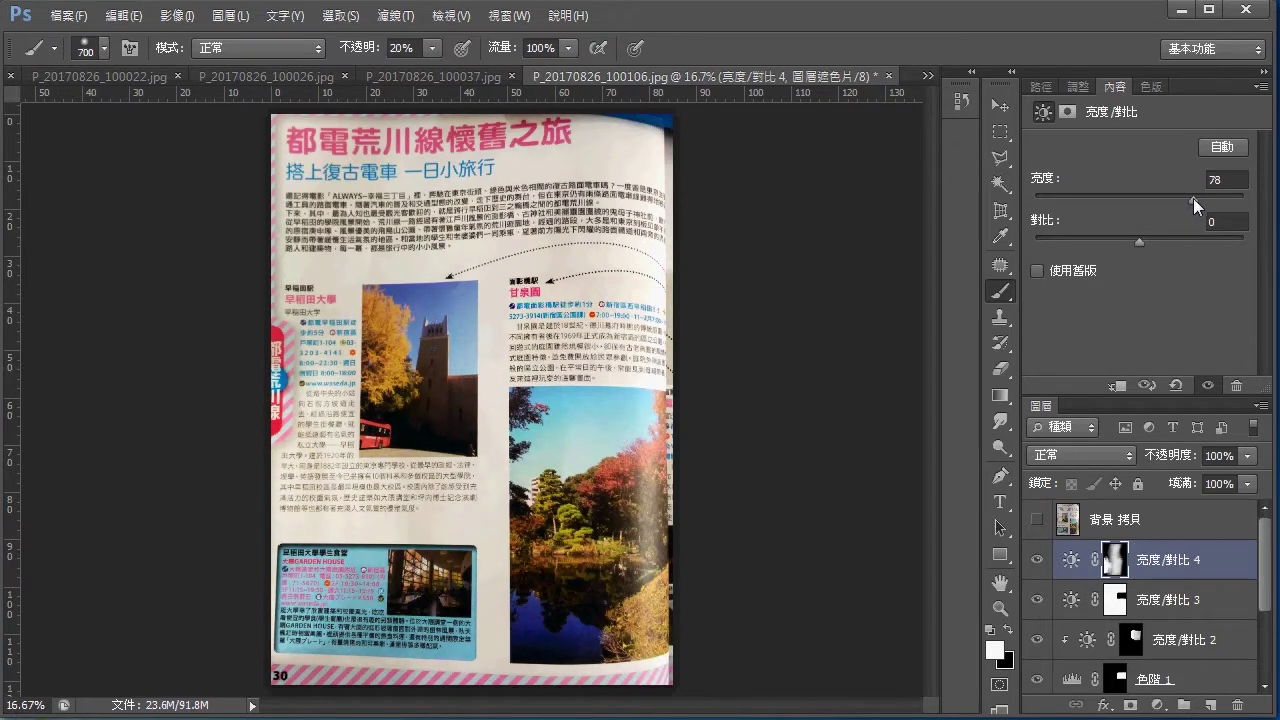
# Ease the 亮度/對比 4 brightness back to 61 and swap painting colours to touch up the mask.
pyautogui.moveTo(1193, 198); pyautogui.dragTo(1181, 191)
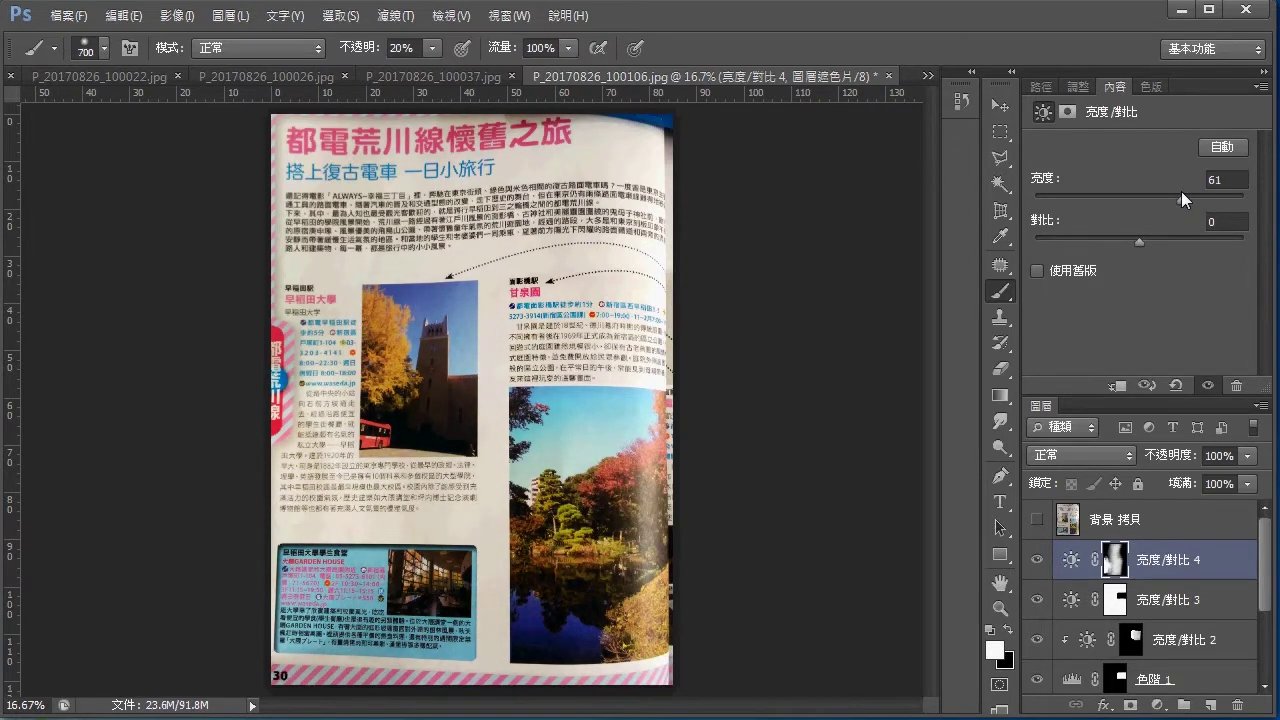
pyautogui.hotkey('ctrl', '+')
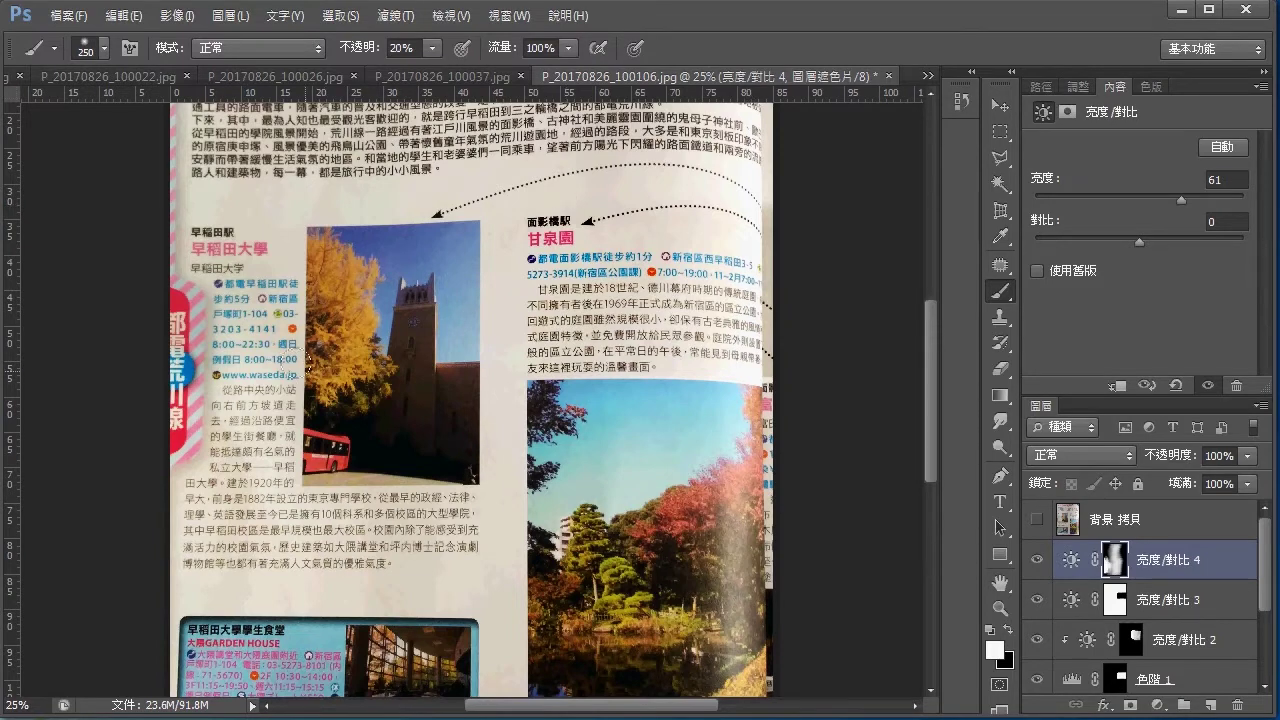
pyautogui.press('x')
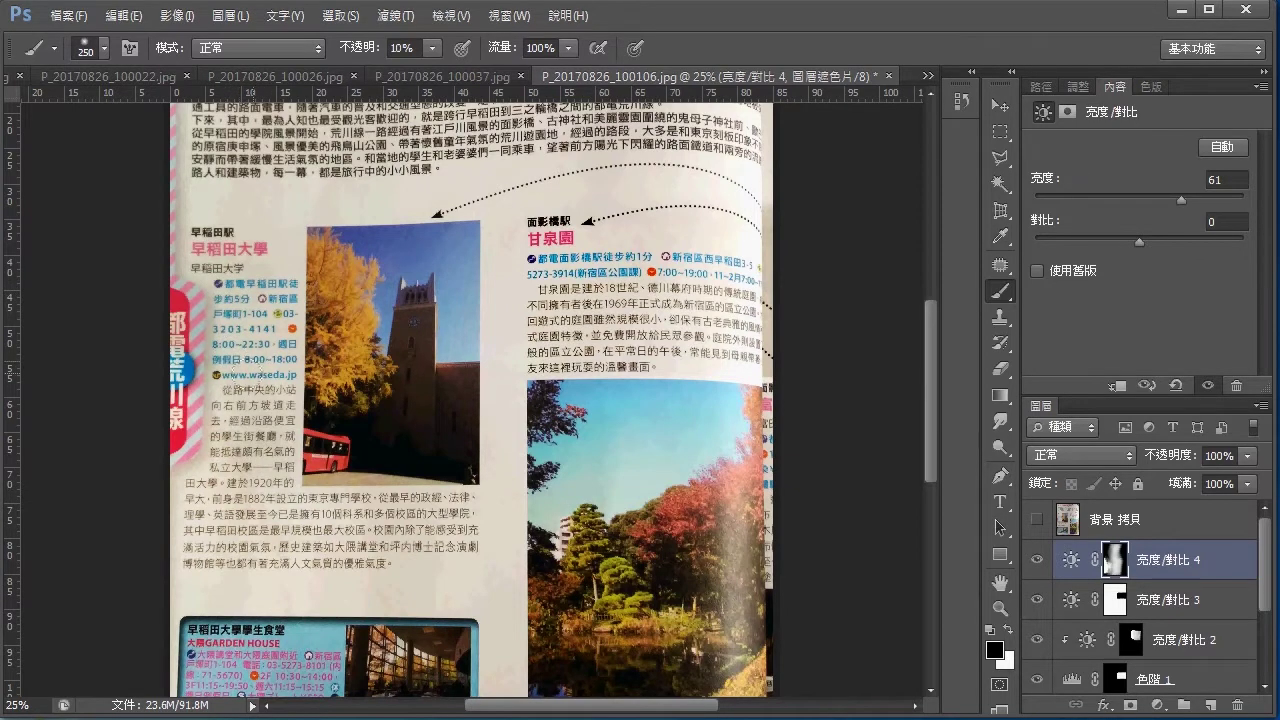
pyautogui.press('x')
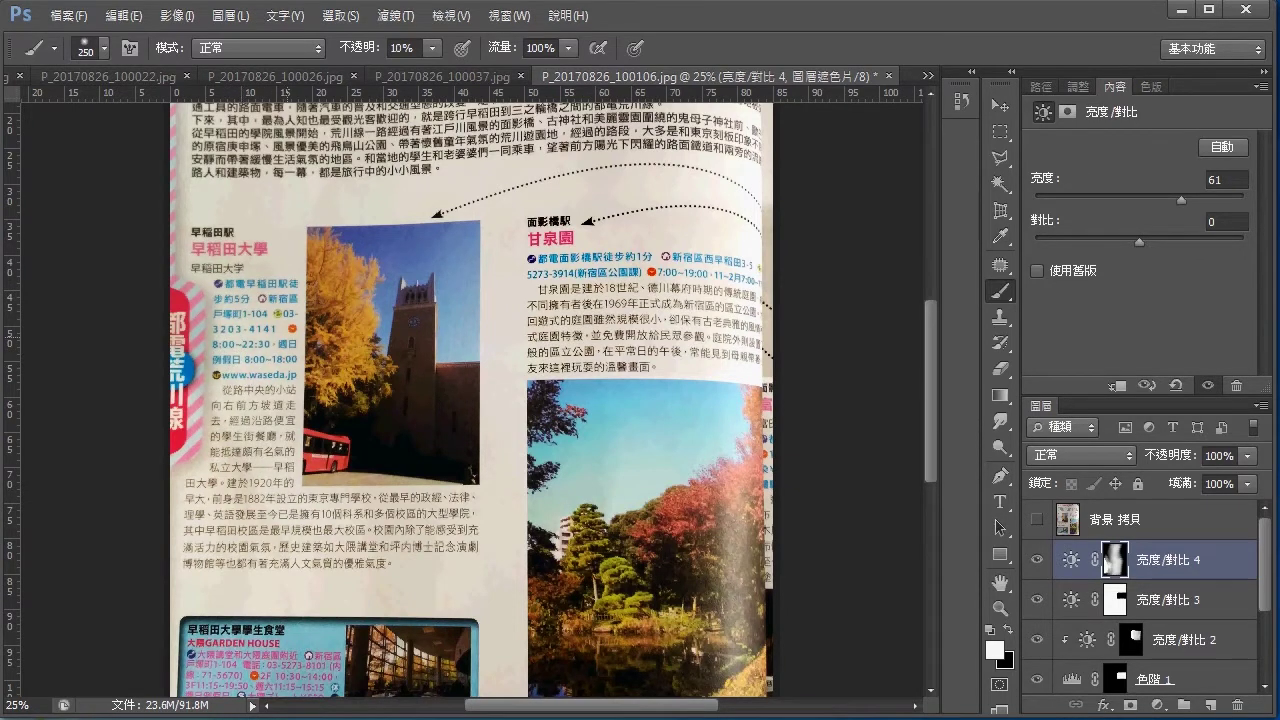
# Load the 亮度/對比 4 layer mask as a selection.
pyautogui.moveTo(414, 423); pyautogui.dragTo(380, 260)
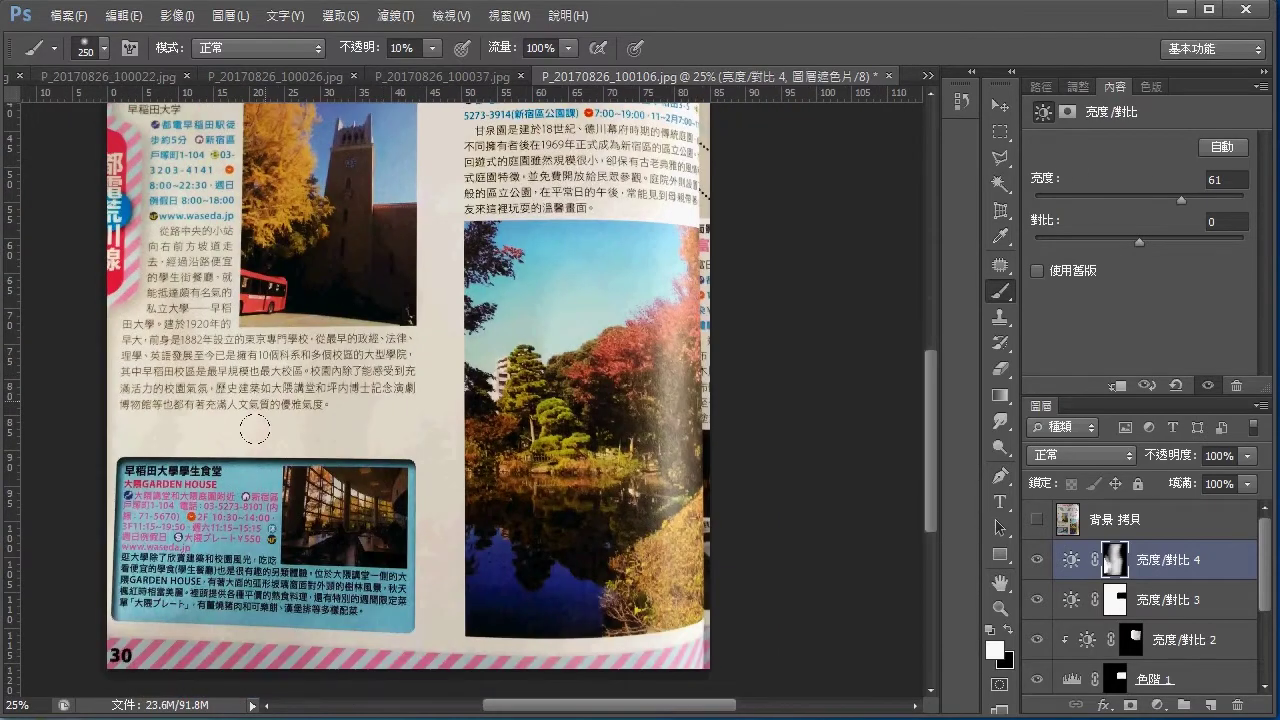
pyautogui.moveTo(317, 317); pyautogui.dragTo(385, 405)
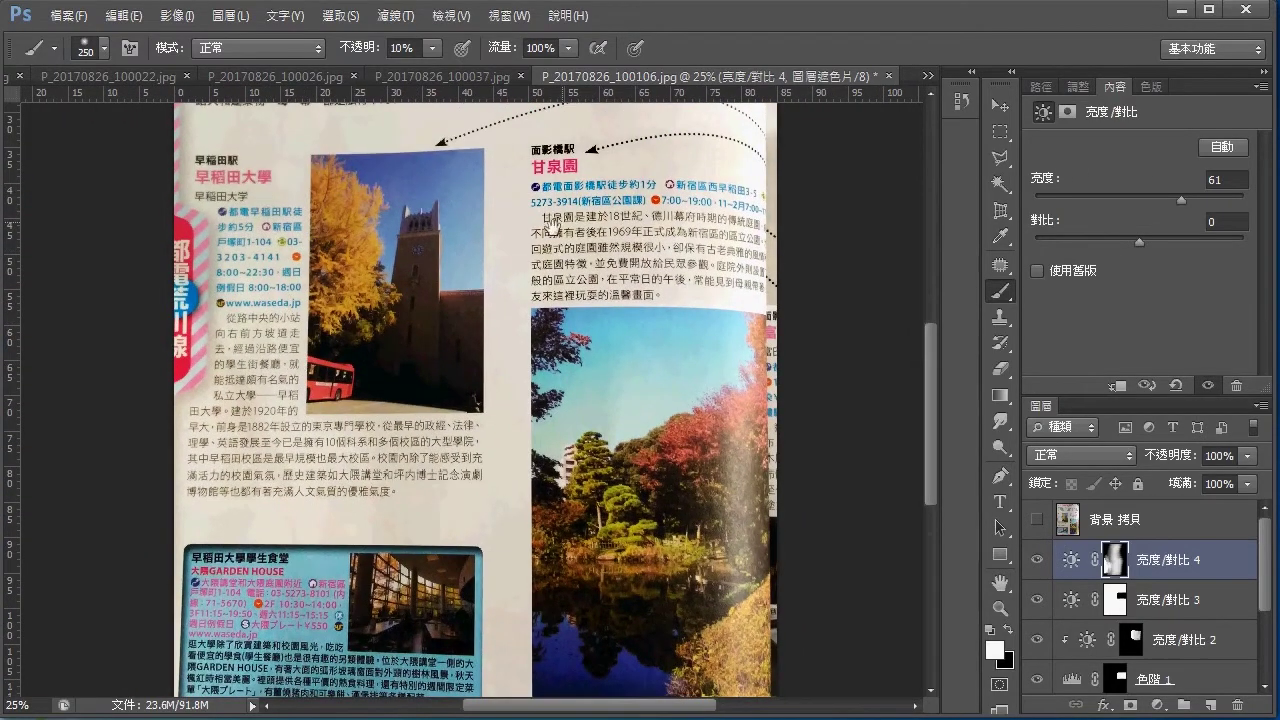
pyautogui.scroll(5, 553, 227)
pyautogui.scroll(-1, 553, 314)
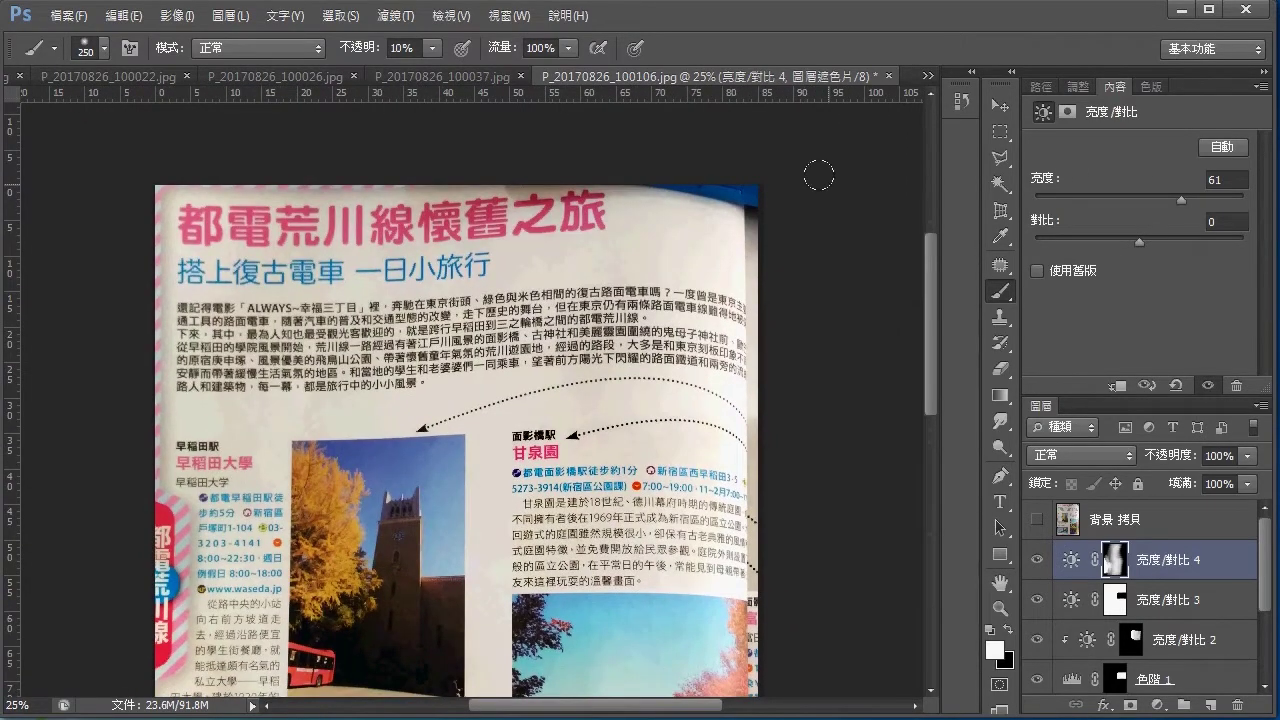
pyautogui.scroll(-1, 840, 260)
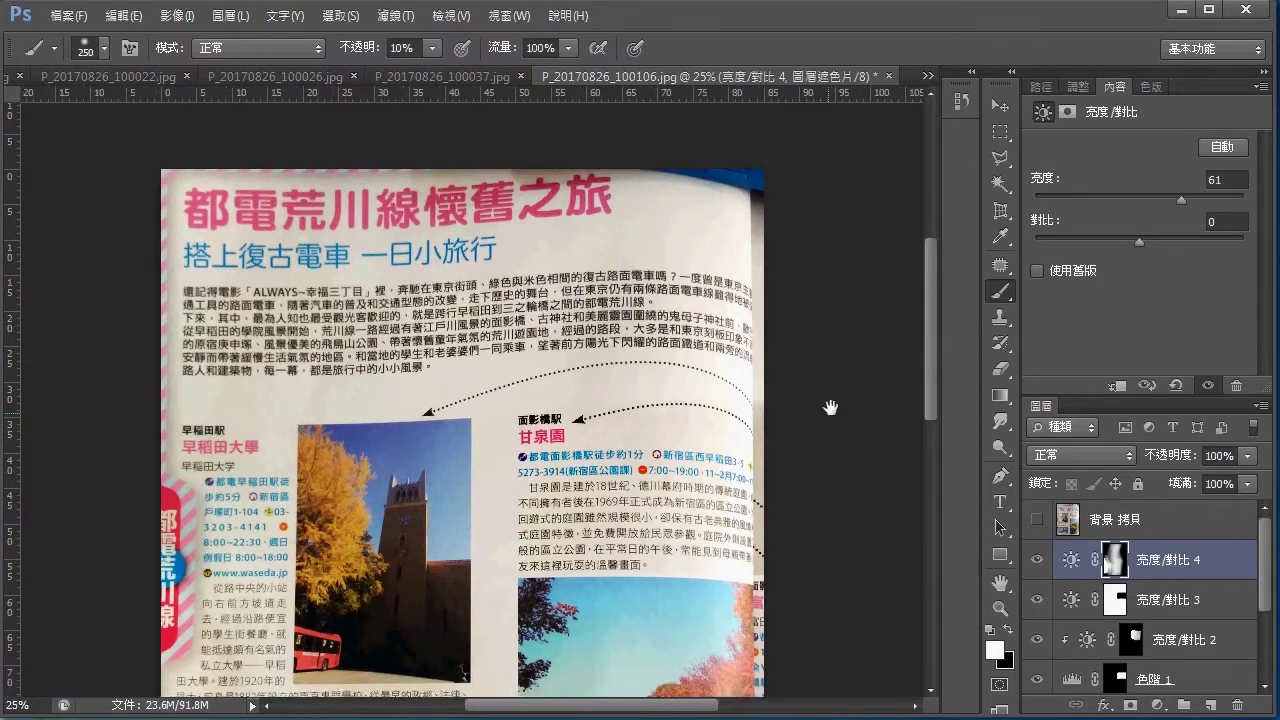
pyautogui.scroll(-5, 826, 343)
pyautogui.scroll(-1, 777, 340)
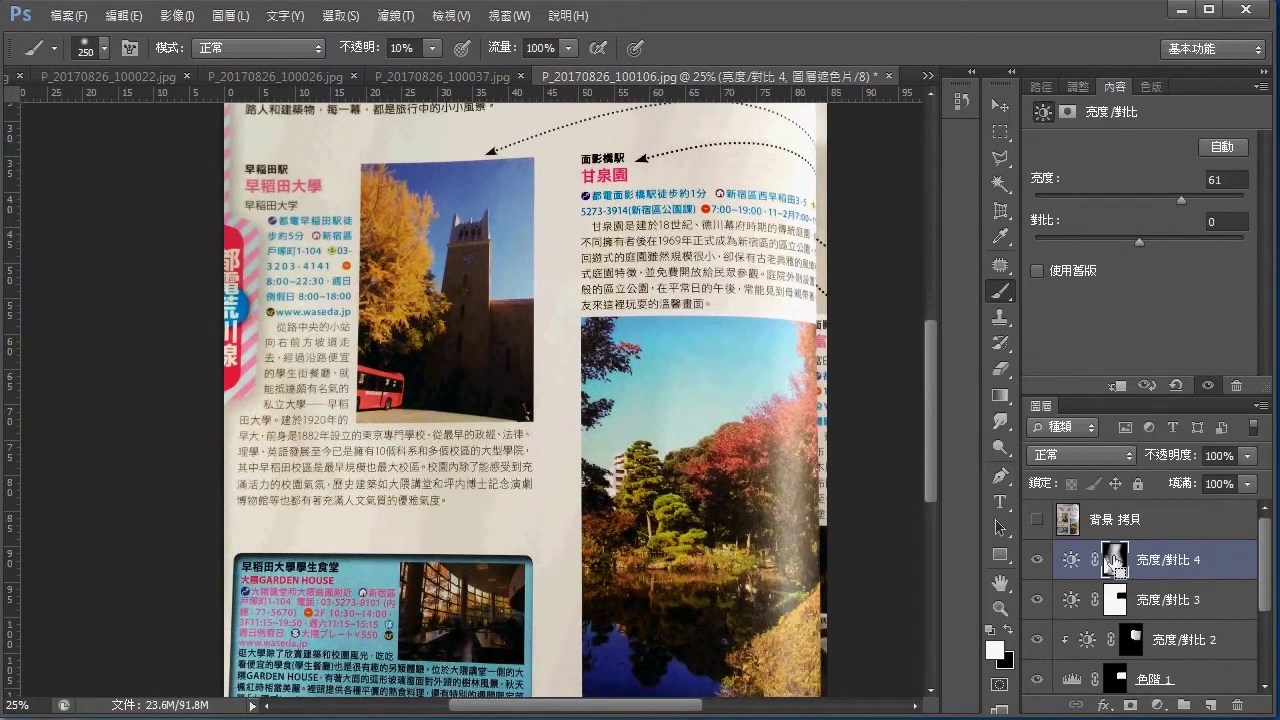
pyautogui.keyDown('ctrl'); pyautogui.click(1113, 562); pyautogui.keyUp('ctrl')
pyautogui.scroll(1, 531, 522)
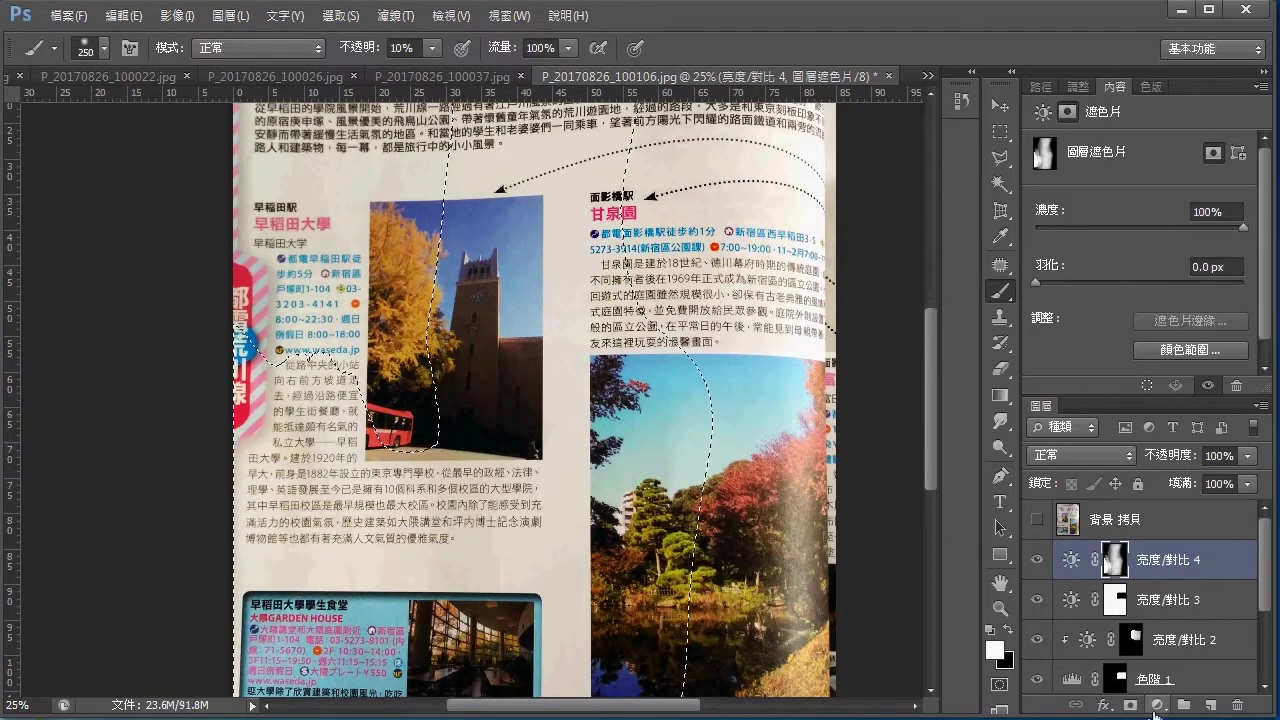
# Add a 色階 2 Levels layer on the selection with input levels 74, 1.00 and 207.
pyautogui.click(1163, 706)
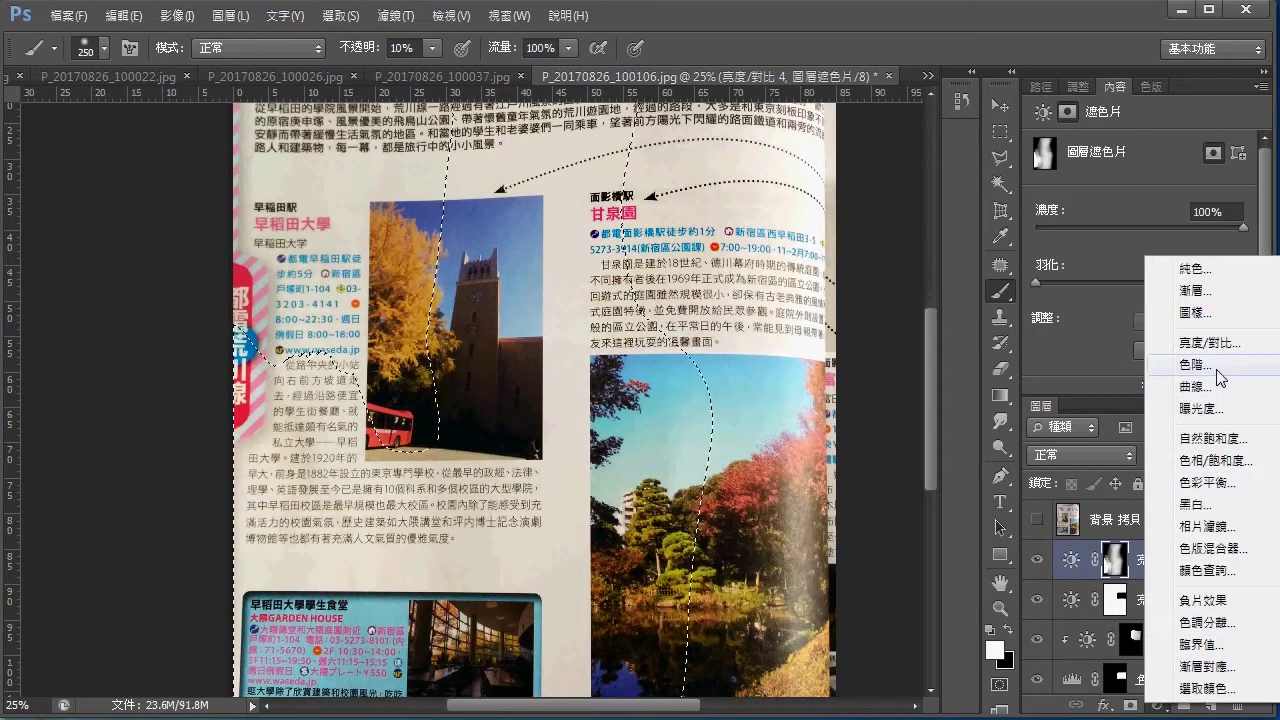
pyautogui.click(1212, 366)
pyautogui.moveTo(487, 401); pyautogui.dragTo(555, 351)
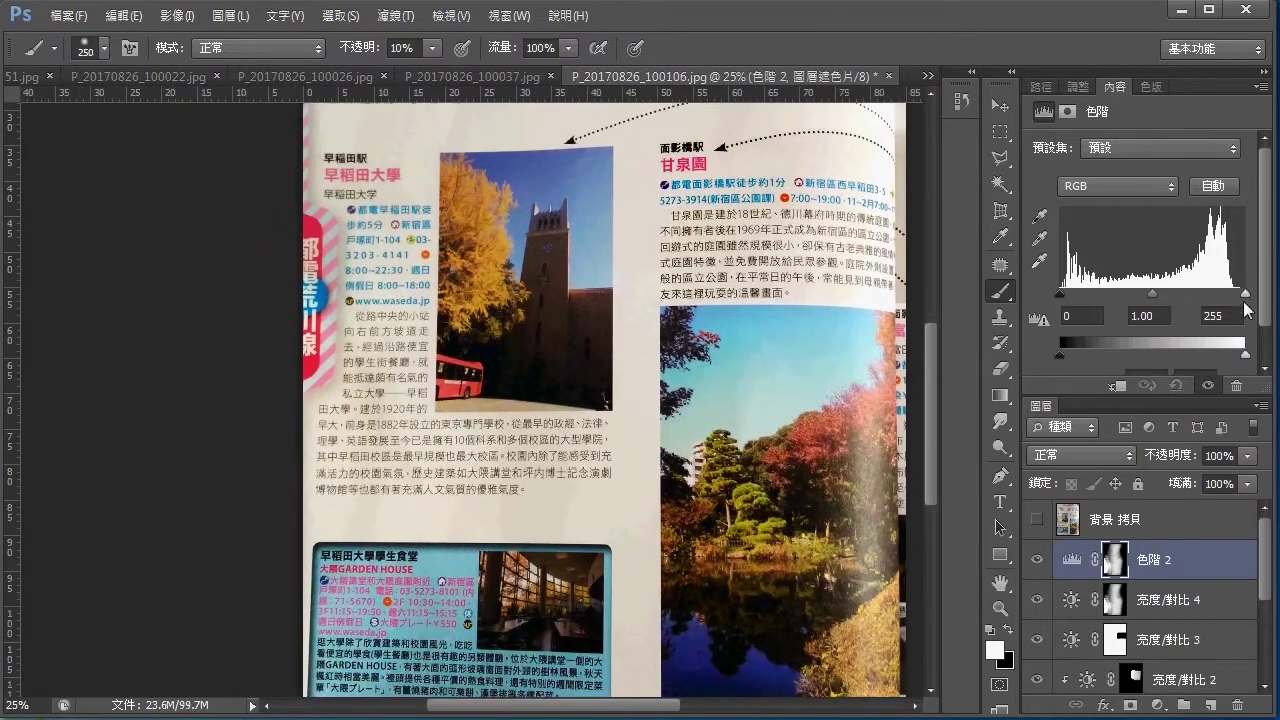
pyautogui.moveTo(1247, 295); pyautogui.dragTo(1210, 294)
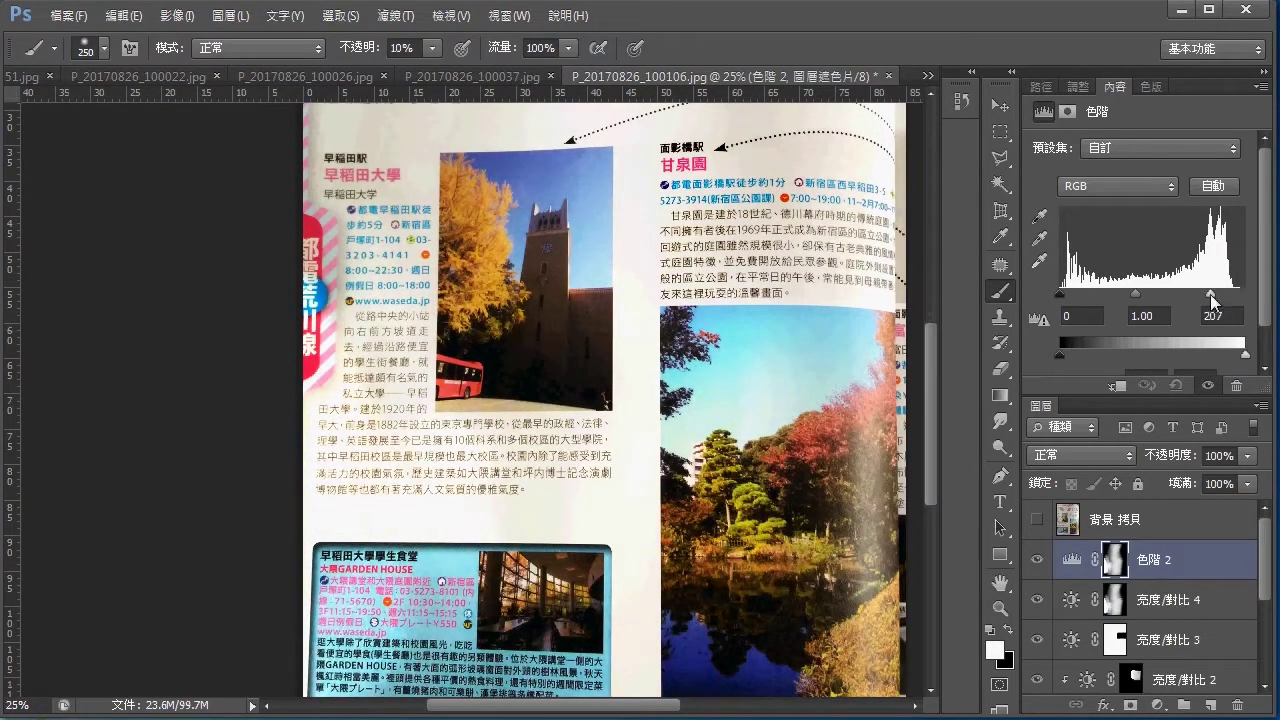
pyautogui.moveTo(1070, 293); pyautogui.dragTo(1114, 284)
pyautogui.moveTo(498, 312)
pyautogui.mouseDown()
pyautogui.moveTo(552, 262)
pyautogui.moveTo(569, 212)
pyautogui.mouseUp()
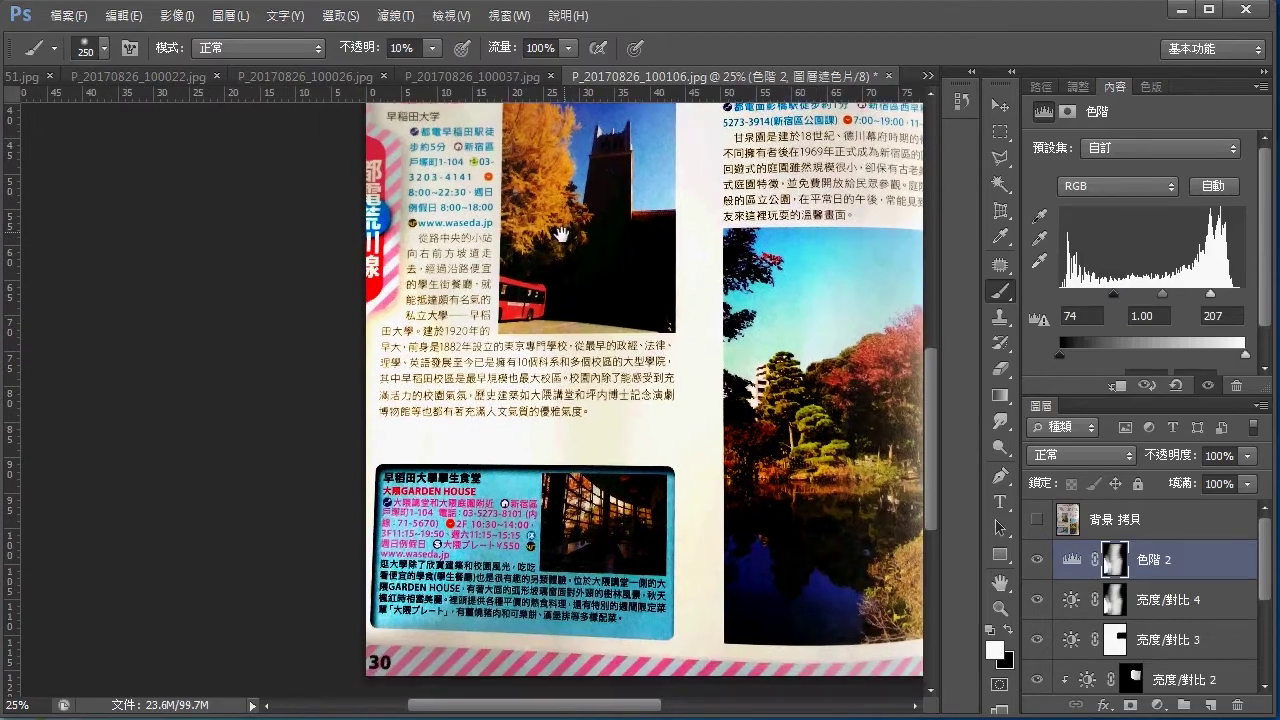
pyautogui.hotkey('ctrl', '+')
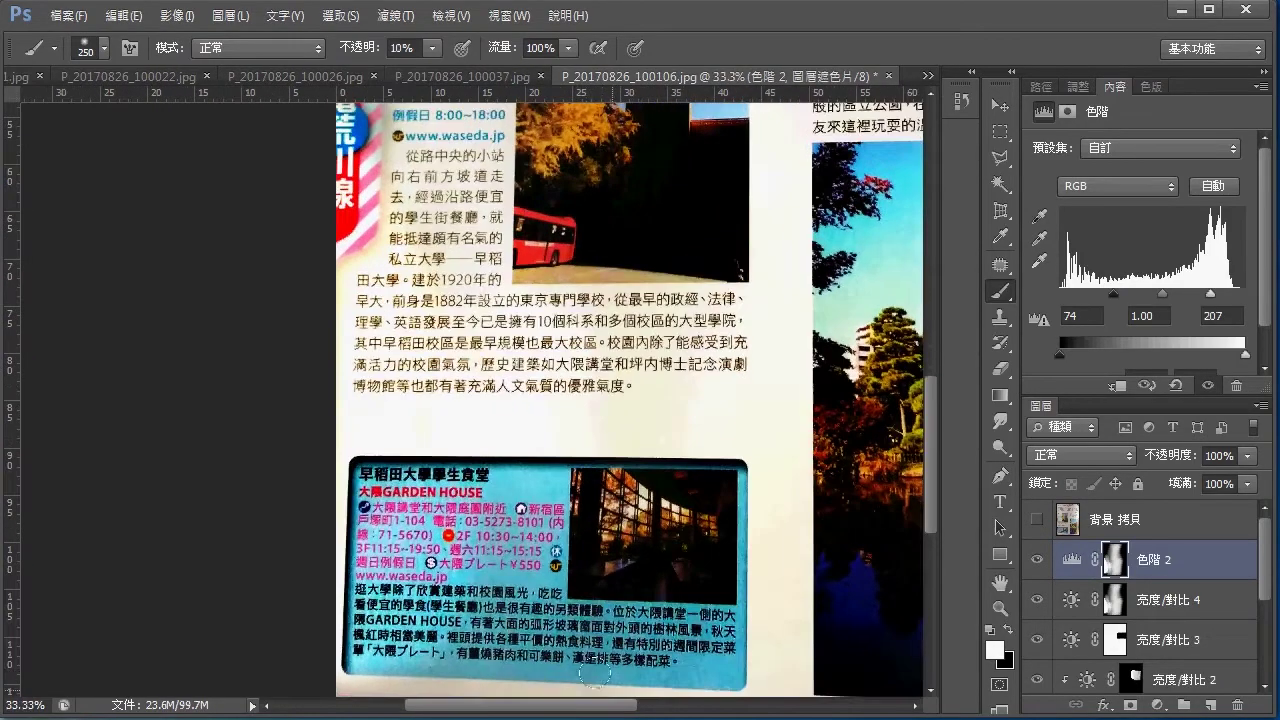
# Raise the 色階 2 black input point to 84.
pyautogui.scroll(5, 490, 400)
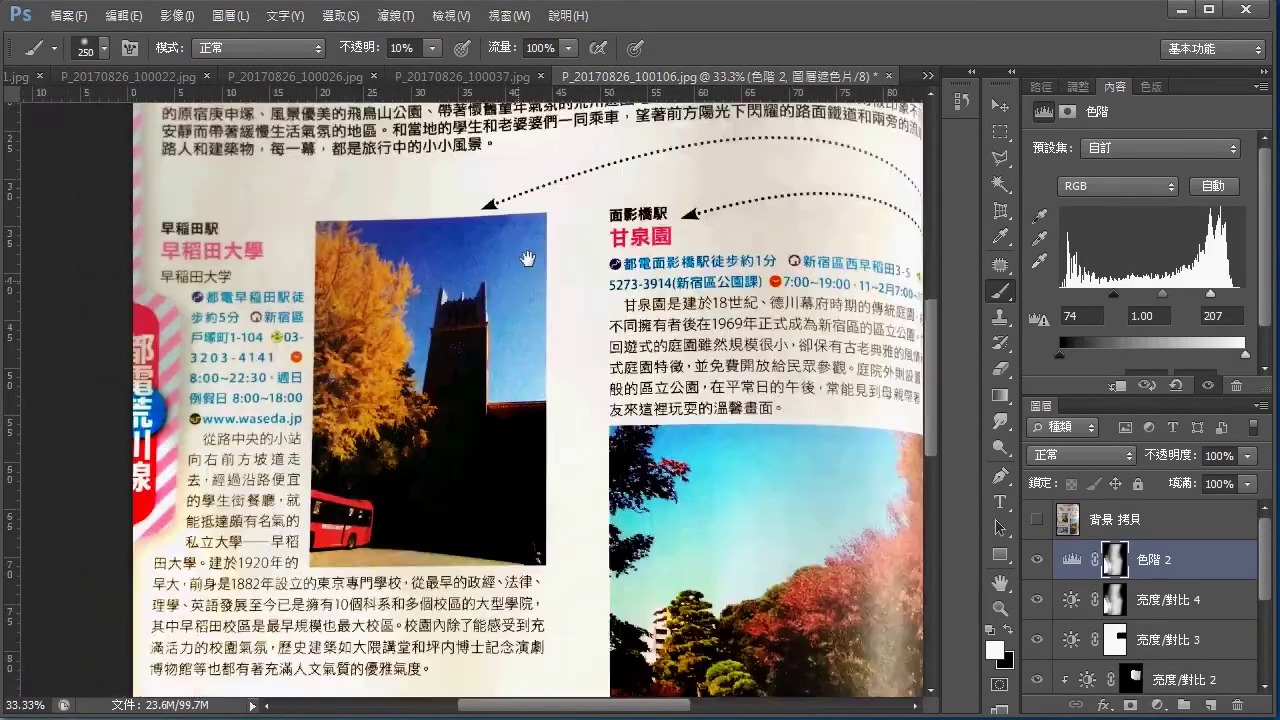
pyautogui.moveTo(471, 390); pyautogui.dragTo(600, 137)
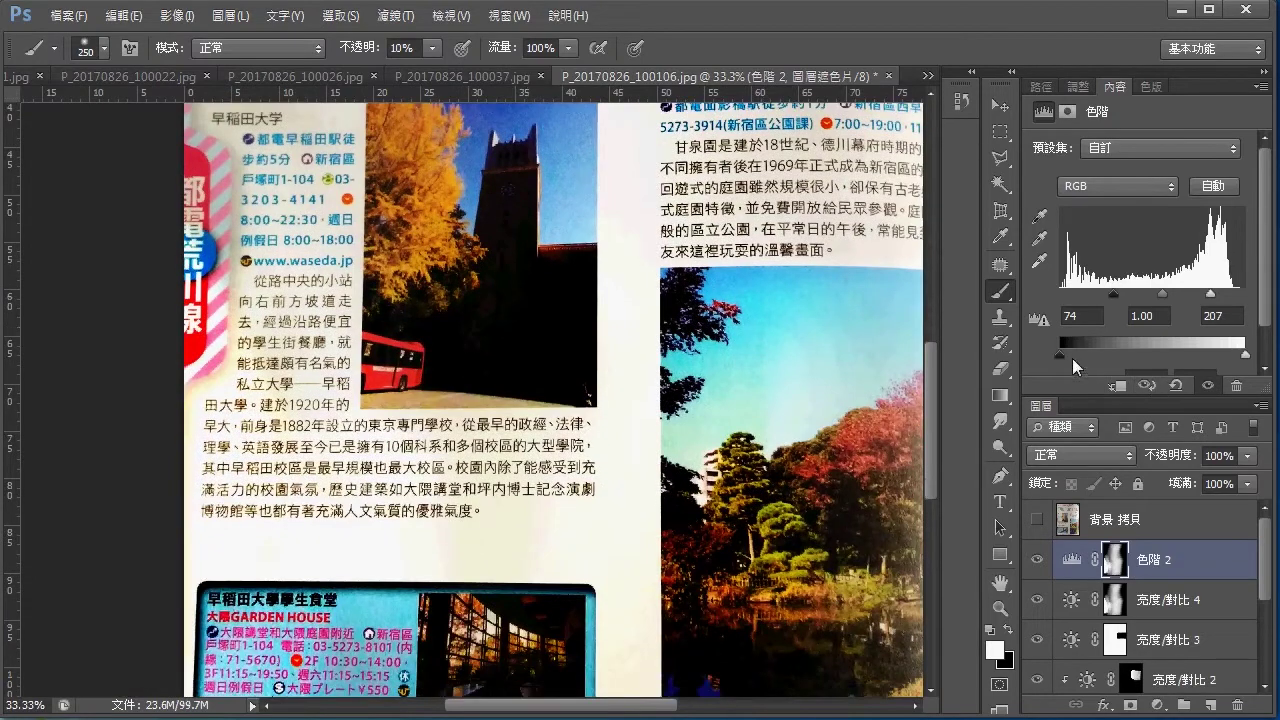
pyautogui.moveTo(1109, 296); pyautogui.dragTo(1120, 290)
# Target the 色階 2 layer mask thumbnail to show its mask settings.
pyautogui.scroll(-3, 681, 442)
pyautogui.scroll(4, 681, 442)
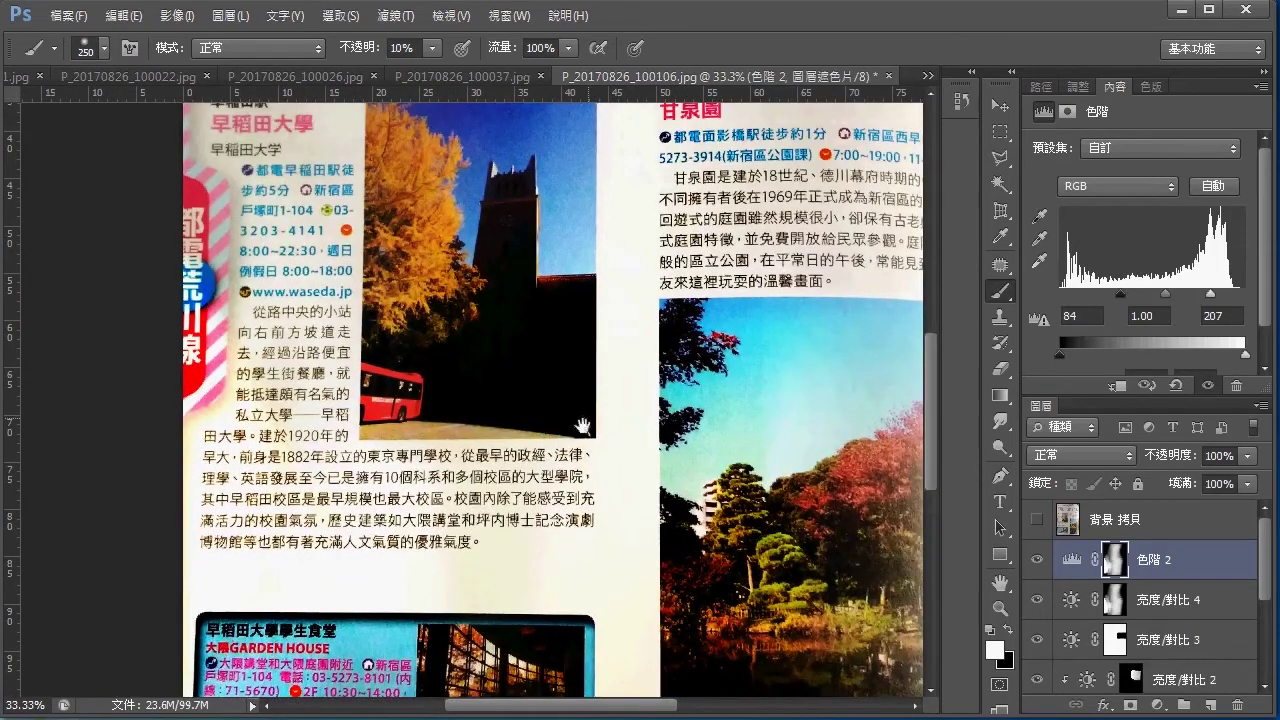
pyautogui.scroll(3, 581, 426)
pyautogui.scroll(1, 457, 623)
pyautogui.scroll(3, 486, 591)
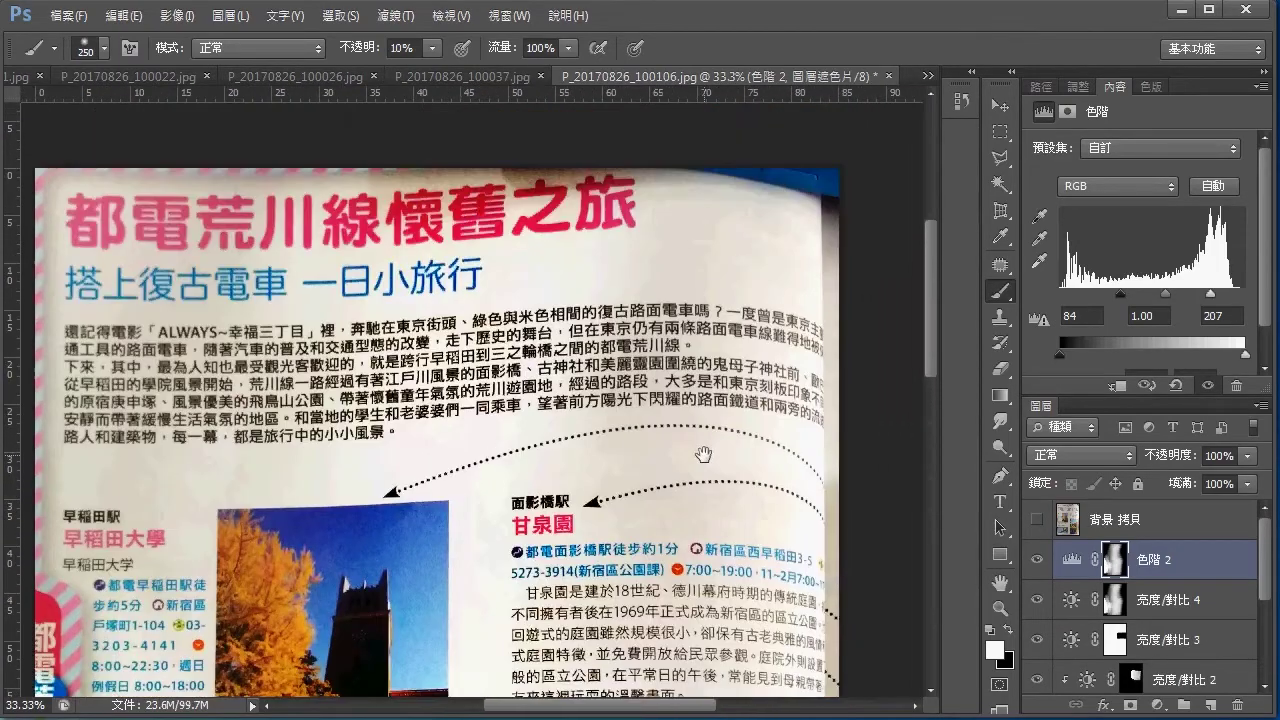
pyautogui.scroll(1, 691, 429)
pyautogui.scroll(-5, 691, 429)
pyautogui.hscroll(-2, 691, 429)
pyautogui.scroll(2, 710, 450)
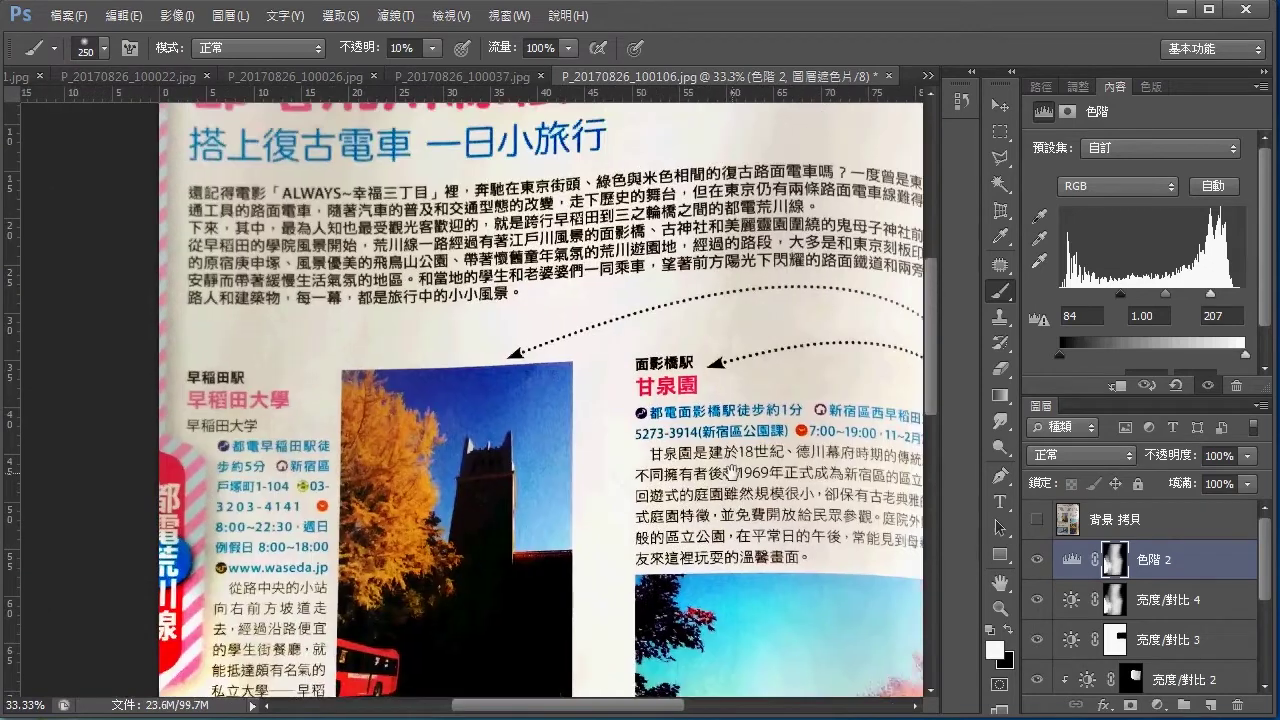
pyautogui.scroll(3, 729, 476)
pyautogui.scroll(-2, 713, 535)
pyautogui.hscroll(1, 713, 535)
pyautogui.scroll(-2, 740, 430)
pyautogui.scroll(2, 770, 312)
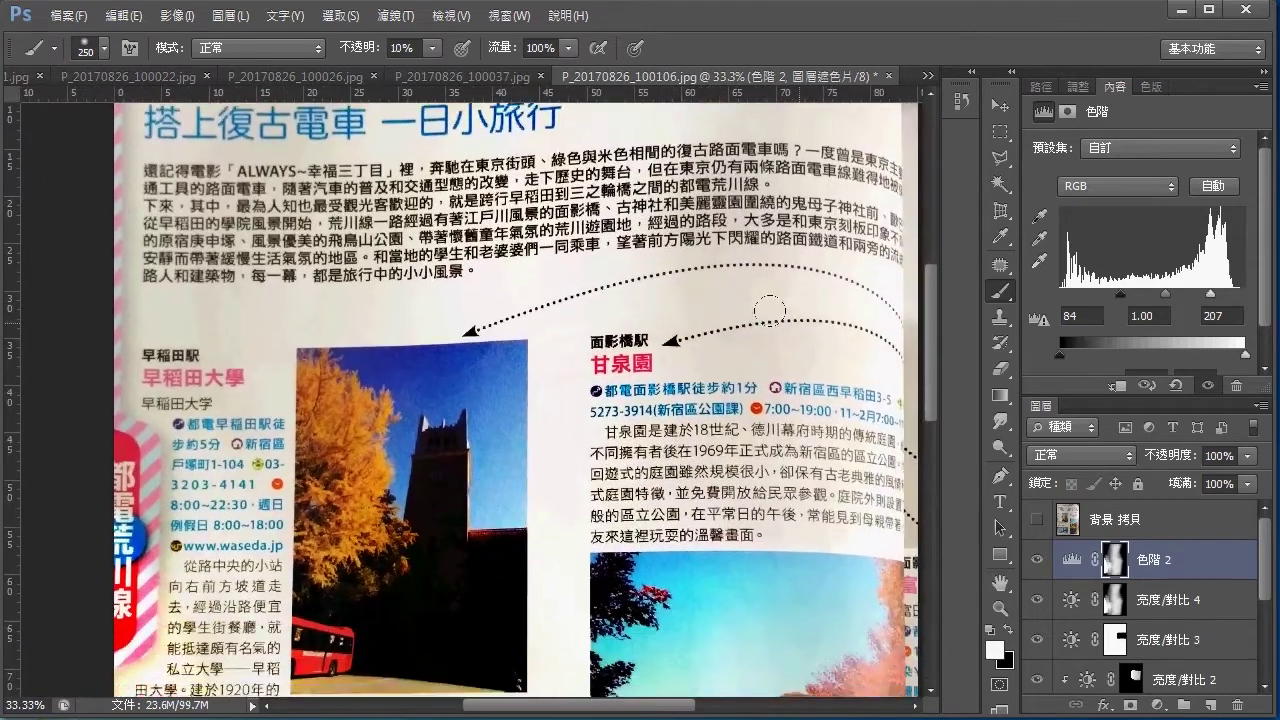
pyautogui.scroll(-1, 771, 331)
pyautogui.hscroll(-2, 771, 331)
pyautogui.scroll(2, 680, 450)
pyautogui.hscroll(1, 680, 450)
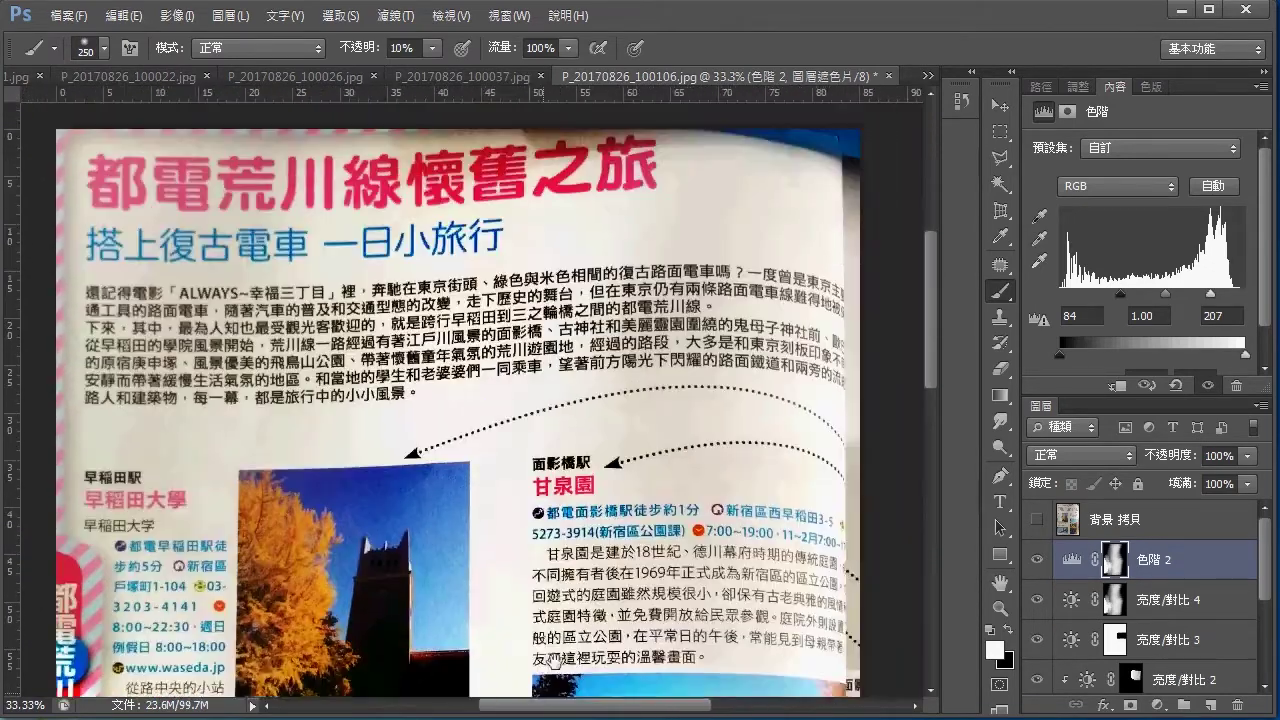
pyautogui.scroll(3, 583, 577)
pyautogui.hscroll(2, 583, 577)
pyautogui.scroll(-1, 583, 577)
pyautogui.click(1116, 566)
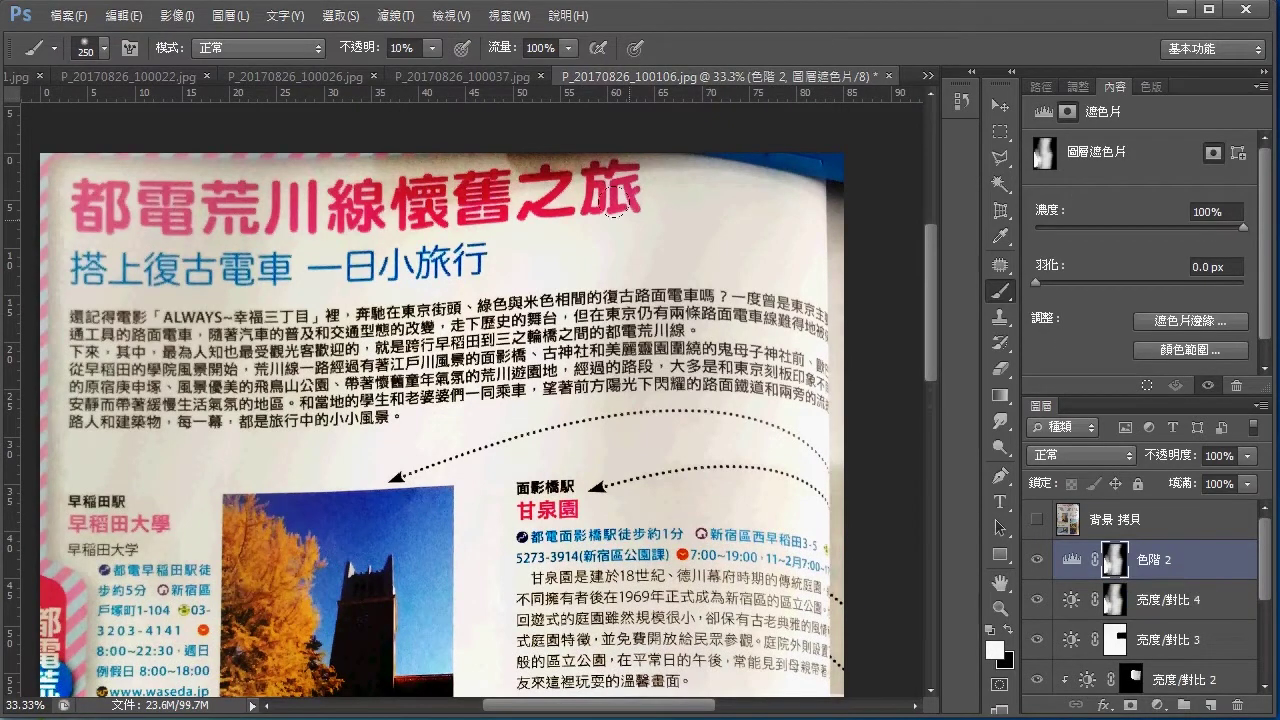
# Paint a faint 500 px, 20% stroke along the page's top edge on the 色階 2 mask, then check the page.
pyautogui.moveTo(563, 186); pyautogui.dragTo(556, 157)
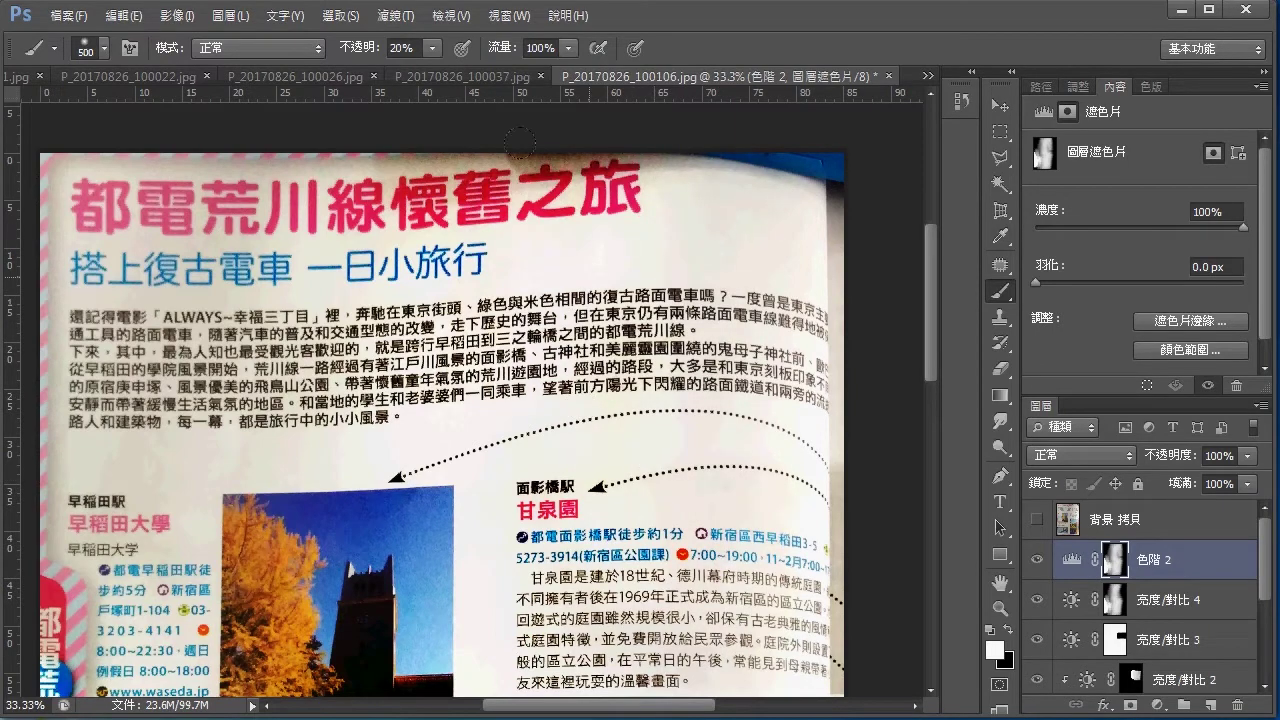
pyautogui.moveTo(635, 434); pyautogui.dragTo(616, 260)
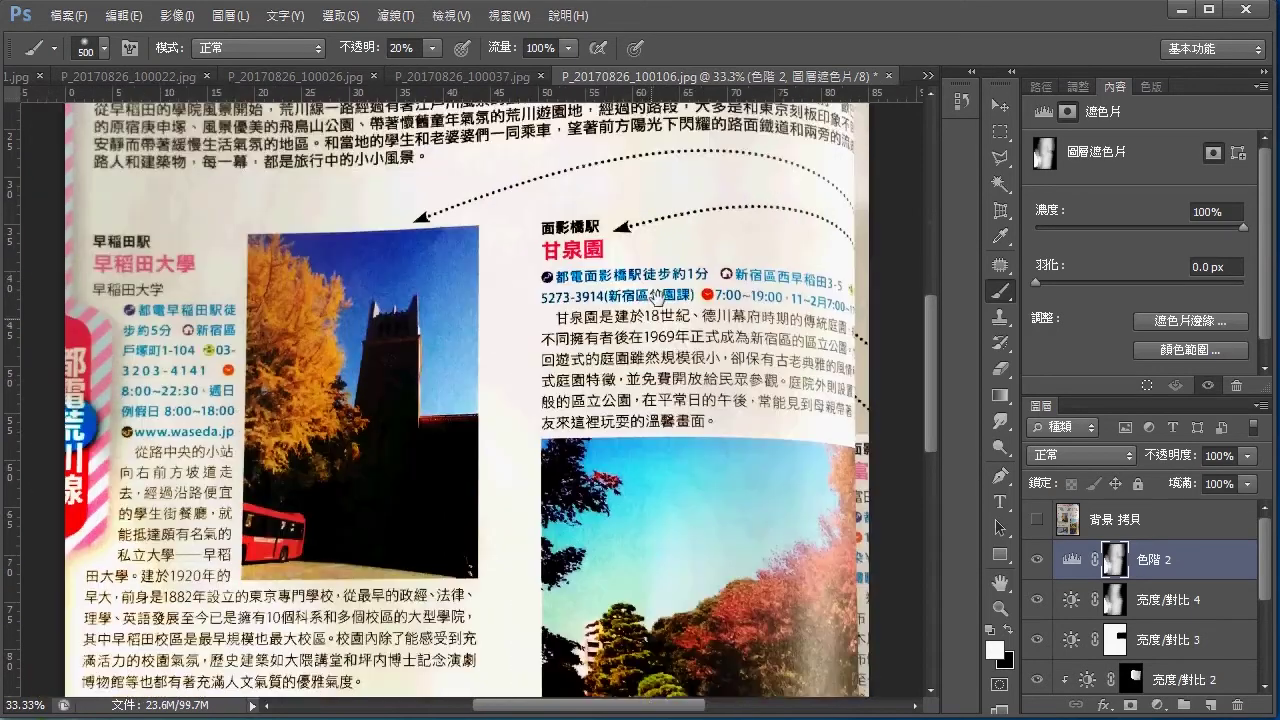
pyautogui.moveTo(510, 363); pyautogui.dragTo(394, 343)
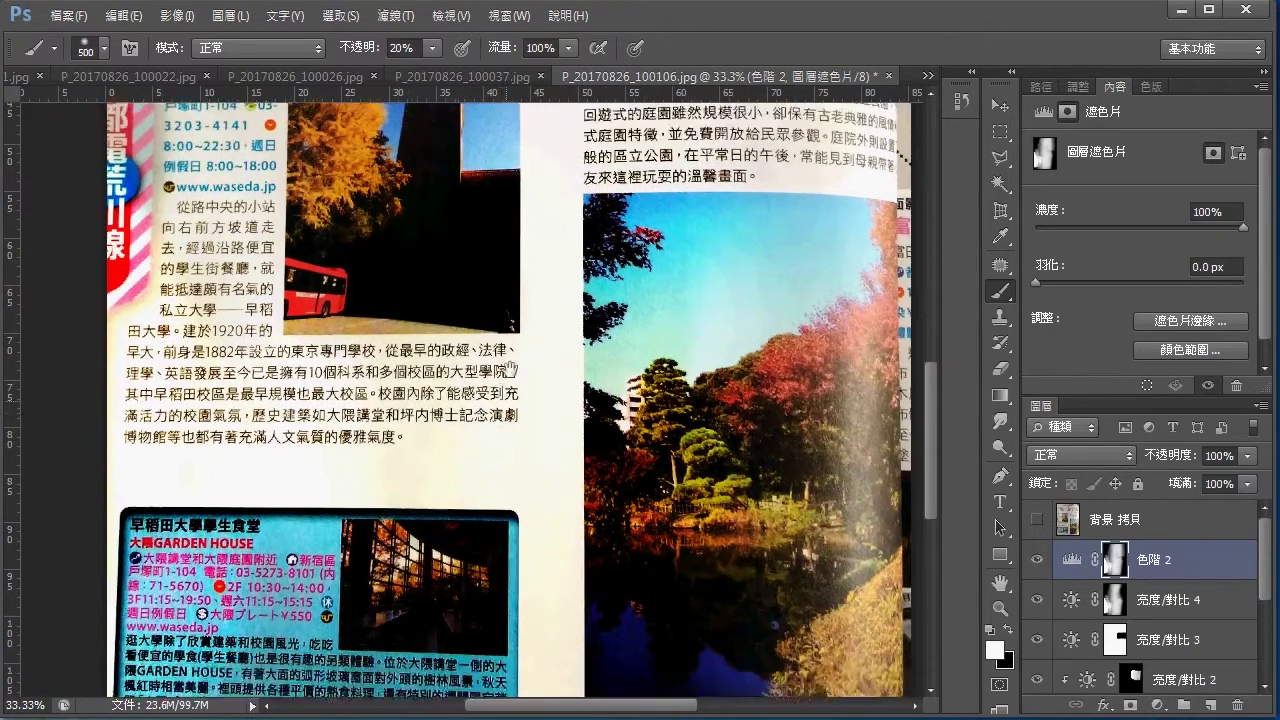
pyautogui.moveTo(495, 412); pyautogui.dragTo(509, 334)
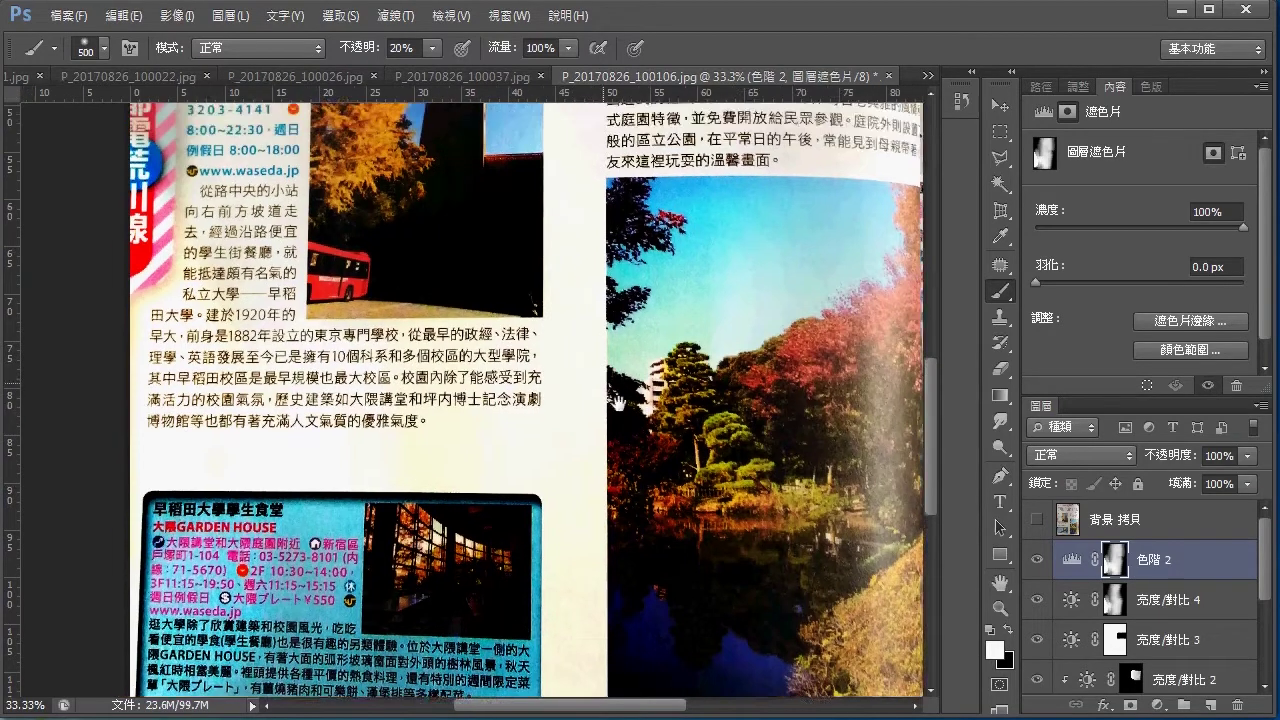
pyautogui.moveTo(377, 268); pyautogui.dragTo(472, 368)
pyautogui.moveTo(473, 258); pyautogui.dragTo(521, 366)
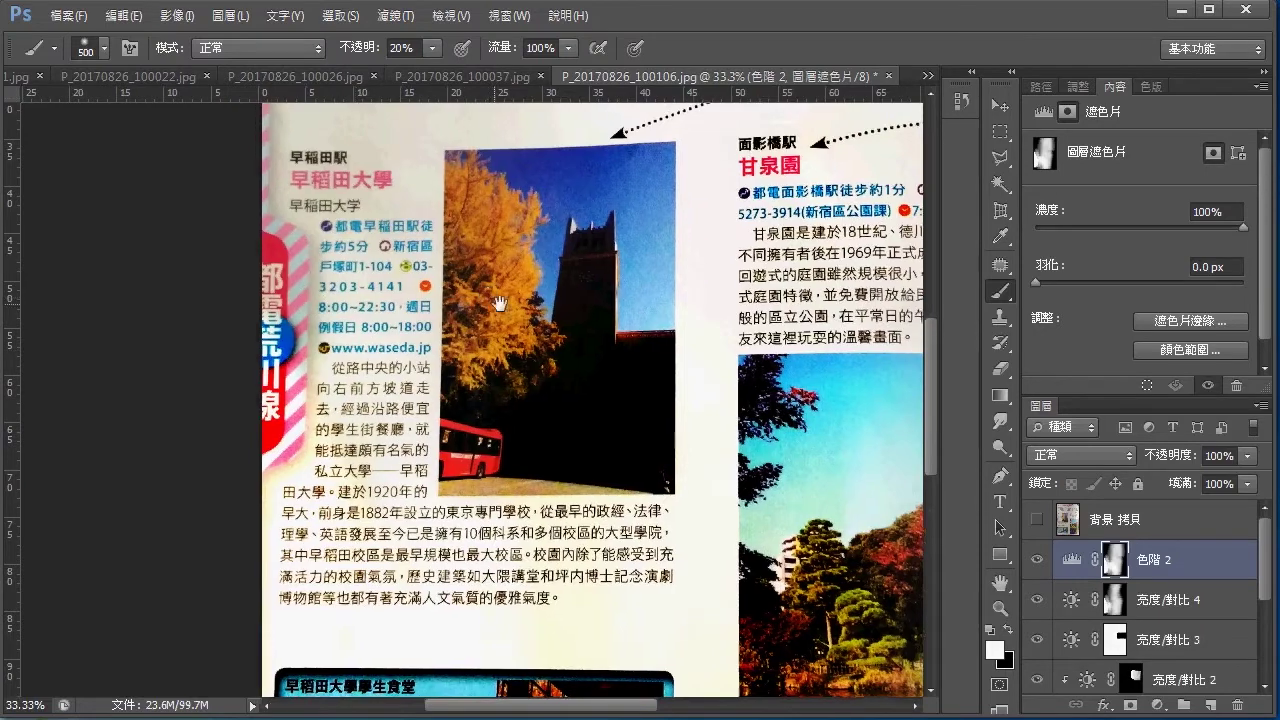
pyautogui.moveTo(377, 238); pyautogui.dragTo(452, 244)
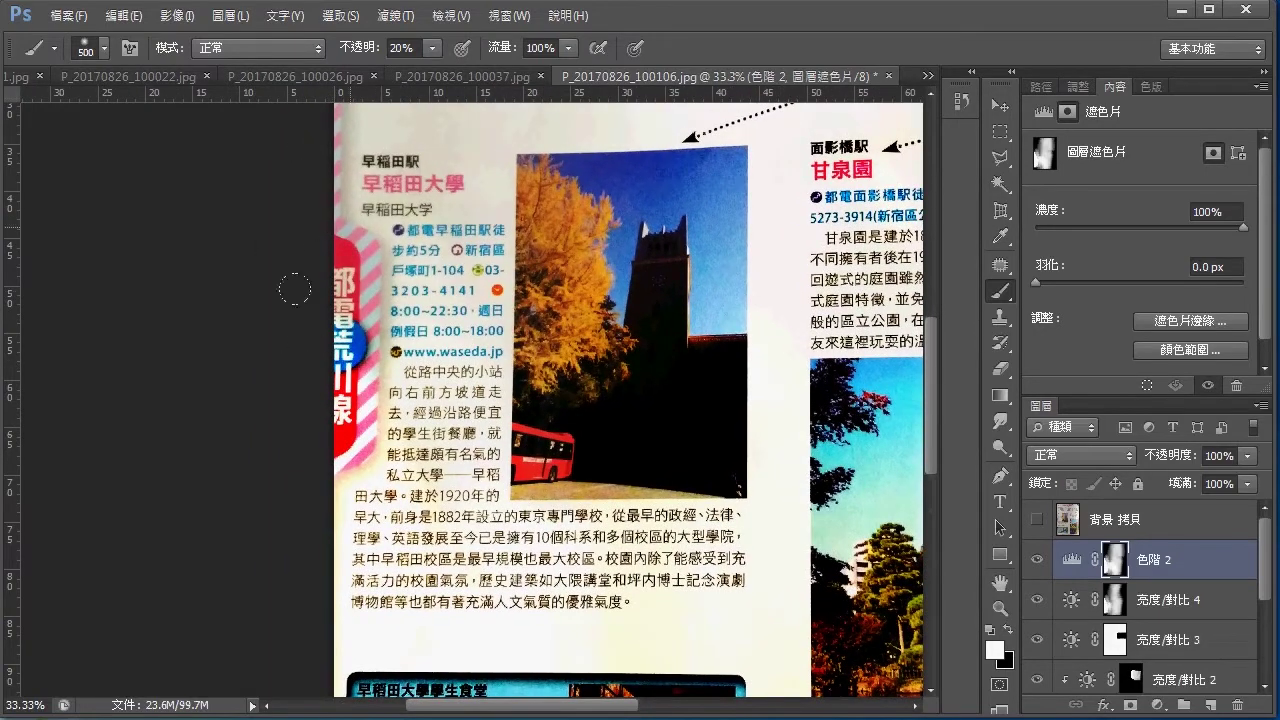
pyautogui.moveTo(456, 271); pyautogui.dragTo(480, 619)
pyautogui.moveTo(372, 238); pyautogui.dragTo(253, 238)
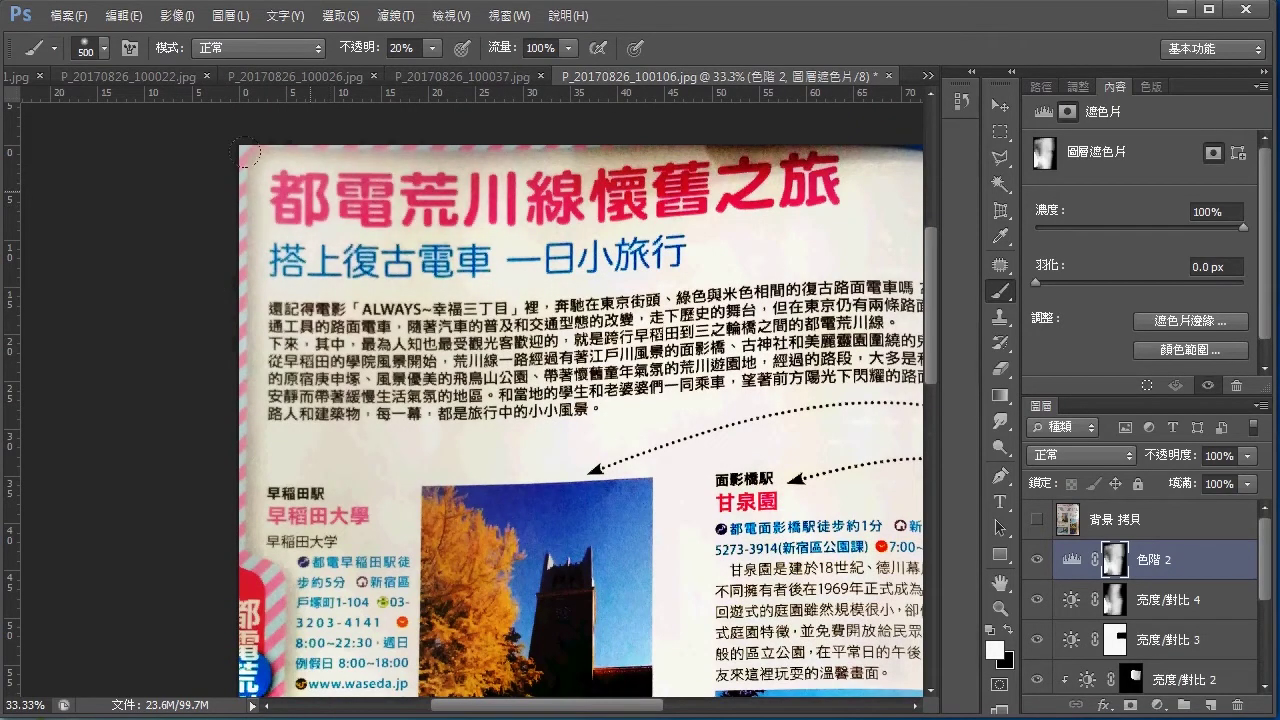
pyautogui.scroll(-5, 409, 222)
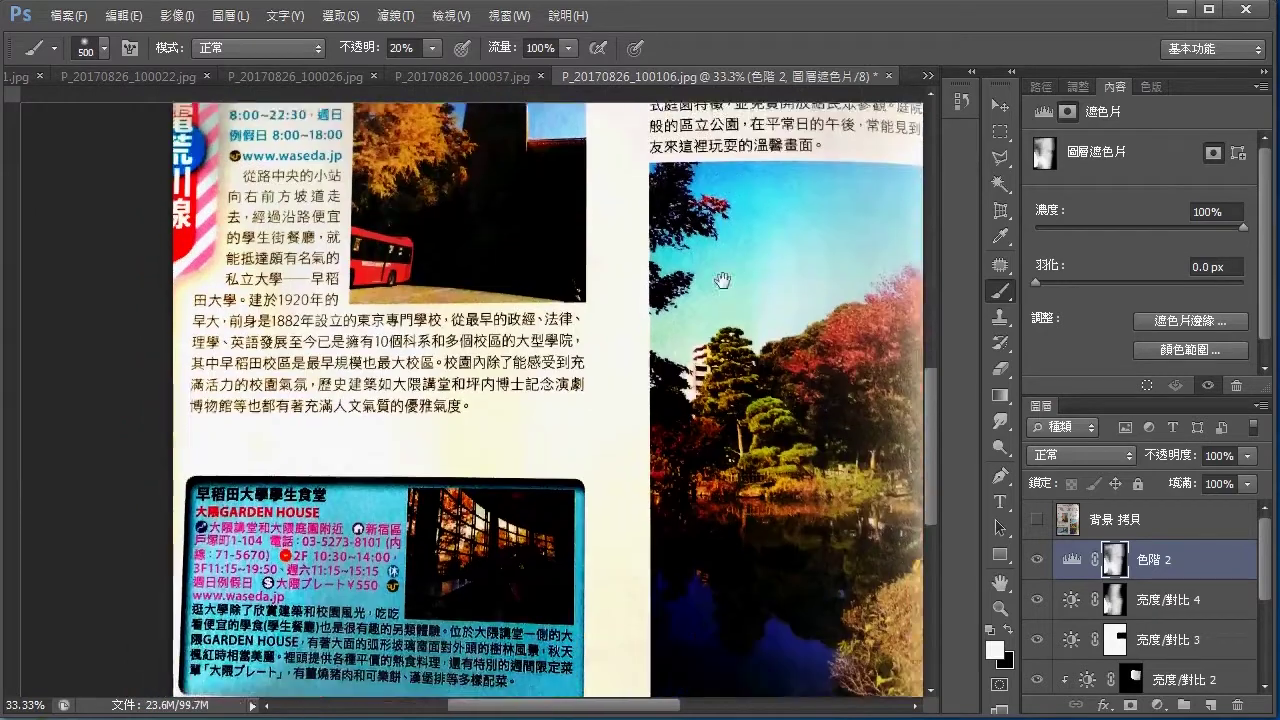
pyautogui.moveTo(722, 280); pyautogui.dragTo(740, 190)
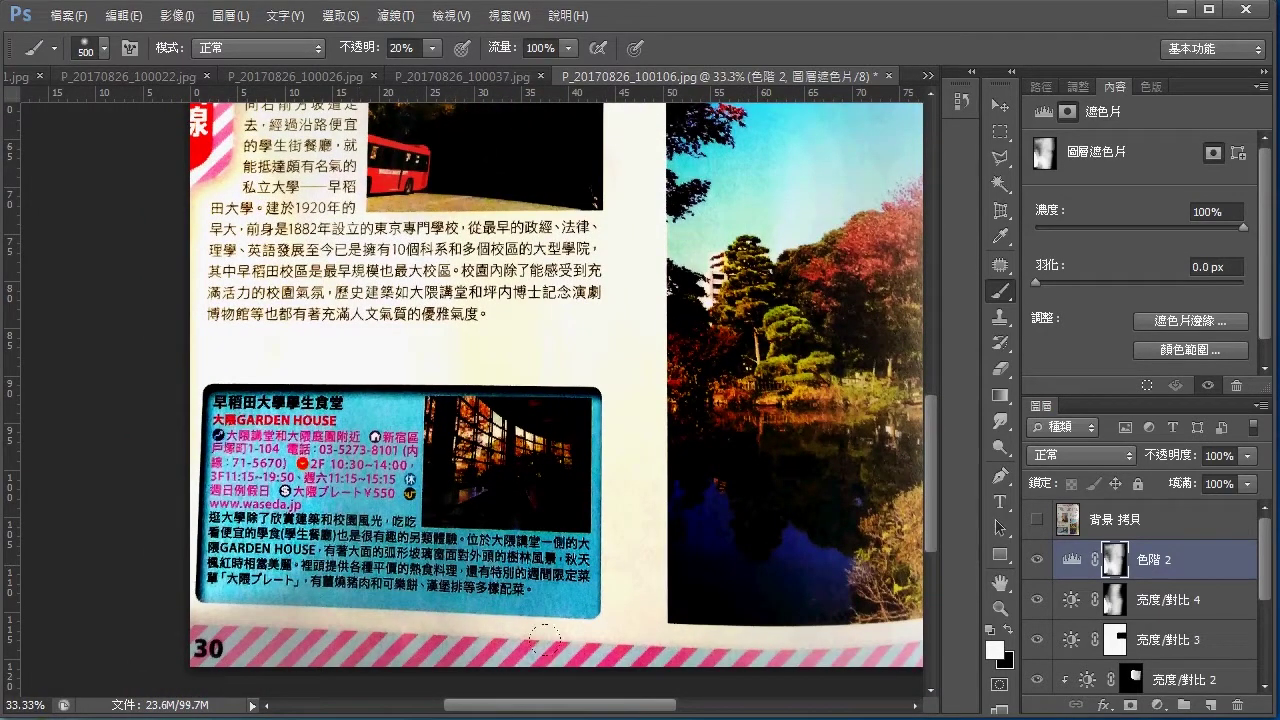
pyautogui.moveTo(545, 638); pyautogui.dragTo(555, 546)
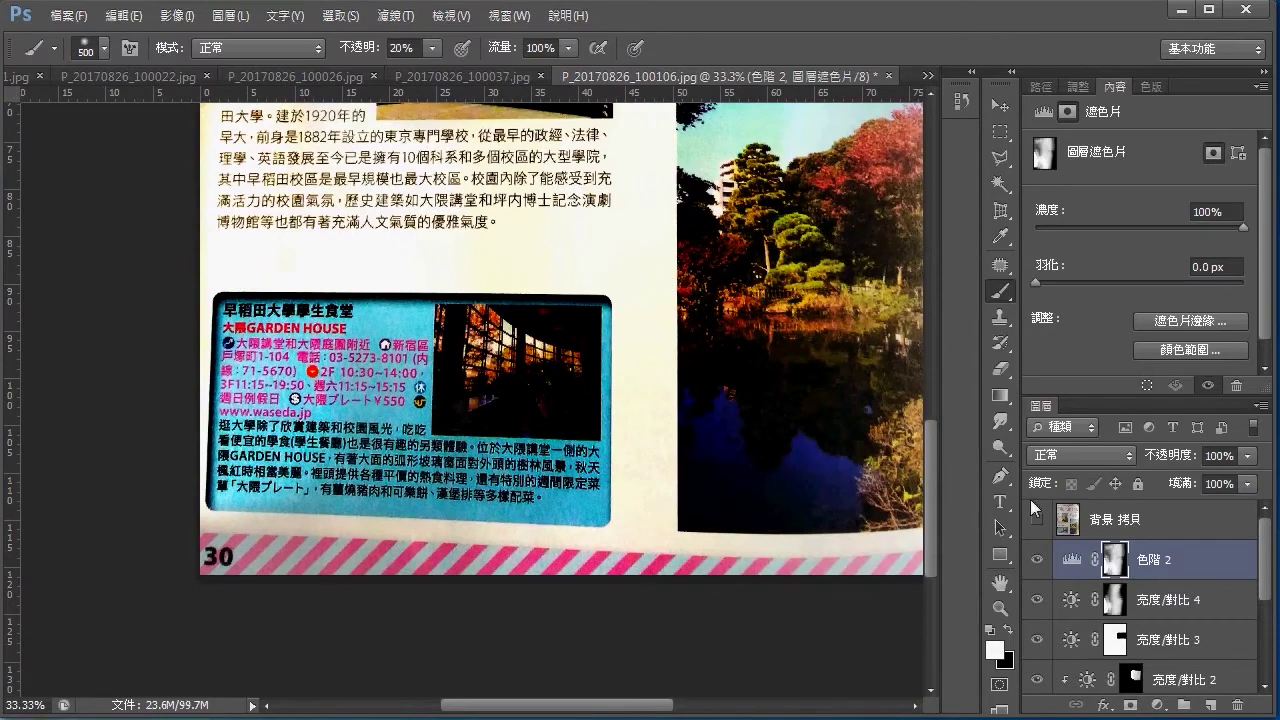
# Toggle the background copy and 色階 2 visibility to compare the adjustment.
pyautogui.click(1037, 518)
pyautogui.click(1038, 522)
pyautogui.click(1037, 520)
pyautogui.click(1037, 520)
pyautogui.click(1032, 562)
pyautogui.click(1033, 561)
# Paint black on the 色階 2 mask near the page's lower edge and compare the result.
pyautogui.press('x')
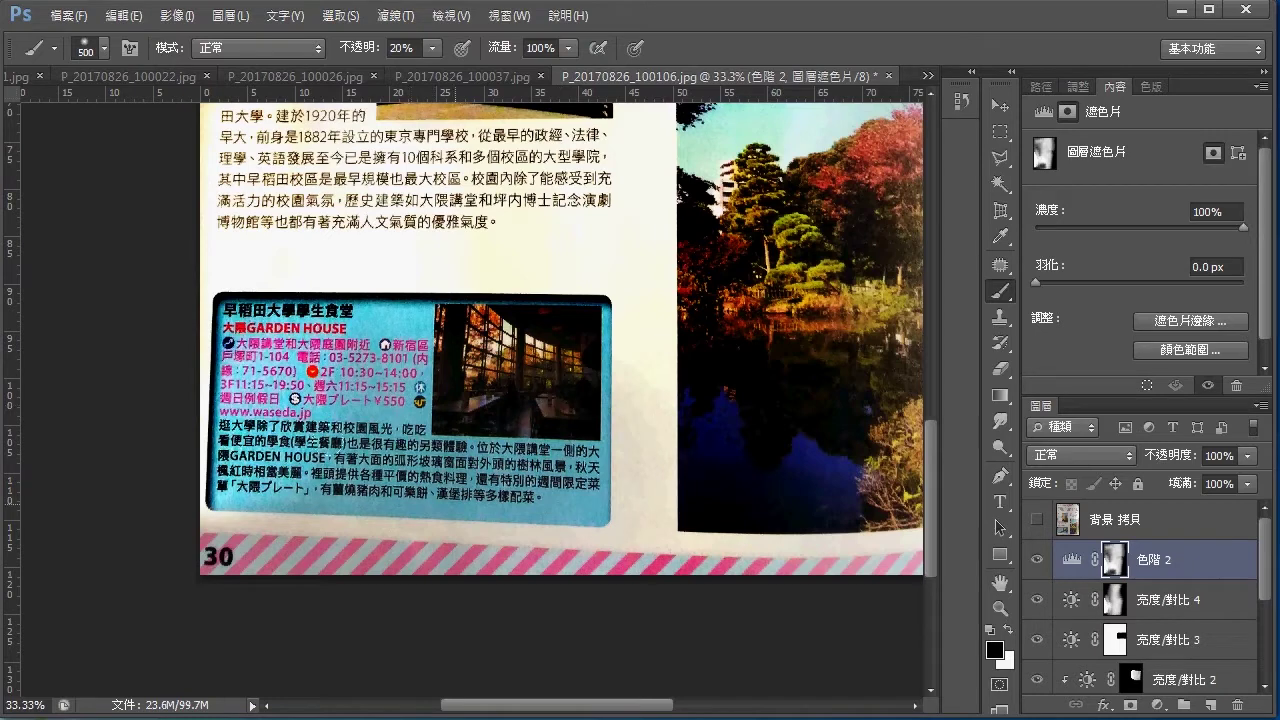
pyautogui.moveTo(485, 427); pyautogui.dragTo(644, 533)
pyautogui.click(1037, 560)
pyautogui.click(1037, 560)
pyautogui.click(1037, 519)
pyautogui.click(1037, 519)
pyautogui.click(1039, 562)
pyautogui.click(1039, 562)
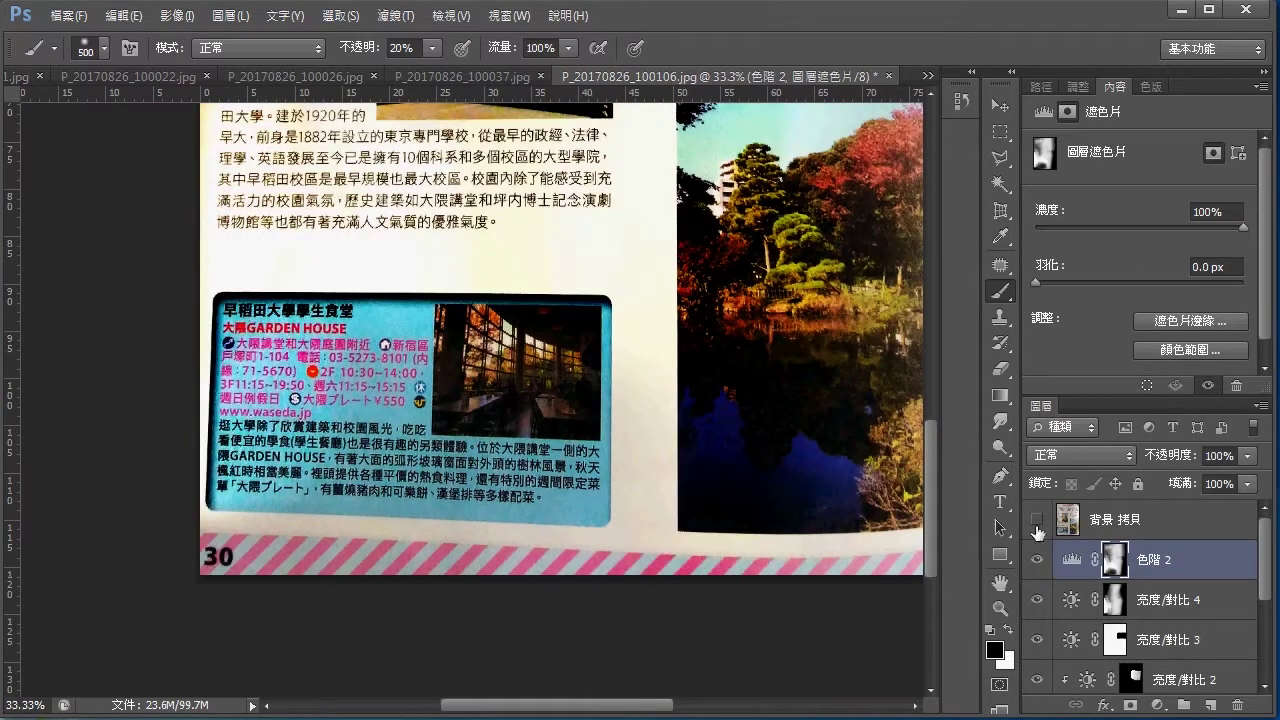
# Compare with 亮度/對比 4, 色階 2 and the background copy toggled, leaving the background copy hidden.
pyautogui.click(1037, 520)
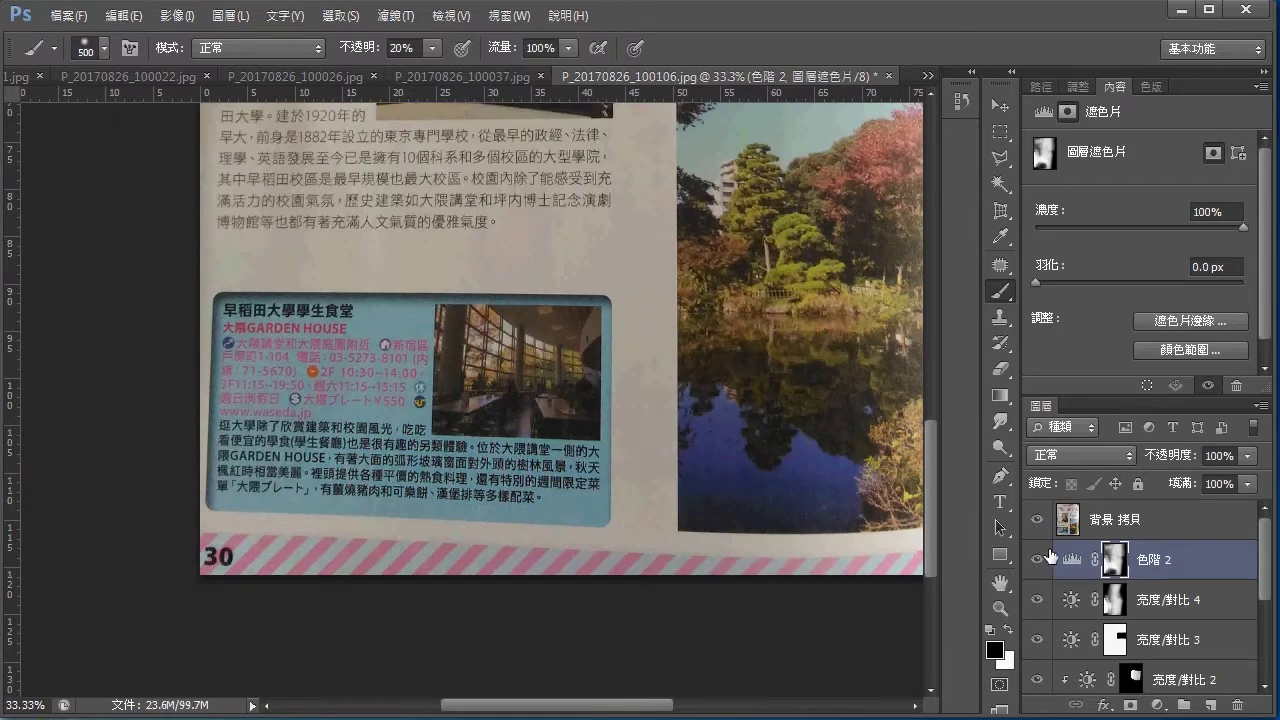
pyautogui.click(1037, 519)
pyautogui.click(1037, 599)
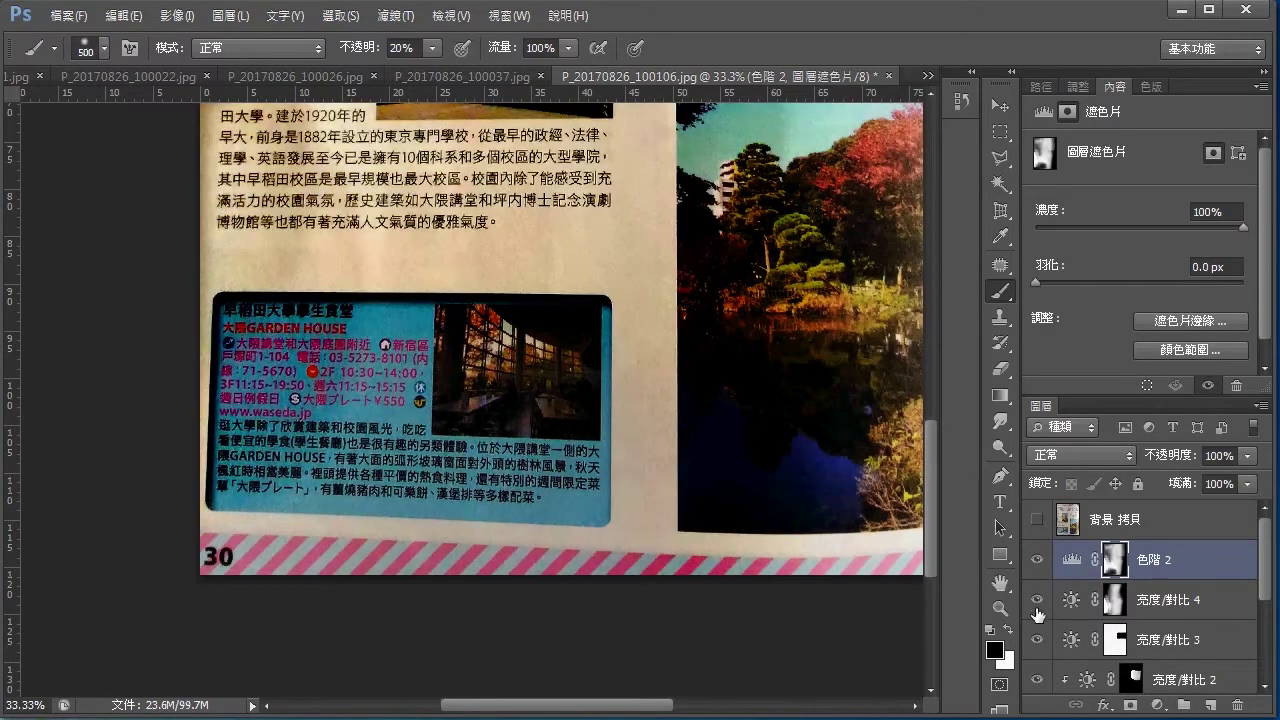
pyautogui.click(1037, 599)
pyautogui.click(1037, 560)
pyautogui.click(1037, 599)
pyautogui.click(1037, 560)
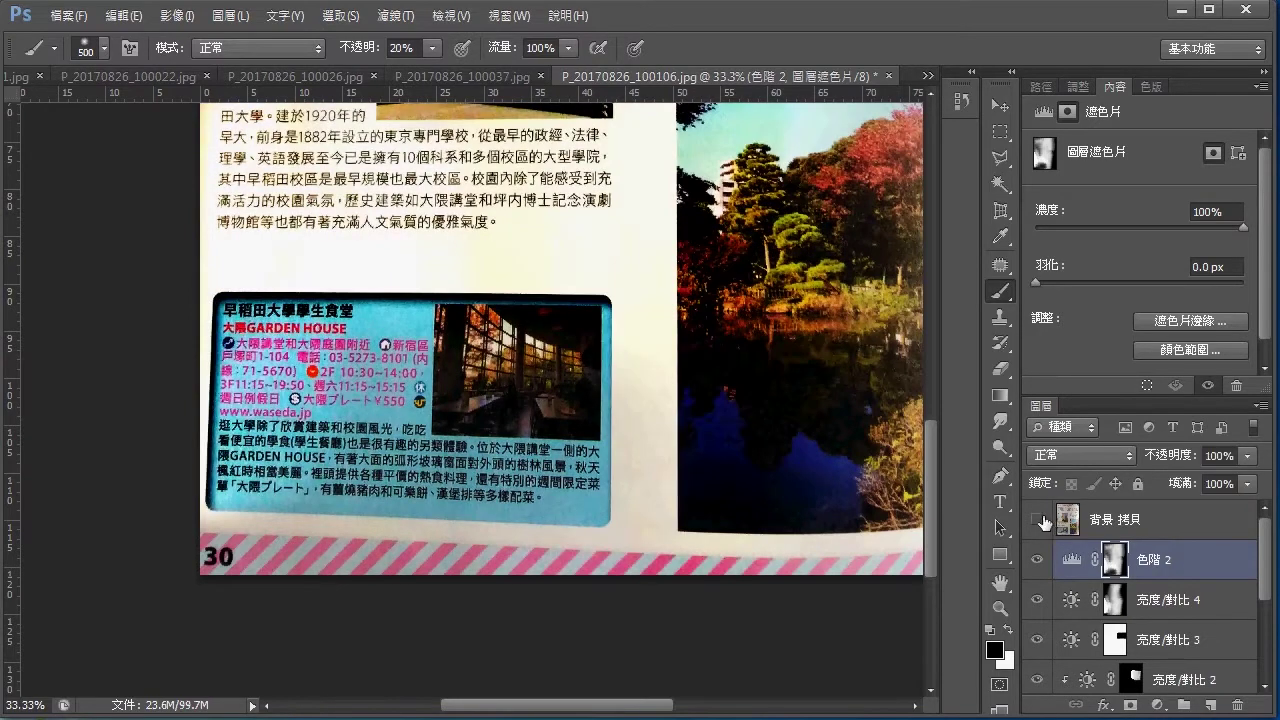
pyautogui.click(1037, 519)
pyautogui.click(1037, 519)
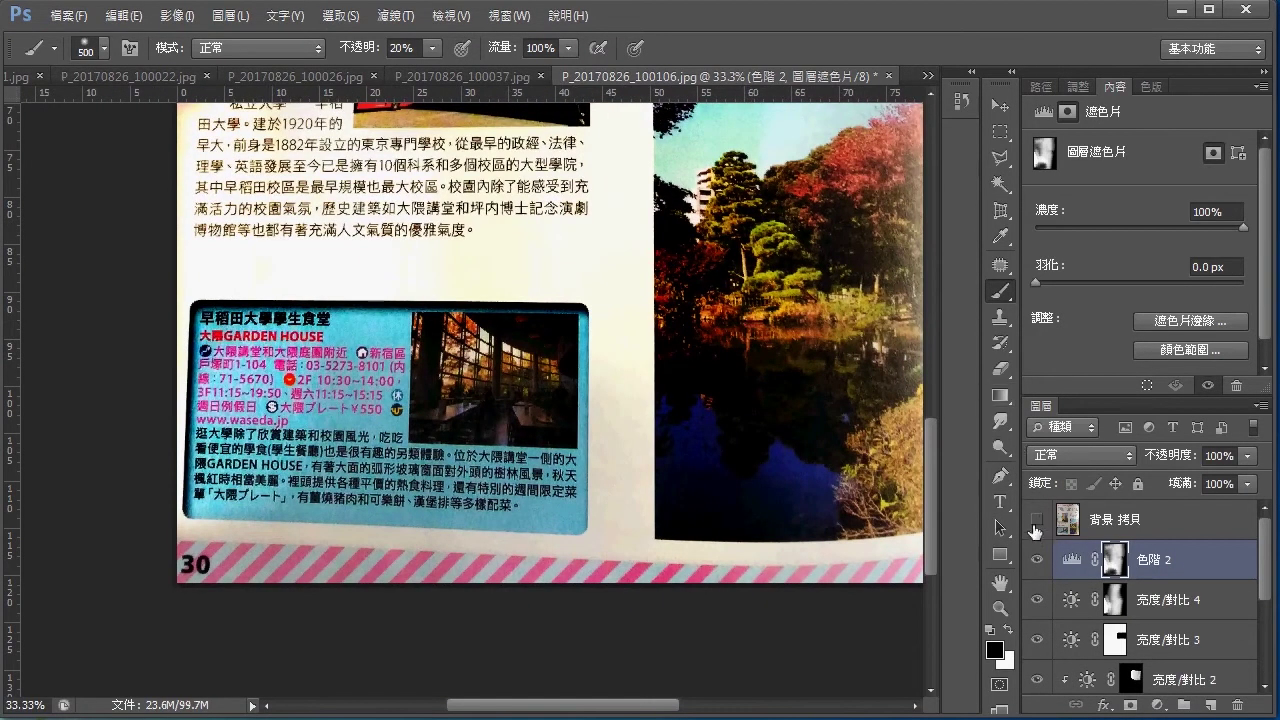
pyautogui.click(1037, 519)
pyautogui.click(1113, 519)
pyautogui.click(1037, 521)
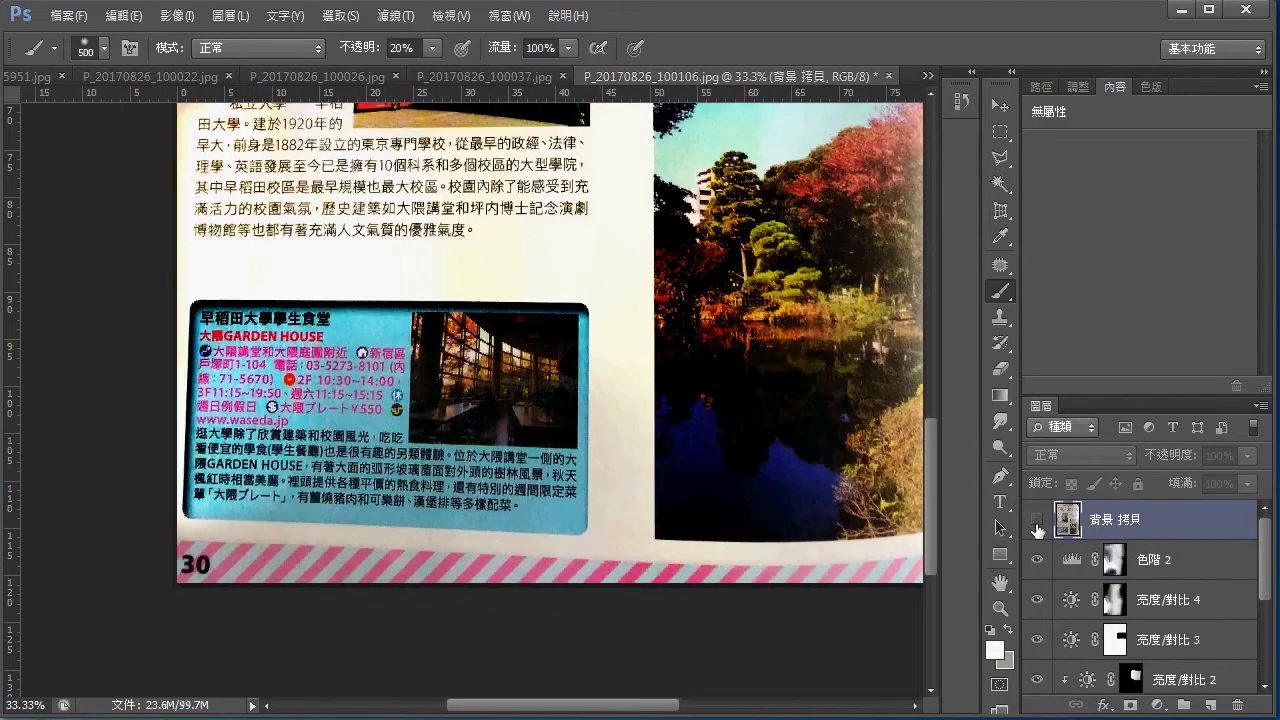
# Select the 色階 2 layer and begin a Patch-tool outline across the page's upper-left.
pyautogui.scroll(2, 883, 343)
pyautogui.scroll(3, 686, 314)
pyautogui.scroll(5, 686, 314)
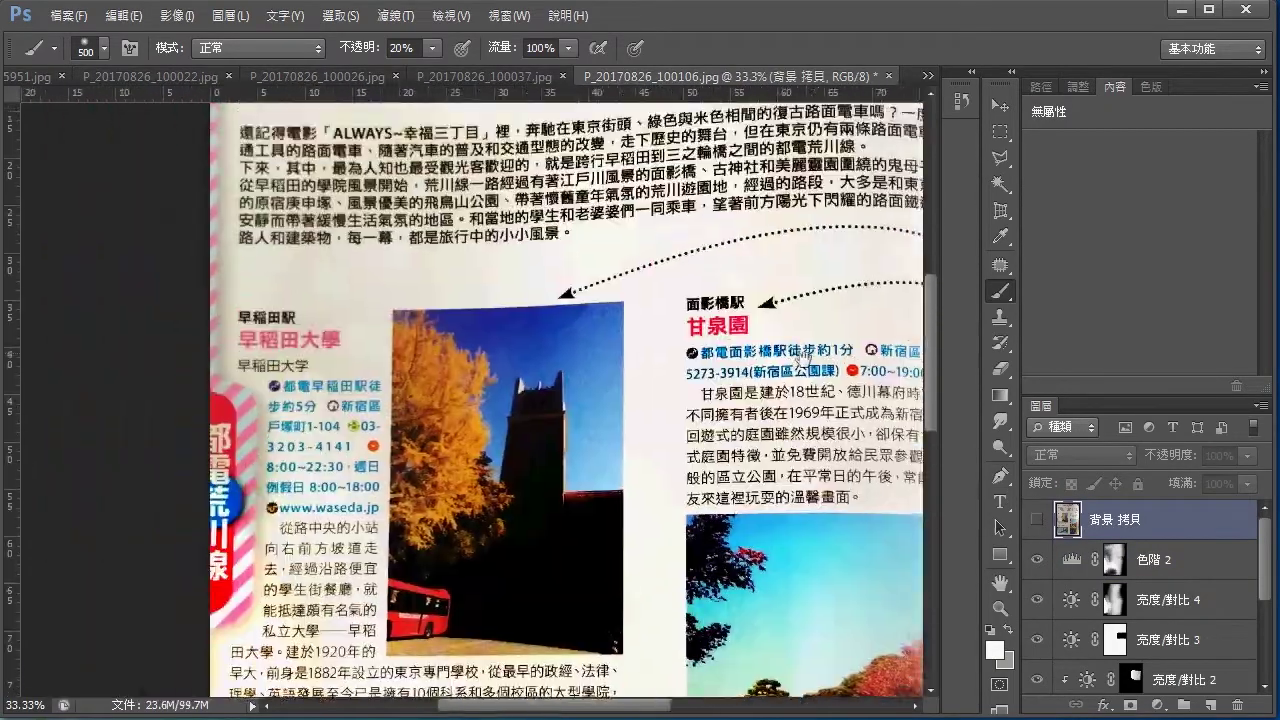
pyautogui.scroll(2, 783, 318)
pyautogui.scroll(1, 783, 318)
pyautogui.click(1180, 565)
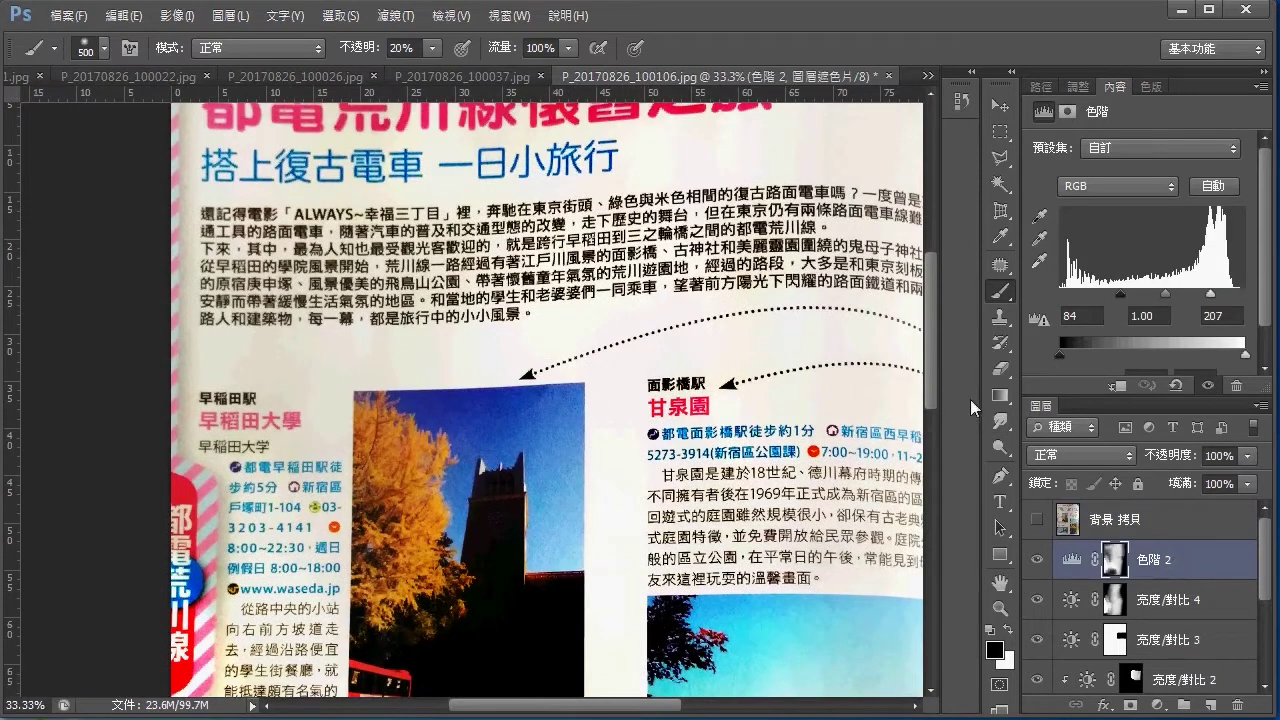
pyautogui.scroll(1, 805, 346)
pyautogui.scroll(-1, 805, 346)
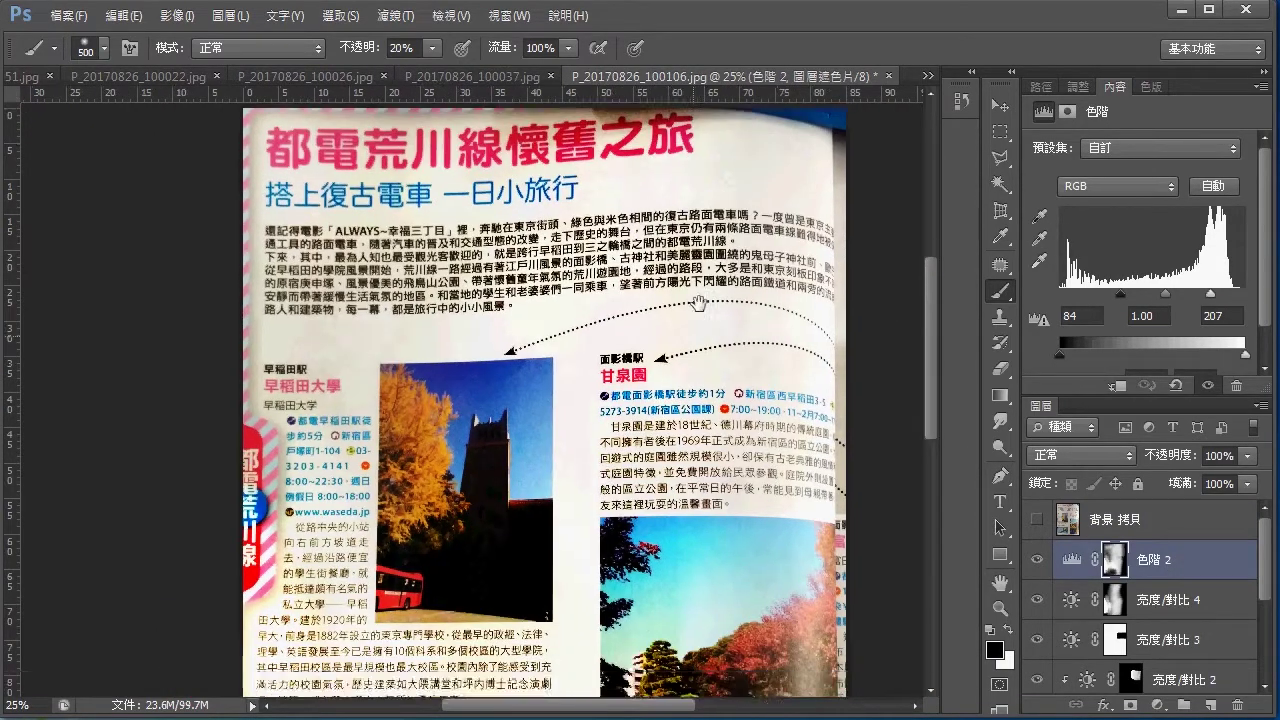
pyautogui.moveTo(668, 388); pyautogui.dragTo(728, 175)
pyautogui.moveTo(773, 305); pyautogui.dragTo(749, 333)
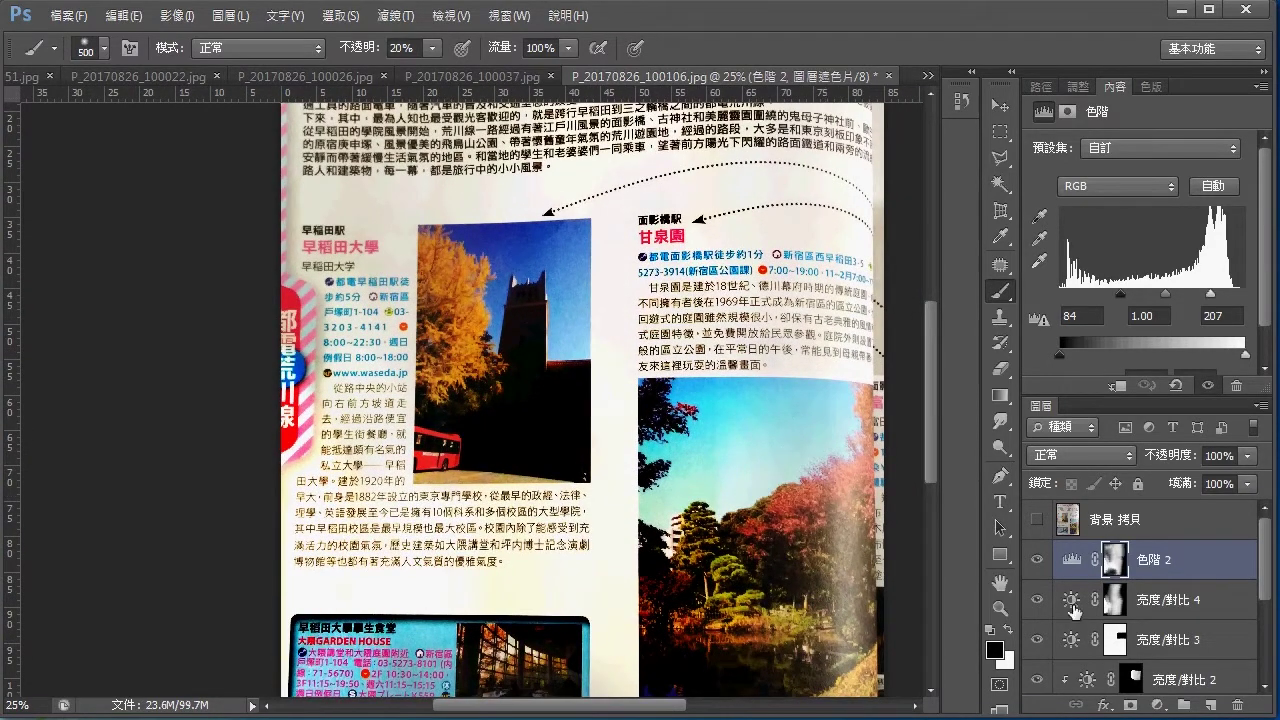
pyautogui.moveTo(432, 327); pyautogui.dragTo(444, 485)
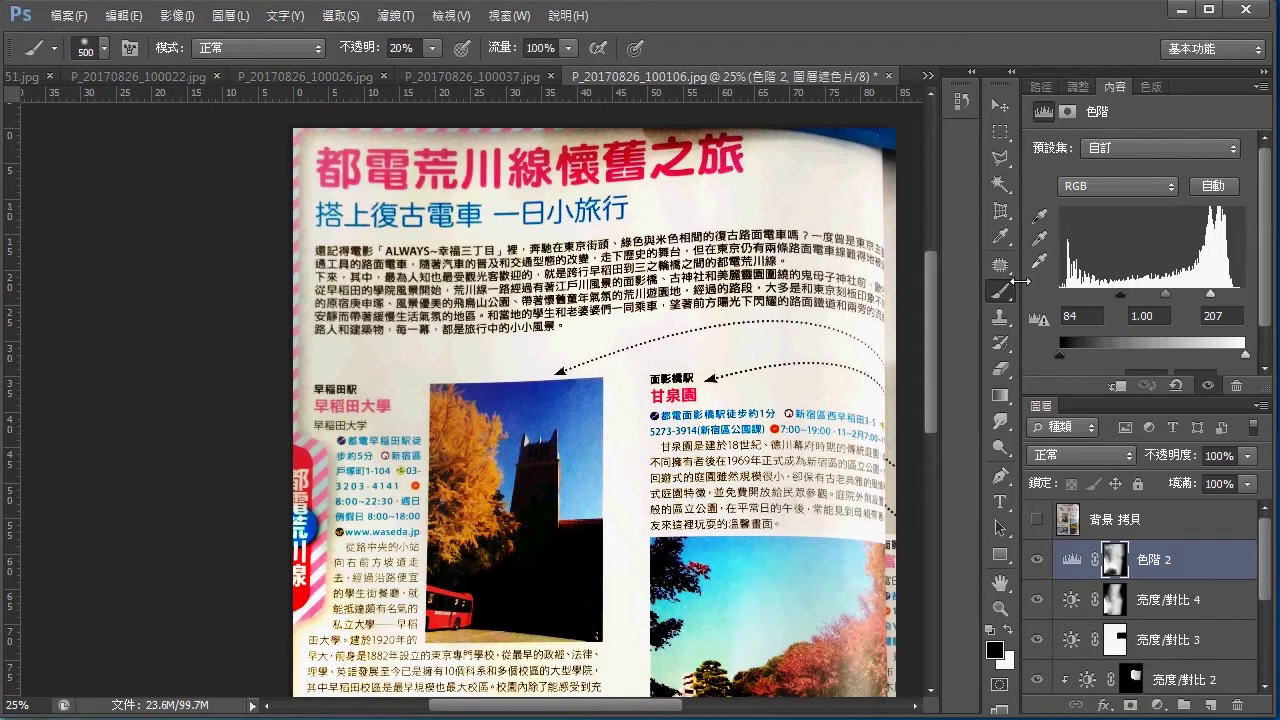
pyautogui.click(1000, 263)
pyautogui.moveTo(766, 133)
pyautogui.mouseDown()
pyautogui.moveTo(476, 233)
pyautogui.moveTo(258, 228)
pyautogui.mouseUp()
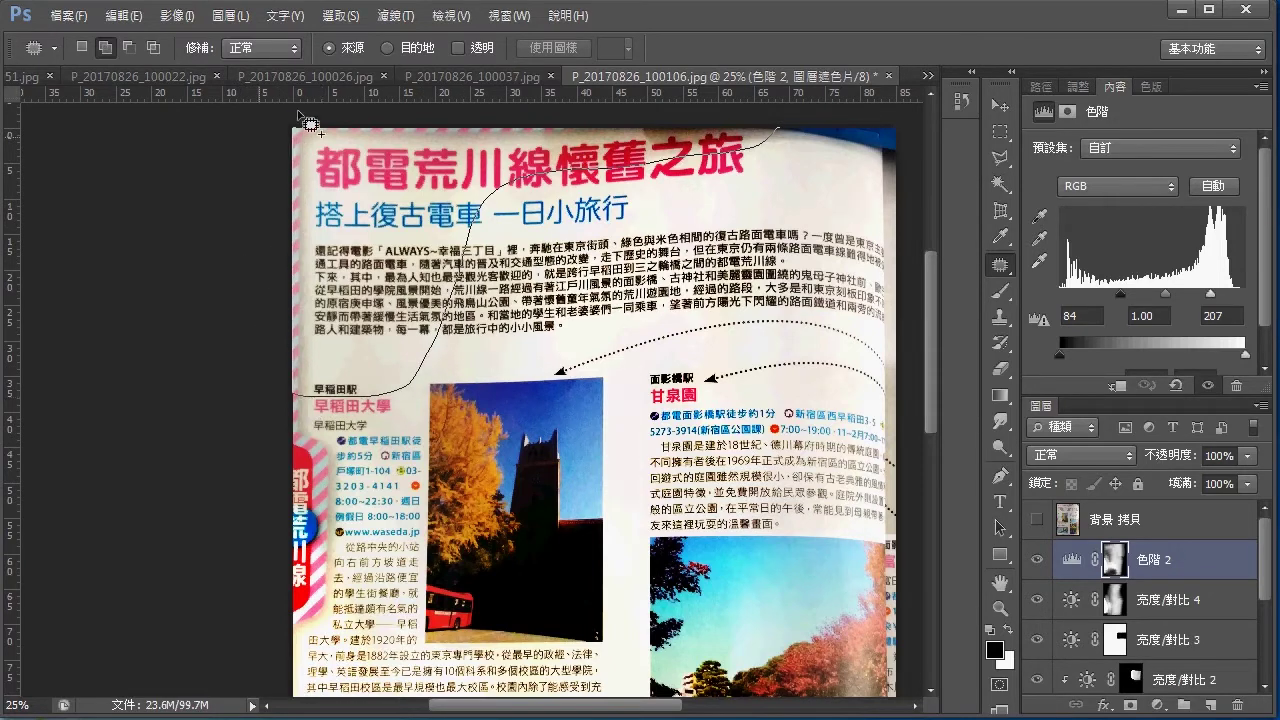
# Close the upper-left patch outline and drag it to sample nearby page texture.
pyautogui.moveTo(258, 228); pyautogui.dragTo(537, 117)
pyautogui.moveTo(560, 370); pyautogui.dragTo(584, 318)
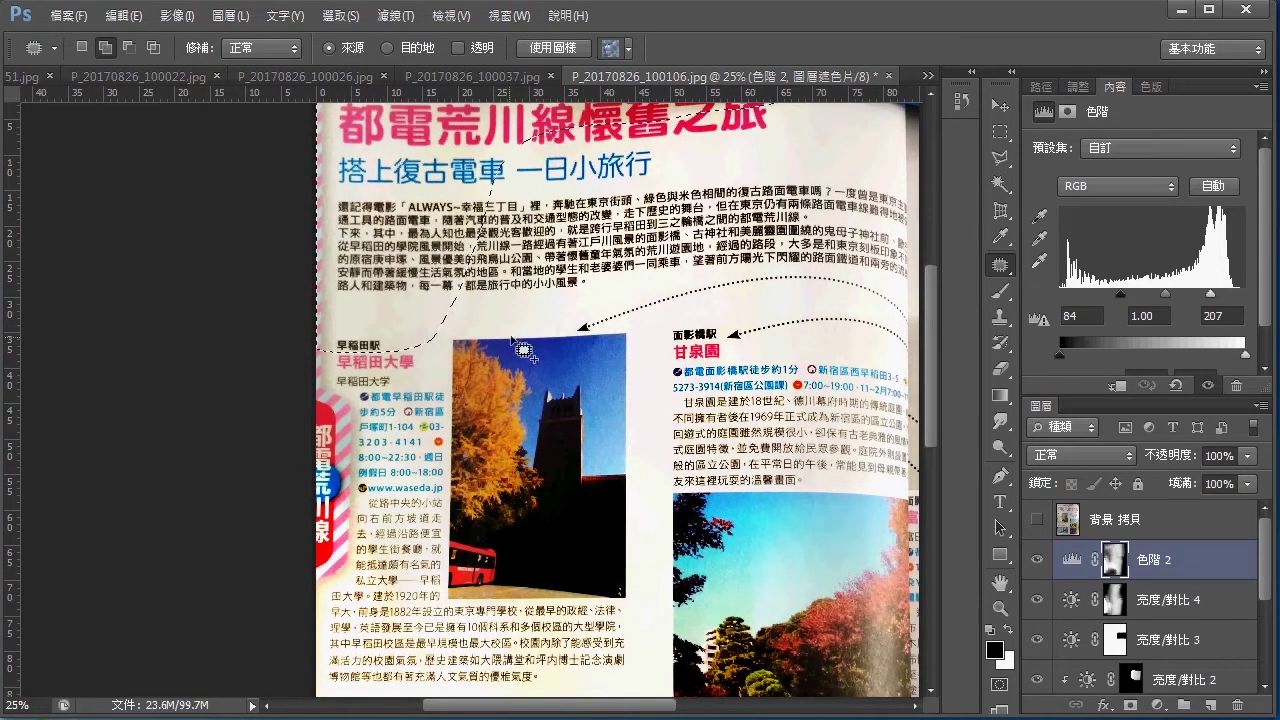
pyautogui.moveTo(472, 286); pyautogui.dragTo(679, 191)
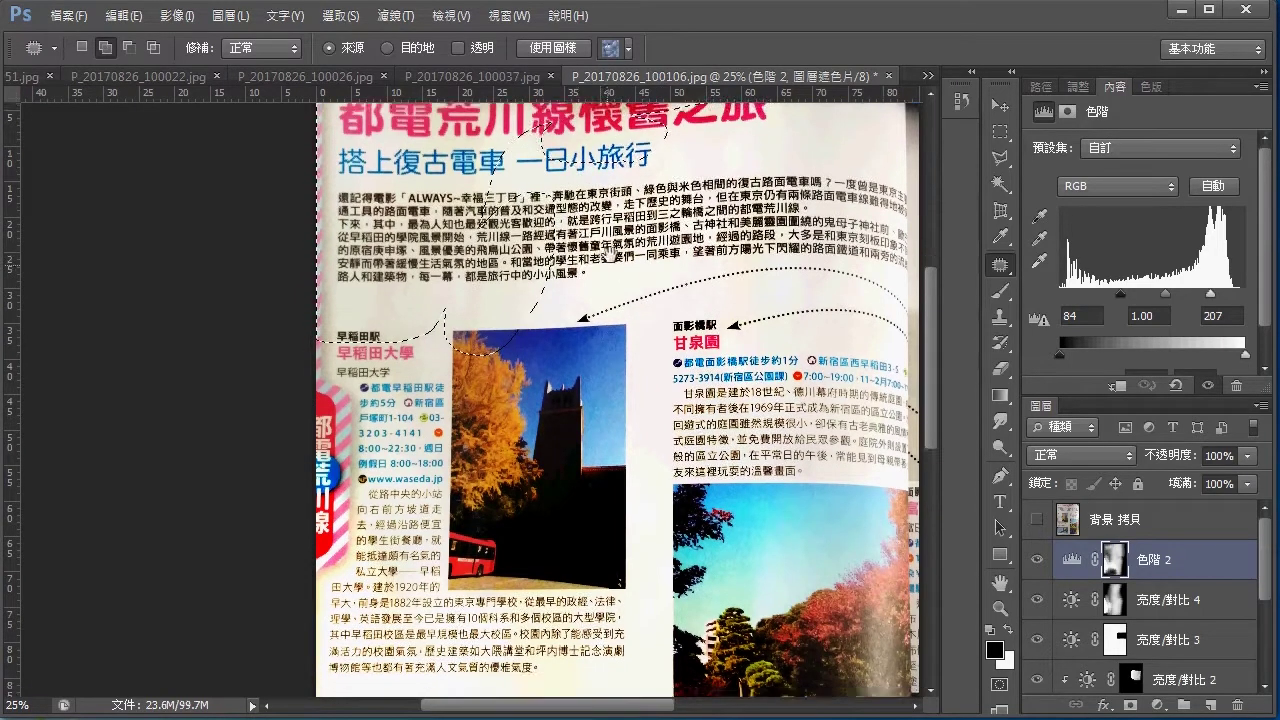
pyautogui.scroll(-5, 417, 244)
# Outline freehand areas along the left edge, down to the lower photo and on the right side.
pyautogui.moveTo(417, 244); pyautogui.dragTo(378, 428)
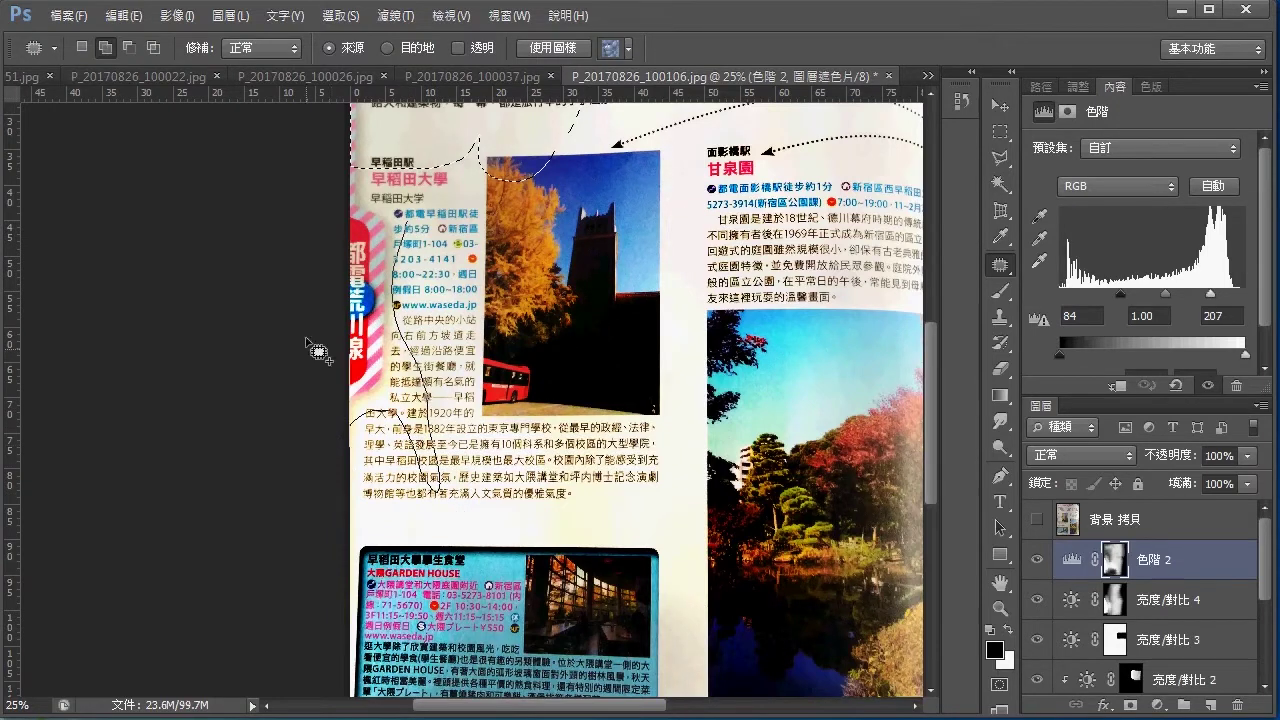
pyautogui.moveTo(378, 428); pyautogui.dragTo(459, 231)
pyautogui.moveTo(563, 385); pyautogui.dragTo(623, 622)
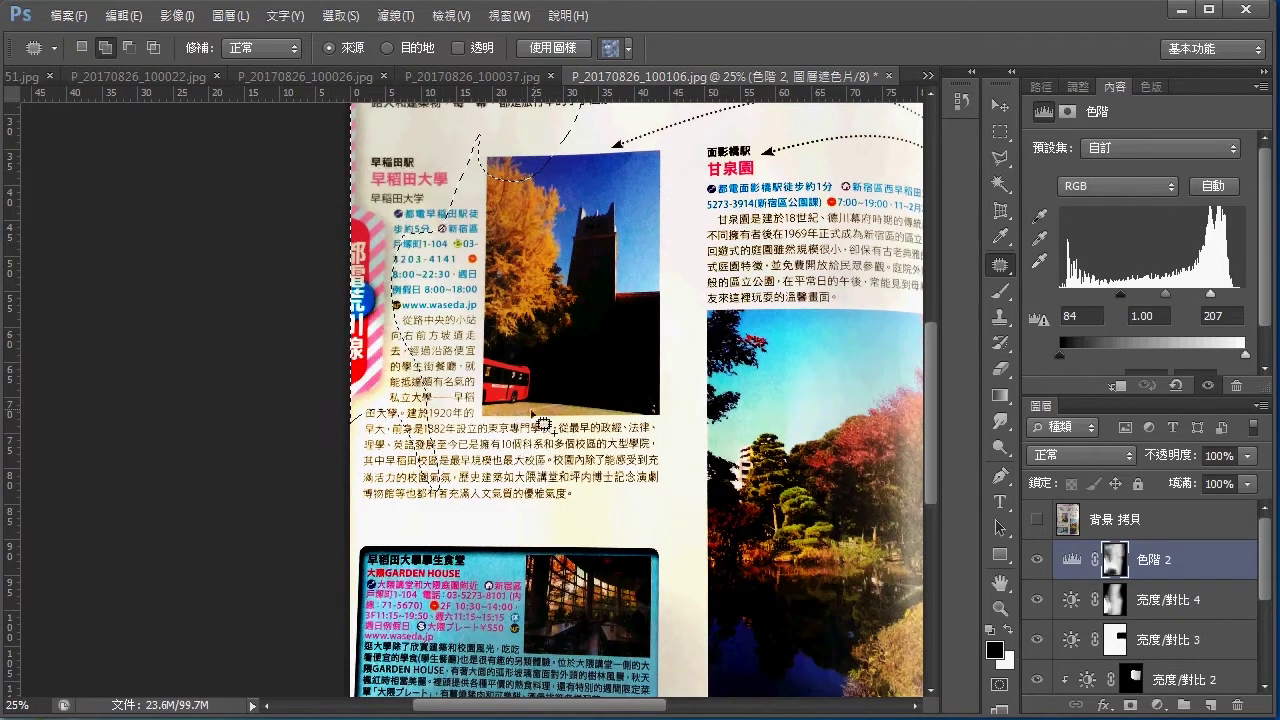
pyautogui.moveTo(623, 622); pyautogui.dragTo(585, 395)
pyautogui.scroll(1, 681, 315)
pyautogui.scroll(3, 713, 372)
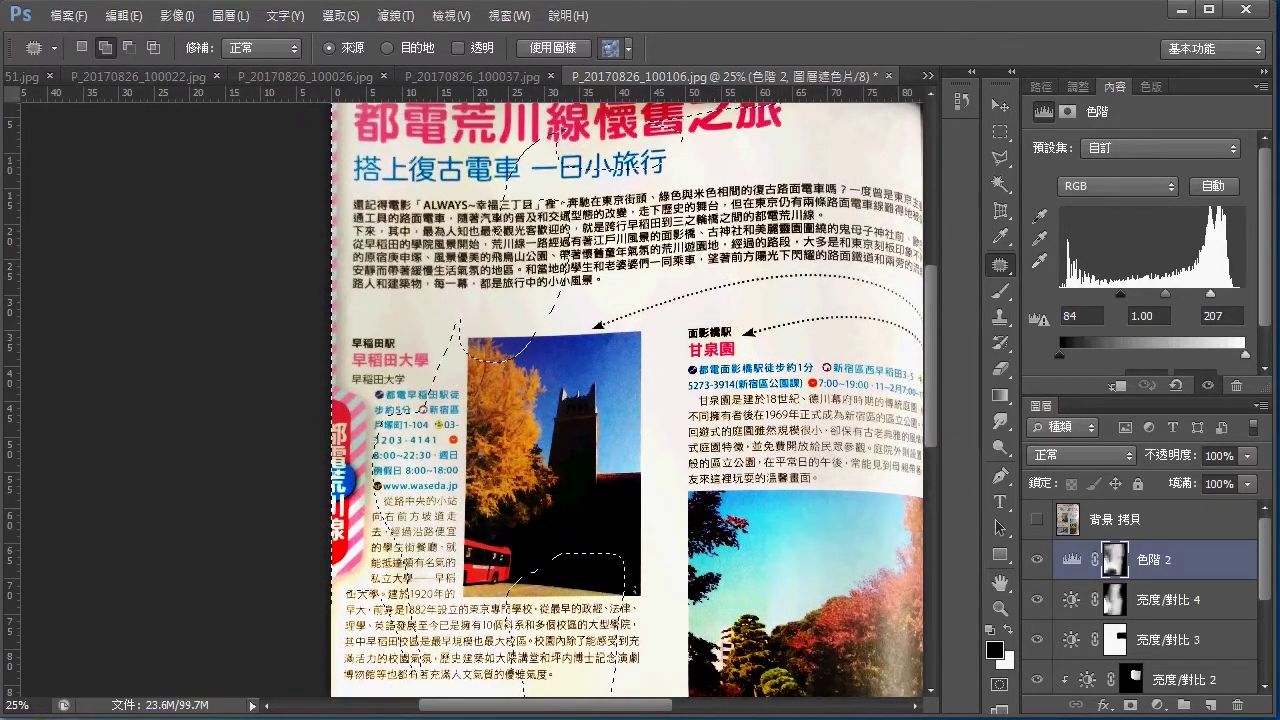
pyautogui.moveTo(735, 305)
pyautogui.mouseDown()
pyautogui.moveTo(801, 242)
pyautogui.moveTo(806, 260)
pyautogui.mouseUp()
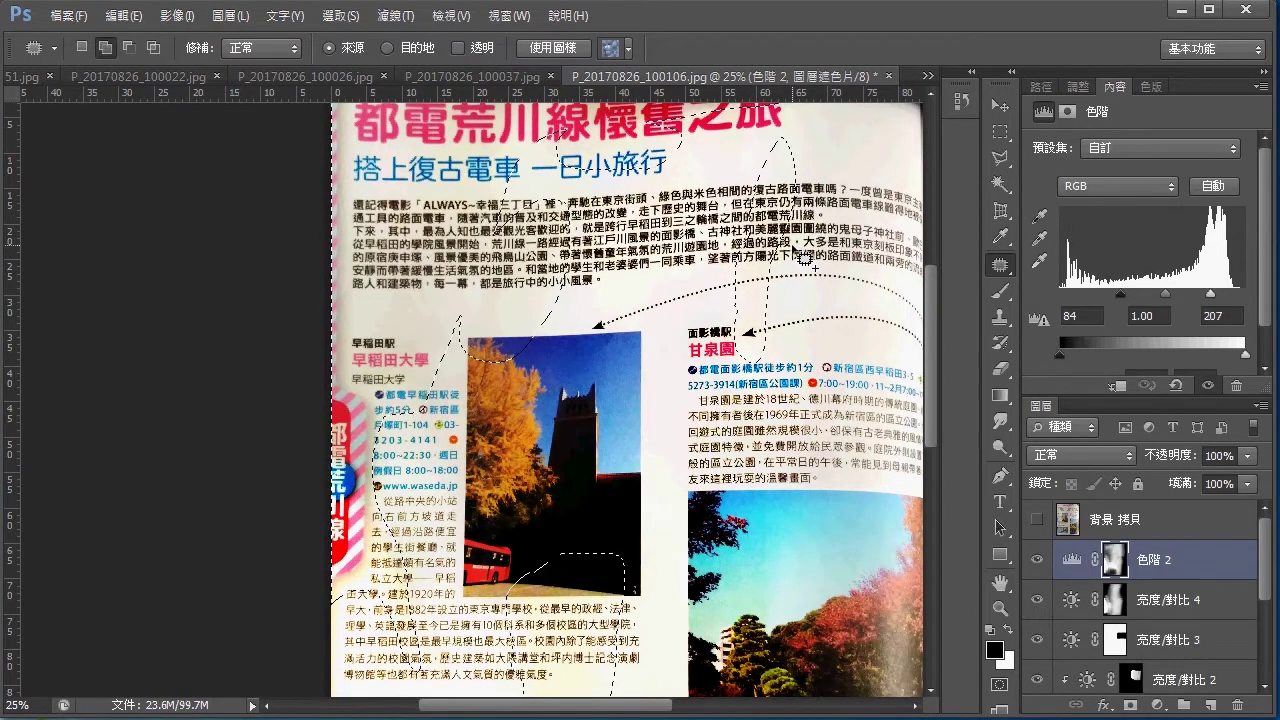
pyautogui.click(1152, 706)
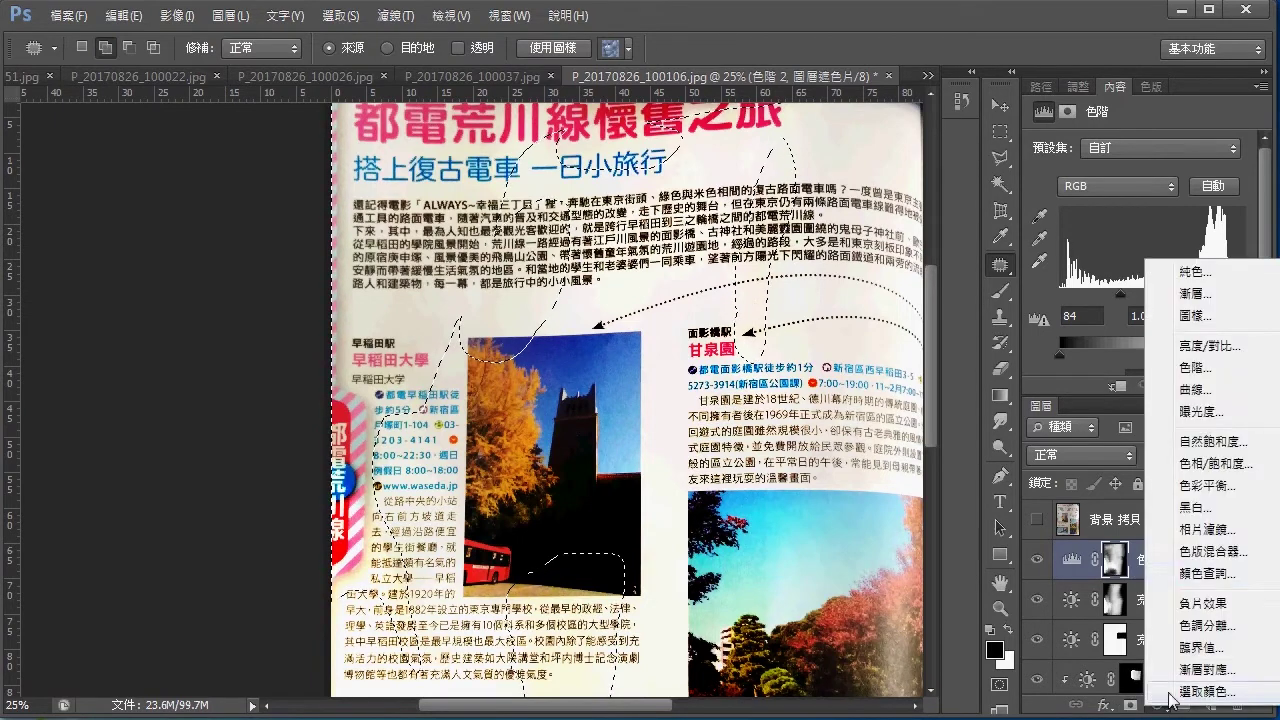
# Add a Hue/Saturation layer on the selection, lowering saturation and resetting lightness to 0.
pyautogui.click(1195, 466)
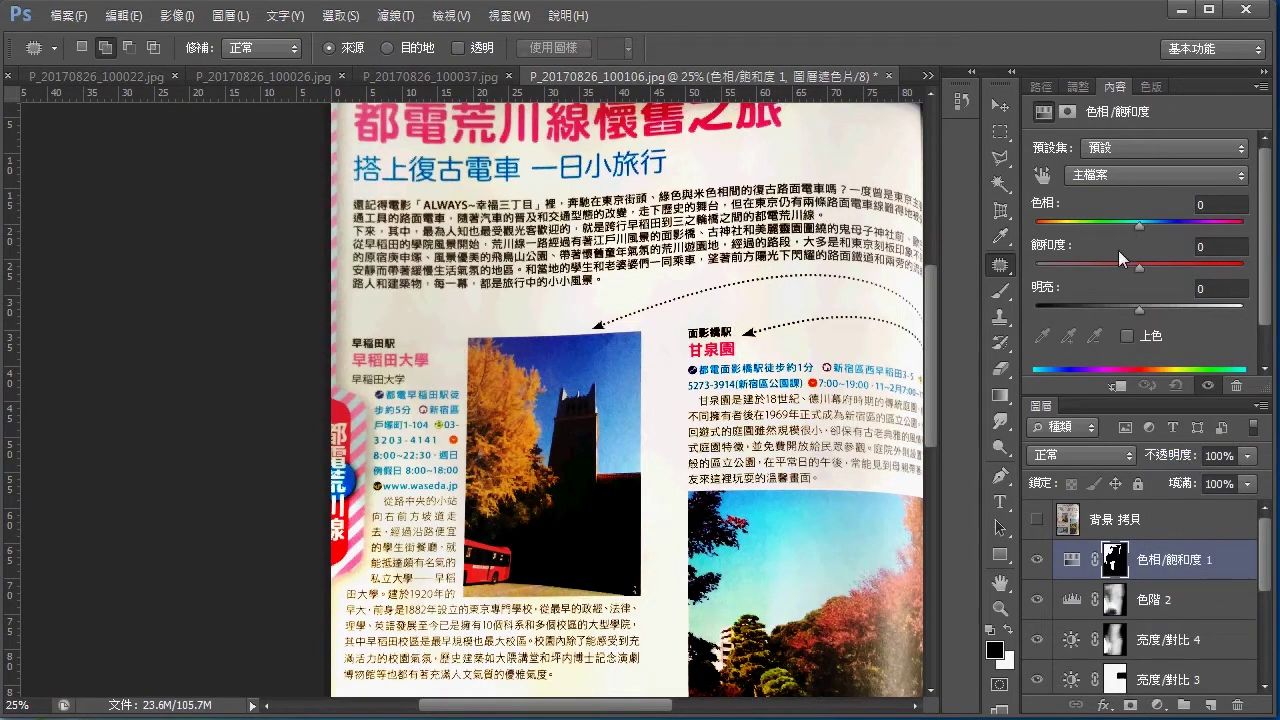
pyautogui.moveTo(1126, 277)
pyautogui.mouseDown()
pyautogui.moveTo(1096, 294)
pyautogui.moveTo(1052, 292)
pyautogui.moveTo(1169, 311)
pyautogui.moveTo(1148, 312)
pyautogui.mouseUp()
pyautogui.click(1237, 289)
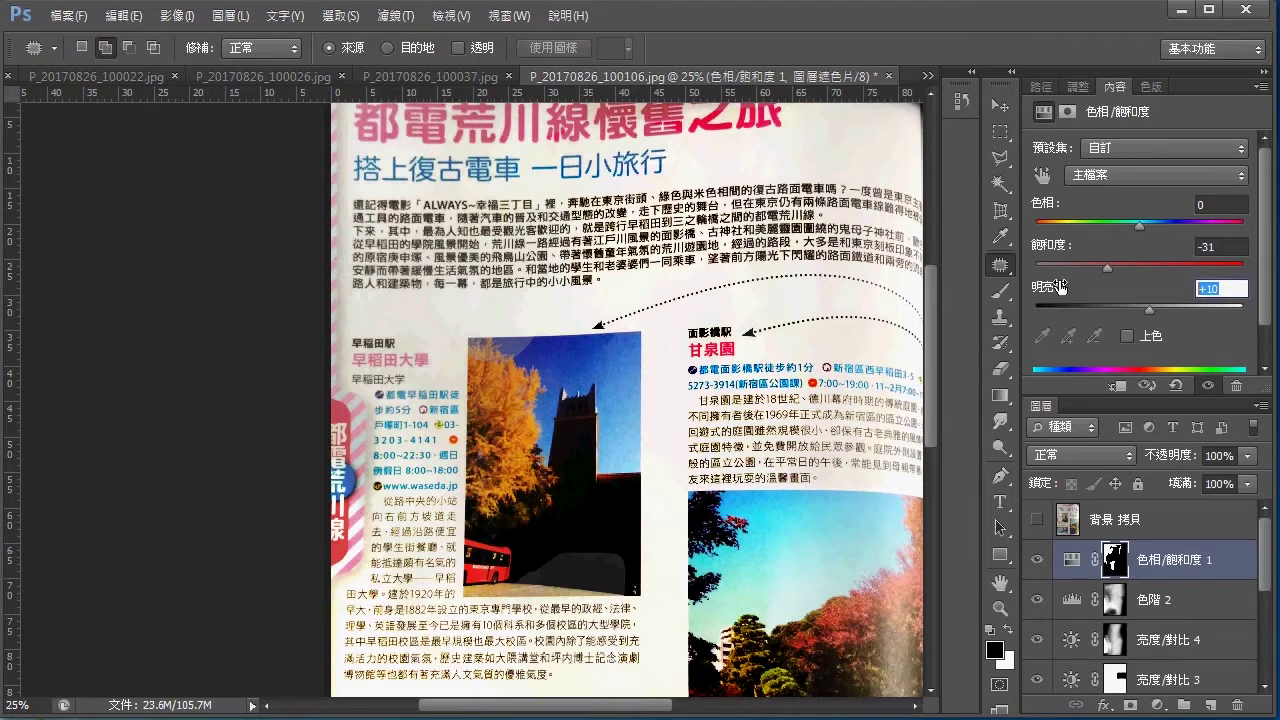
pyautogui.write('0')
pyautogui.press('Return')
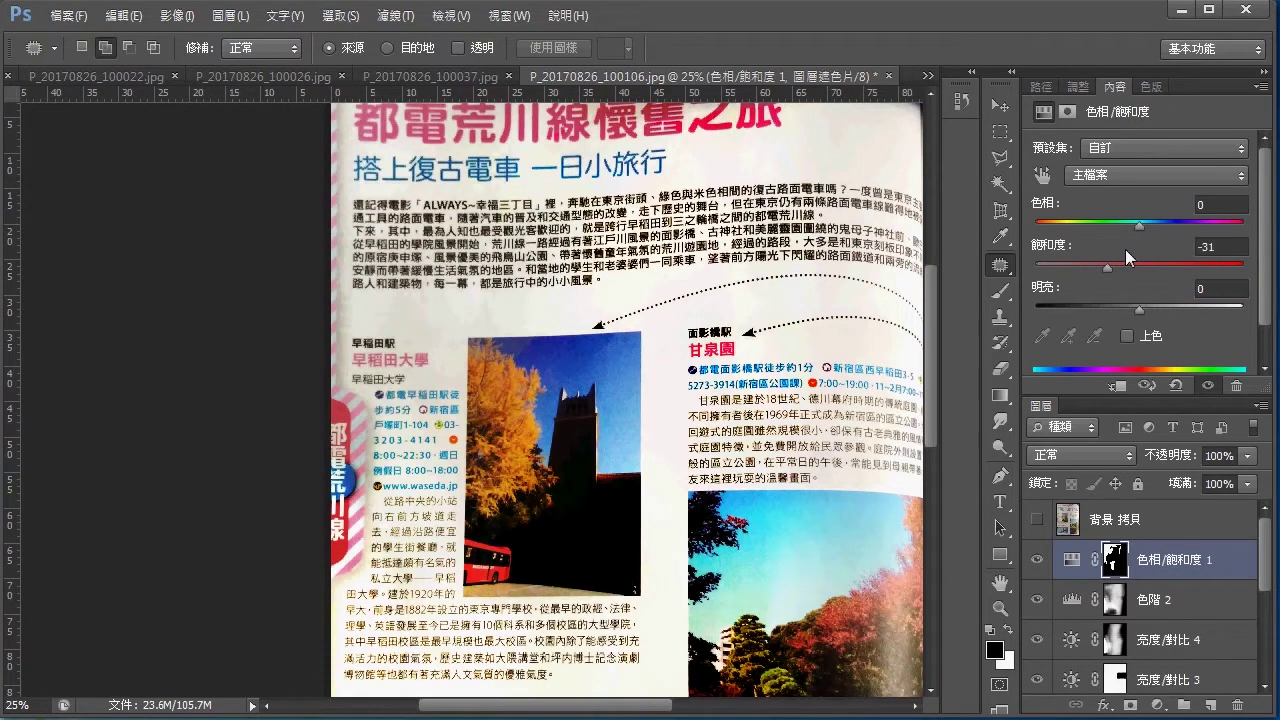
# Desaturate the masked area further to -42 and toggle the layer to compare.
pyautogui.moveTo(616, 379); pyautogui.dragTo(619, 339)
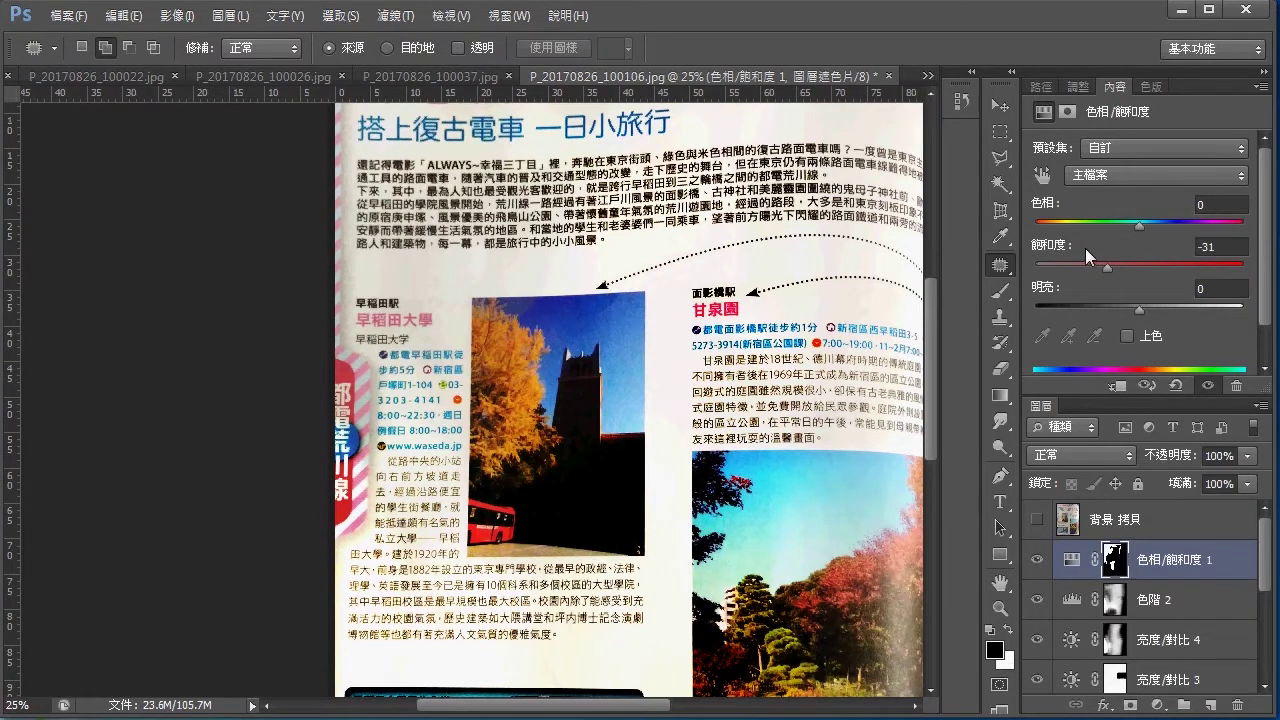
pyautogui.moveTo(1112, 272); pyautogui.dragTo(1095, 280)
pyautogui.click(1037, 560)
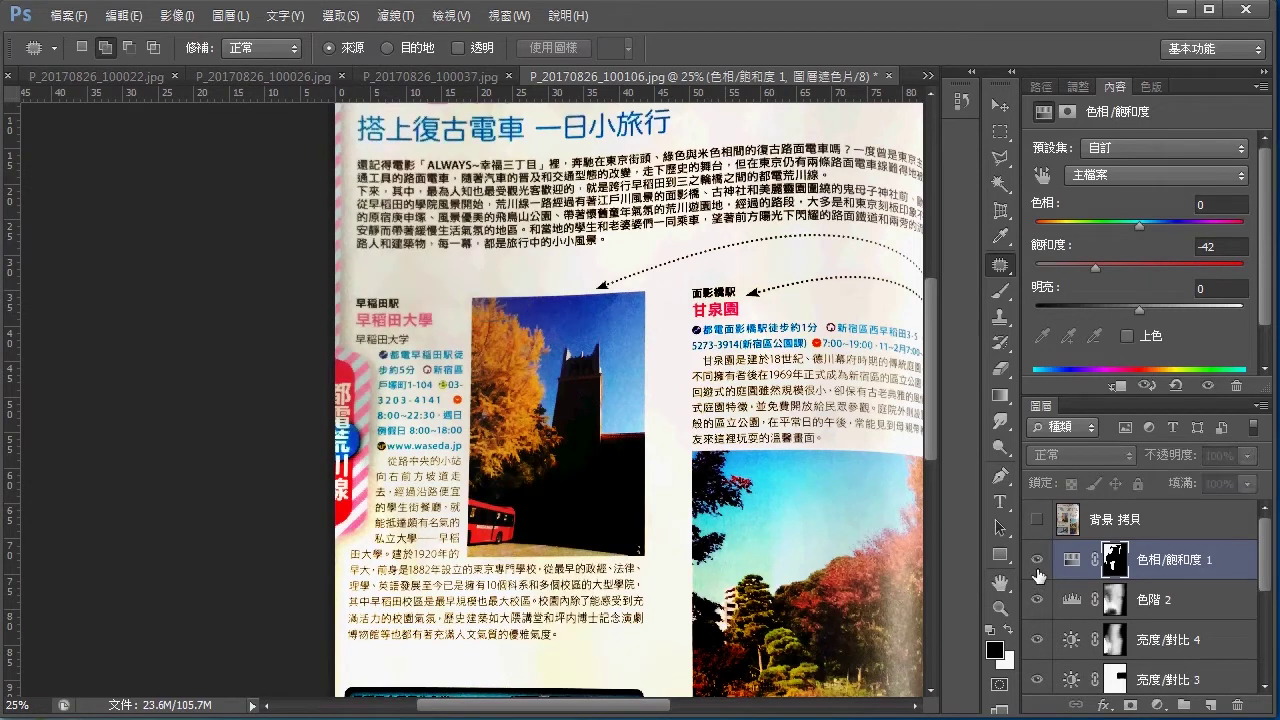
pyautogui.click(1038, 568)
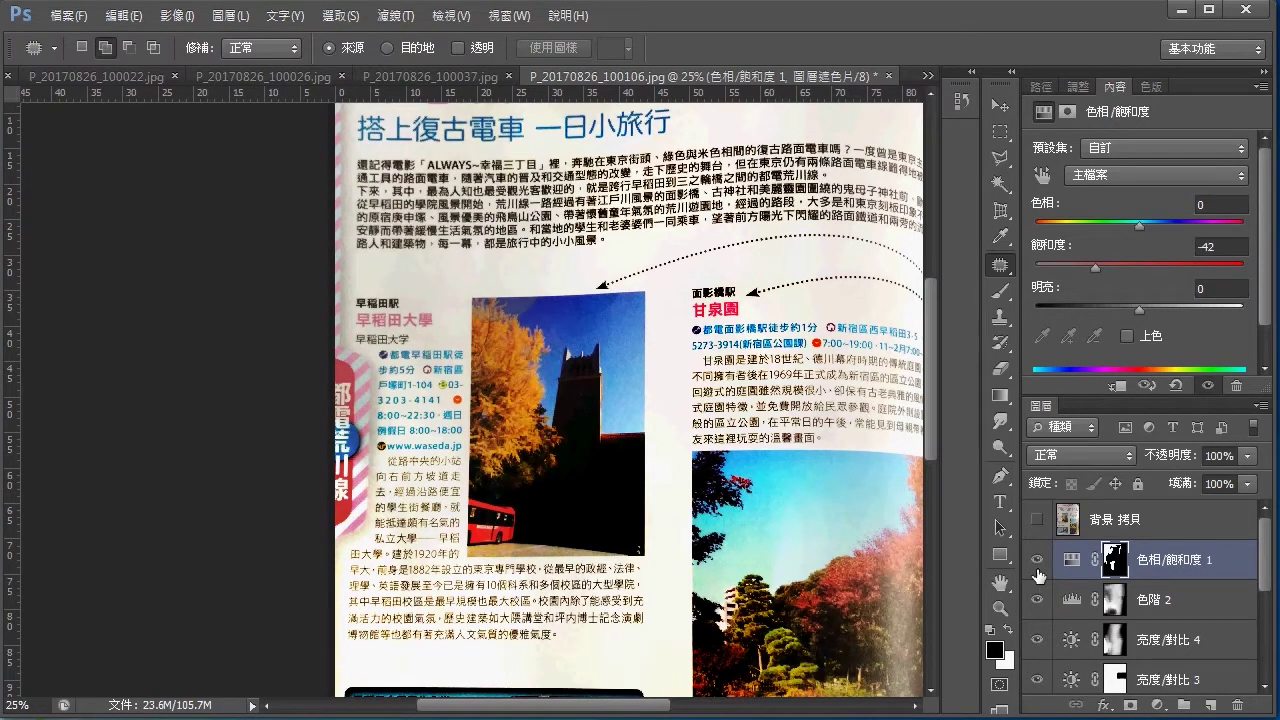
pyautogui.hotkey('ctrl', '+')
# Switch to a white Brush at 250 px and 100% opacity for mask touch-ups.
pyautogui.moveTo(509, 515); pyautogui.dragTo(549, 271)
pyautogui.press('b')
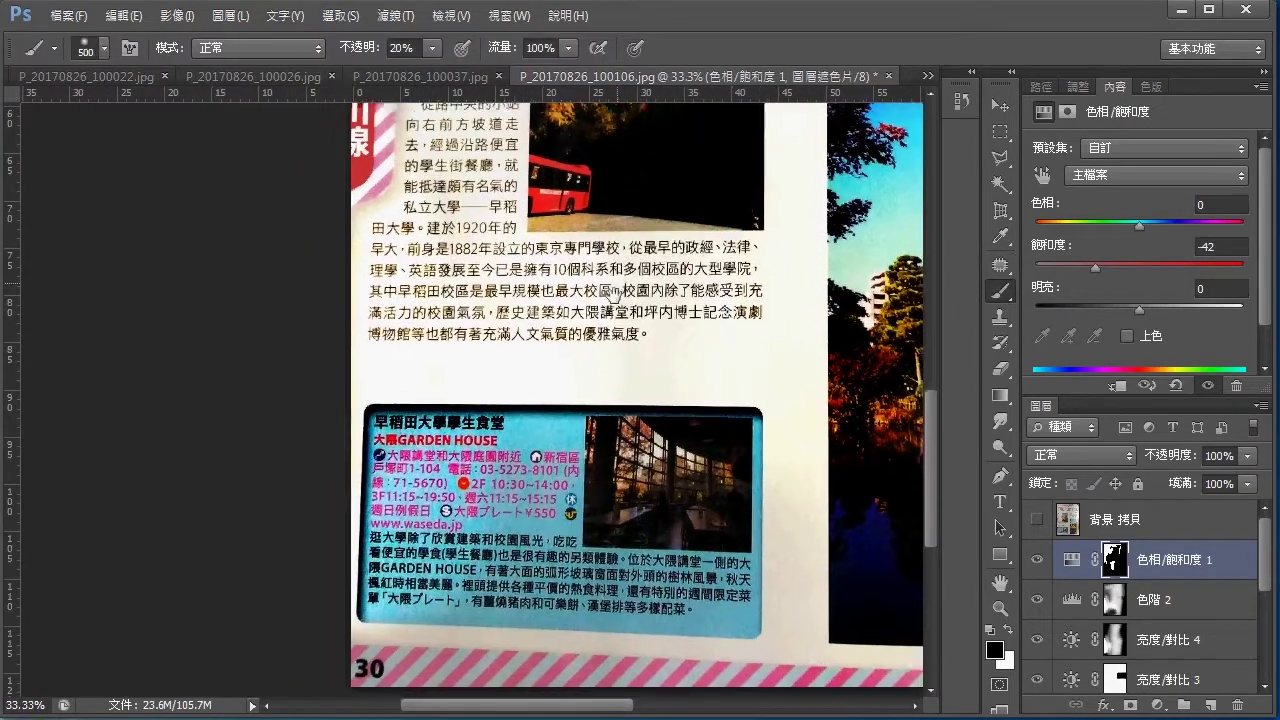
pyautogui.scroll(2, 659, 196)
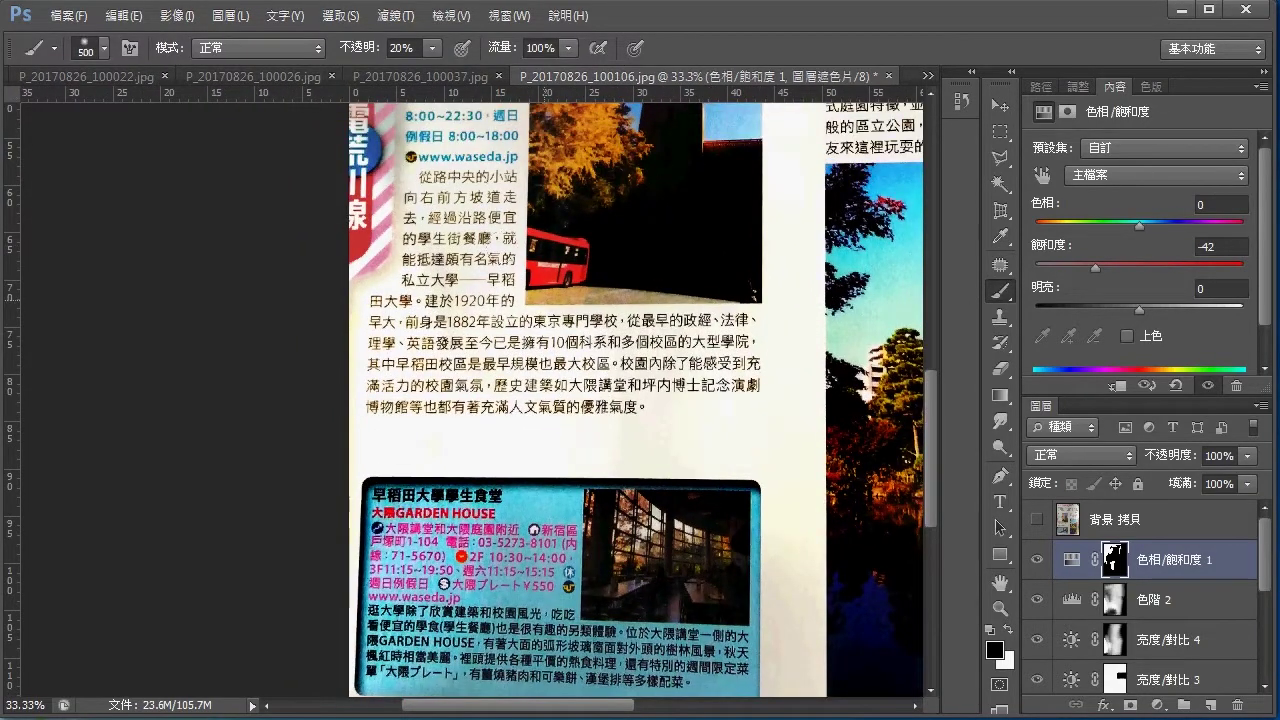
pyautogui.press('x')
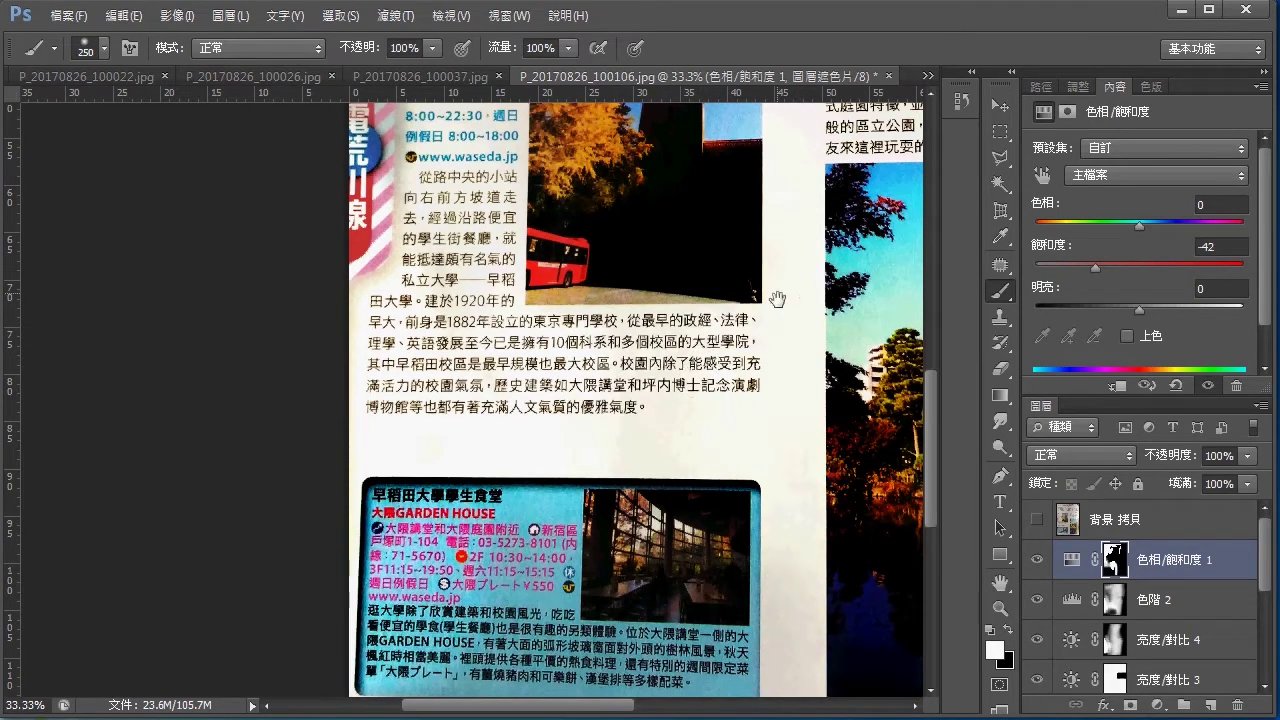
# Pan across the page from the title down to the 早稲田大學 heading and text above it.
pyautogui.moveTo(777, 299); pyautogui.dragTo(697, 700)
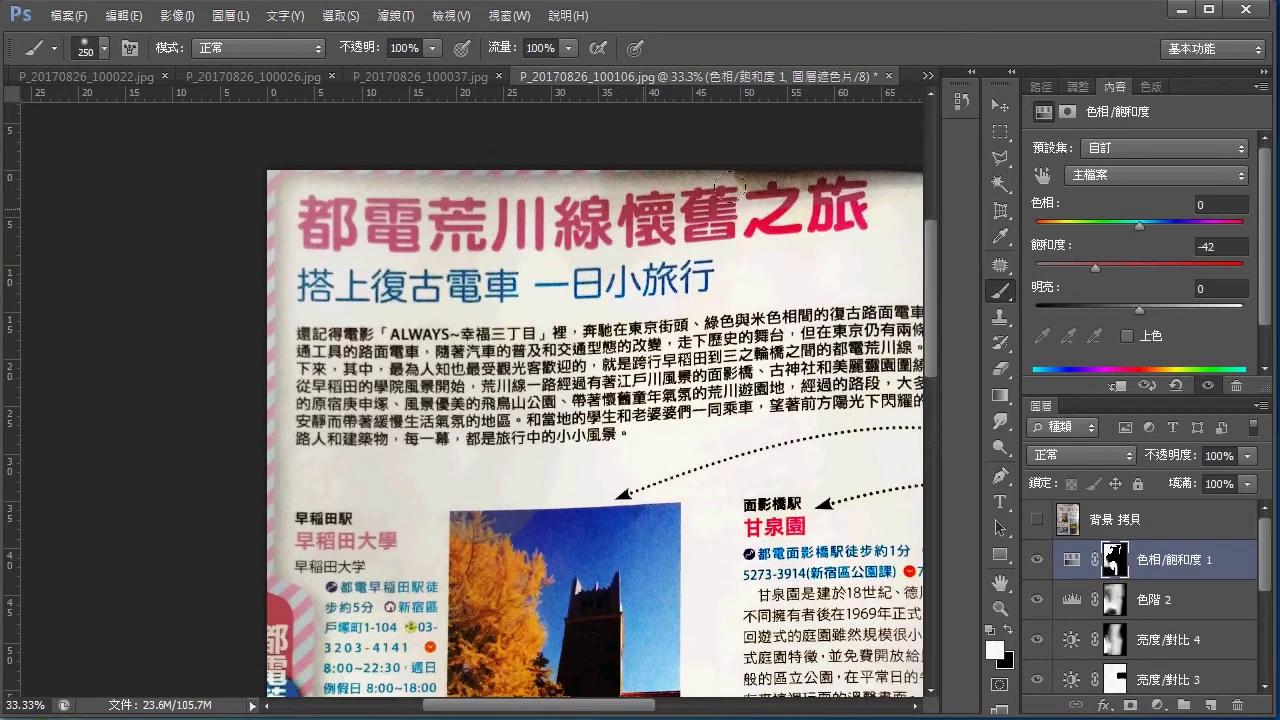
pyautogui.moveTo(725, 166); pyautogui.dragTo(502, 160)
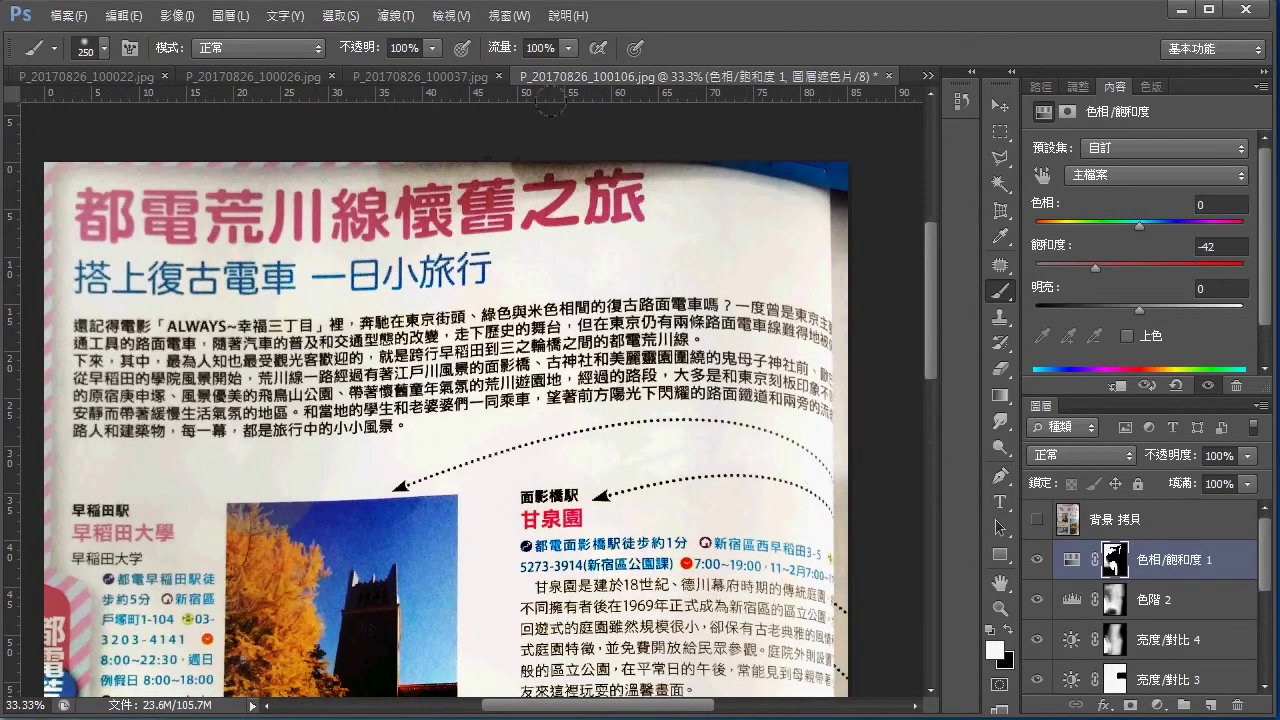
pyautogui.moveTo(529, 233); pyautogui.dragTo(705, 125)
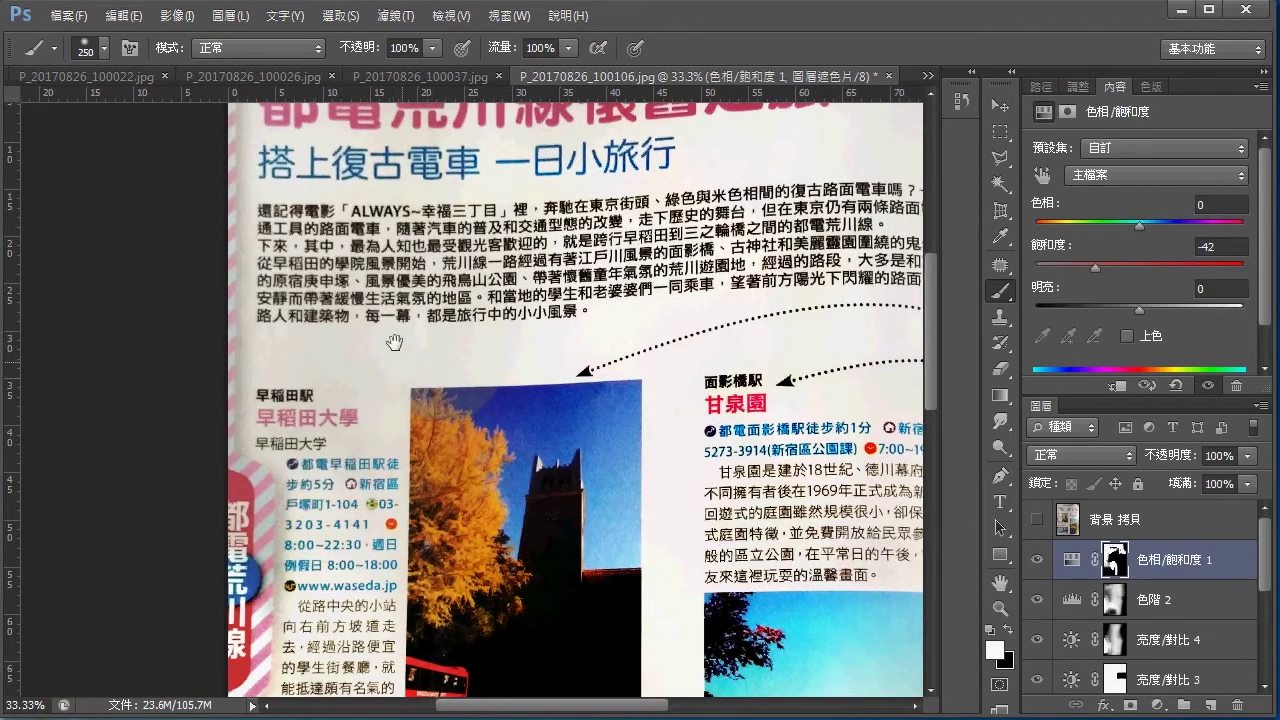
pyautogui.moveTo(394, 337); pyautogui.dragTo(390, 100)
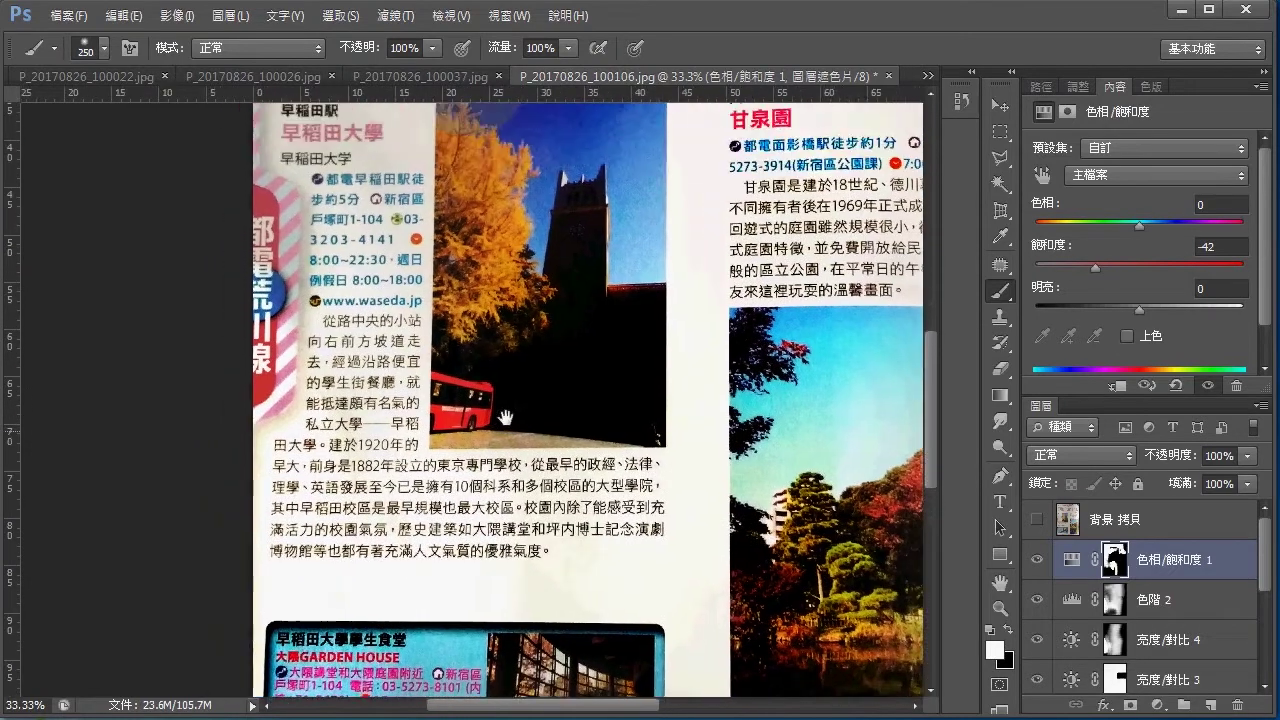
pyautogui.moveTo(464, 368); pyautogui.dragTo(488, 436)
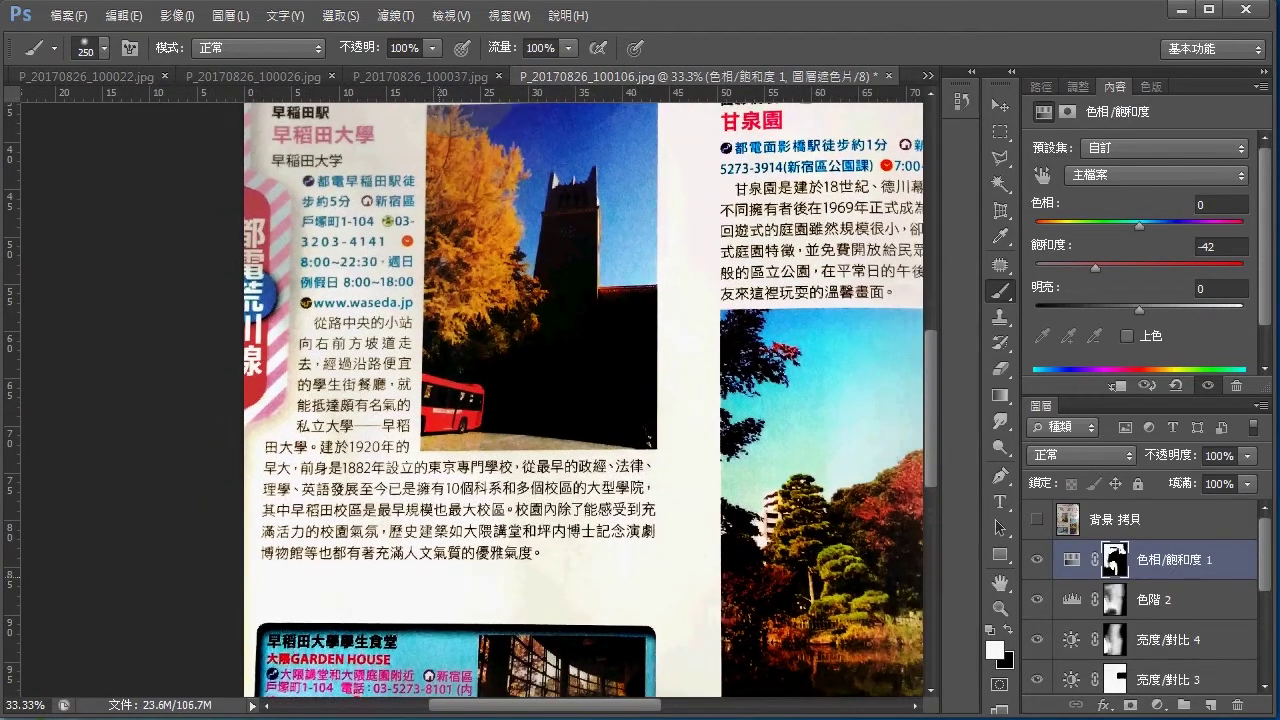
pyautogui.moveTo(437, 493); pyautogui.dragTo(463, 551)
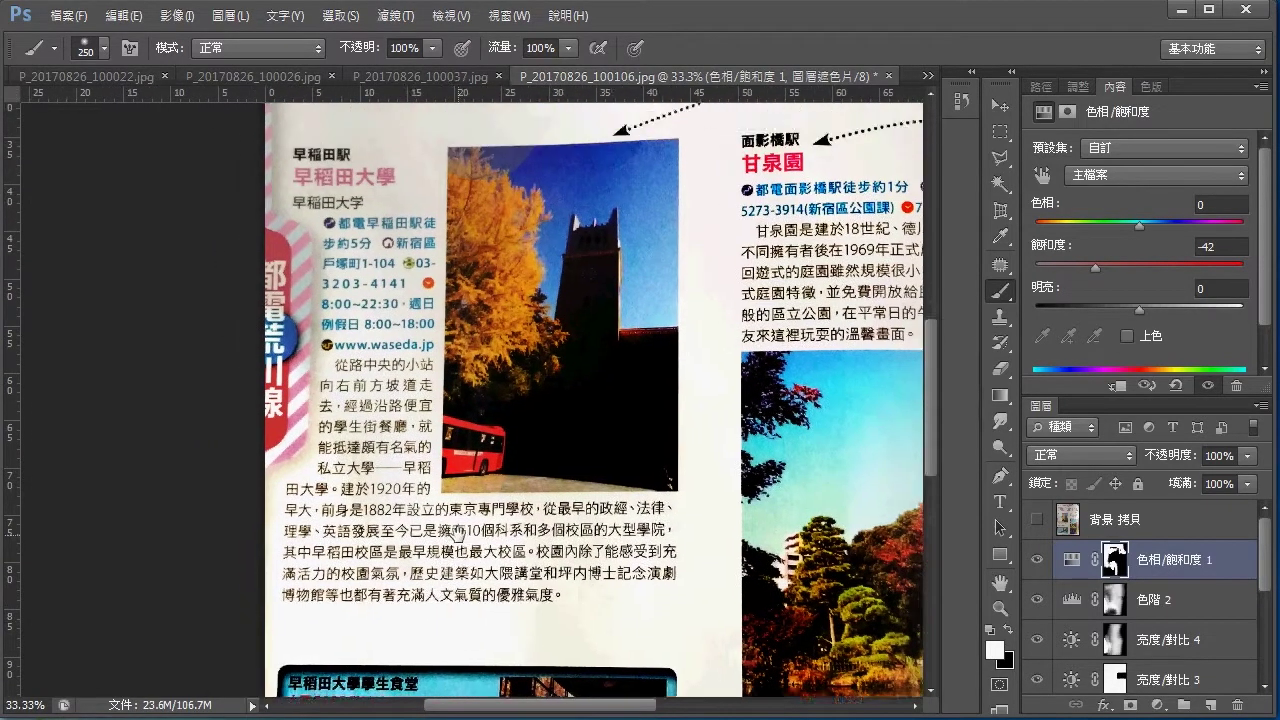
pyautogui.moveTo(556, 382); pyautogui.dragTo(573, 463)
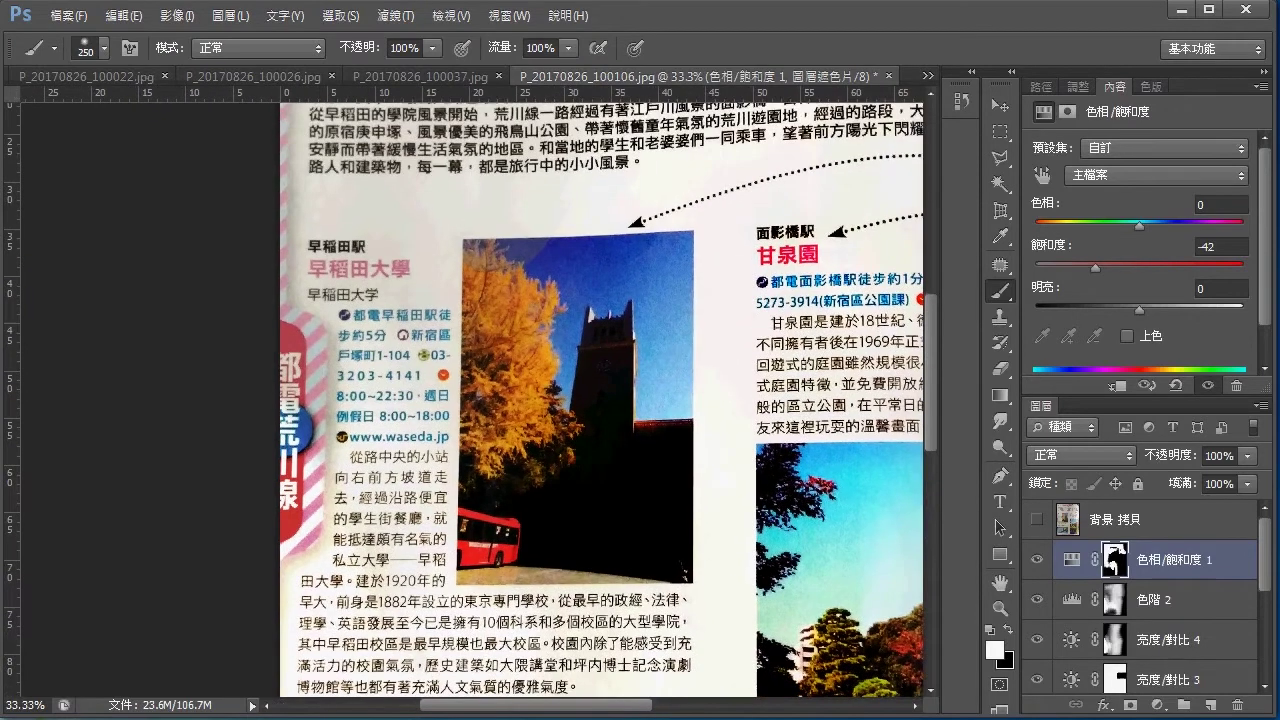
# Load the Hue/Saturation mask as a selection and add a Brightness/Contrast adjustment layer.
pyautogui.keyDown('ctrl'); pyautogui.click(1112, 562); pyautogui.keyUp('ctrl')
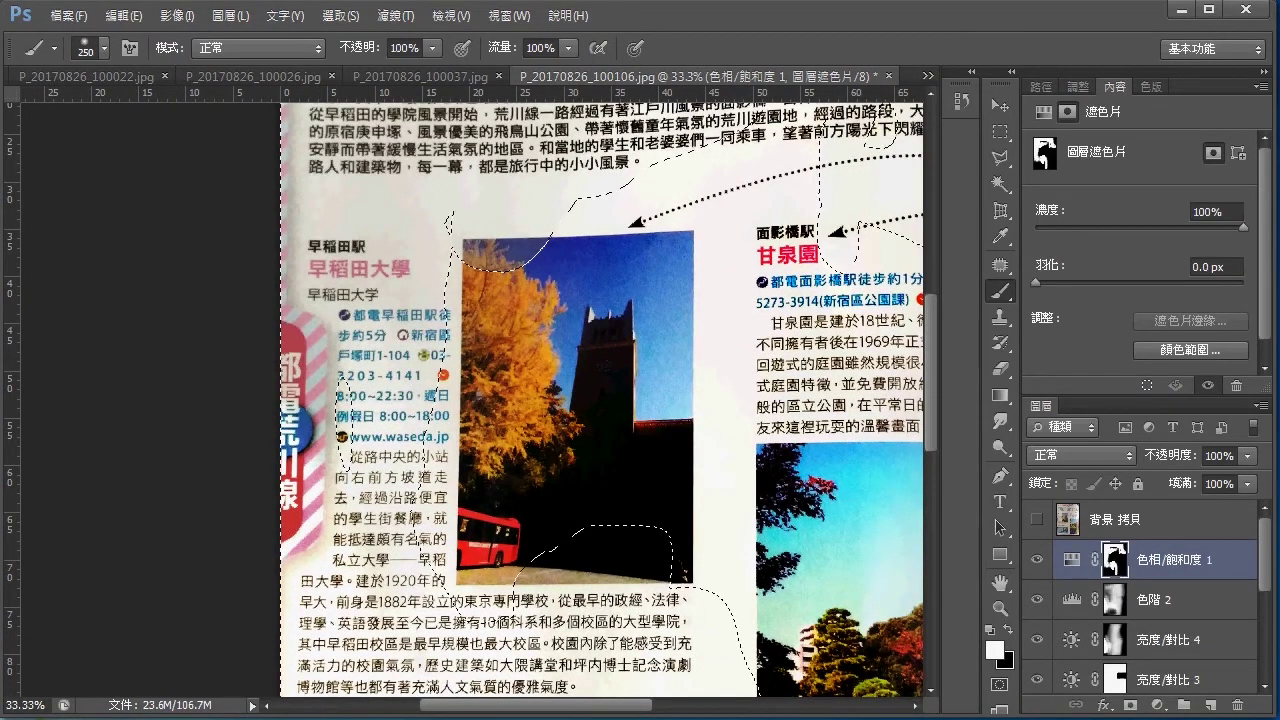
pyautogui.click(1157, 705)
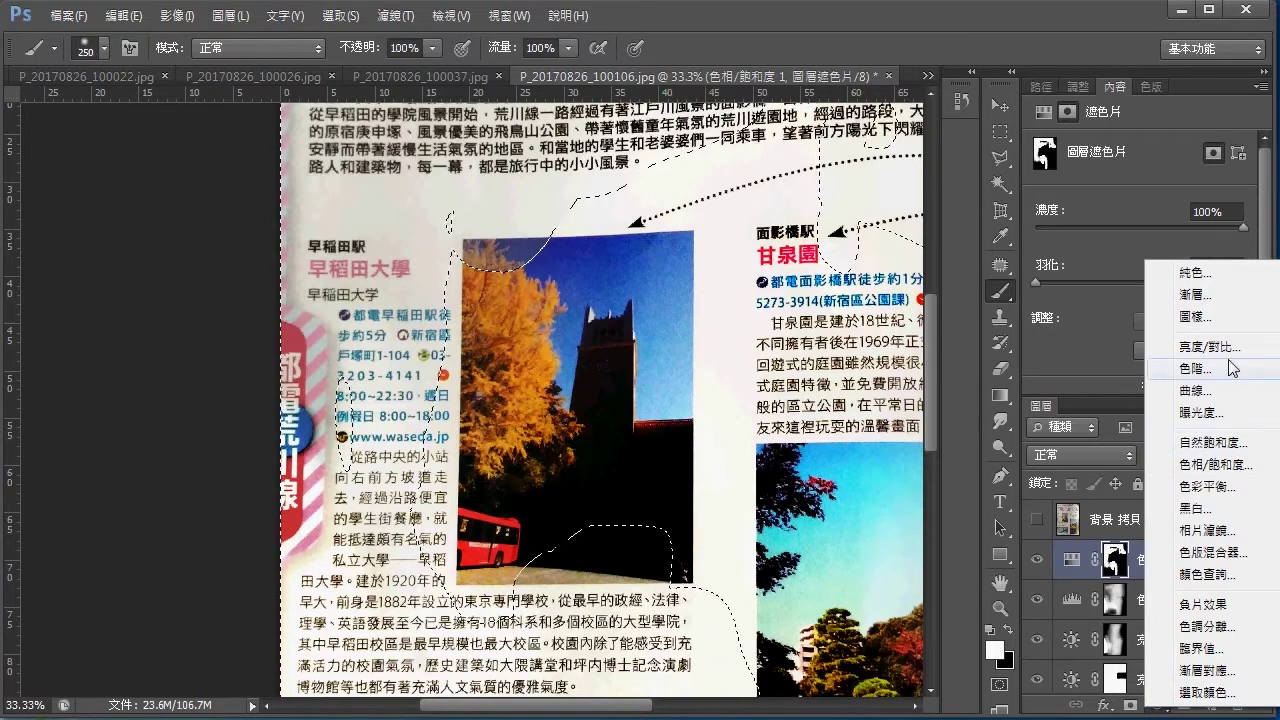
pyautogui.click(1230, 347)
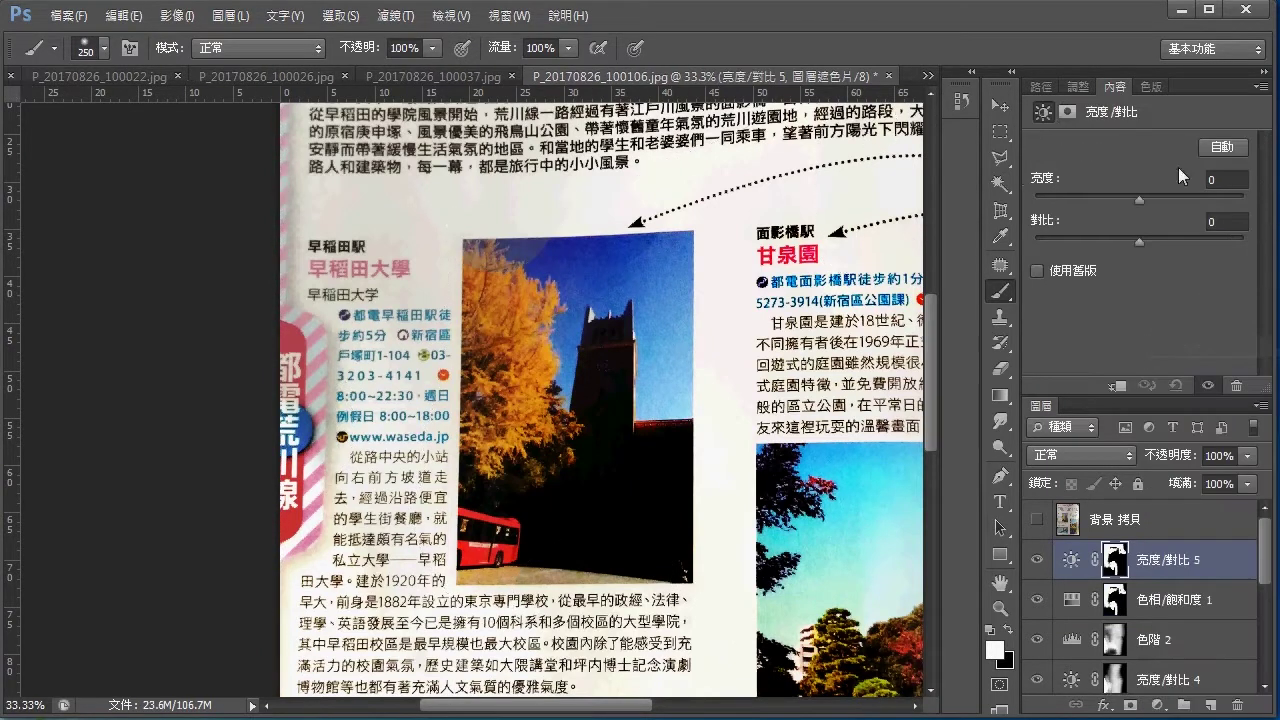
# Set Brightness to 45 and begin painting mask corrections around the tree and photo top.
pyautogui.moveTo(1154, 198); pyautogui.dragTo(1171, 197)
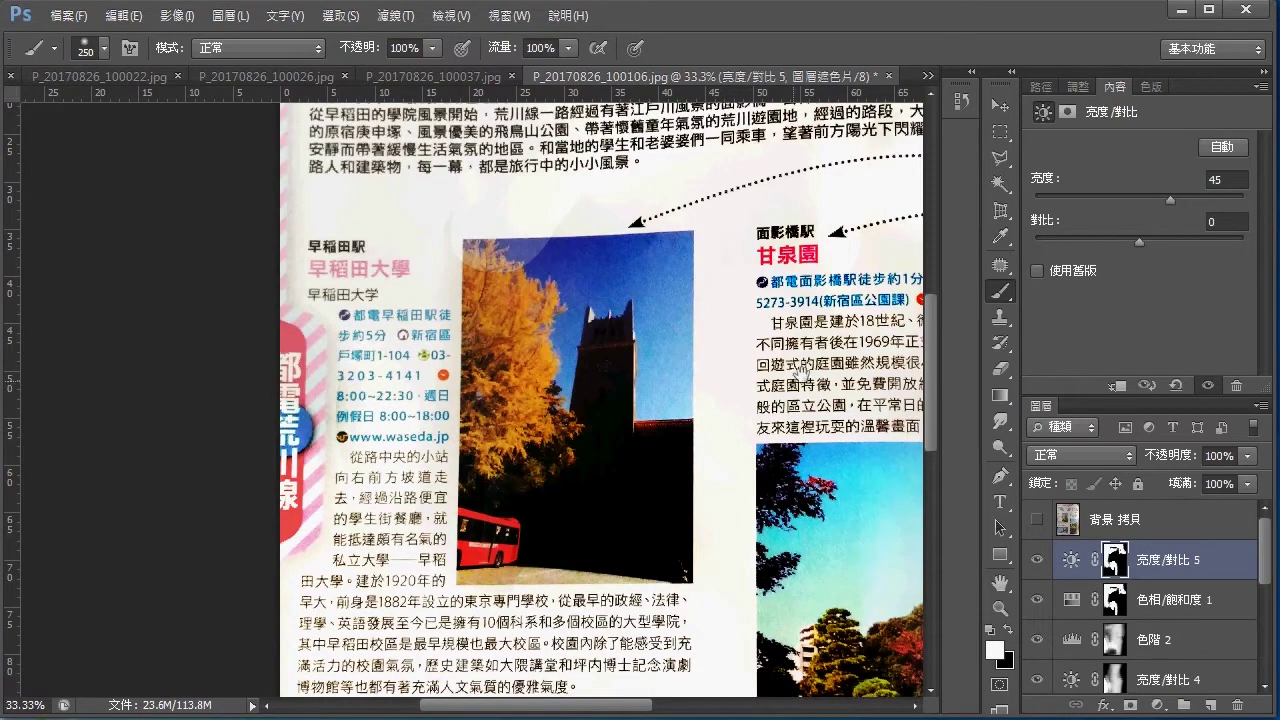
pyautogui.moveTo(709, 383); pyautogui.dragTo(713, 431)
pyautogui.scroll(3, 686, 470)
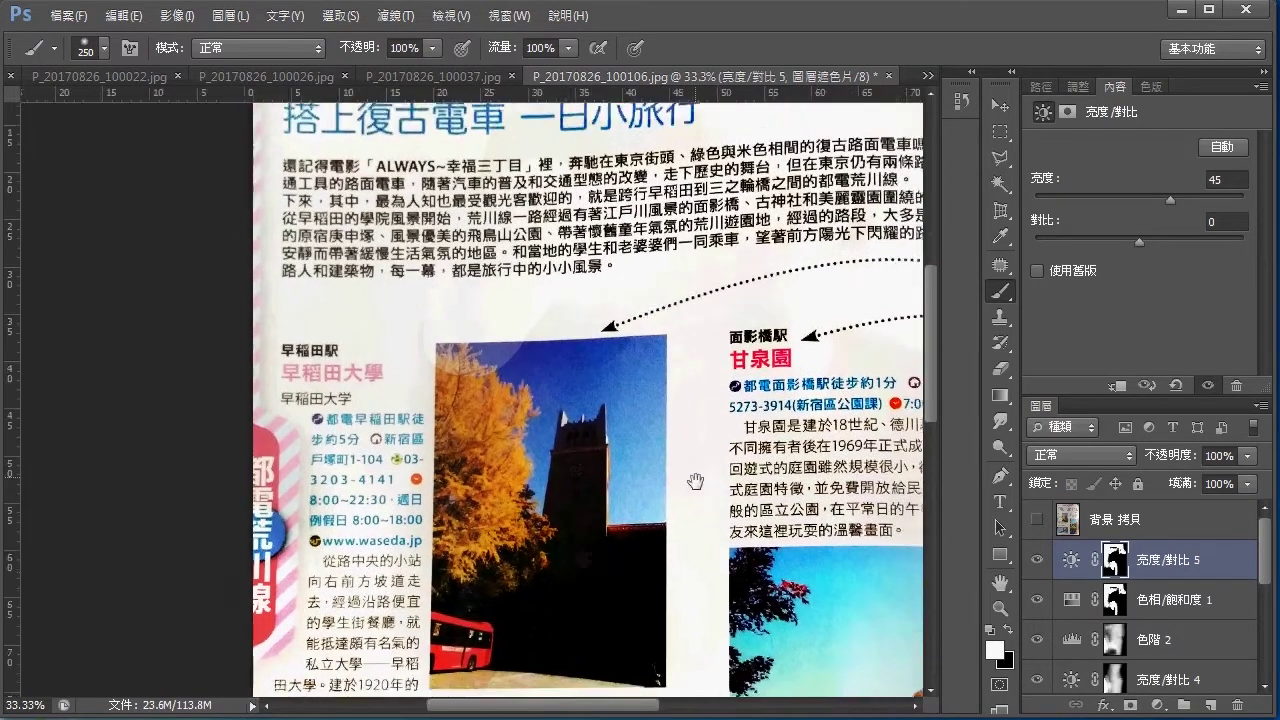
pyautogui.scroll(3, 695, 470)
pyautogui.hotkey('ctrl', 'r')
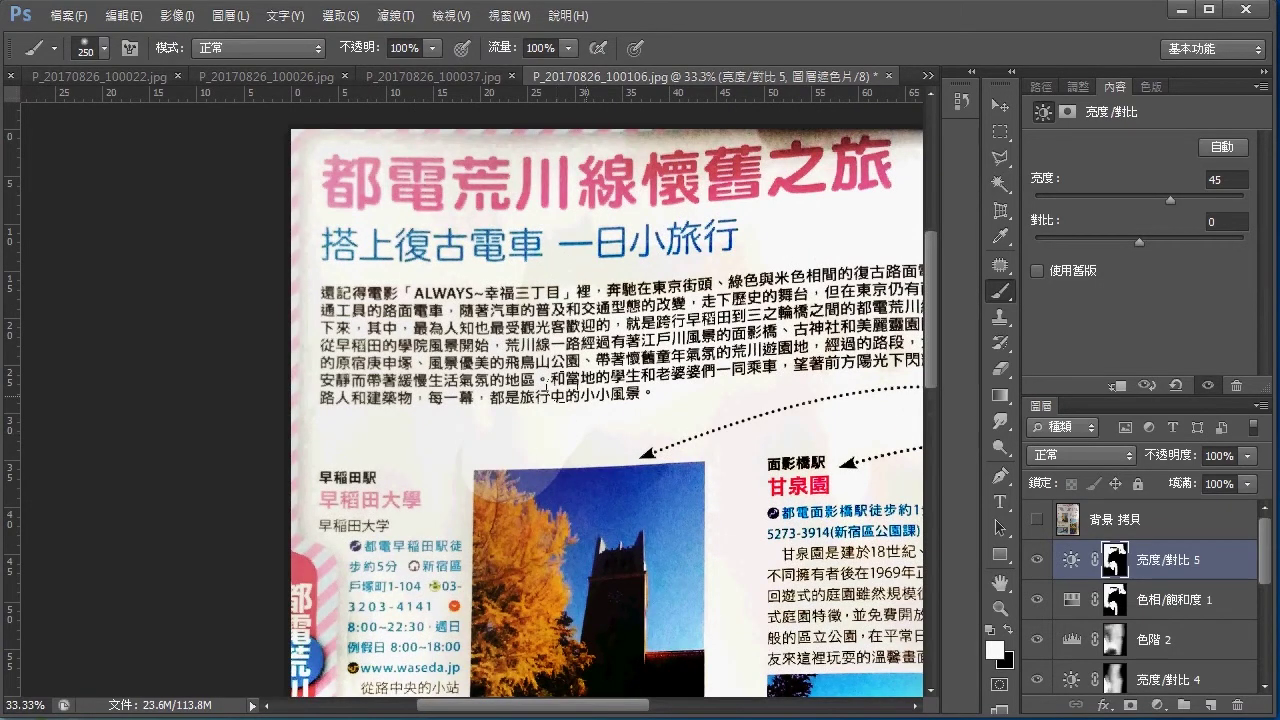
pyautogui.moveTo(429, 434); pyautogui.dragTo(500, 530)
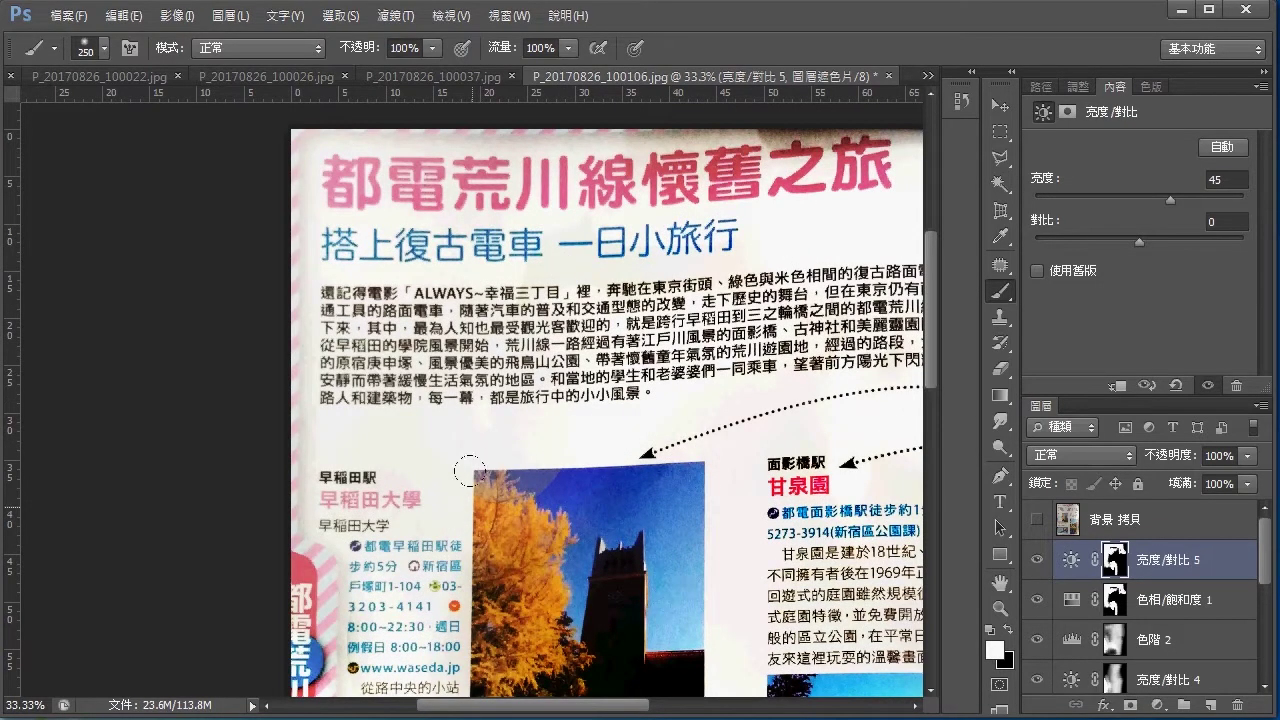
# Paint black and white mask corrections near the photo top and brighten text beside 甘泉園.
pyautogui.press('x')
pyautogui.moveTo(500, 480)
pyautogui.mouseDown()
pyautogui.moveTo(614, 443)
pyautogui.moveTo(500, 545)
pyautogui.moveTo(455, 640)
pyautogui.moveTo(398, 560)
pyautogui.mouseUp()
pyautogui.press('x')
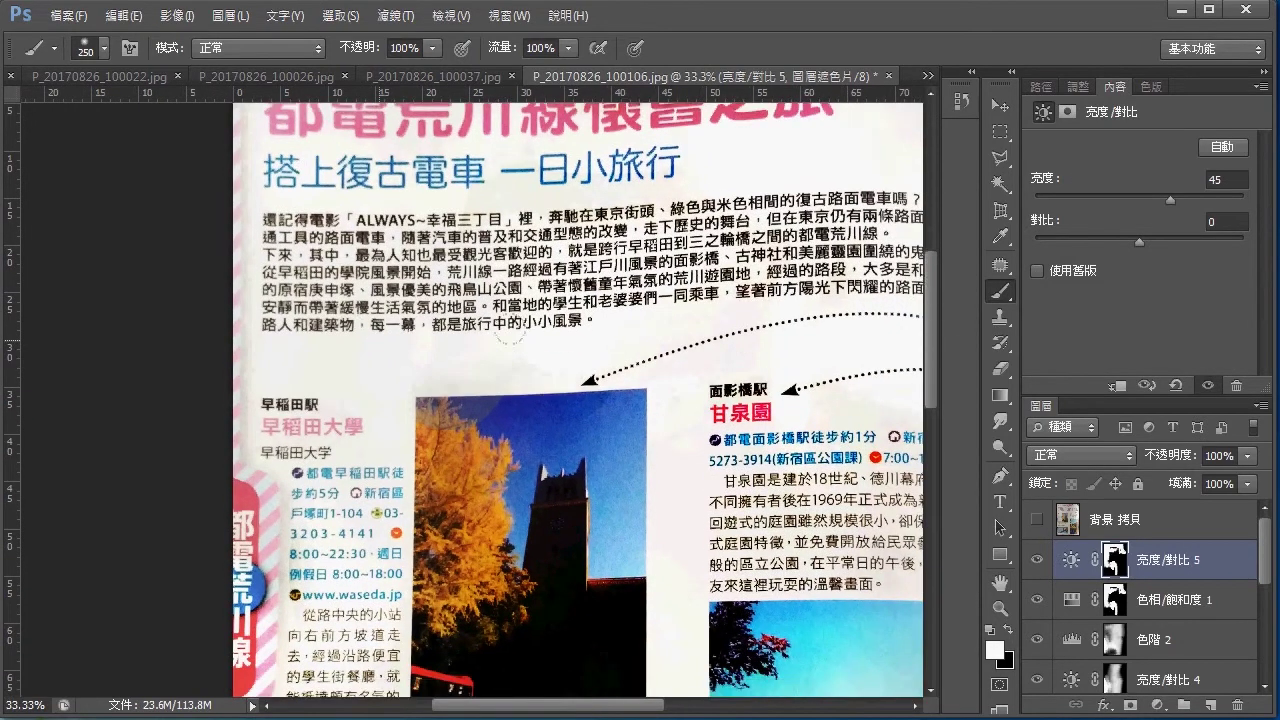
pyautogui.moveTo(440, 372); pyautogui.dragTo(505, 385)
pyautogui.moveTo(595, 211); pyautogui.dragTo(504, 386)
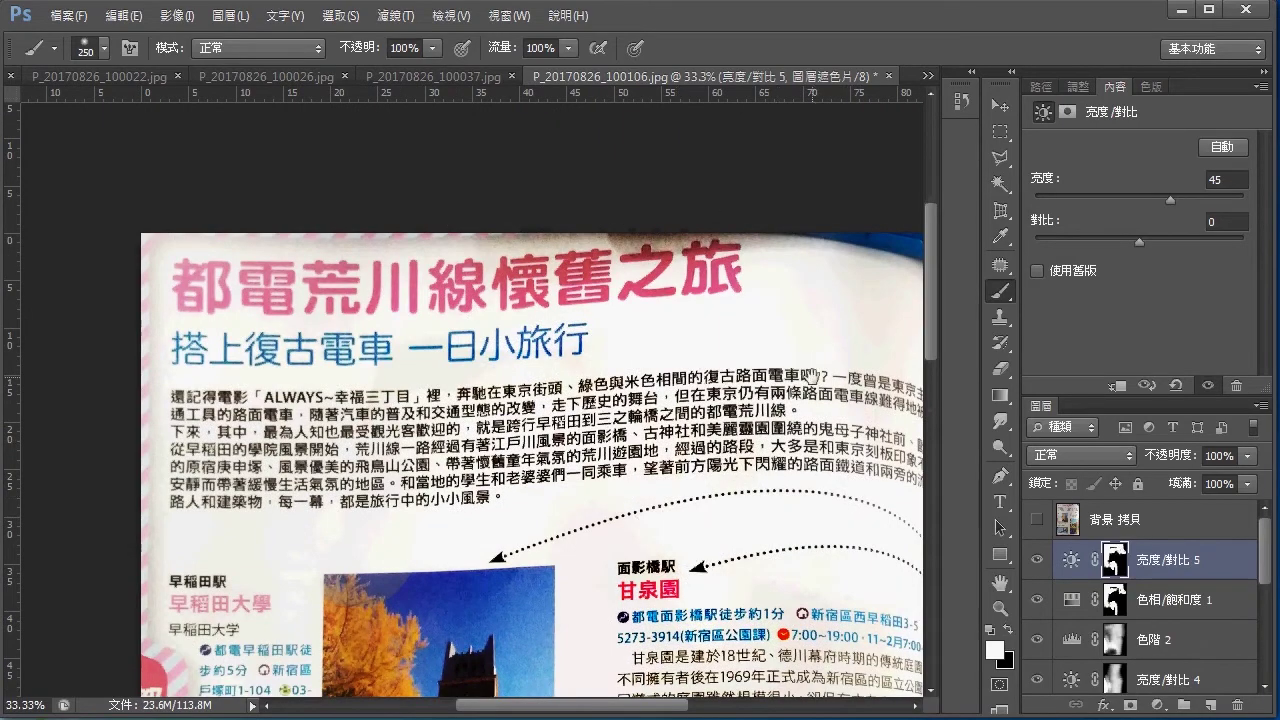
pyautogui.moveTo(811, 377); pyautogui.dragTo(667, 113)
pyautogui.moveTo(548, 333); pyautogui.dragTo(570, 453)
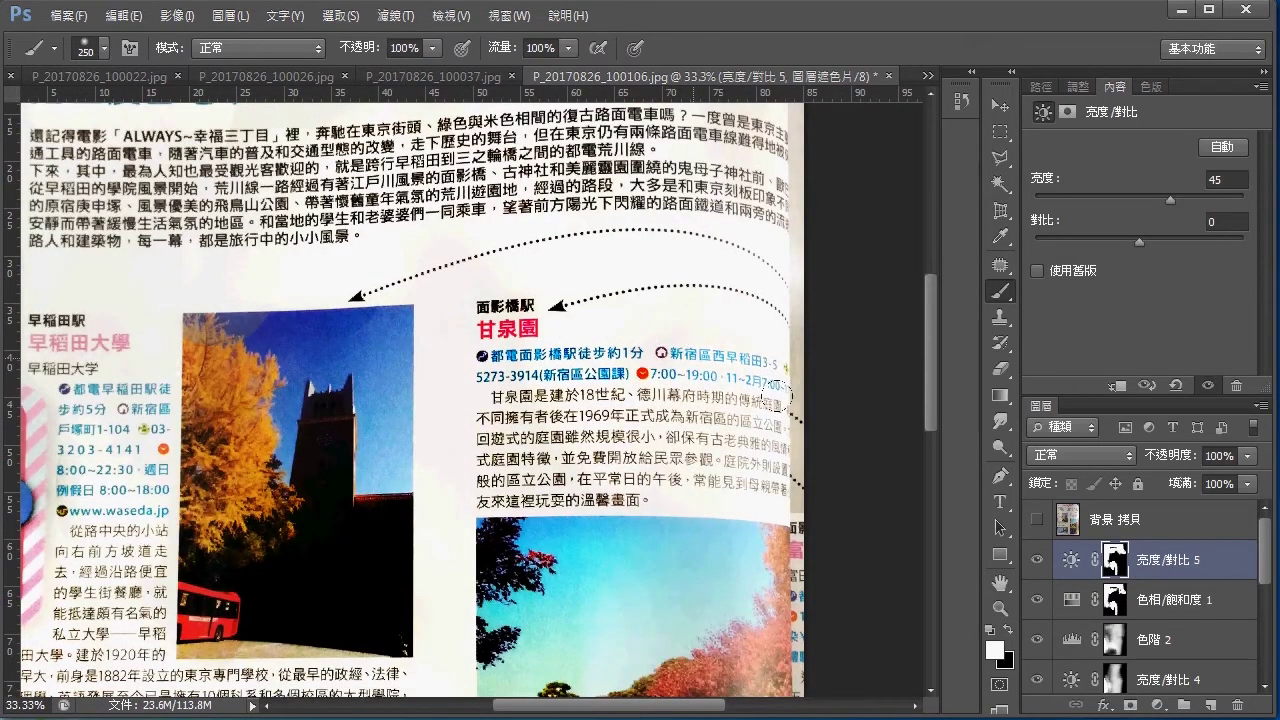
# Raise the white brush from 10% to 60% opacity and brighten the blue info box's edges and interior.
pyautogui.press('x')
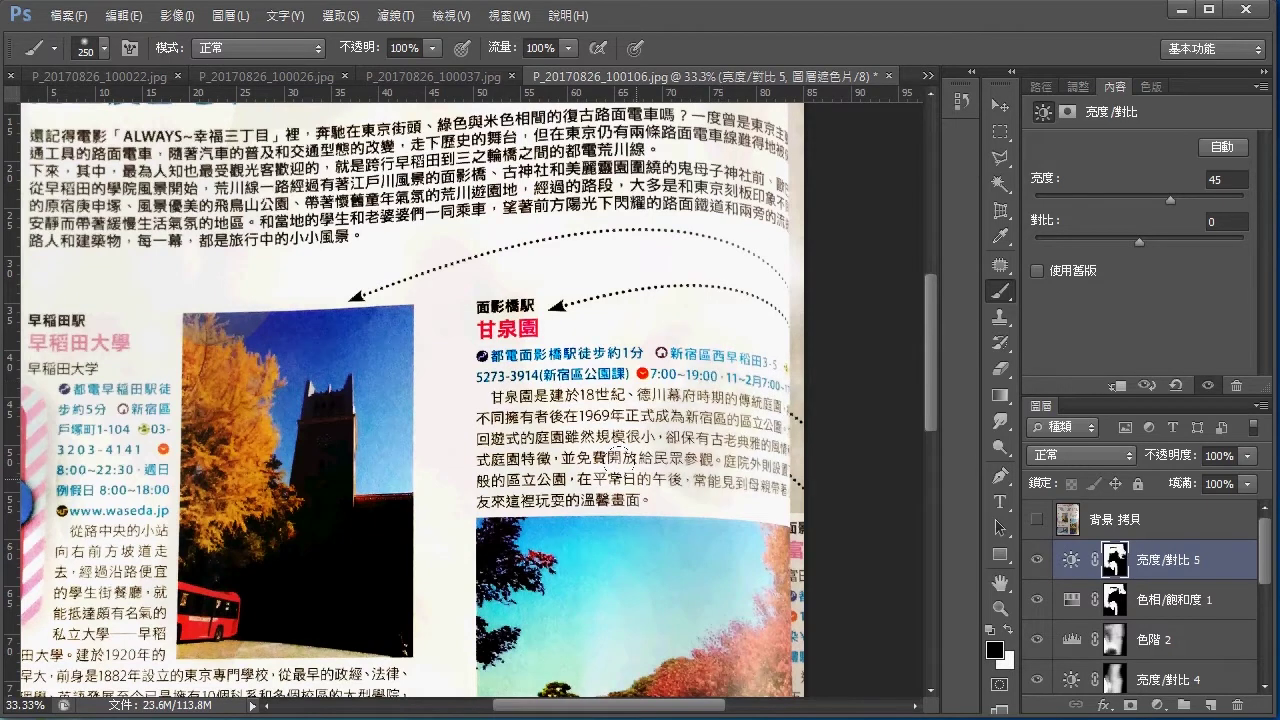
pyautogui.press('1')
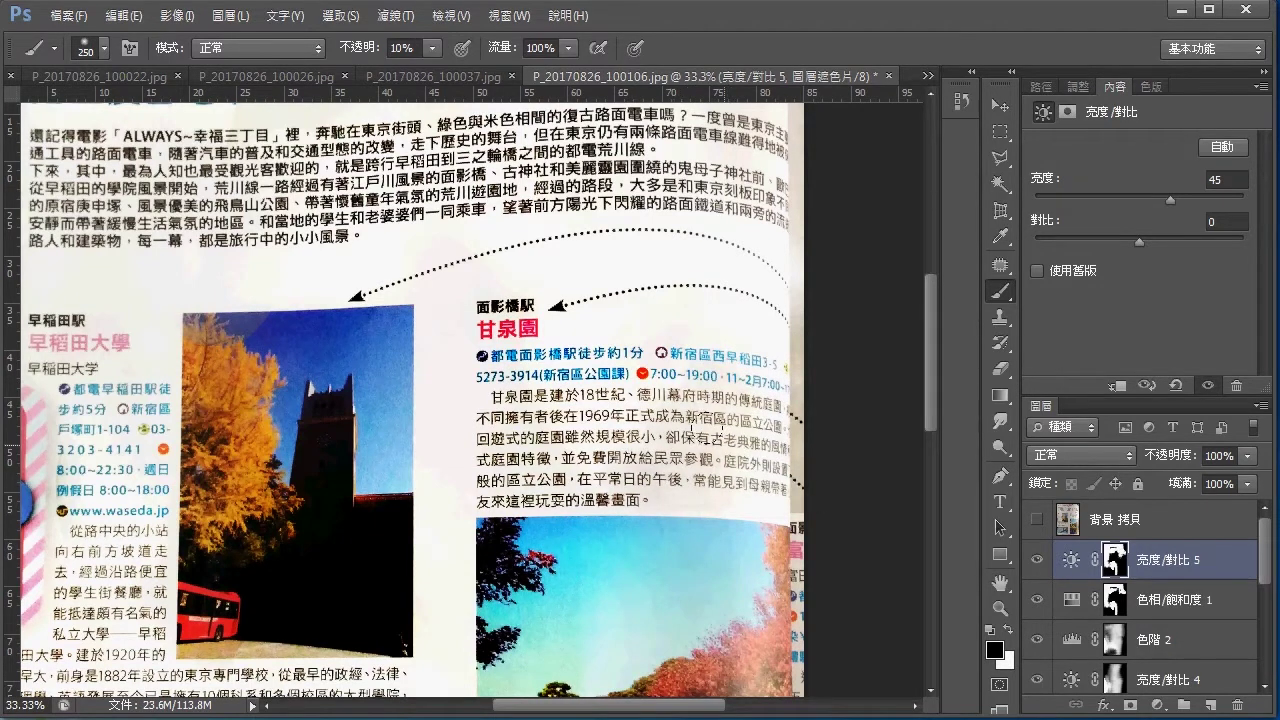
pyautogui.press('x')
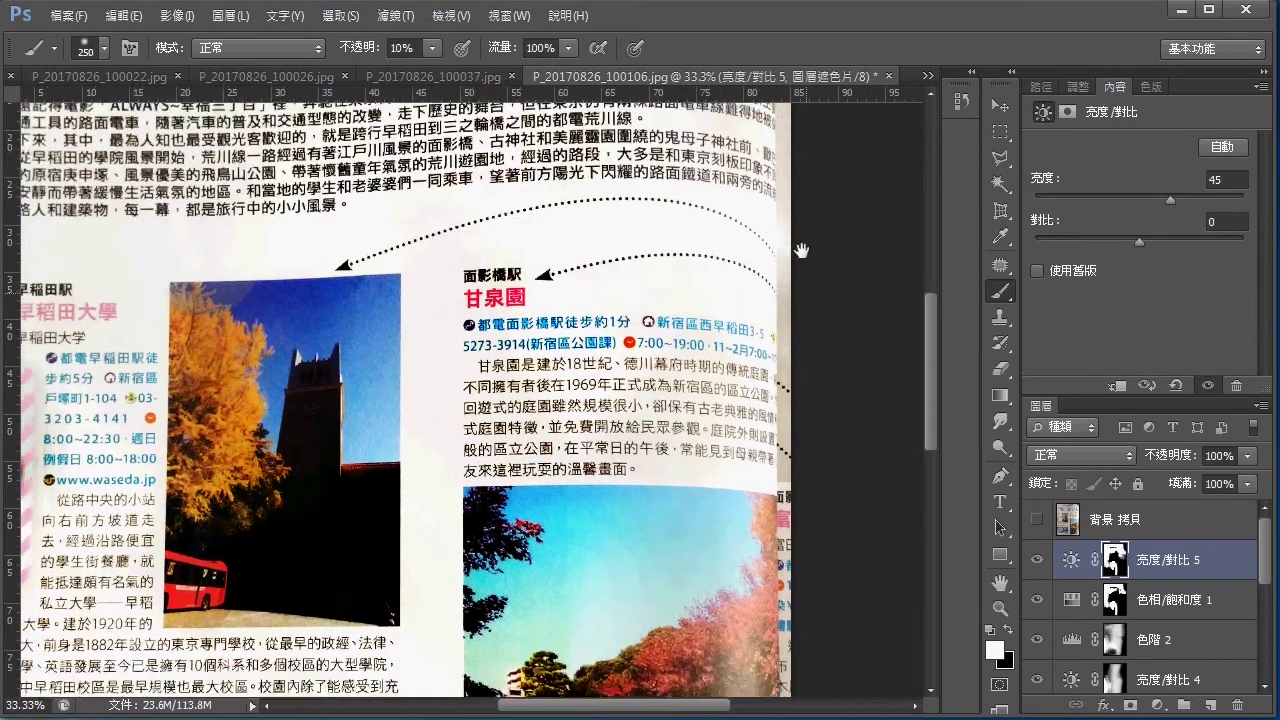
pyautogui.moveTo(800, 448); pyautogui.dragTo(814, 257)
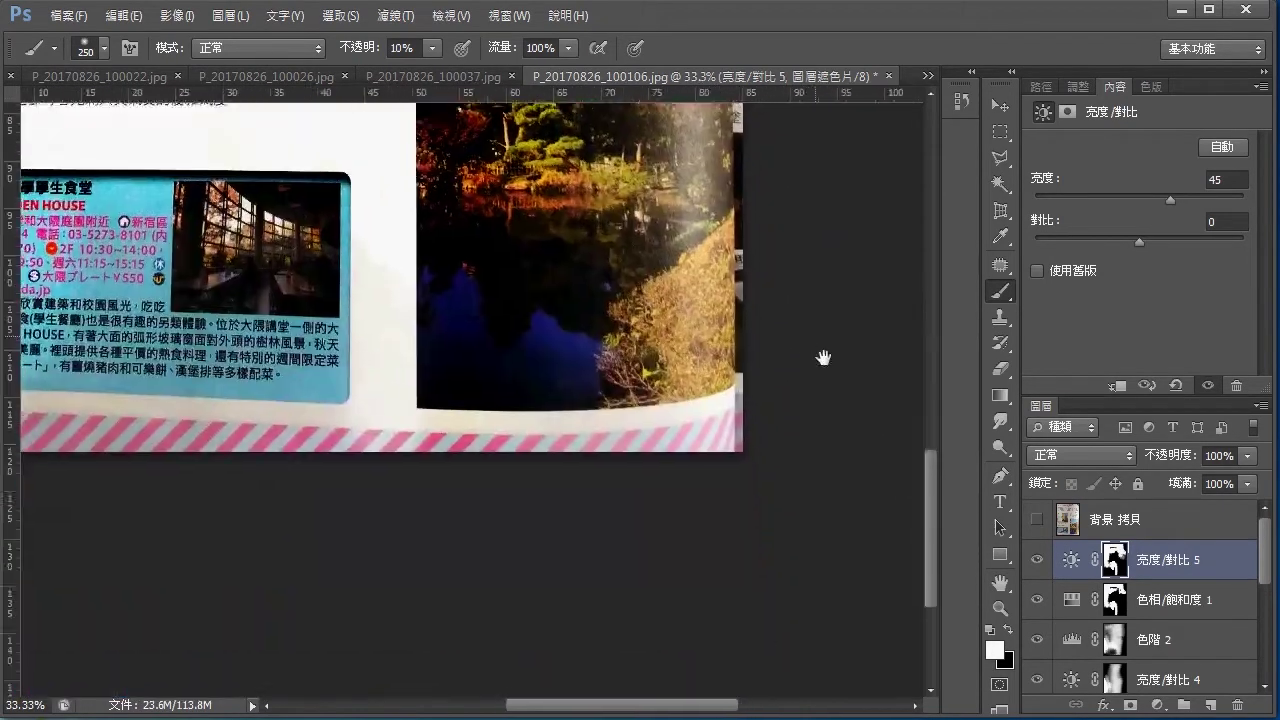
pyautogui.moveTo(378, 212); pyautogui.dragTo(578, 462)
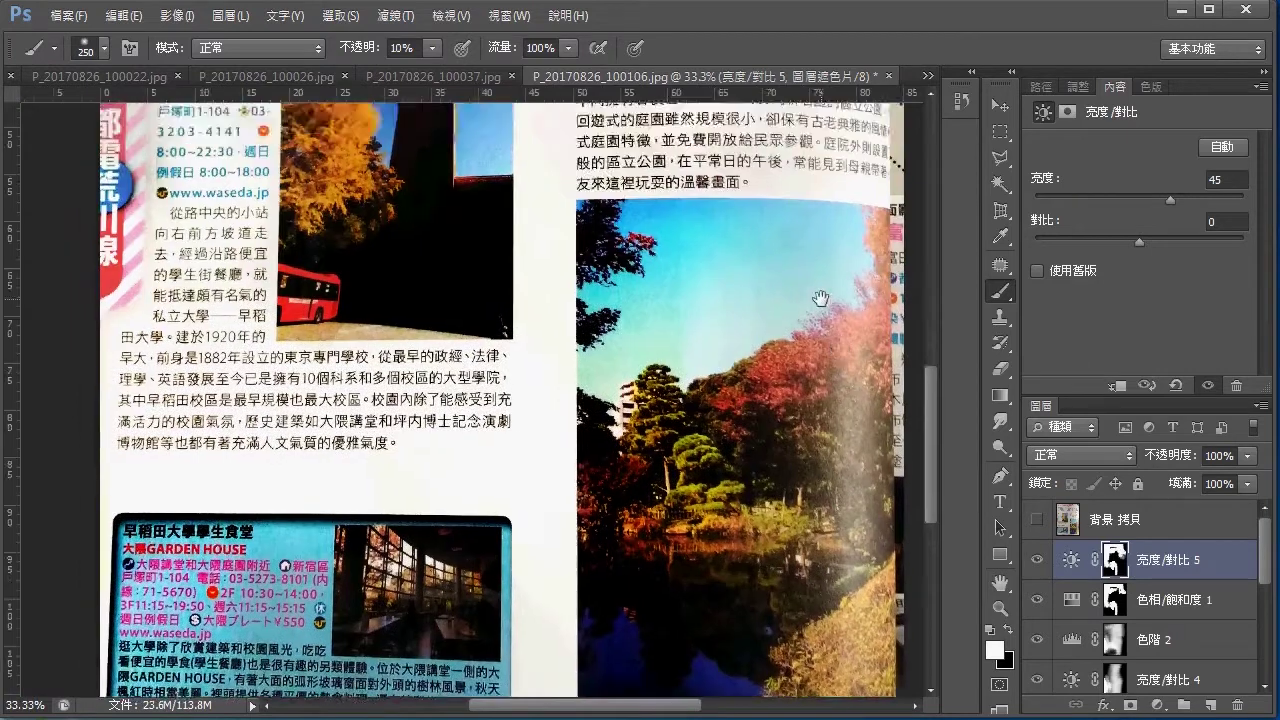
pyautogui.press('2')
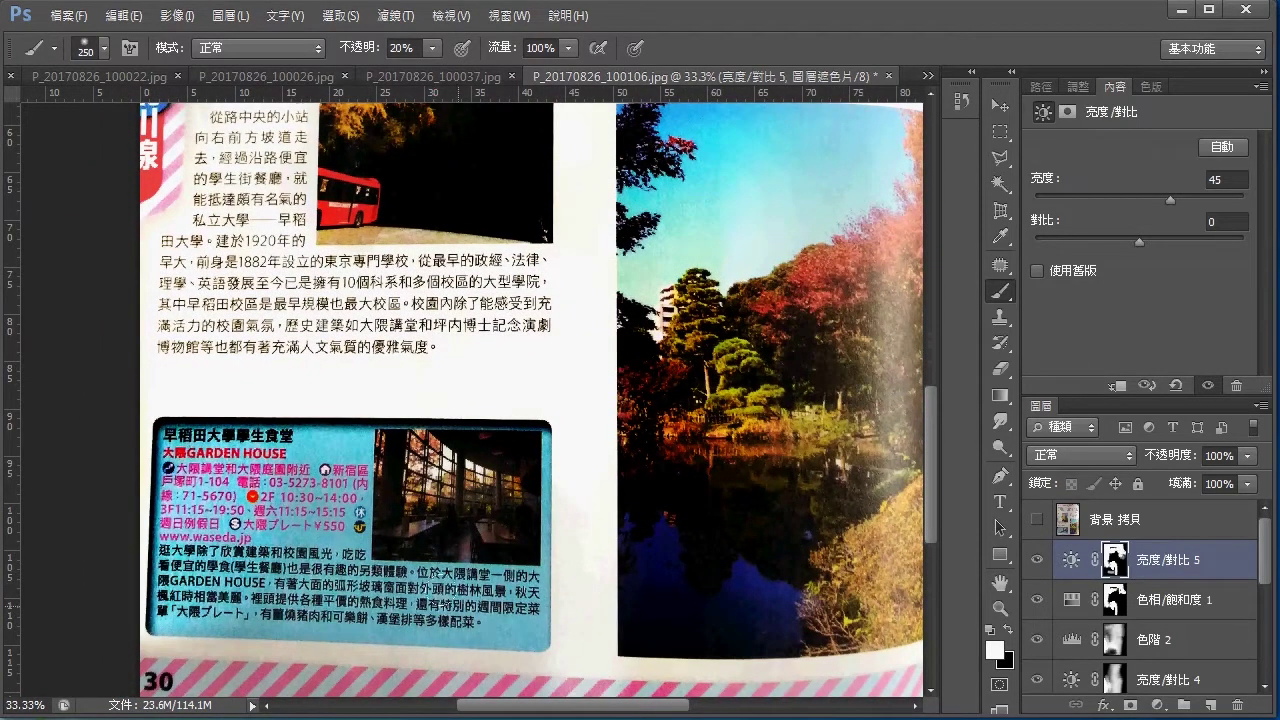
pyautogui.press('6')
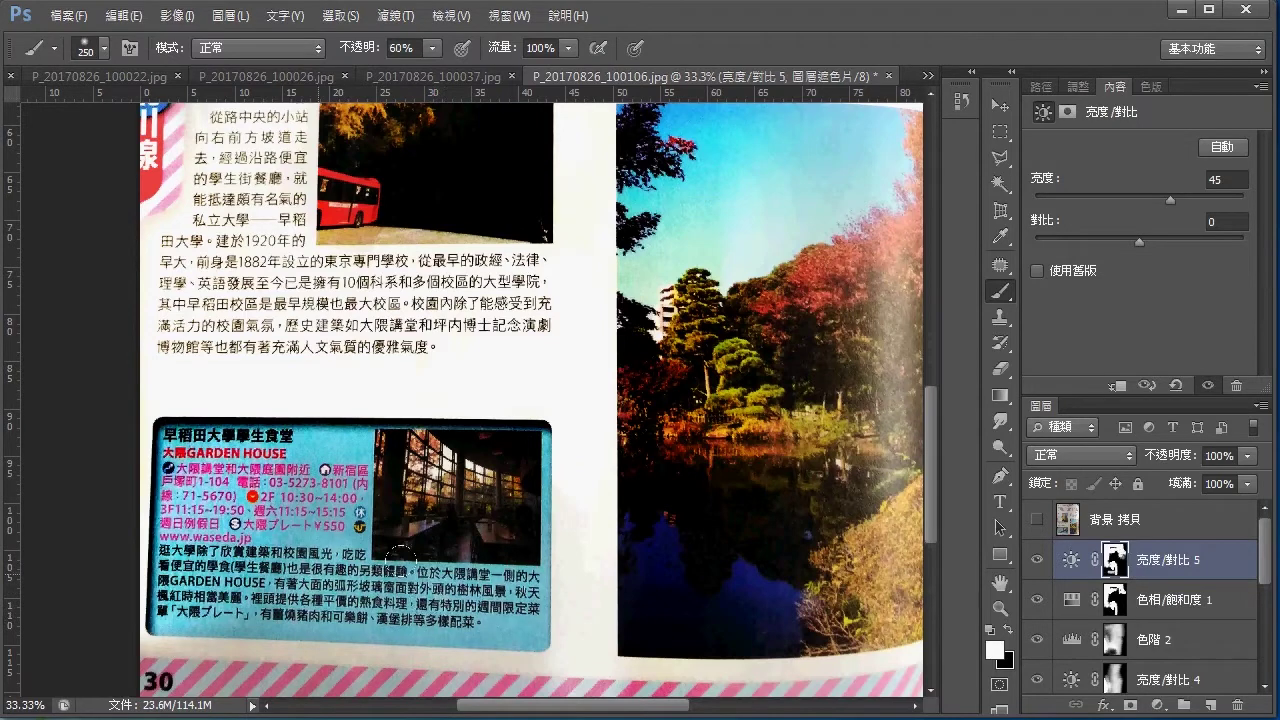
pyautogui.moveTo(160, 550)
pyautogui.mouseDown()
pyautogui.moveTo(355, 530)
pyautogui.moveTo(228, 680)
pyautogui.mouseUp()
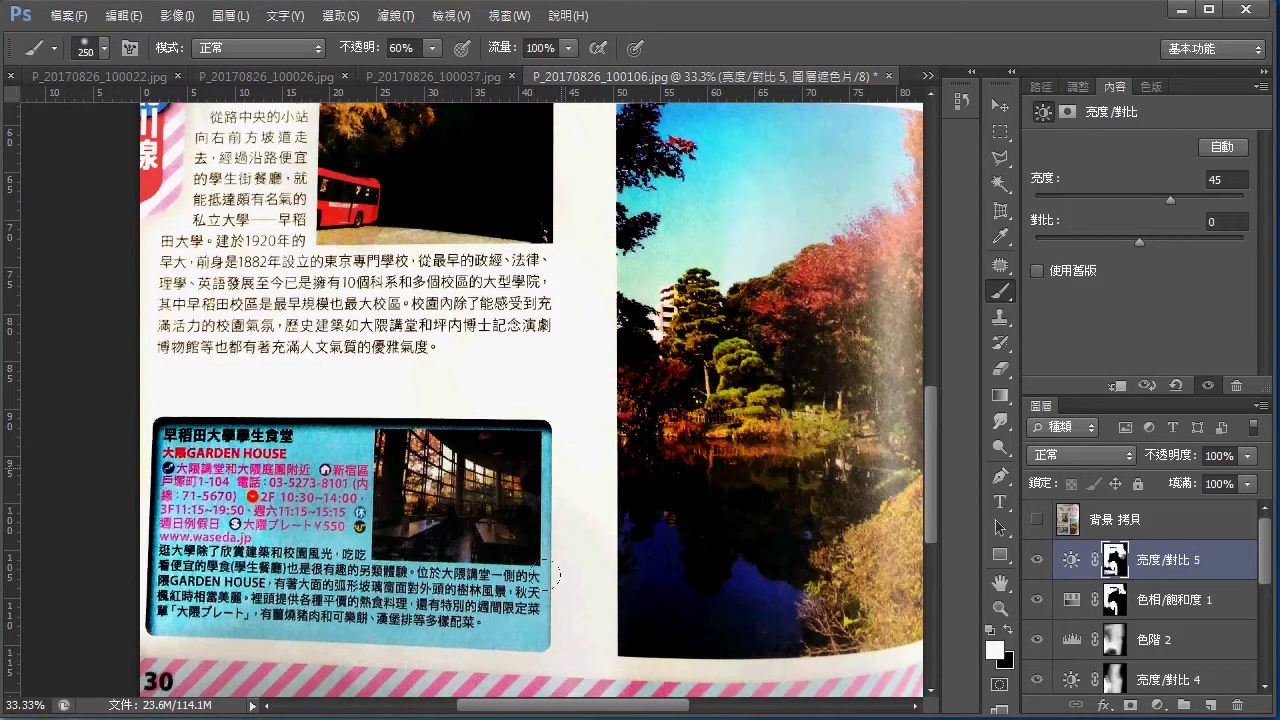
pyautogui.moveTo(228, 680); pyautogui.dragTo(325, 540)
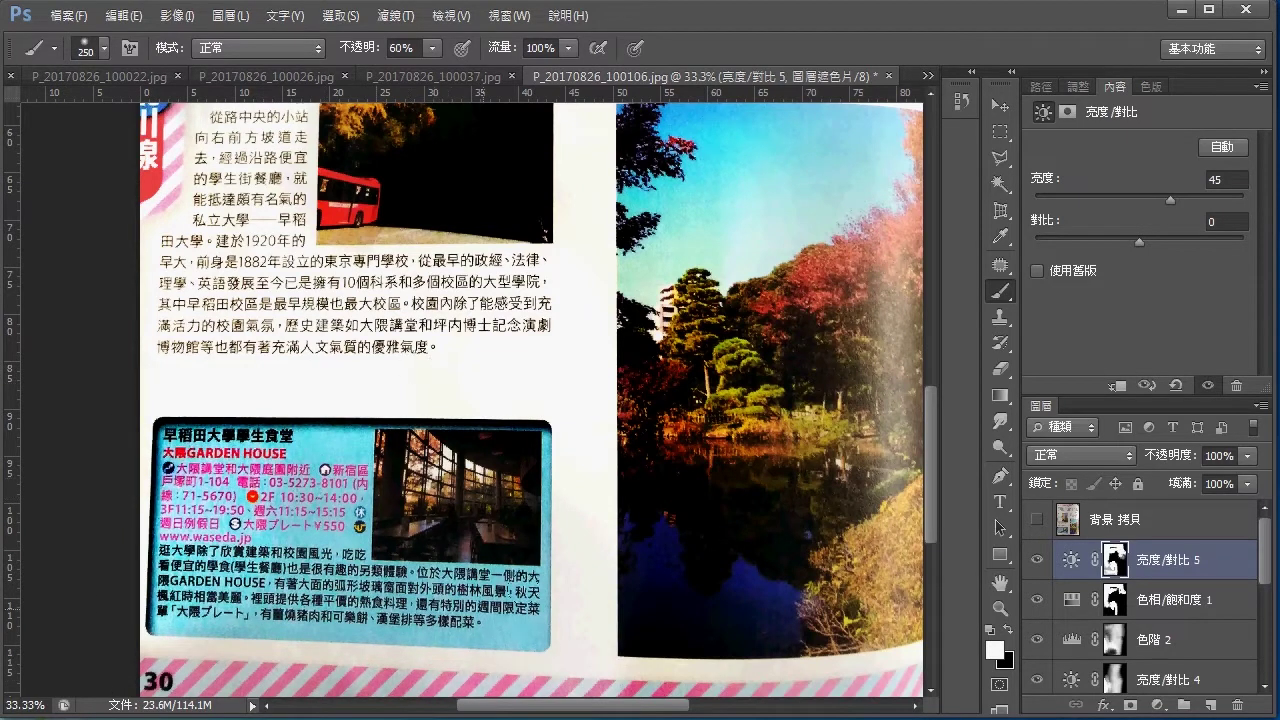
# Darken parts of the blue info box on the mask, then return to the upper photos.
pyautogui.press('x')
pyautogui.moveTo(325, 540)
pyautogui.mouseDown()
pyautogui.moveTo(330, 500)
pyautogui.moveTo(360, 510)
pyautogui.mouseUp()
pyautogui.press('x')
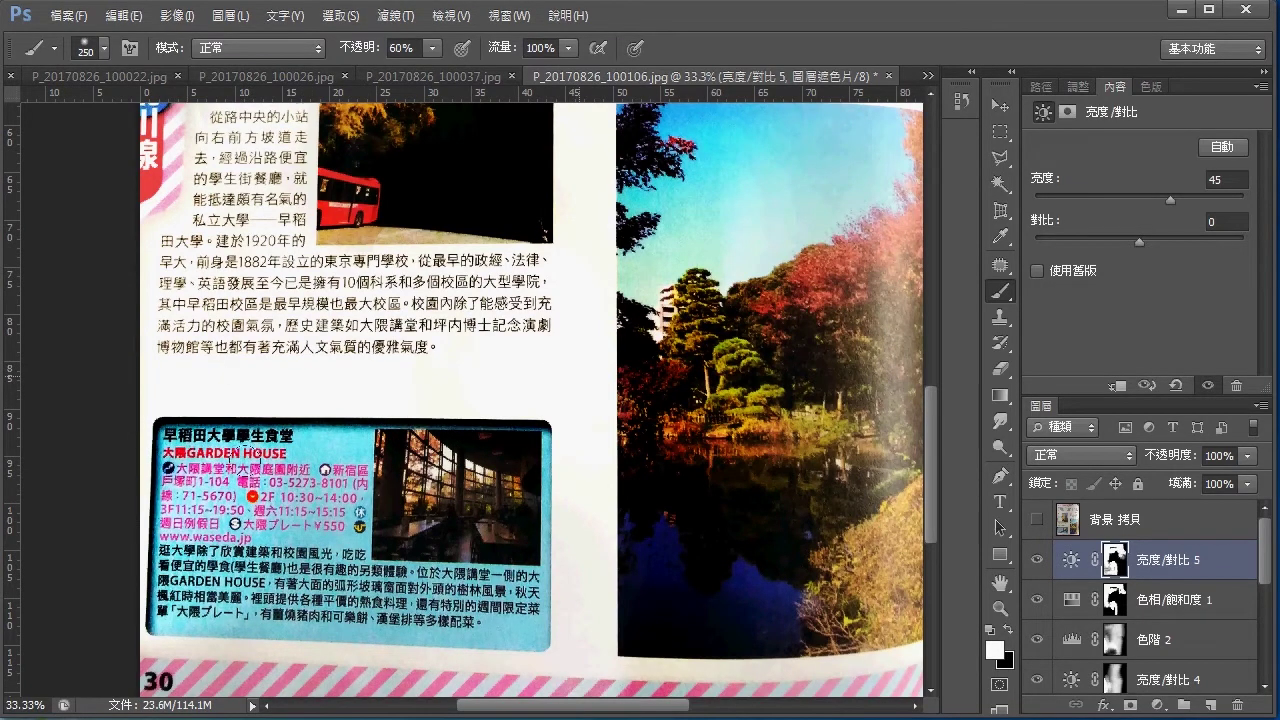
pyautogui.moveTo(411, 307); pyautogui.dragTo(525, 478)
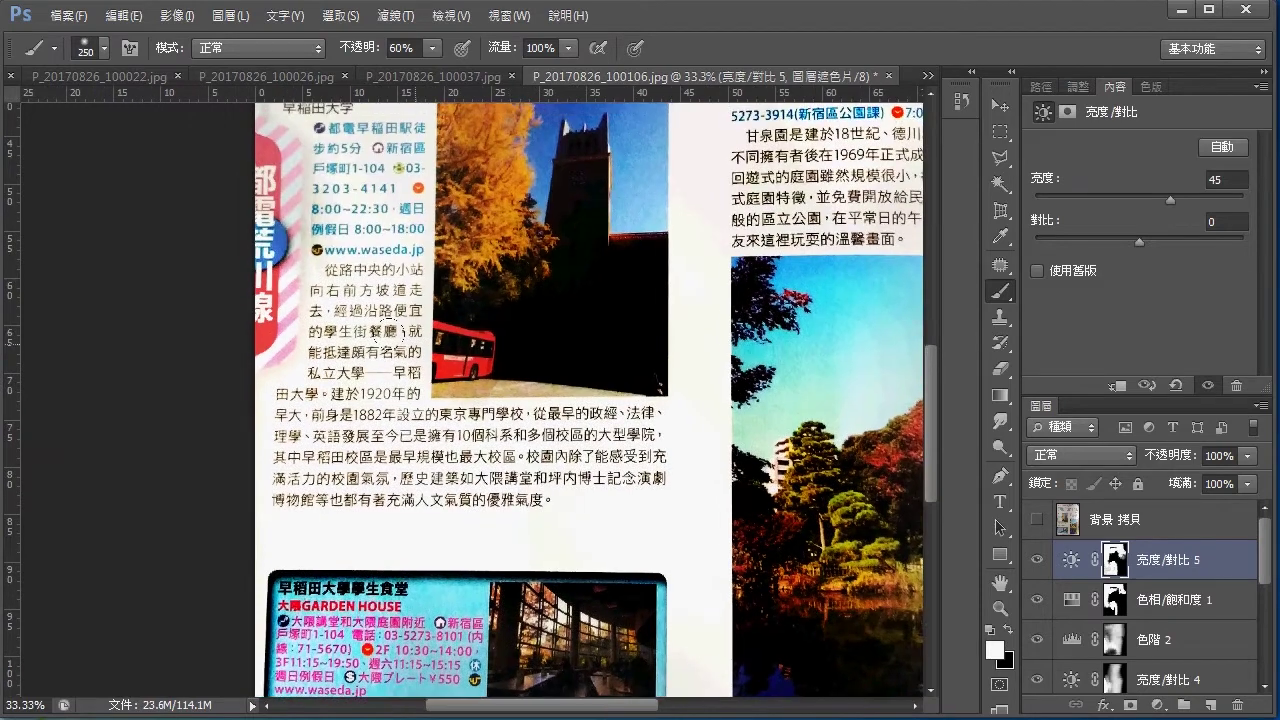
pyautogui.moveTo(398, 330); pyautogui.dragTo(402, 357)
pyautogui.press('x')
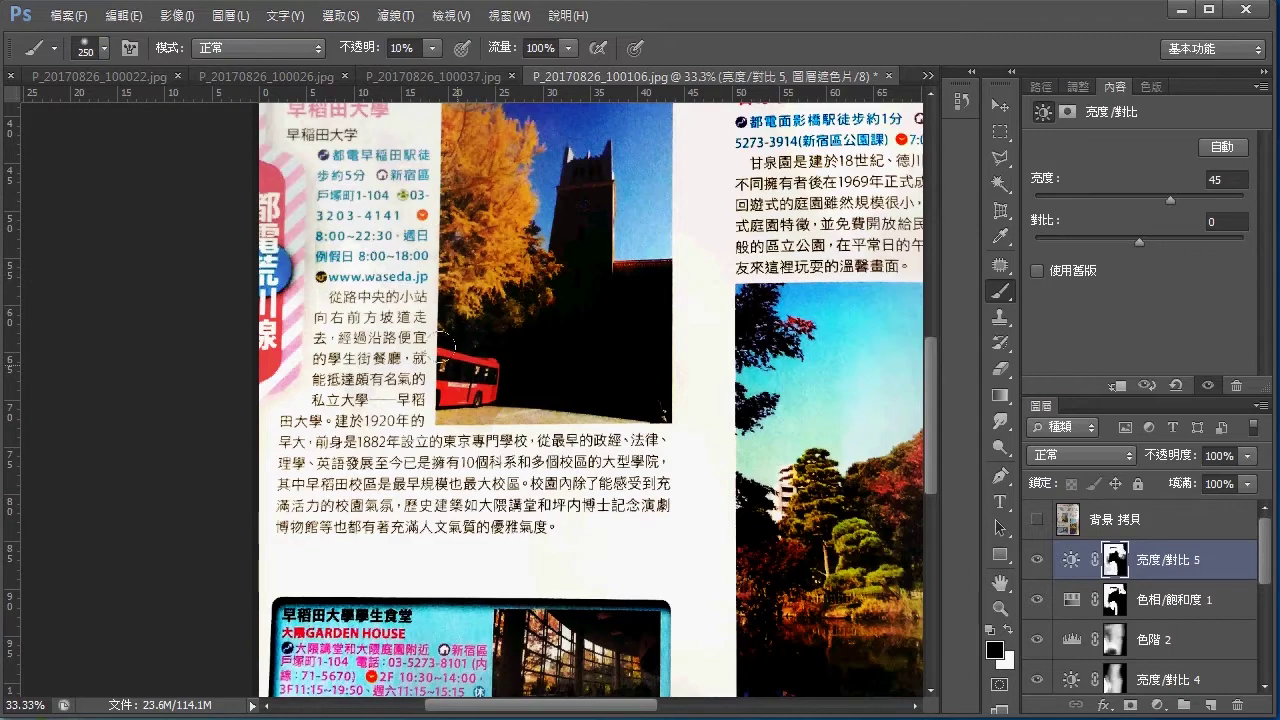
# Zoom and pan toward the left column text.
pyautogui.scroll(2, 350, 440)
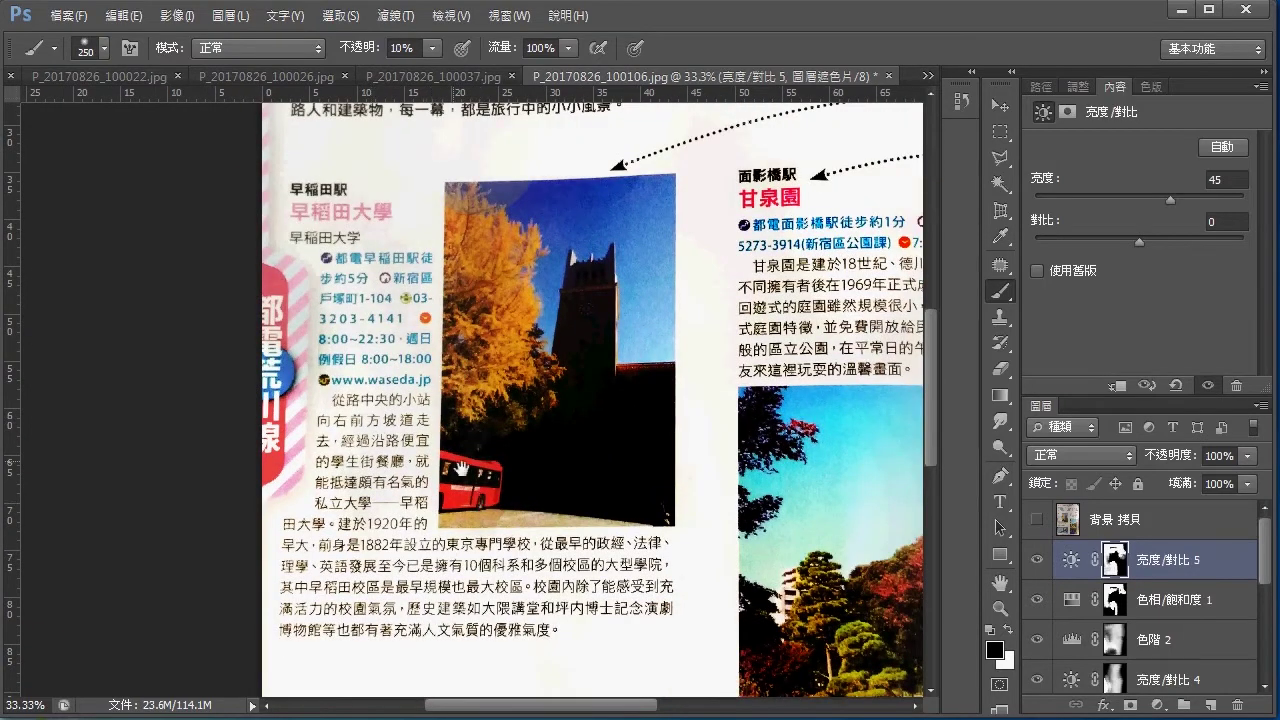
pyautogui.scroll(-4, 400, 470)
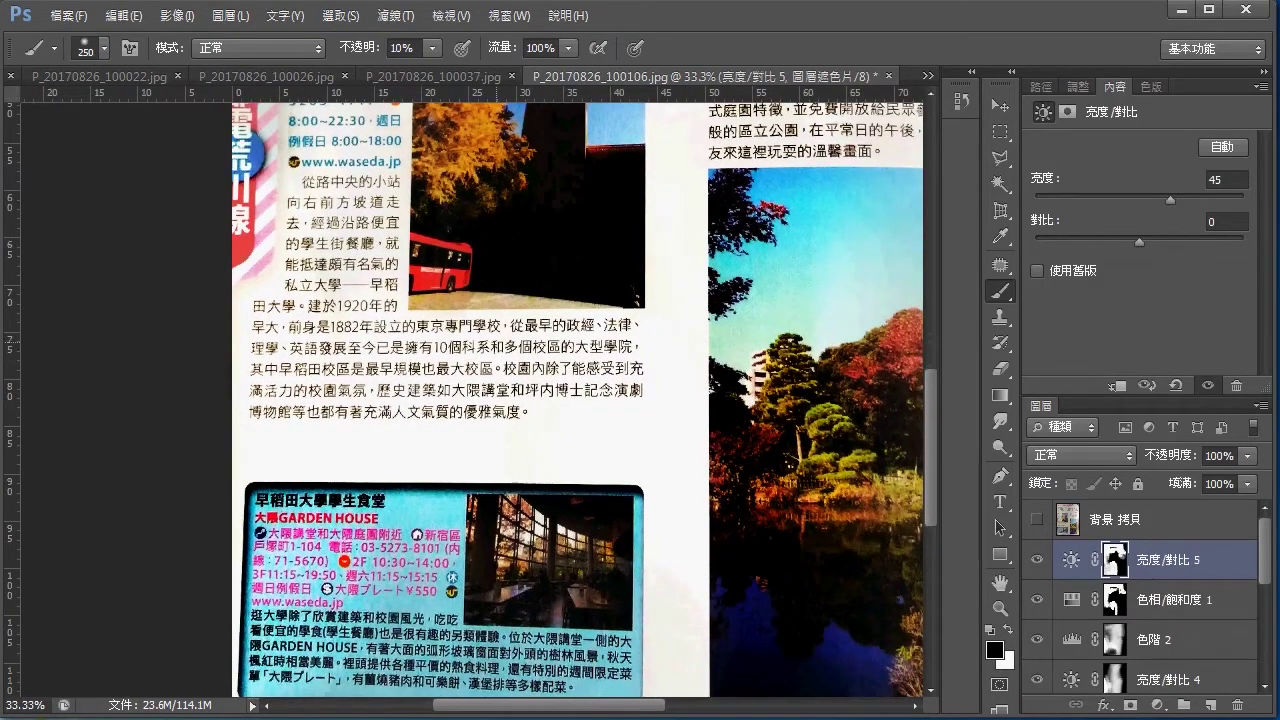
pyautogui.moveTo(522, 310); pyautogui.dragTo(589, 347)
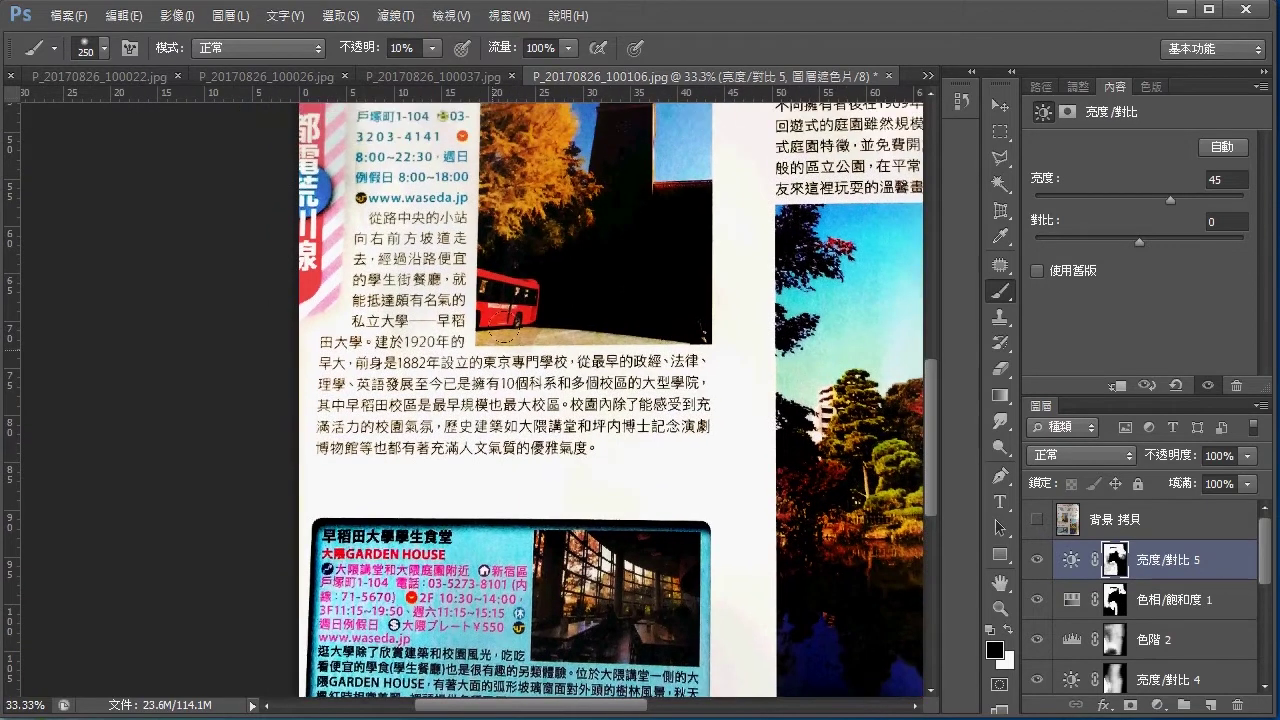
pyautogui.scroll(3, 480, 300)
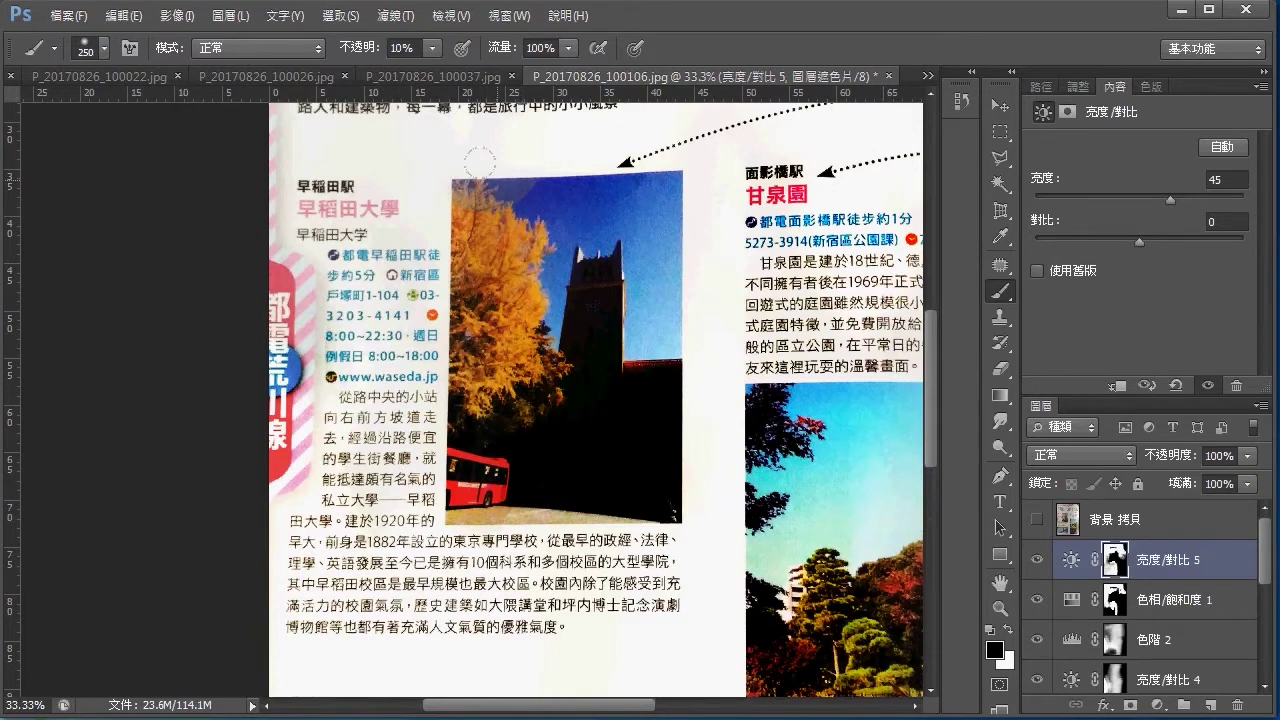
pyautogui.moveTo(390, 288); pyautogui.dragTo(420, 314)
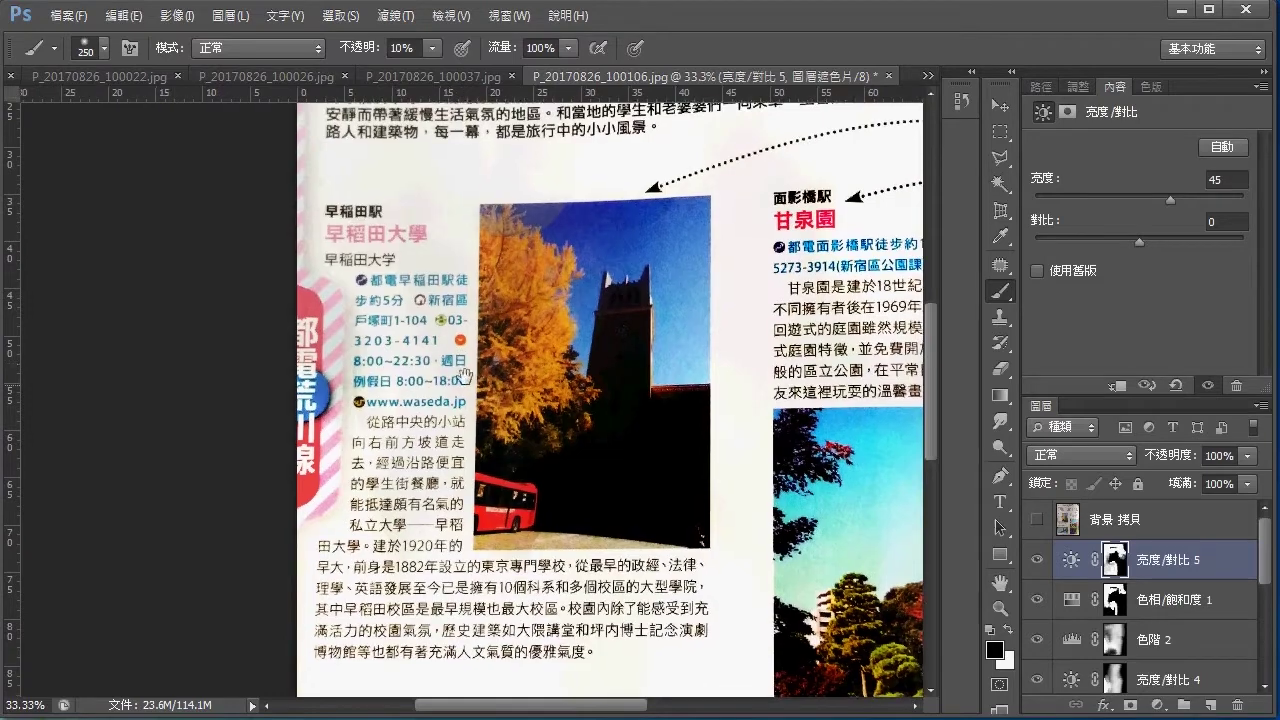
# Move the view between the GARDEN HOUSE box and the 早稻田大學 heading area.
pyautogui.moveTo(458, 481); pyautogui.dragTo(410, 296)
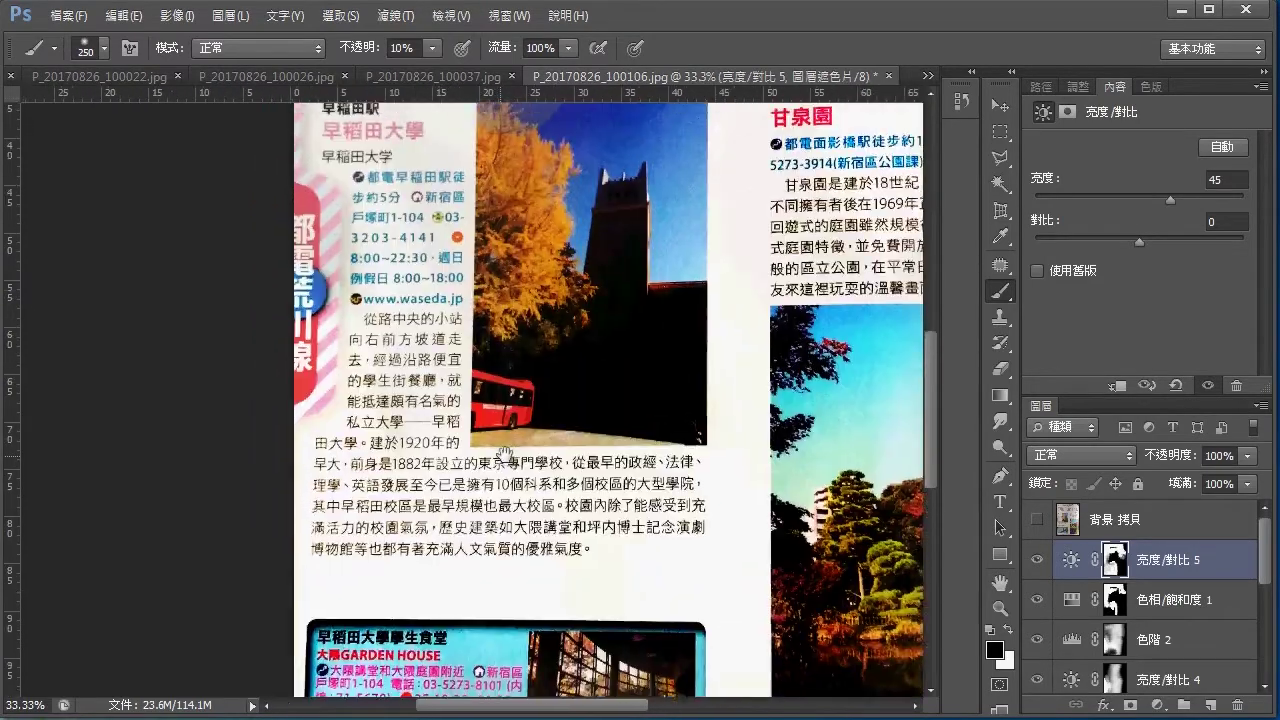
pyautogui.moveTo(450, 360); pyautogui.dragTo(513, 469)
pyautogui.moveTo(485, 350); pyautogui.dragTo(493, 378)
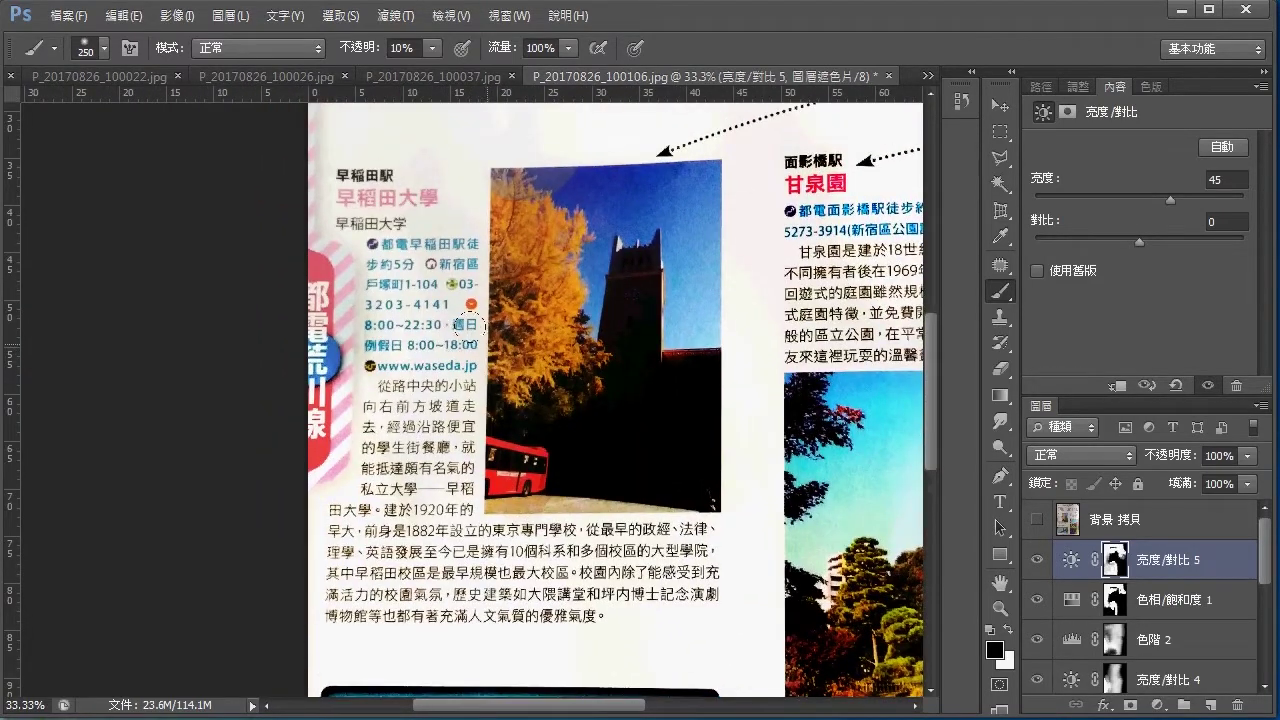
pyautogui.moveTo(452, 198); pyautogui.dragTo(446, 242)
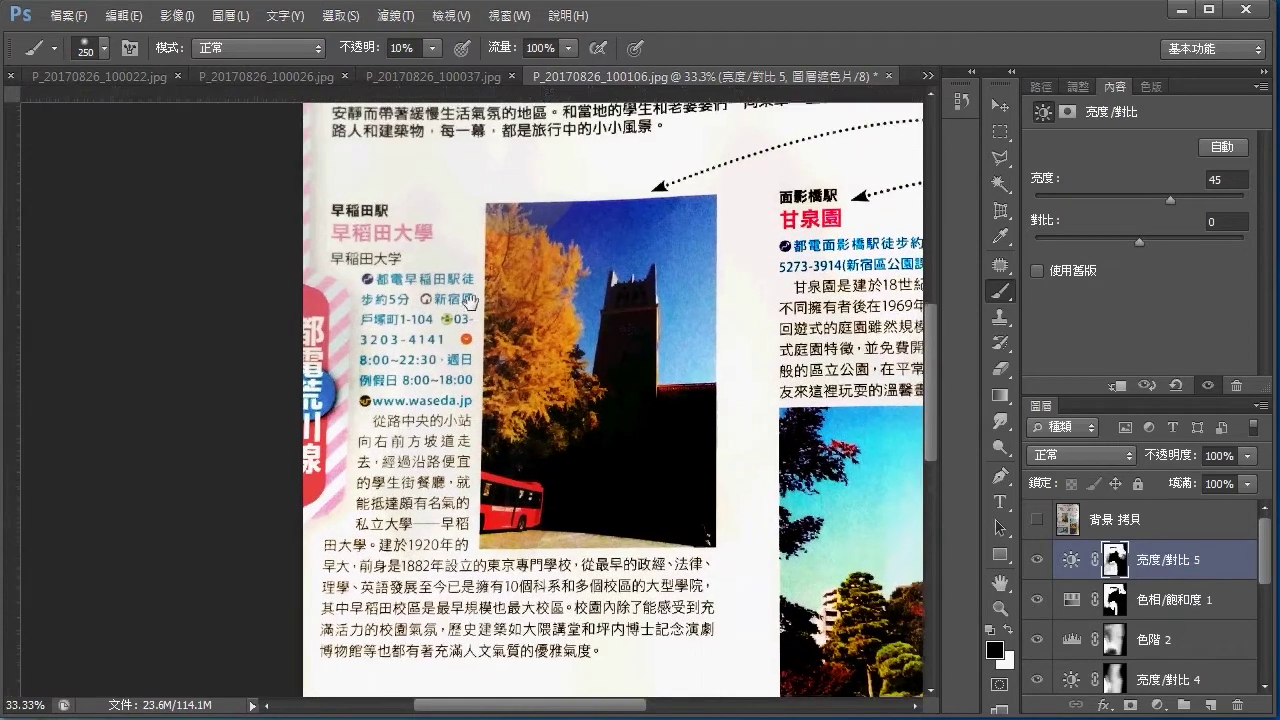
pyautogui.moveTo(701, 546); pyautogui.dragTo(640, 367)
pyautogui.moveTo(509, 325); pyautogui.dragTo(574, 453)
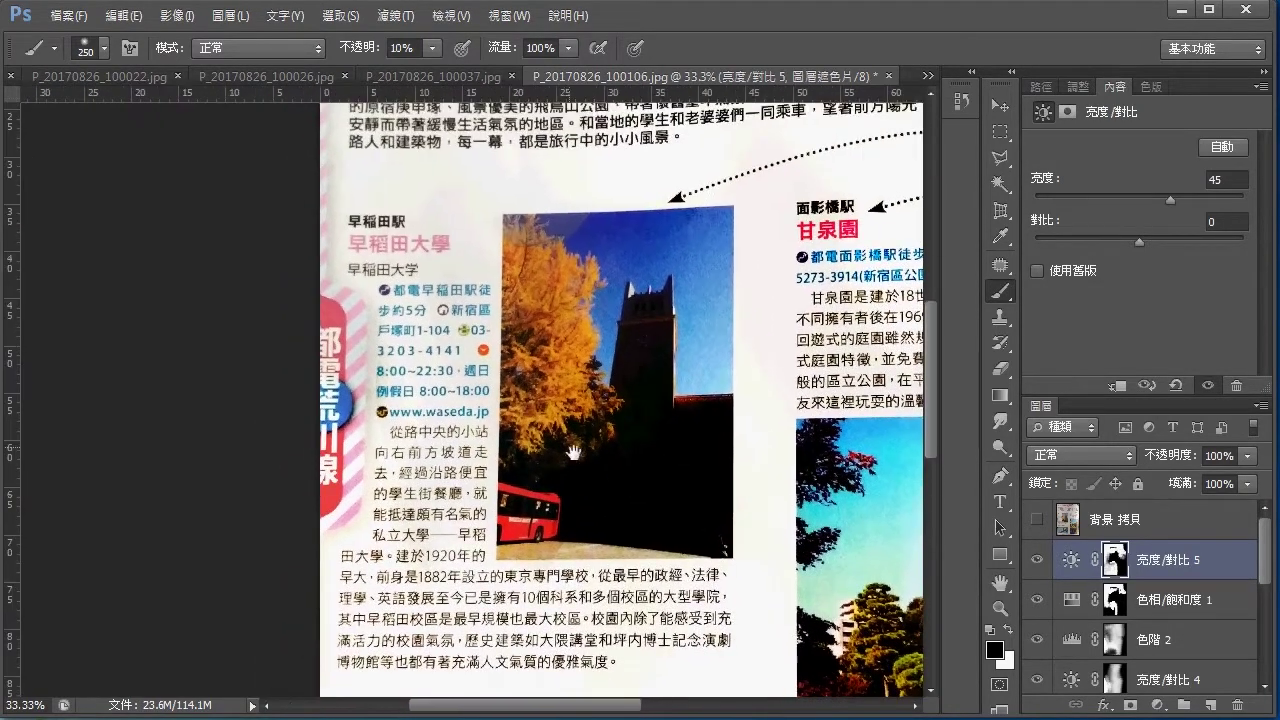
pyautogui.moveTo(532, 388); pyautogui.dragTo(518, 388)
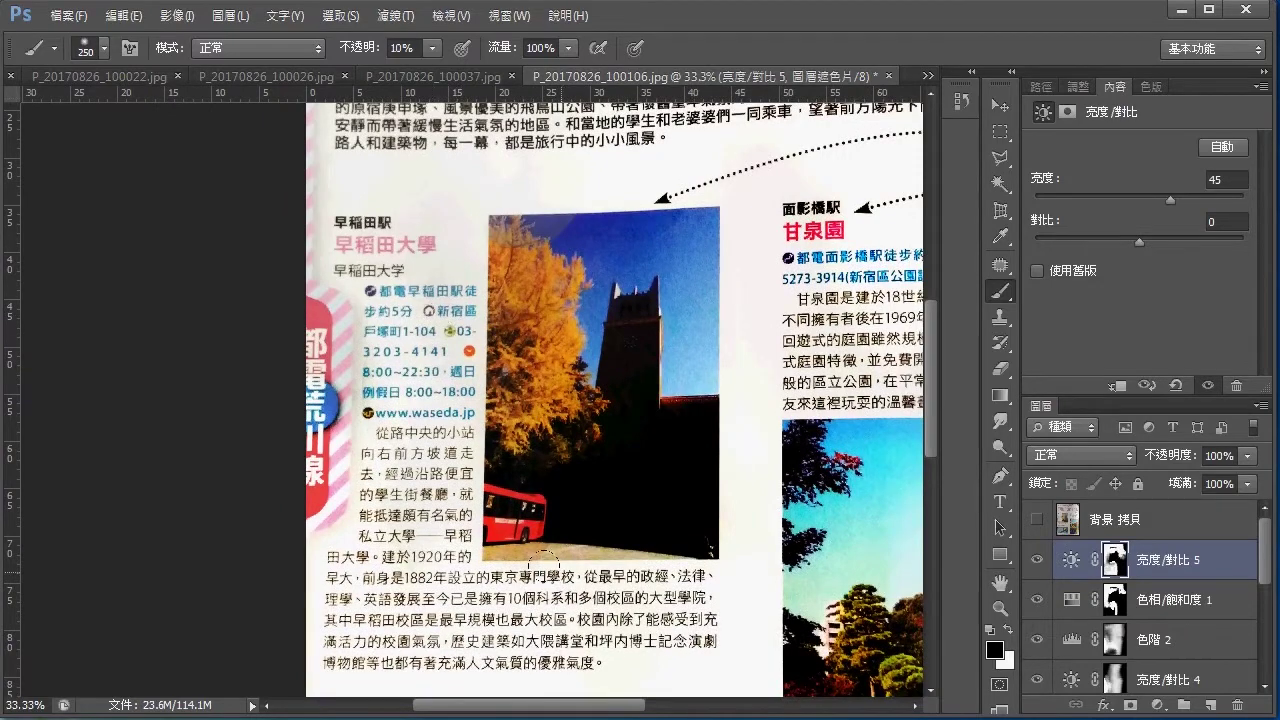
pyautogui.moveTo(543, 560); pyautogui.dragTo(597, 363)
pyautogui.moveTo(699, 214); pyautogui.dragTo(569, 391)
pyautogui.moveTo(597, 283)
pyautogui.mouseDown()
pyautogui.moveTo(569, 392)
pyautogui.moveTo(802, 168)
pyautogui.mouseUp()
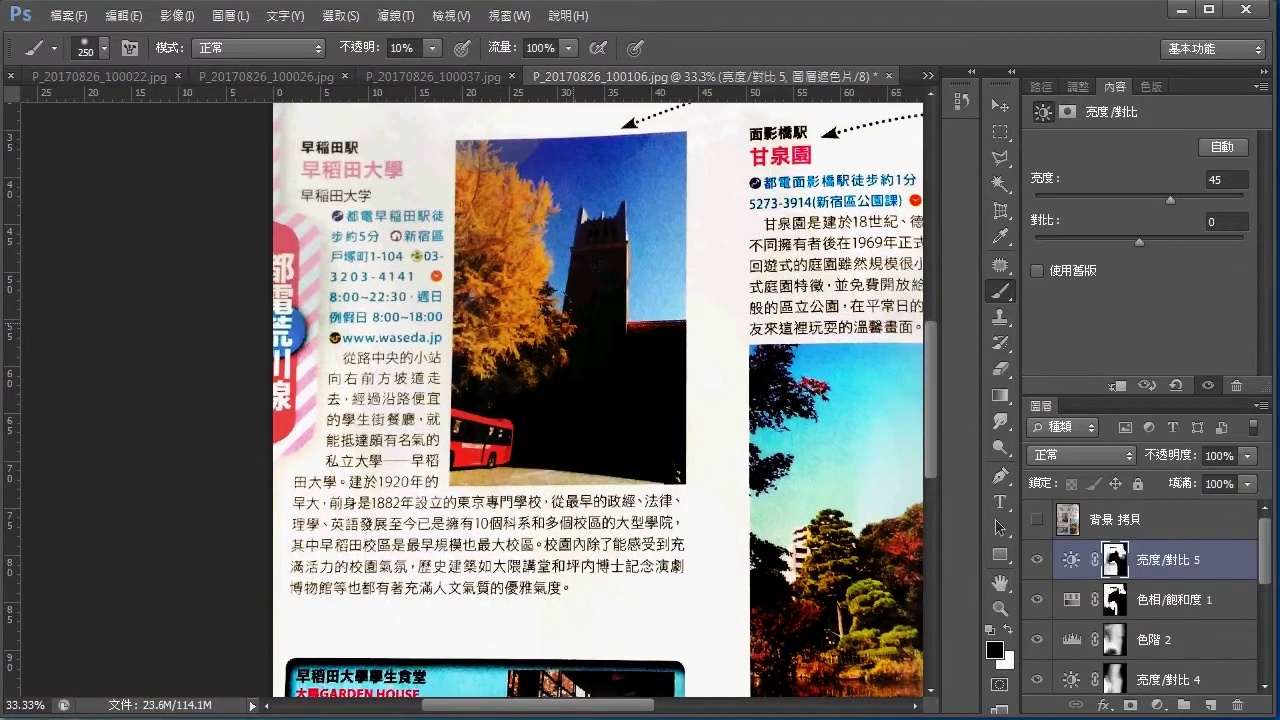
# Switch to a white 150-size brush and make the 背景 拷貝 layer visible for comparison.
pyautogui.press('x')
pyautogui.press('[')
pyautogui.press('[')
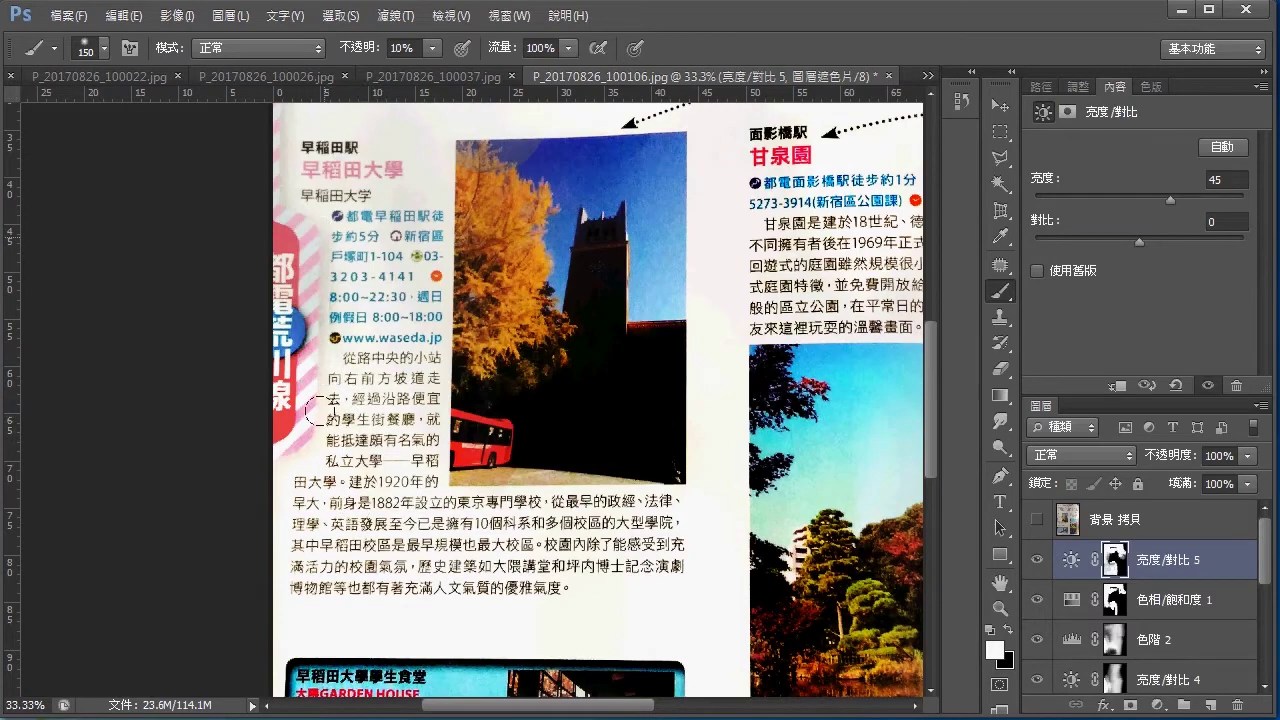
pyautogui.moveTo(670, 377)
pyautogui.mouseDown()
pyautogui.moveTo(648, 390)
pyautogui.moveTo(500, 185)
pyautogui.mouseUp()
pyautogui.moveTo(535, 496)
pyautogui.mouseDown()
pyautogui.moveTo(634, 401)
pyautogui.moveTo(658, 407)
pyautogui.mouseUp()
pyautogui.click(1037, 519)
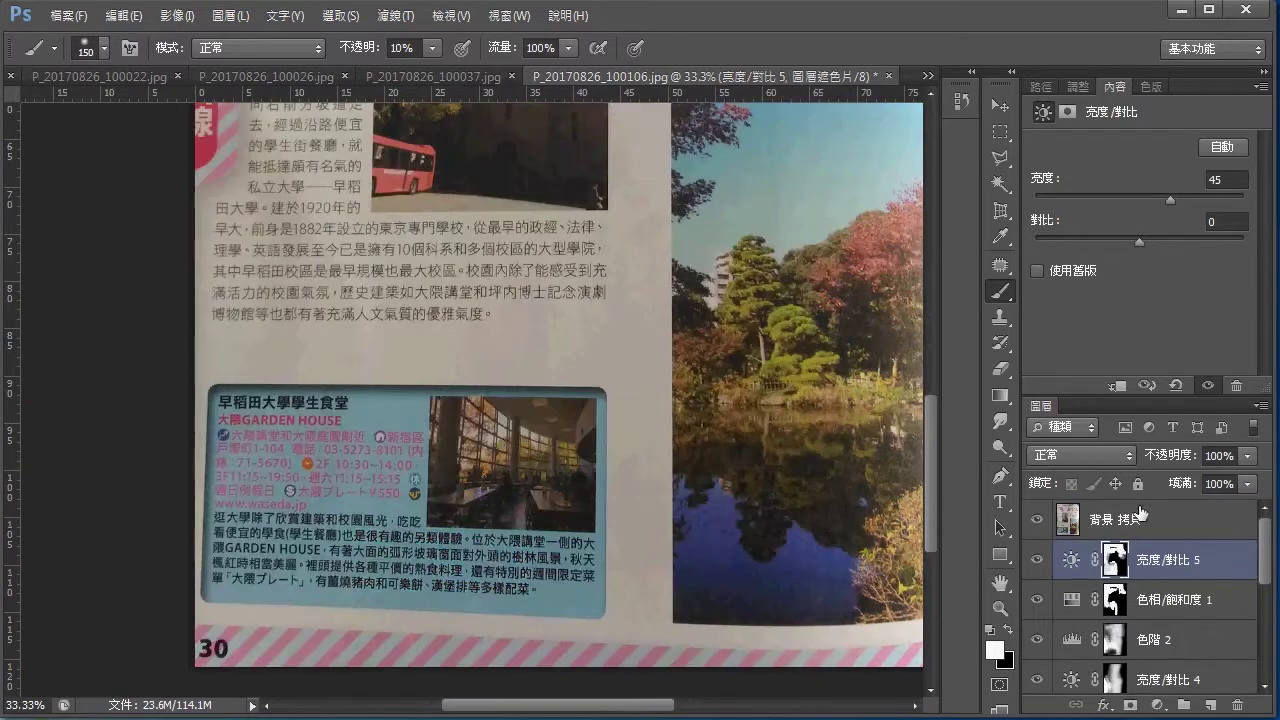
# Duplicate 背景 拷貝 as a hidden backup and hide 背景 拷貝 as well.
pyautogui.click(1140, 513)
pyautogui.click(1000, 132)
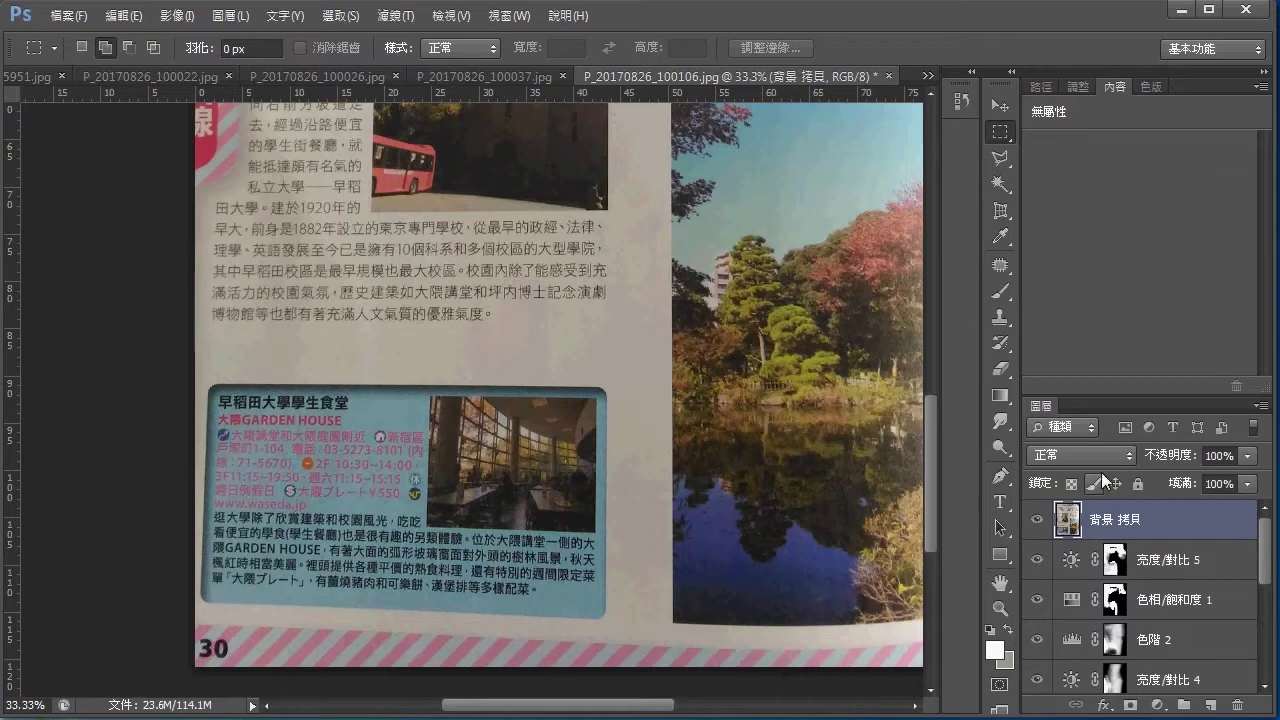
pyautogui.hotkey('ctrl', 'j')
pyautogui.click(1037, 519)
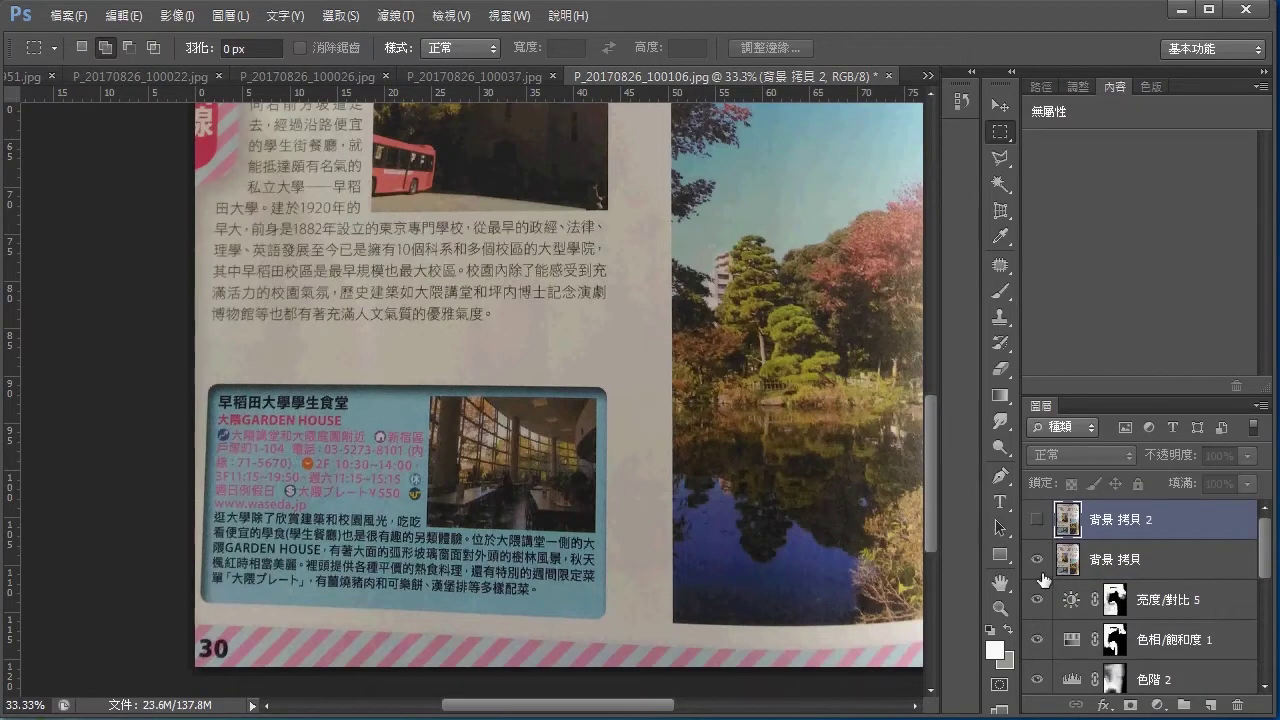
pyautogui.click(1037, 568)
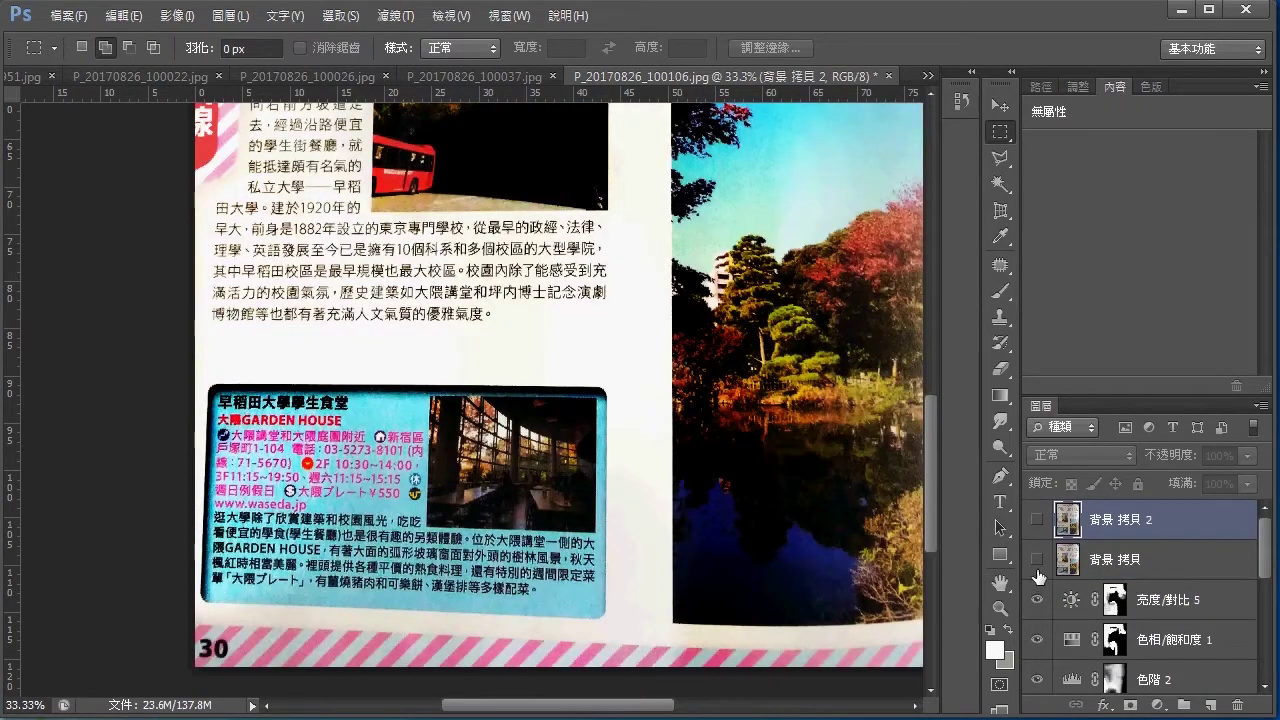
# Add a layer mask to 背景 拷貝 and fill it with black.
pyautogui.click(1037, 559)
pyautogui.click(1104, 562)
pyautogui.click(1131, 705)
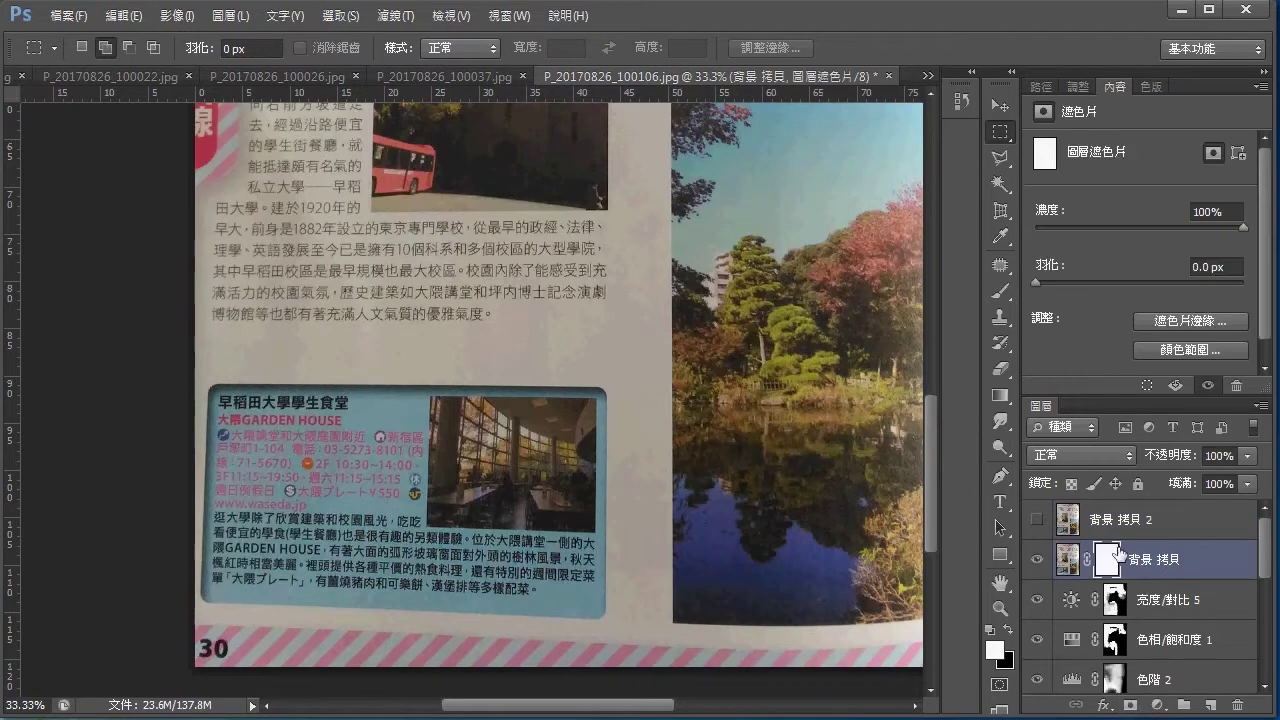
pyautogui.press('x')
pyautogui.hotkey('alt', 'BackSpace')
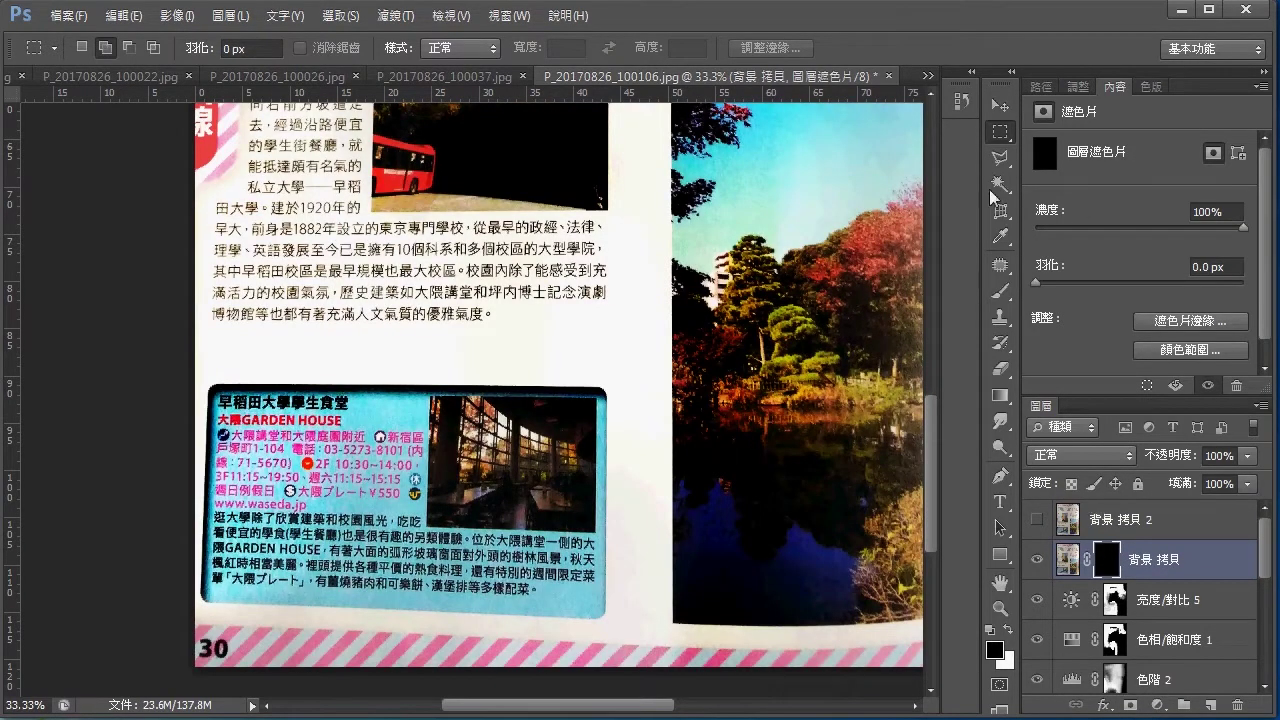
# Paint white at 100% opacity on the mask above the cyan info box.
pyautogui.click(999, 289)
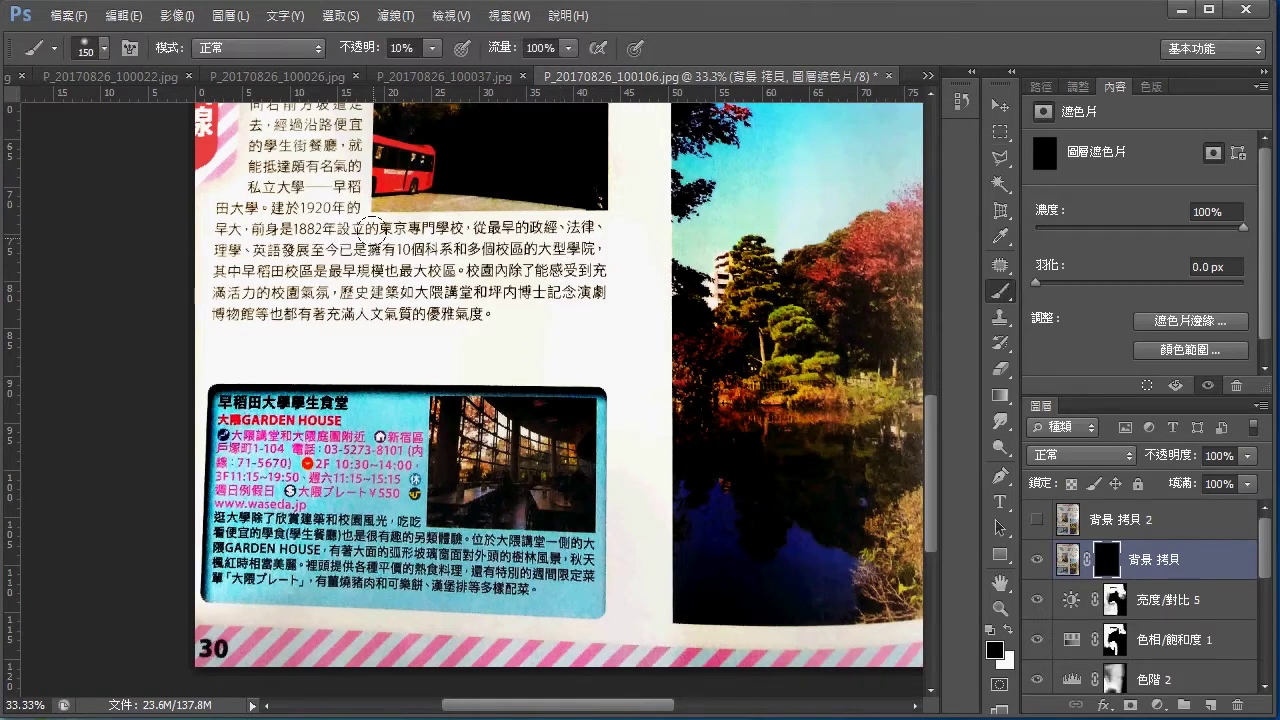
pyautogui.press('x')
pyautogui.press('0')
pyautogui.moveTo(200, 368); pyautogui.dragTo(240, 383)
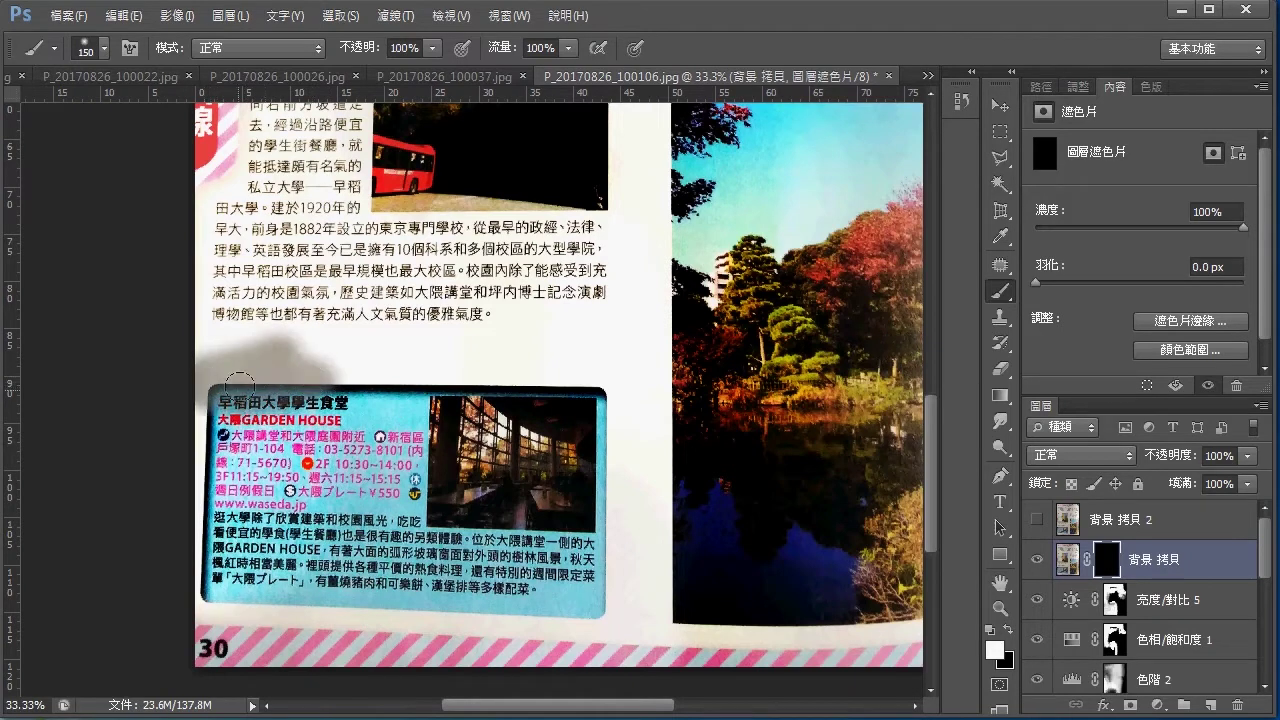
# Paint the mask around the cyan info box and along the garden photo's left edge.
pyautogui.moveTo(240, 383); pyautogui.dragTo(390, 378)
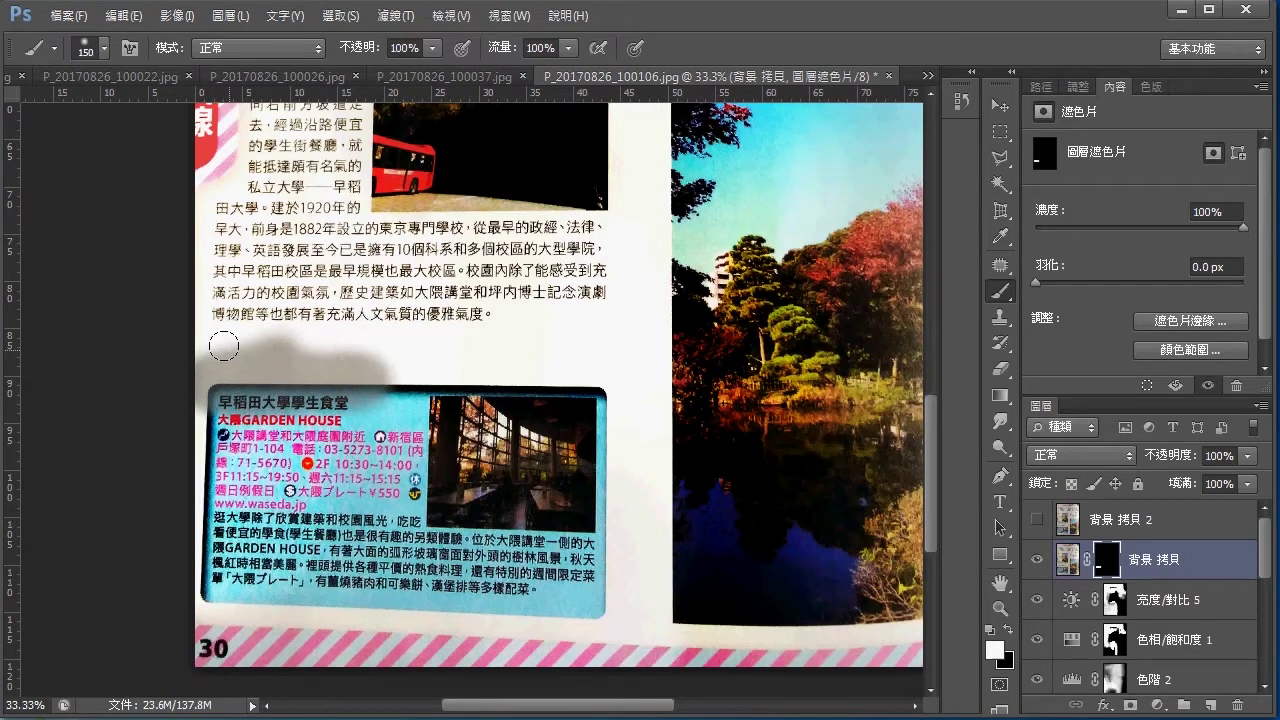
pyautogui.press('x')
pyautogui.moveTo(223, 346); pyautogui.dragTo(482, 349)
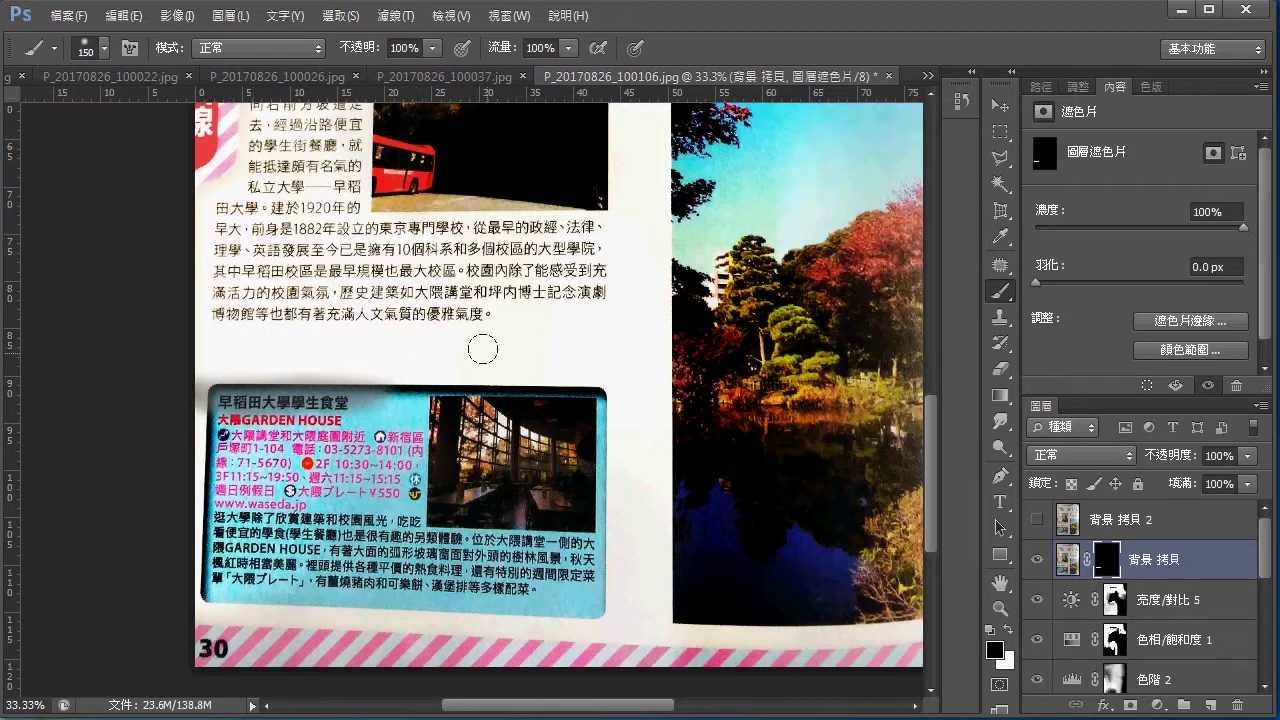
pyautogui.press('x')
pyautogui.moveTo(478, 423)
pyautogui.mouseDown()
pyautogui.moveTo(450, 365)
pyautogui.moveTo(487, 428)
pyautogui.moveTo(620, 420)
pyautogui.mouseUp()
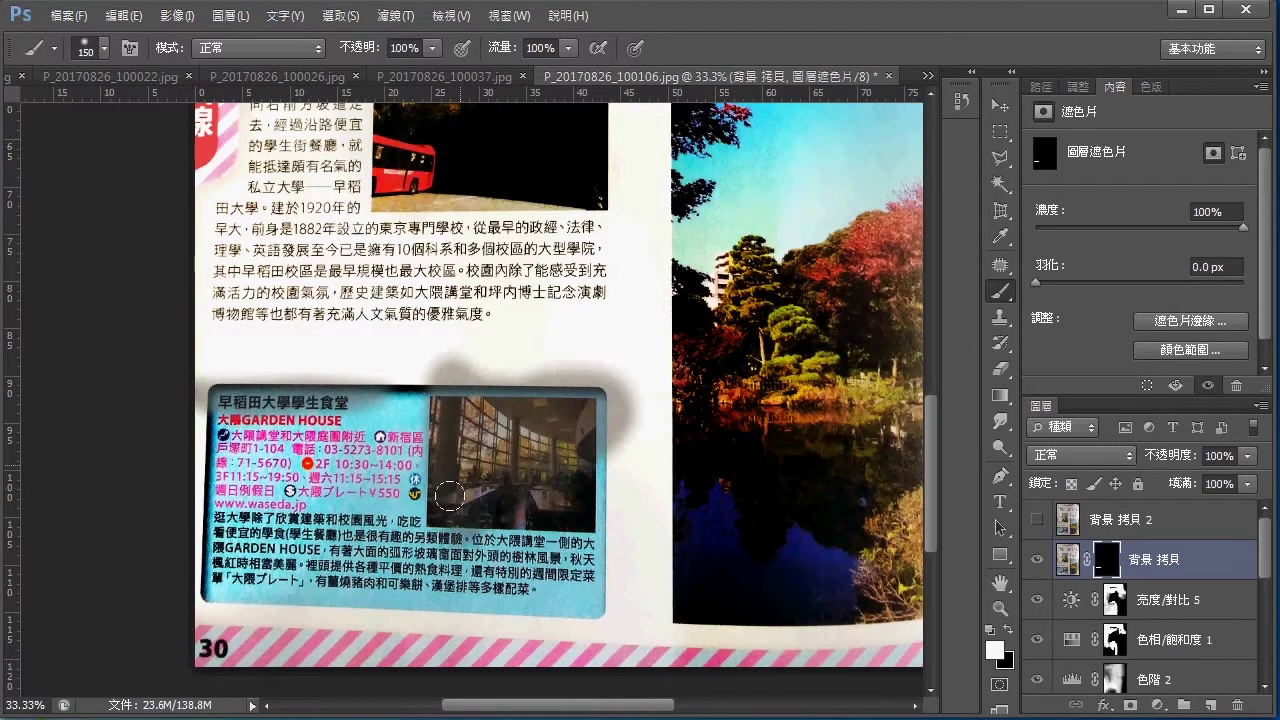
pyautogui.moveTo(584, 493)
pyautogui.mouseDown()
pyautogui.moveTo(446, 528)
pyautogui.moveTo(230, 530)
pyautogui.moveTo(180, 545)
pyautogui.moveTo(370, 597)
pyautogui.moveTo(610, 564)
pyautogui.mouseUp()
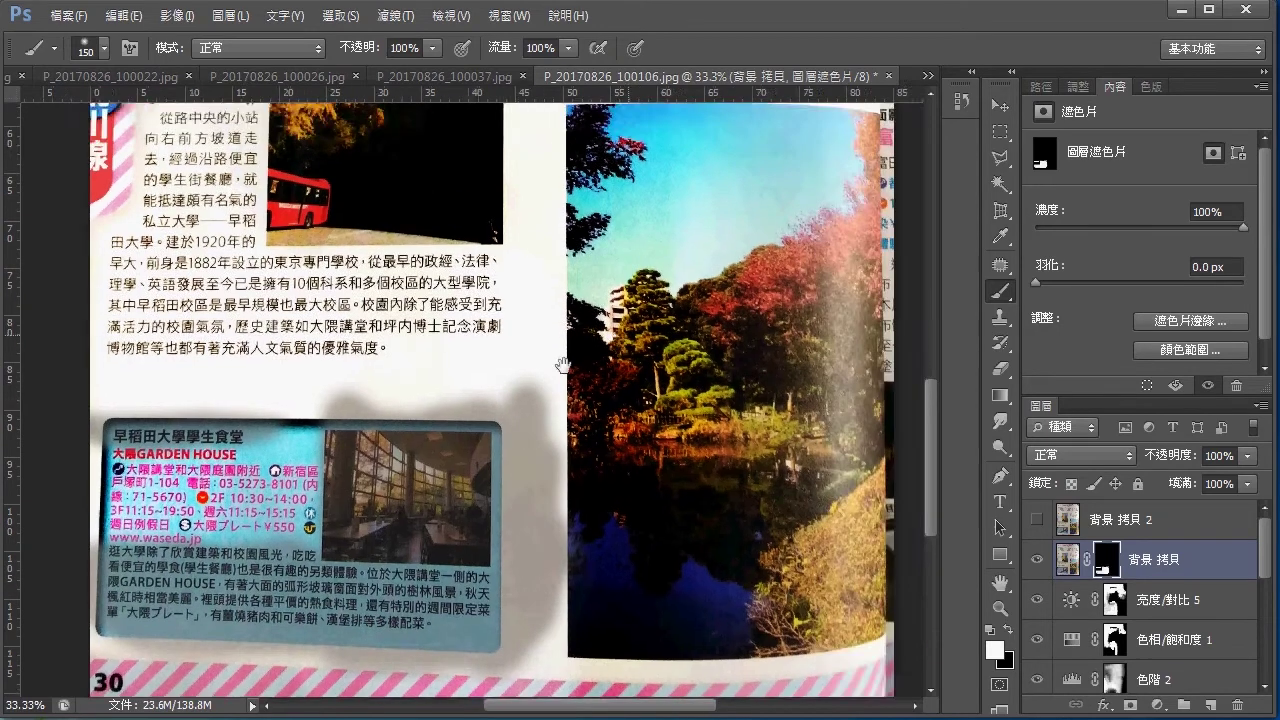
pyautogui.moveTo(610, 564); pyautogui.dragTo(415, 636)
pyautogui.moveTo(540, 680)
pyautogui.mouseDown()
pyautogui.moveTo(481, 383)
pyautogui.moveTo(683, 621)
pyautogui.moveTo(617, 158)
pyautogui.moveTo(587, 475)
pyautogui.moveTo(479, 563)
pyautogui.moveTo(665, 465)
pyautogui.mouseUp()
# Compare with the top copy layer, then paint the mask in the sky around the tower.
pyautogui.press('x')
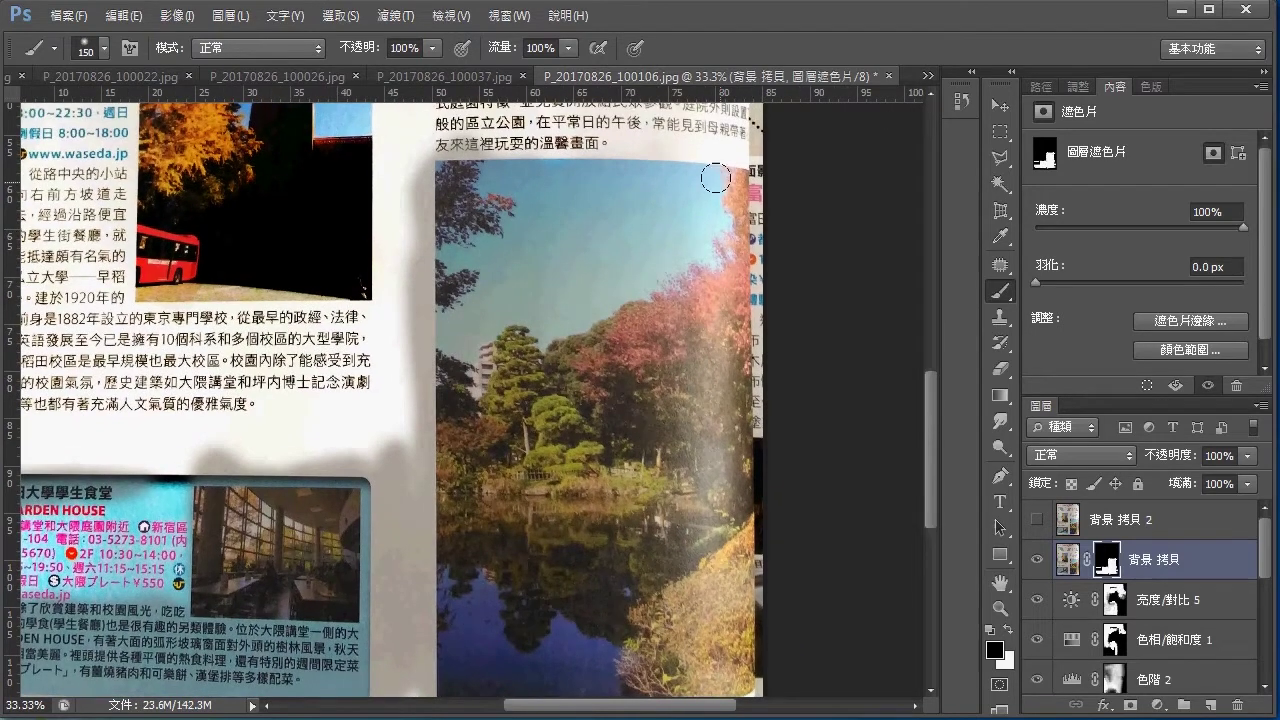
pyautogui.moveTo(748, 505); pyautogui.dragTo(736, 435)
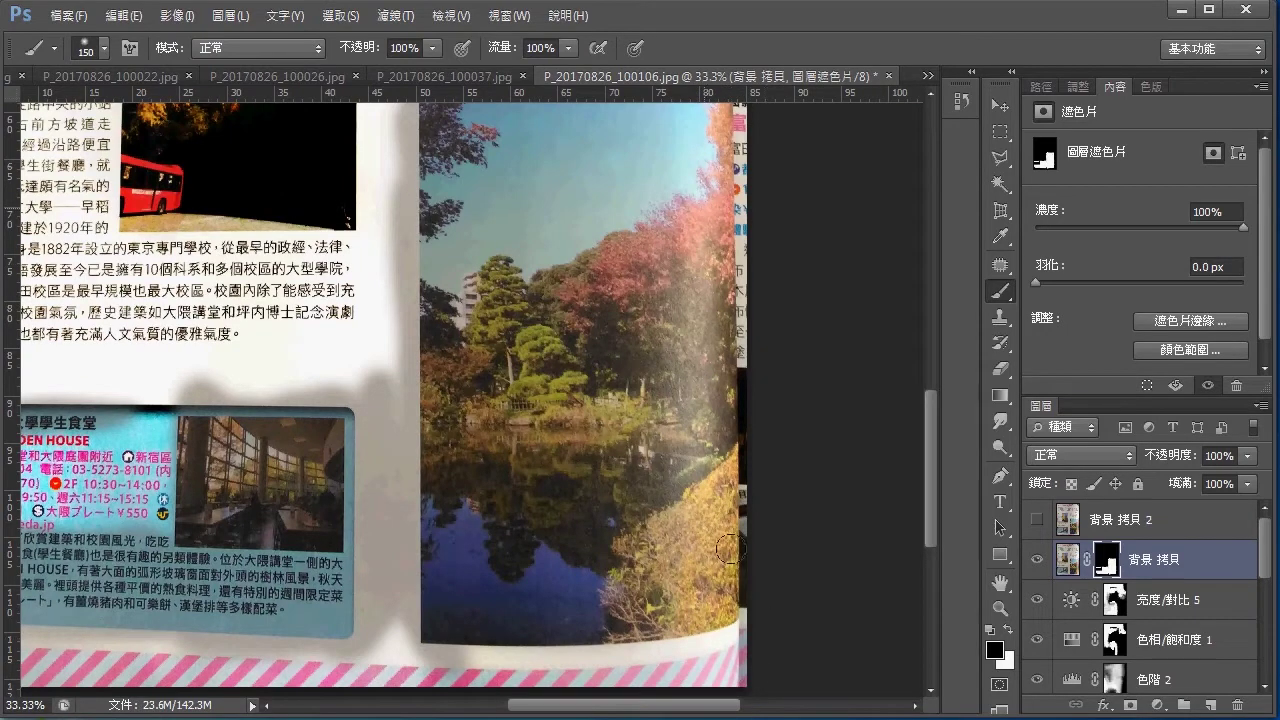
pyautogui.press('x')
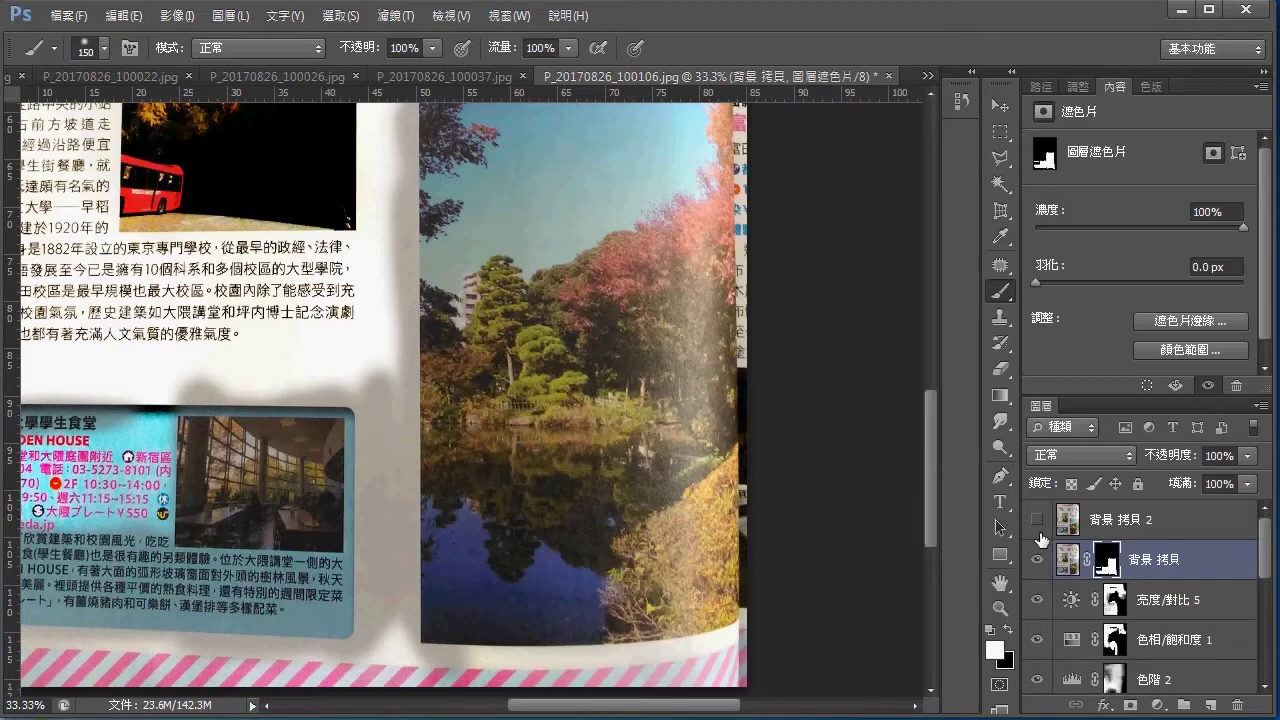
pyautogui.click(1038, 520)
pyautogui.click(1038, 520)
pyautogui.moveTo(752, 295)
pyautogui.mouseDown()
pyautogui.moveTo(838, 459)
pyautogui.moveTo(872, 293)
pyautogui.mouseUp()
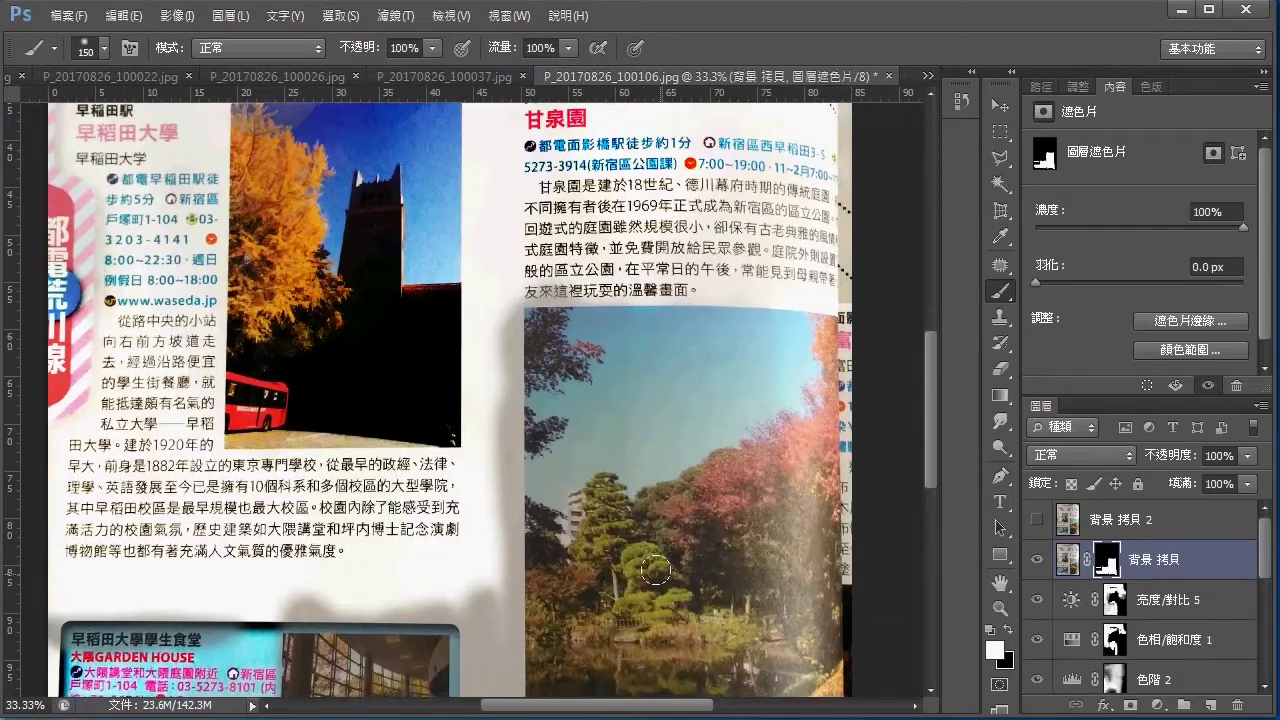
pyautogui.moveTo(567, 315); pyautogui.dragTo(648, 383)
pyautogui.moveTo(500, 440)
pyautogui.mouseDown()
pyautogui.moveTo(499, 179)
pyautogui.moveTo(418, 176)
pyautogui.moveTo(318, 462)
pyautogui.moveTo(330, 505)
pyautogui.moveTo(500, 500)
pyautogui.moveTo(420, 420)
pyautogui.moveTo(390, 440)
pyautogui.moveTo(549, 386)
pyautogui.moveTo(537, 251)
pyautogui.moveTo(565, 165)
pyautogui.moveTo(533, 171)
pyautogui.moveTo(535, 354)
pyautogui.moveTo(556, 445)
pyautogui.mouseUp()
# Repaint shading along the photo's right edge and left of the ginkgo photo.
pyautogui.press('x')
pyautogui.moveTo(603, 123); pyautogui.dragTo(575, 512)
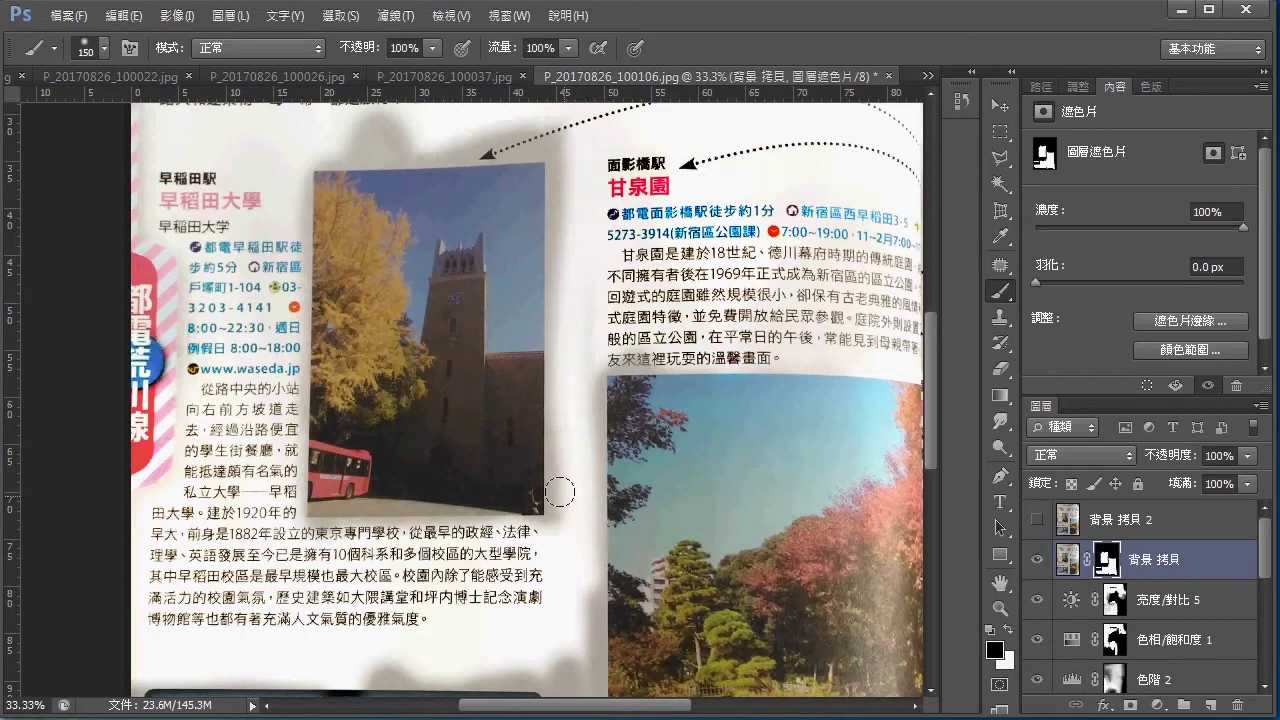
pyautogui.moveTo(662, 185)
pyautogui.mouseDown()
pyautogui.moveTo(676, 470)
pyautogui.moveTo(632, 300)
pyautogui.mouseUp()
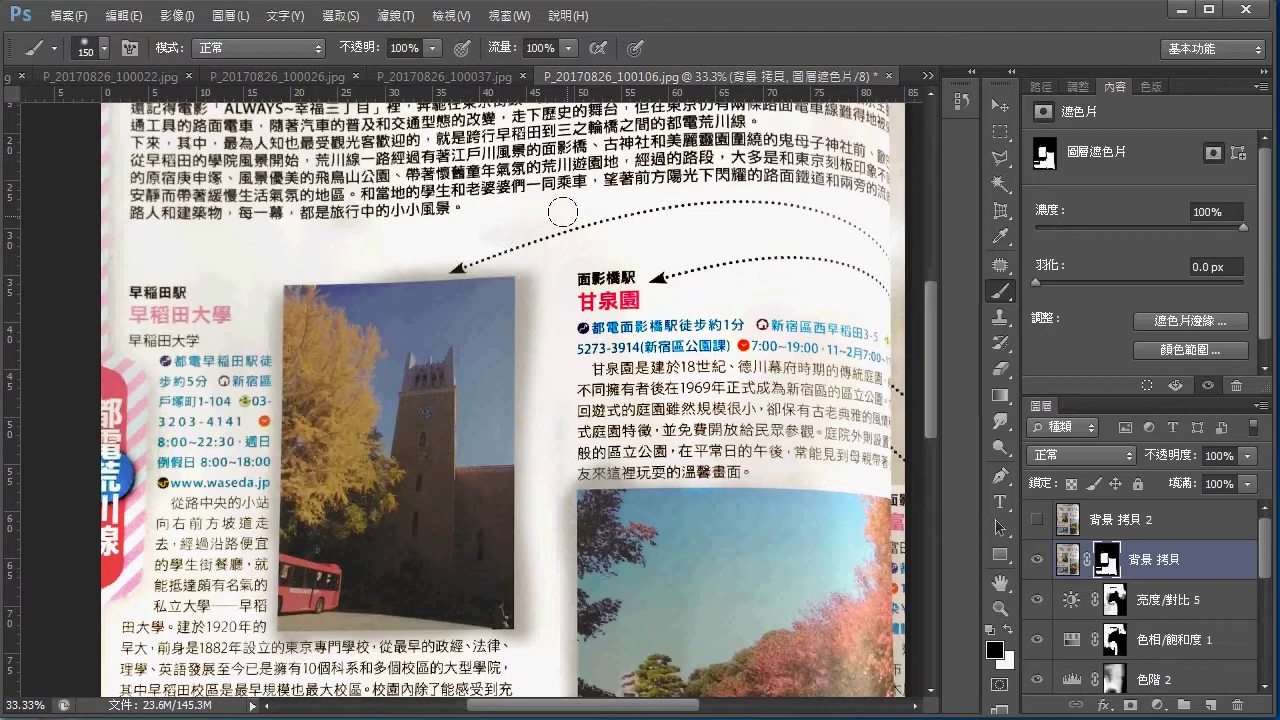
pyautogui.press('x')
pyautogui.moveTo(250, 338)
pyautogui.mouseDown()
pyautogui.moveTo(236, 490)
pyautogui.moveTo(278, 352)
pyautogui.moveTo(244, 544)
pyautogui.mouseUp()
pyautogui.press('x')
pyautogui.moveTo(229, 323); pyautogui.dragTo(185, 460)
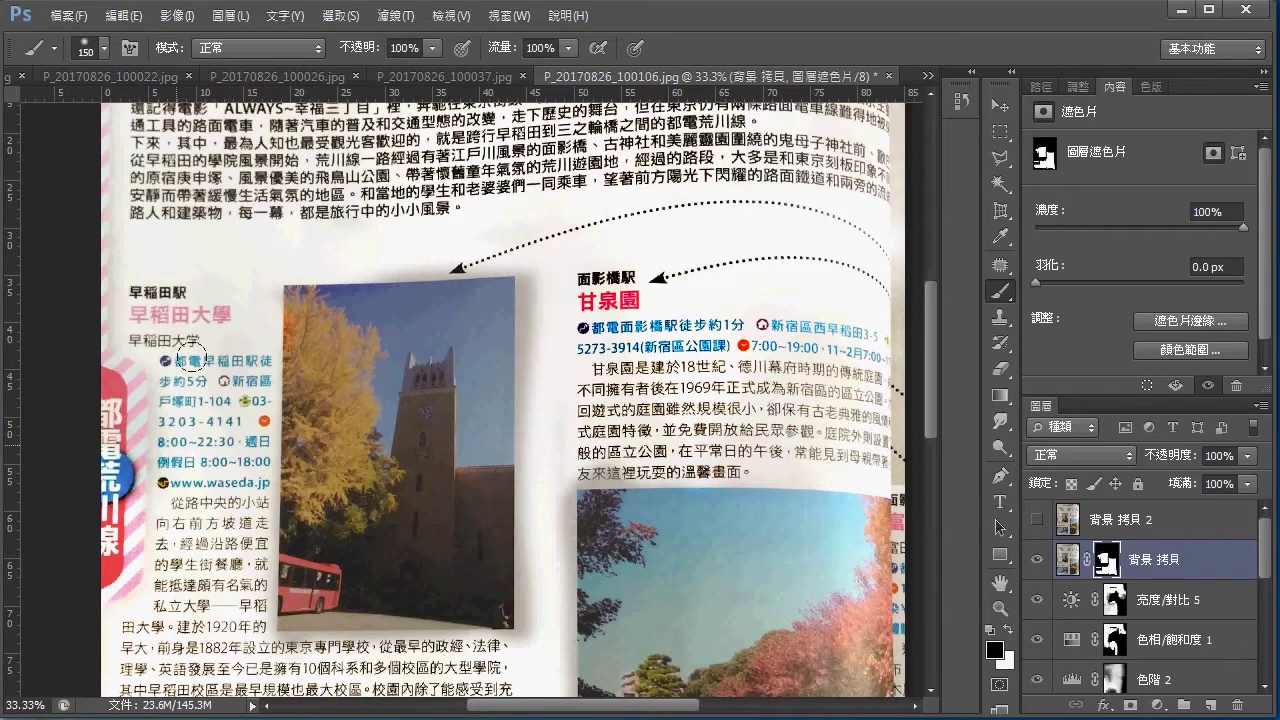
# Clear the mask shading over the Waseda info text column down to its lower lines.
pyautogui.press('x')
pyautogui.moveTo(190, 440); pyautogui.dragTo(228, 625)
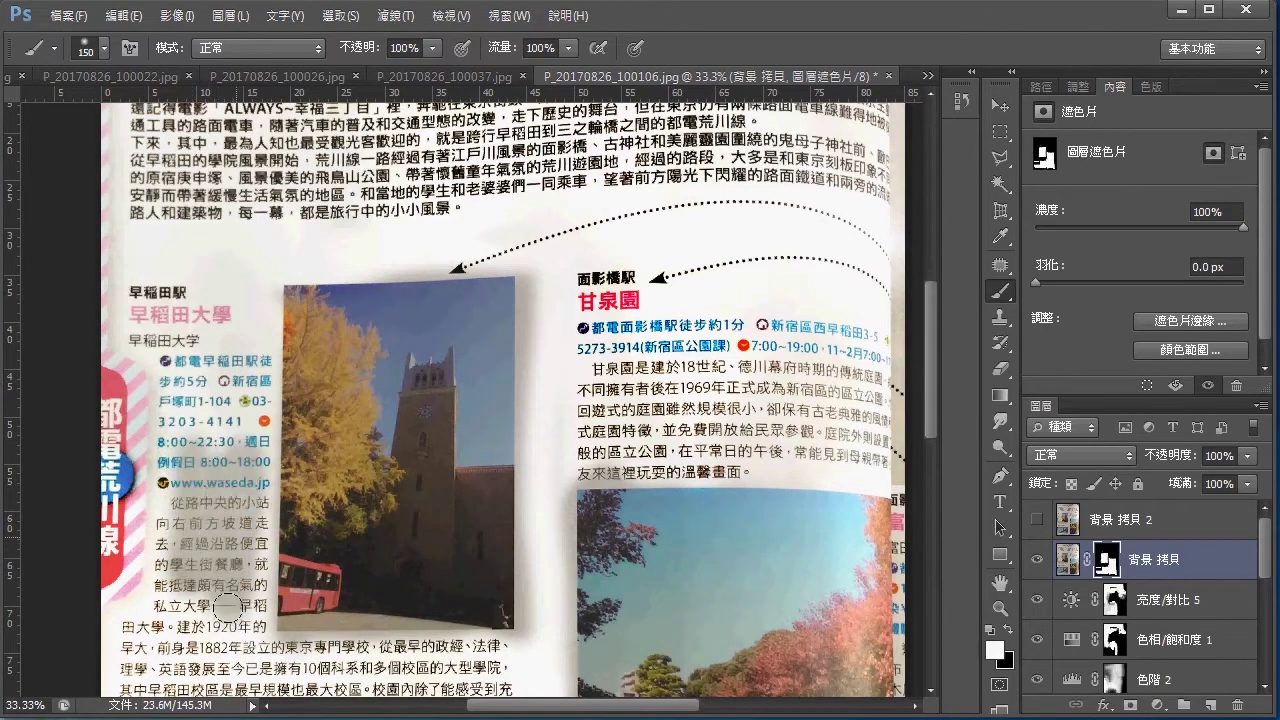
pyautogui.press('x')
pyautogui.moveTo(213, 548); pyautogui.dragTo(240, 460)
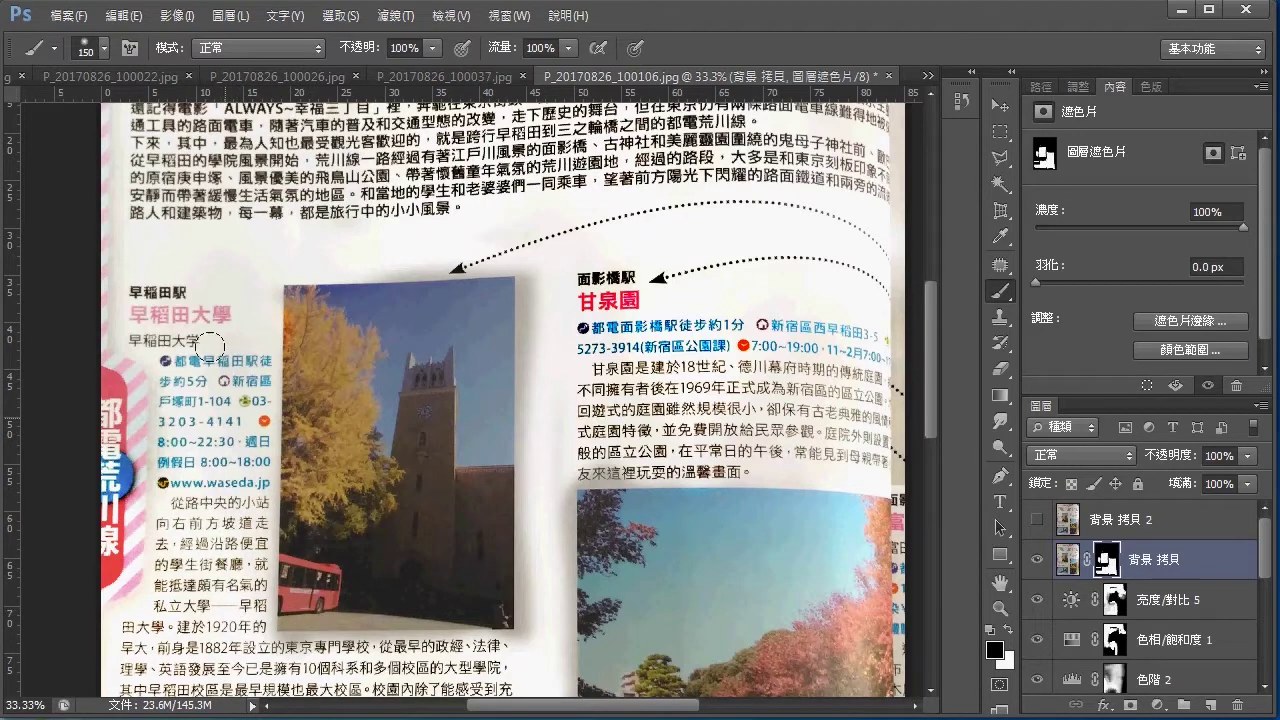
pyautogui.moveTo(205, 545); pyautogui.dragTo(212, 558)
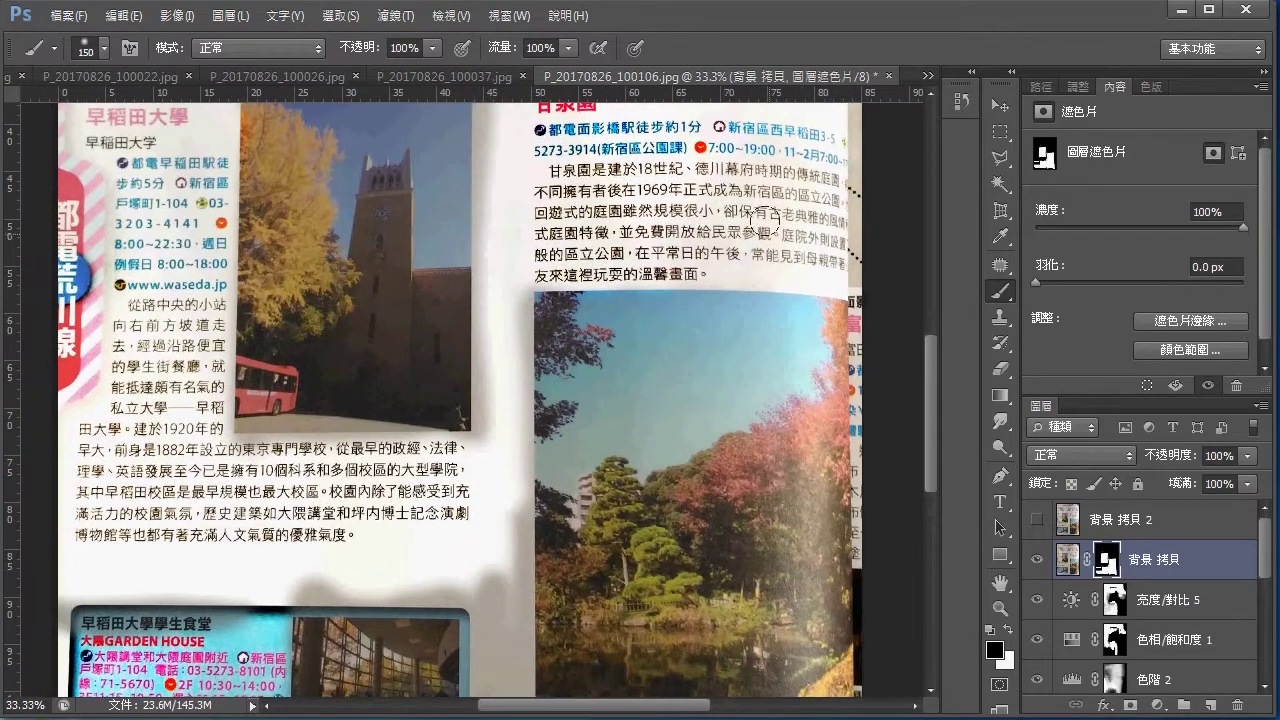
pyautogui.moveTo(753, 357); pyautogui.dragTo(768, 508)
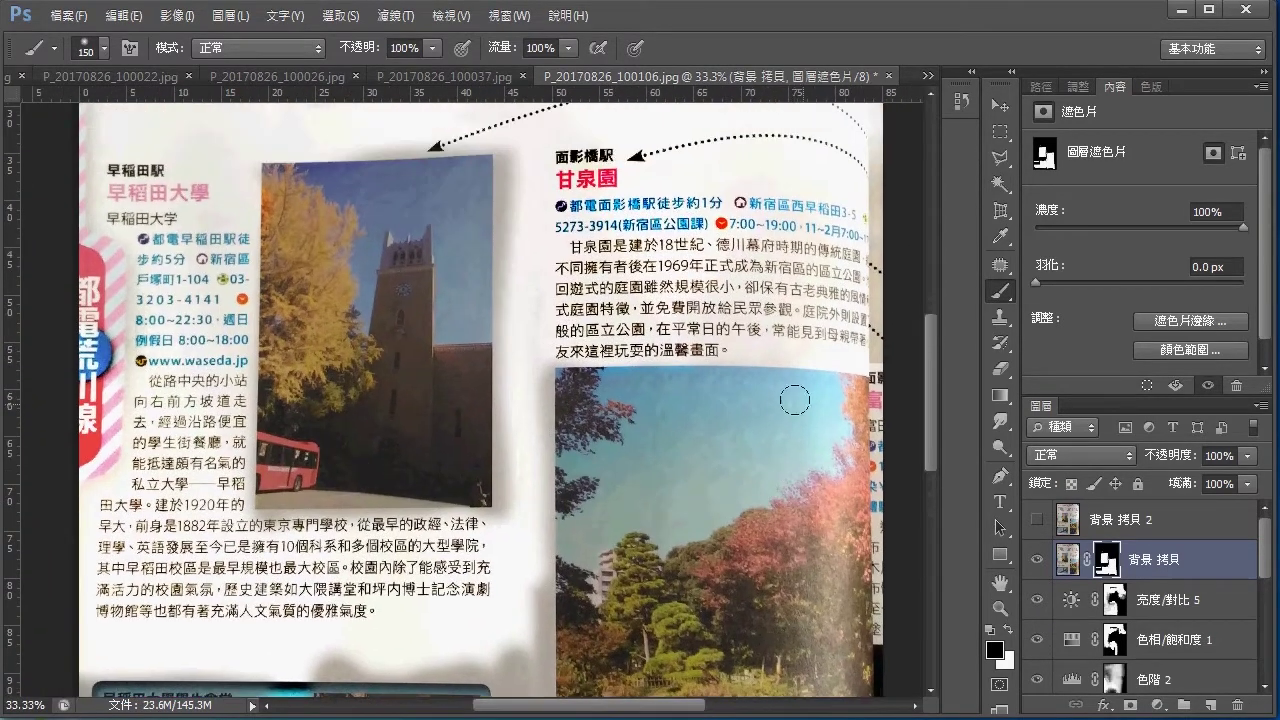
pyautogui.click(1158, 706)
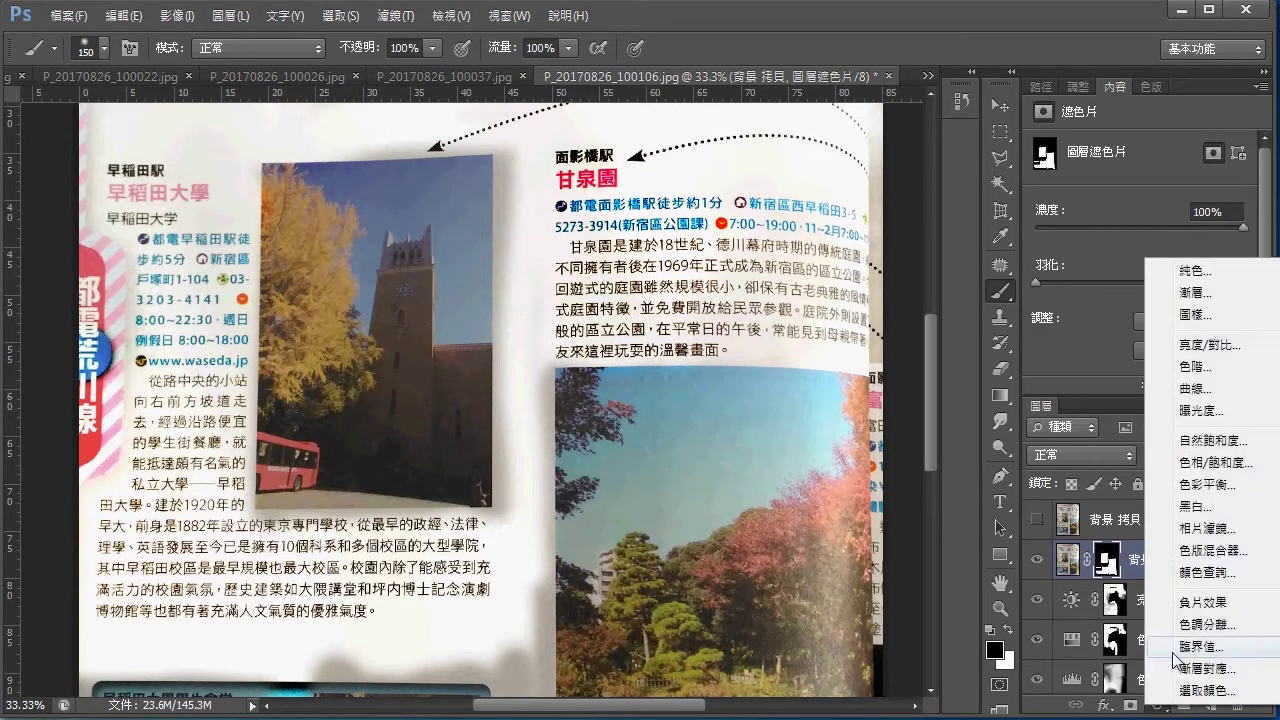
# Add a Levels 3 layer clipped to 背景 拷貝, then a clipped Brightness/Contrast 6 beneath it.
pyautogui.click(1195, 337)
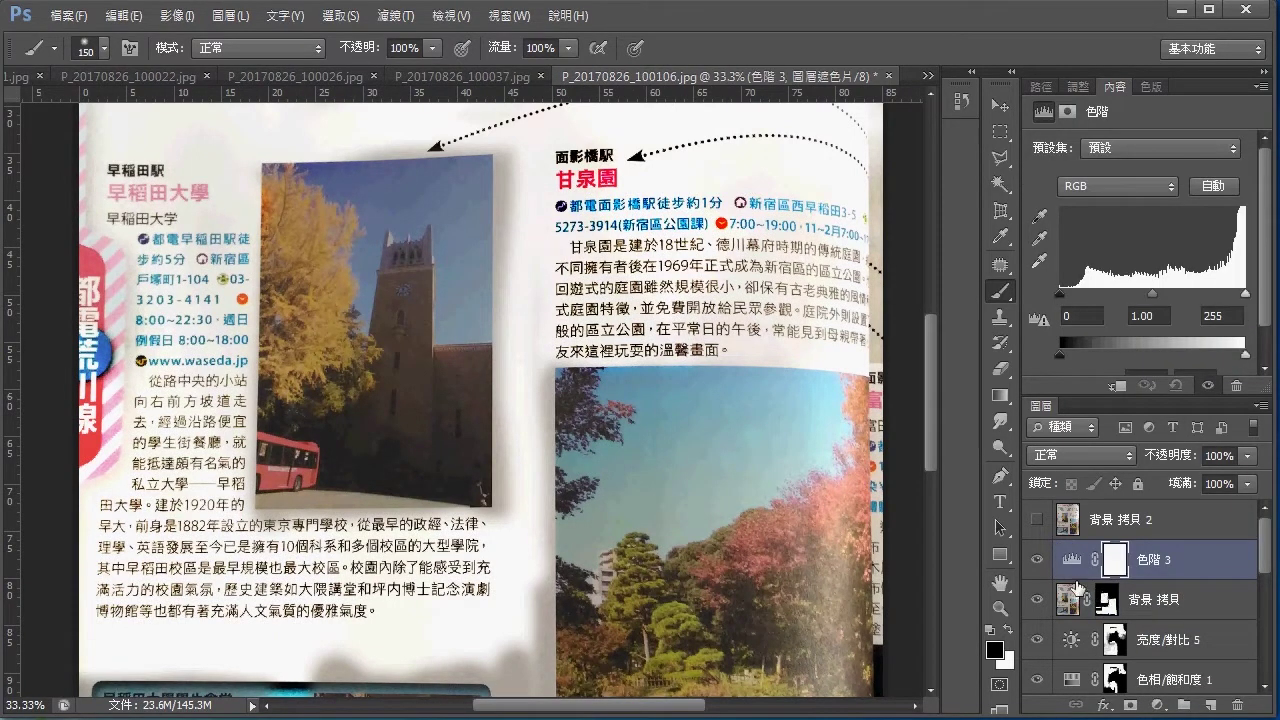
pyautogui.keyDown('alt'); pyautogui.click(1074, 578); pyautogui.keyUp('alt')
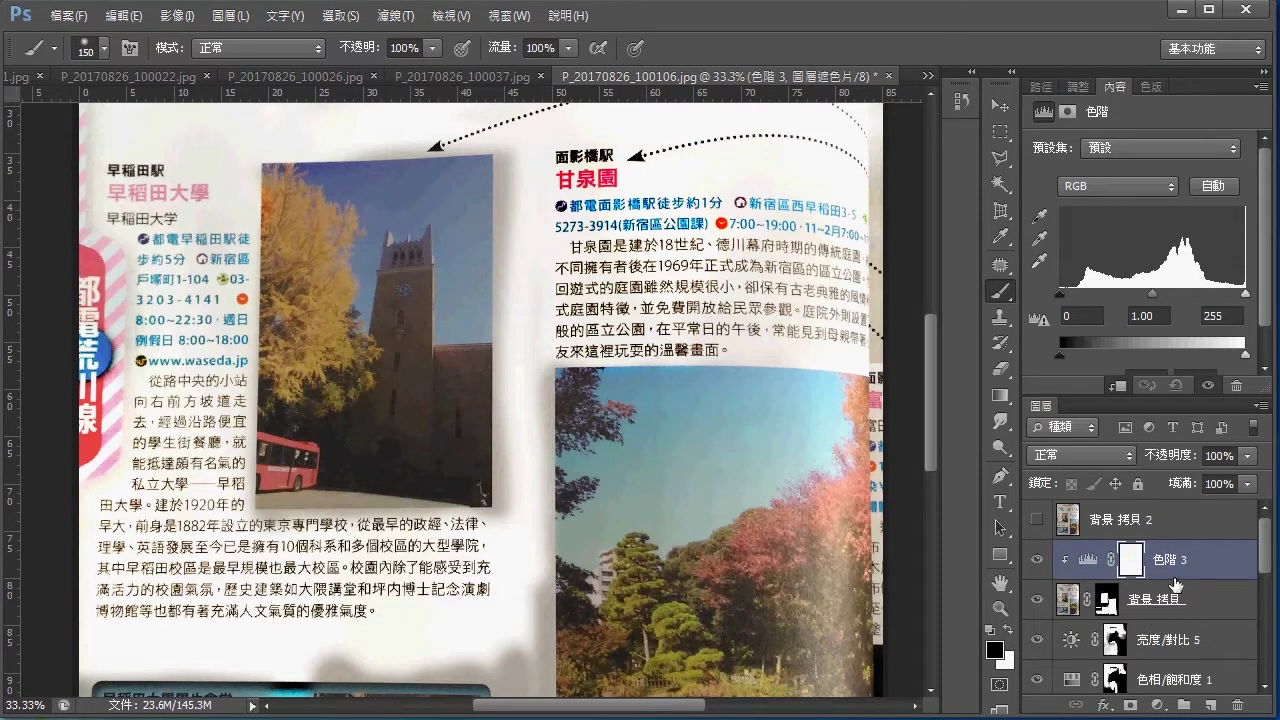
pyautogui.click(1157, 605)
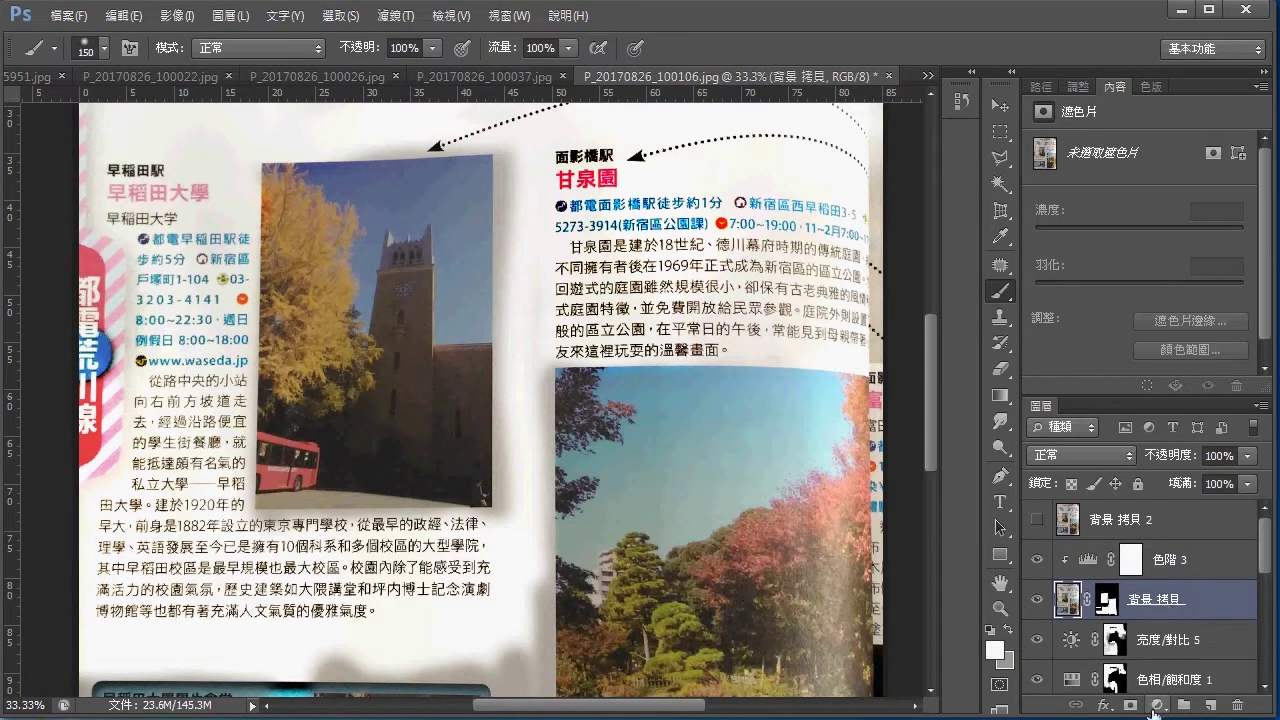
pyautogui.click(1157, 705)
pyautogui.click(1234, 346)
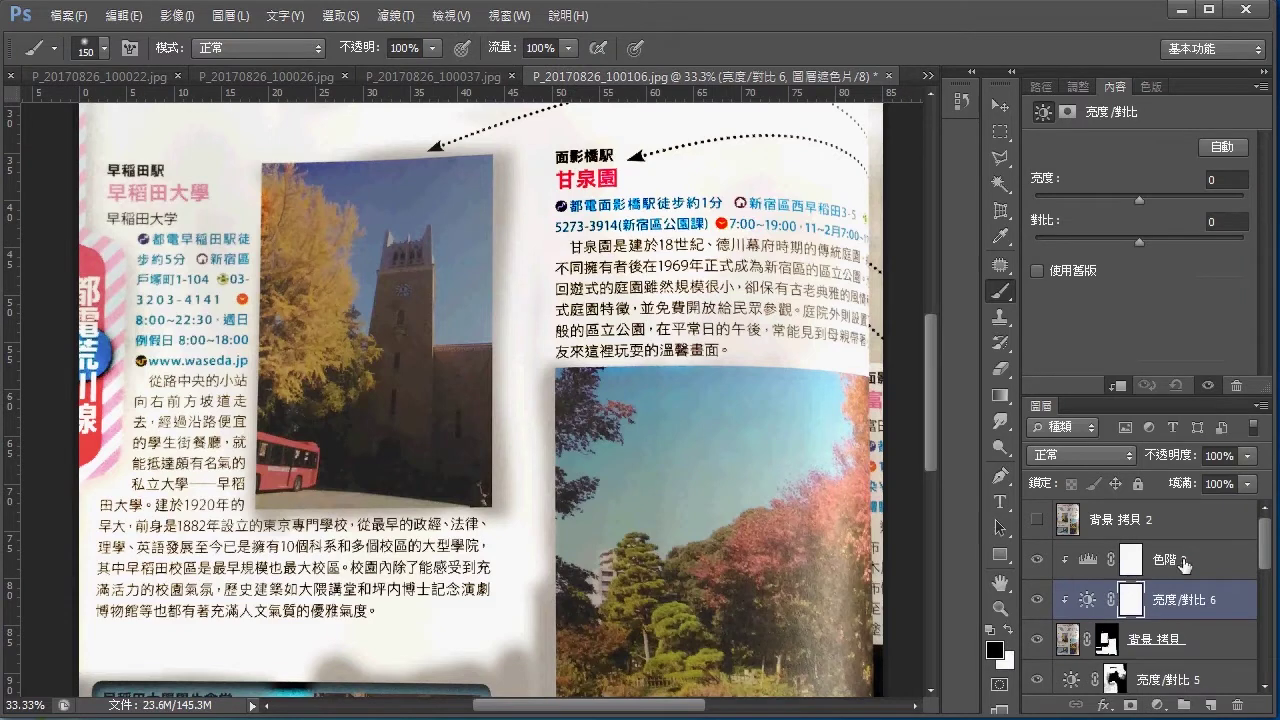
pyautogui.click(1175, 565)
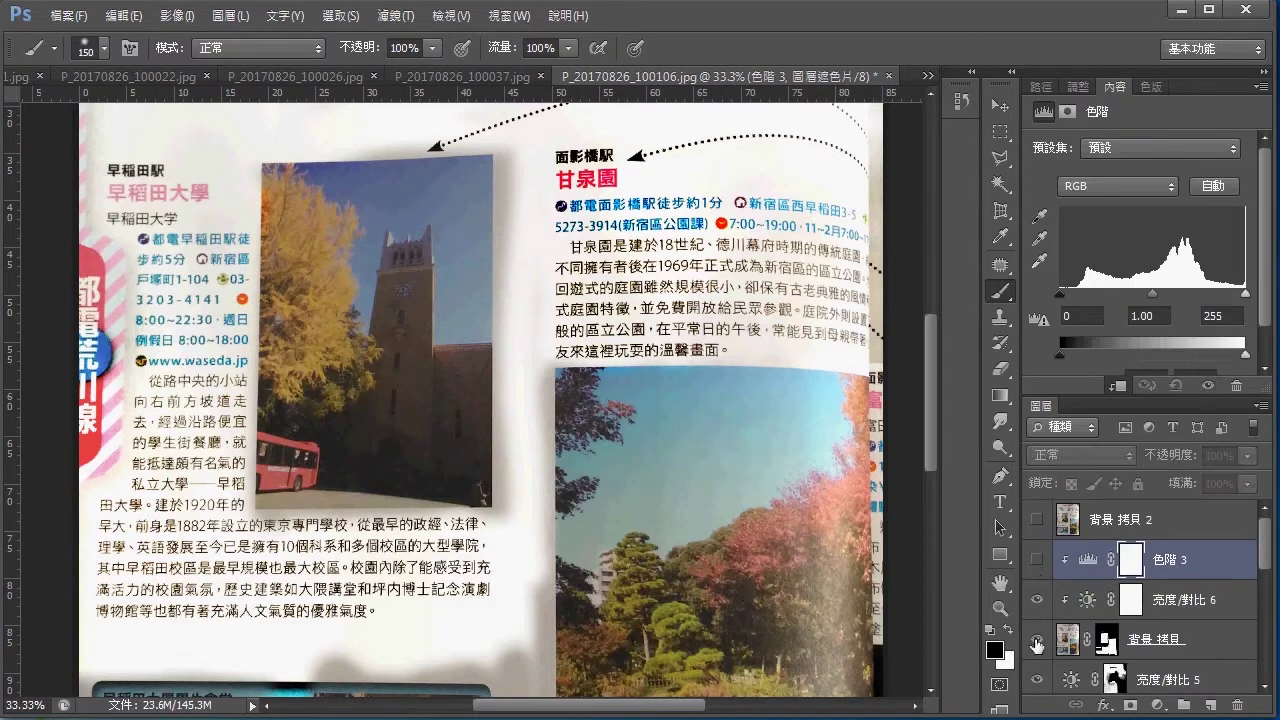
pyautogui.moveTo(532, 438); pyautogui.dragTo(576, 420)
pyautogui.hotkey('ctrl', 'r')
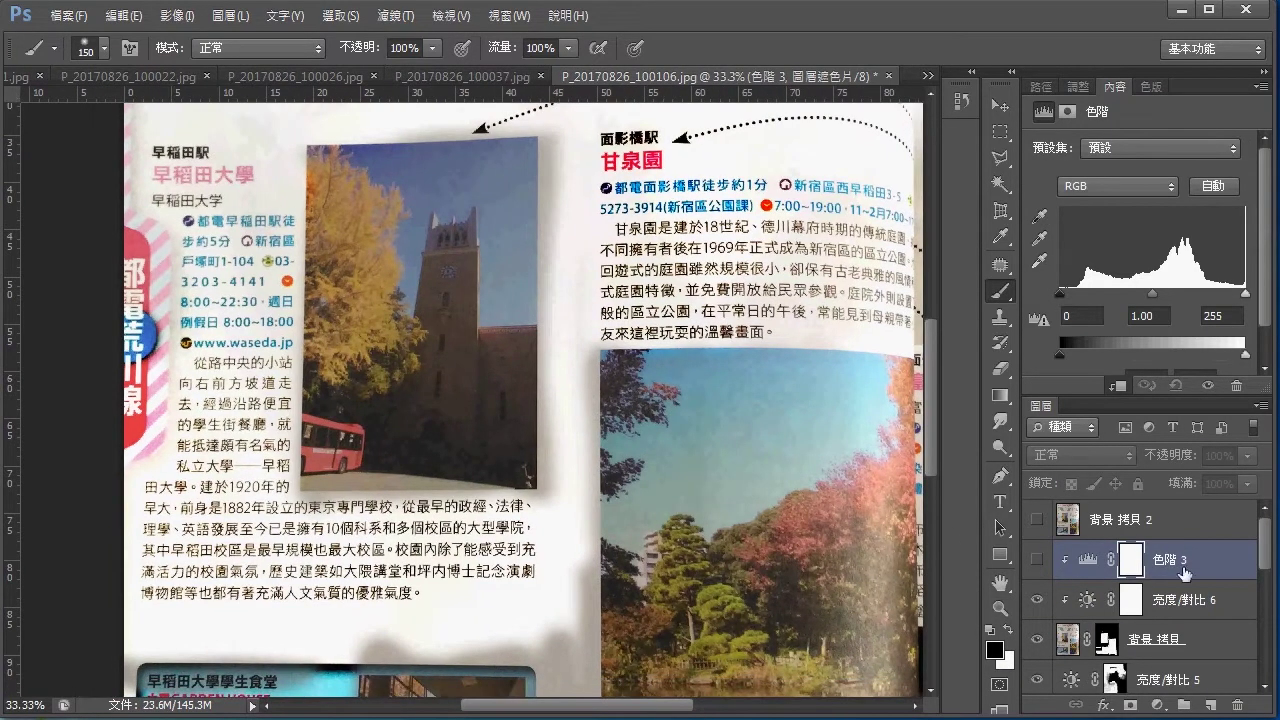
pyautogui.click(1182, 599)
pyautogui.moveTo(1140, 202)
pyautogui.mouseDown()
pyautogui.moveTo(1186, 202)
pyautogui.moveTo(1172, 204)
pyautogui.mouseUp()
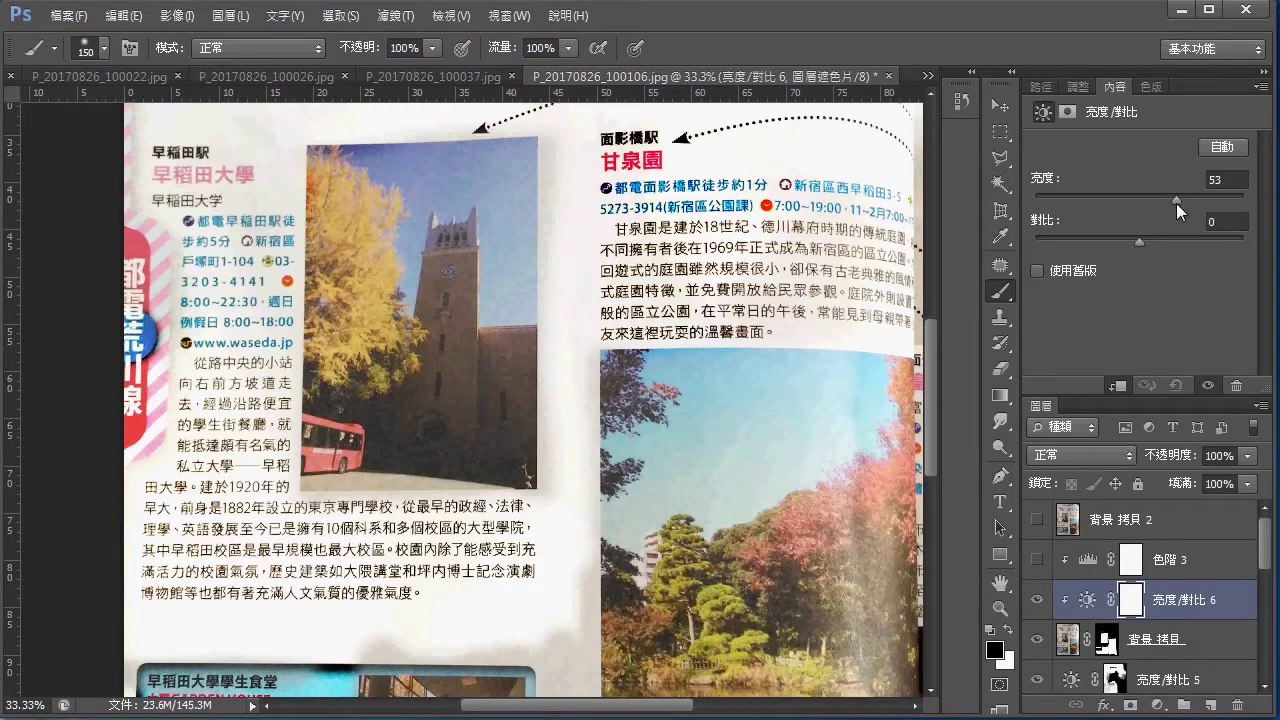
pyautogui.moveTo(530, 700); pyautogui.dragTo(627, 361)
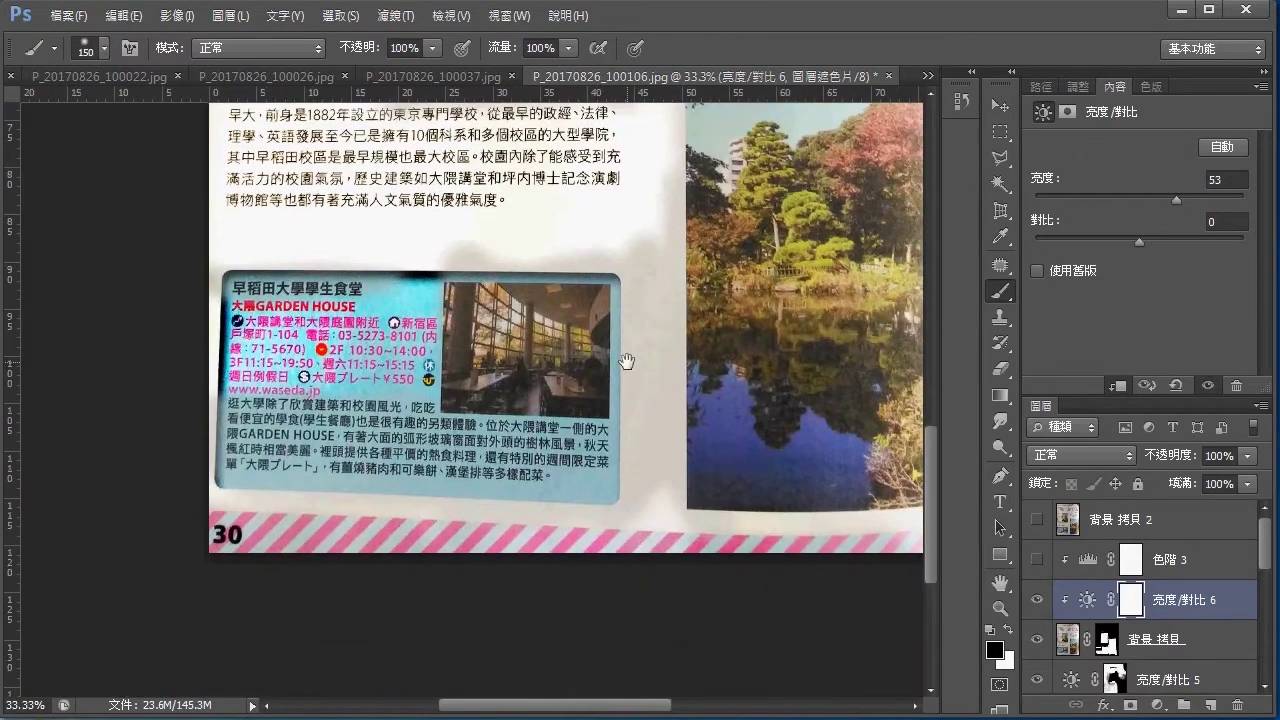
pyautogui.moveTo(1181, 200); pyautogui.dragTo(1195, 201)
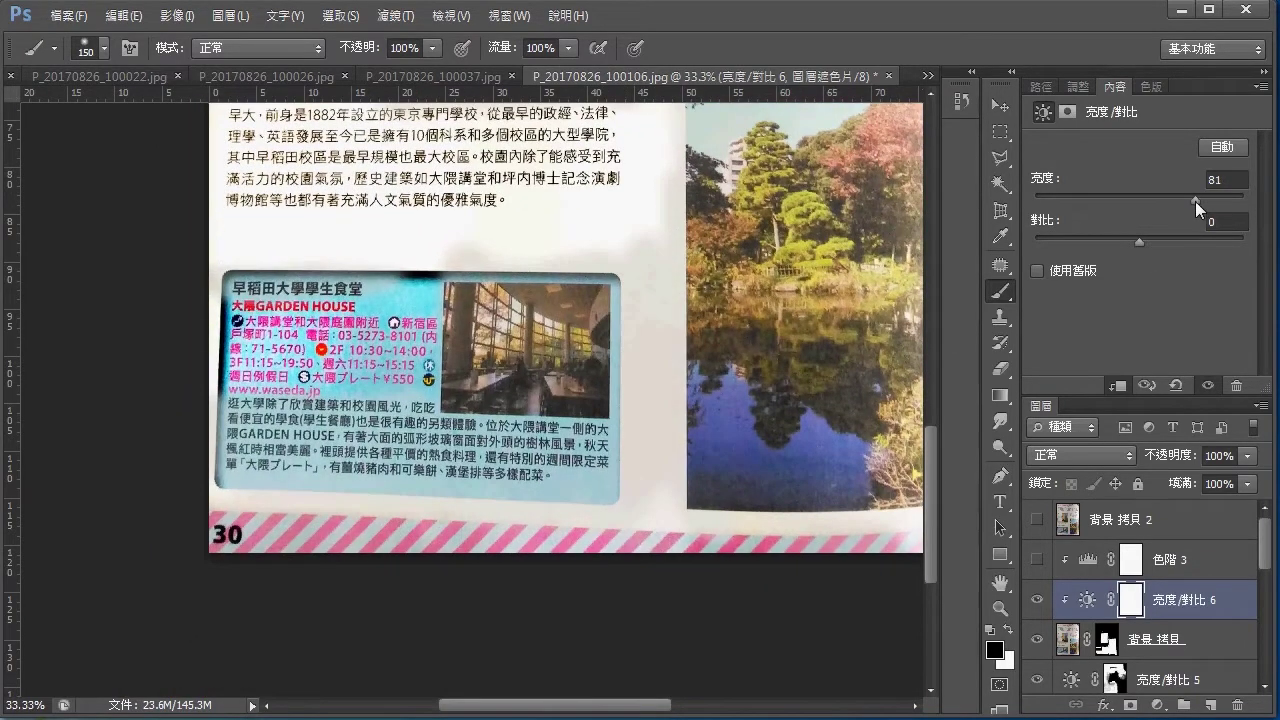
pyautogui.moveTo(1195, 202); pyautogui.dragTo(1196, 201)
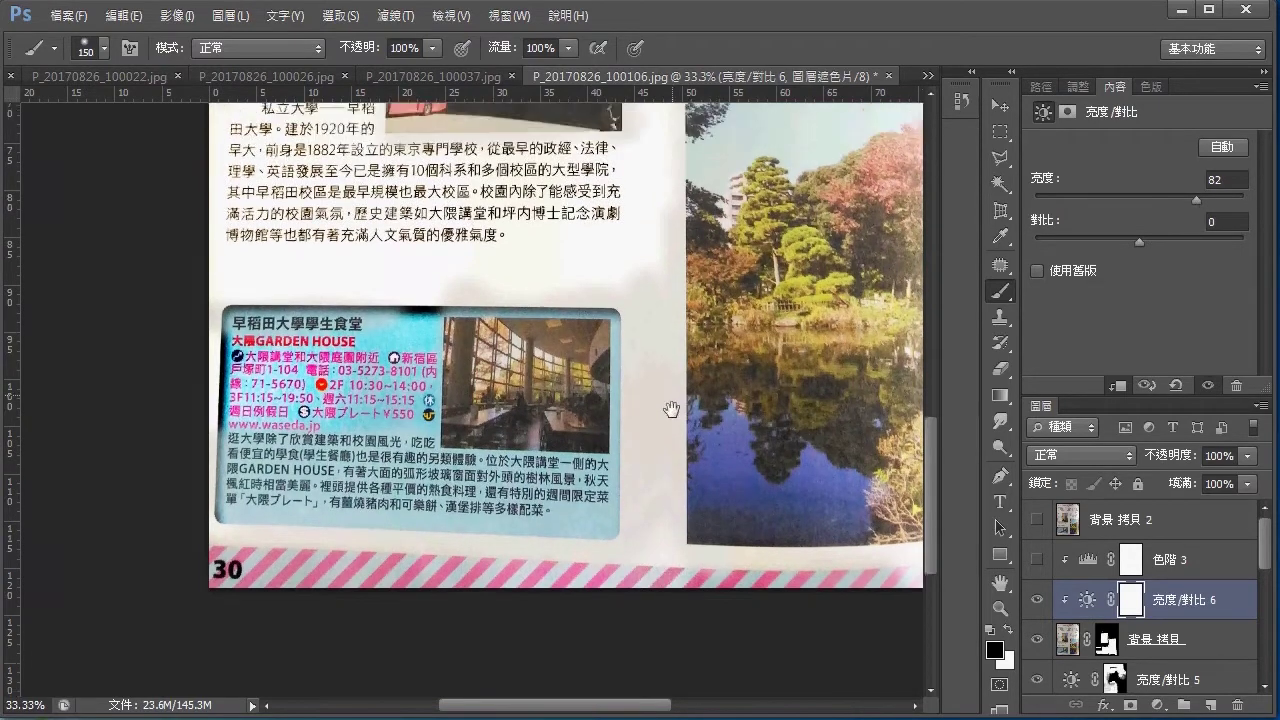
pyautogui.moveTo(671, 408); pyautogui.dragTo(654, 517)
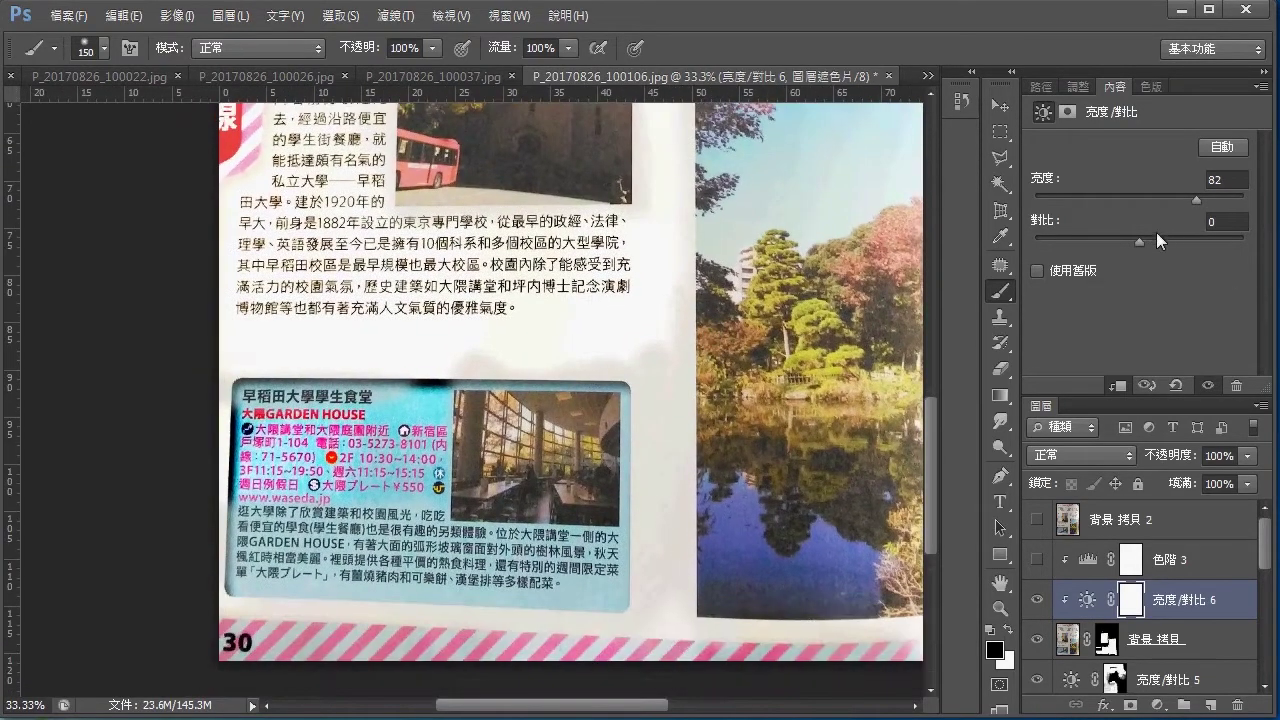
pyautogui.moveTo(1143, 245); pyautogui.dragTo(1240, 244)
pyautogui.moveTo(725, 335)
pyautogui.mouseDown()
pyautogui.moveTo(640, 600)
pyautogui.moveTo(693, 636)
pyautogui.mouseUp()
pyautogui.click(1037, 598)
pyautogui.click(1037, 598)
pyautogui.moveTo(754, 579); pyautogui.dragTo(755, 490)
pyautogui.scroll(-5, 369, 475)
pyautogui.scroll(-3, 369, 475)
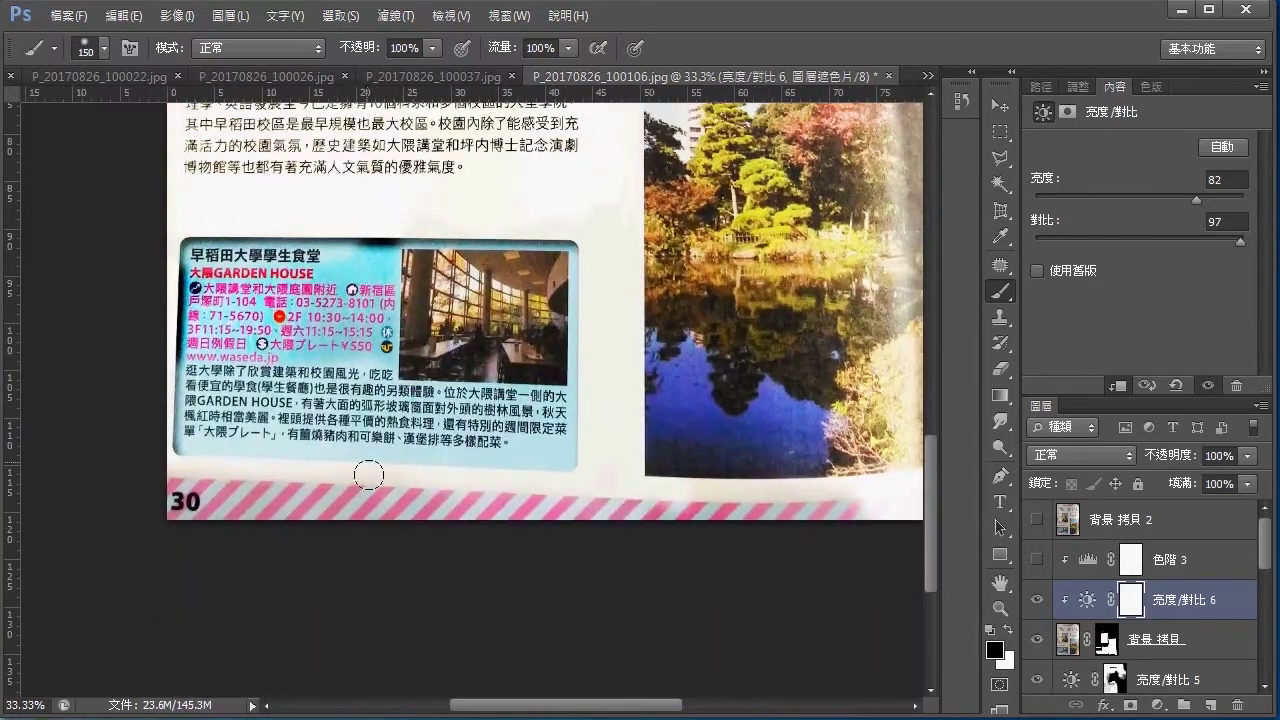
pyautogui.scroll(3, 508, 471)
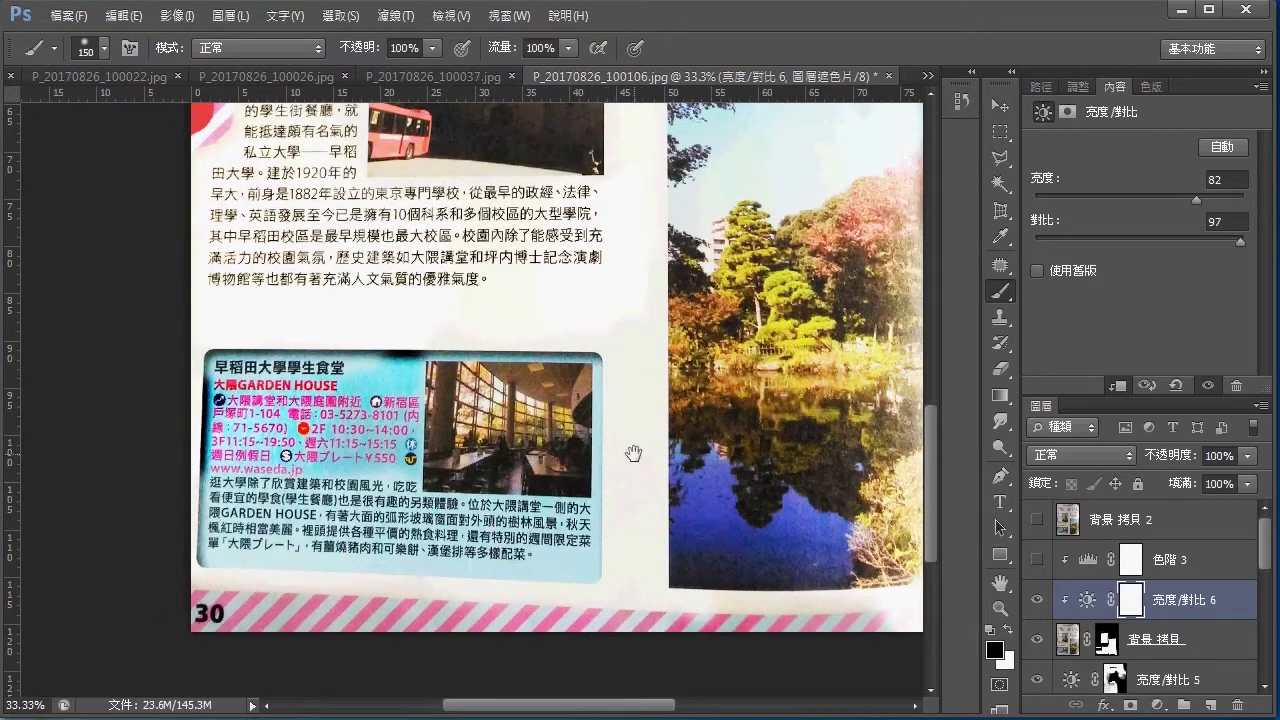
pyautogui.moveTo(631, 449); pyautogui.dragTo(657, 420)
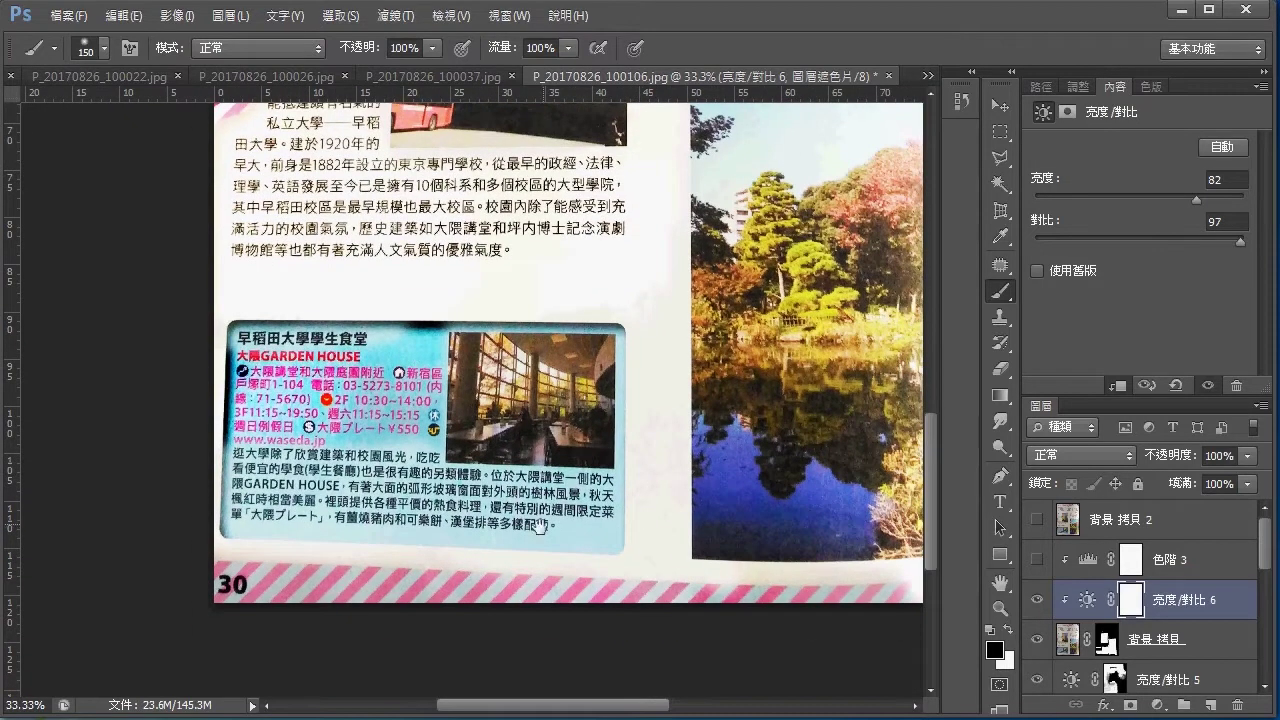
pyautogui.moveTo(540, 527); pyautogui.dragTo(532, 555)
pyautogui.click(999, 132)
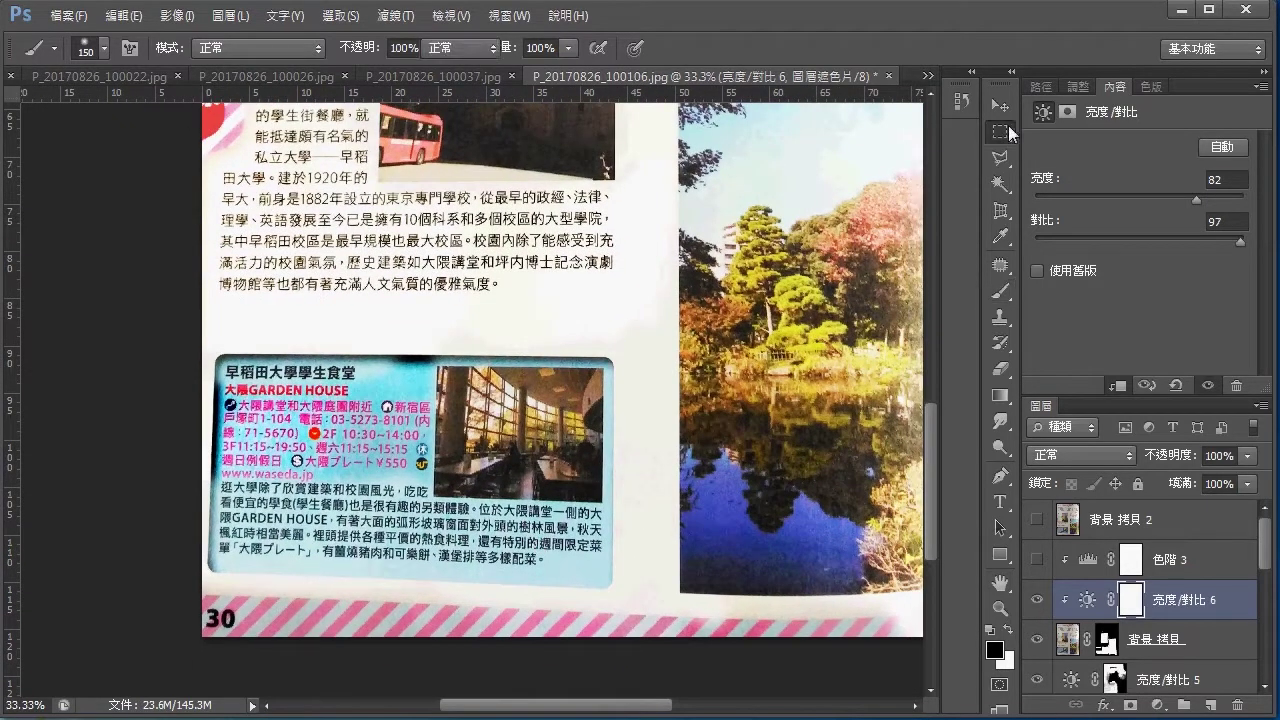
# Select the cyan GARDEN HOUSE box and add a Hue/Saturation layer with saturation +70.
pyautogui.moveTo(201, 326); pyautogui.dragTo(624, 690)
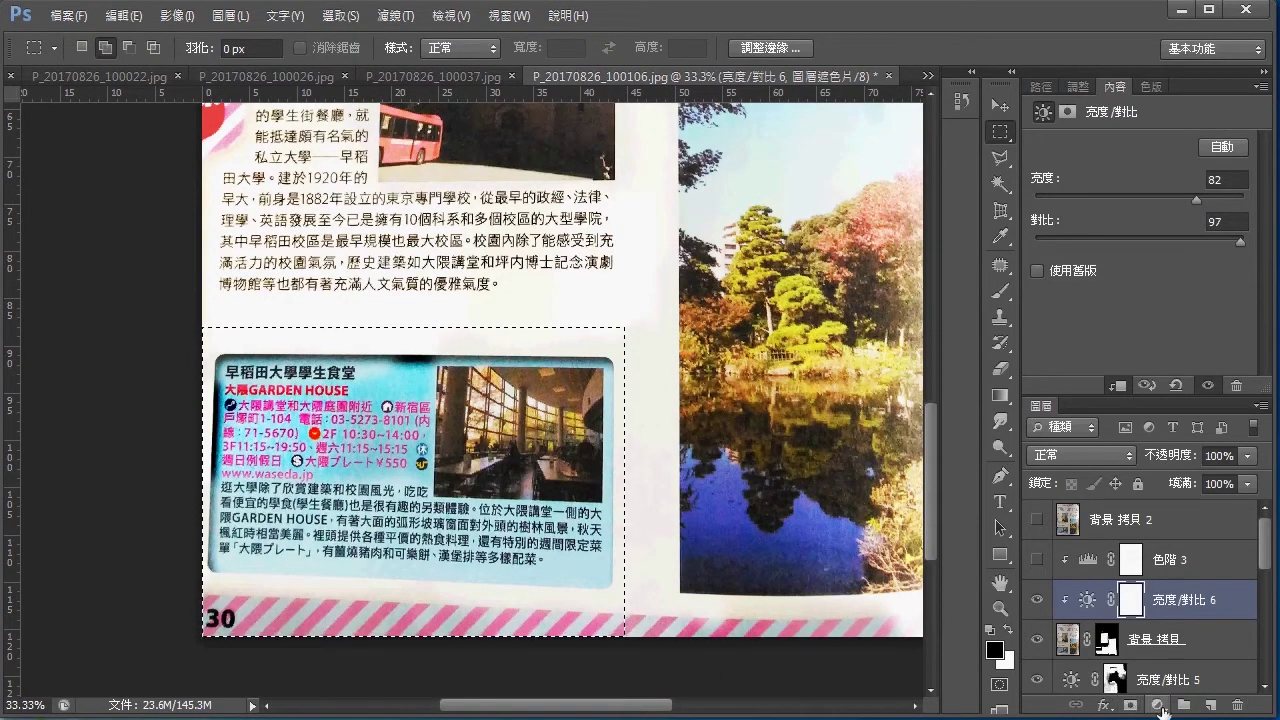
pyautogui.click(1157, 705)
pyautogui.click(1229, 466)
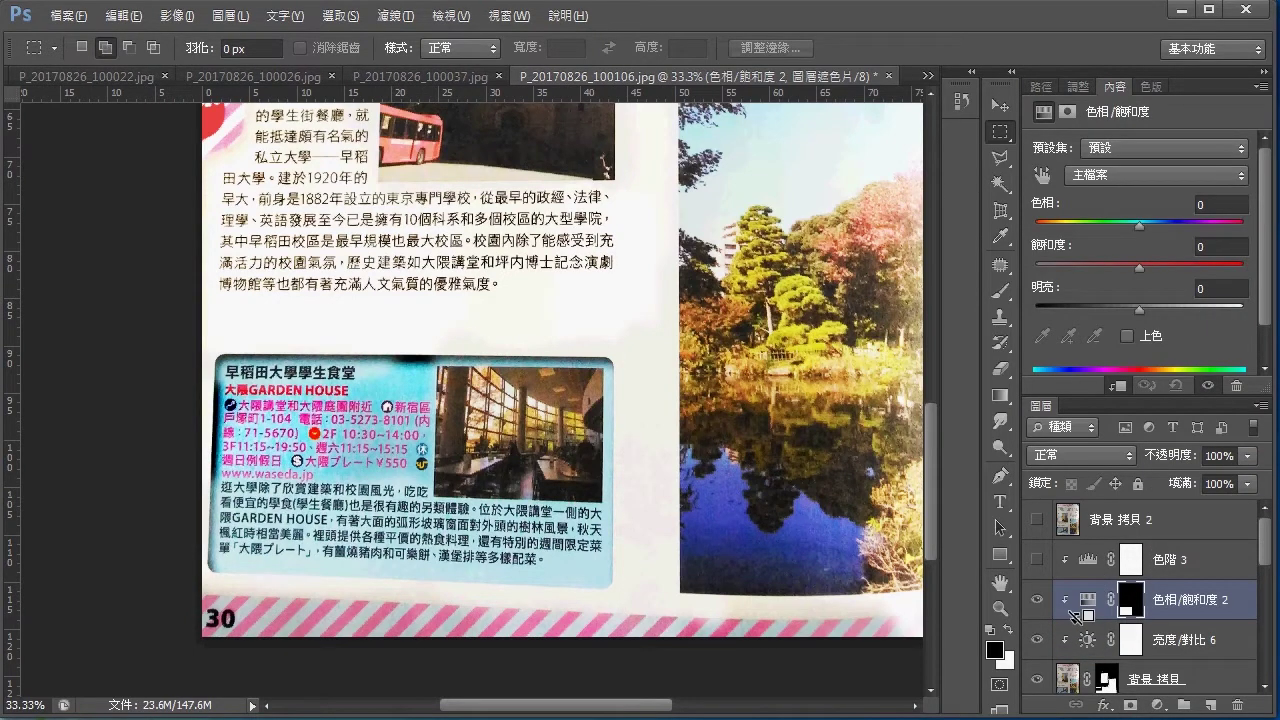
pyautogui.keyDown('alt'); pyautogui.click(1072, 612); pyautogui.keyUp('alt')
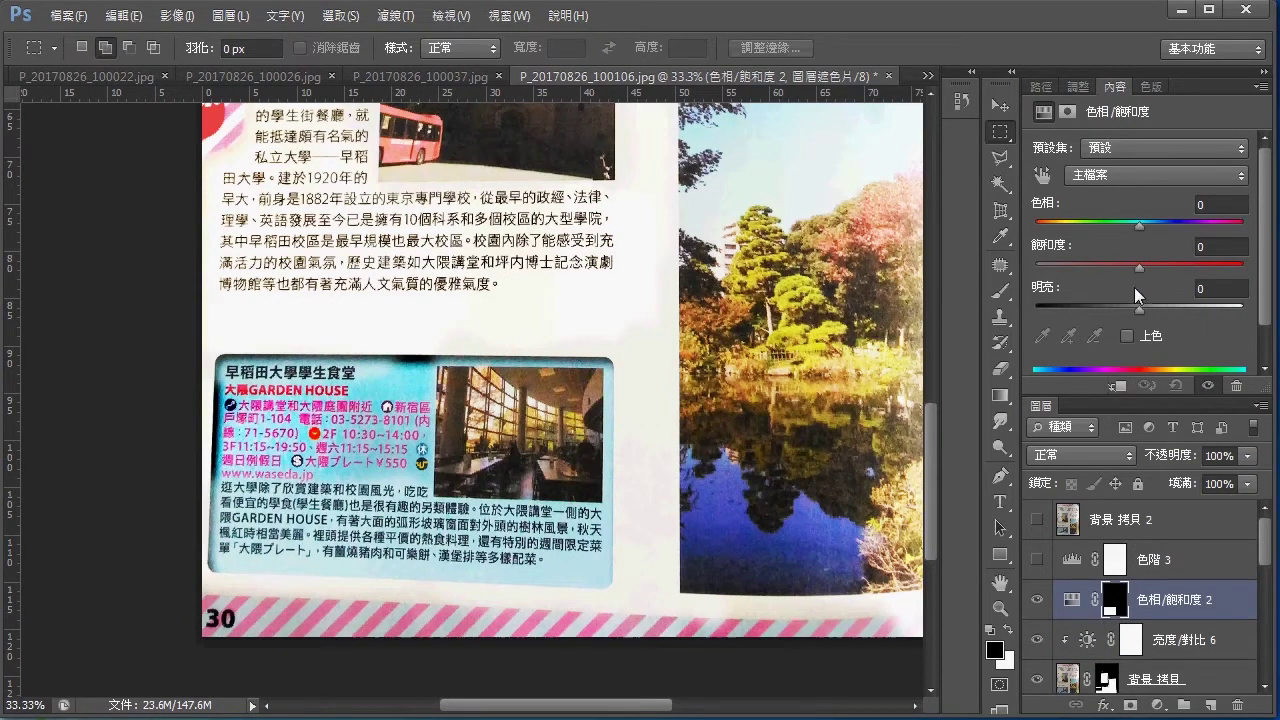
pyautogui.moveTo(1144, 270); pyautogui.dragTo(1219, 275)
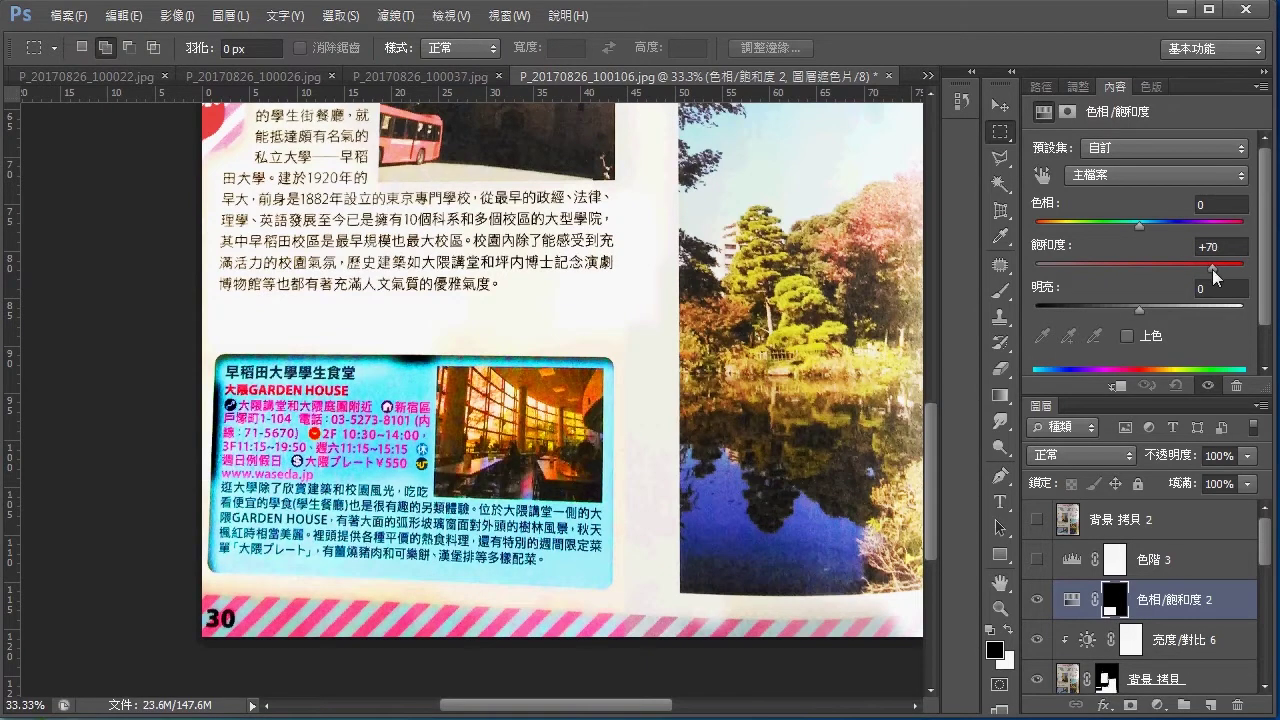
pyautogui.moveTo(1139, 313); pyautogui.dragTo(1126, 326)
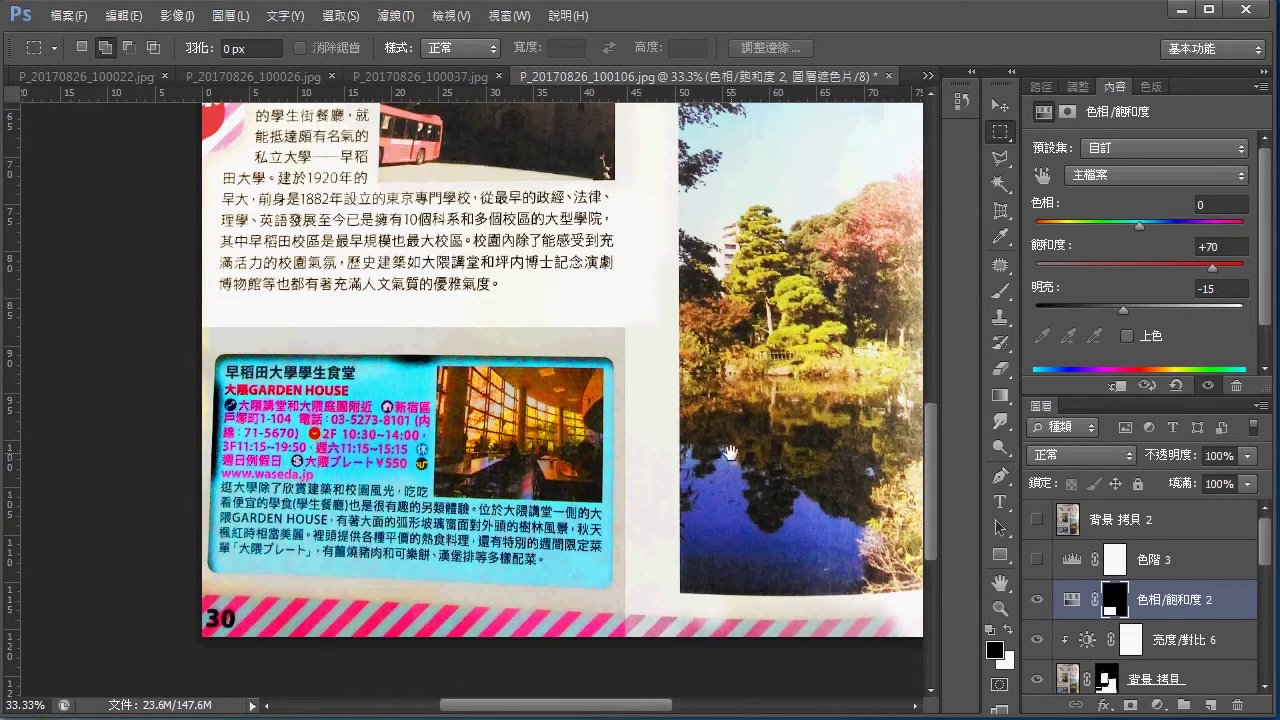
# Compare the boosted box against the uncorrected copy and with the adjustment toggled off.
pyautogui.moveTo(732, 456); pyautogui.dragTo(707, 482)
pyautogui.click(1036, 520)
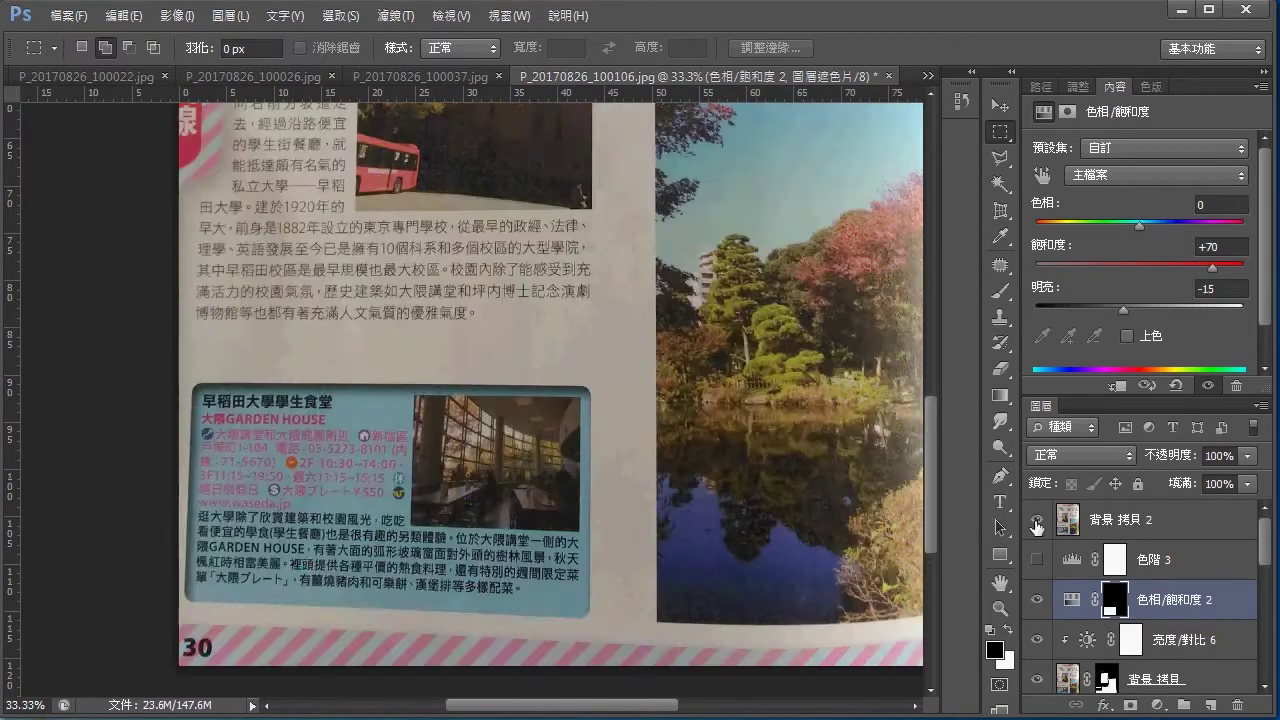
pyautogui.click(1036, 520)
pyautogui.click(1036, 520)
pyautogui.click(1036, 520)
pyautogui.click(1036, 520)
pyautogui.click(1036, 520)
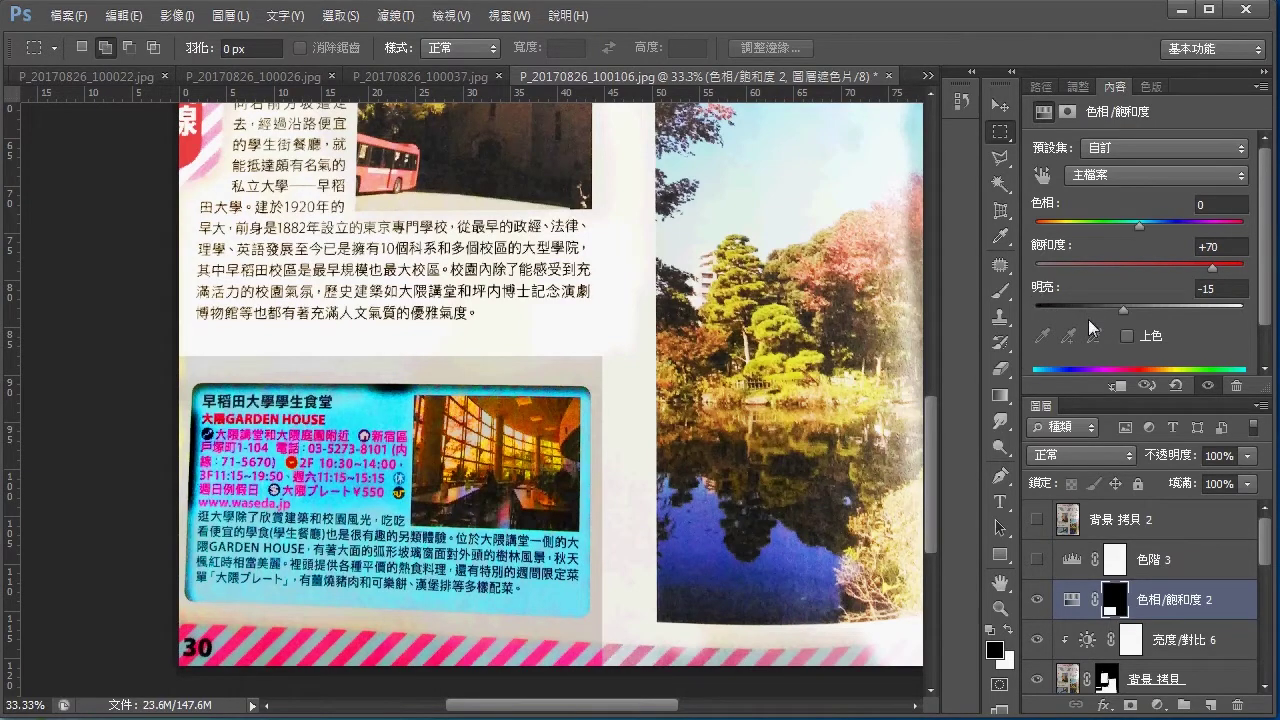
pyautogui.click(1036, 601)
pyautogui.click(1036, 601)
pyautogui.click(1036, 601)
pyautogui.click(1036, 601)
pyautogui.click(1036, 601)
pyautogui.click(1036, 601)
# Clip the Hue/Saturation layer, settle lightness at -2, and recheck the box.
pyautogui.keyDown('alt'); pyautogui.click(1068, 615); pyautogui.keyUp('alt')
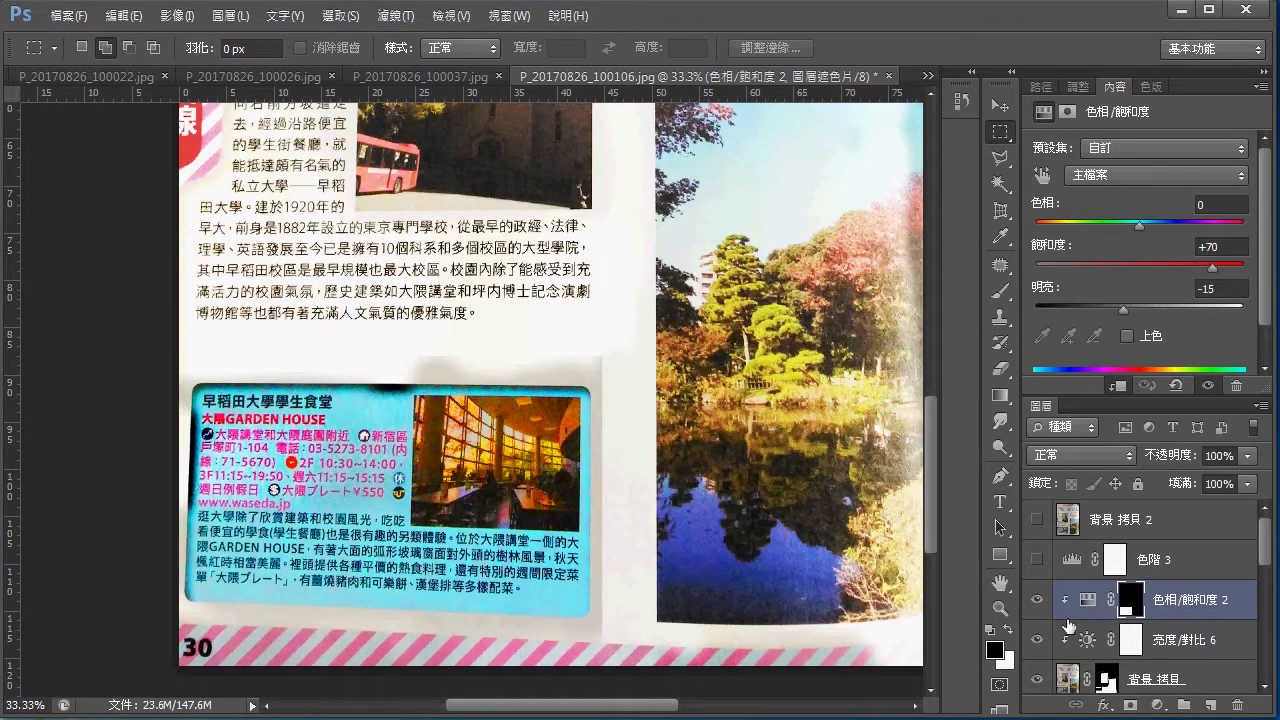
pyautogui.moveTo(687, 509); pyautogui.dragTo(692, 476)
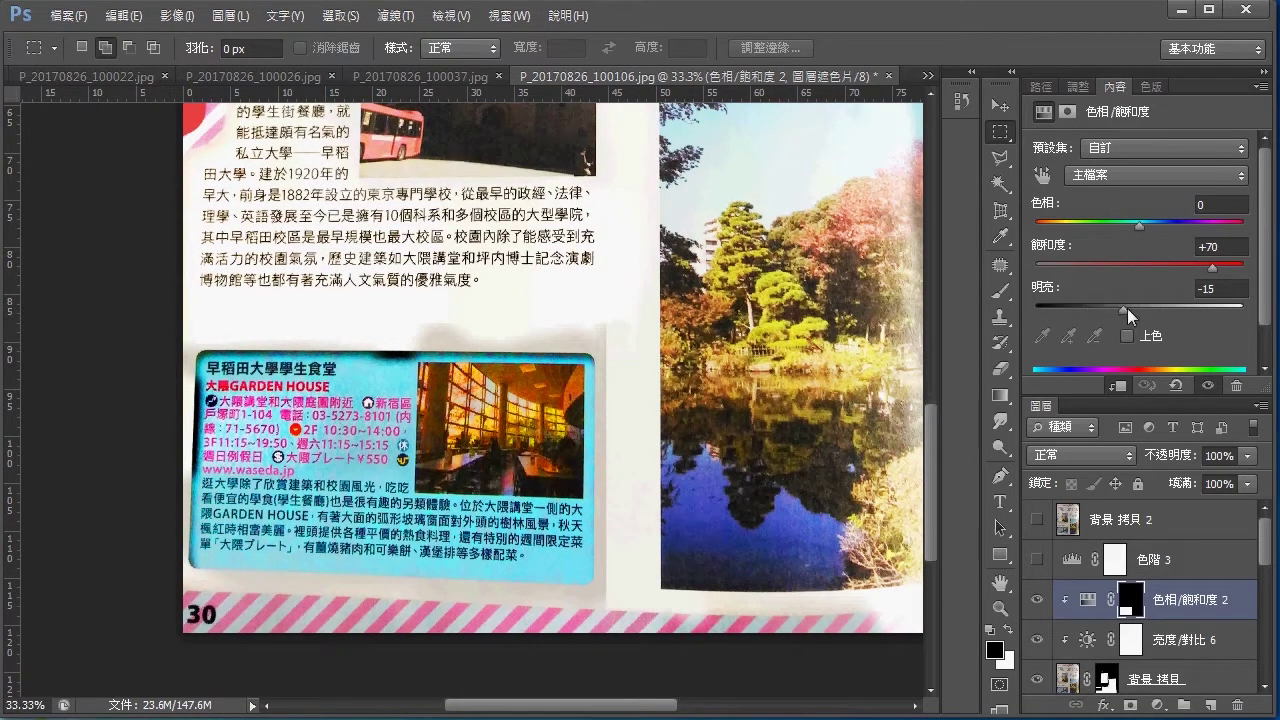
pyautogui.moveTo(1130, 310); pyautogui.dragTo(1134, 310)
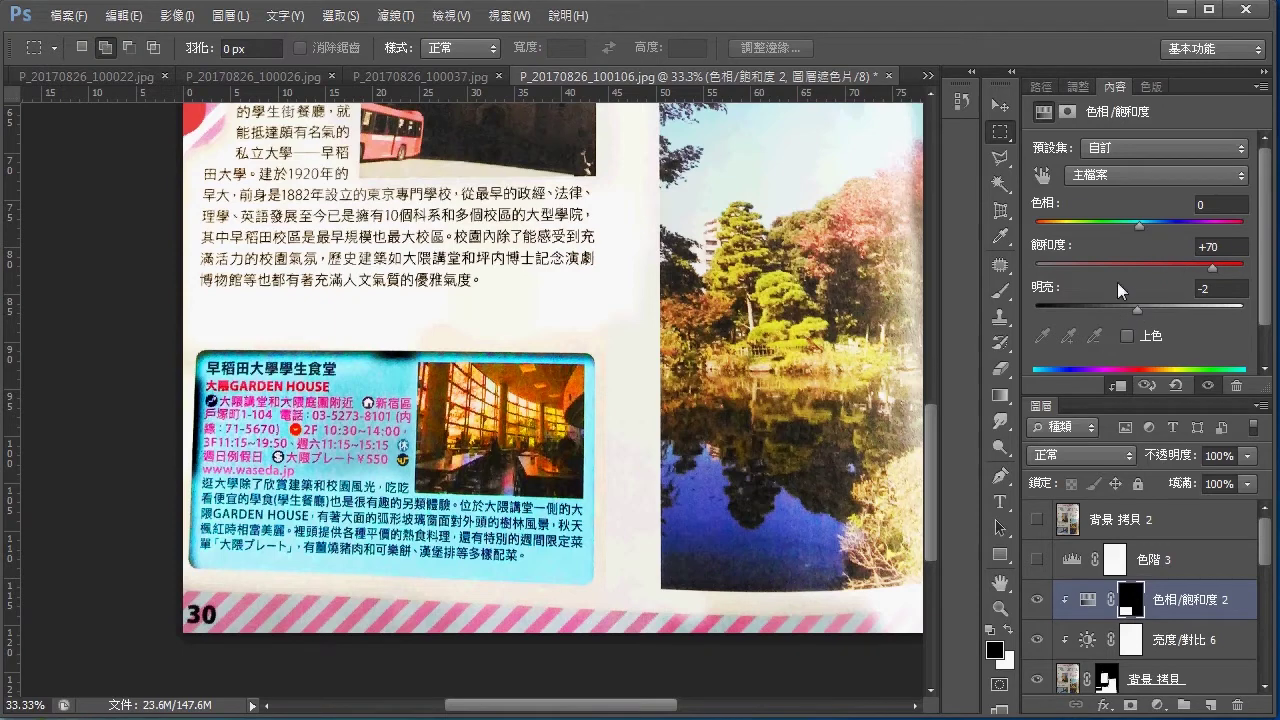
pyautogui.click(1036, 599)
pyautogui.click(1036, 599)
pyautogui.click(1036, 600)
pyautogui.click(1153, 578)
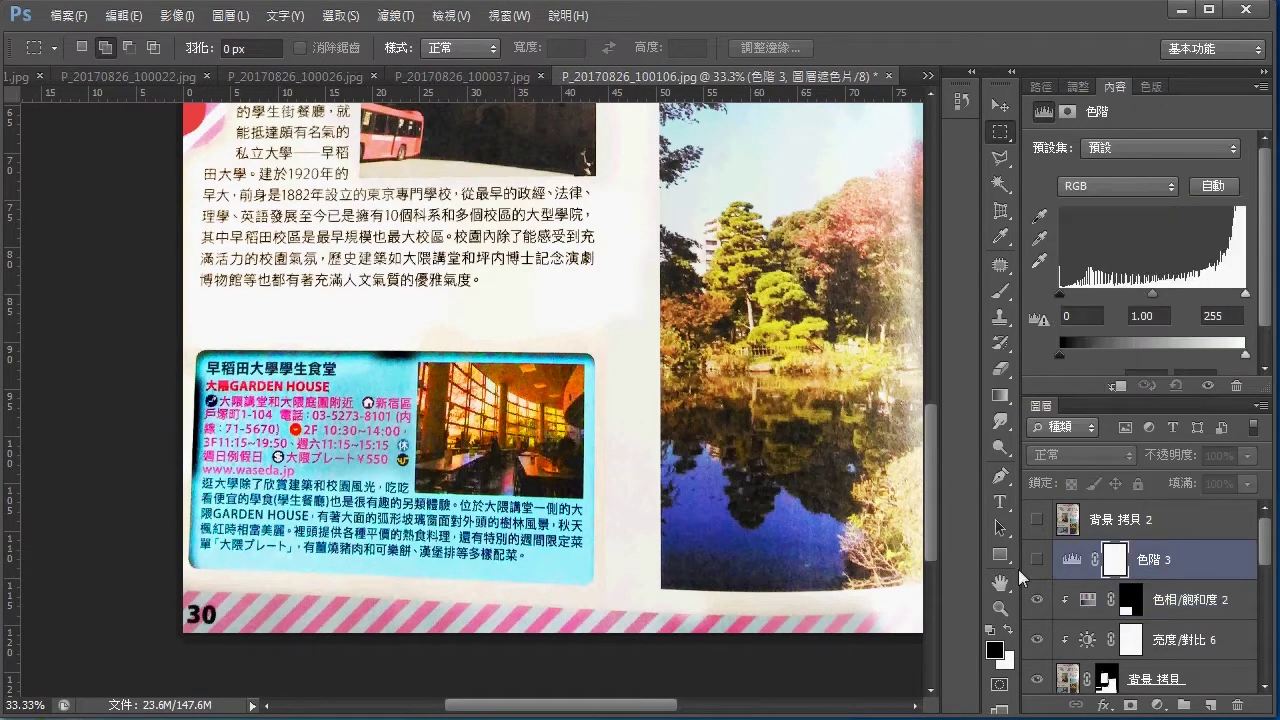
# Show Levels 3, clip it to the layer below, and raise its black point to 49.
pyautogui.click(1037, 567)
pyautogui.click(1118, 385)
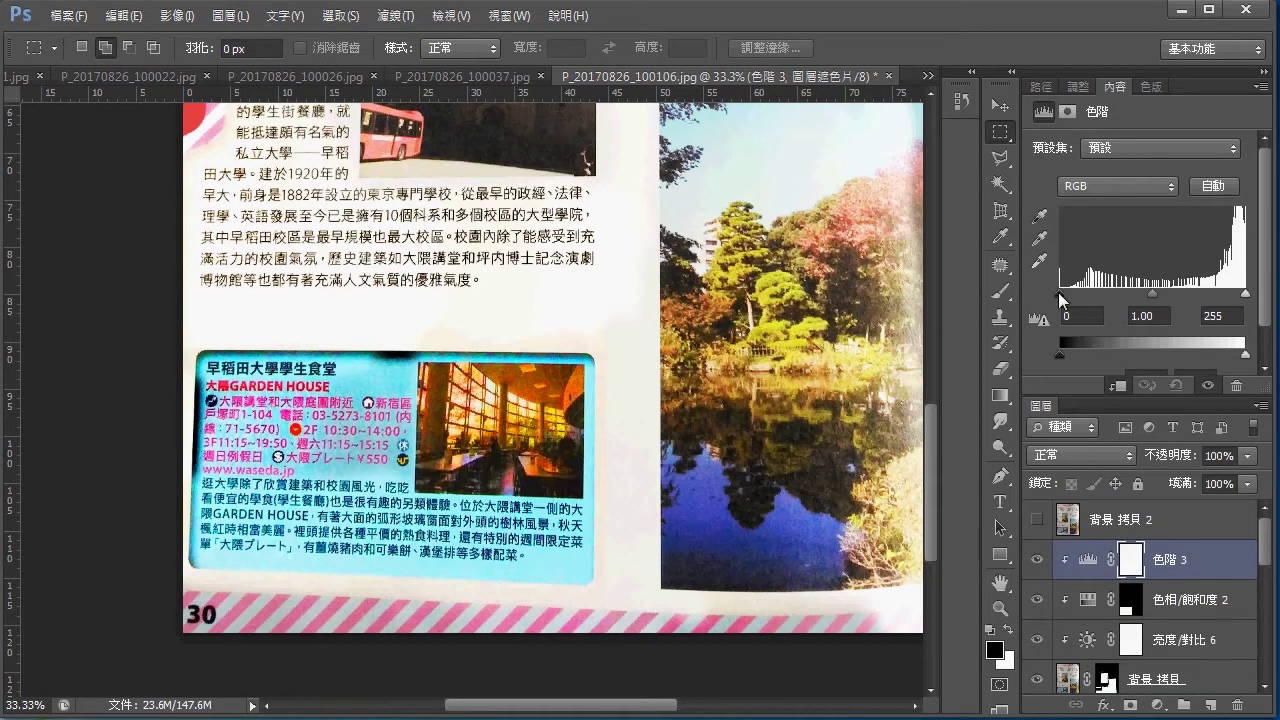
pyautogui.moveTo(1060, 294); pyautogui.dragTo(1176, 296)
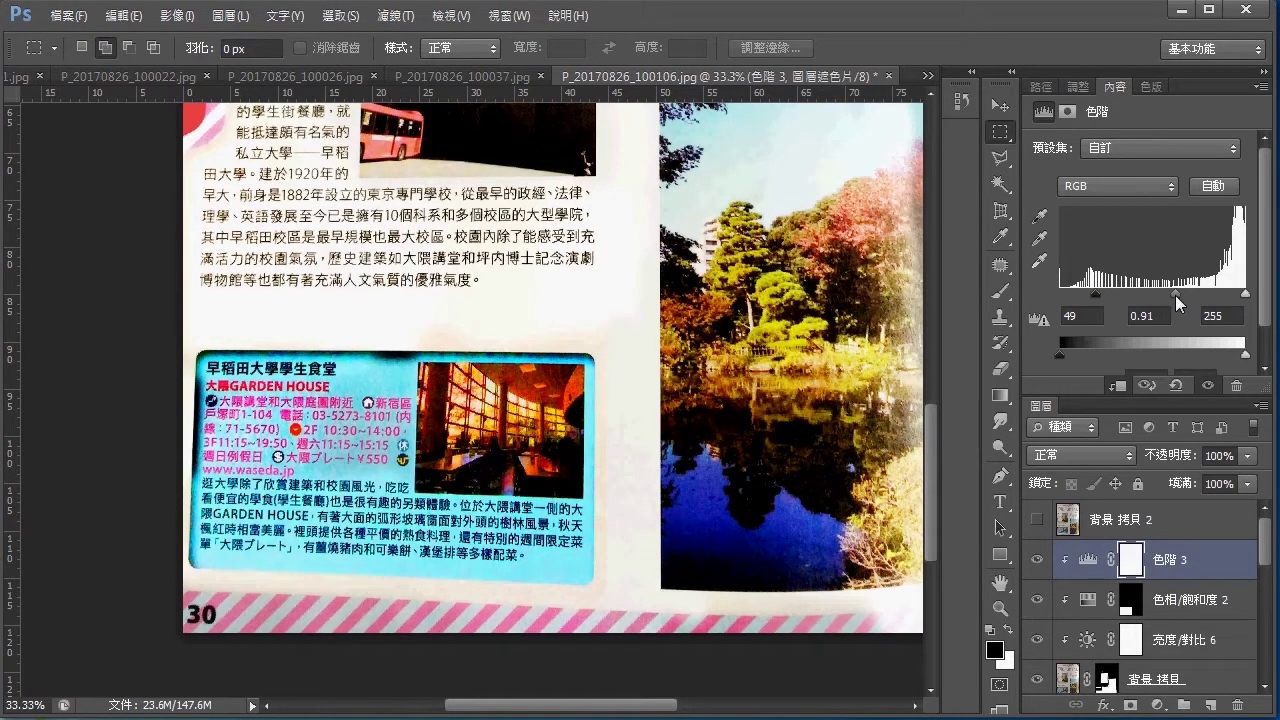
pyautogui.keyDown('alt'); pyautogui.click(1085, 578); pyautogui.keyUp('alt')
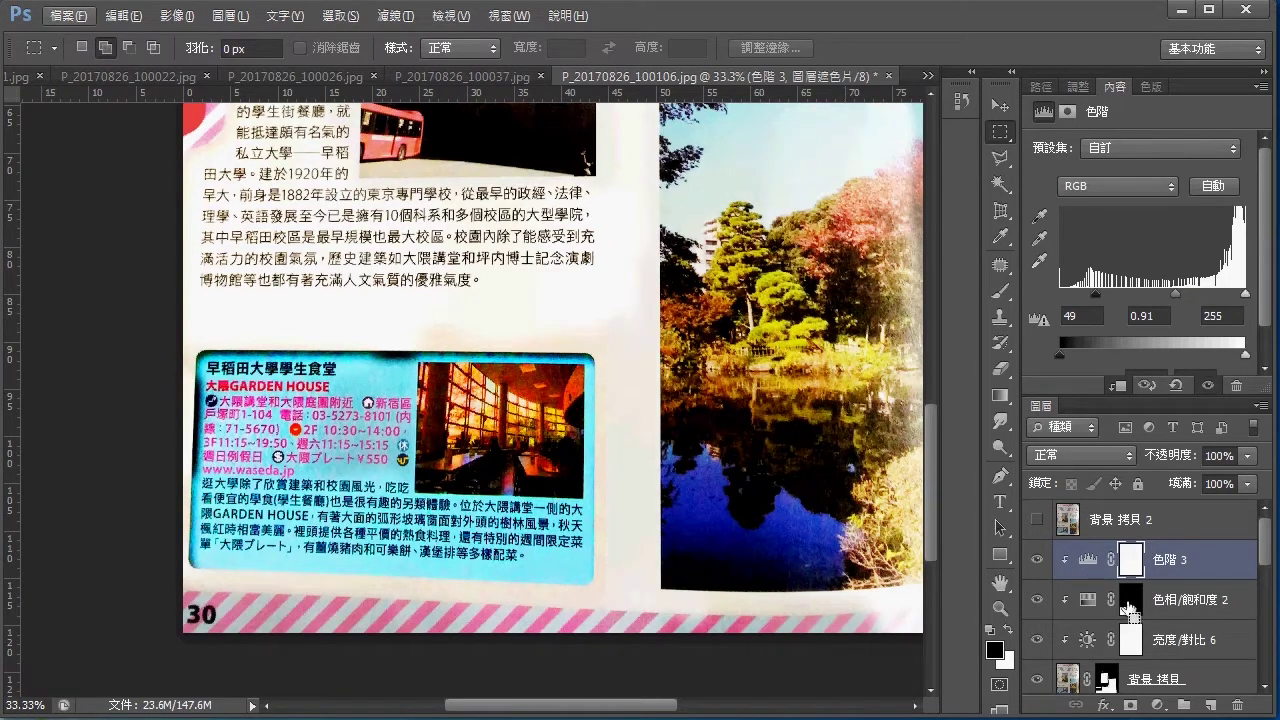
# Replace Levels 3's all-white mask with a new mask made from the cyan box selection.
pyautogui.click(1130, 560)
pyautogui.rightClick(1134, 566)
pyautogui.click(1177, 606)
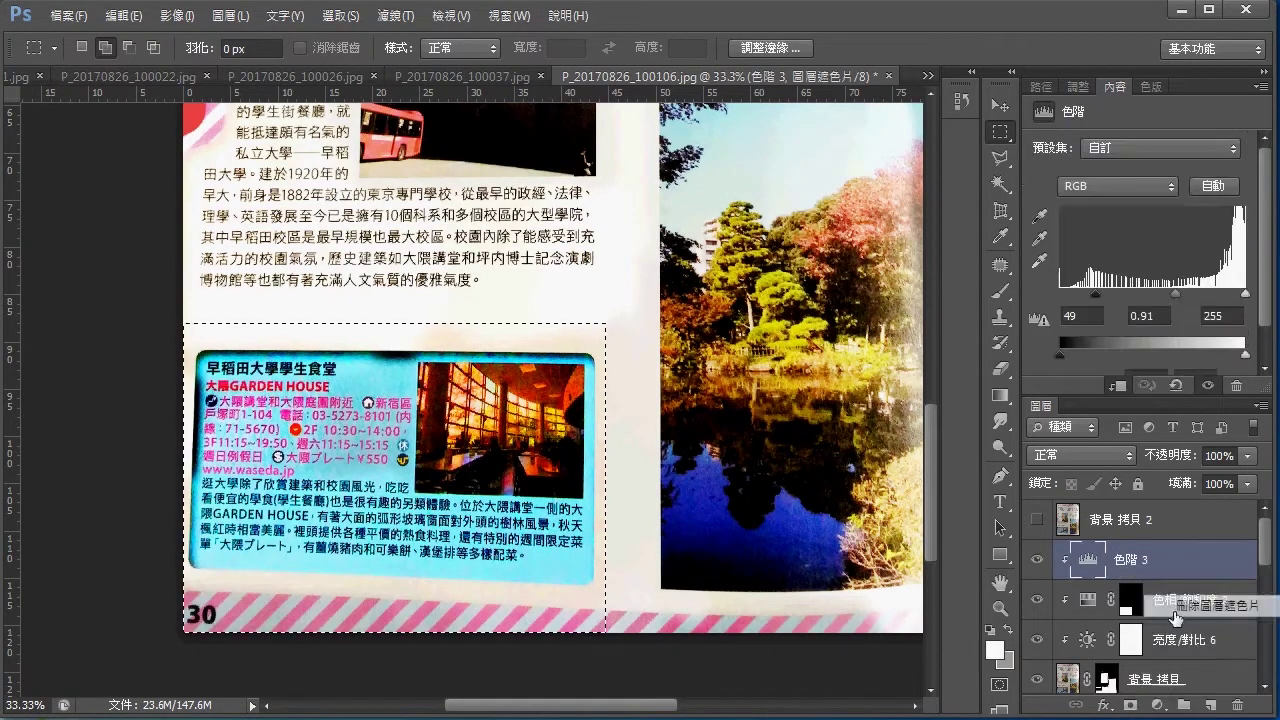
pyautogui.click(1132, 704)
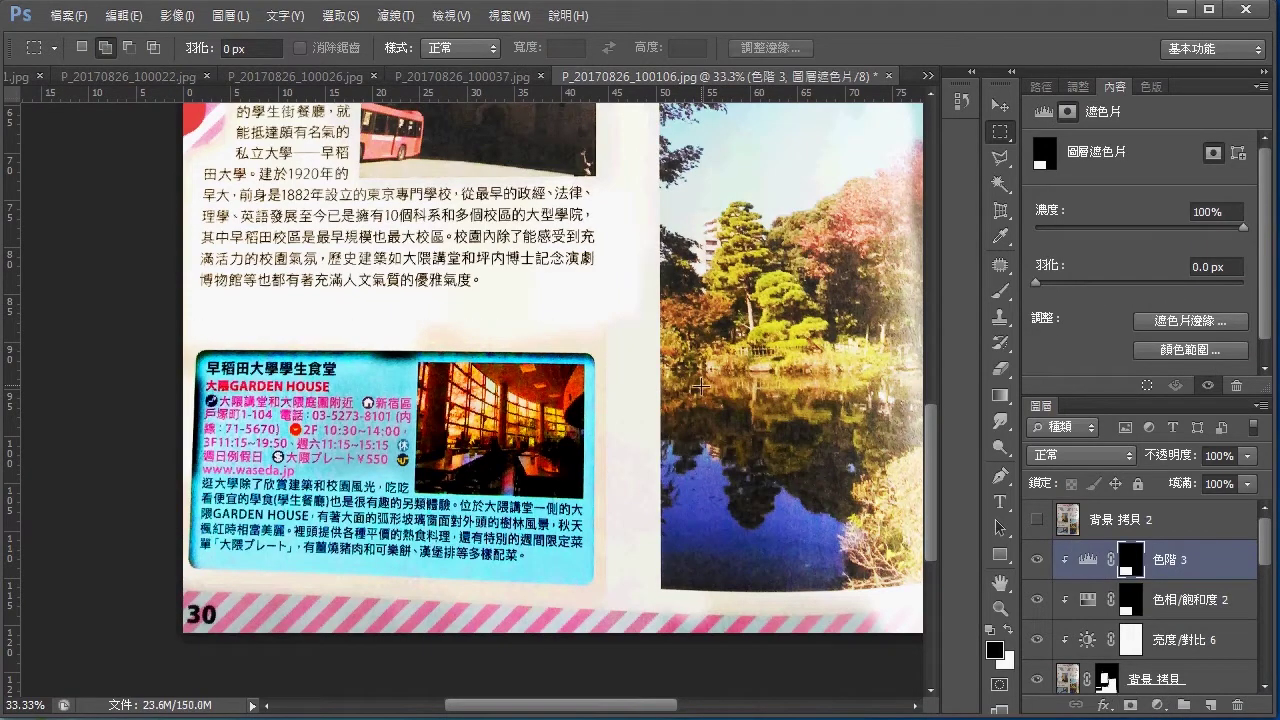
pyautogui.moveTo(700, 370); pyautogui.dragTo(698, 314)
pyautogui.moveTo(663, 321); pyautogui.dragTo(649, 359)
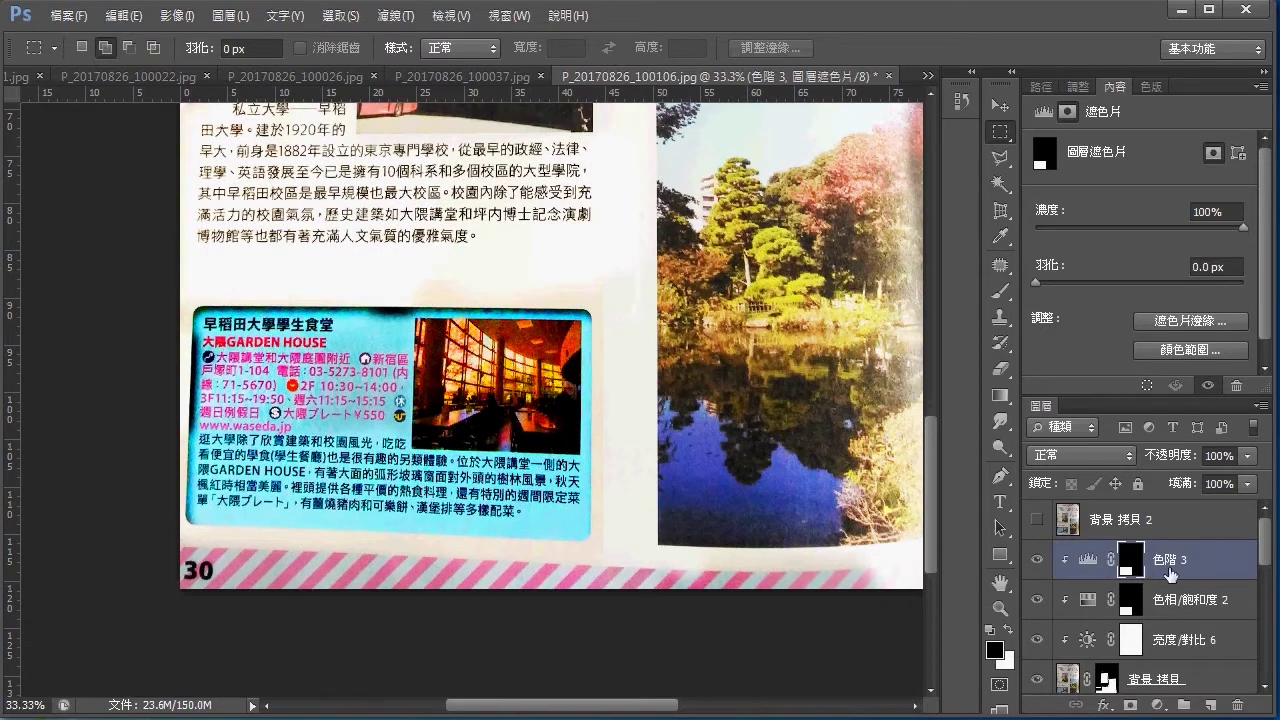
# Set Levels 3's midtone to 0.77 and white point to 234, comparing against the uncorrected copy.
pyautogui.click(1088, 559)
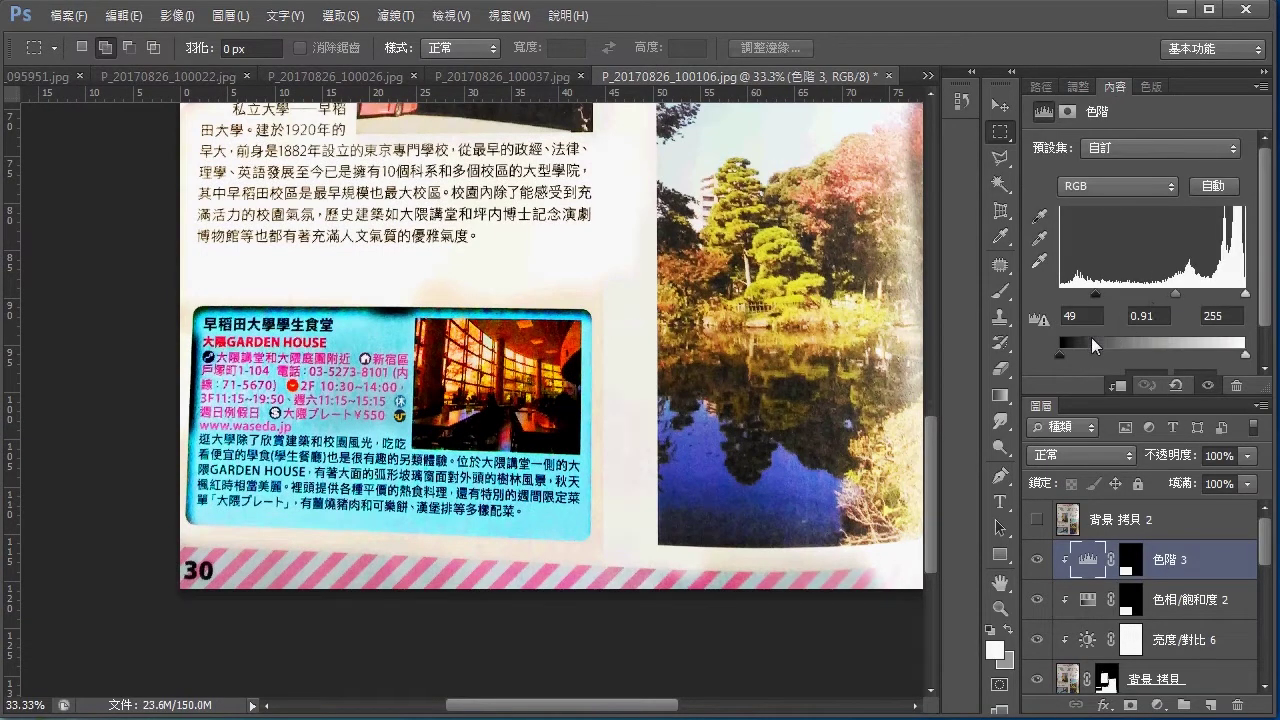
pyautogui.moveTo(1175, 295); pyautogui.dragTo(1184, 291)
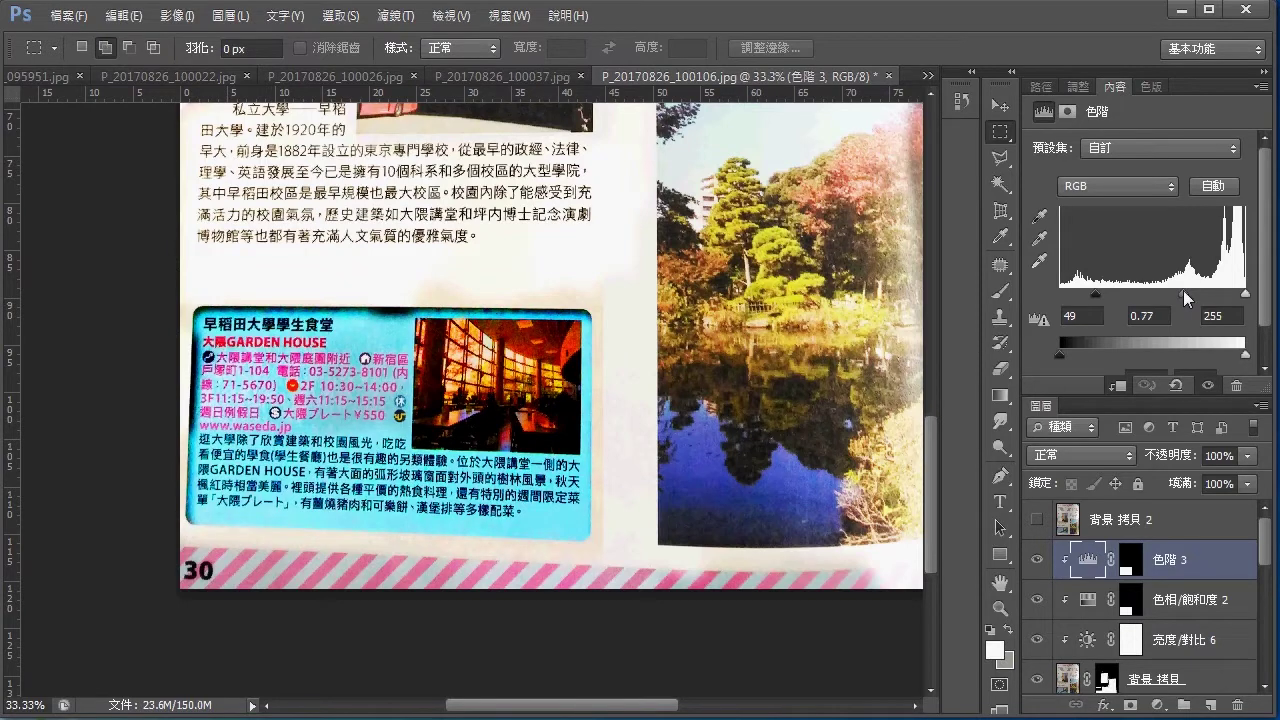
pyautogui.moveTo(1248, 292); pyautogui.dragTo(1229, 293)
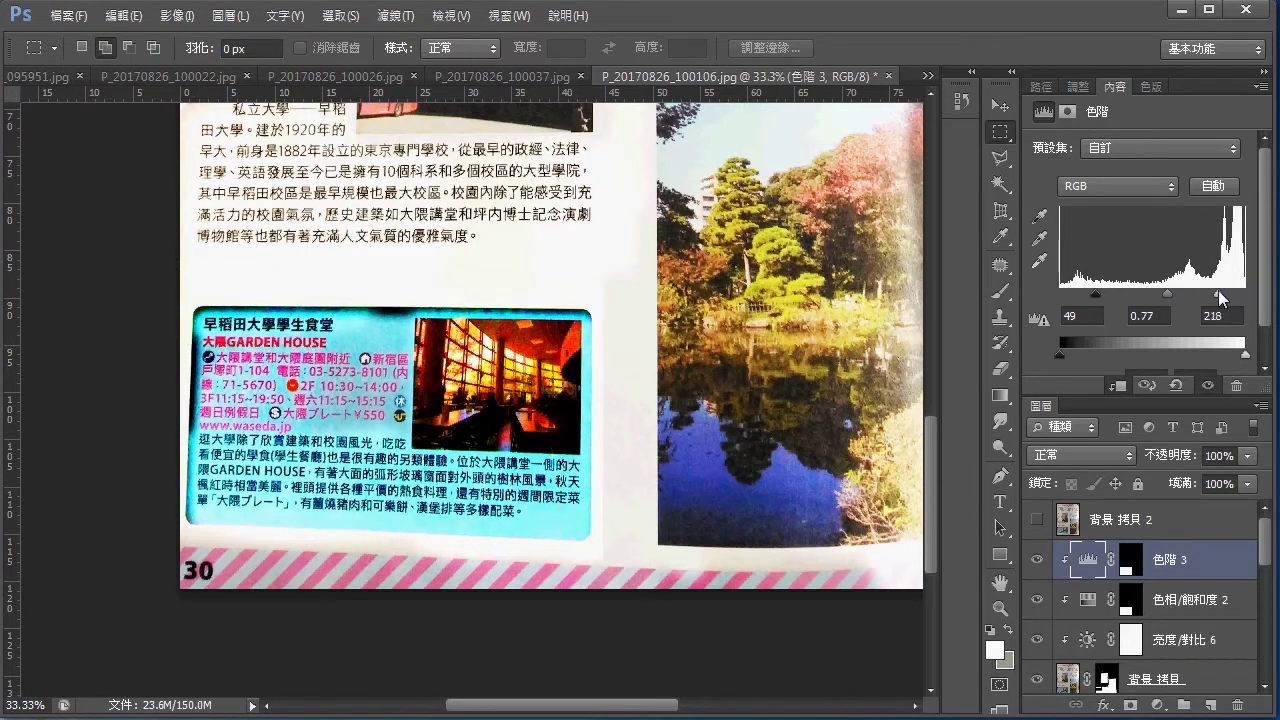
pyautogui.click(1038, 520)
pyautogui.click(1038, 520)
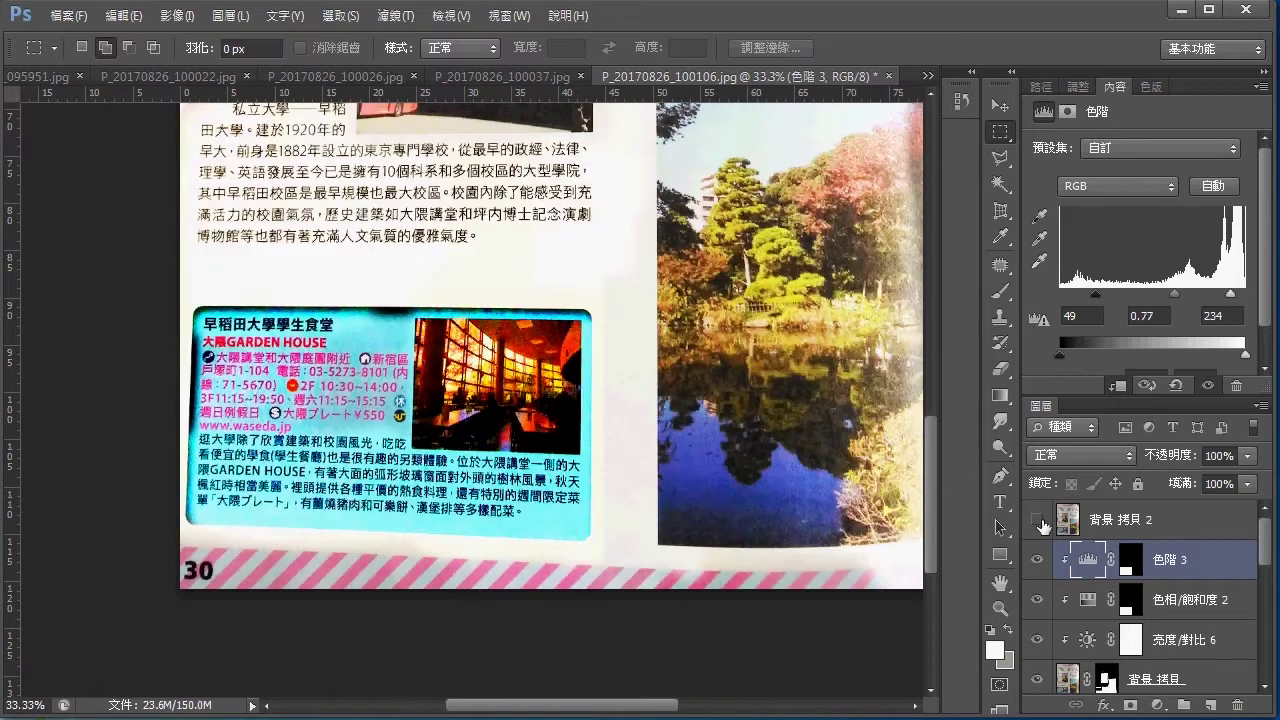
pyautogui.click(1127, 572)
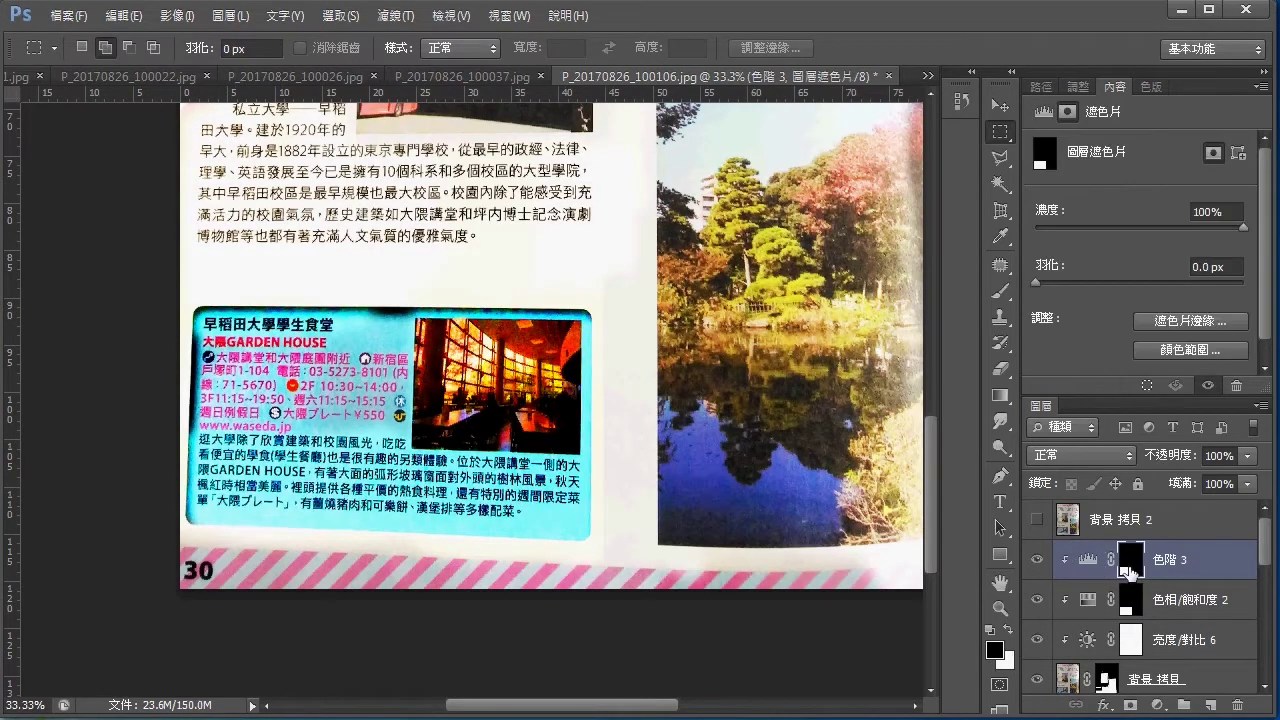
pyautogui.moveTo(1034, 561)
pyautogui.mouseDown()
pyautogui.moveTo(1037, 600)
pyautogui.moveTo(1037, 562)
pyautogui.mouseUp()
# Outline the restaurant photo with the Polygonal Lasso, then deselect and restart at its top-left corner.
pyautogui.click(999, 157)
pyautogui.scroll(-1, 800, 415)
pyautogui.scroll(1, 395, 290)
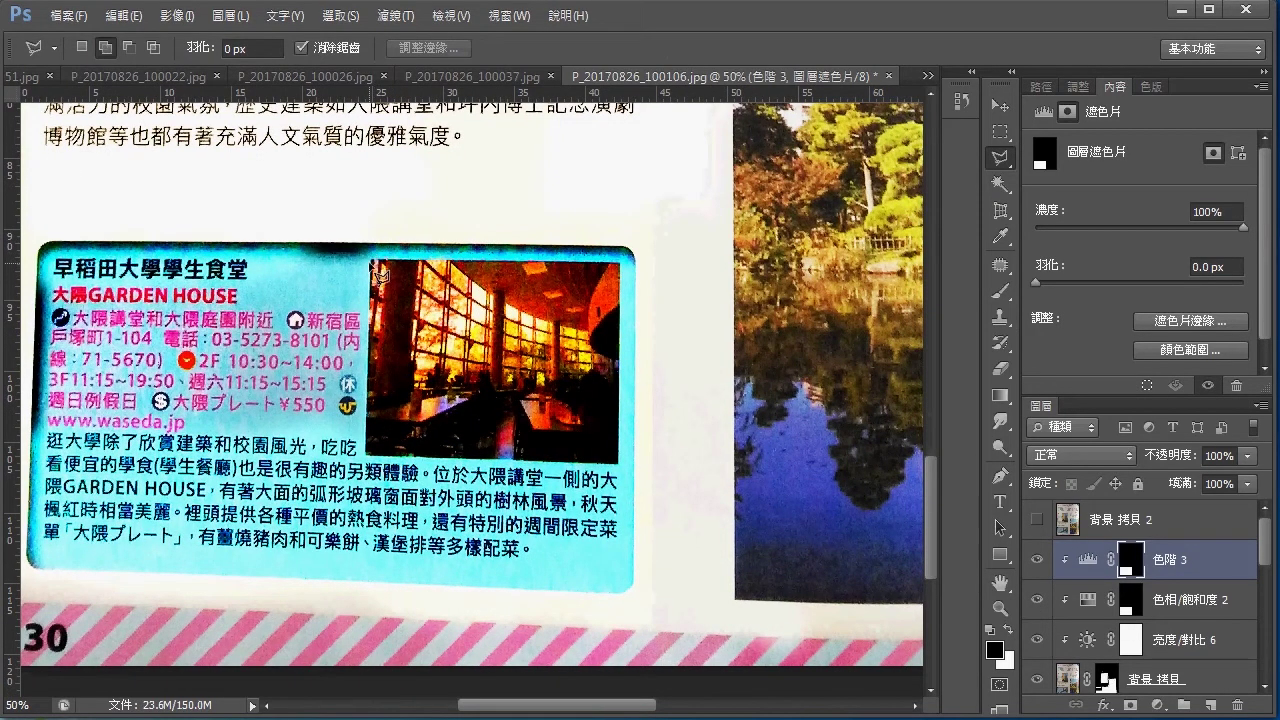
pyautogui.click(372, 262)
pyautogui.click(366, 458)
pyautogui.click(618, 463)
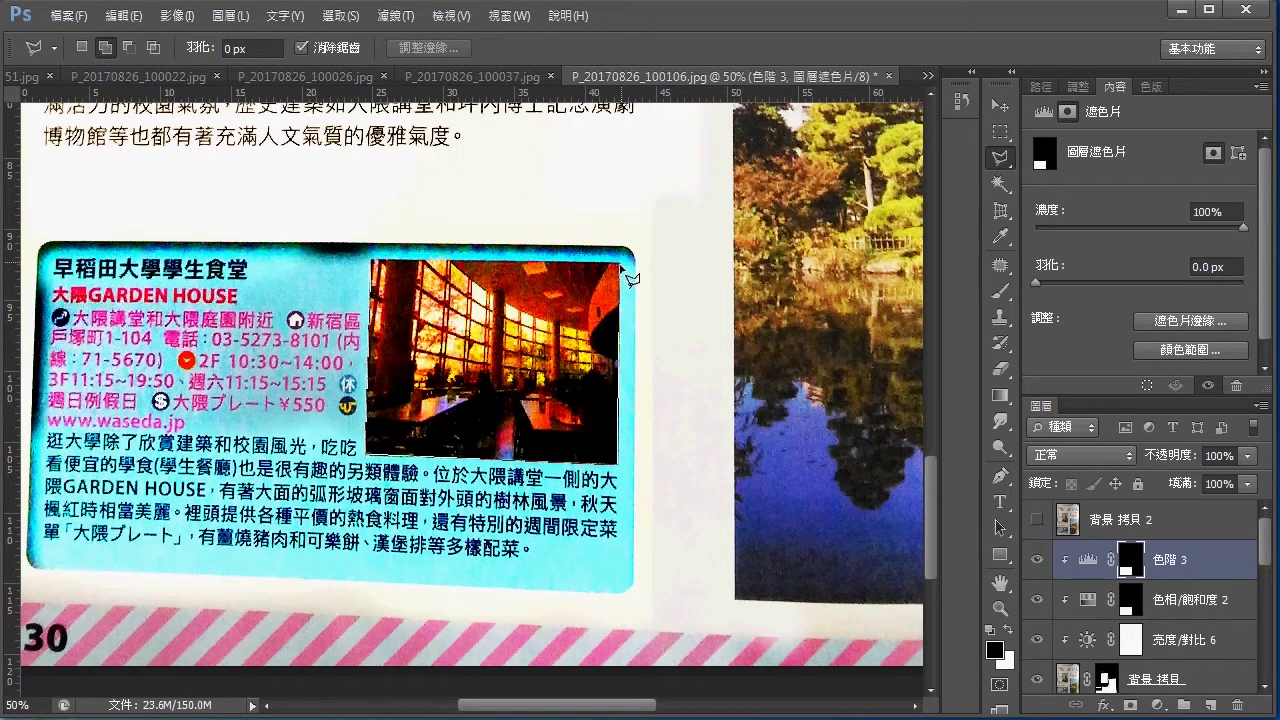
pyautogui.click(622, 266)
pyautogui.click(621, 266)
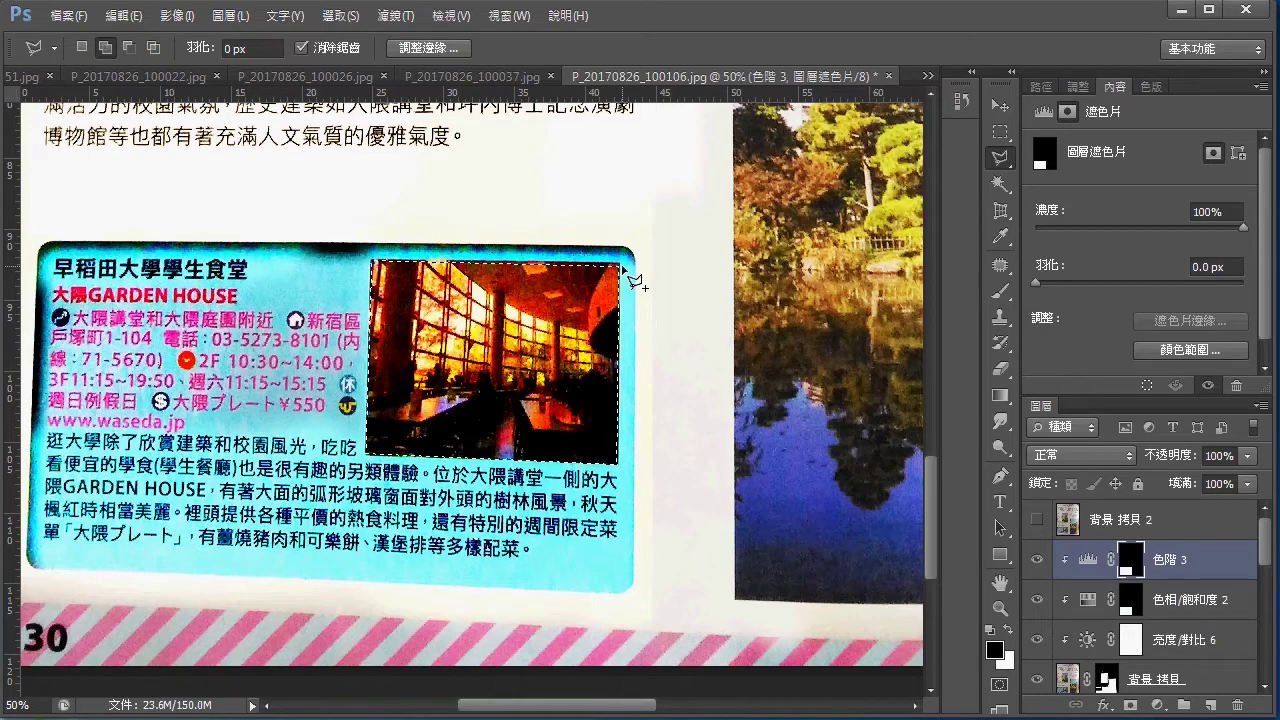
pyautogui.hotkey('ctrl', 'd')
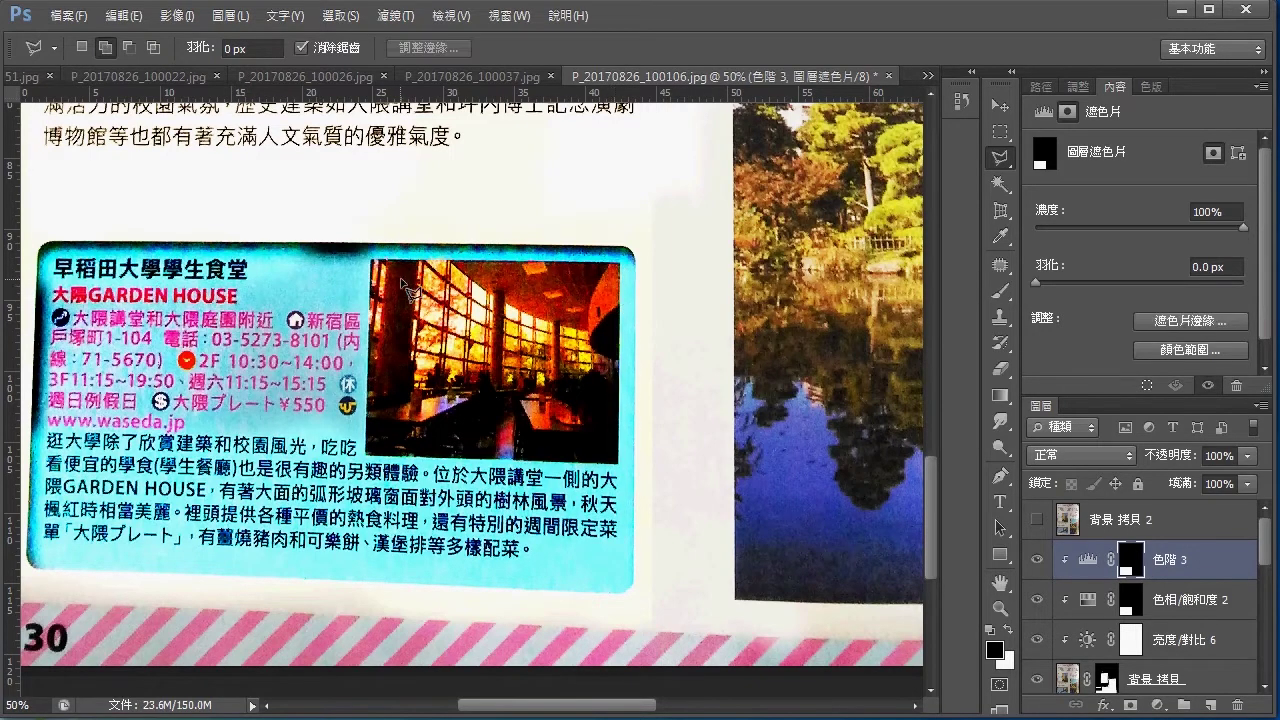
pyautogui.click(373, 262)
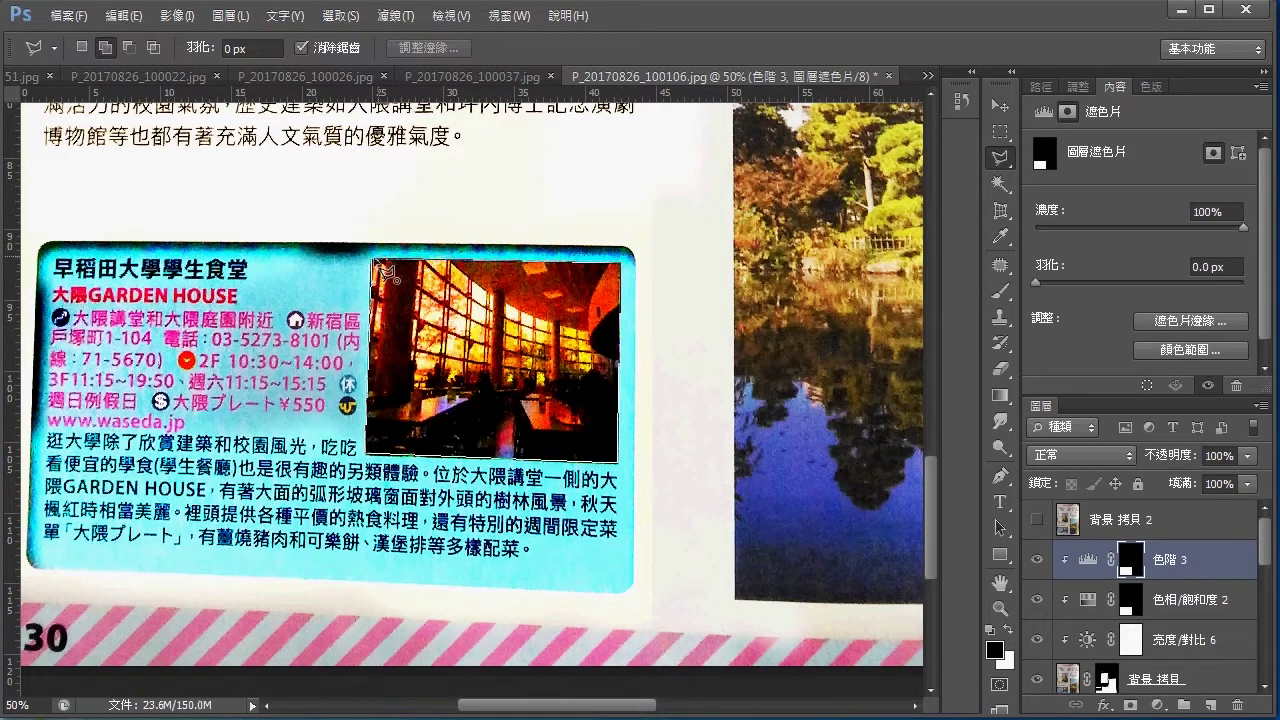
# Close the outline around the restaurant photo and fill the 色階 3 and 色相/飽和度 2 masks there.
pyautogui.click(376, 266)
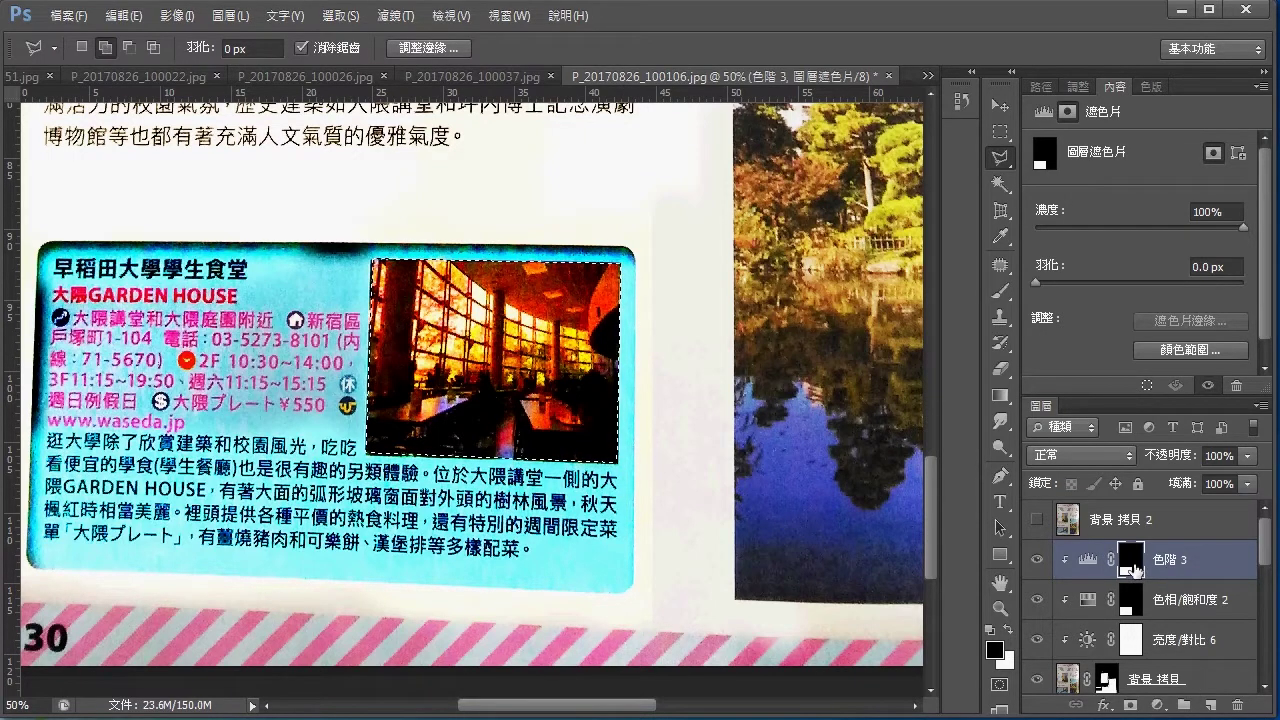
pyautogui.hotkey('ctrl', 'BackSpace')
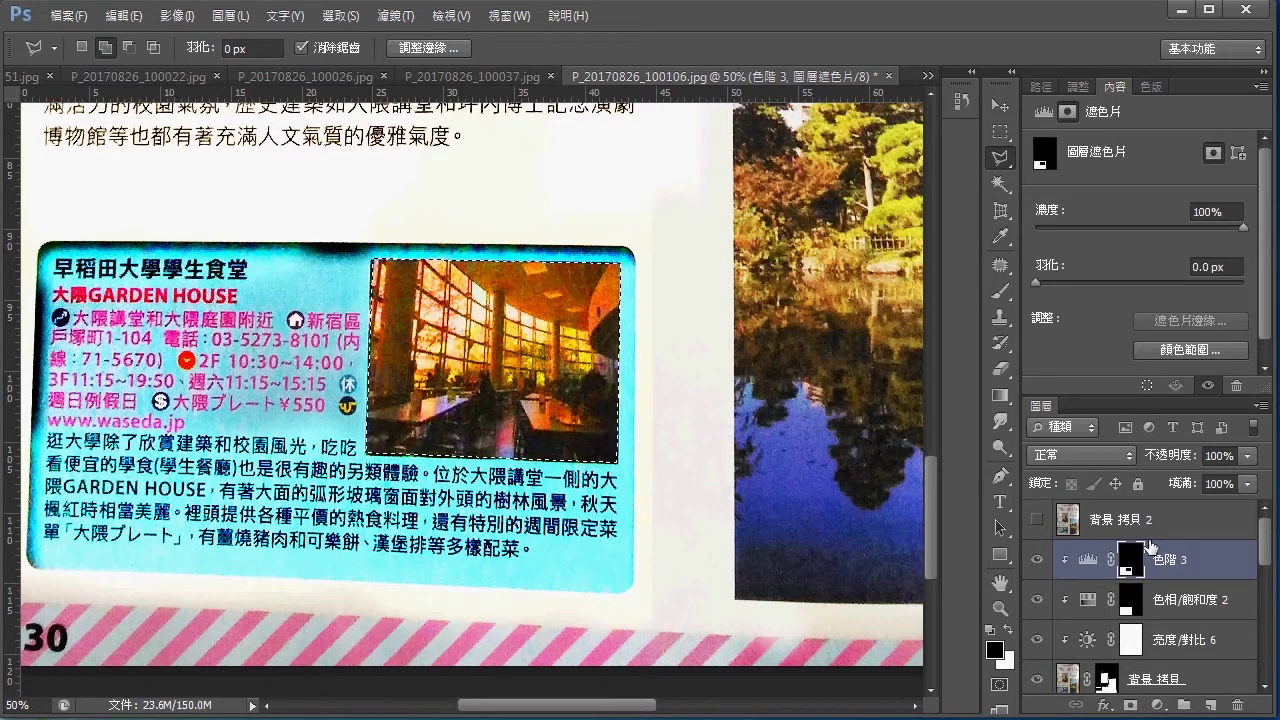
pyautogui.click(1127, 601)
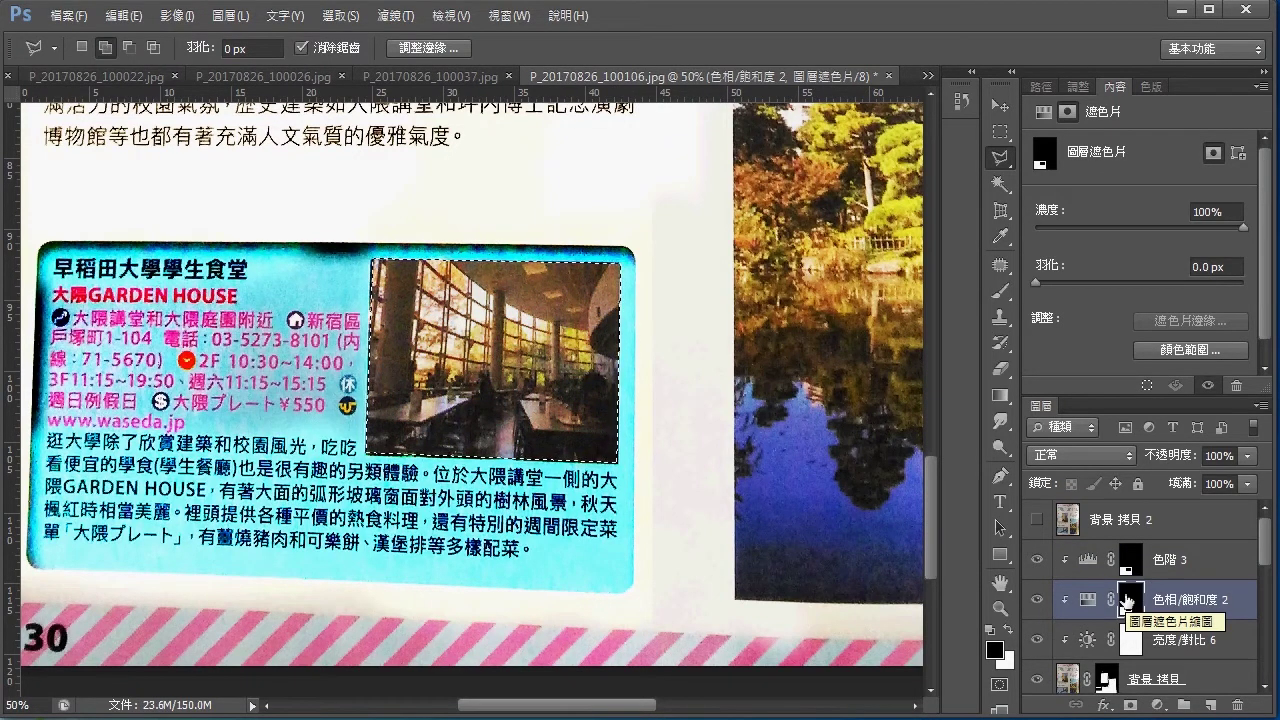
pyautogui.hotkey('ctrl', 'BackSpace')
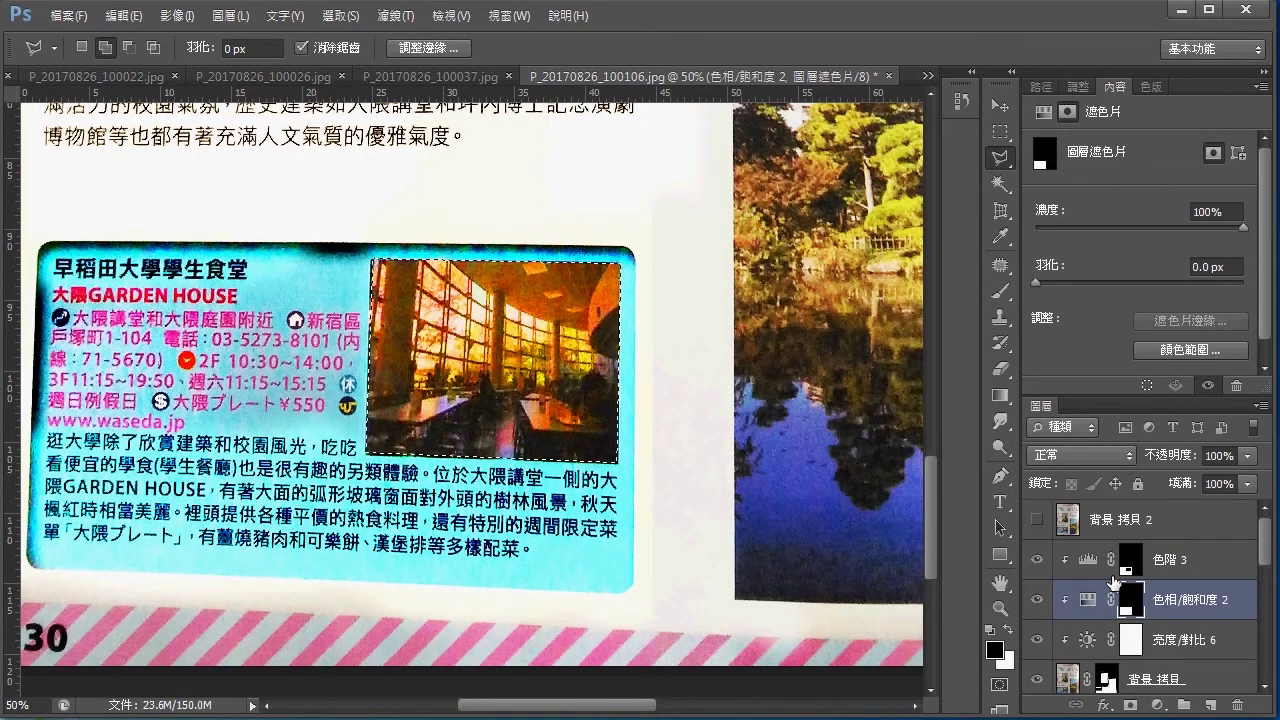
# Pick a mid-grey painting colour, deselect the photo, and zoom out to see the whole page.
pyautogui.click(993, 652)
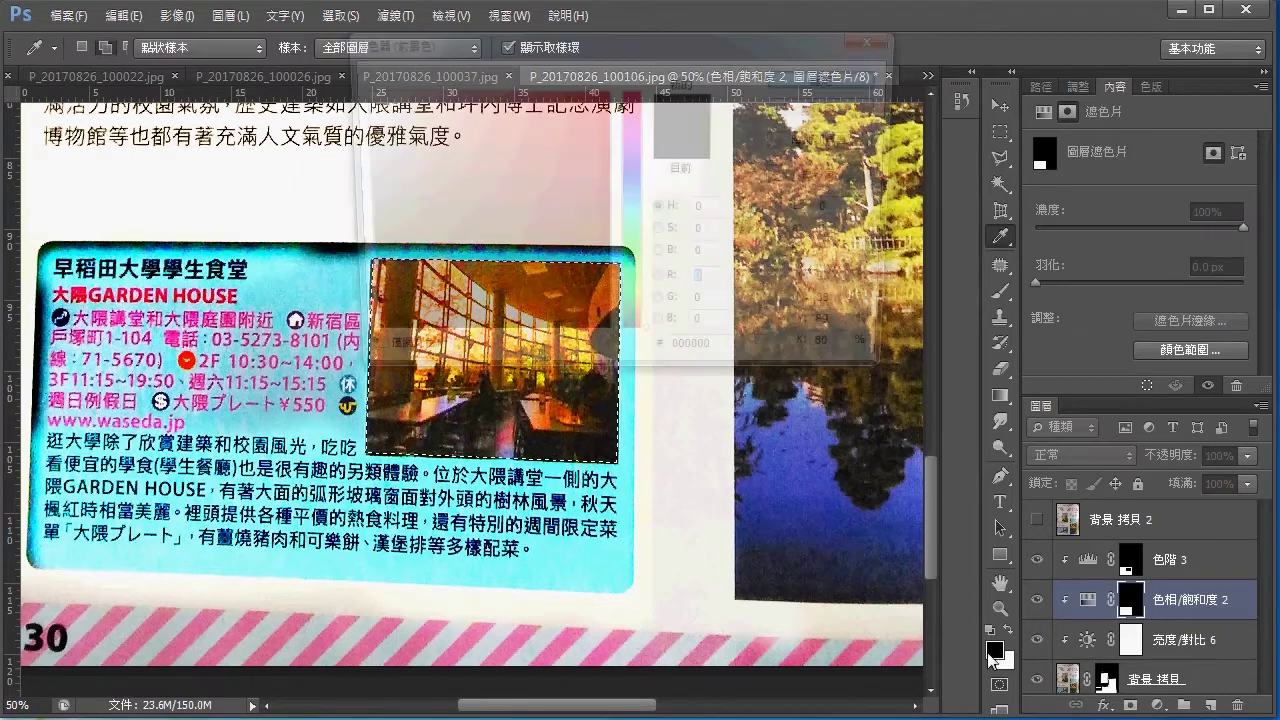
pyautogui.moveTo(418, 246); pyautogui.dragTo(354, 230)
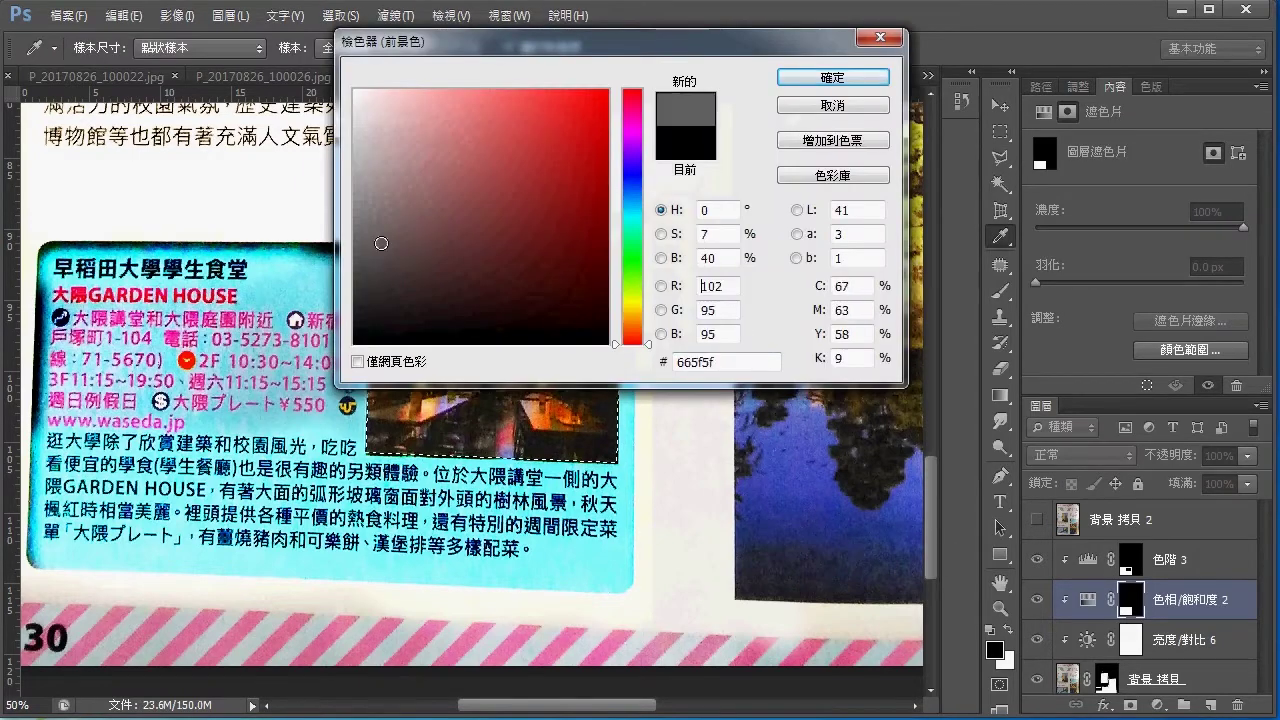
pyautogui.click(886, 77)
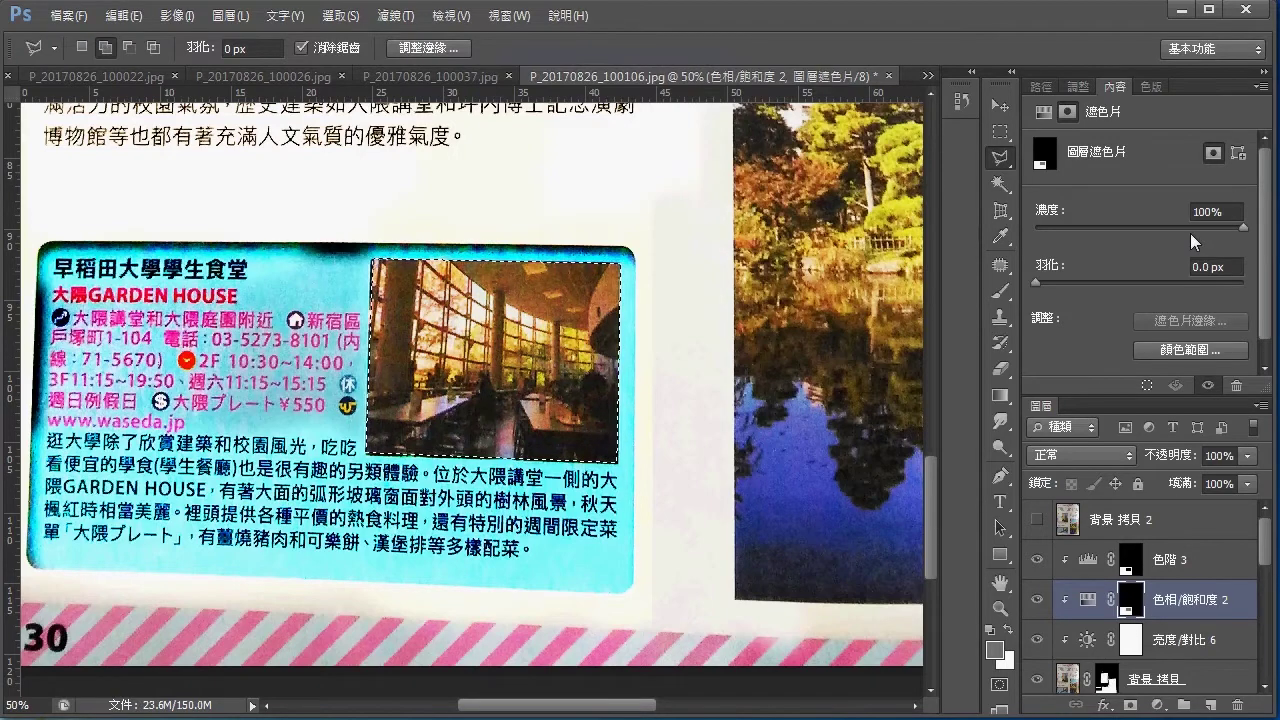
pyautogui.hotkey('ctrl', 'd')
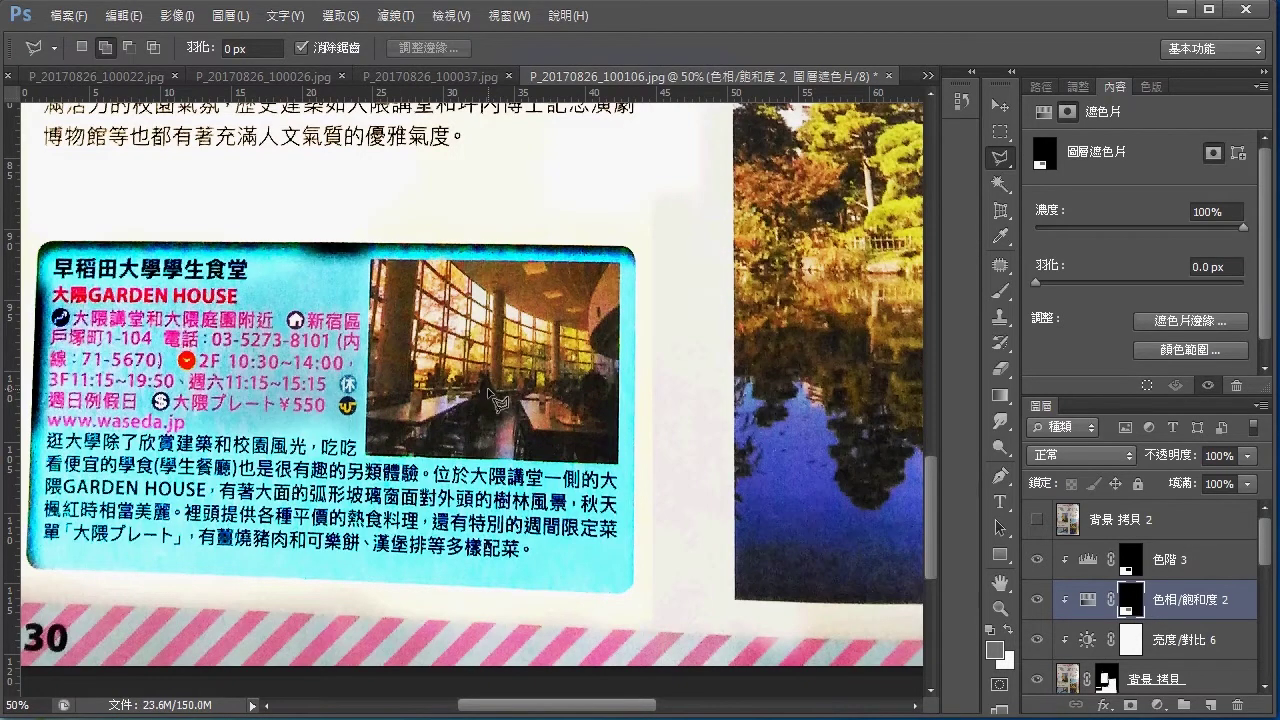
pyautogui.scroll(1, 715, 585)
pyautogui.moveTo(861, 570); pyautogui.dragTo(640, 565)
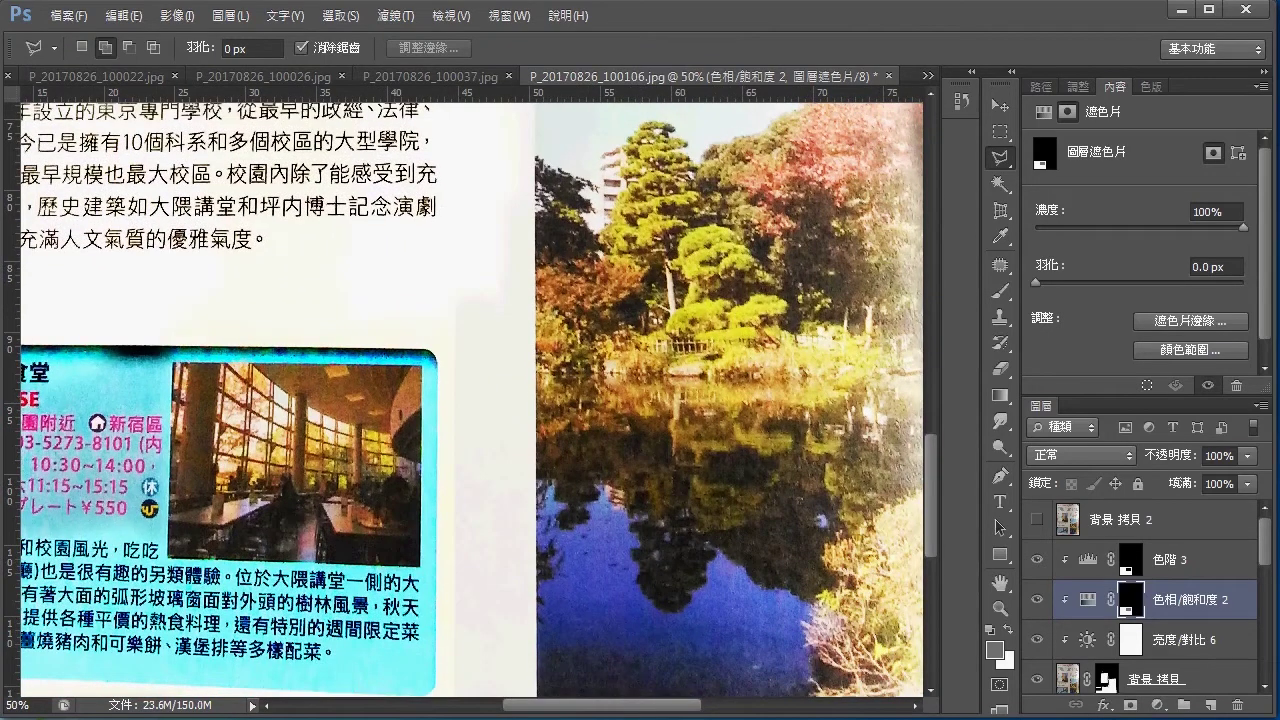
pyautogui.hotkey('ctrl', '-')
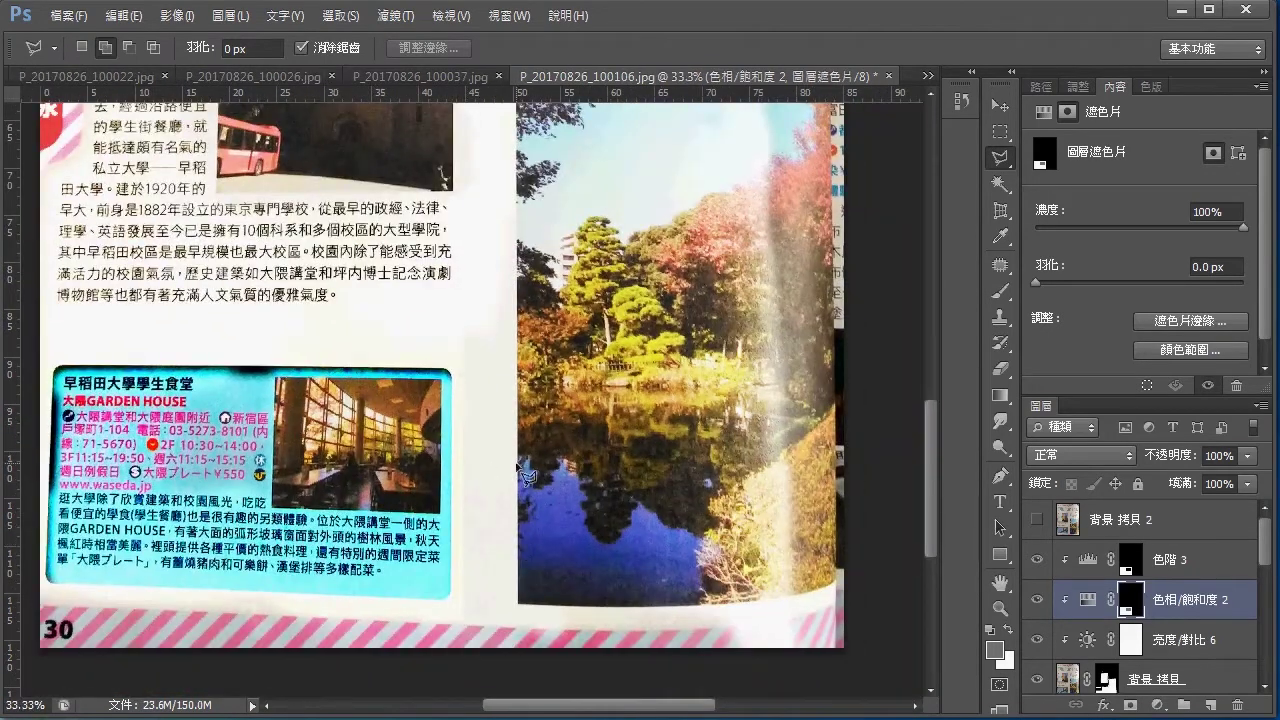
pyautogui.scroll(-1, 1226, 594)
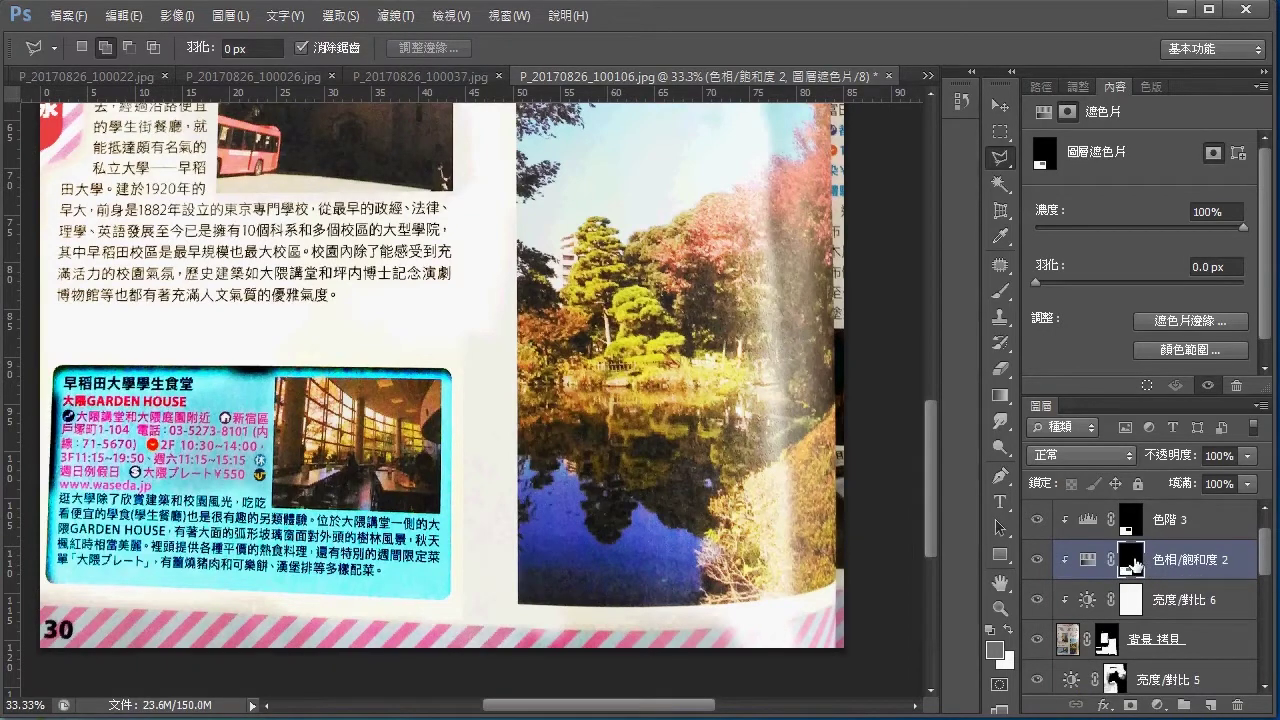
# Set up the mask brush with pure black at 100% opacity and hide 色階 3.
pyautogui.click(1001, 291)
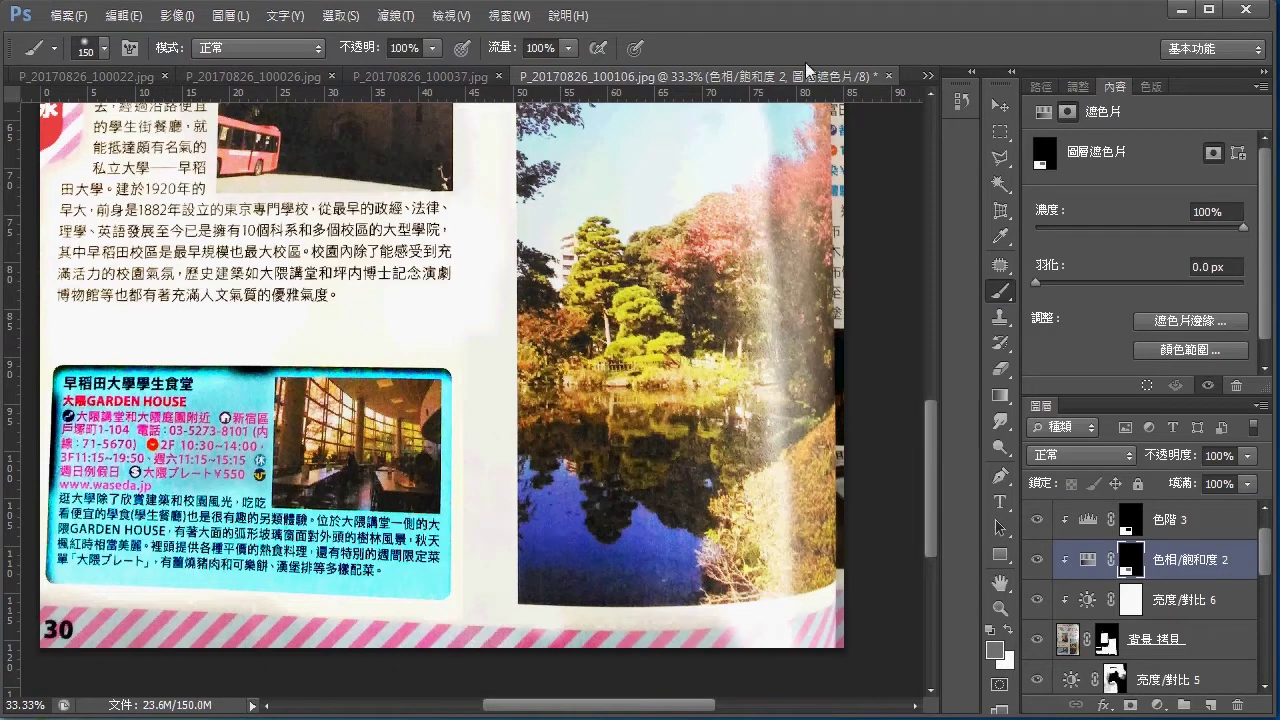
pyautogui.press('x')
pyautogui.click(1036, 518)
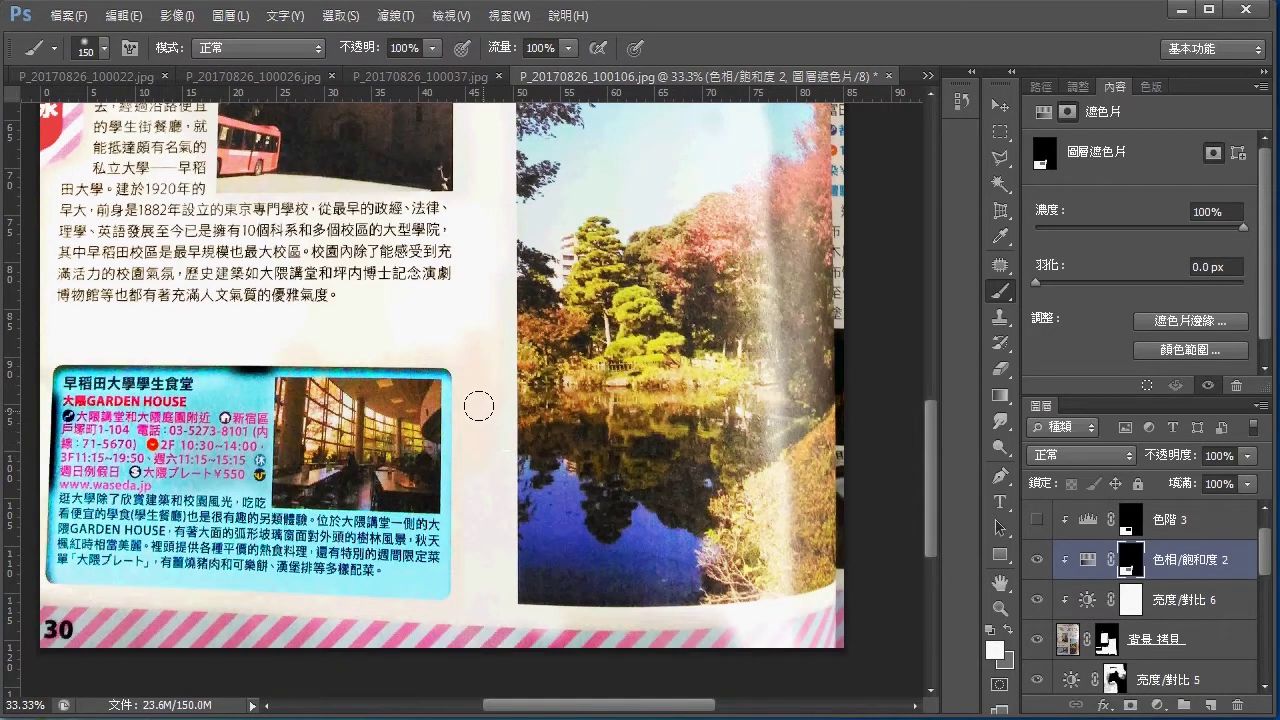
pyautogui.press('2')
pyautogui.press('x')
pyautogui.click(996, 650)
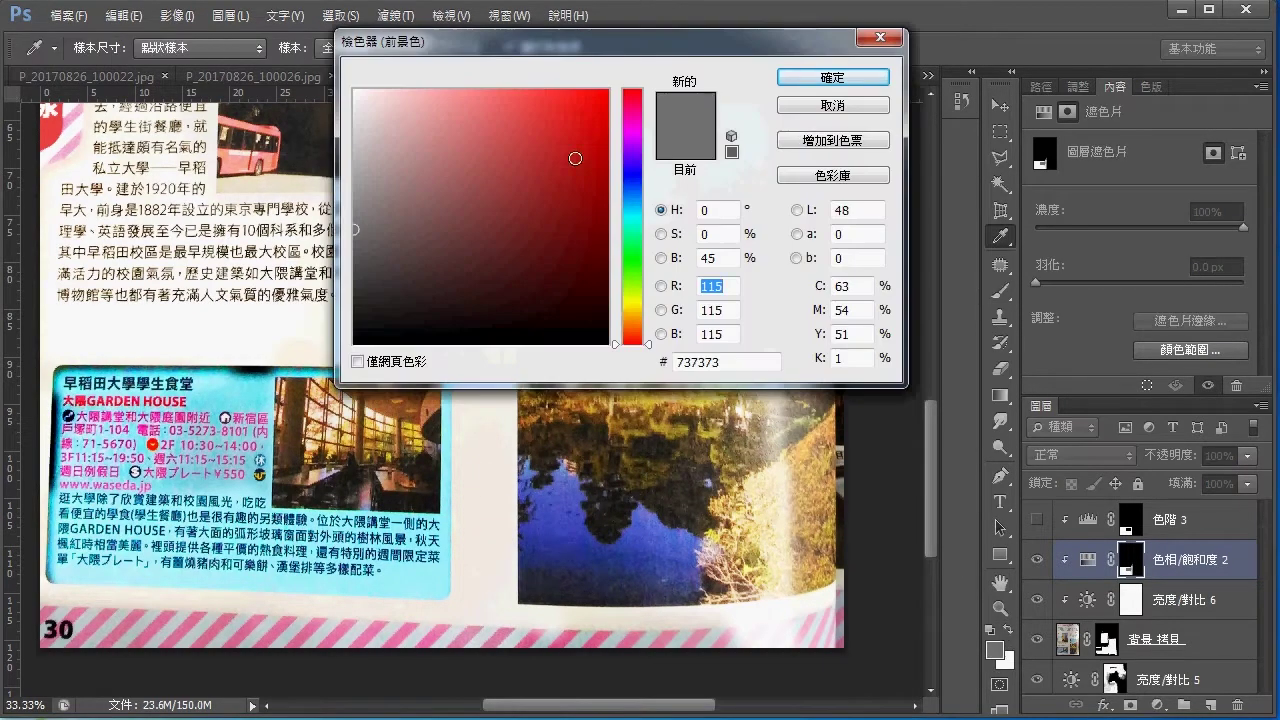
pyautogui.moveTo(575, 158); pyautogui.dragTo(324, 407)
pyautogui.click(810, 78)
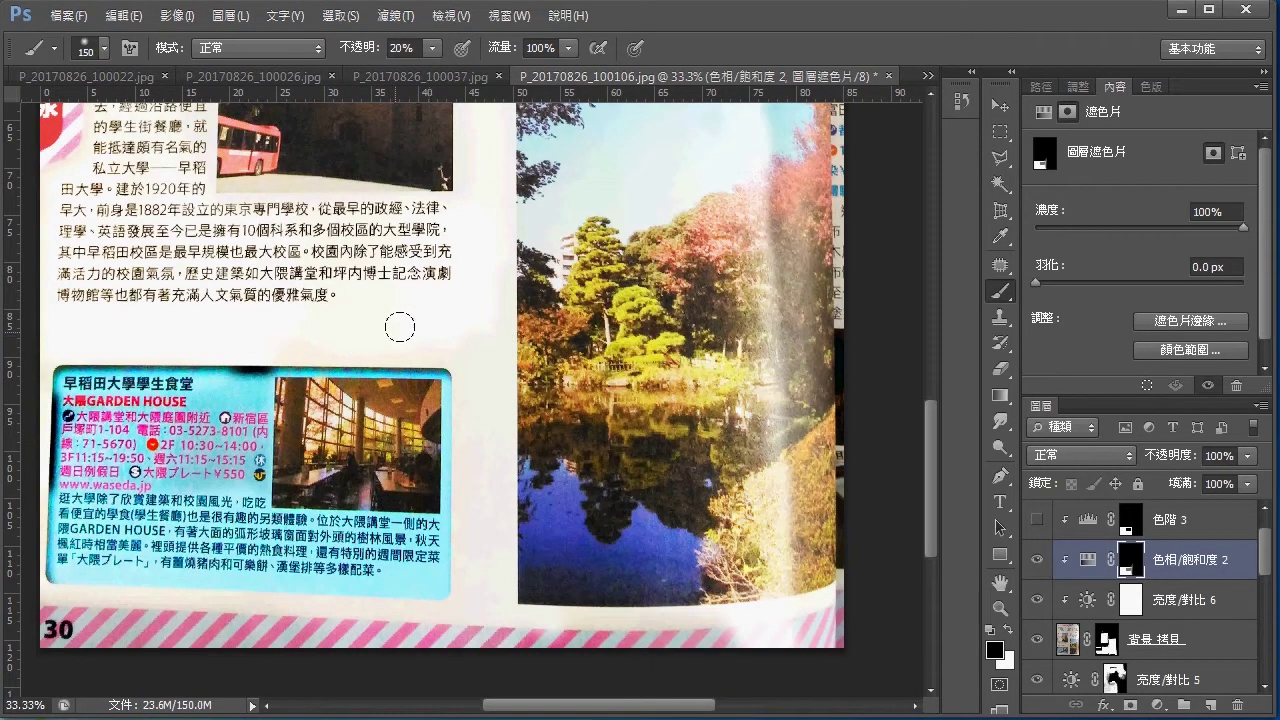
pyautogui.press('0')
# Show 色階 3 again, delete its mask, and add a new mask from the blue cafeteria box selection.
pyautogui.click(1036, 519)
pyautogui.click(1133, 527)
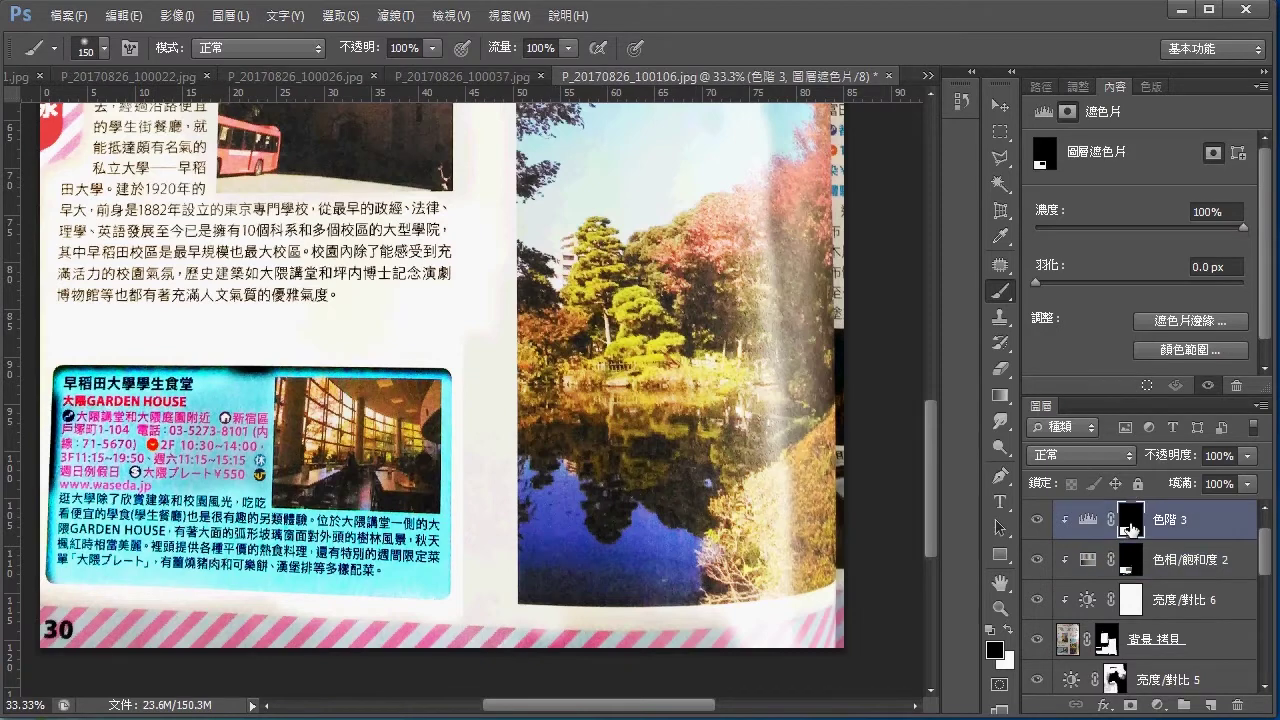
pyautogui.rightClick(1133, 527)
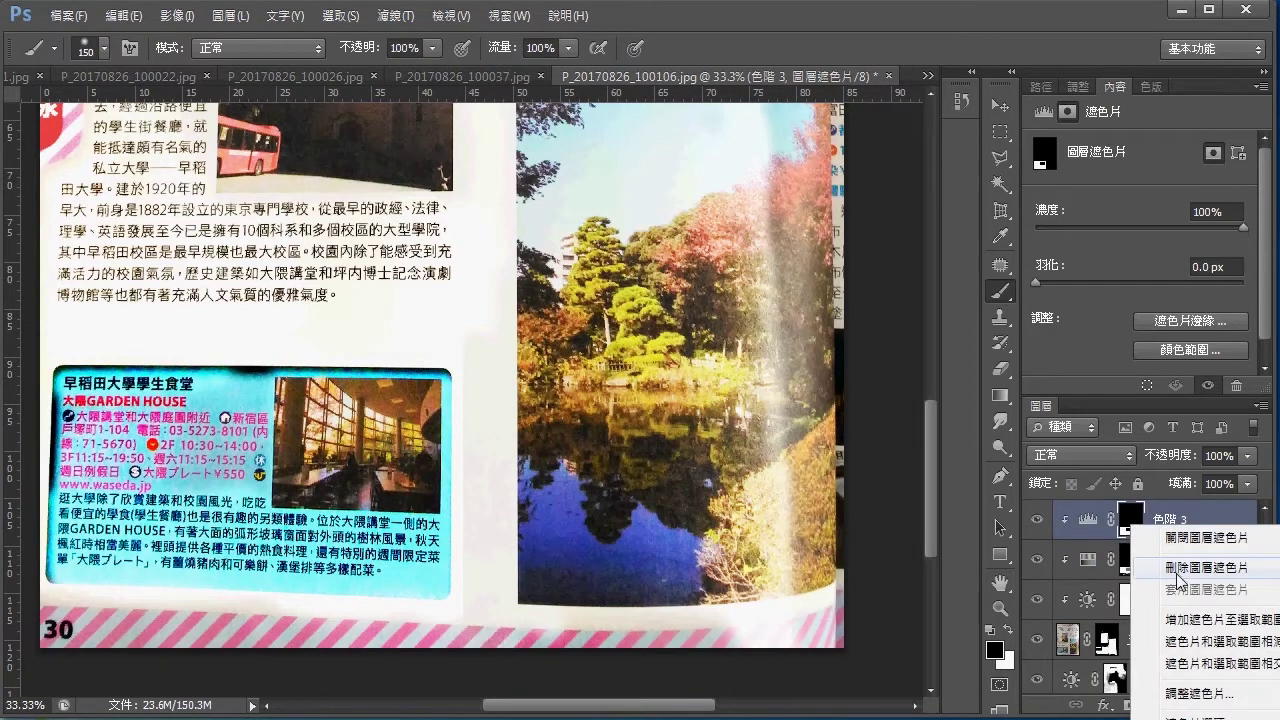
pyautogui.click(1177, 567)
pyautogui.keyDown('ctrl'); pyautogui.click(1127, 560); pyautogui.keyUp('ctrl')
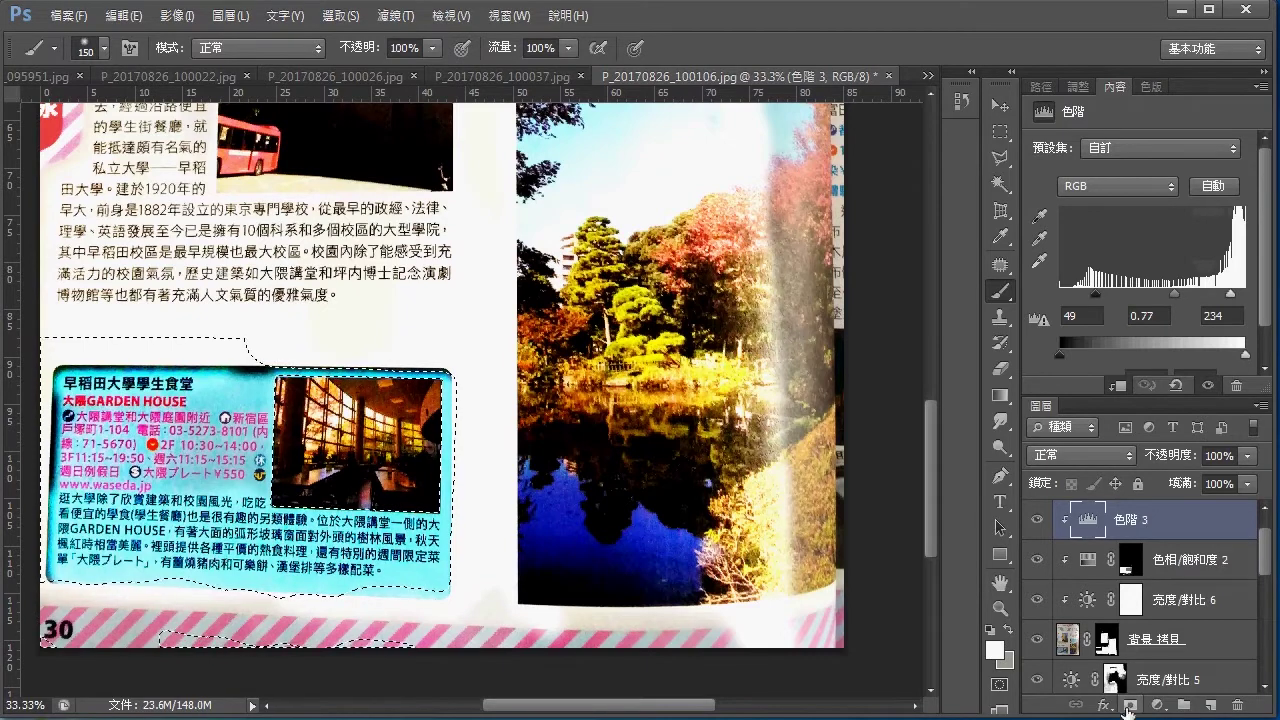
pyautogui.click(1128, 706)
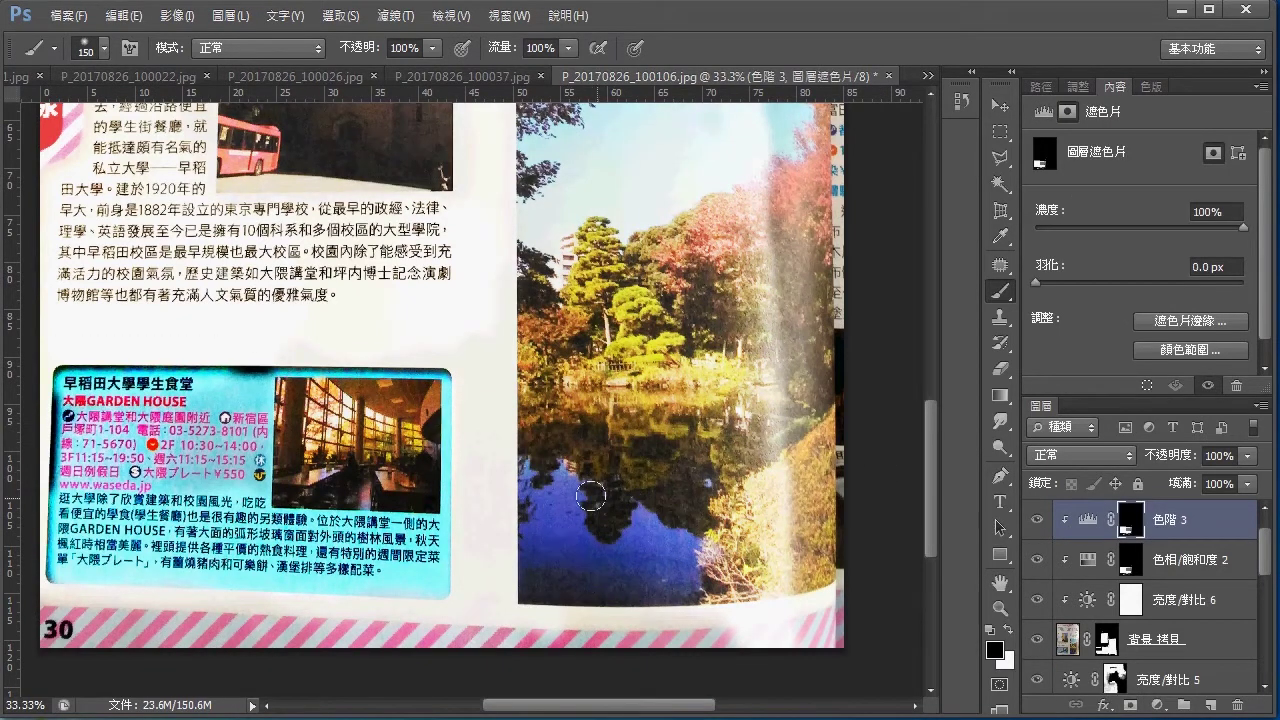
pyautogui.moveTo(630, 478); pyautogui.dragTo(669, 528)
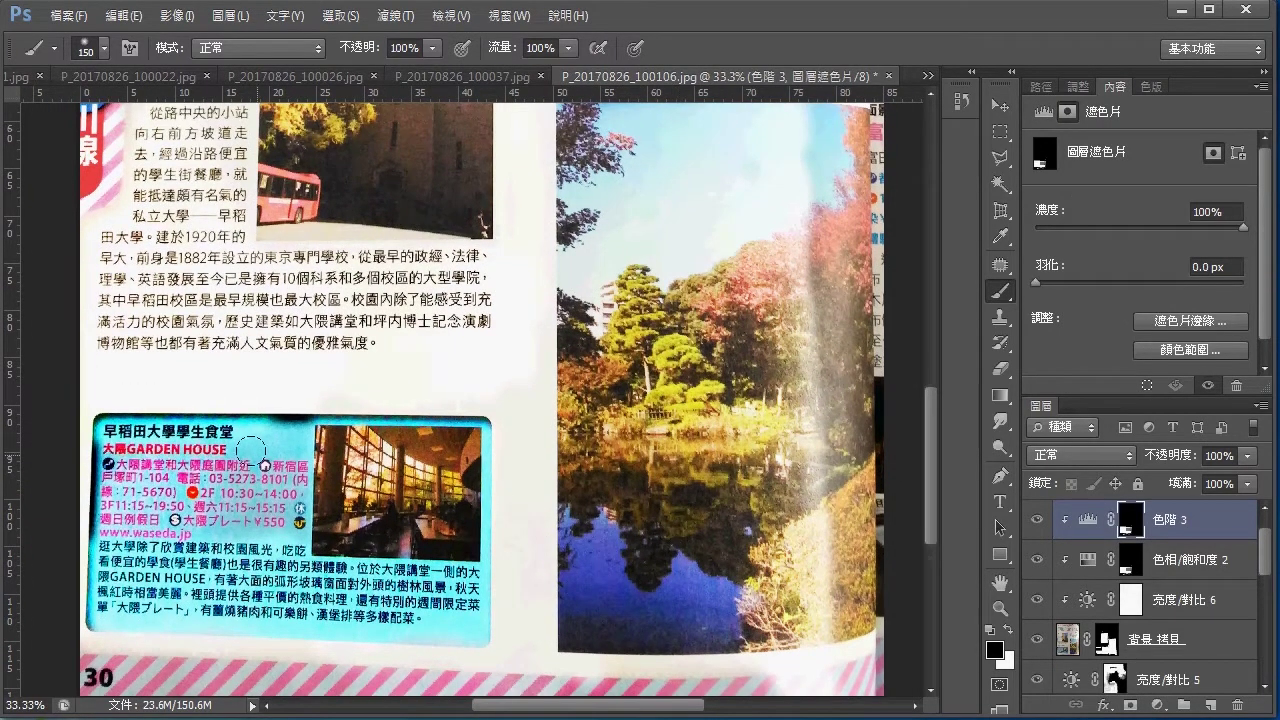
pyautogui.moveTo(345, 513); pyautogui.dragTo(371, 531)
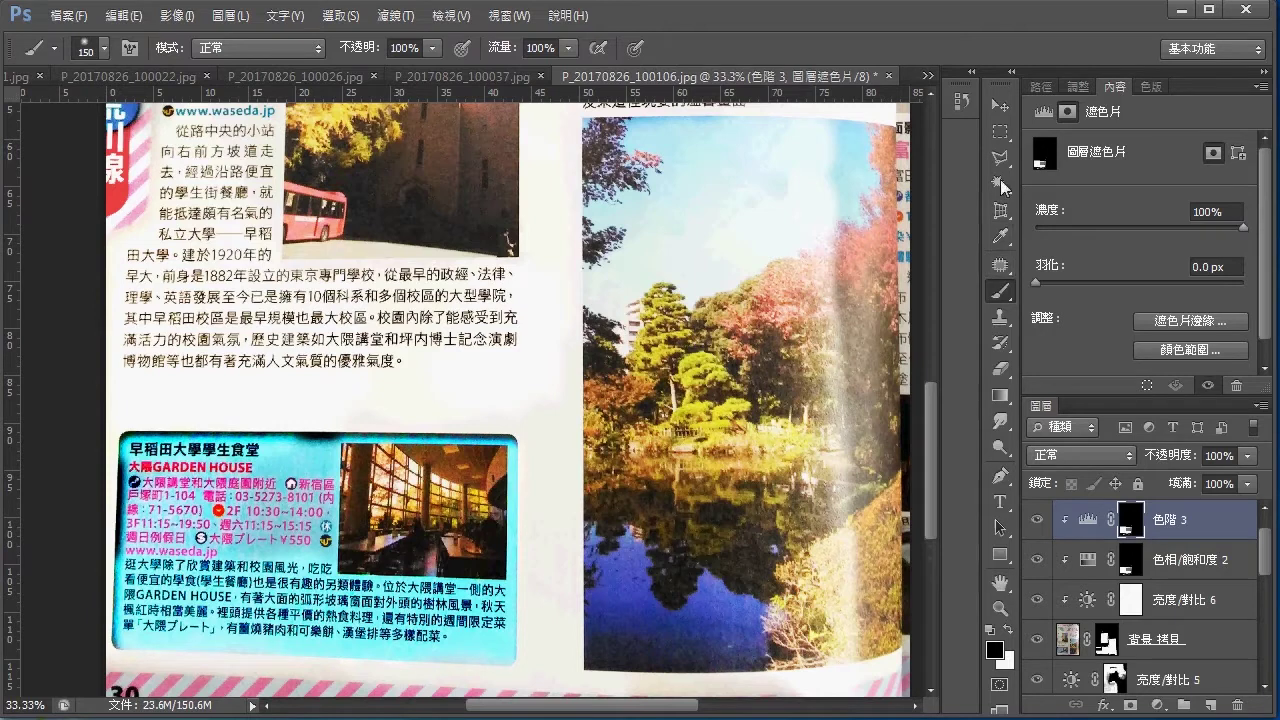
# Outline the blue box's heading and address text with the Patch tool, toggling 亮度/對比 6 to compare.
pyautogui.click(999, 264)
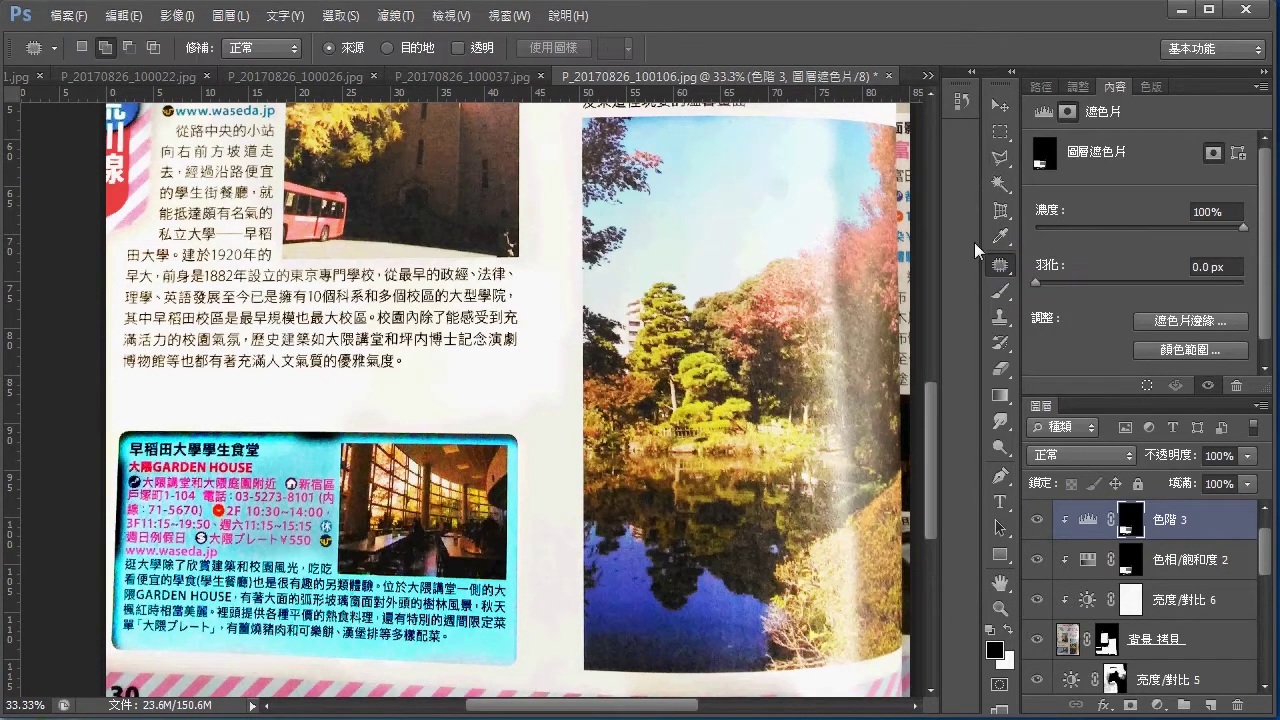
pyautogui.moveTo(198, 472)
pyautogui.mouseDown()
pyautogui.moveTo(243, 568)
pyautogui.moveTo(210, 552)
pyautogui.mouseUp()
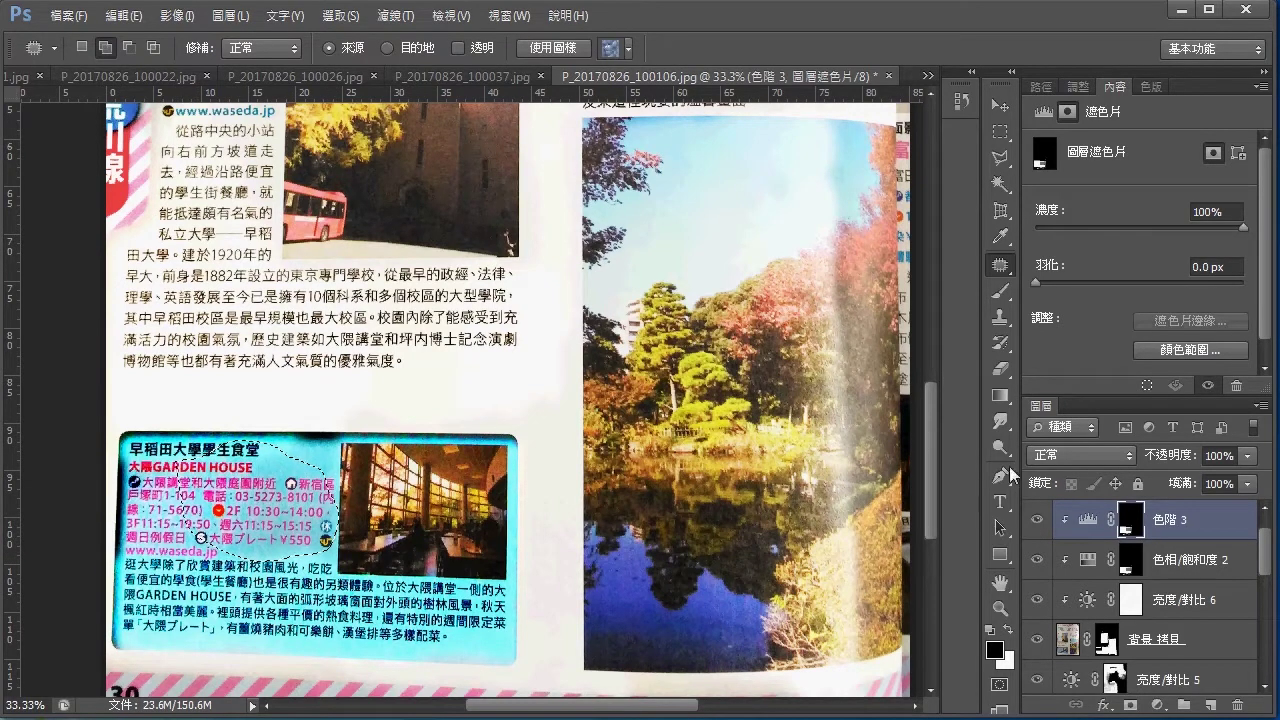
pyautogui.click(1036, 599)
pyautogui.click(1036, 599)
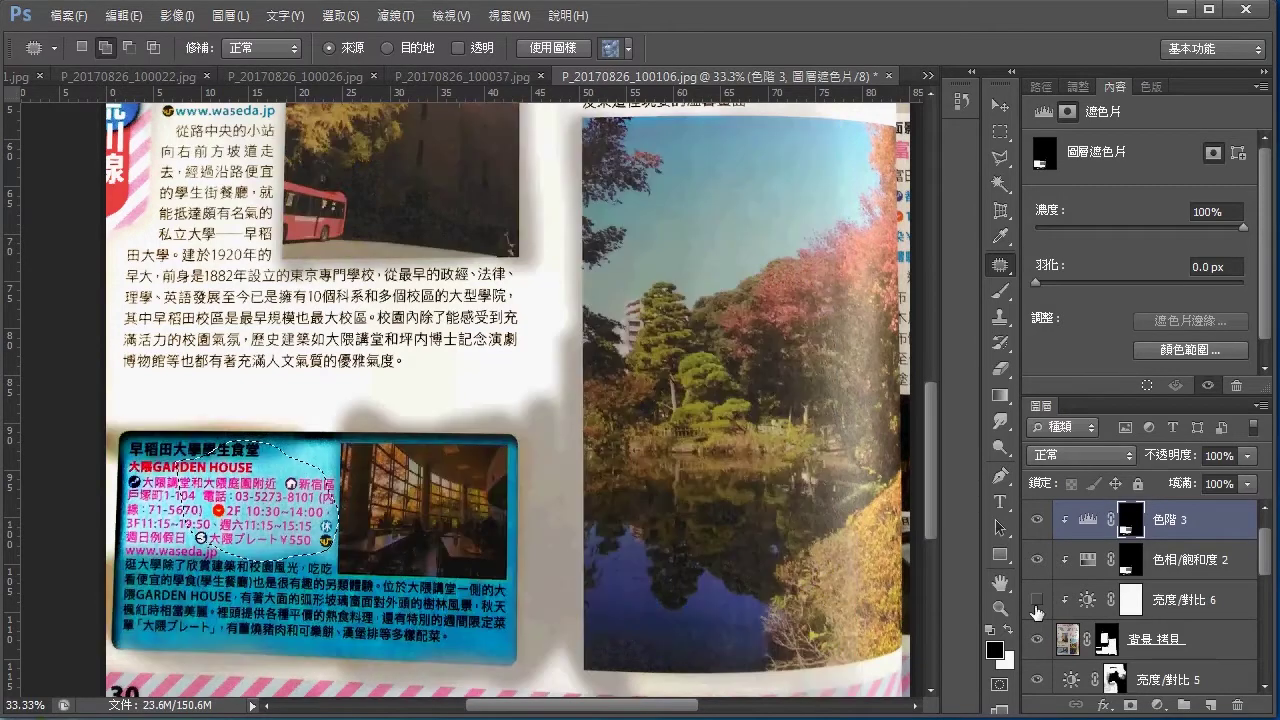
pyautogui.click(1036, 599)
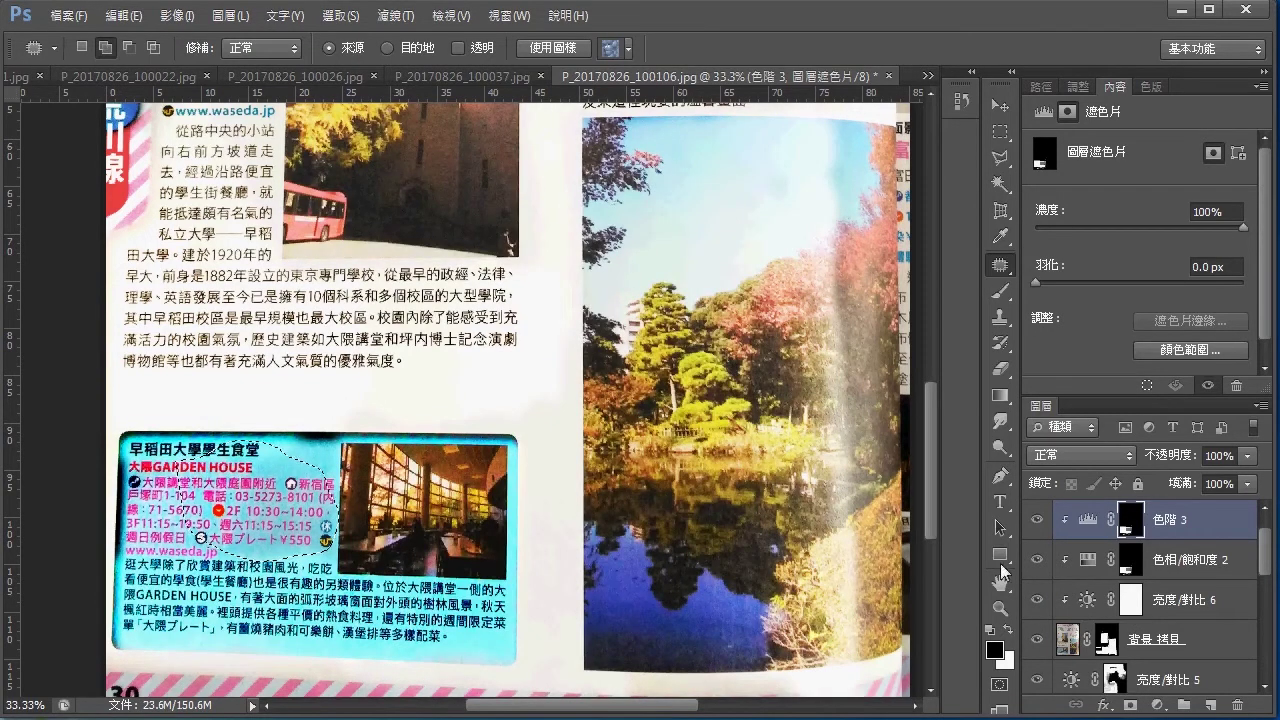
pyautogui.scroll(5, 713, 419)
pyautogui.hscroll(2, 713, 419)
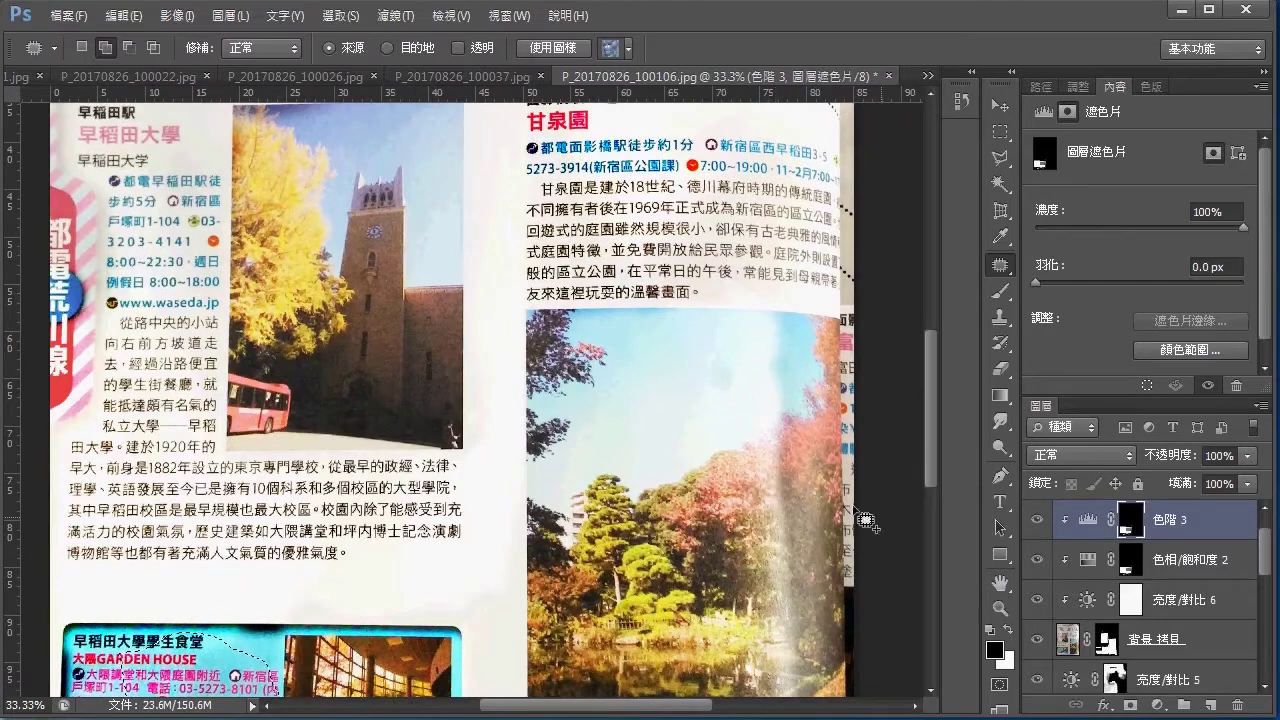
pyautogui.scroll(-7, 614, 423)
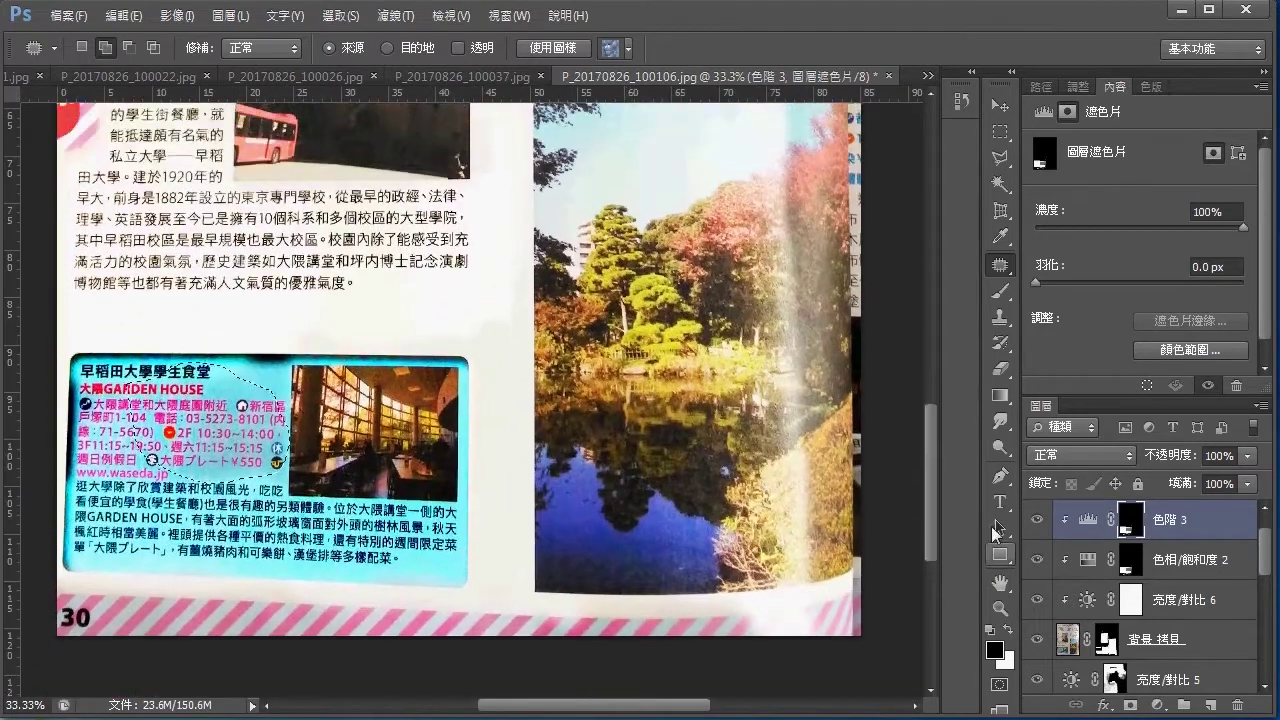
pyautogui.scroll(3, 666, 486)
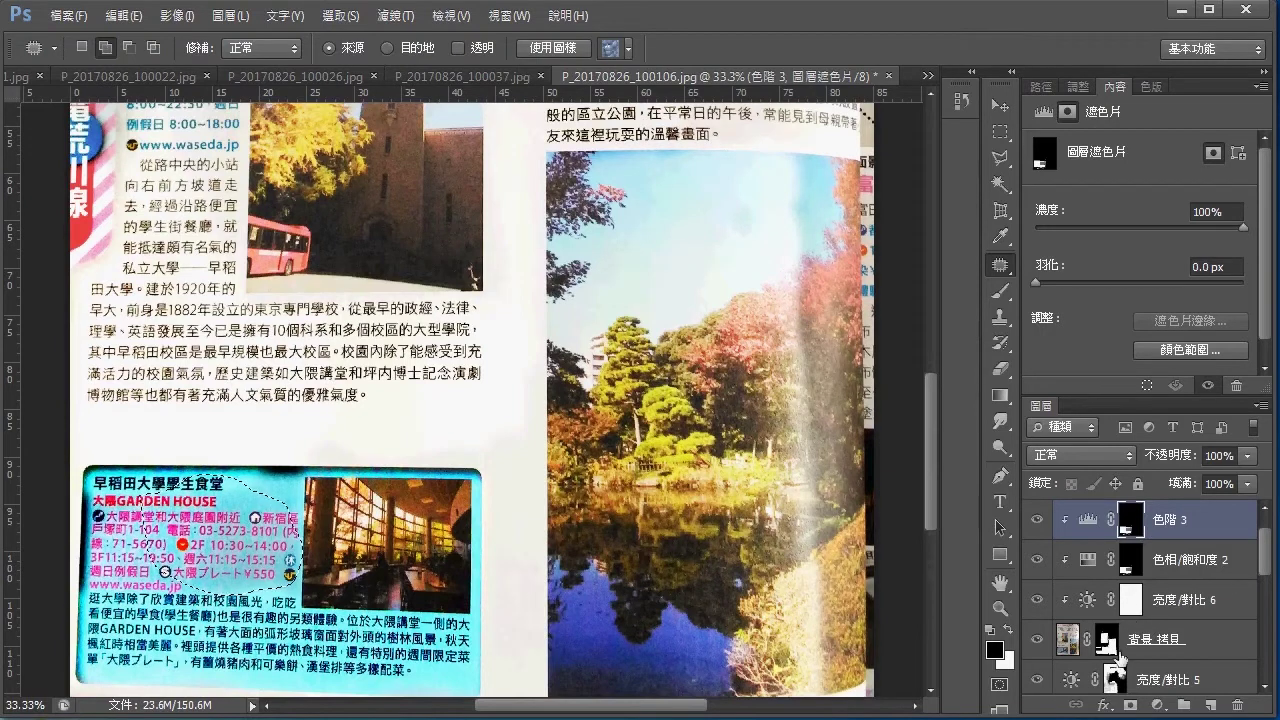
pyautogui.scroll(-3, 635, 450)
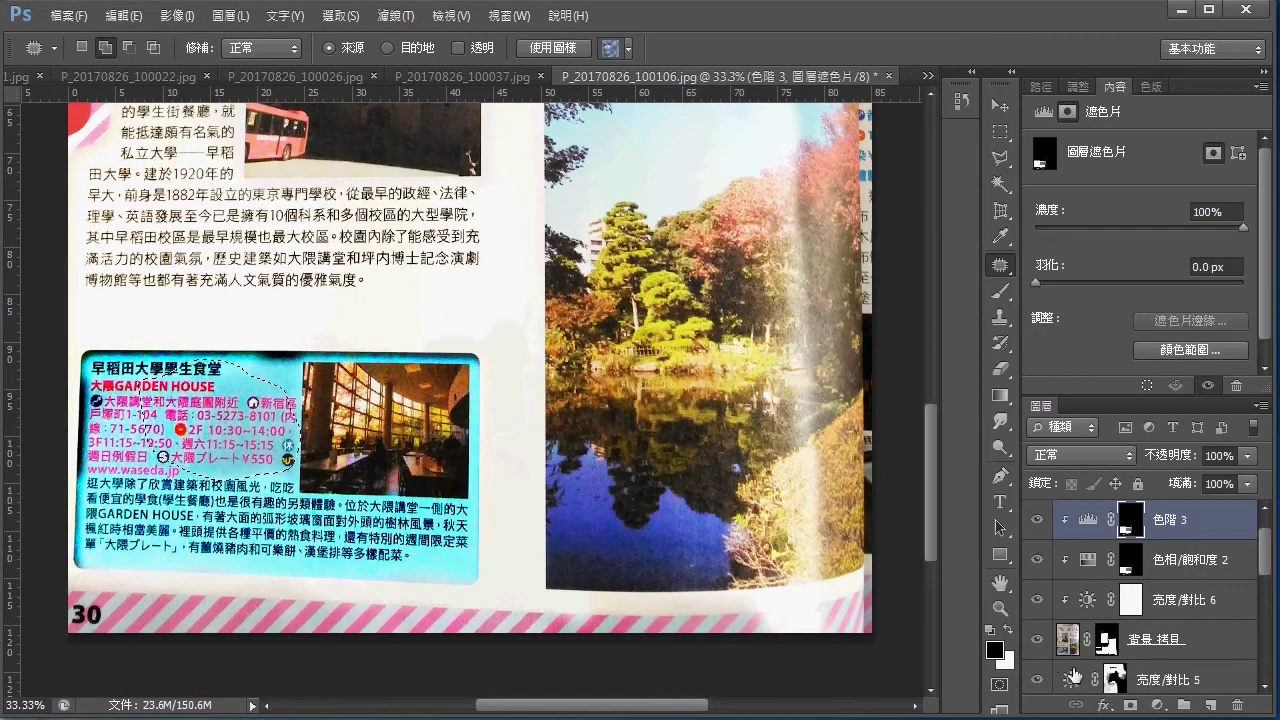
# Add a Brightness/Contrast 7 adjustment layer and raise its brightness to 14.
pyautogui.click(1157, 705)
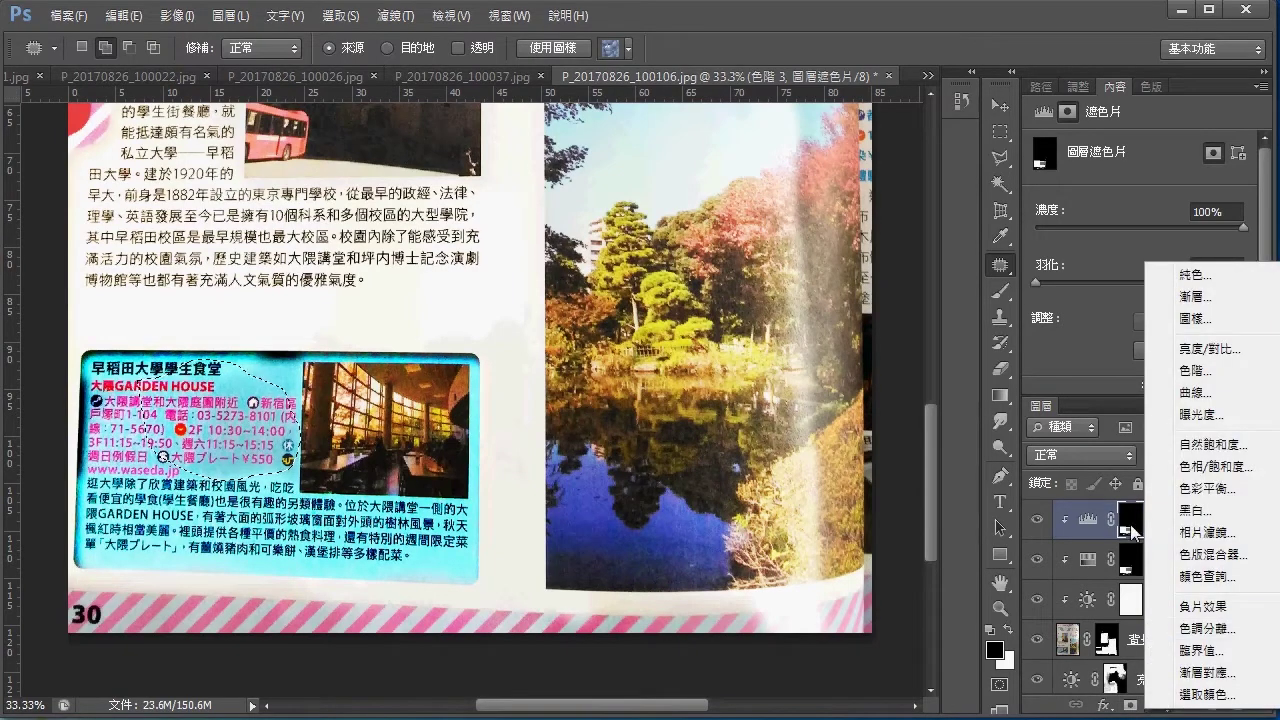
pyautogui.click(1232, 362)
pyautogui.moveTo(1143, 195); pyautogui.dragTo(1149, 195)
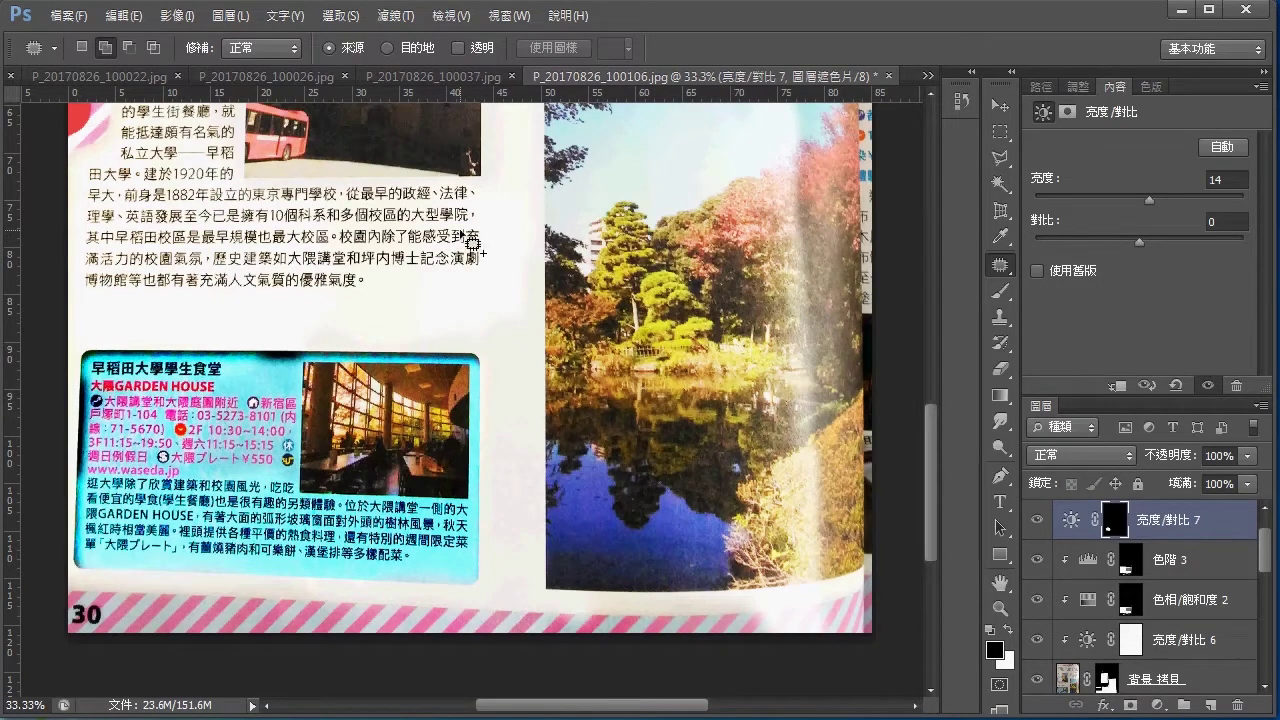
pyautogui.moveTo(651, 395); pyautogui.dragTo(651, 431)
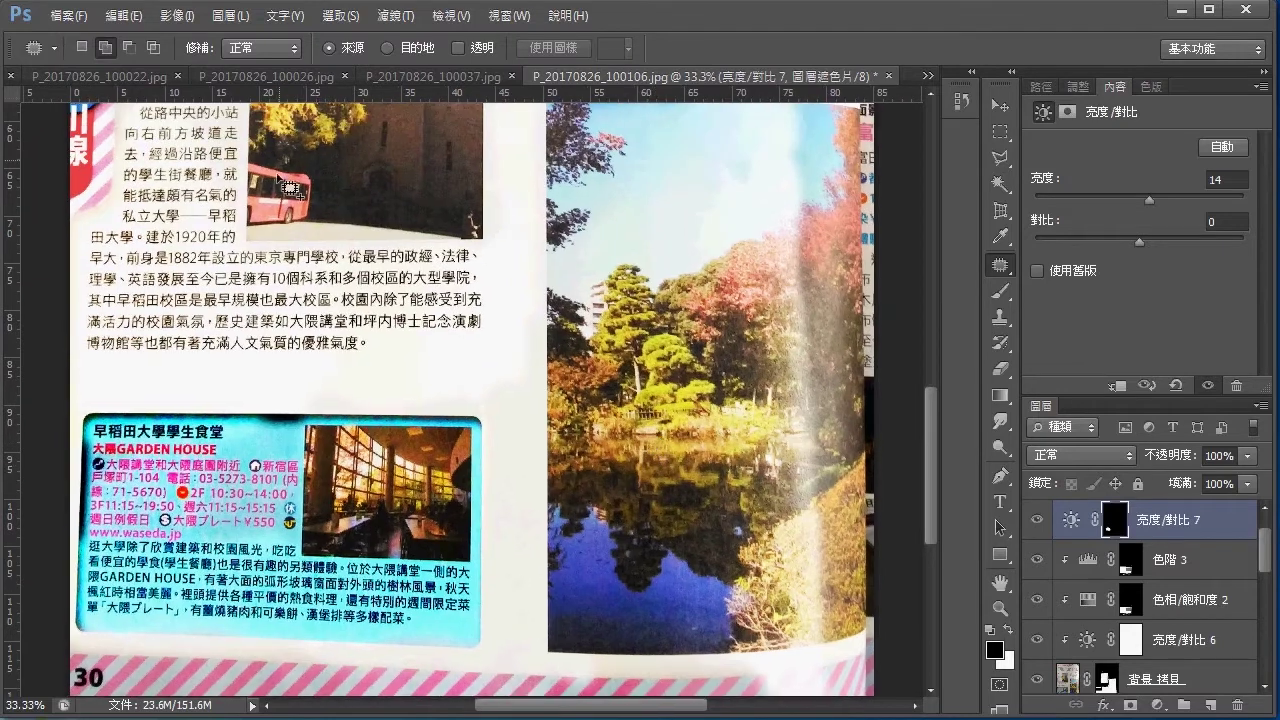
pyautogui.click(412, 20)
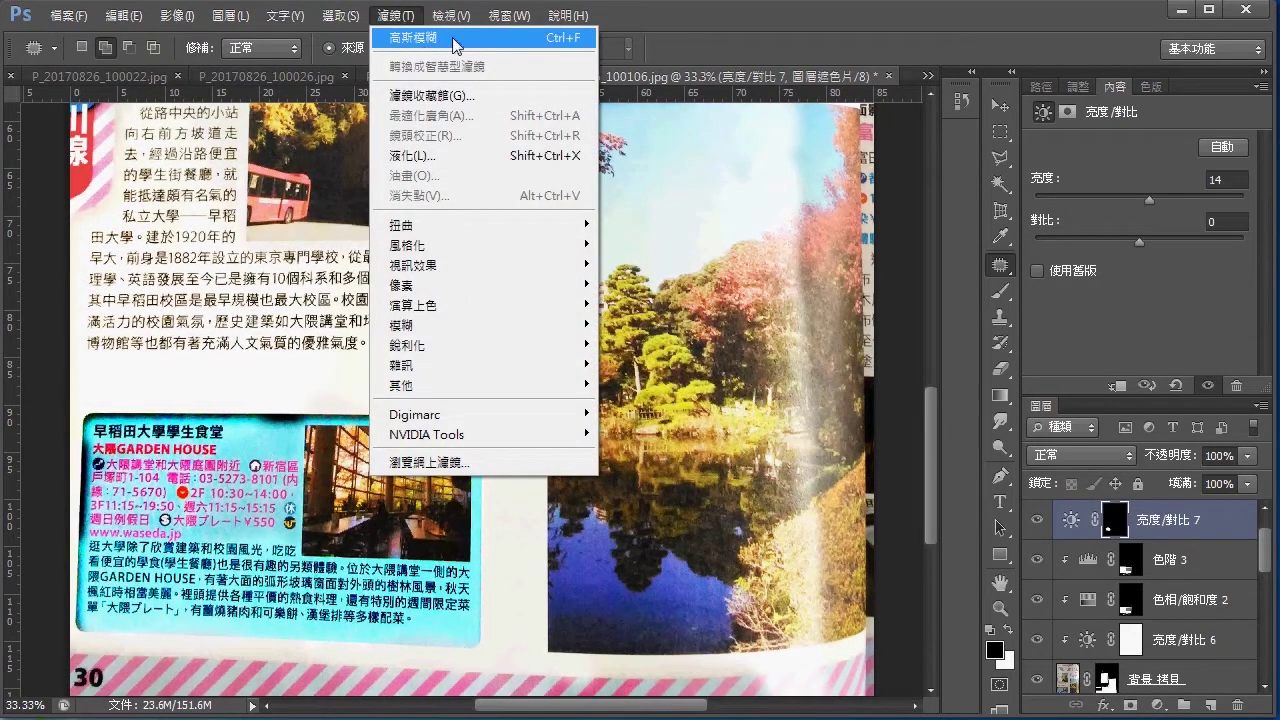
pyautogui.click(808, 40)
pyautogui.scroll(3, 750, 470)
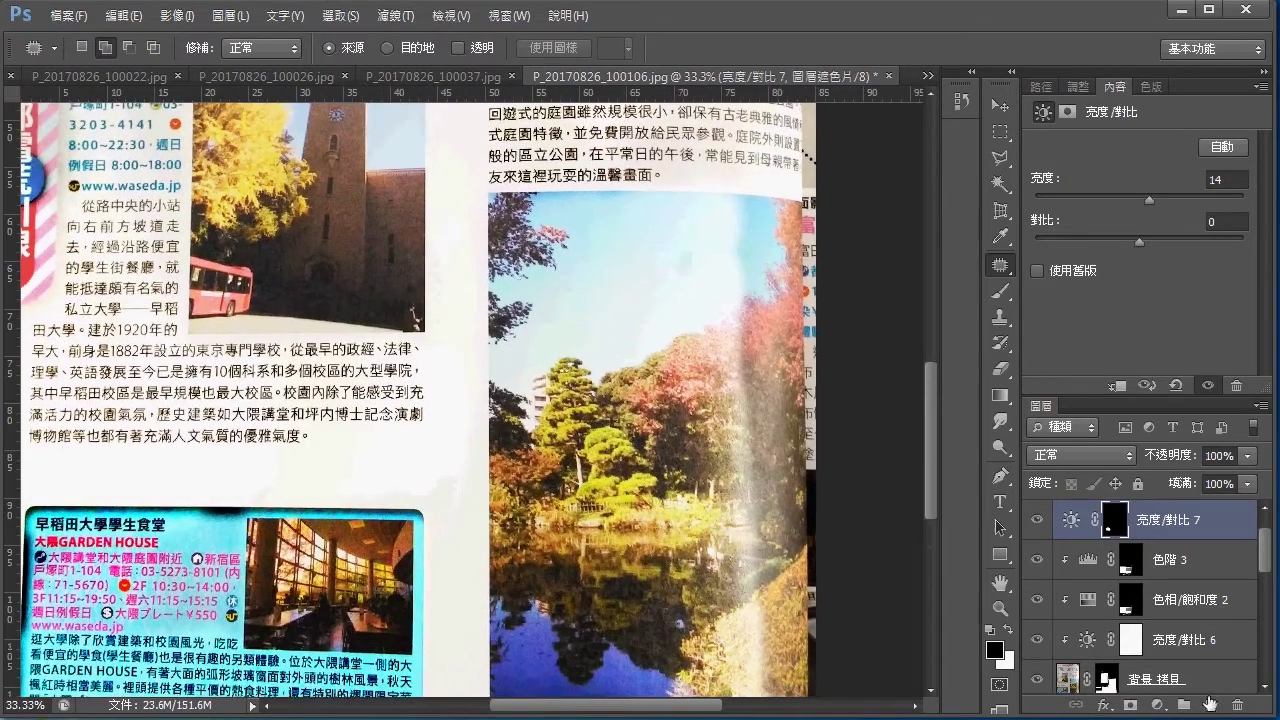
pyautogui.click(1106, 683)
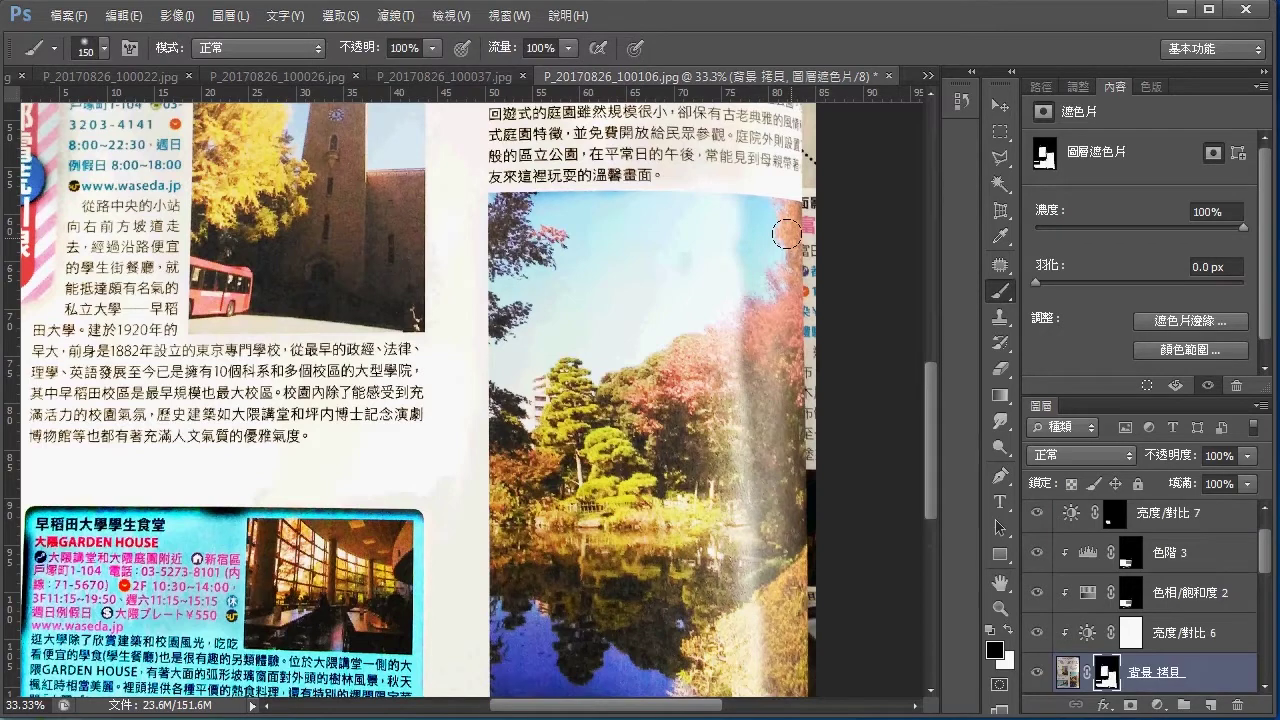
# Paint the haze out of the 背景 拷貝 mask over the pond photo's right-side trees and bank.
pyautogui.moveTo(708, 228)
pyautogui.mouseDown()
pyautogui.moveTo(720, 400)
pyautogui.moveTo(697, 258)
pyautogui.mouseUp()
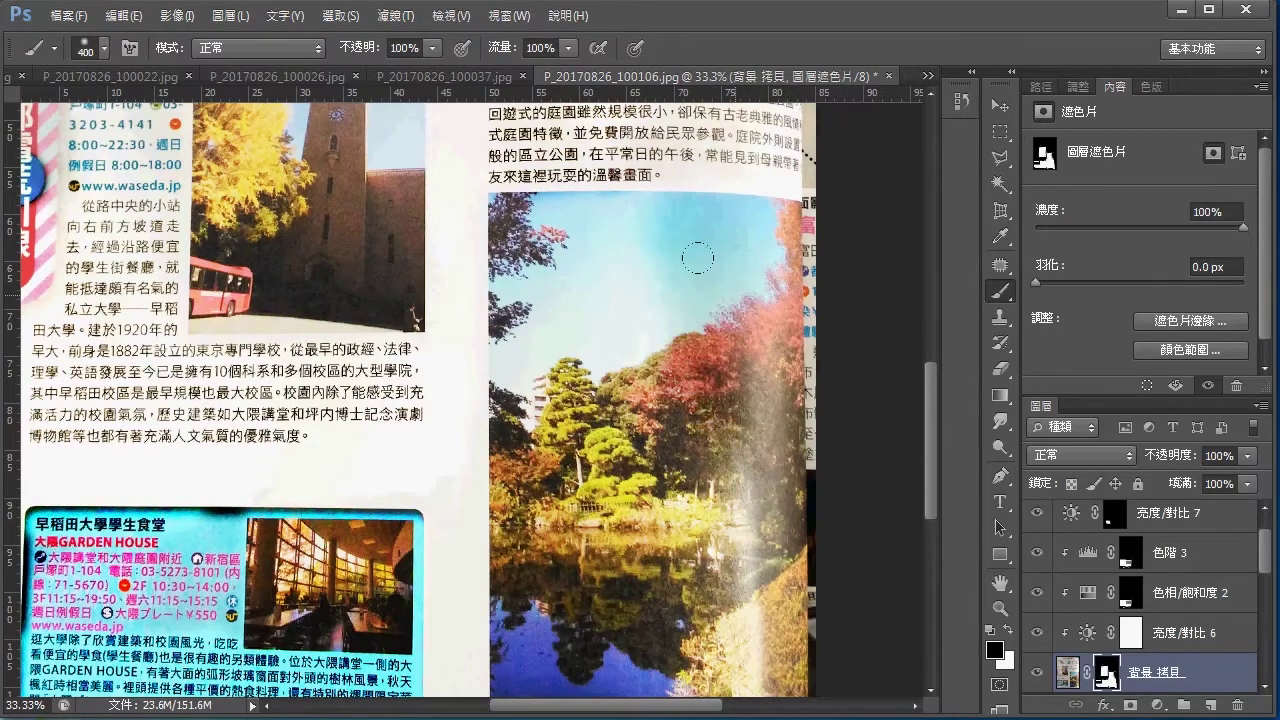
pyautogui.moveTo(612, 155)
pyautogui.mouseDown()
pyautogui.moveTo(630, 420)
pyautogui.moveTo(540, 460)
pyautogui.moveTo(620, 425)
pyautogui.moveTo(596, 308)
pyautogui.mouseUp()
pyautogui.moveTo(690, 340); pyautogui.dragTo(700, 440)
pyautogui.moveTo(704, 205); pyautogui.dragTo(690, 610)
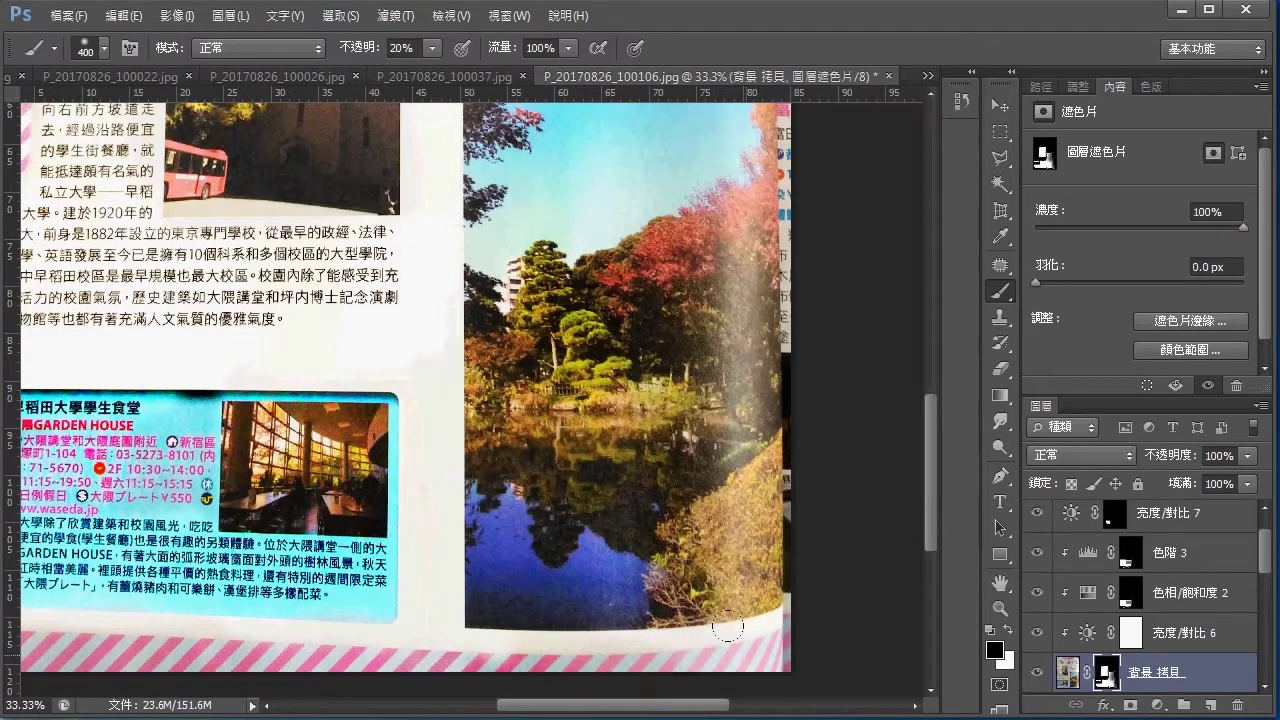
pyautogui.scroll(3, 711, 254)
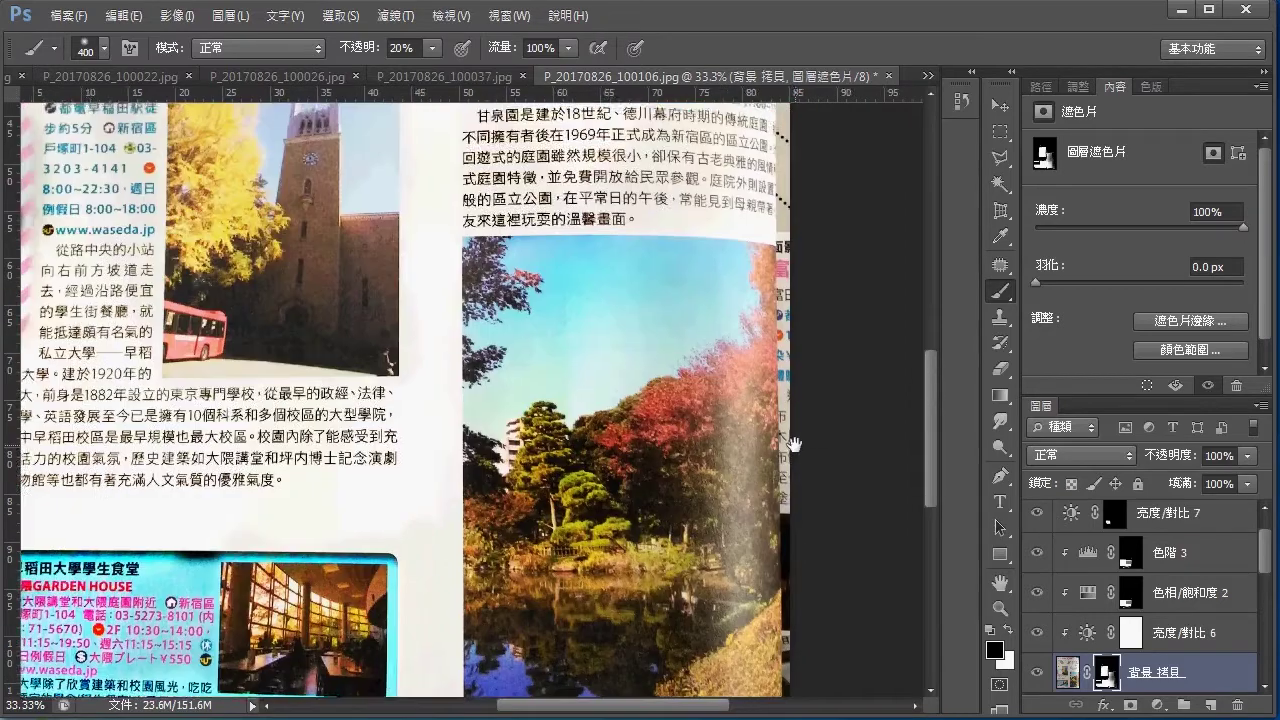
pyautogui.scroll(-4, 790, 400)
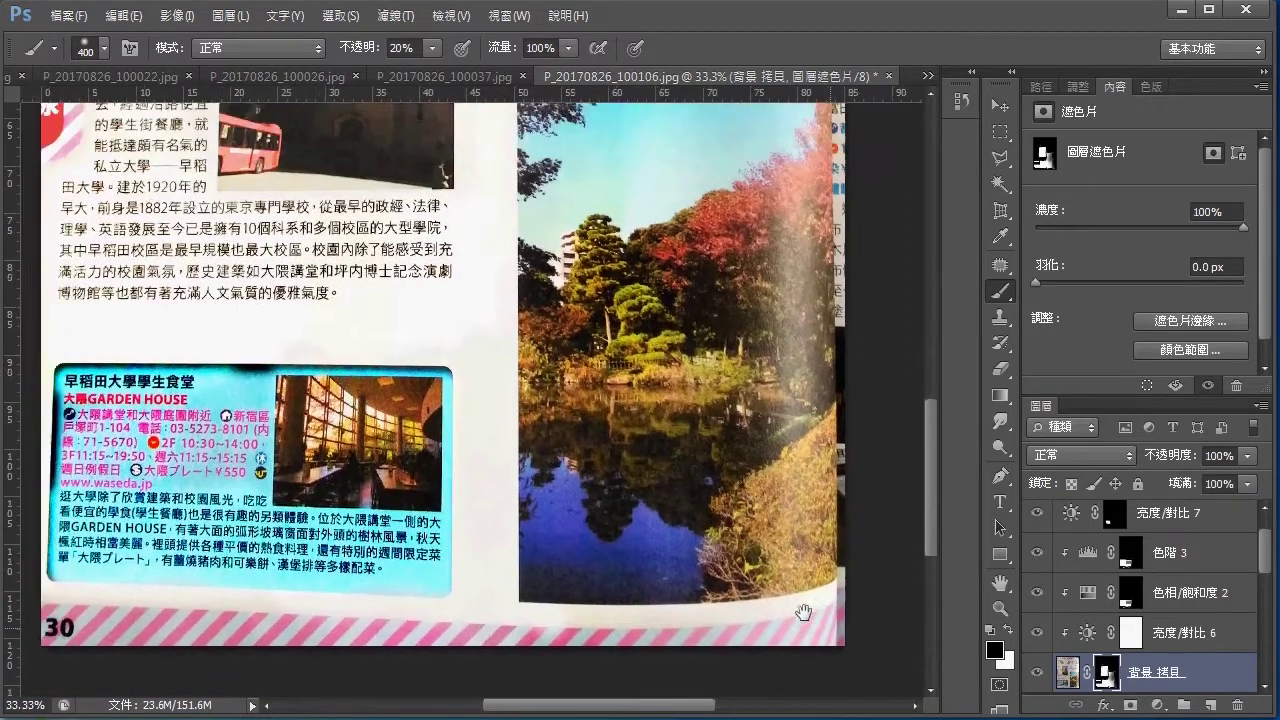
pyautogui.moveTo(803, 612); pyautogui.dragTo(791, 616)
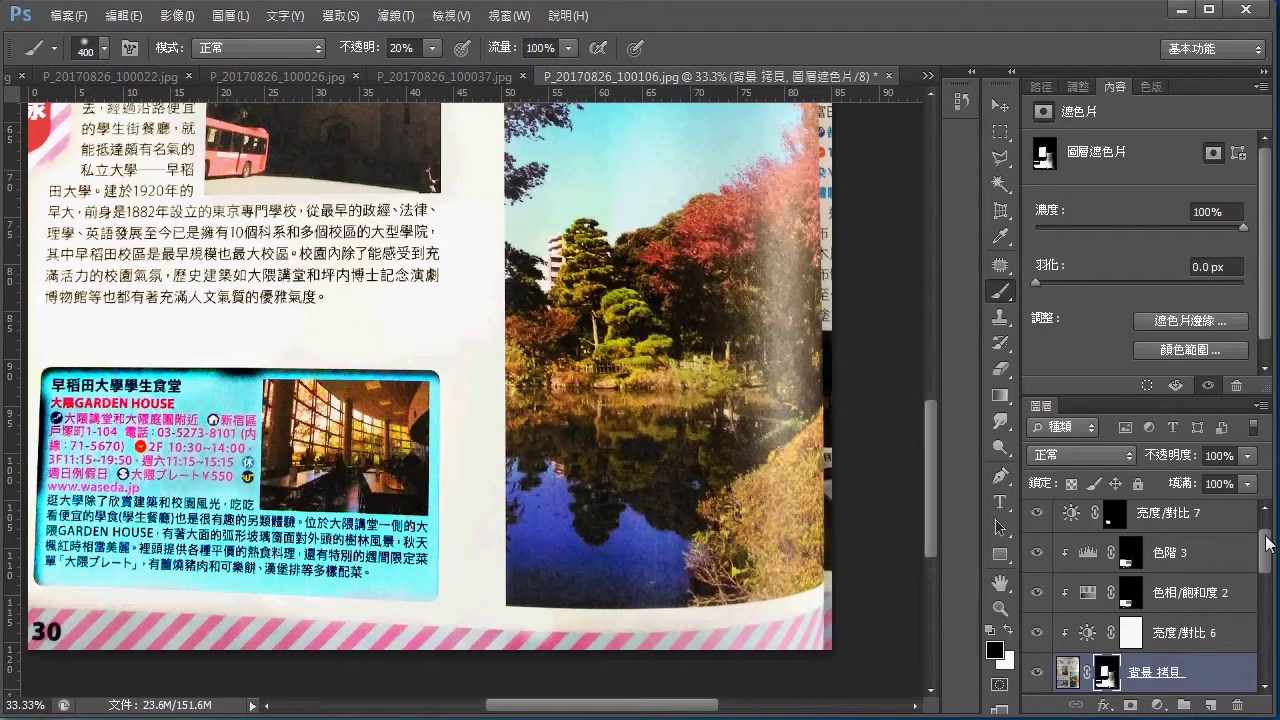
pyautogui.moveTo(1268, 543); pyautogui.dragTo(1273, 510)
# Toggle the unadjusted 背景 拷貝 2 copy to compare, leaving it hidden.
pyautogui.click(1040, 520)
pyautogui.click(1040, 520)
pyautogui.click(1040, 520)
pyautogui.click(1040, 520)
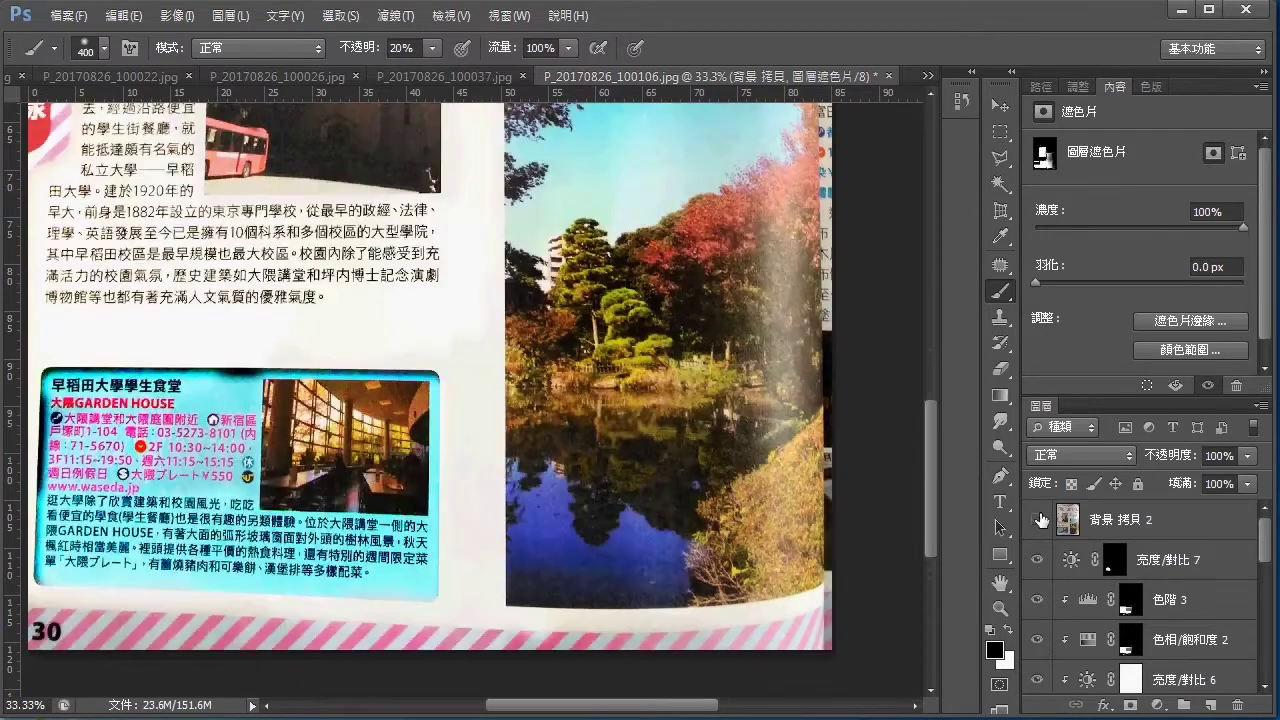
pyautogui.click(1040, 520)
pyautogui.click(1040, 520)
pyautogui.click(1040, 520)
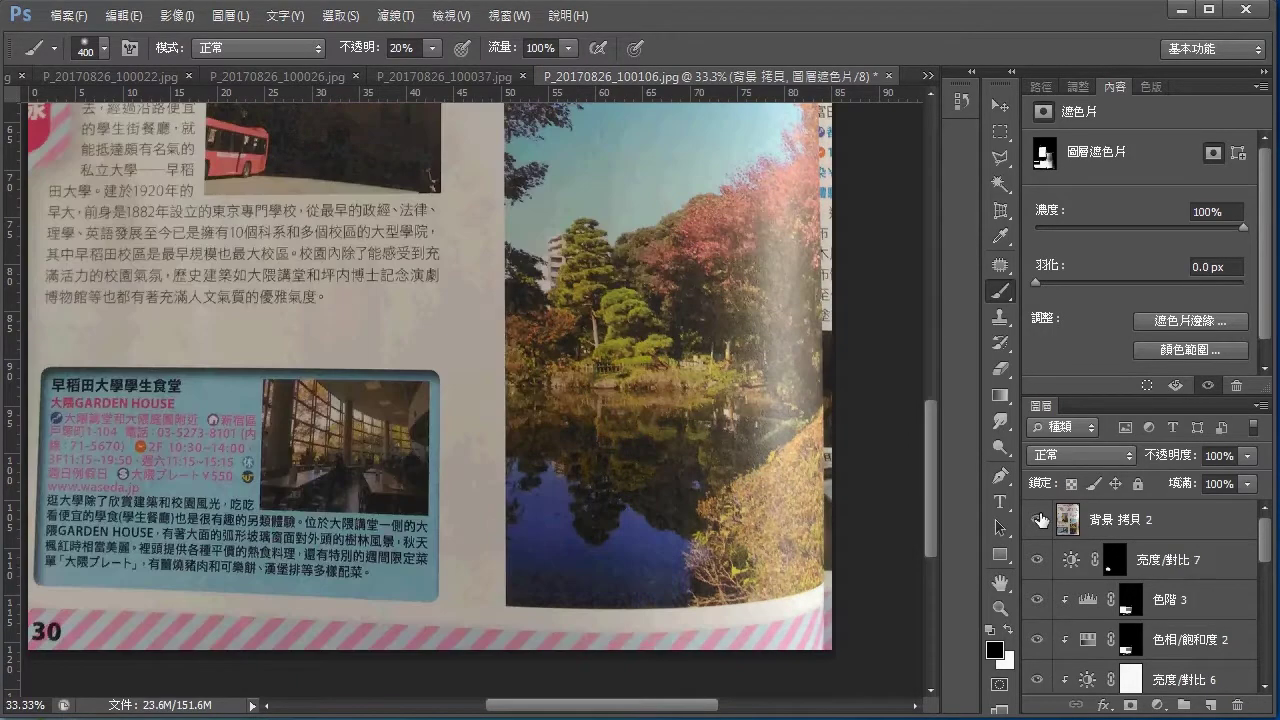
pyautogui.click(1040, 520)
pyautogui.moveTo(590, 492); pyautogui.dragTo(608, 552)
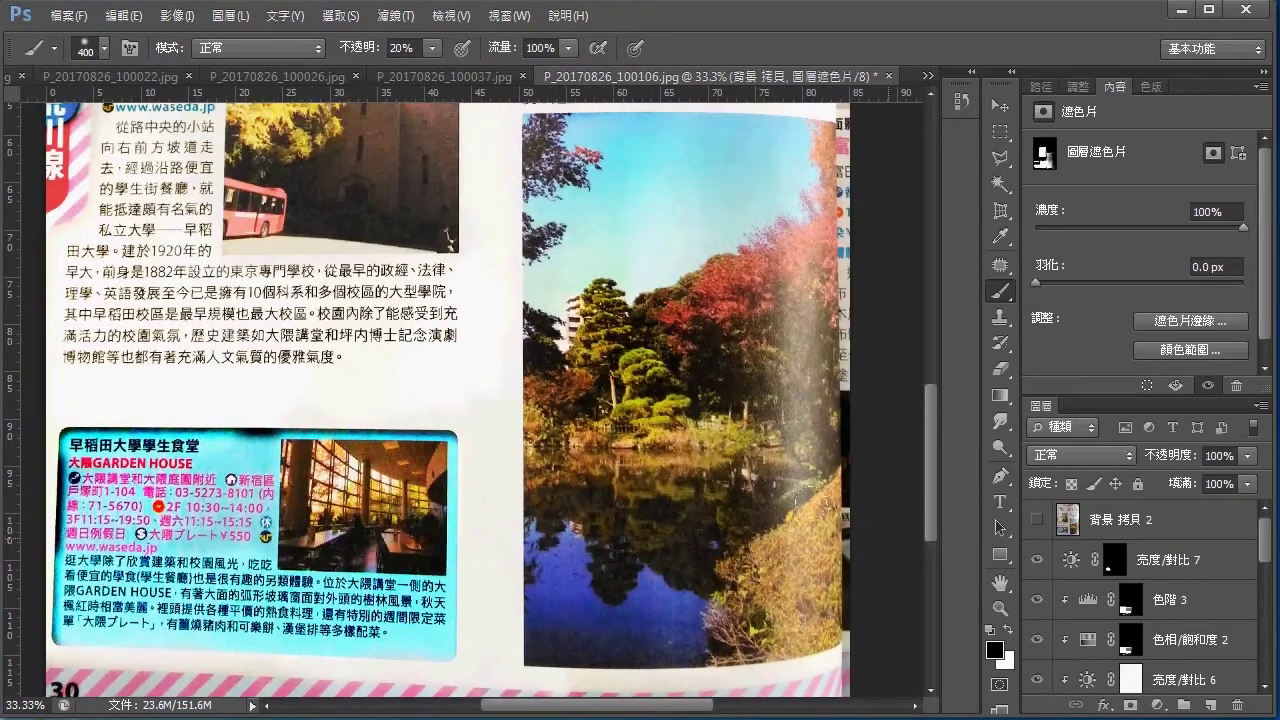
pyautogui.click(1036, 520)
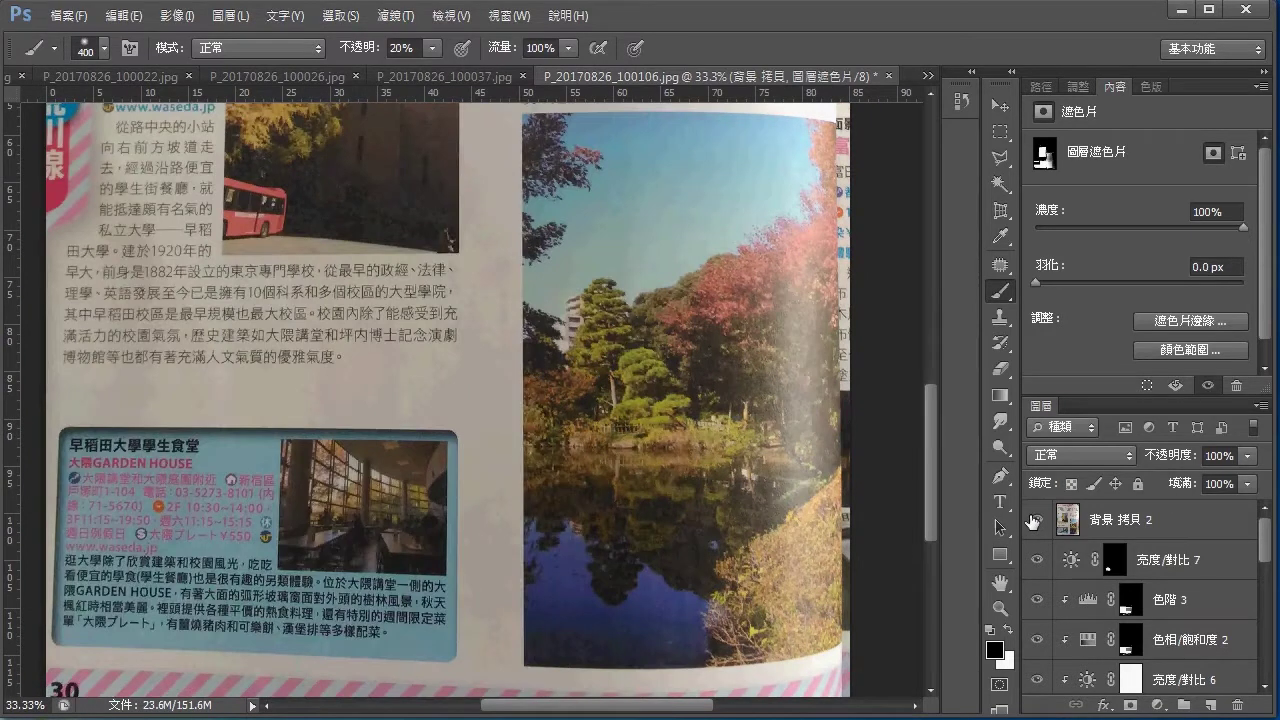
pyautogui.click(1034, 520)
pyautogui.moveTo(608, 274)
pyautogui.mouseDown()
pyautogui.moveTo(585, 617)
pyautogui.moveTo(714, 519)
pyautogui.mouseUp()
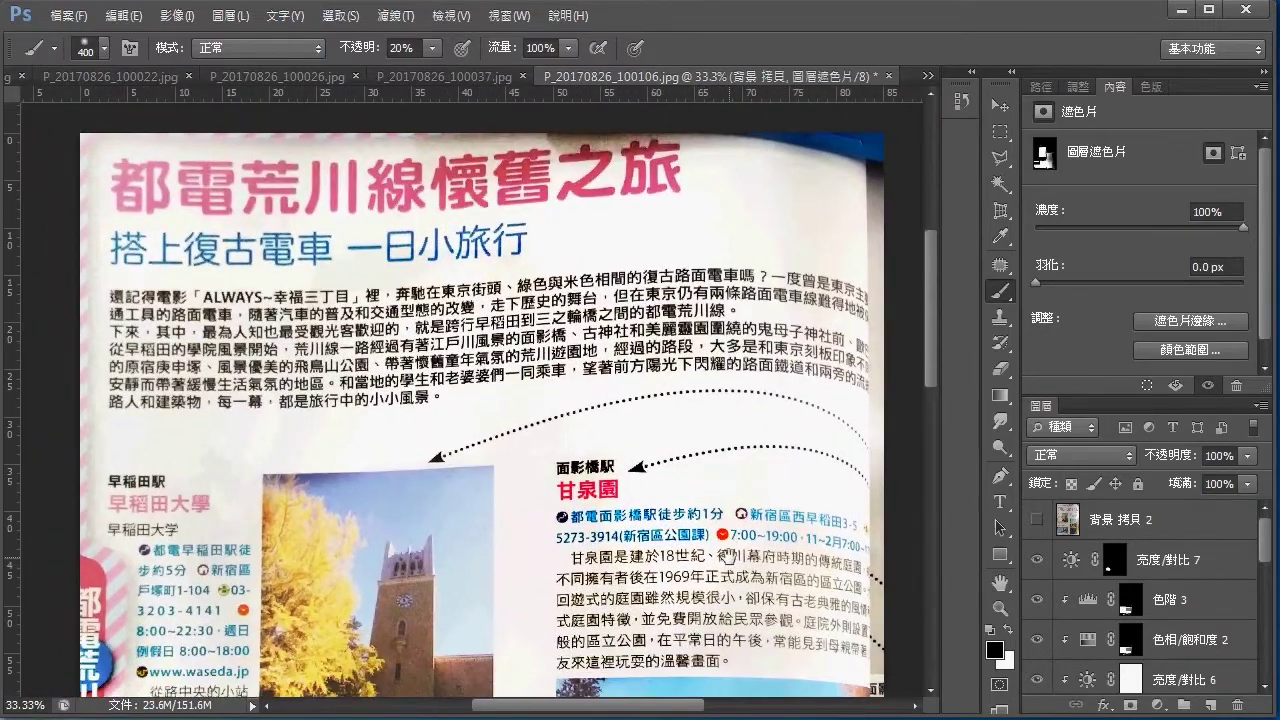
# Select all layers from 背景 拷貝 2 down to 背景, flatten them, and save the page.
pyautogui.hotkey('ctrl', '-')
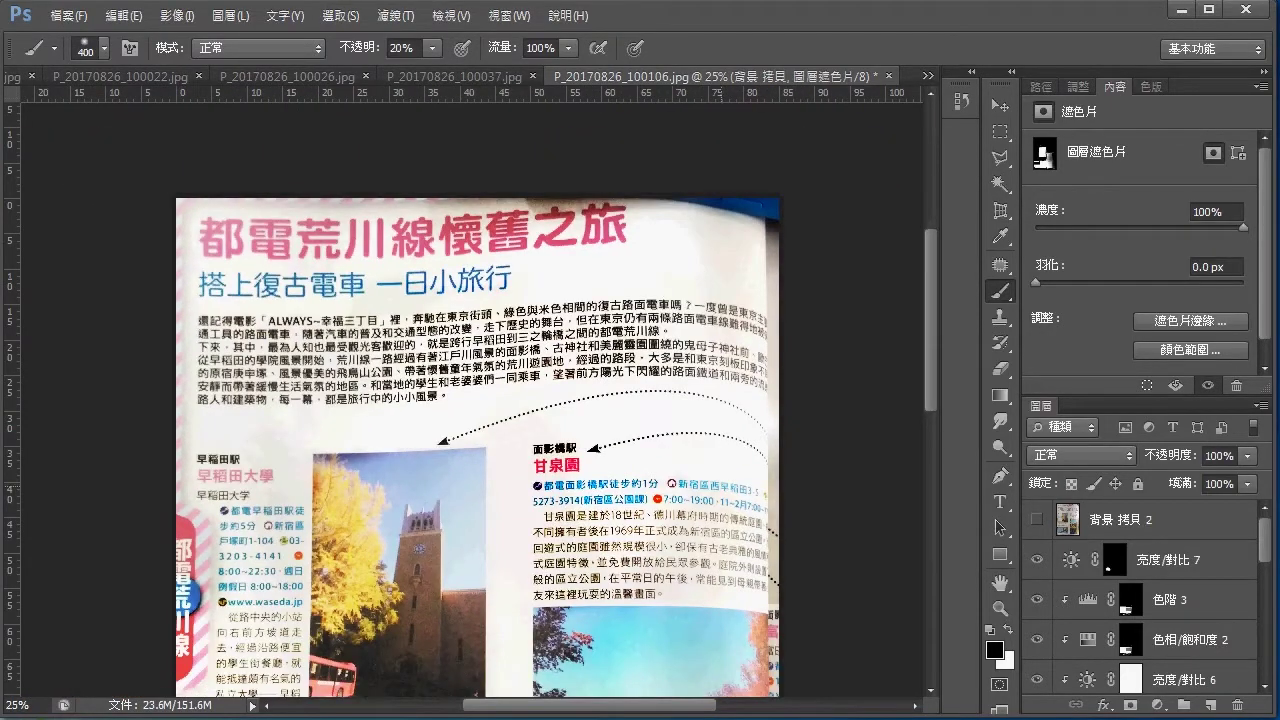
pyautogui.scroll(-5, 690, 347)
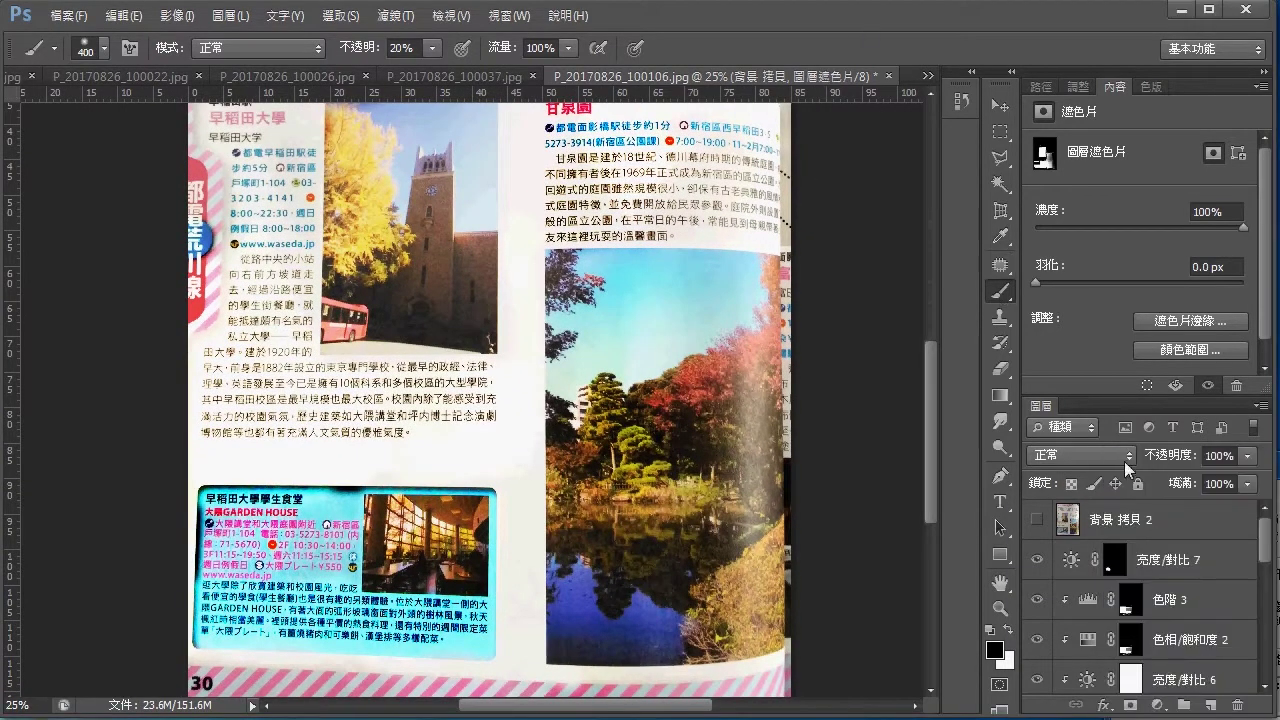
pyautogui.click(1226, 529)
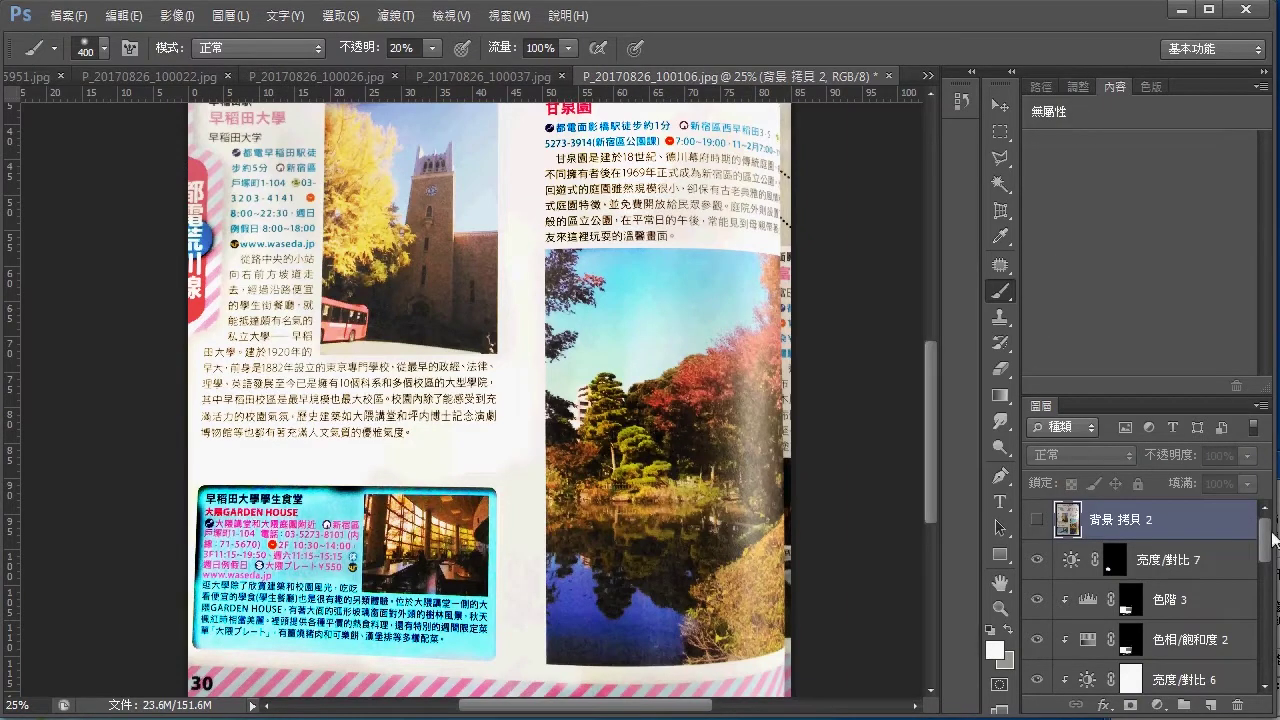
pyautogui.moveTo(1268, 537); pyautogui.dragTo(1264, 633)
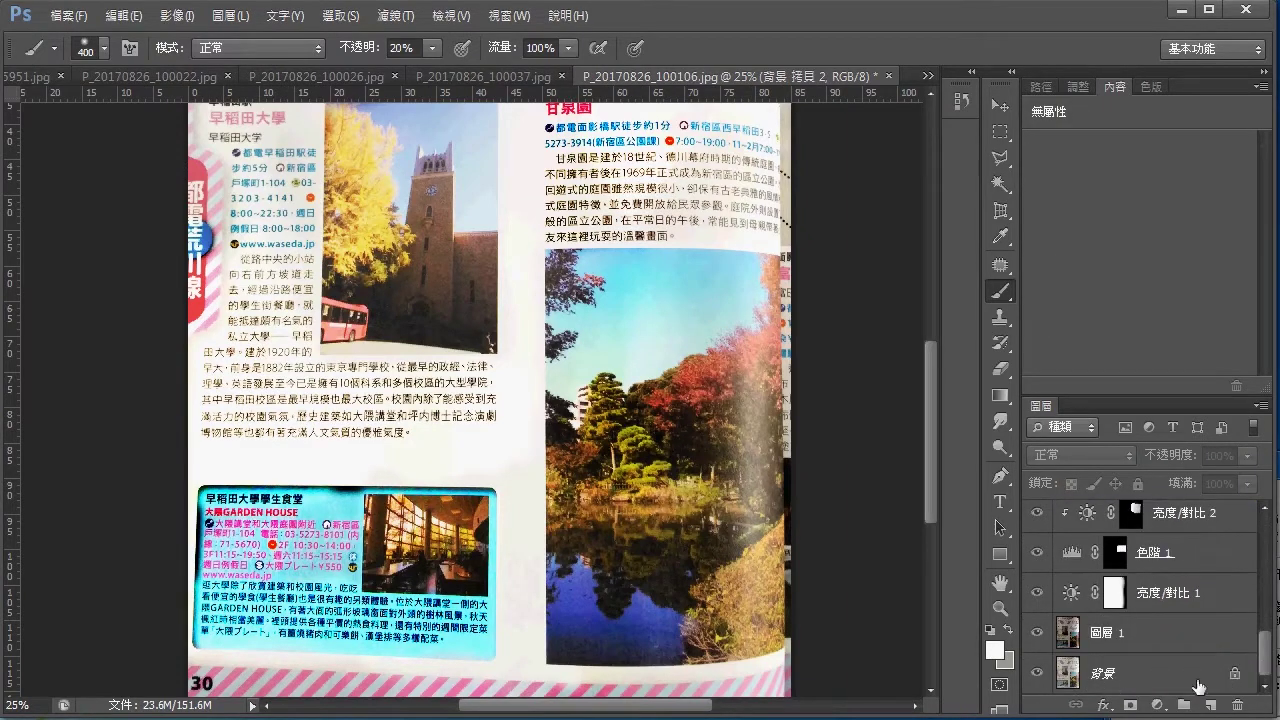
pyautogui.keyDown('shift'); pyautogui.click(1160, 674); pyautogui.keyUp('shift')
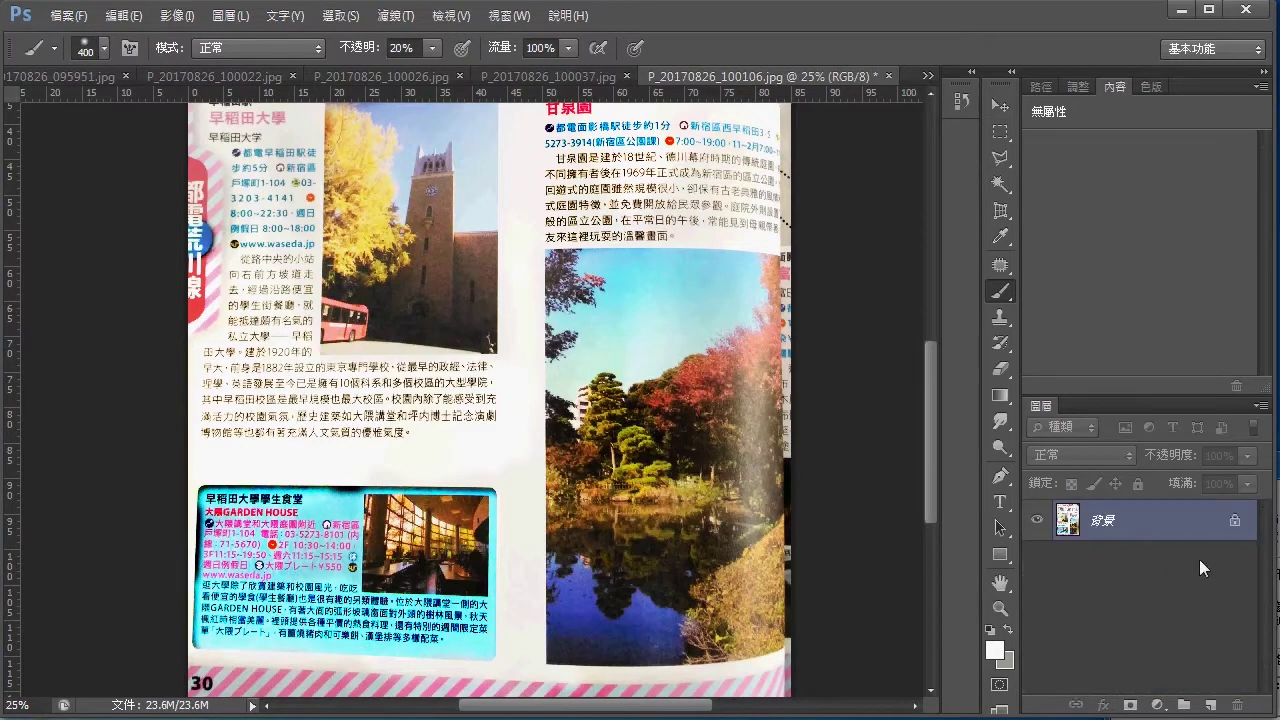
pyautogui.hotkey('ctrl', 's')
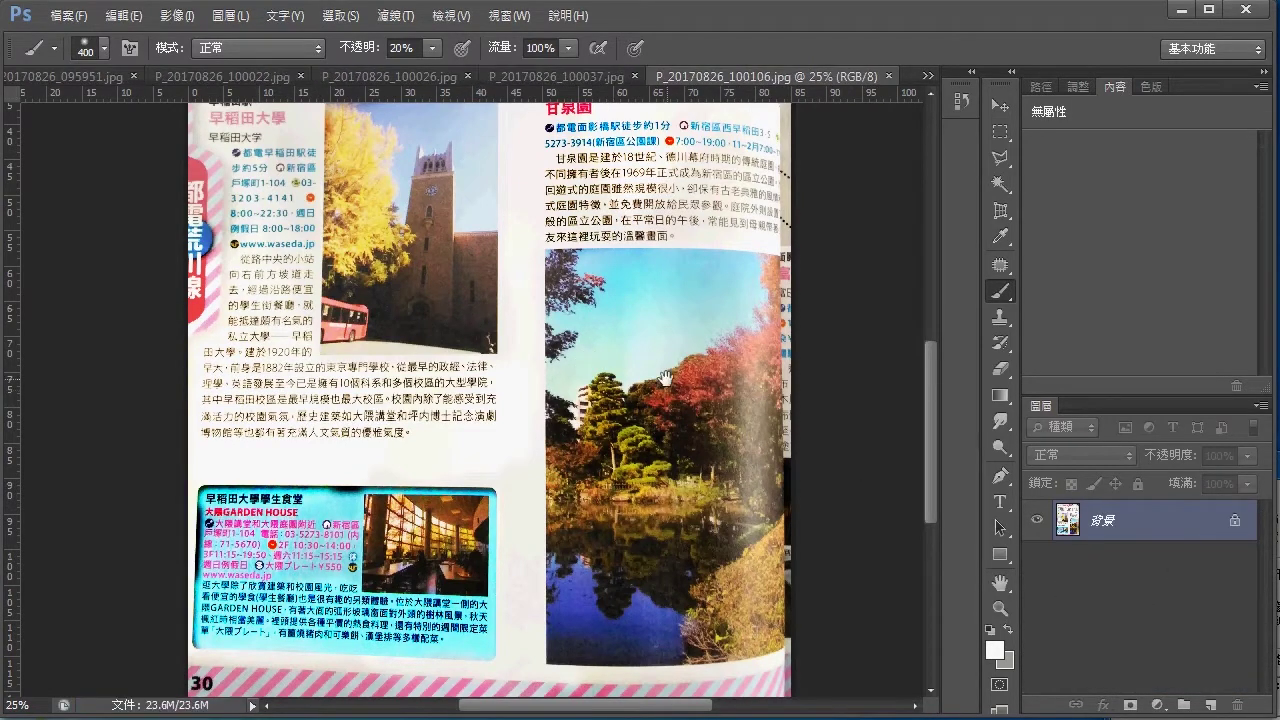
# Zoom in to 50% to inspect the flattened page's detail.
pyautogui.moveTo(745, 300); pyautogui.dragTo(795, 397)
pyautogui.scroll(1, 795, 397)
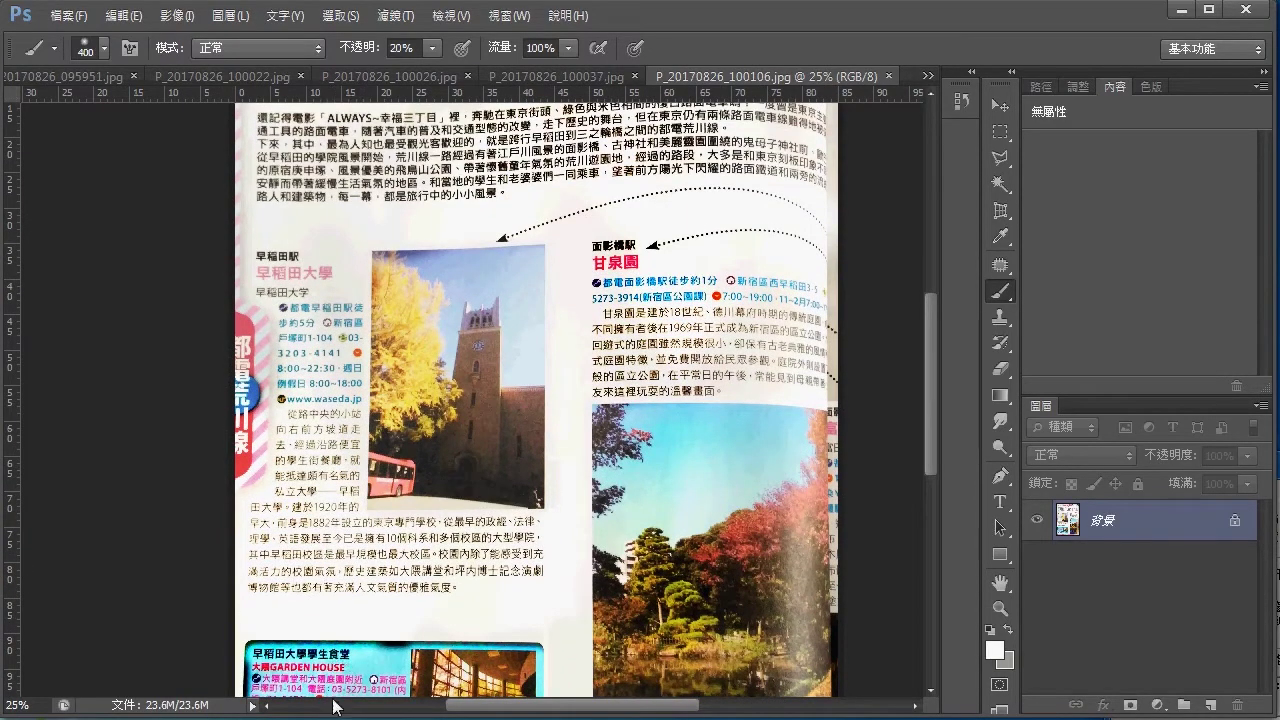
pyautogui.hotkey('ctrl', '+')
pyautogui.hotkey('ctrl', '+')
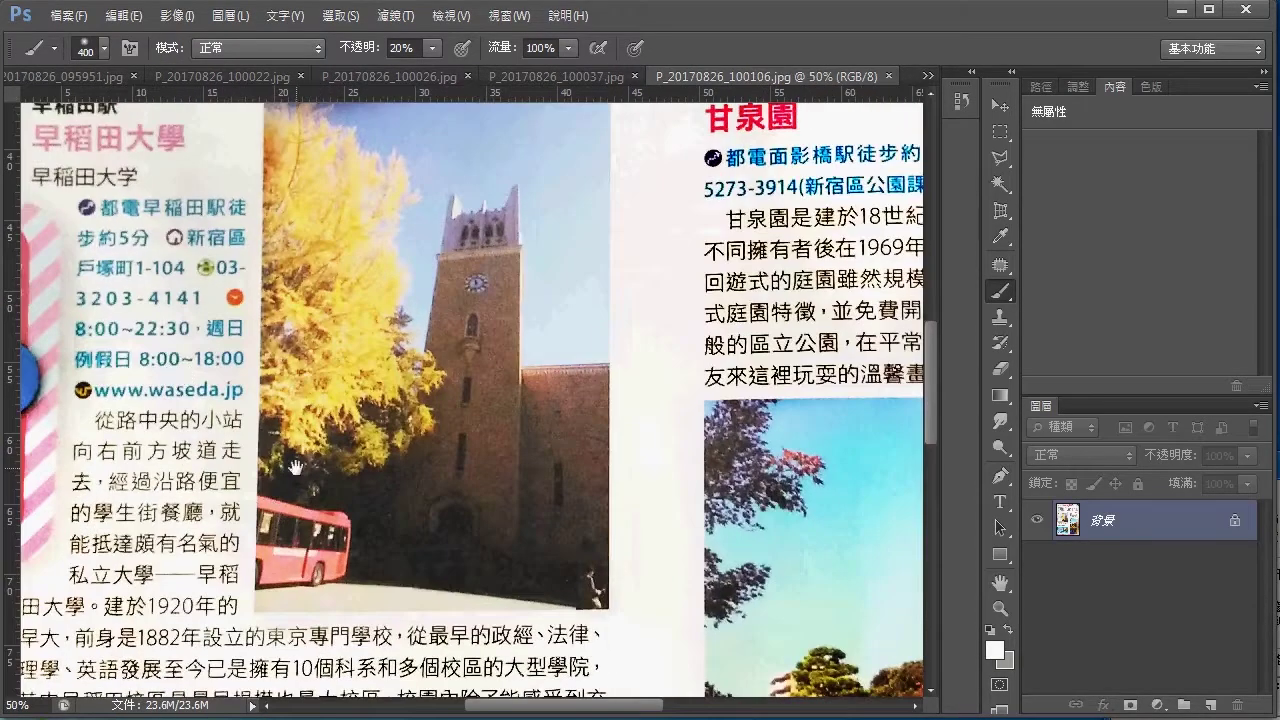
pyautogui.scroll(-5, 363, 593)
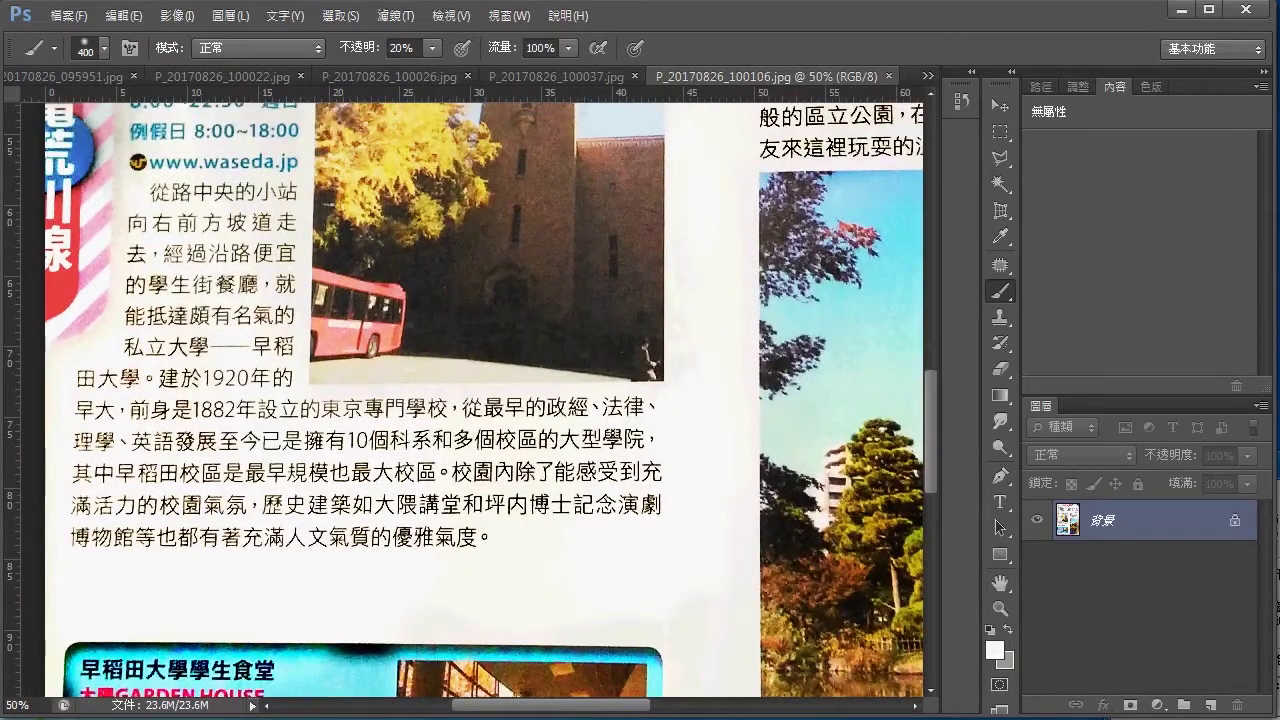